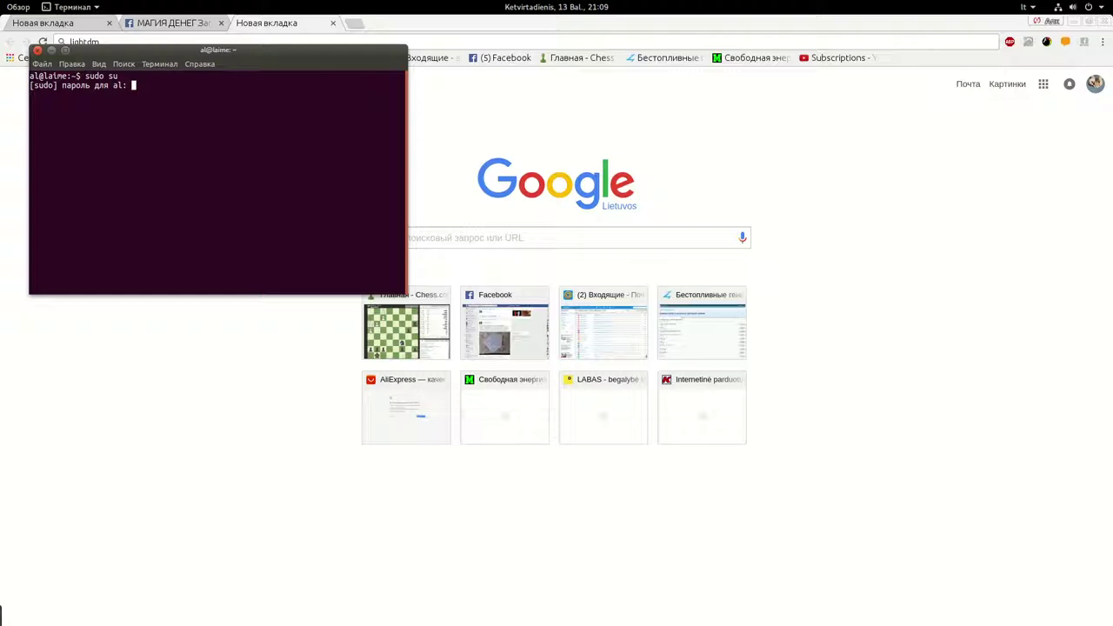
# - Submit the sudo password for the root shell and run dpkg-reconfigure lightdm
pyautogui.press('Return')
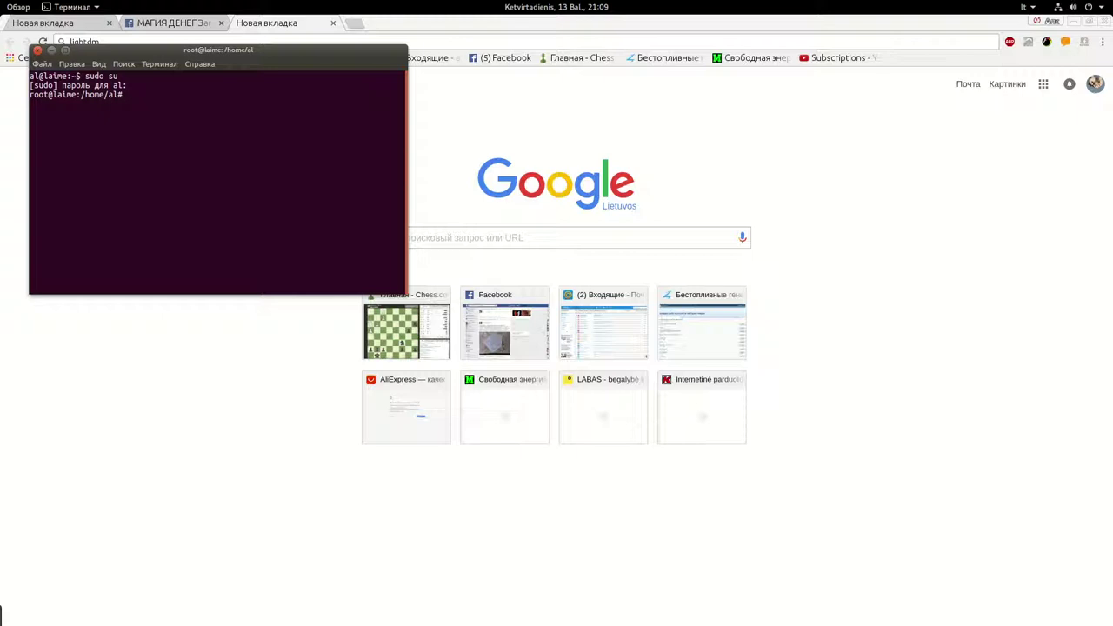
pyautogui.write('reboot')
pyautogui.press('Up')
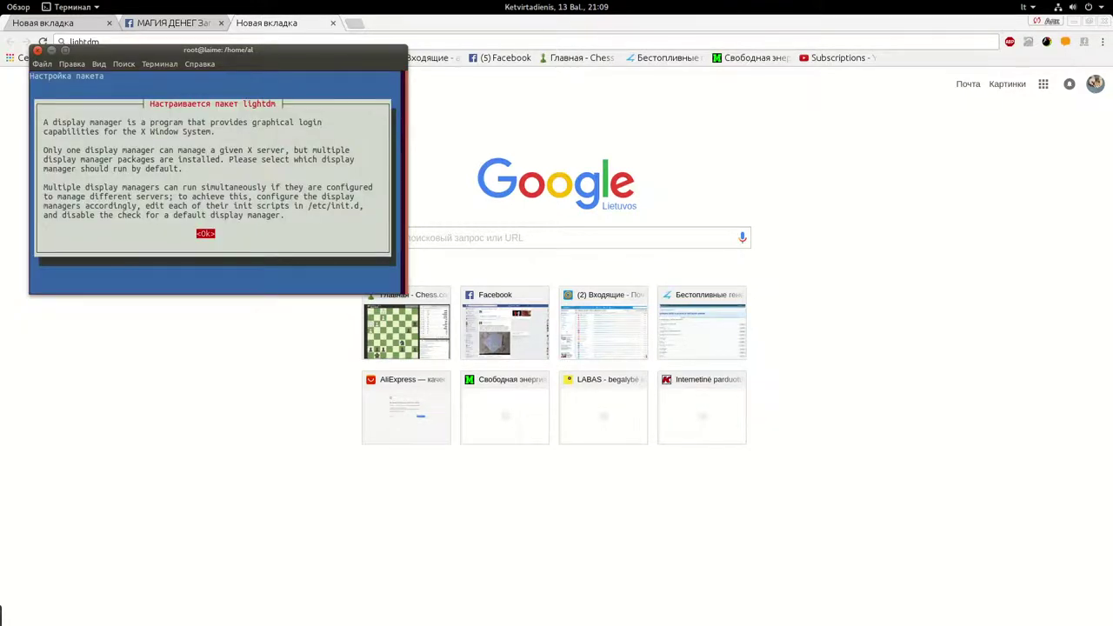
# - Accept the display manager notice and choose lightdm as the default display manager
pyautogui.press('Return')
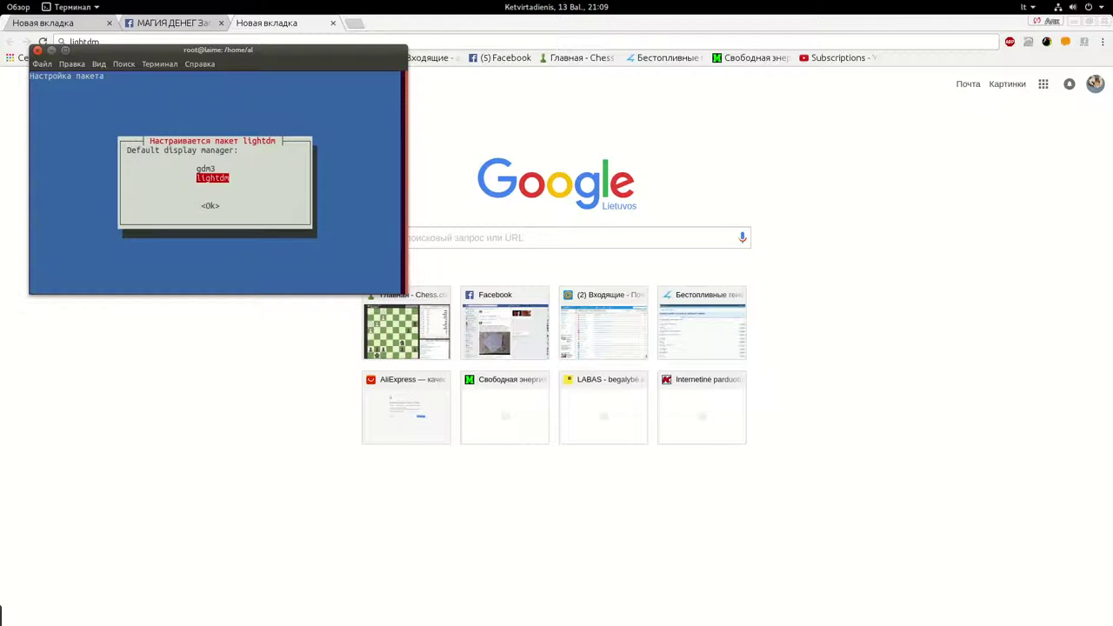
pyautogui.press('Up')
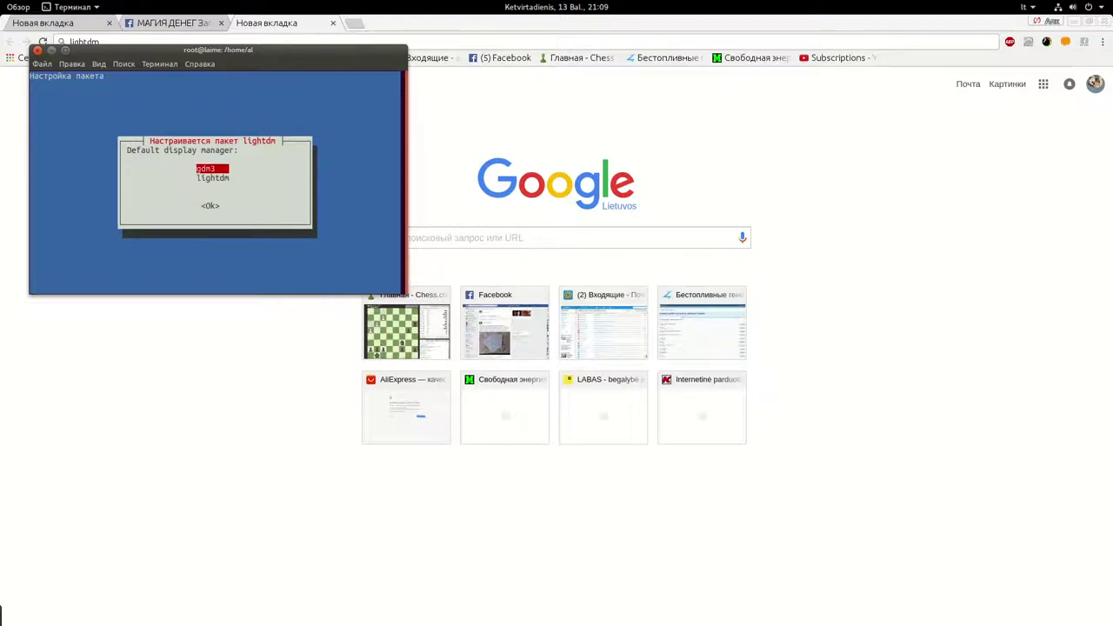
pyautogui.press('Down')
pyautogui.press('Return')
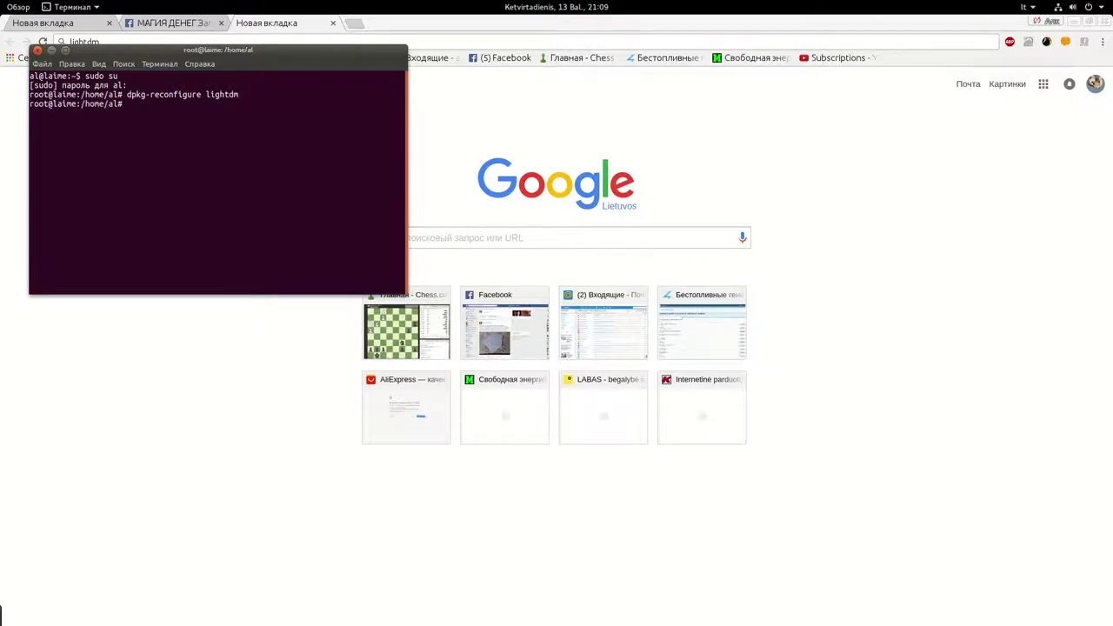
# - Move the terminal window away from the corner, closer to the middle of the desktop
pyautogui.moveTo(100, 46); pyautogui.dragTo(126, 97)
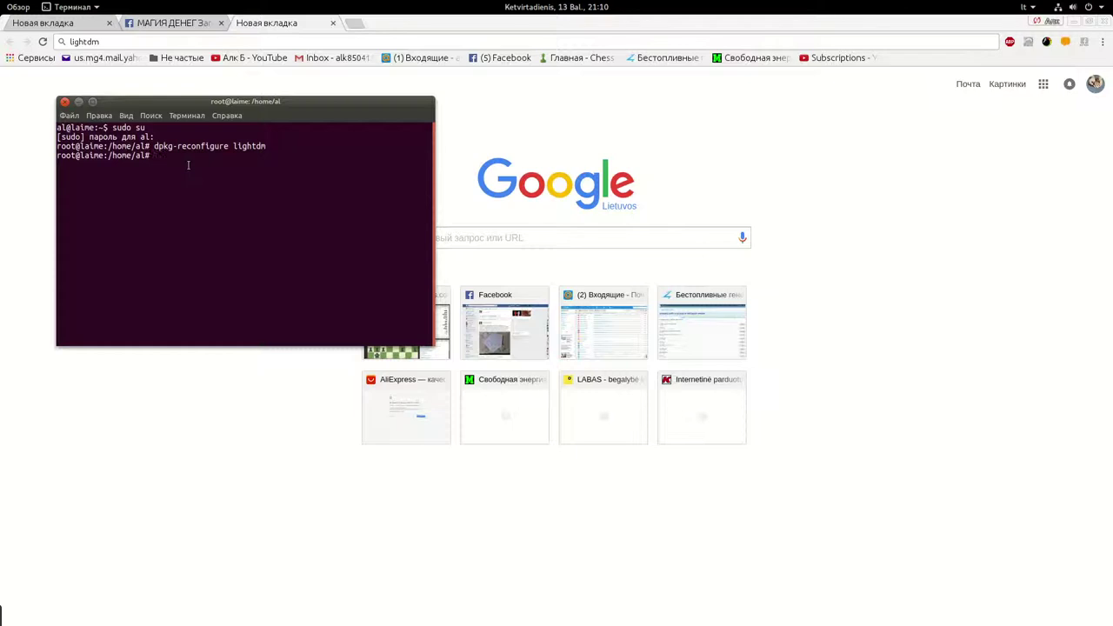
pyautogui.moveTo(181, 116); pyautogui.dragTo(203, 164)
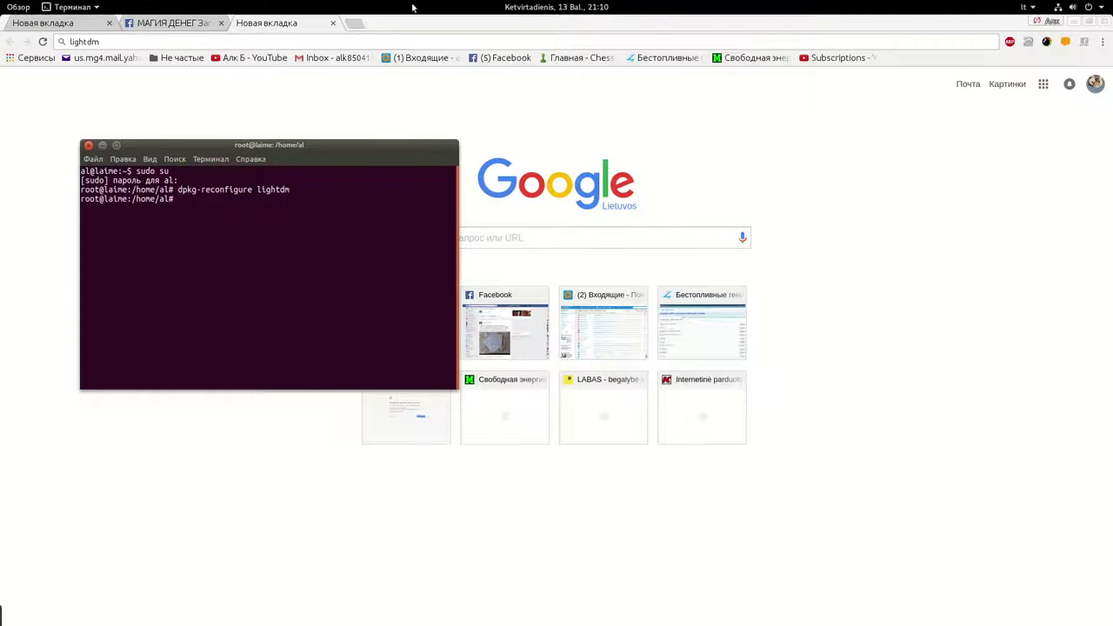
pyautogui.click(78, 9)
pyautogui.click(67, 7)
pyautogui.click(97, 8)
pyautogui.click(98, 7)
pyautogui.moveTo(204, 145); pyautogui.dragTo(232, 160)
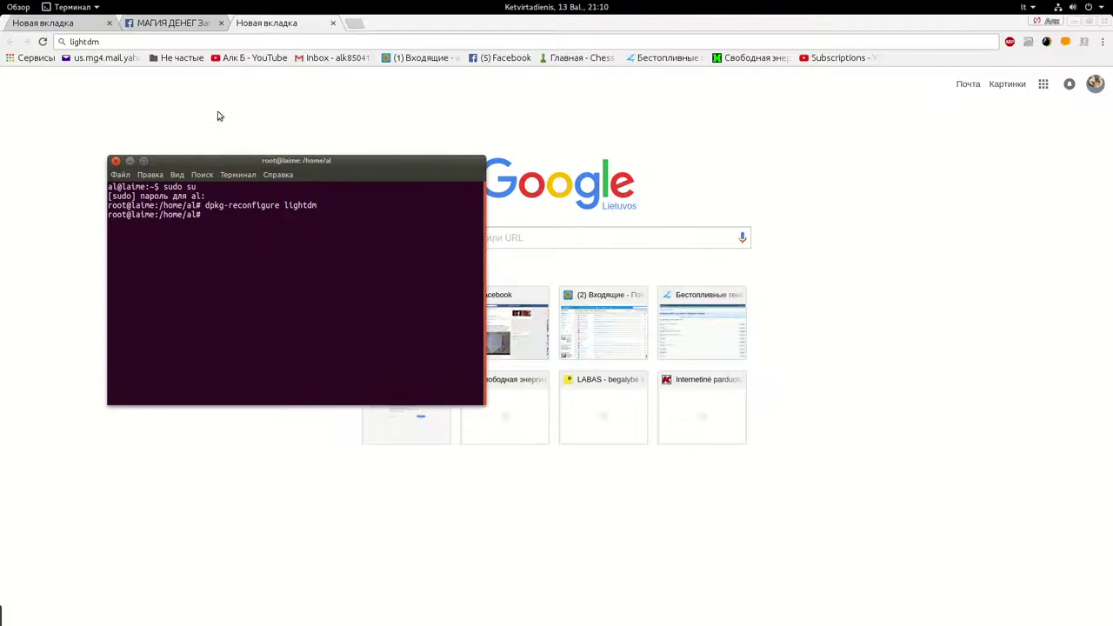
# - Bring the Chrome window forward, show the activities overview with its workspace thumbnails, and return to the first workspace
pyautogui.click(287, 26)
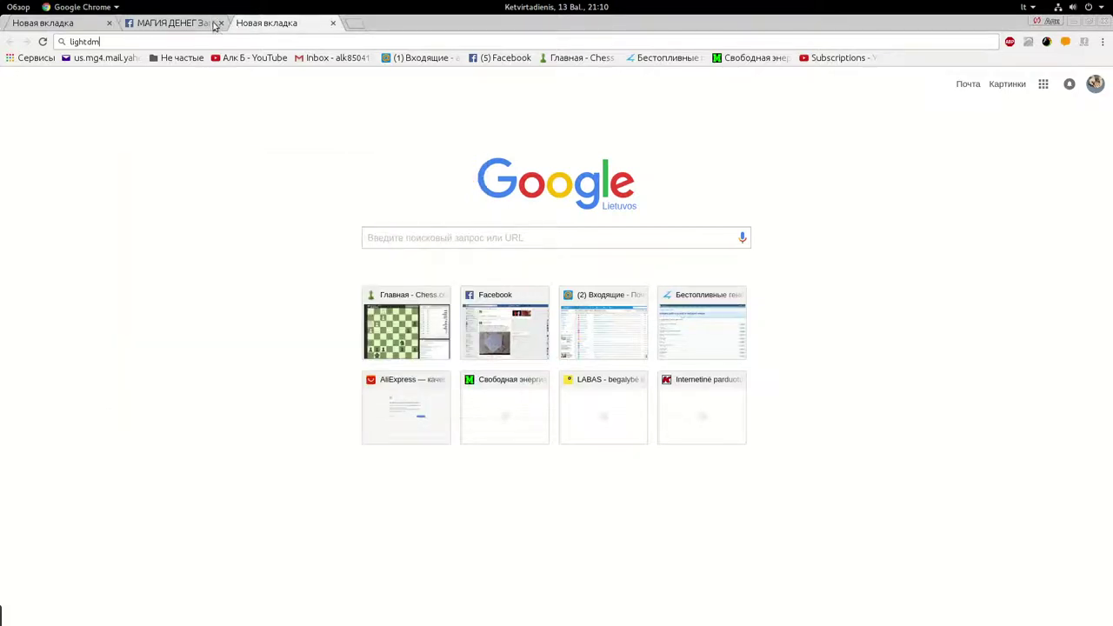
pyautogui.click(6, 7)
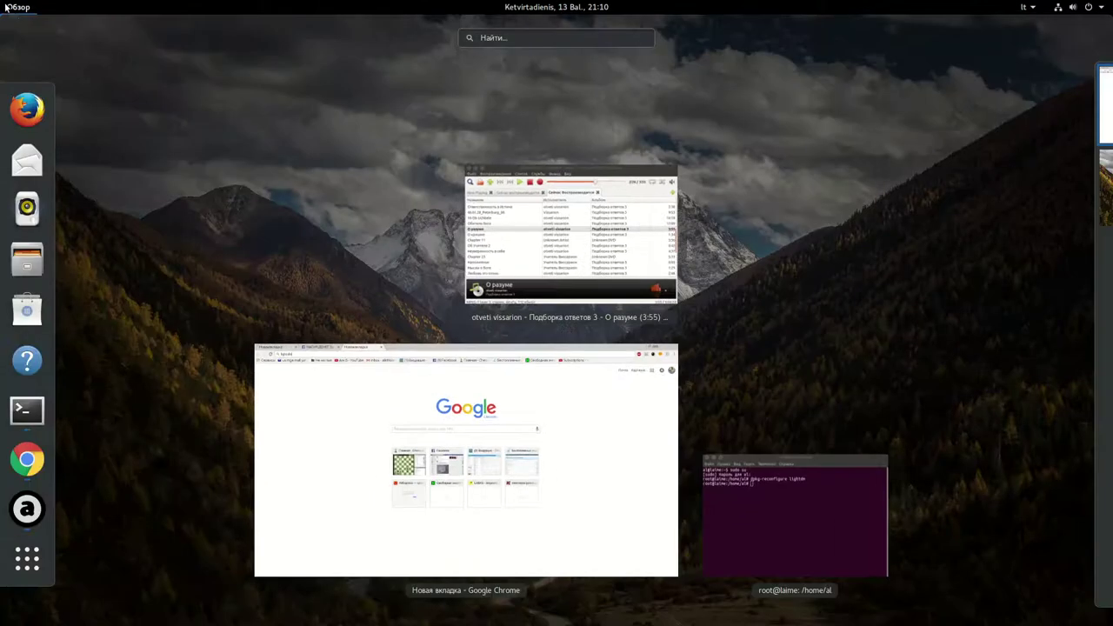
pyautogui.click(15, 9)
pyautogui.click(17, 7)
pyautogui.click(9, 6)
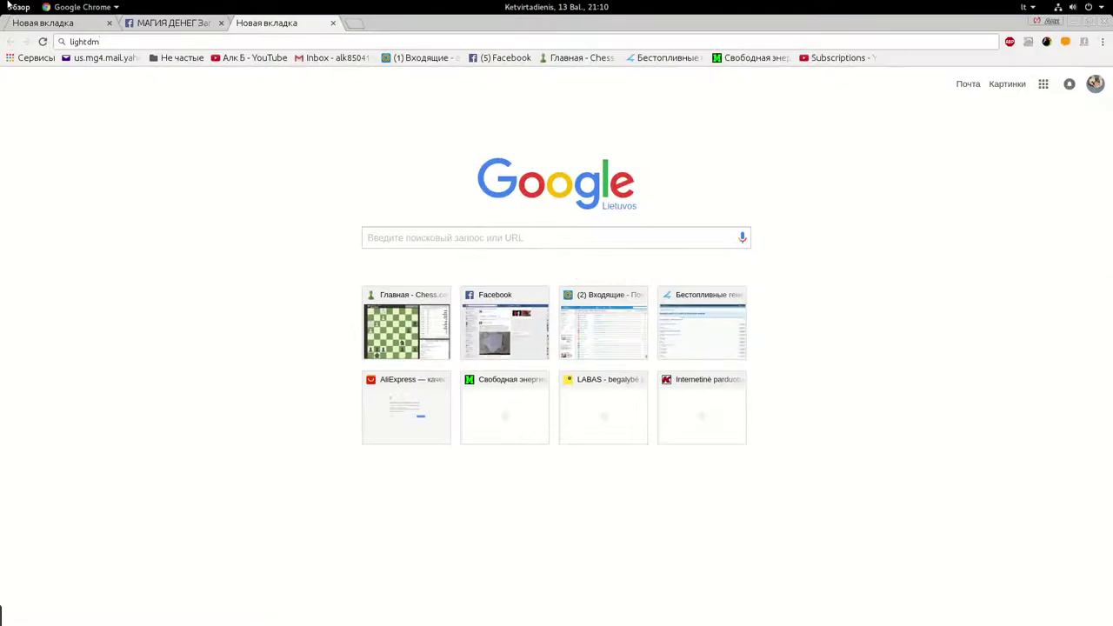
pyautogui.click(9, 6)
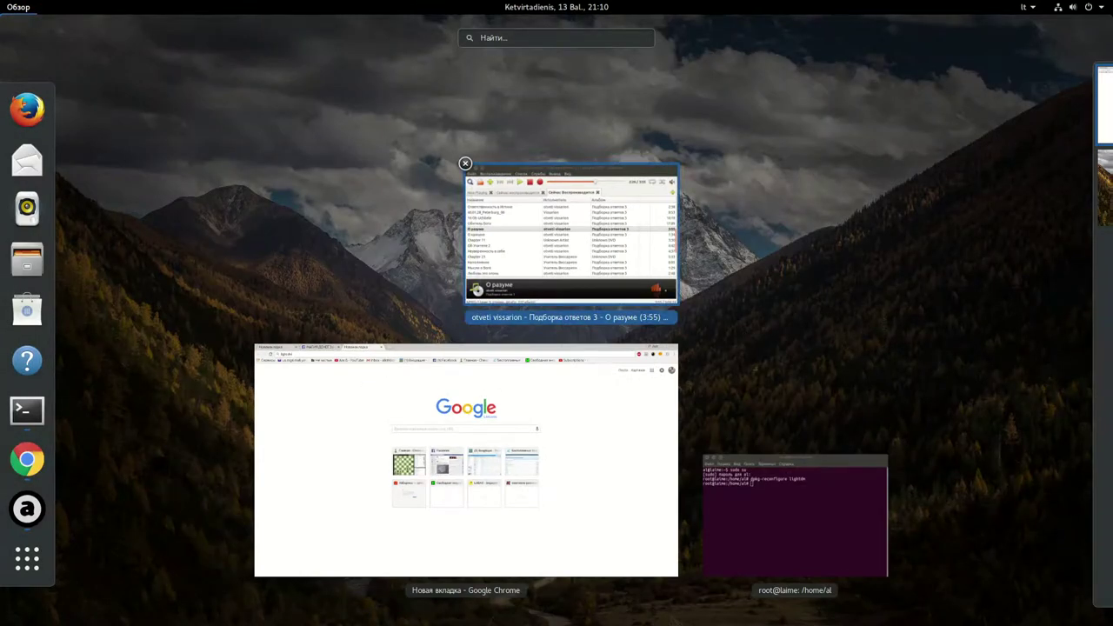
pyautogui.moveTo(1092, 309)
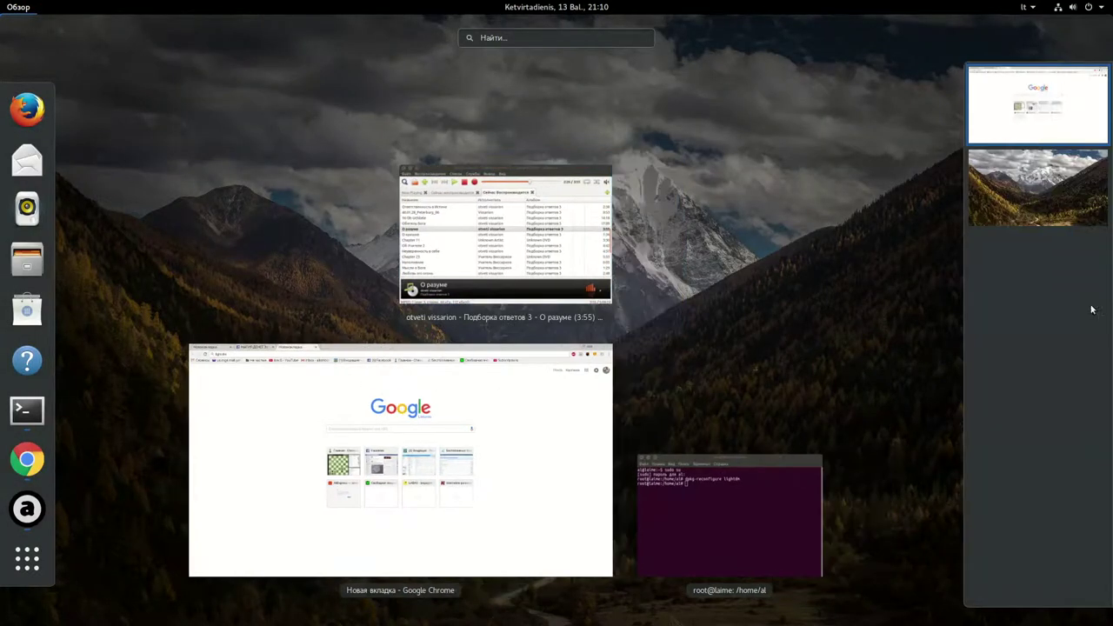
pyautogui.click(1056, 106)
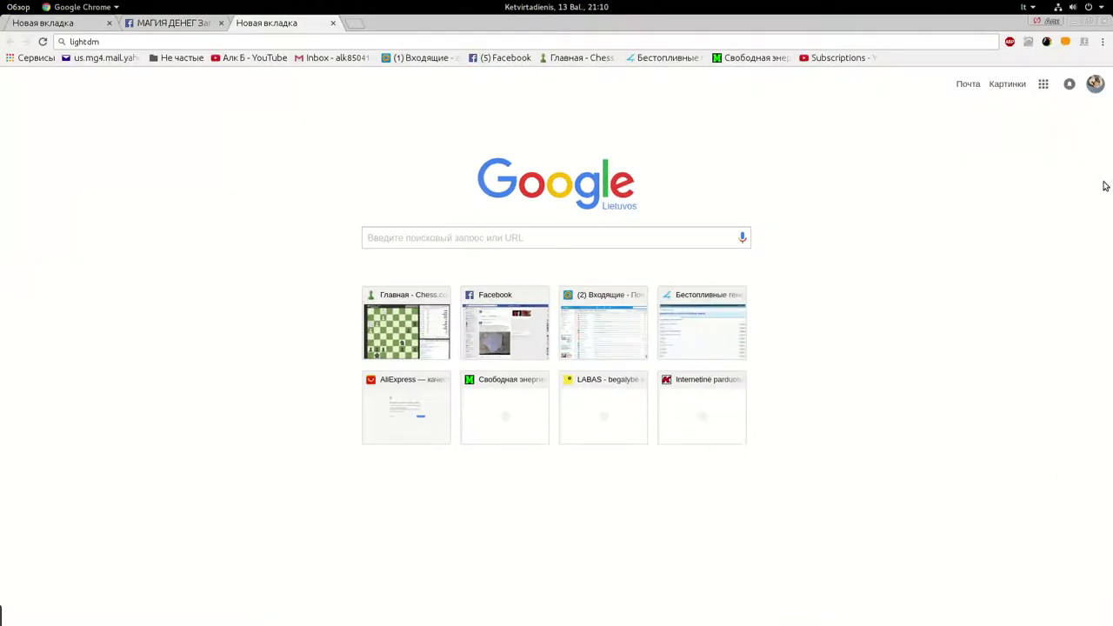
pyautogui.moveTo(1, 1)
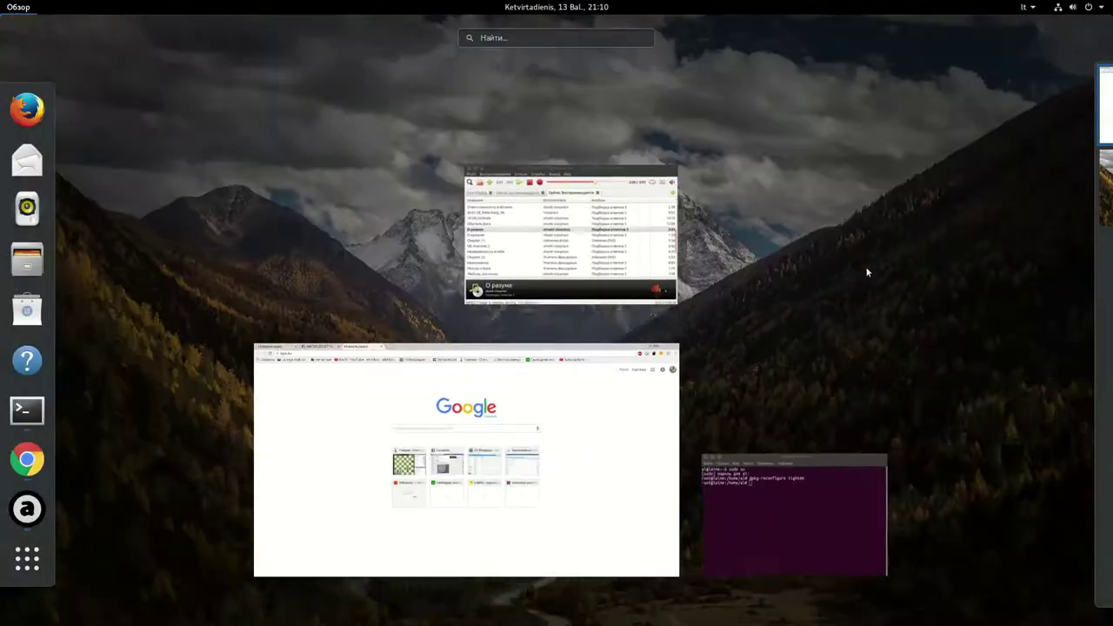
pyautogui.moveTo(1111, 241)
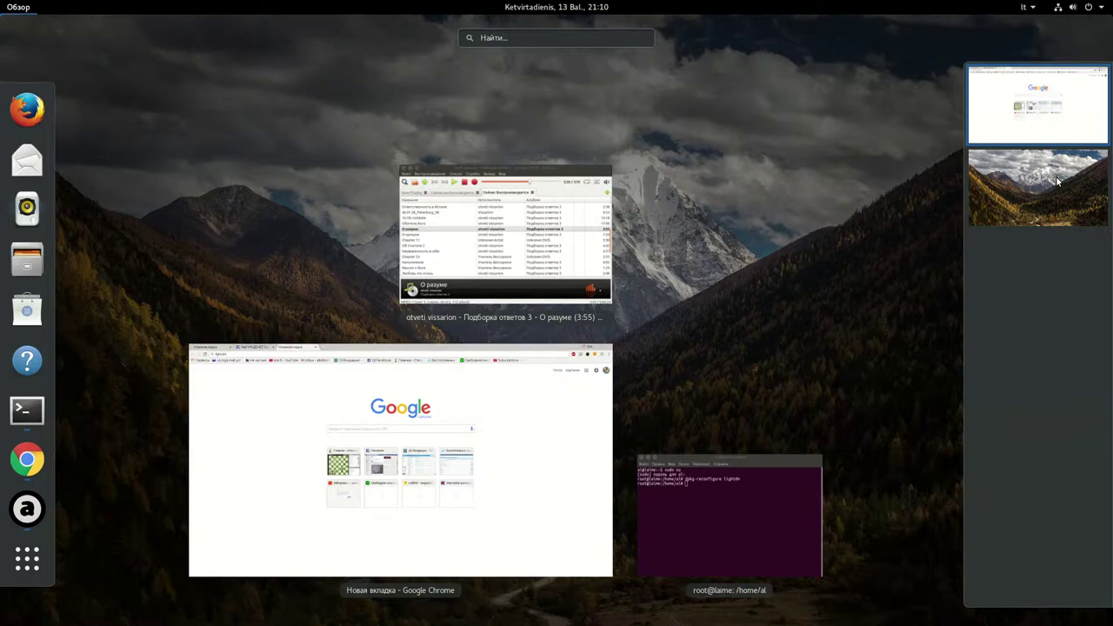
pyautogui.click(1059, 114)
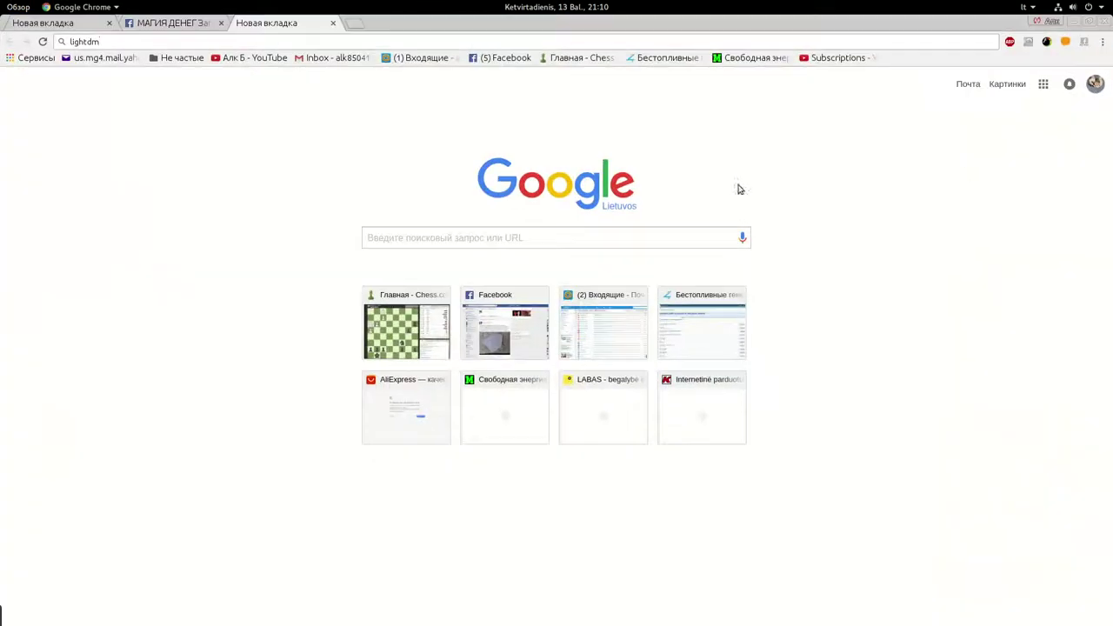
# - Switch through the open windows from the activities overview: the terminal, the Audacious player and Chrome
pyautogui.moveTo(1, 1)
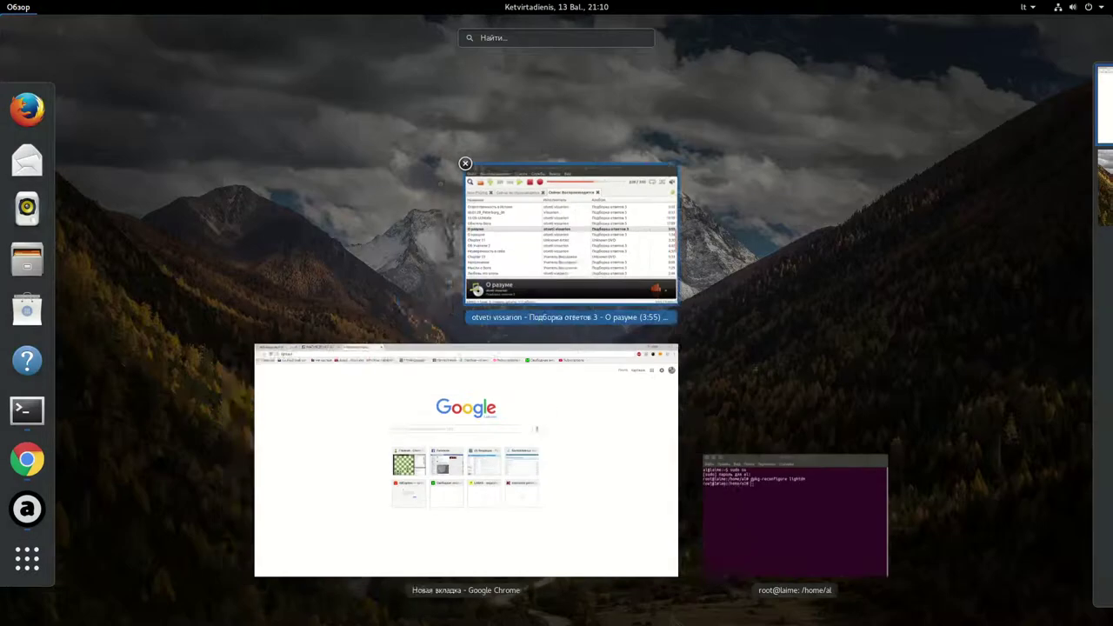
pyautogui.moveTo(1045, 200)
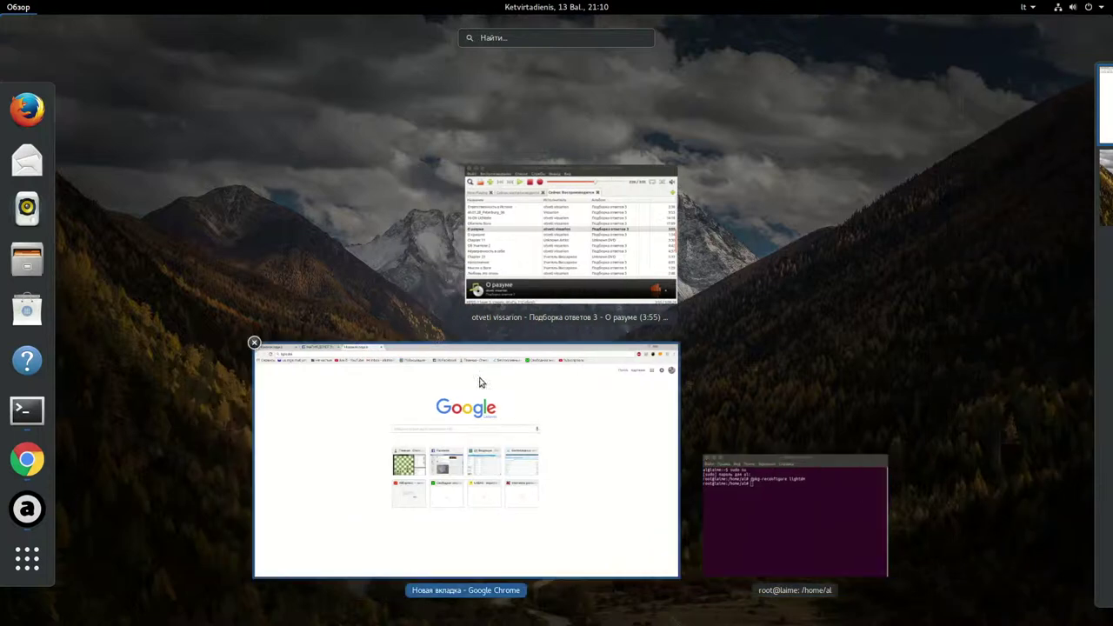
pyautogui.click(773, 489)
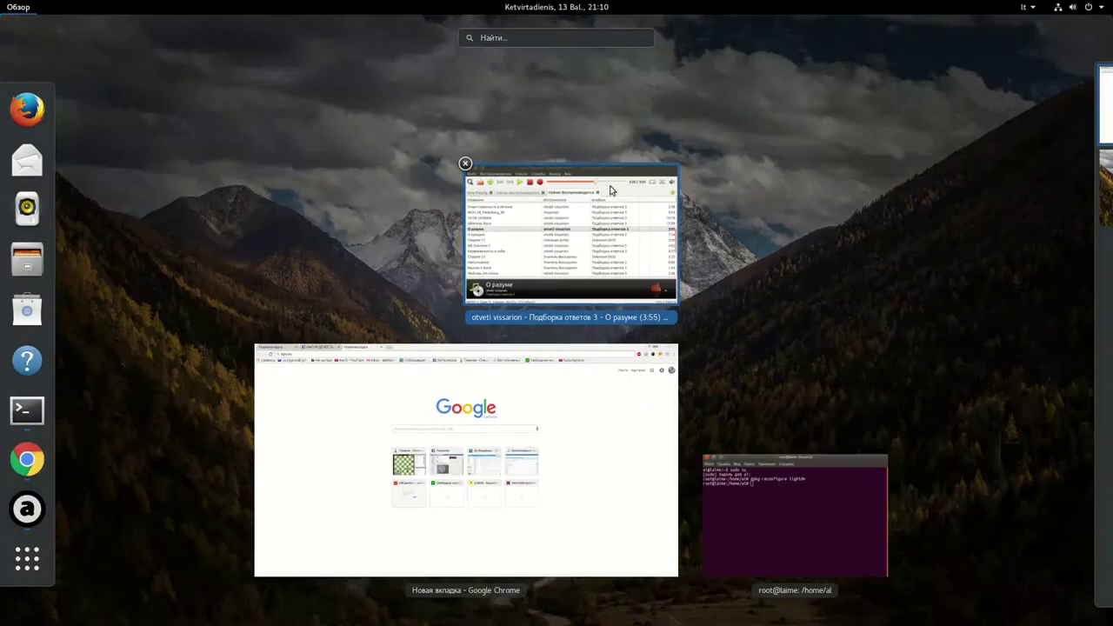
pyautogui.click(540, 233)
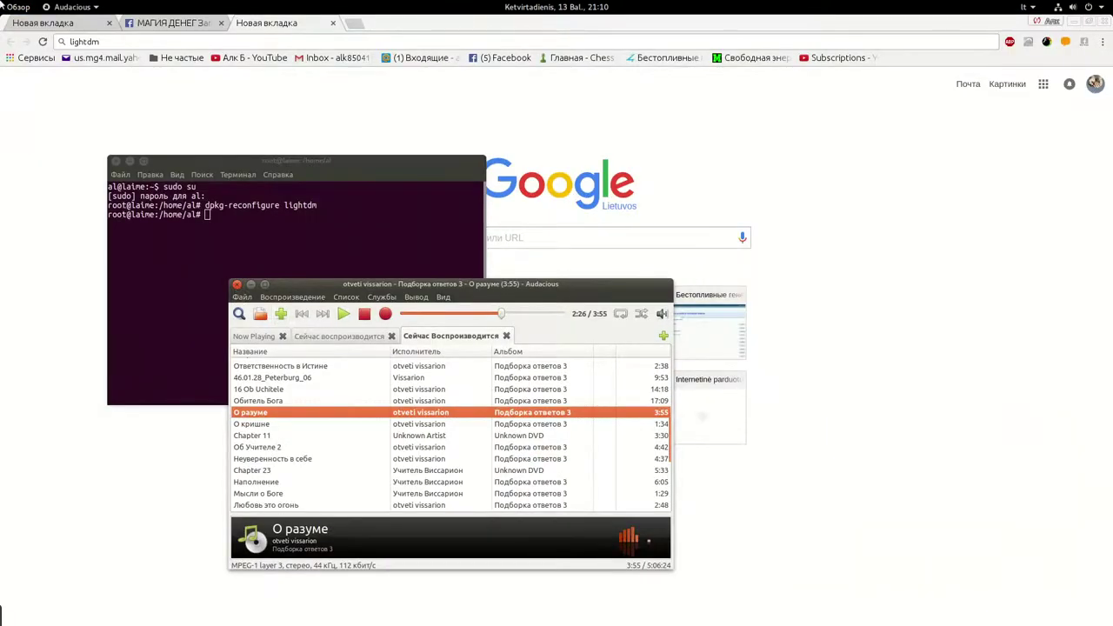
pyautogui.moveTo(2, 2)
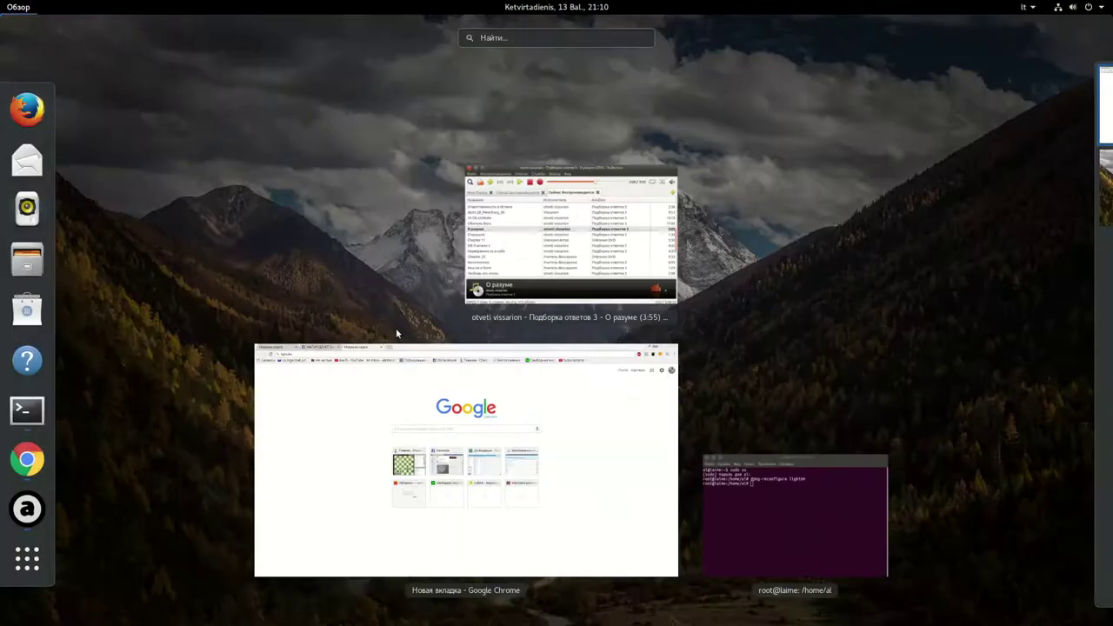
pyautogui.click(318, 428)
# - Launch Firefox from the activities overview and decline making it the default browser
pyautogui.click(25, 7)
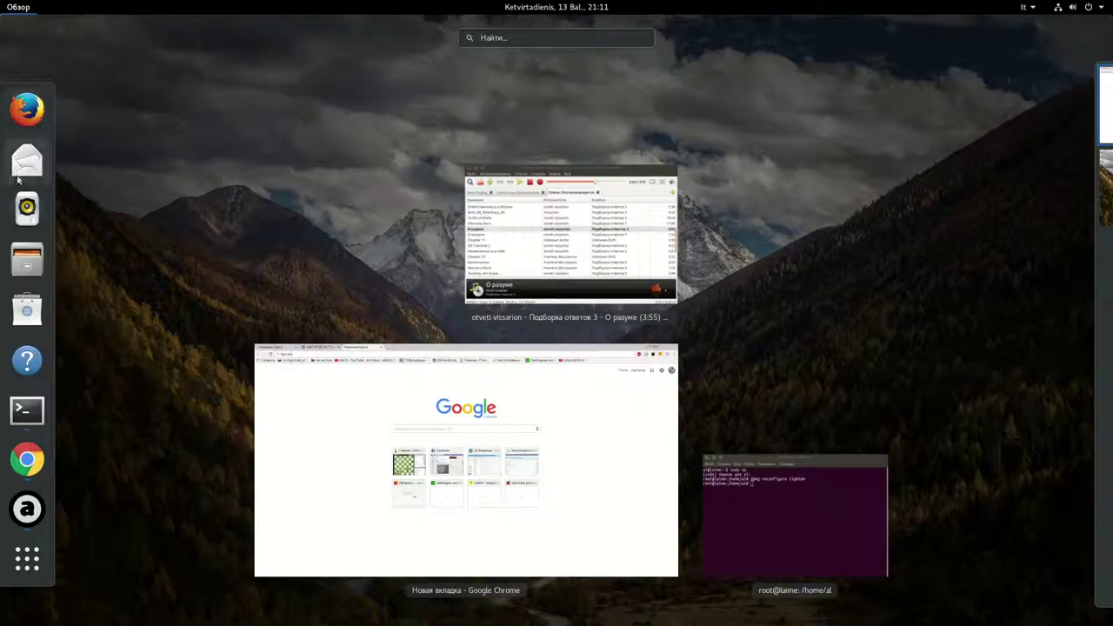
pyautogui.click(26, 110)
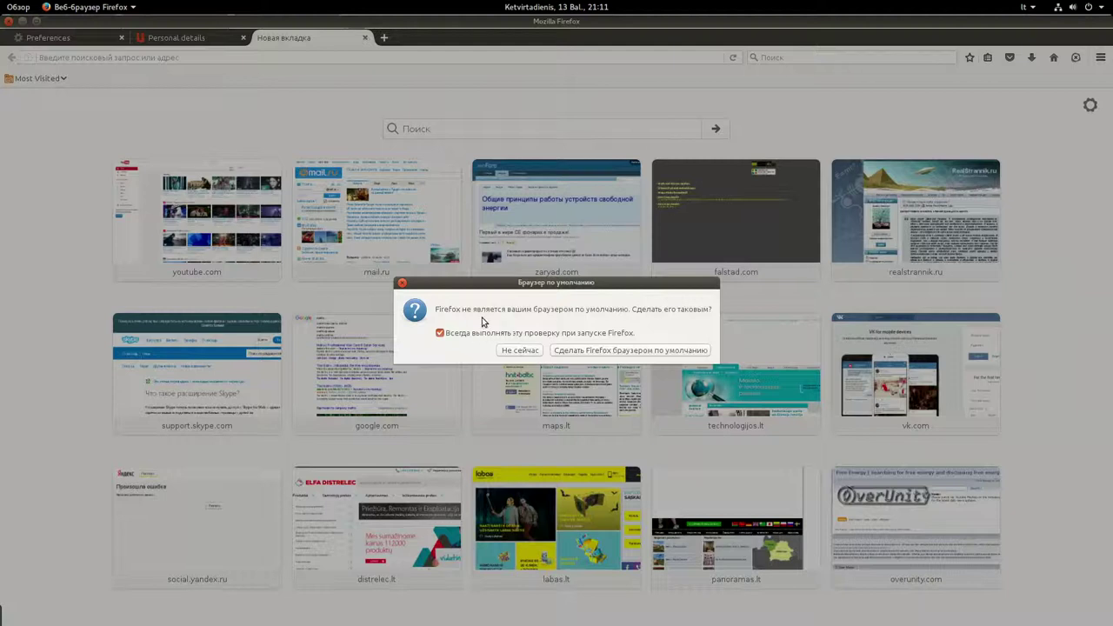
pyautogui.click(527, 352)
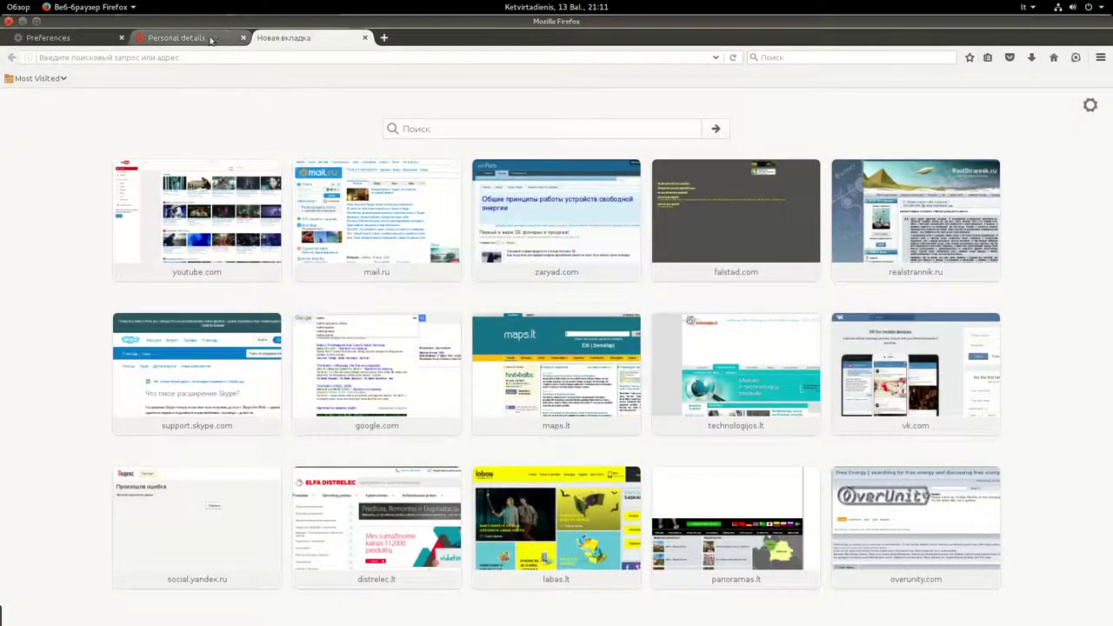
# - Open a blank tab, close the duplicate one and load overunity.com from the most visited sites
pyautogui.click(384, 37)
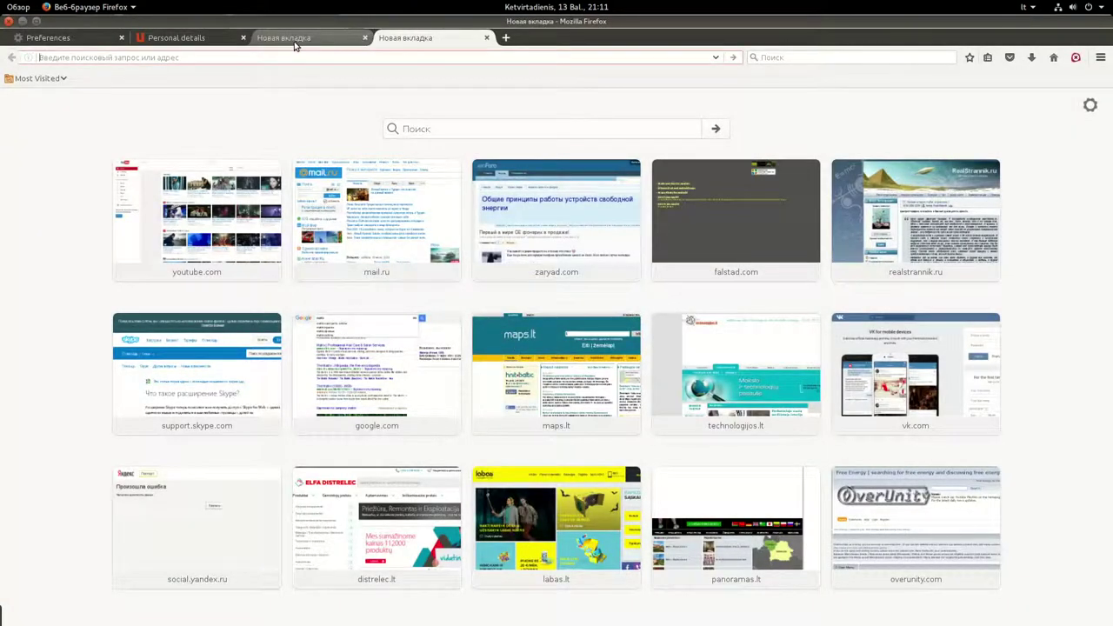
pyautogui.click(363, 38)
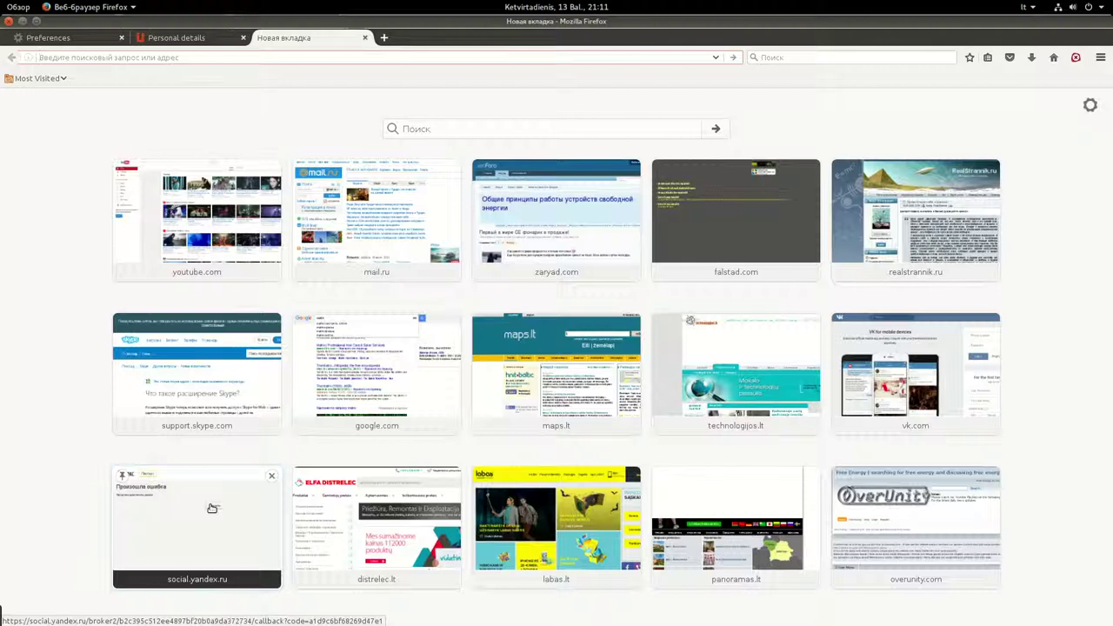
pyautogui.click(844, 497)
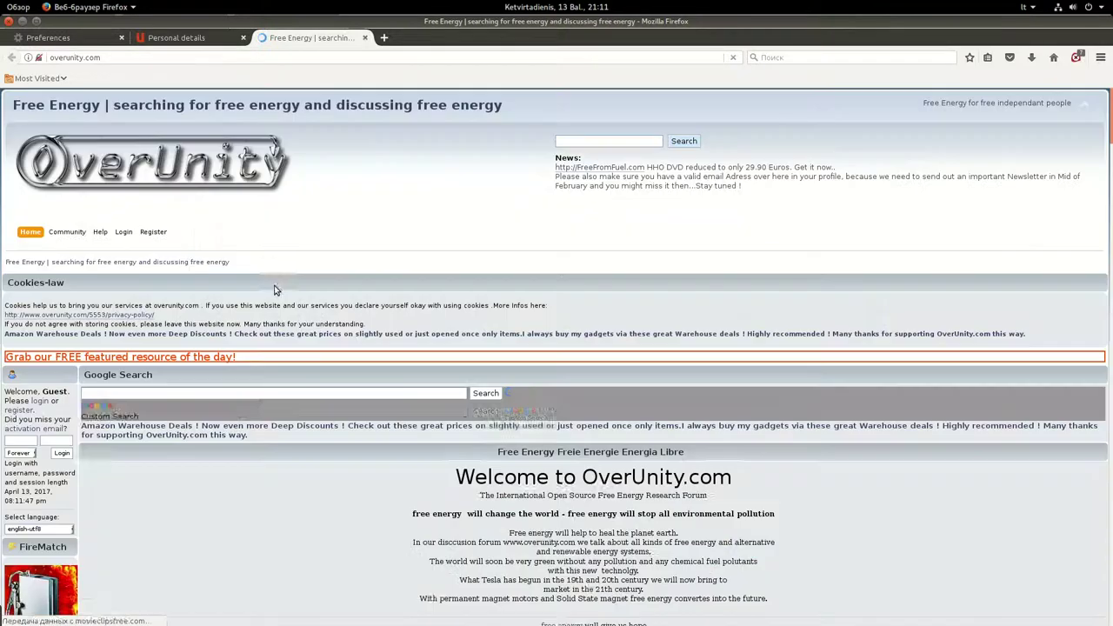
# - Open the recent topic "Kapanadze Cousin - DALLY FREE ENERGY" on the OverUnity home page
pyautogui.scroll(-4, 201, 367)
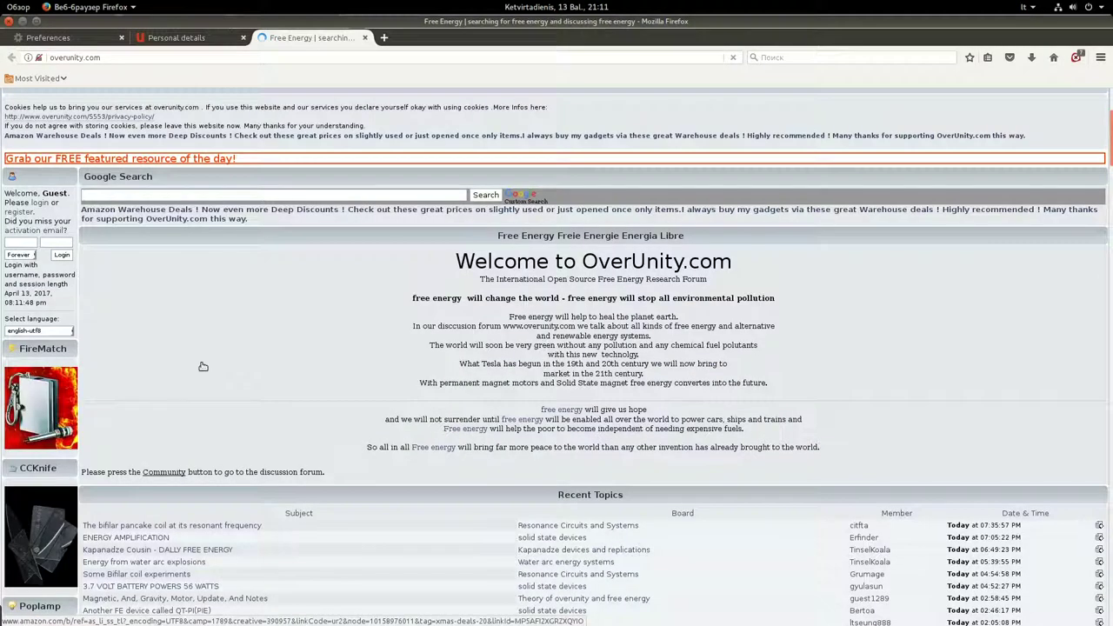
pyautogui.scroll(-3, 213, 376)
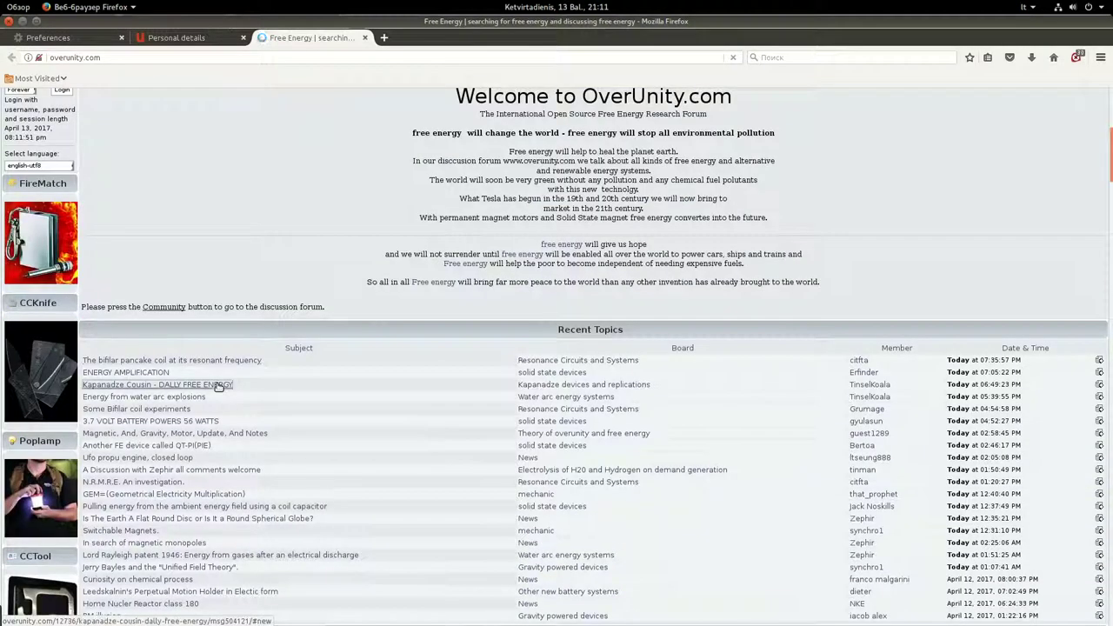
pyautogui.click(219, 384)
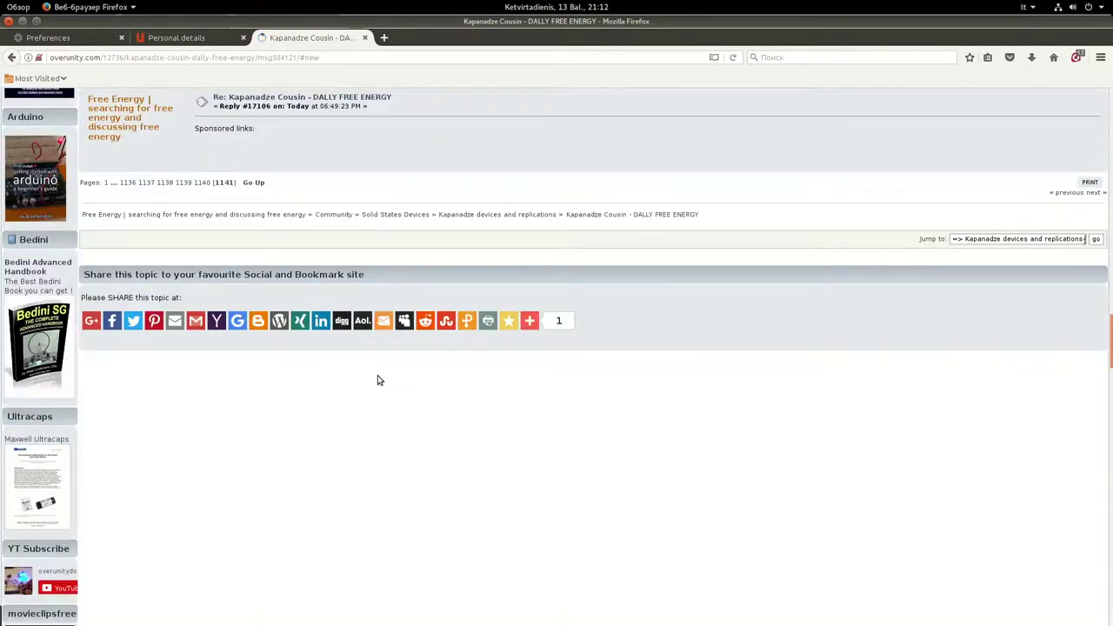
# - Skim the topic's latest posts back to the start of the page and open page 1140
pyautogui.scroll(10, 378, 380)
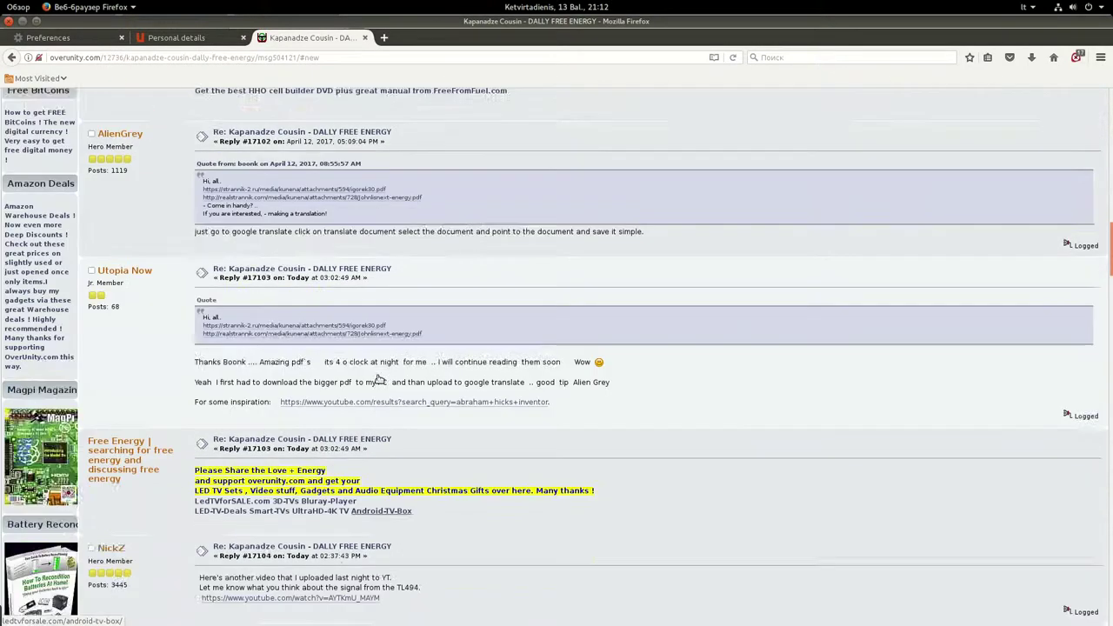
pyautogui.scroll(10, 377, 380)
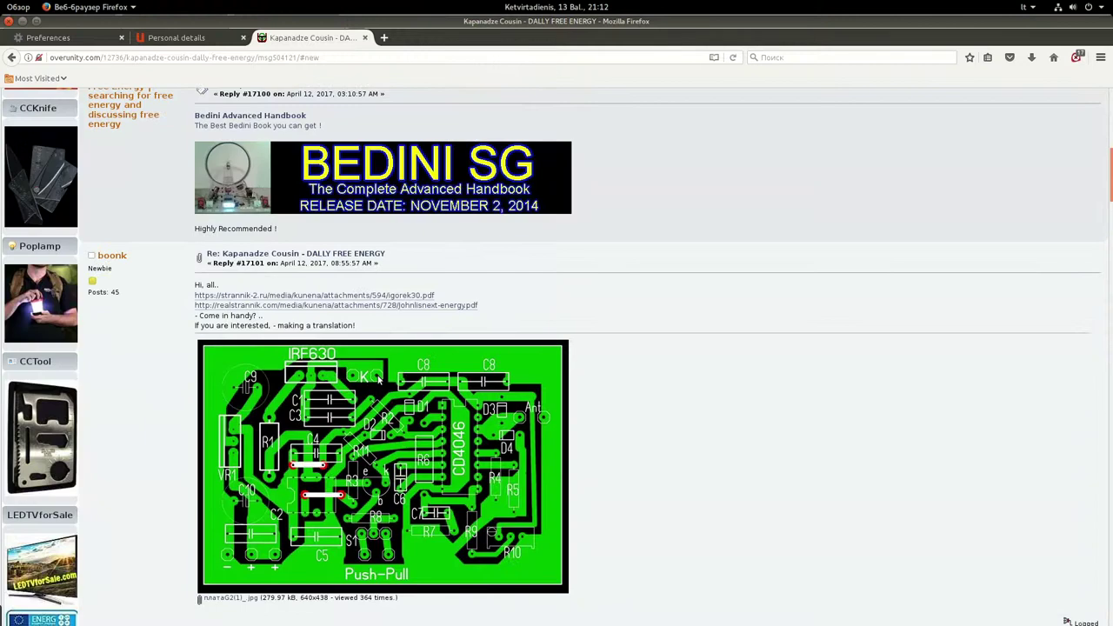
pyautogui.scroll(5, 377, 380)
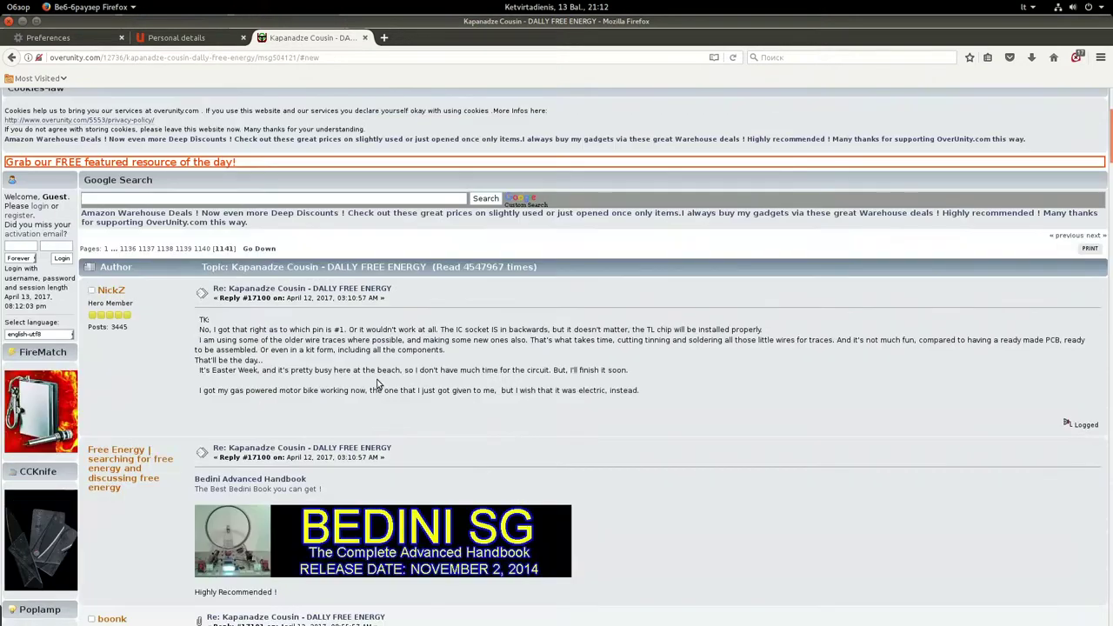
pyautogui.click(201, 249)
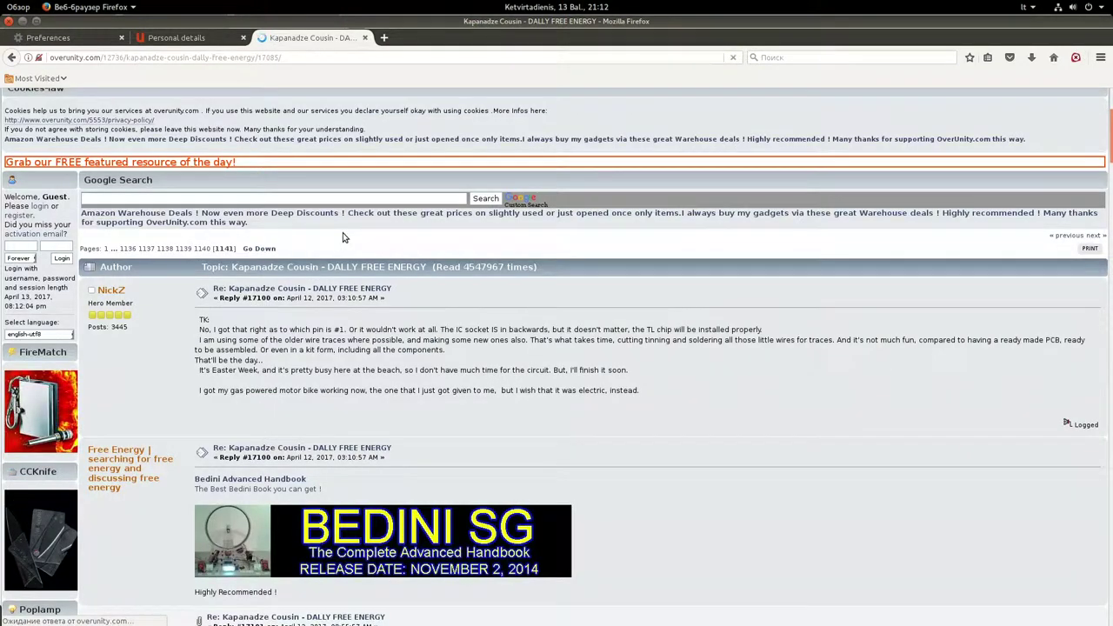
# - Read through the posts on page 1140, examining the oscilloscope captures, thermolysis chart, circuit schematic and TL494 board pictures
pyautogui.scroll(-15, 430, 287)
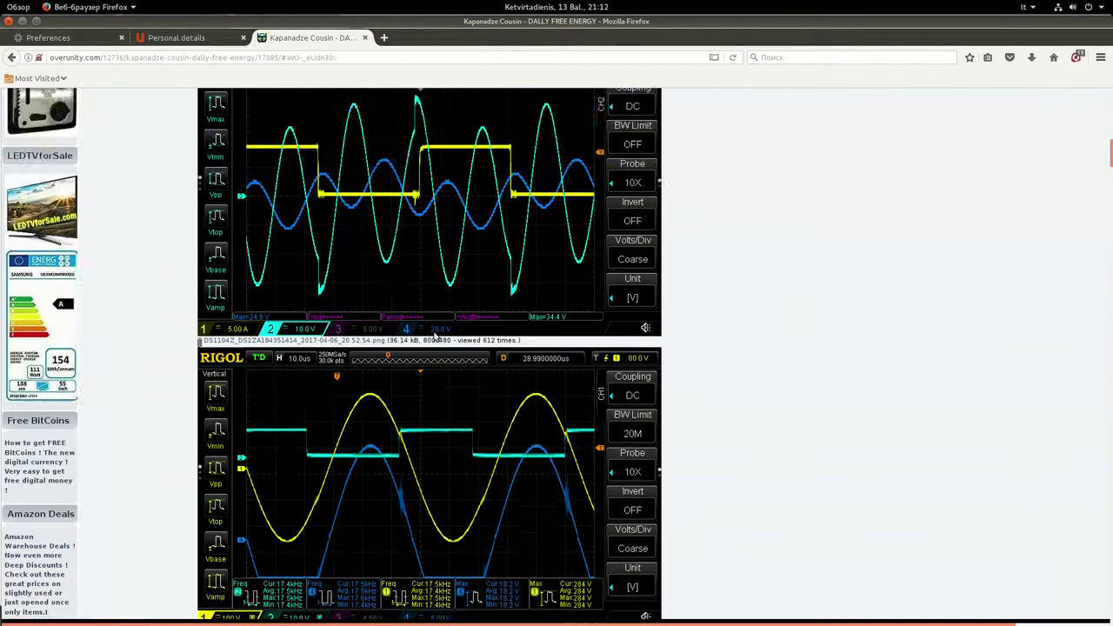
pyautogui.scroll(-10, 434, 337)
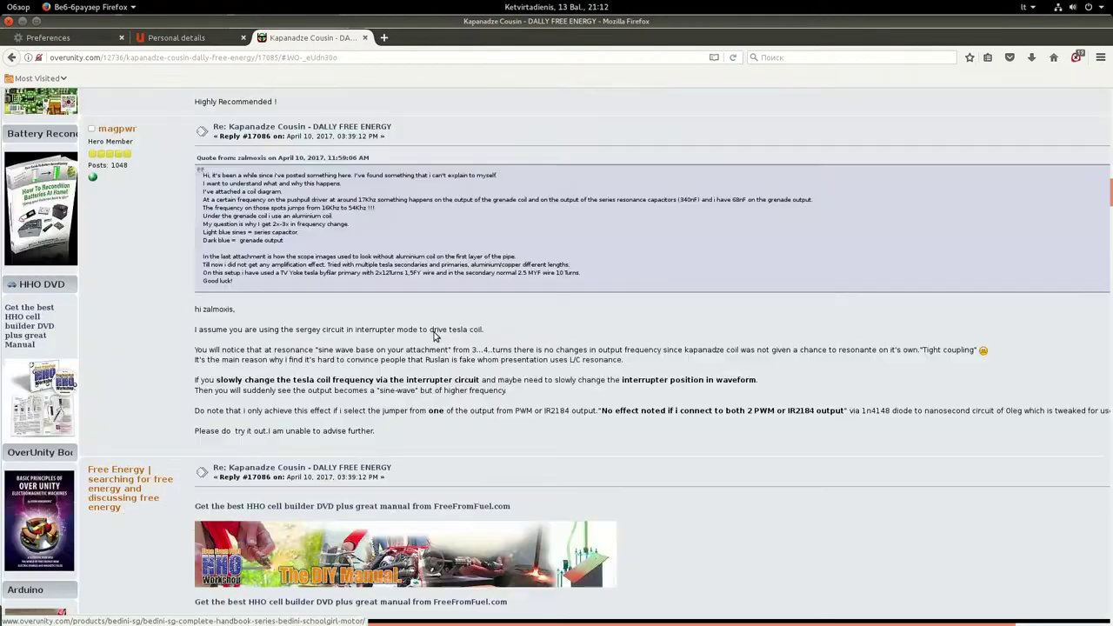
pyautogui.scroll(-10, 434, 336)
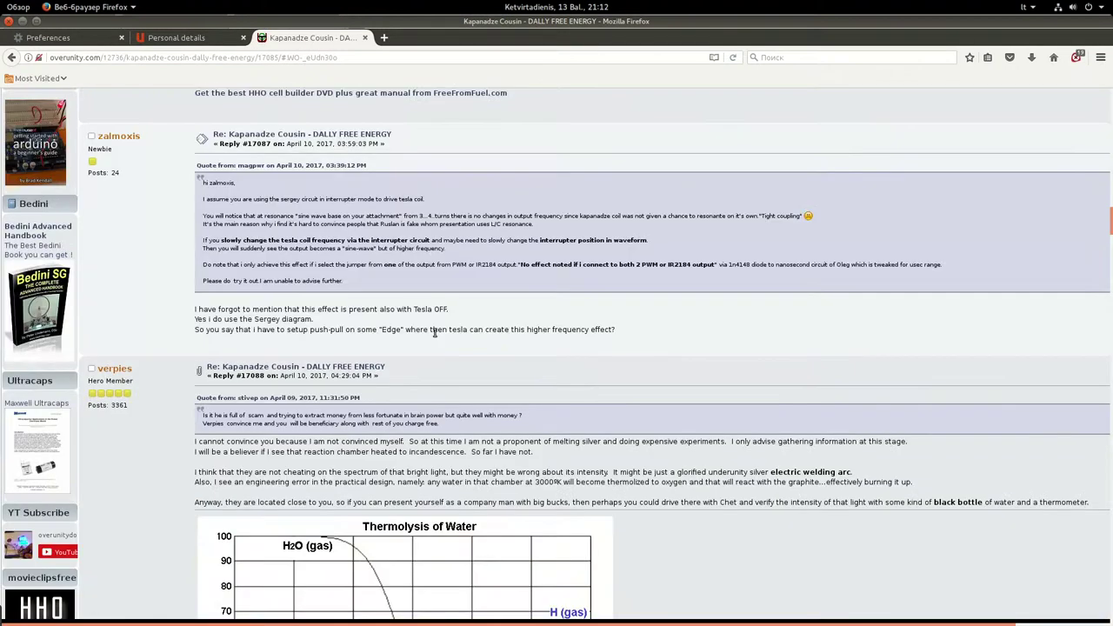
pyautogui.scroll(-8, 434, 337)
pyautogui.scroll(2, 434, 337)
pyautogui.scroll(-1, 435, 337)
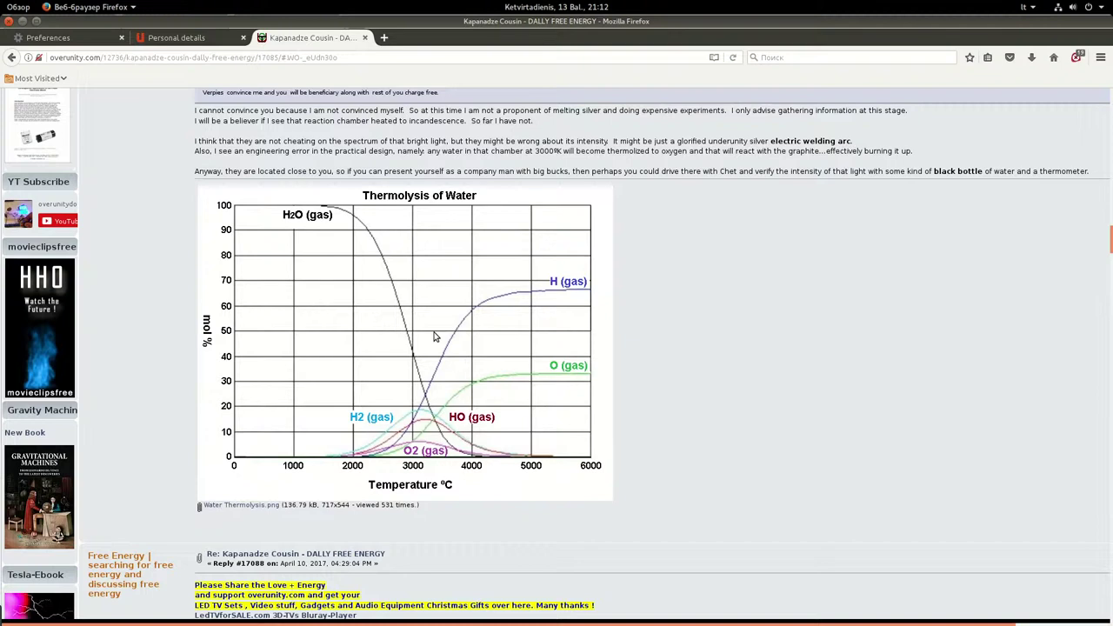
pyautogui.scroll(-15, 435, 336)
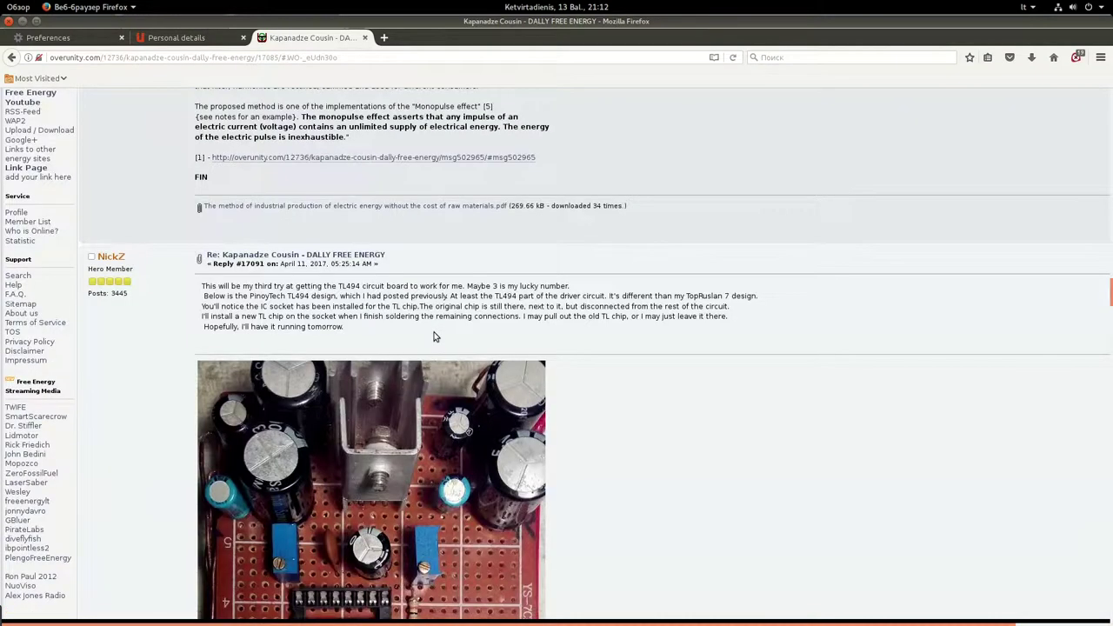
pyautogui.scroll(-10, 435, 337)
pyautogui.scroll(-12, 435, 336)
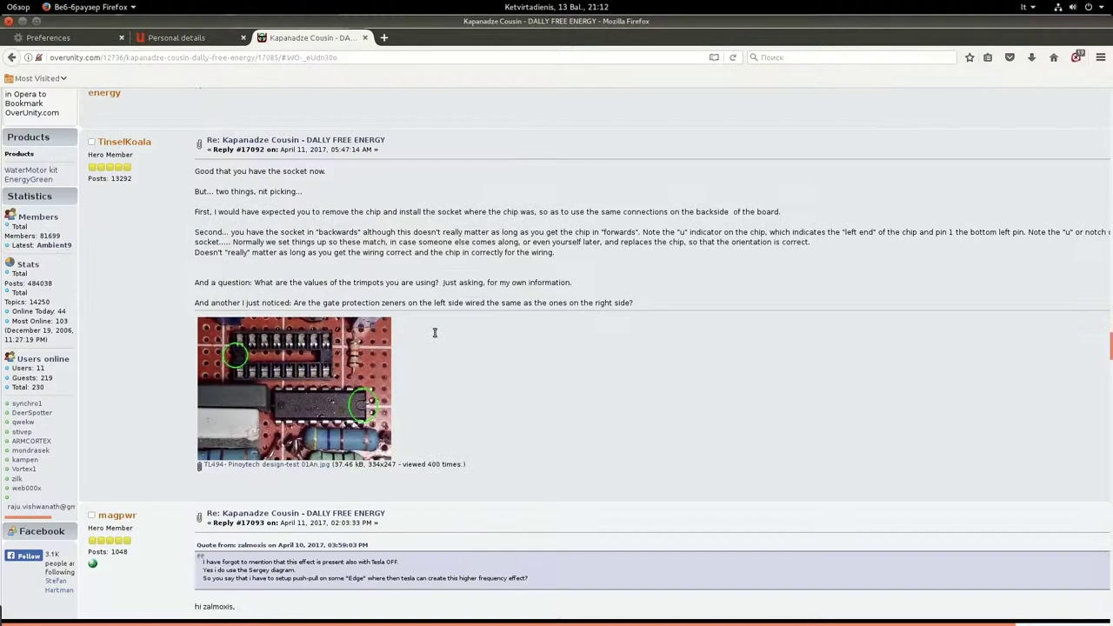
pyautogui.scroll(-15, 435, 332)
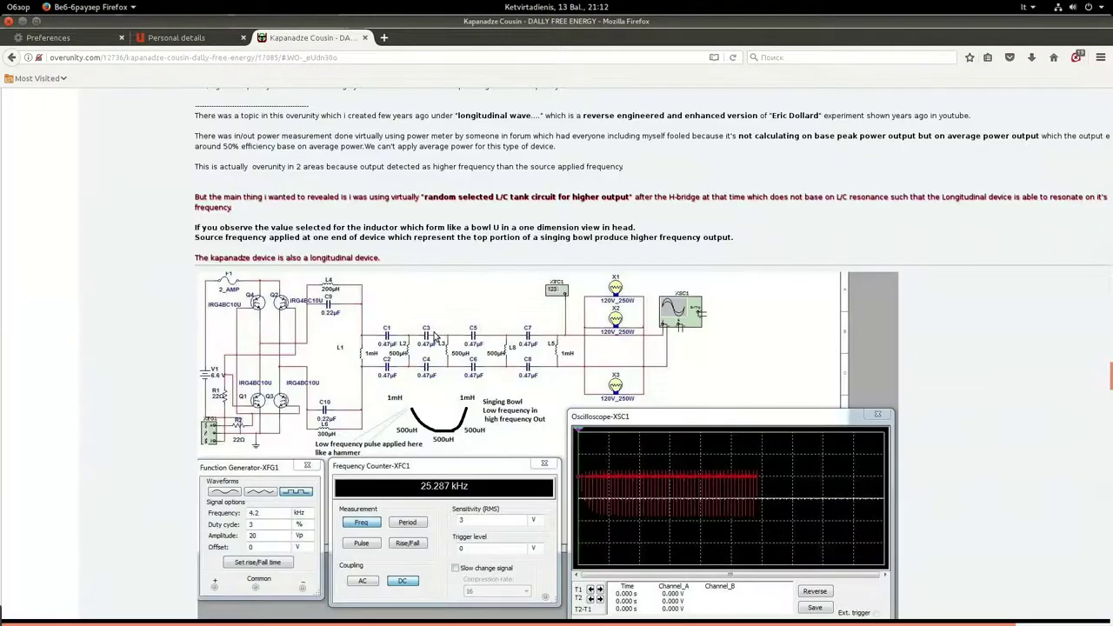
pyautogui.scroll(-7, 435, 337)
pyautogui.scroll(-15, 435, 337)
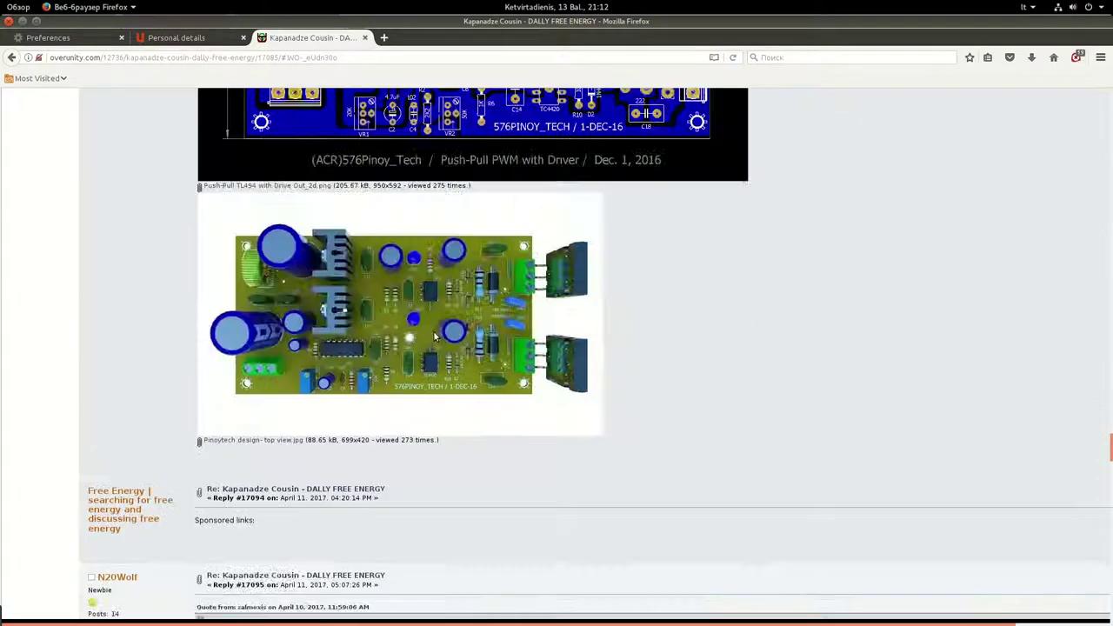
pyautogui.scroll(-7, 435, 336)
# - Compare the two attached oscillogram screenshots and read the remaining replies down to the end of the page
pyautogui.scroll(-10, 435, 337)
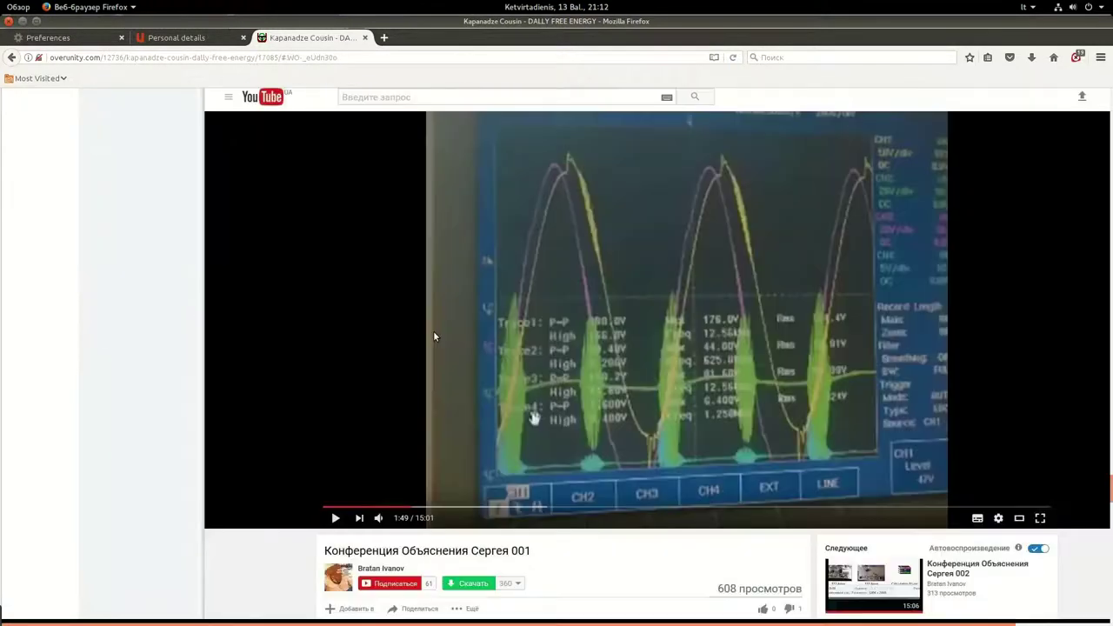
pyautogui.scroll(-12, 433, 337)
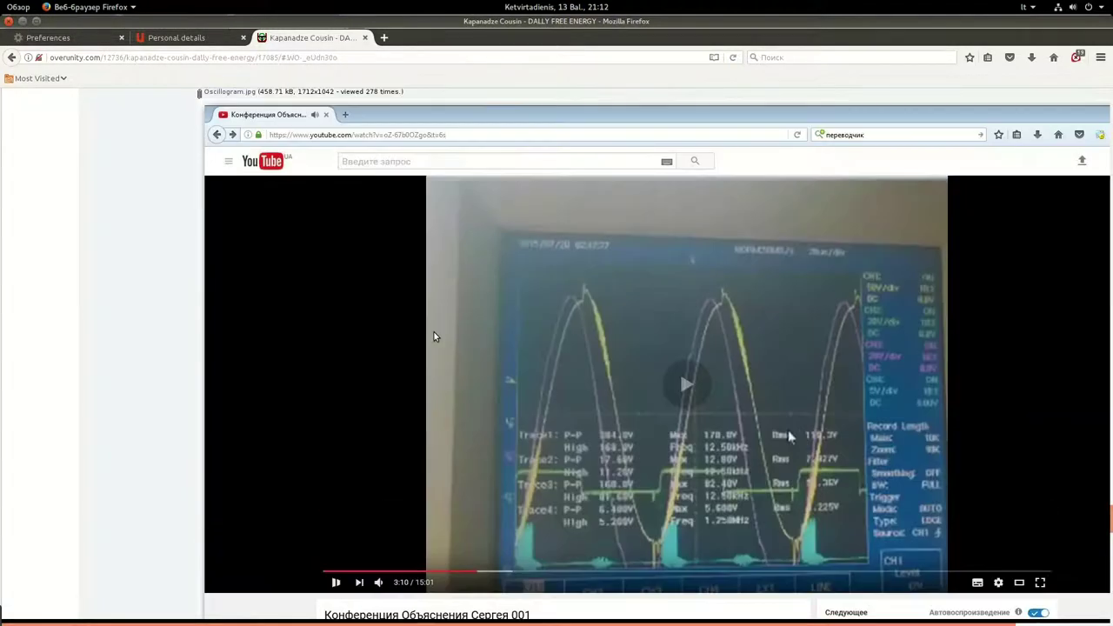
pyautogui.scroll(-10, 435, 337)
pyautogui.scroll(7, 434, 337)
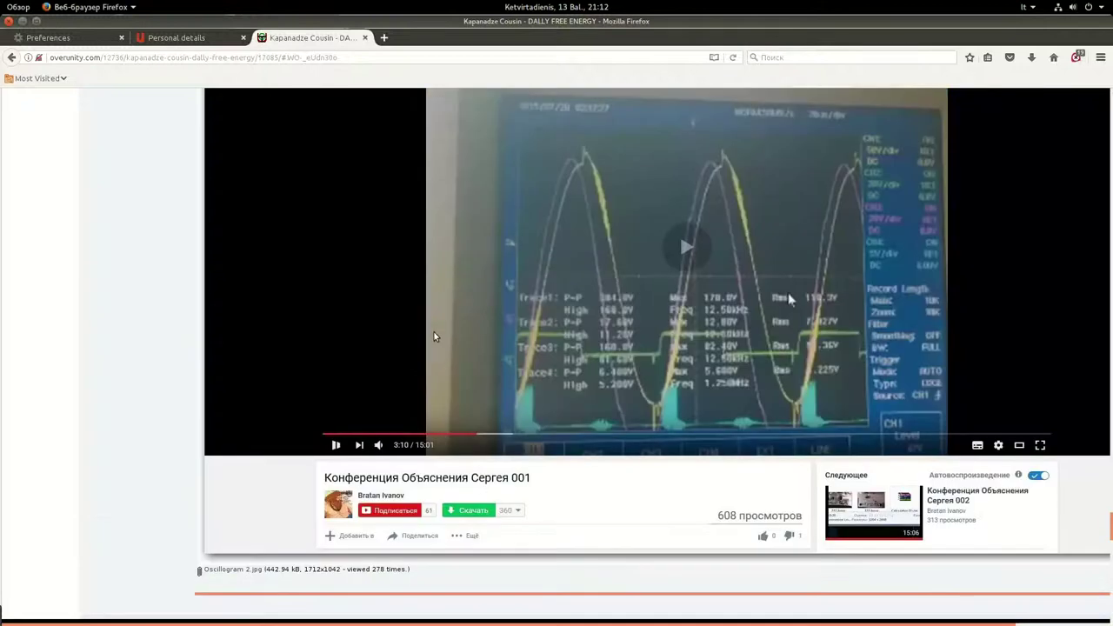
pyautogui.scroll(7, 435, 336)
pyautogui.scroll(-2, 435, 337)
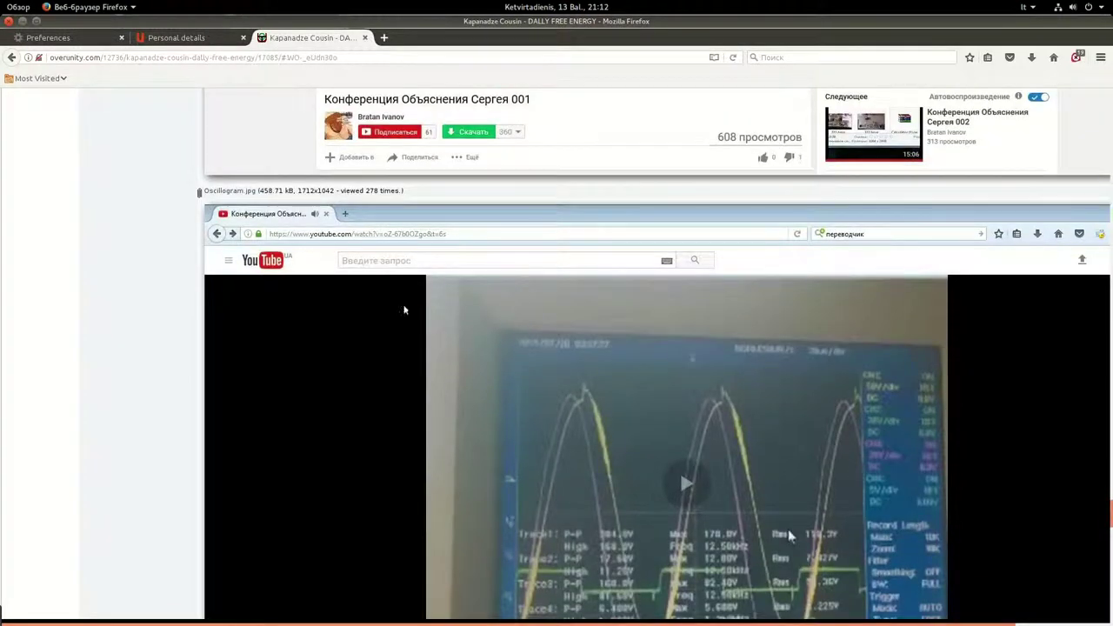
pyautogui.scroll(7, 443, 363)
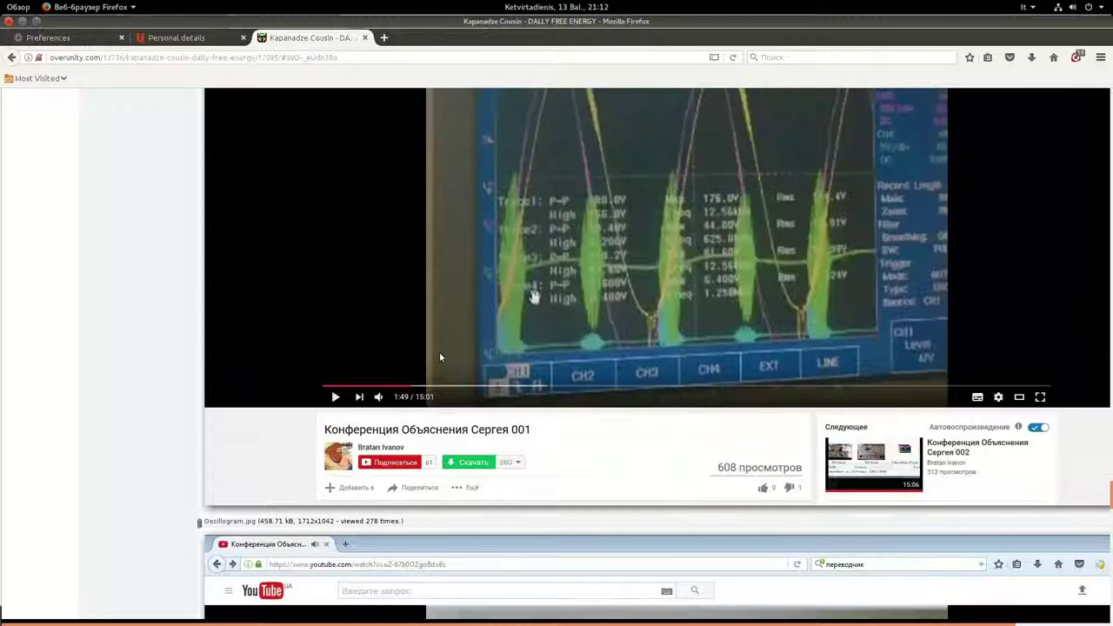
pyautogui.scroll(-17, 440, 357)
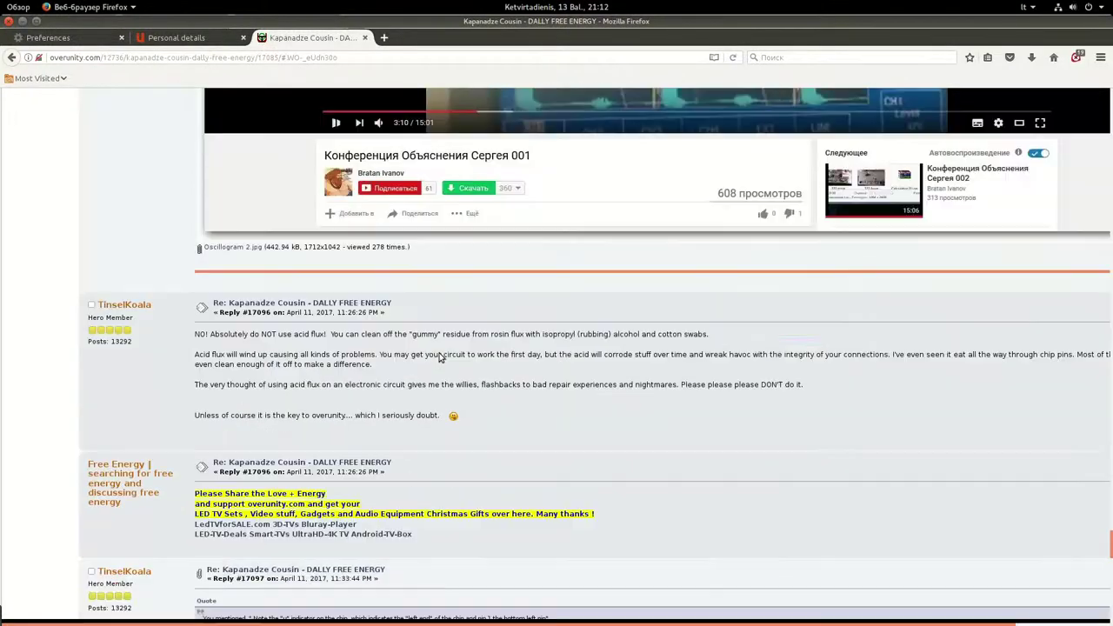
pyautogui.scroll(-3, 439, 357)
pyautogui.scroll(3, 440, 357)
pyautogui.scroll(-3, 439, 355)
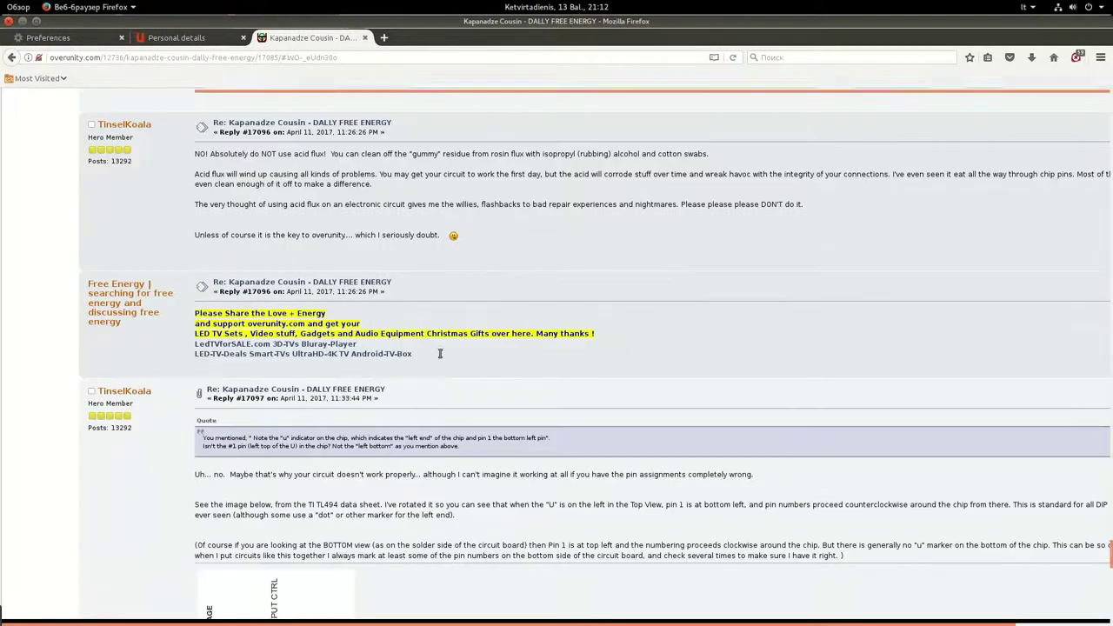
pyautogui.scroll(-12, 440, 357)
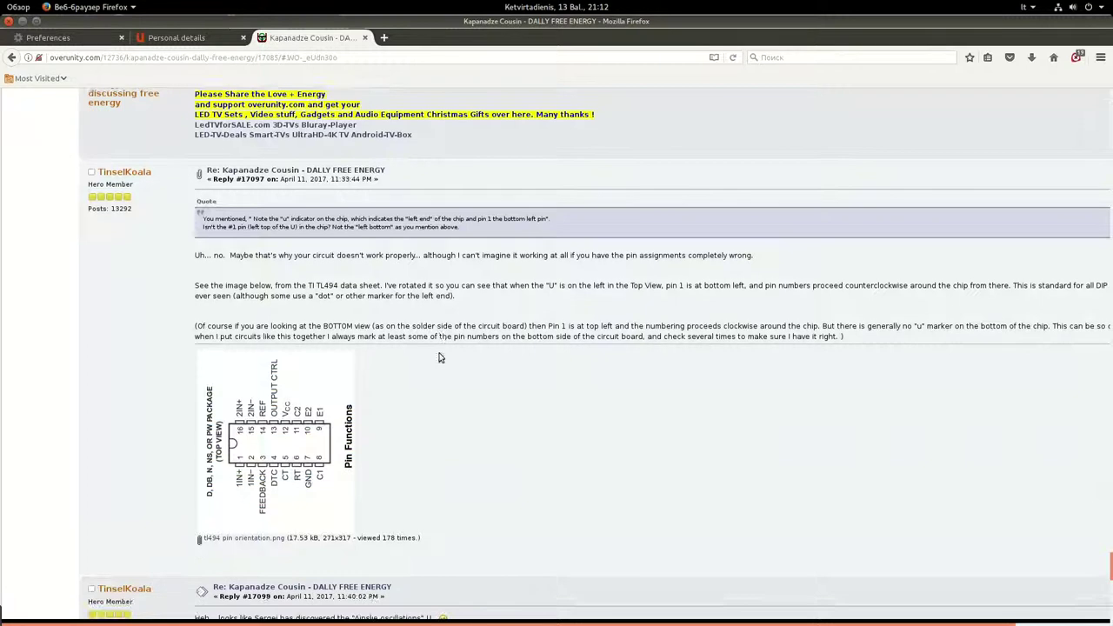
pyautogui.scroll(-5, 440, 356)
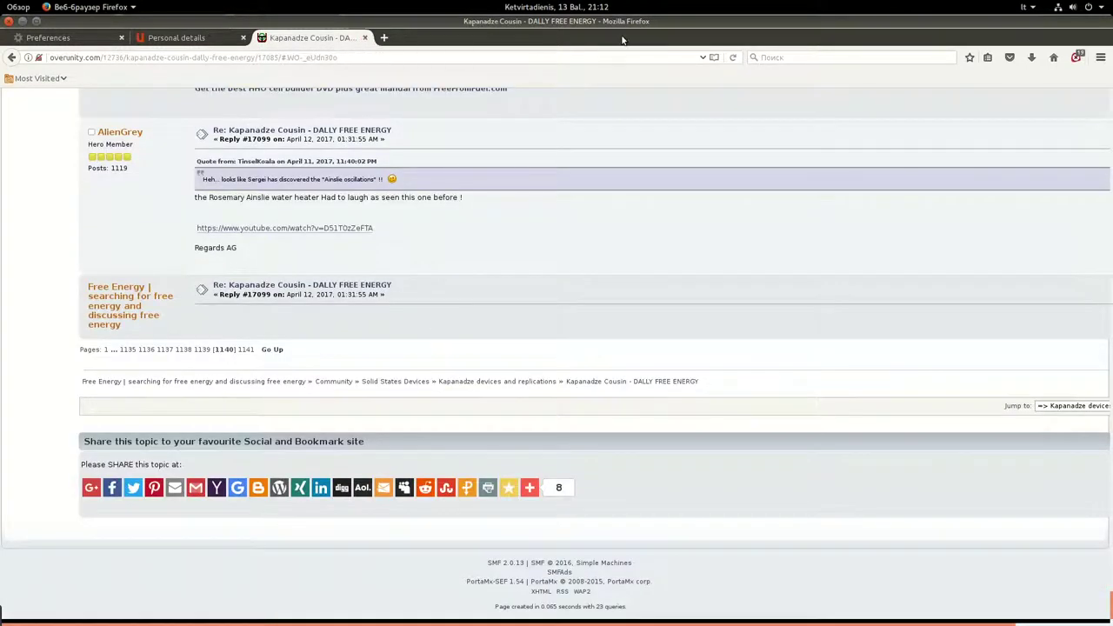
# - Close the Firefox window and relaunch the browser from the activities overview
pyautogui.click(9, 21)
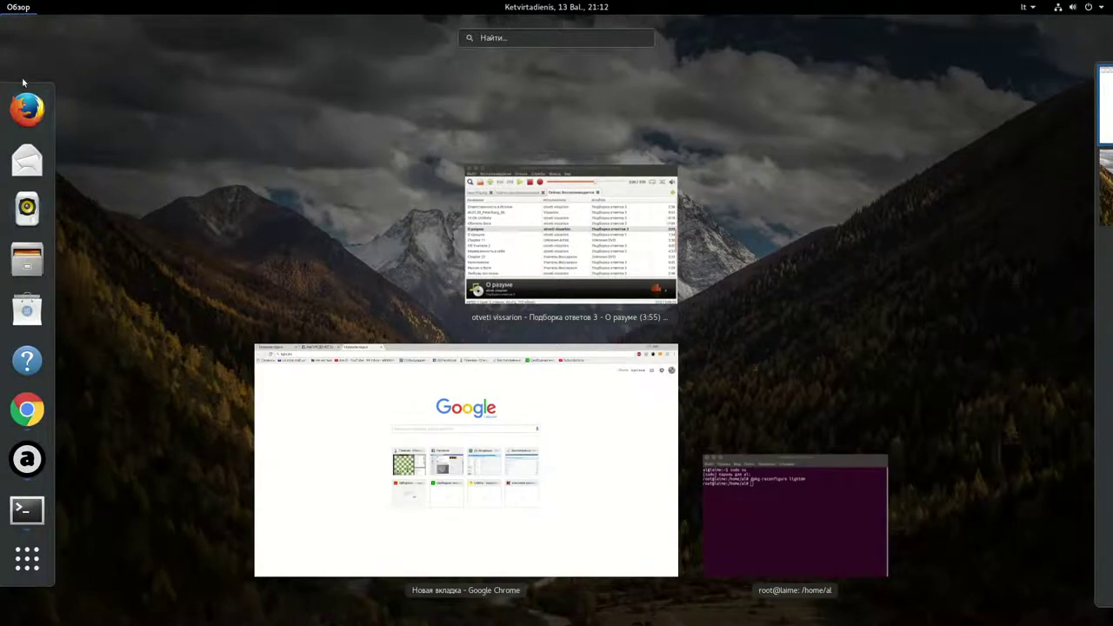
pyautogui.click(27, 108)
# - Open the home folder in the file manager and move its window to the middle of the screen
pyautogui.moveTo(8, 4)
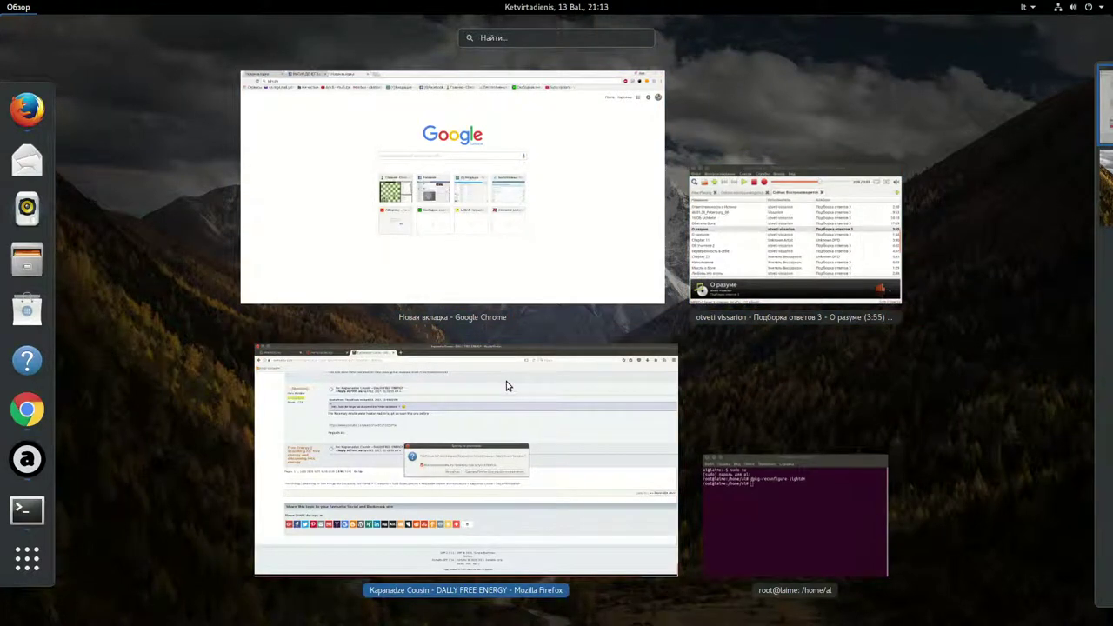
pyautogui.click(27, 254)
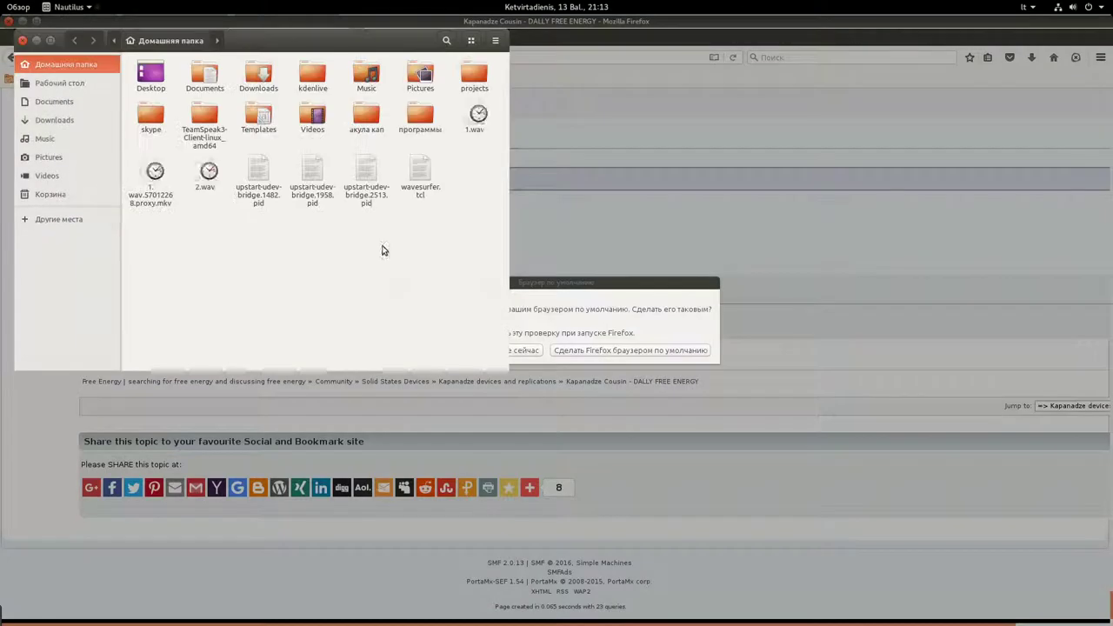
pyautogui.moveTo(254, 38); pyautogui.dragTo(463, 166)
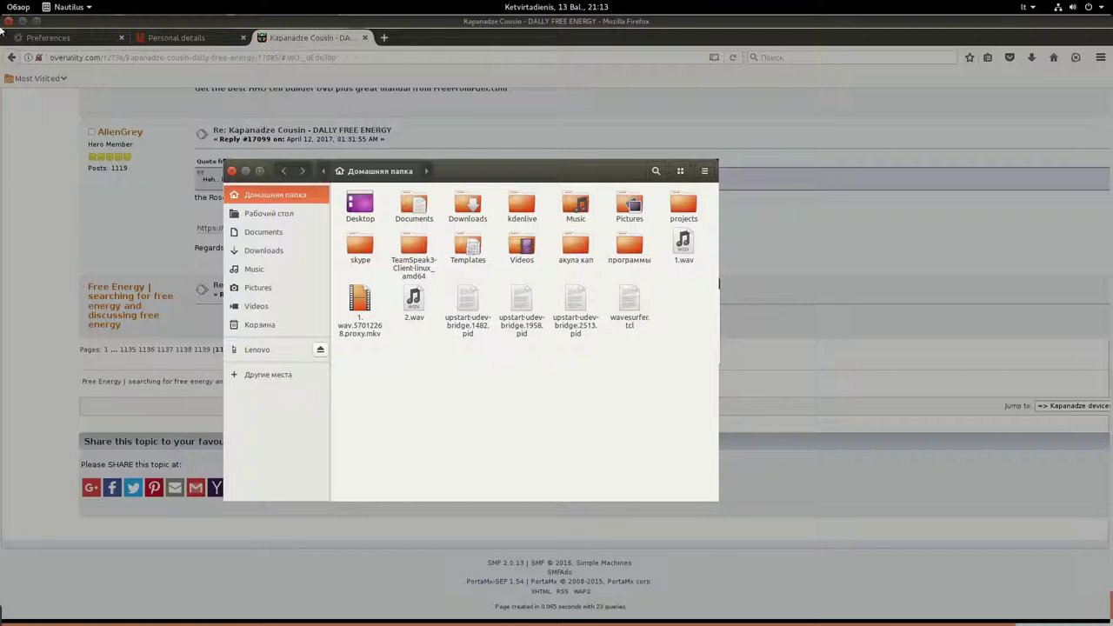
# - Look into the Lenovo device, the Videos folder and the Music folder, and return to the device
pyautogui.click(267, 351)
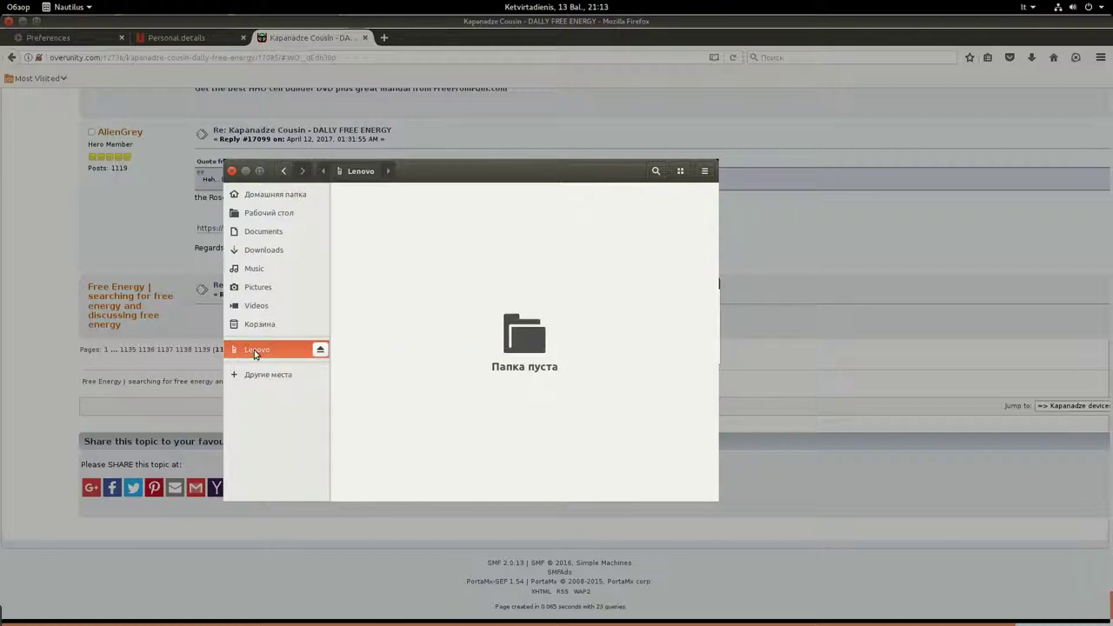
pyautogui.click(258, 307)
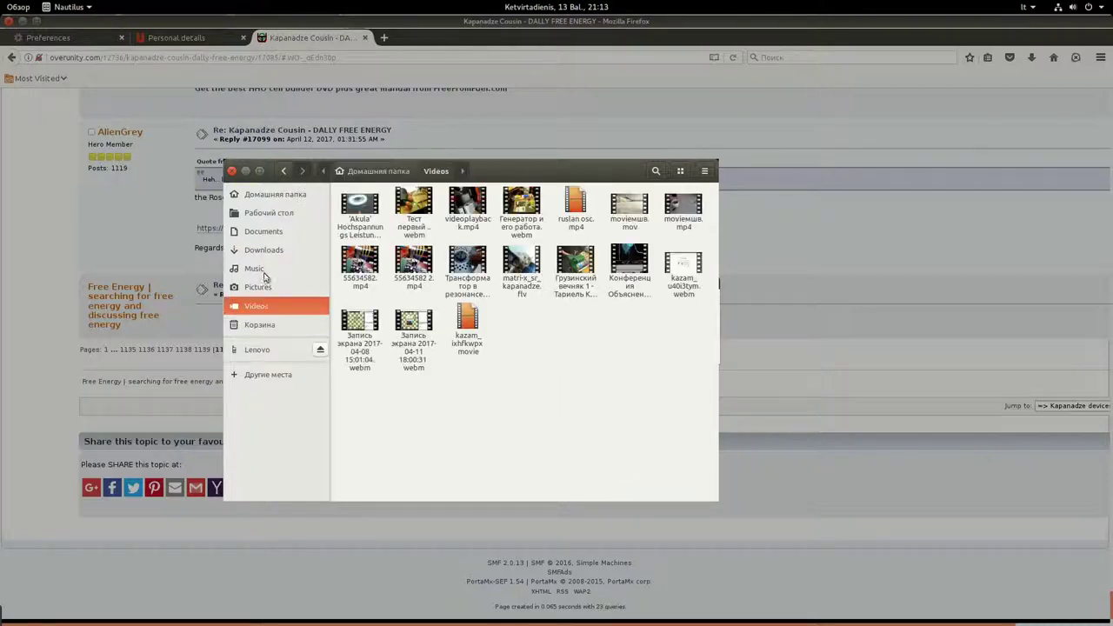
pyautogui.click(261, 269)
pyautogui.click(264, 350)
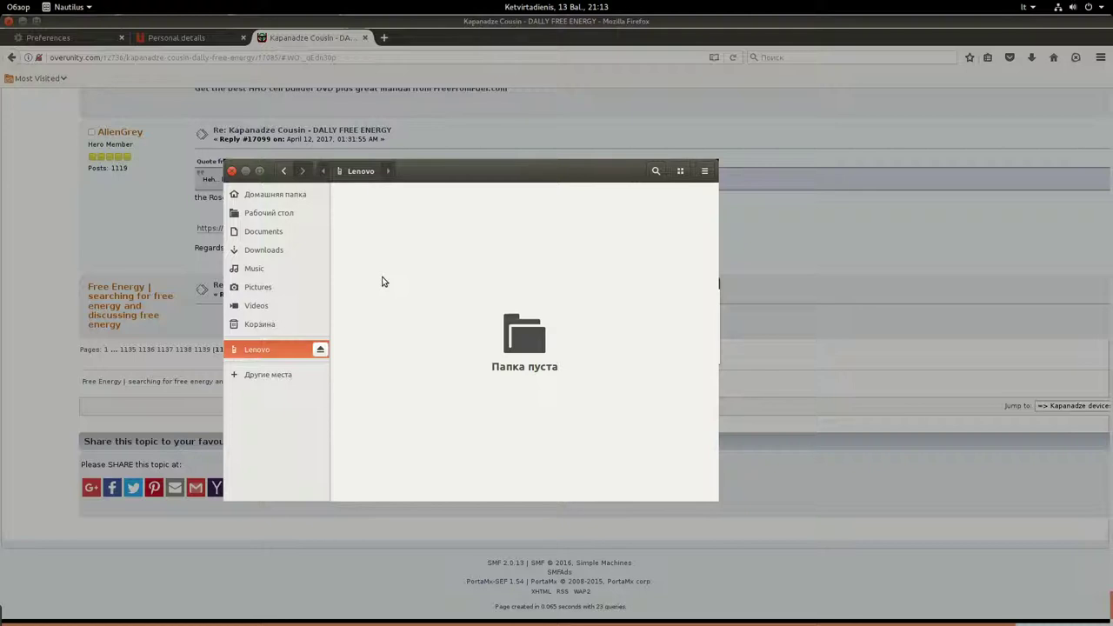
# - Eject and reopen the Lenovo device and check the contents of its Lexar SD card
pyautogui.click(320, 350)
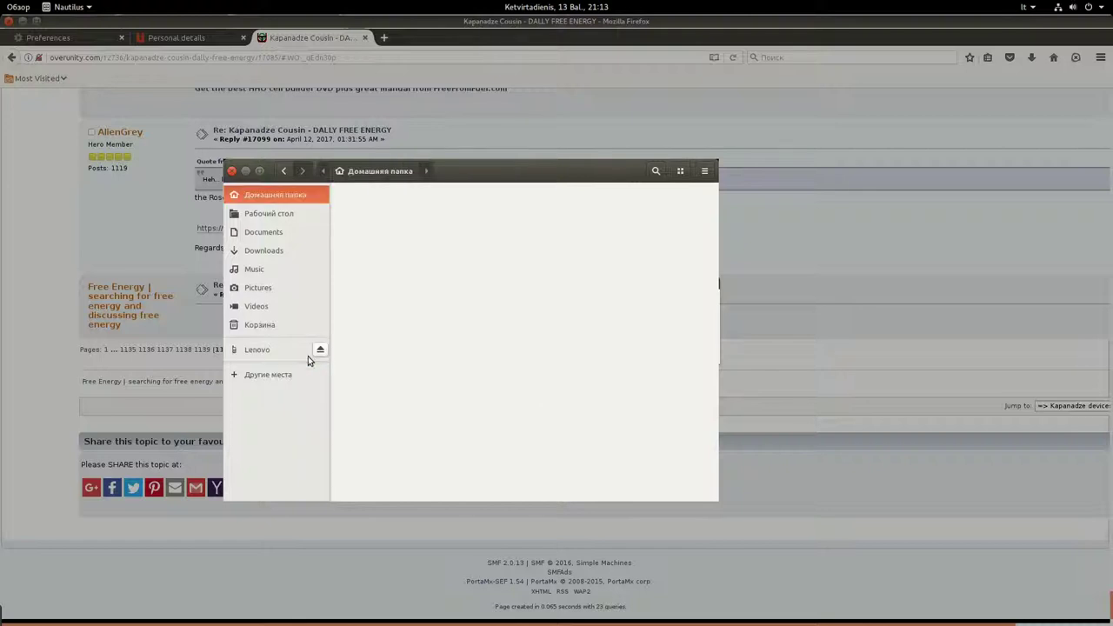
pyautogui.click(261, 350)
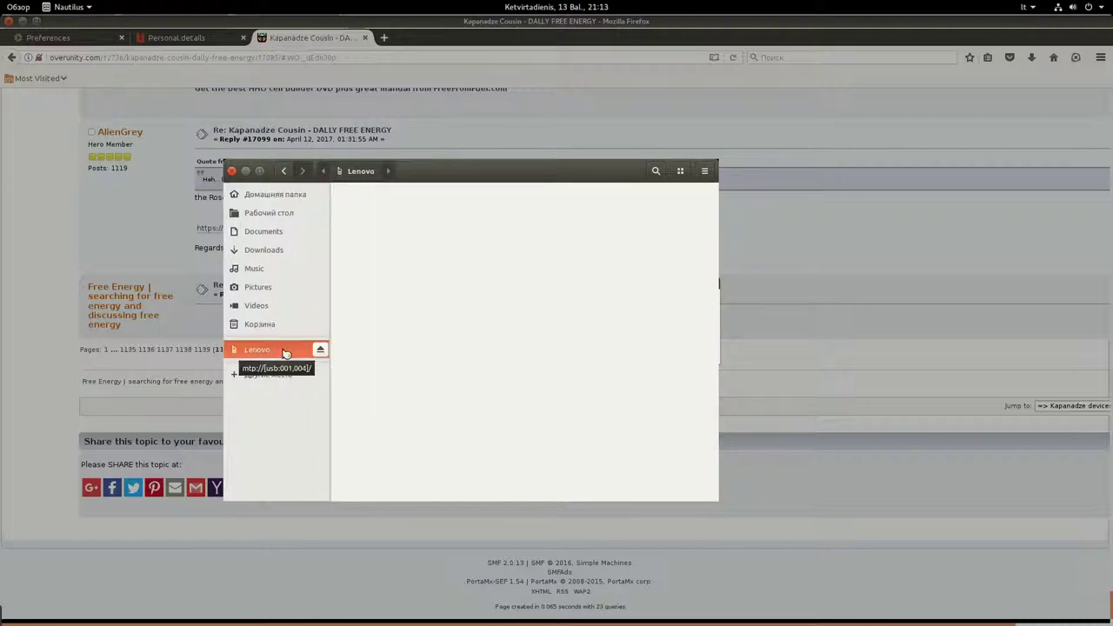
pyautogui.click(416, 205)
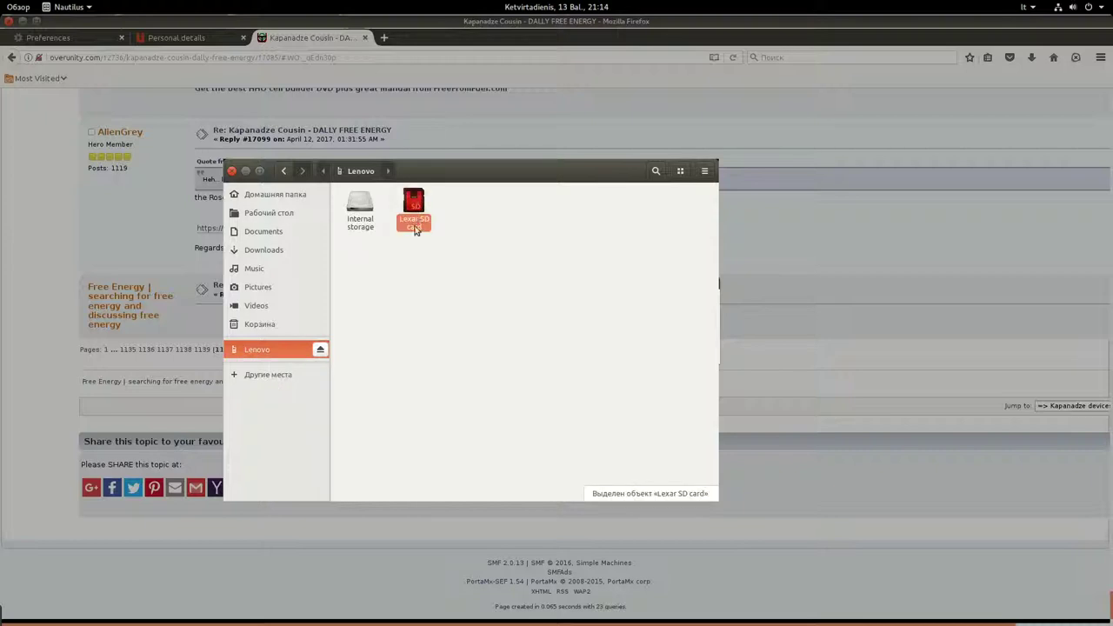
pyautogui.doubleClick(415, 217)
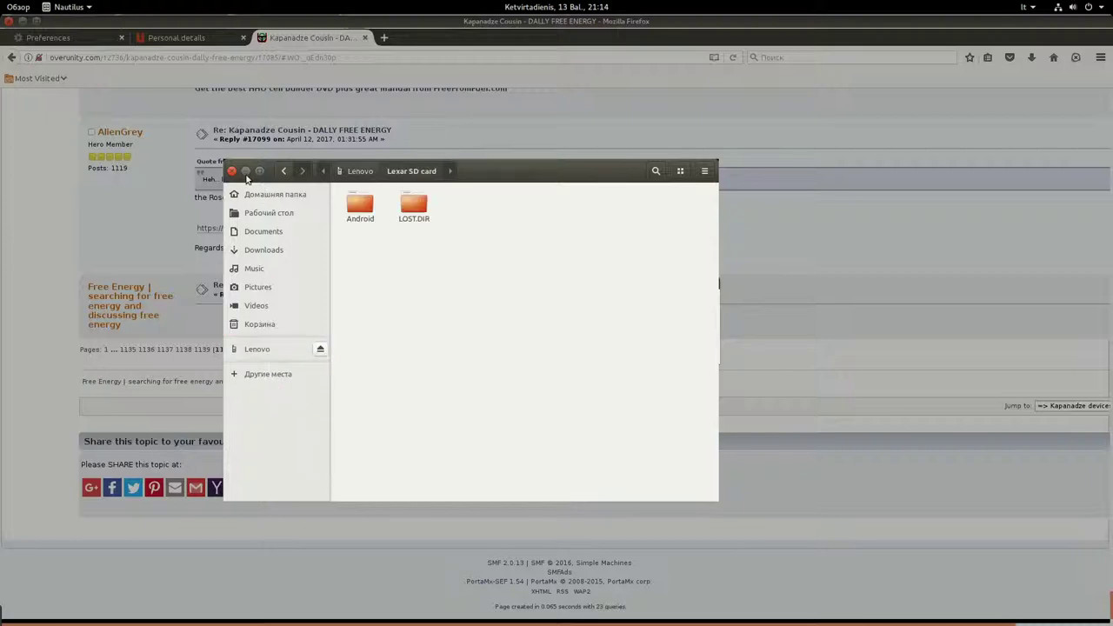
pyautogui.click(285, 172)
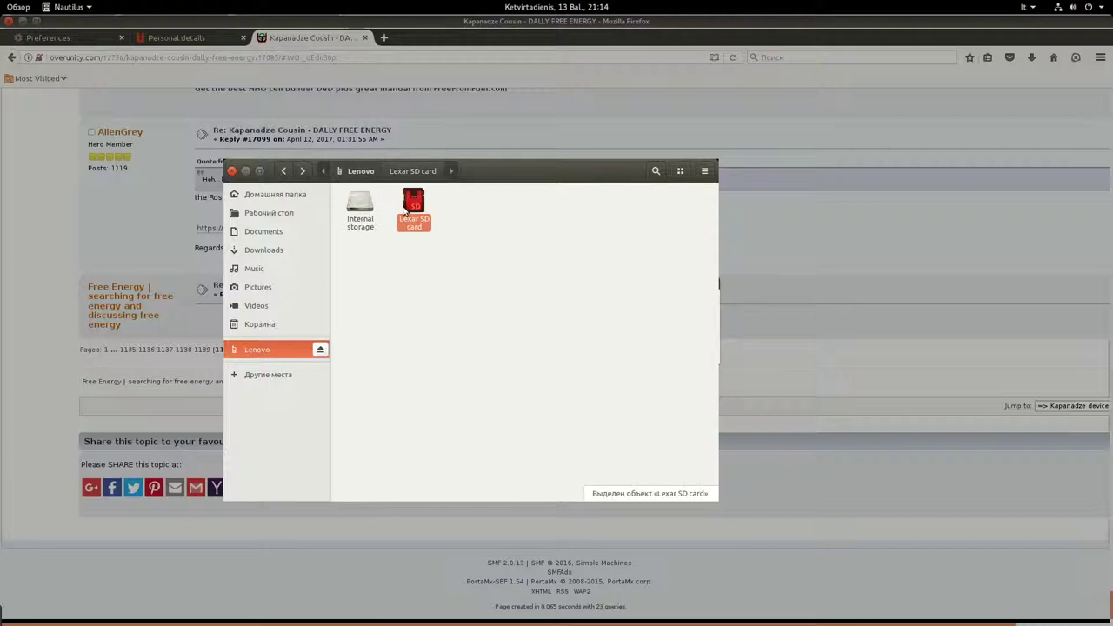
# - Browse the device's internal storage and its DCIM folder, and go back to the device's storage list
pyautogui.click(362, 210)
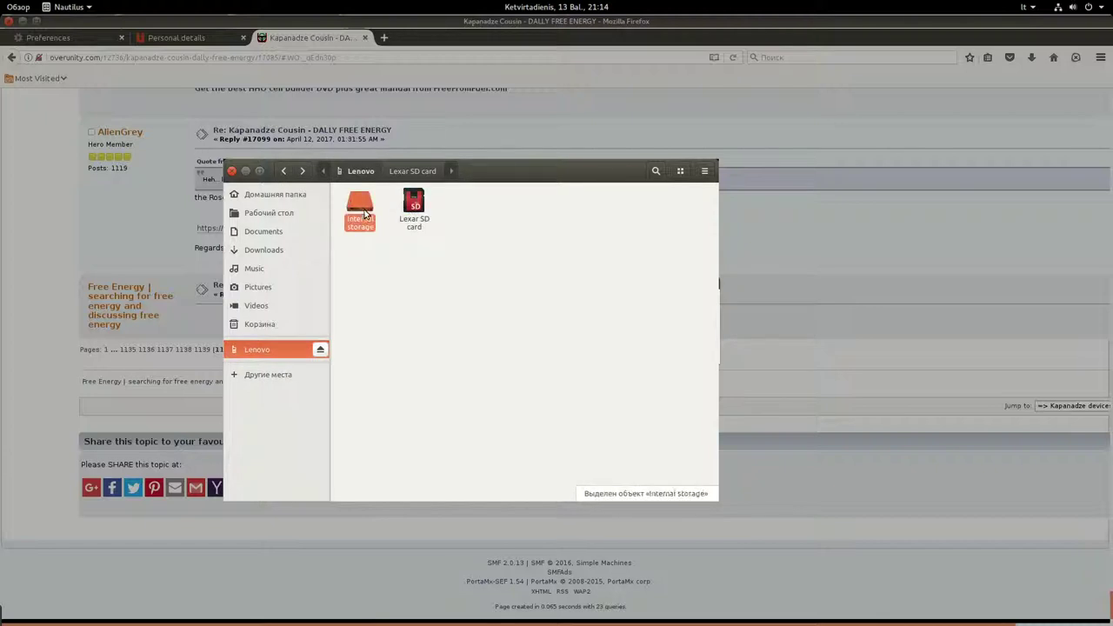
pyautogui.doubleClick(364, 213)
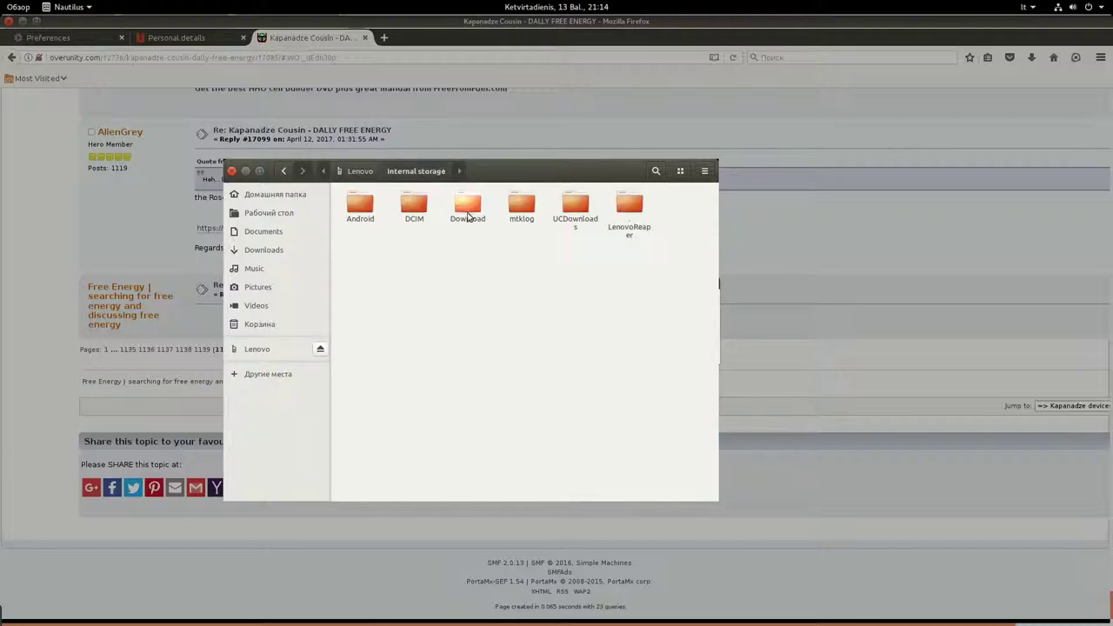
pyautogui.click(410, 211)
pyautogui.doubleClick(411, 211)
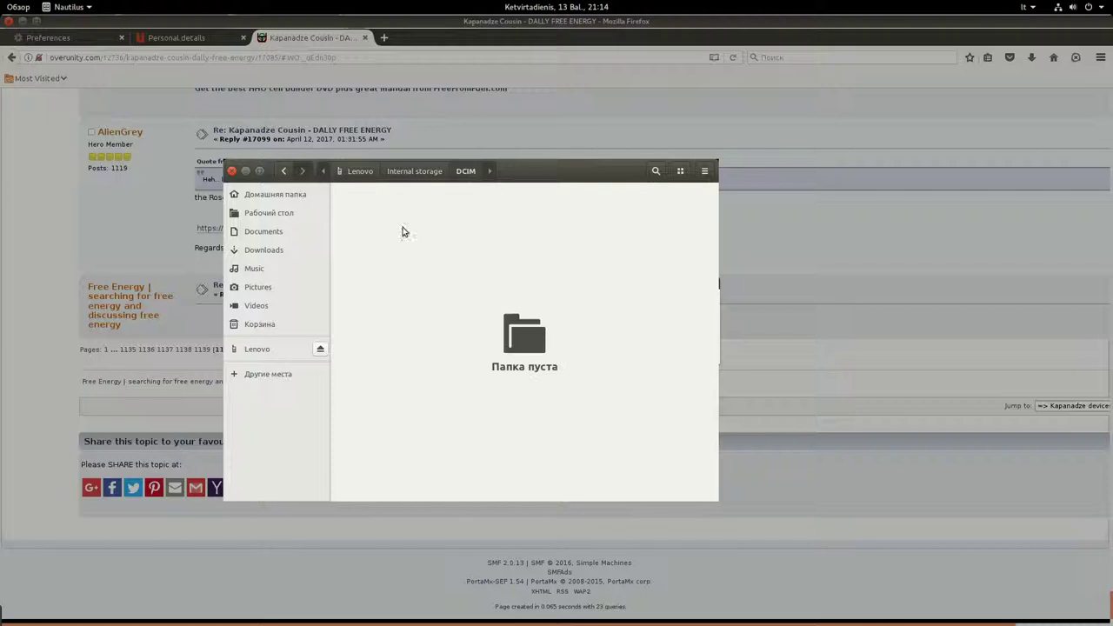
pyautogui.click(288, 177)
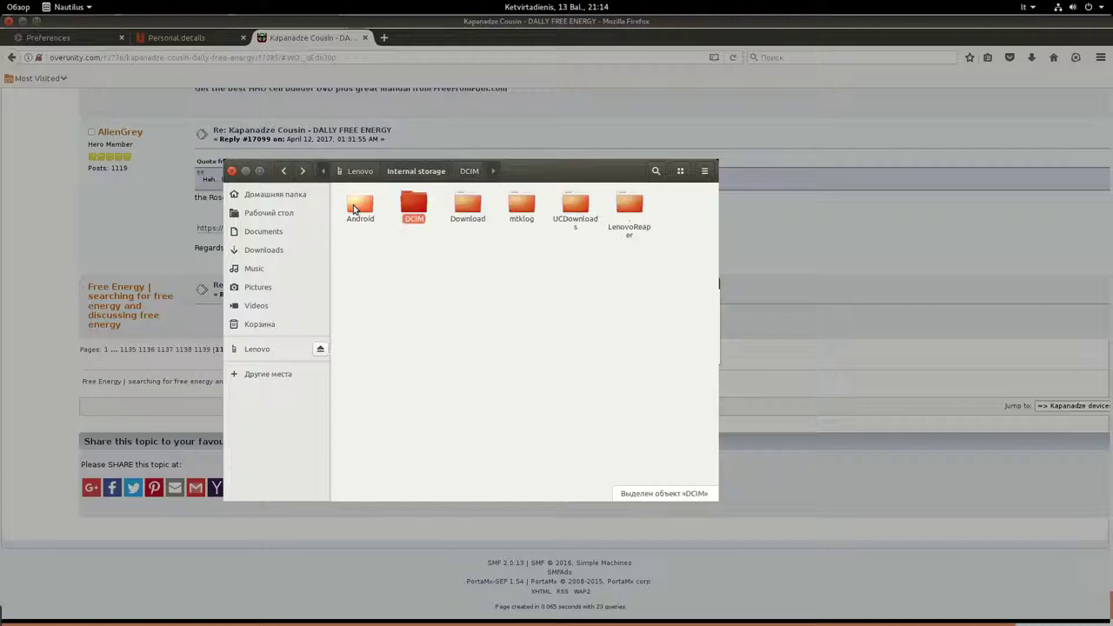
pyautogui.click(285, 173)
# - Eject the Lenovo device and close the file manager window
pyautogui.click(319, 350)
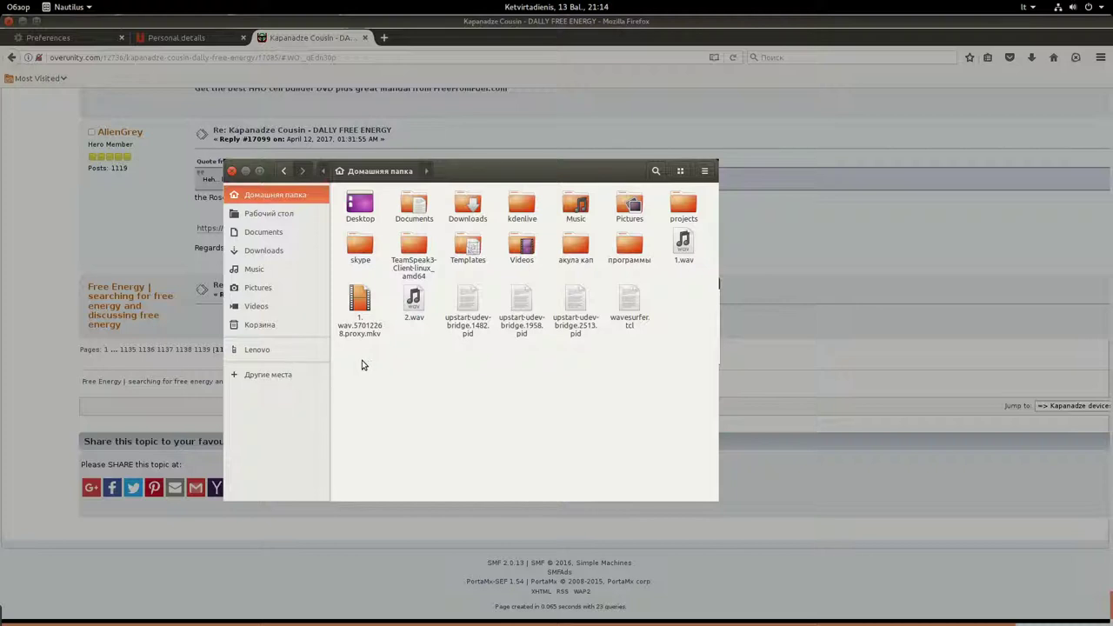
pyautogui.click(39, 257)
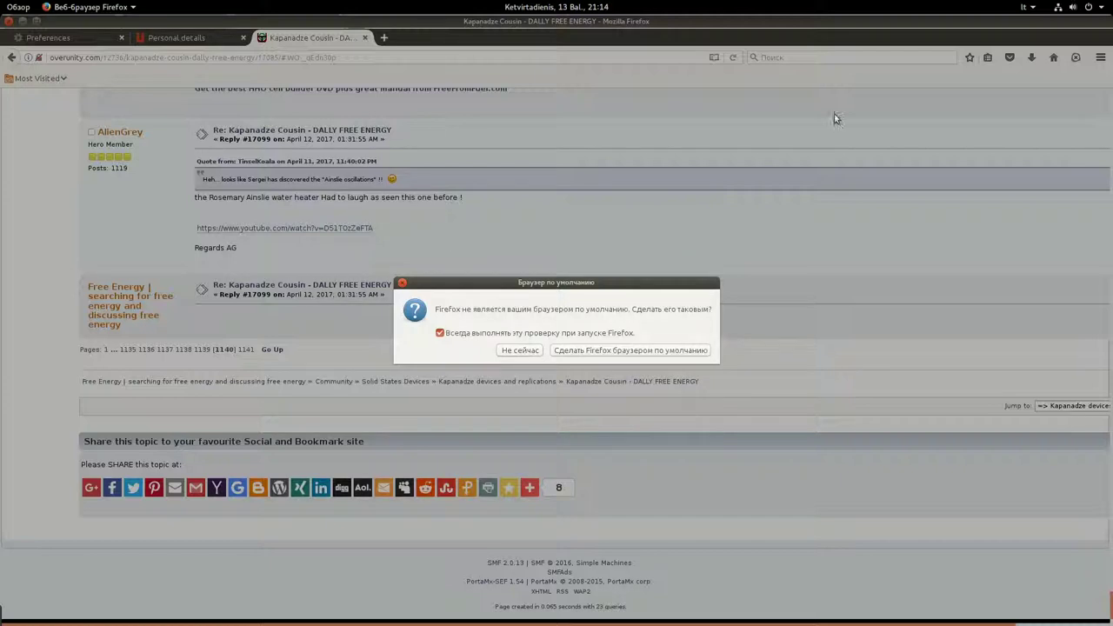
# - Show the window overview, return to the Firefox window and decline making Firefox the default browser
pyautogui.click(17, 7)
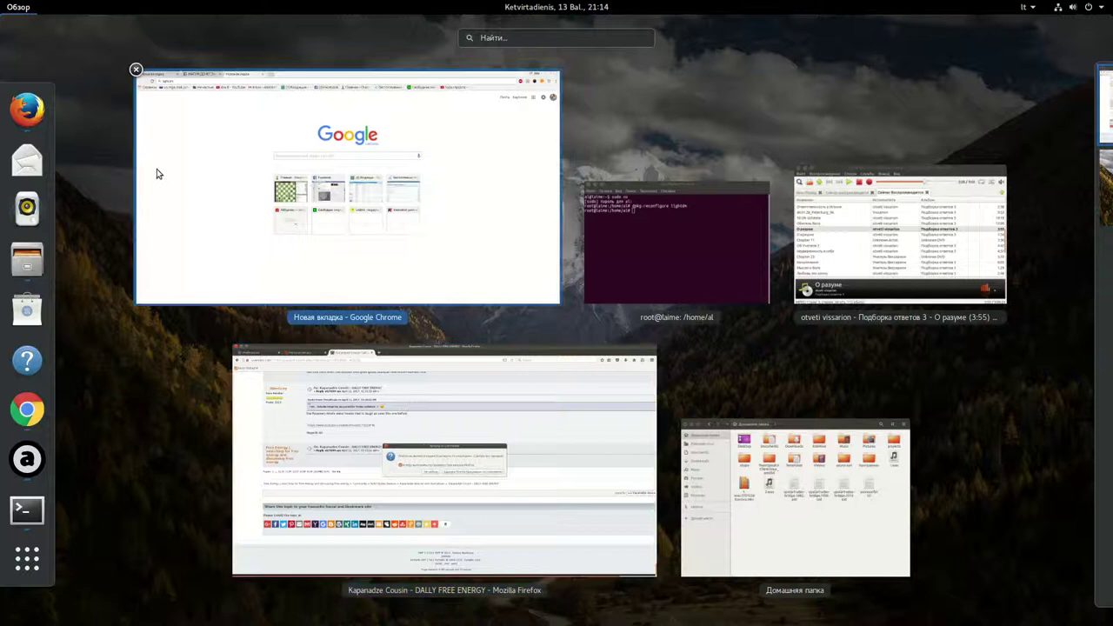
pyautogui.click(522, 507)
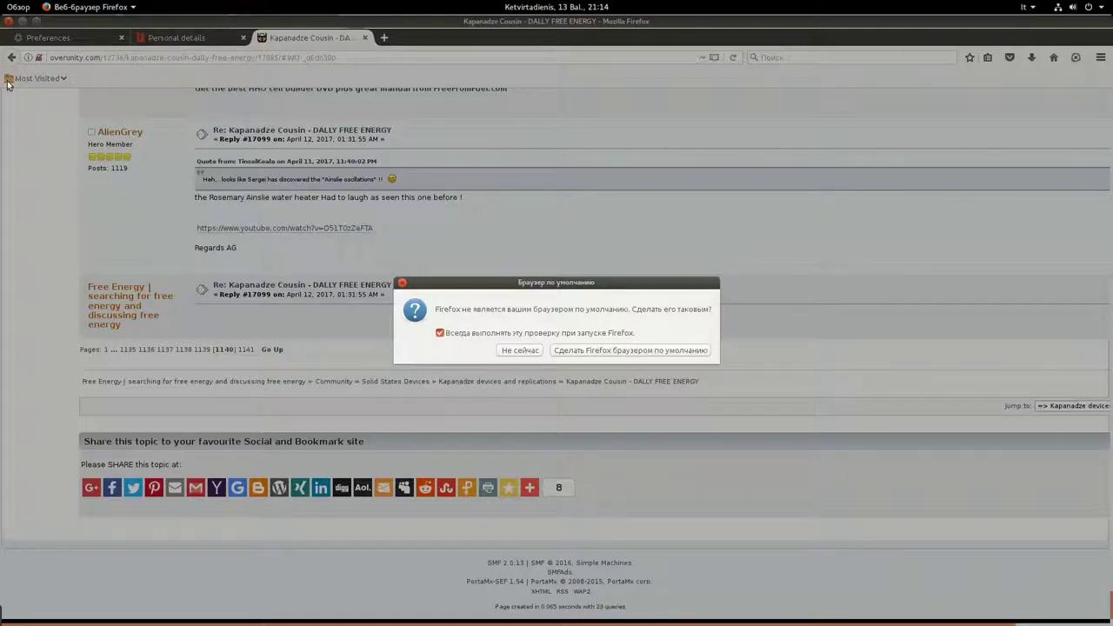
pyautogui.click(520, 351)
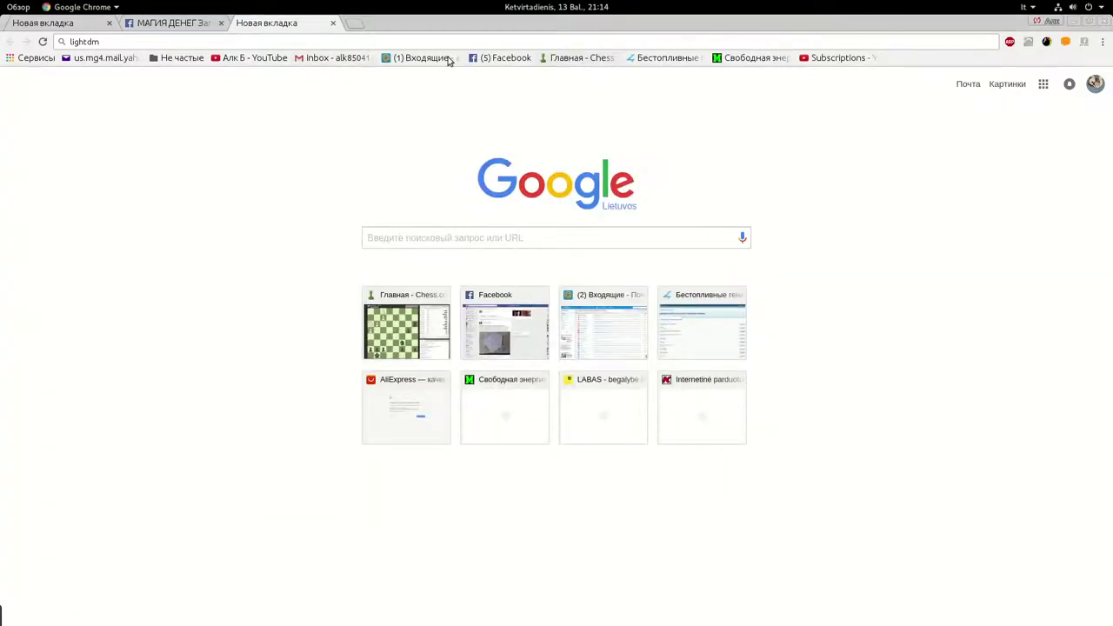
# - In Google Chrome, open the Chess.com home page and start a new online game with a 1-minute time control
pyautogui.click(574, 58)
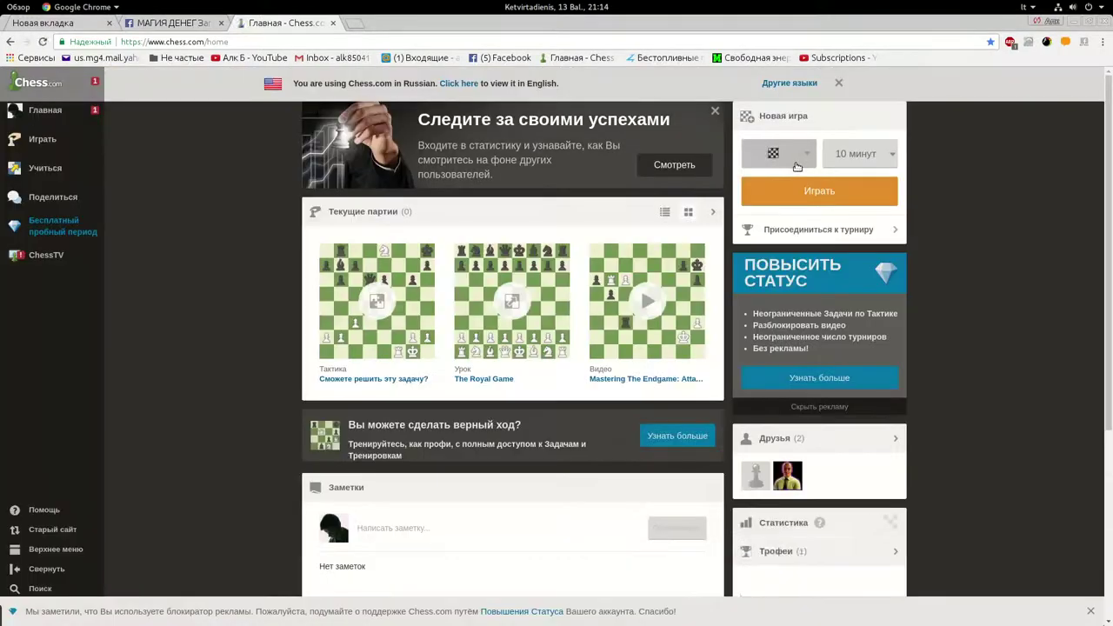
pyautogui.click(860, 163)
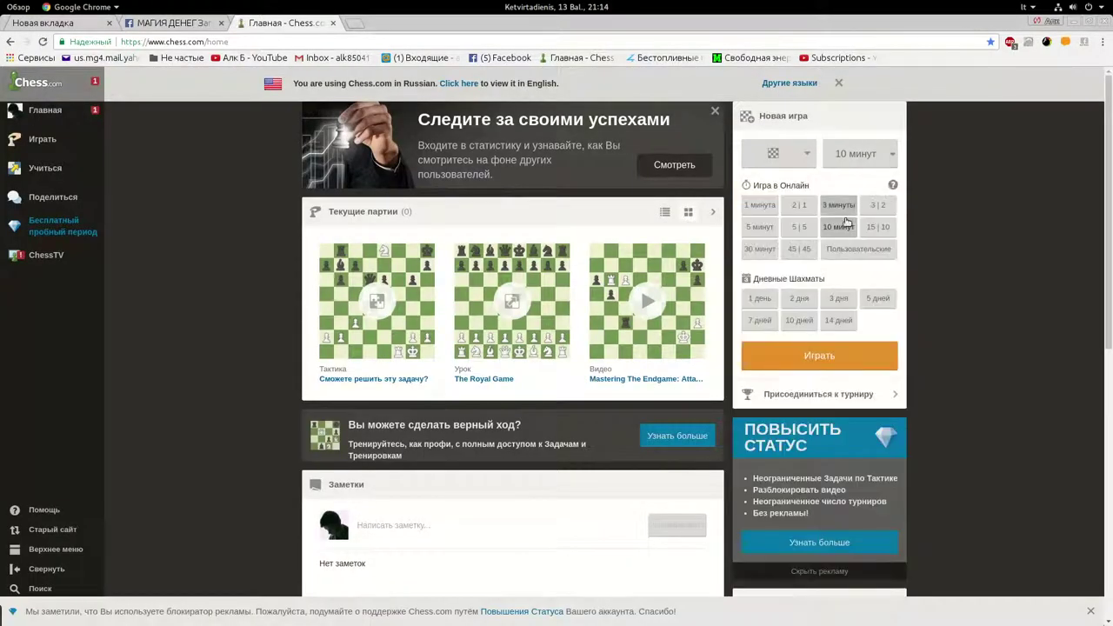
pyautogui.click(759, 205)
pyautogui.click(841, 199)
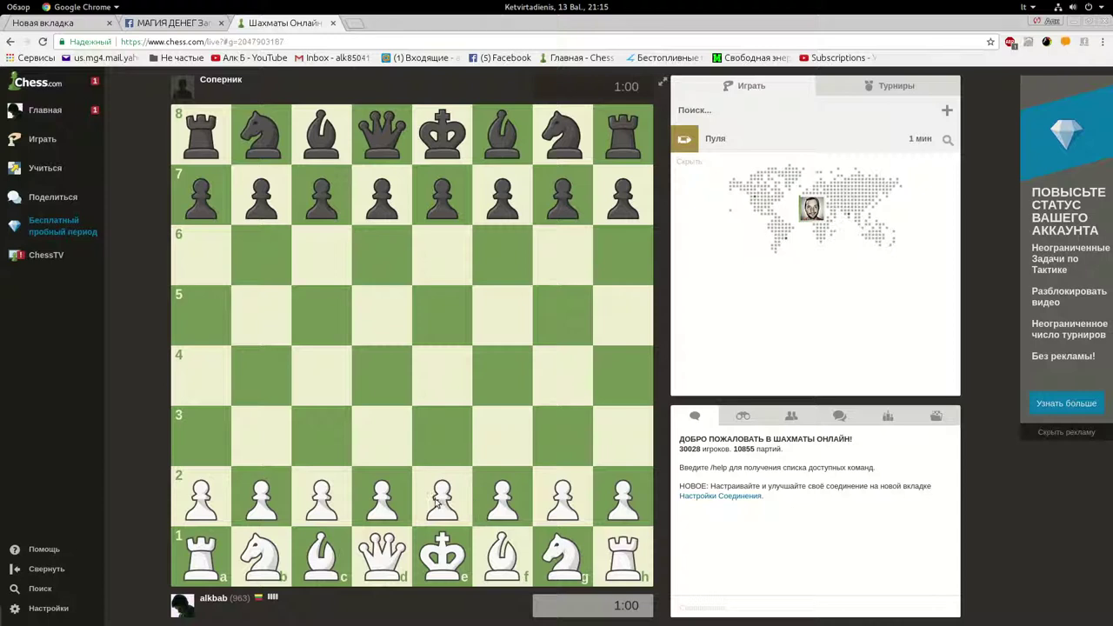
# - Open the game as White with e4, Nf3, Nc3 and d4, and recapture the d4 pawn with the f3 knight
pyautogui.moveTo(439, 503); pyautogui.dragTo(442, 435)
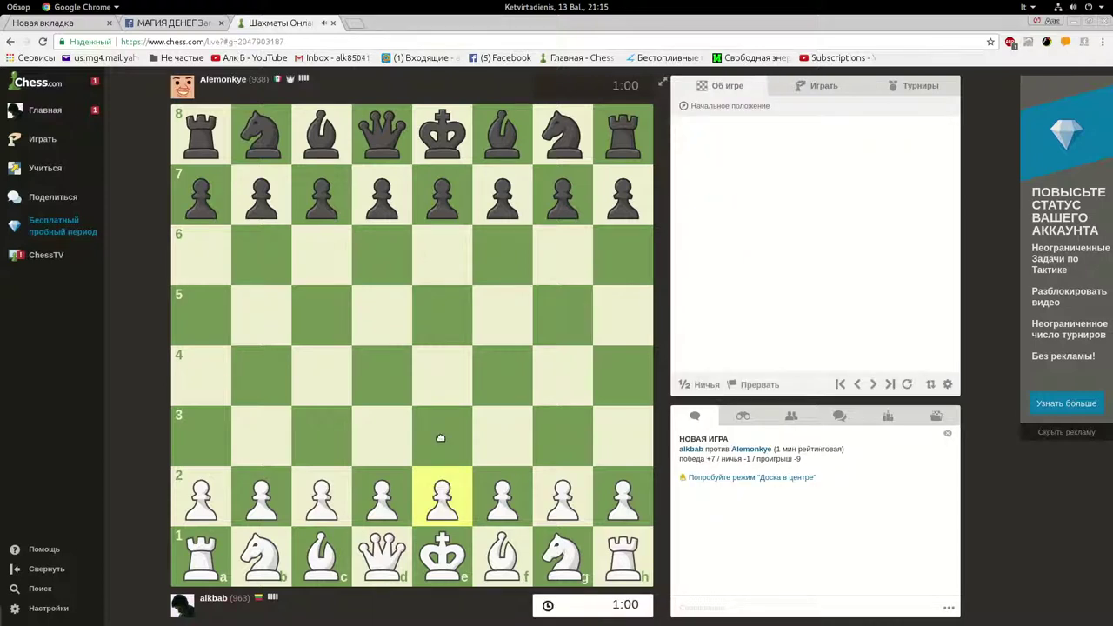
pyautogui.moveTo(442, 374); pyautogui.dragTo(441, 374)
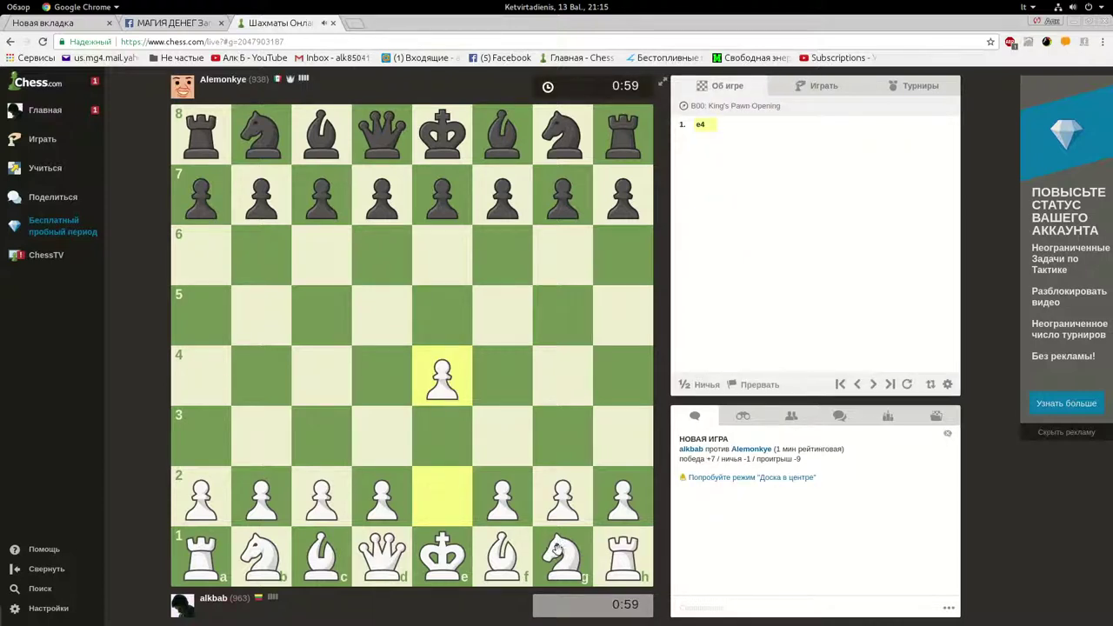
pyautogui.moveTo(563, 556); pyautogui.dragTo(507, 442)
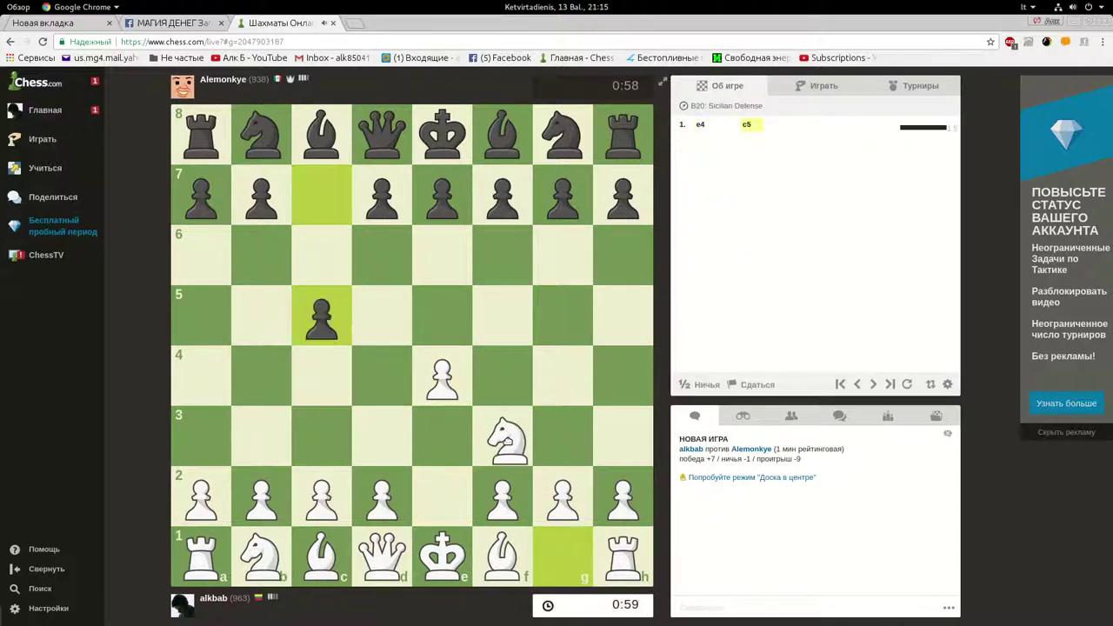
pyautogui.moveTo(270, 557); pyautogui.dragTo(317, 441)
pyautogui.moveTo(382, 496); pyautogui.dragTo(383, 379)
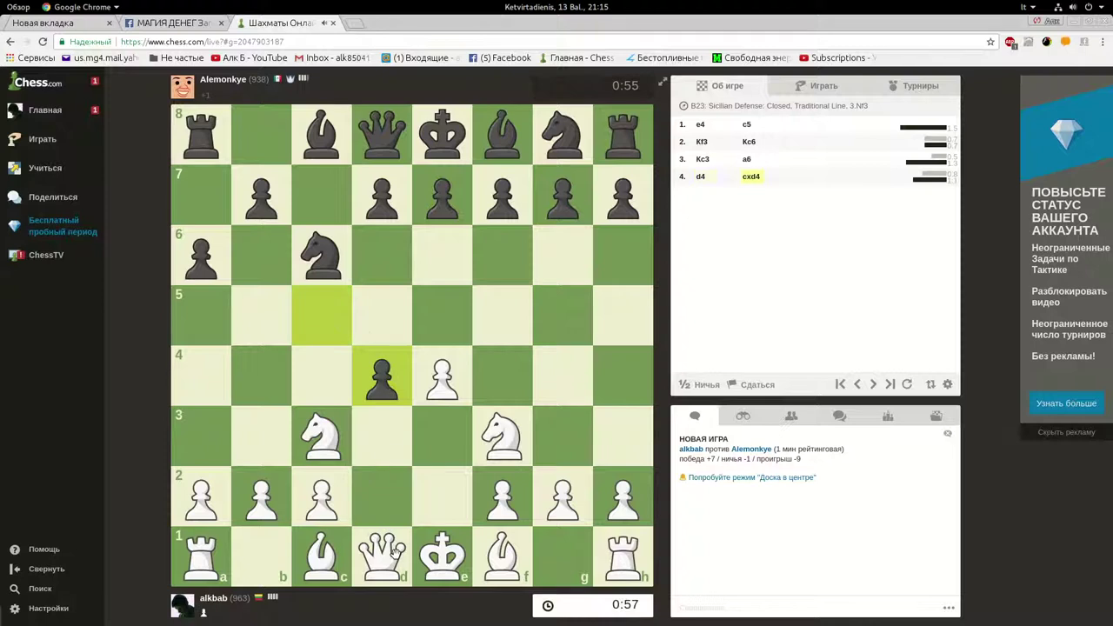
pyautogui.moveTo(395, 550); pyautogui.dragTo(390, 409)
pyautogui.moveTo(526, 422); pyautogui.dragTo(387, 381)
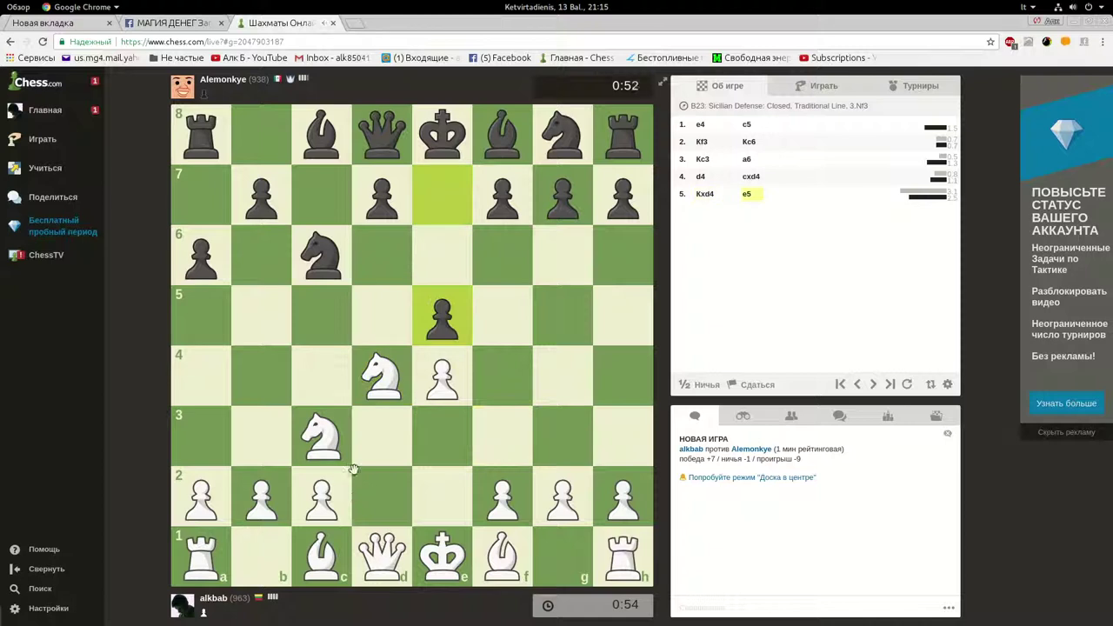
# - Capture the c6 knight with the d4 knight, develop the bishops to e3 and d3, and castle kingside
pyautogui.moveTo(382, 377); pyautogui.dragTo(322, 255)
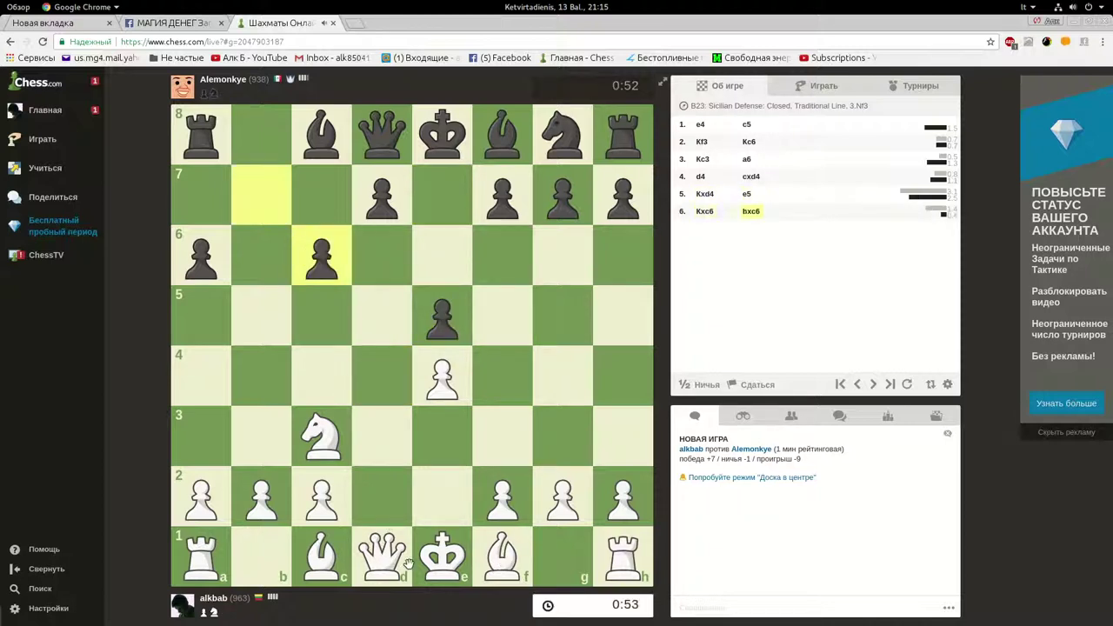
pyautogui.moveTo(321, 561); pyautogui.dragTo(442, 437)
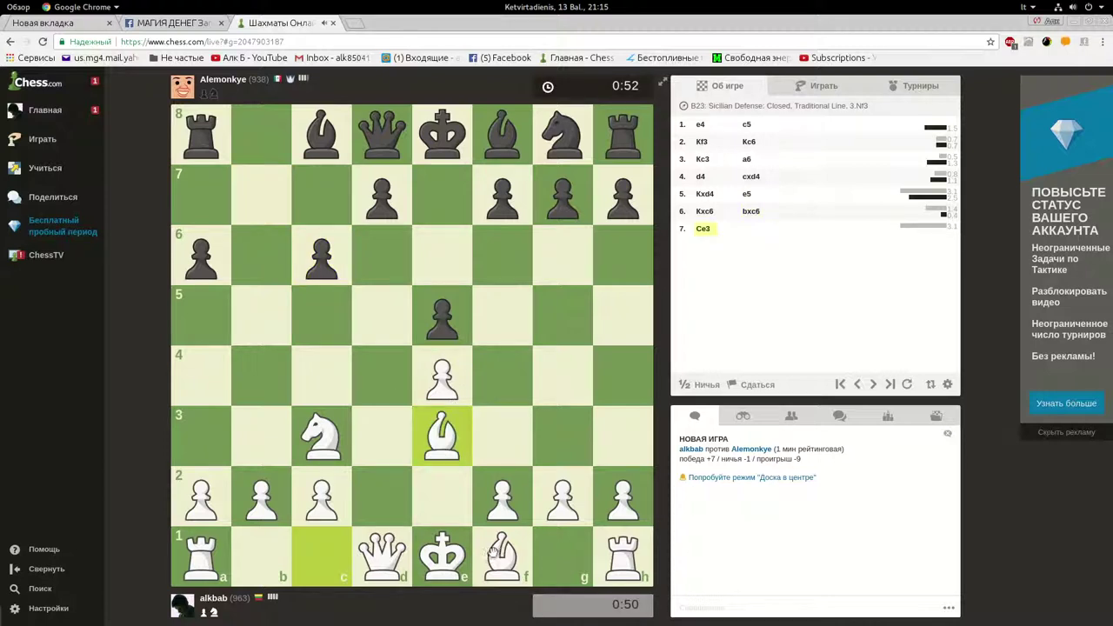
pyautogui.moveTo(493, 557); pyautogui.dragTo(379, 442)
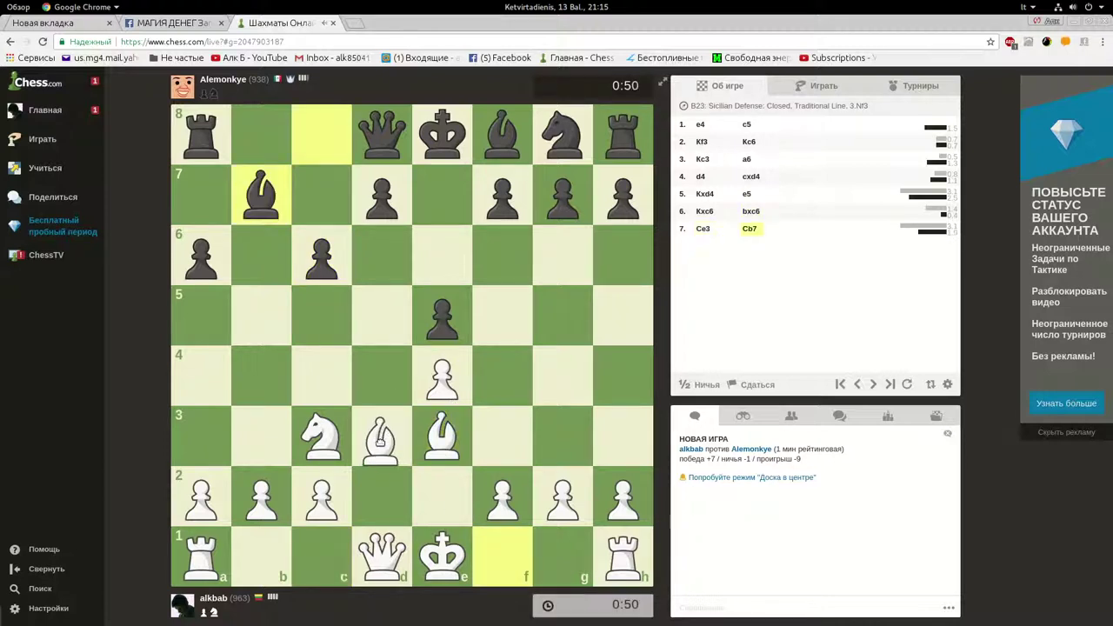
pyautogui.moveTo(471, 554); pyautogui.dragTo(557, 553)
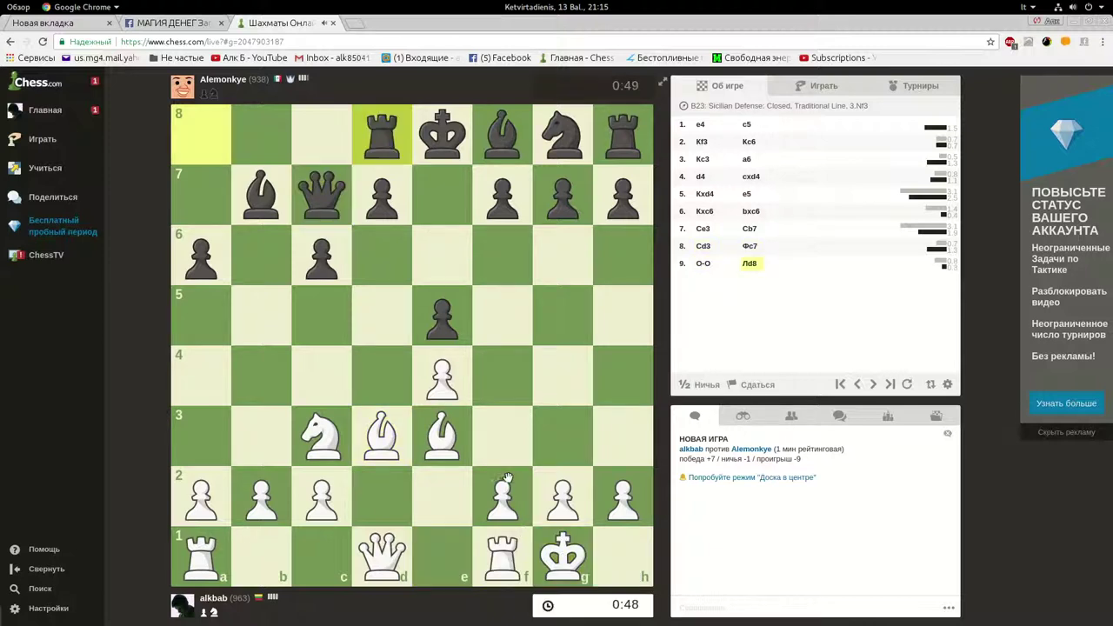
# - Advance the f-pawn to f3, bring the queen via e2 to f2, and advance the h-pawn to h3
pyautogui.moveTo(505, 483); pyautogui.dragTo(500, 444)
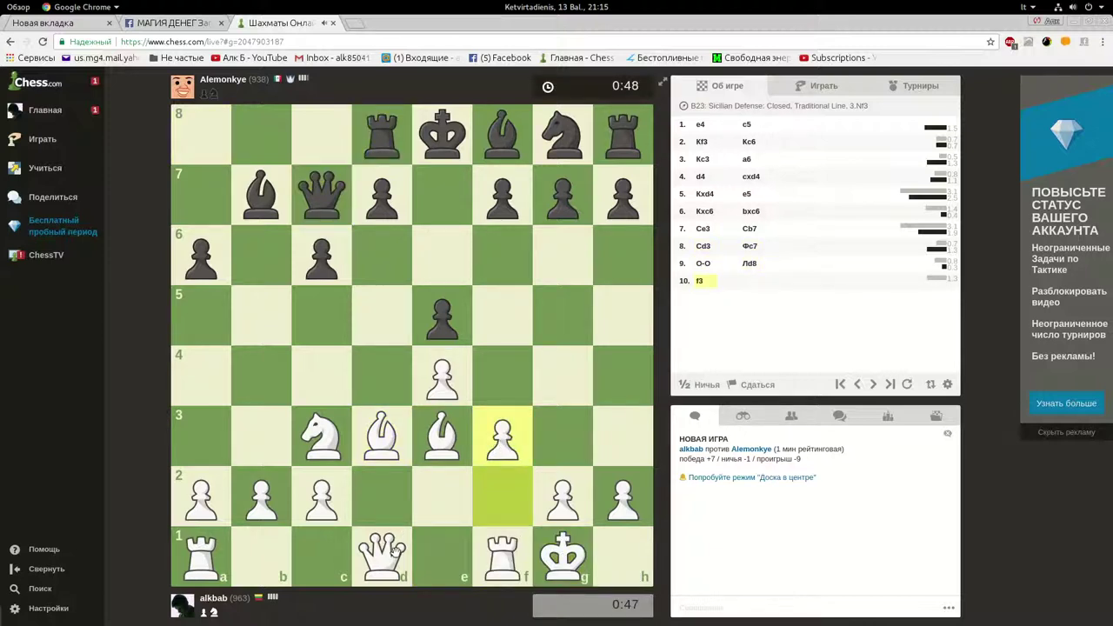
pyautogui.moveTo(393, 546); pyautogui.dragTo(441, 494)
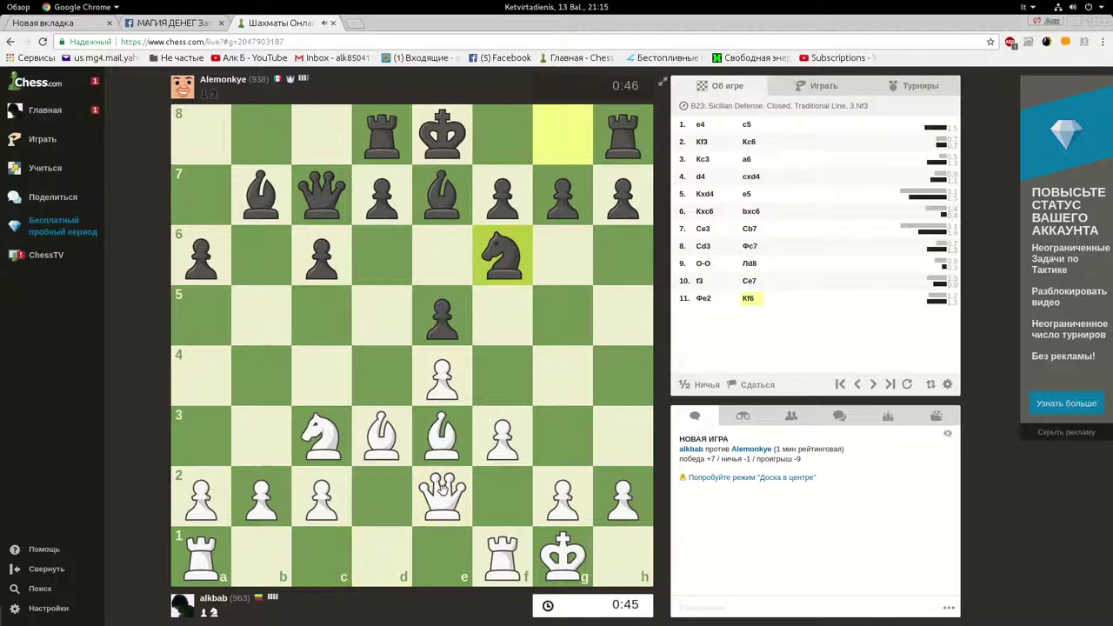
pyautogui.moveTo(441, 494); pyautogui.dragTo(488, 492)
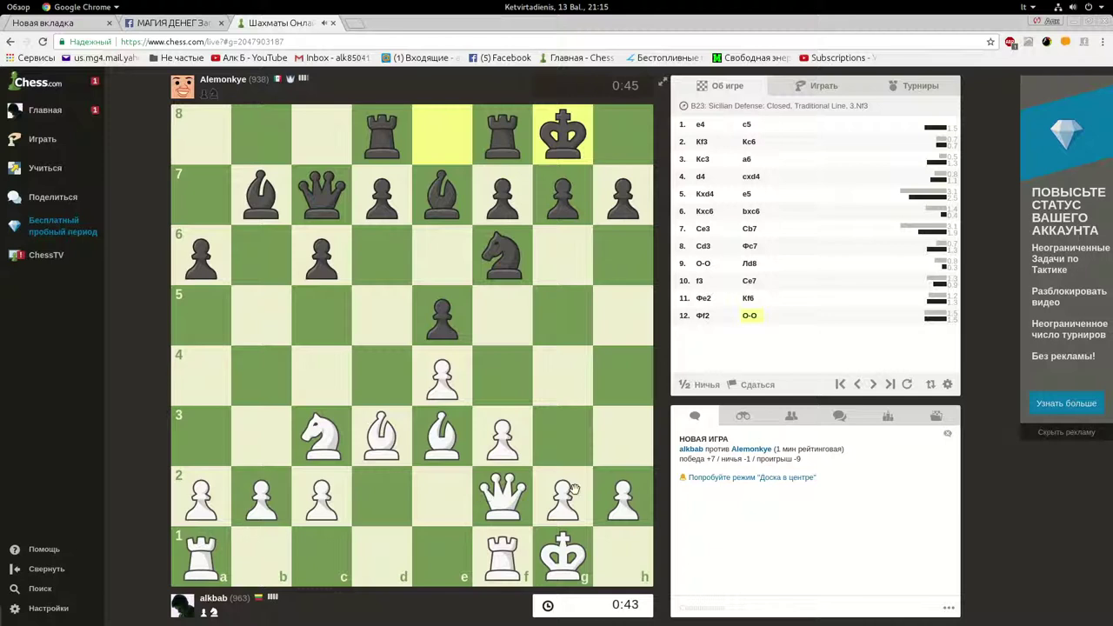
pyautogui.moveTo(616, 476); pyautogui.dragTo(617, 439)
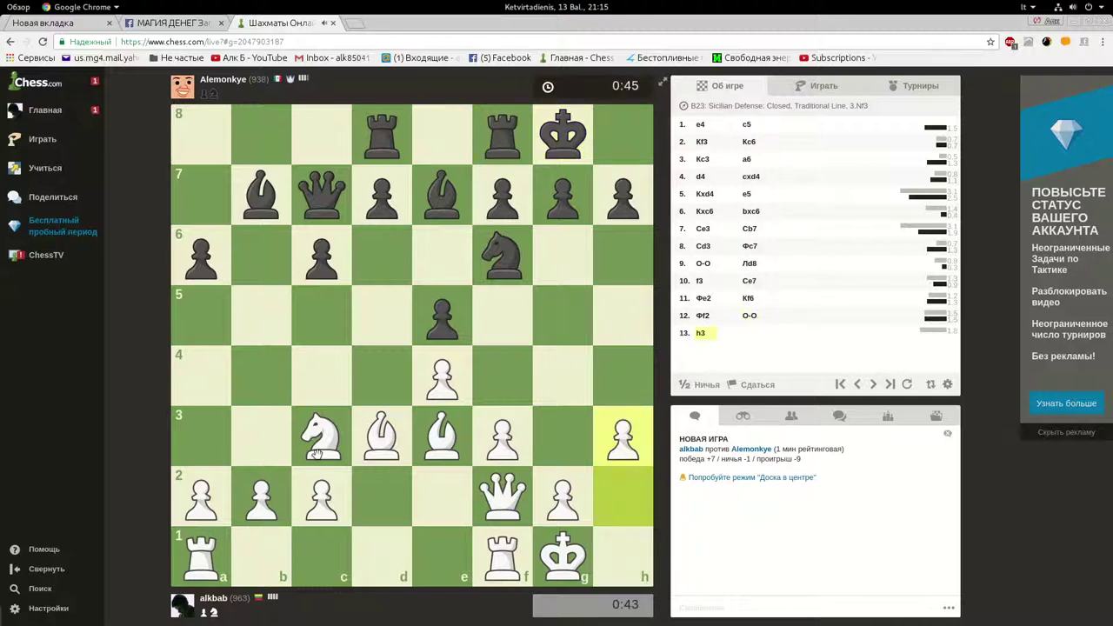
# - Capture on d5 with the e4 pawn, advance the a-pawn to a3, and capture the d4 pawn with the e3 bishop
pyautogui.moveTo(410, 402); pyautogui.dragTo(377, 330)
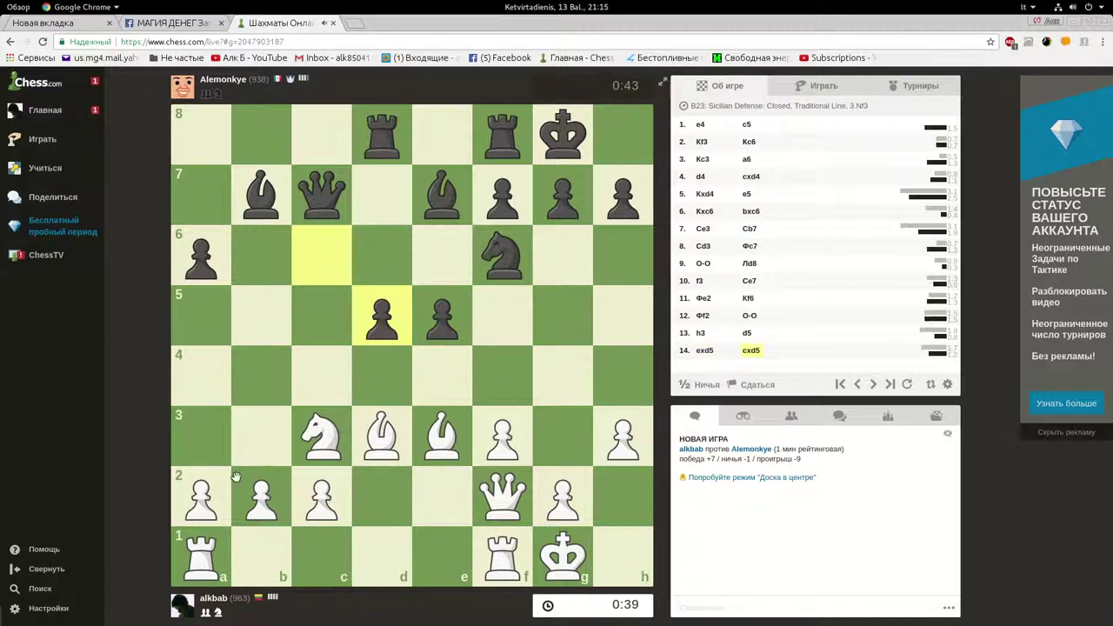
pyautogui.moveTo(203, 494); pyautogui.dragTo(201, 439)
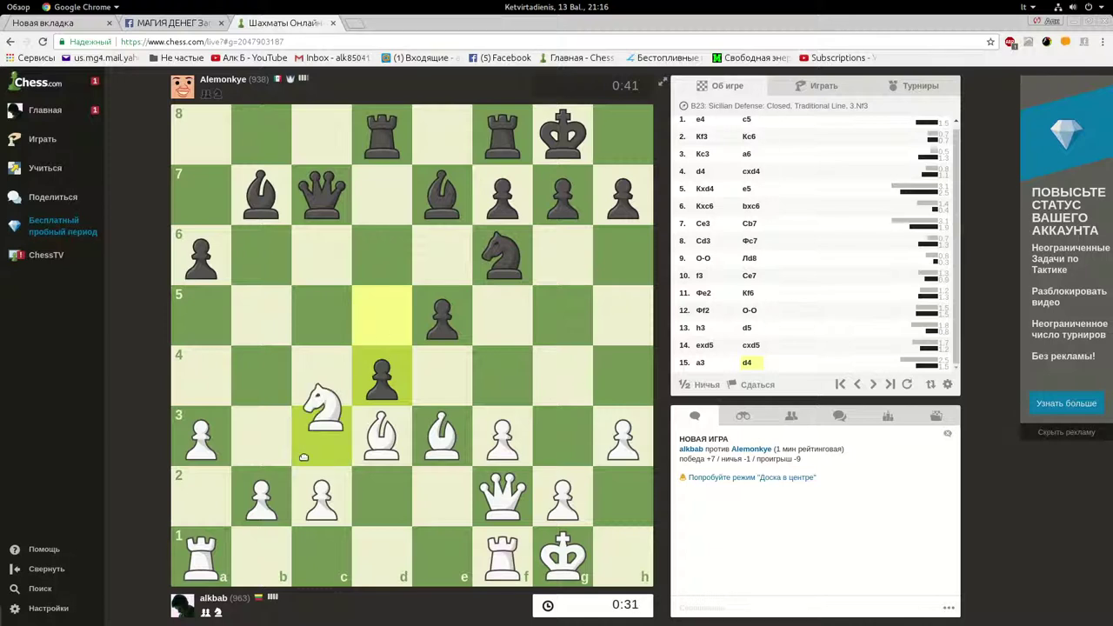
pyautogui.moveTo(431, 426); pyautogui.dragTo(384, 369)
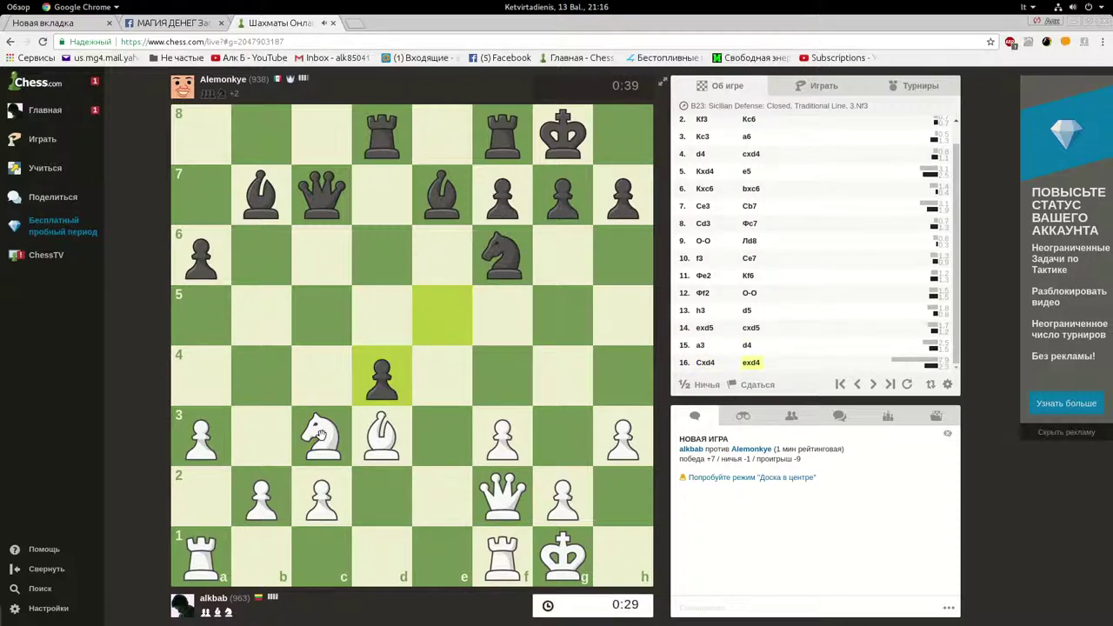
# - Move the c3 knight to e4, recapture on e4 with the f3 pawn, and advance the c-pawn to c3
pyautogui.moveTo(320, 435); pyautogui.dragTo(440, 375)
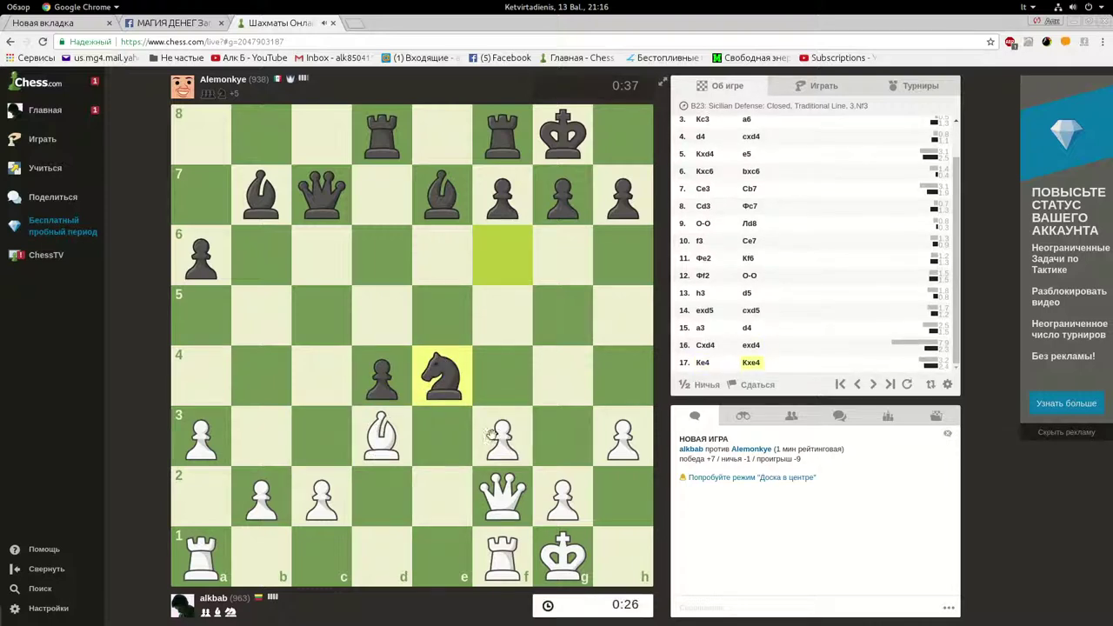
pyautogui.moveTo(491, 435); pyautogui.dragTo(442, 383)
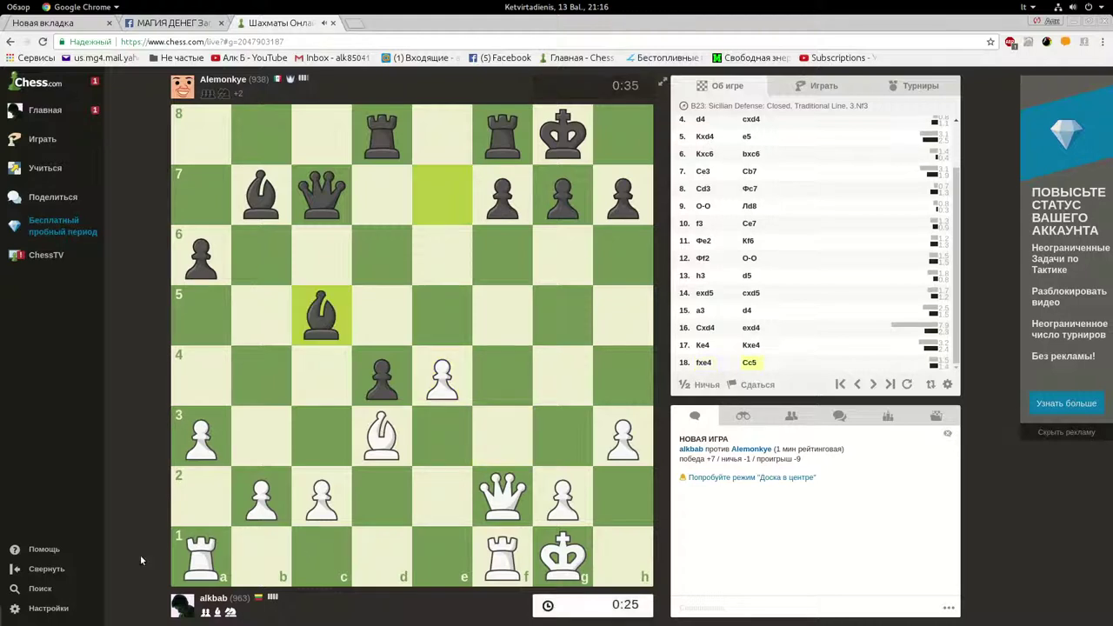
pyautogui.moveTo(322, 496); pyautogui.dragTo(322, 444)
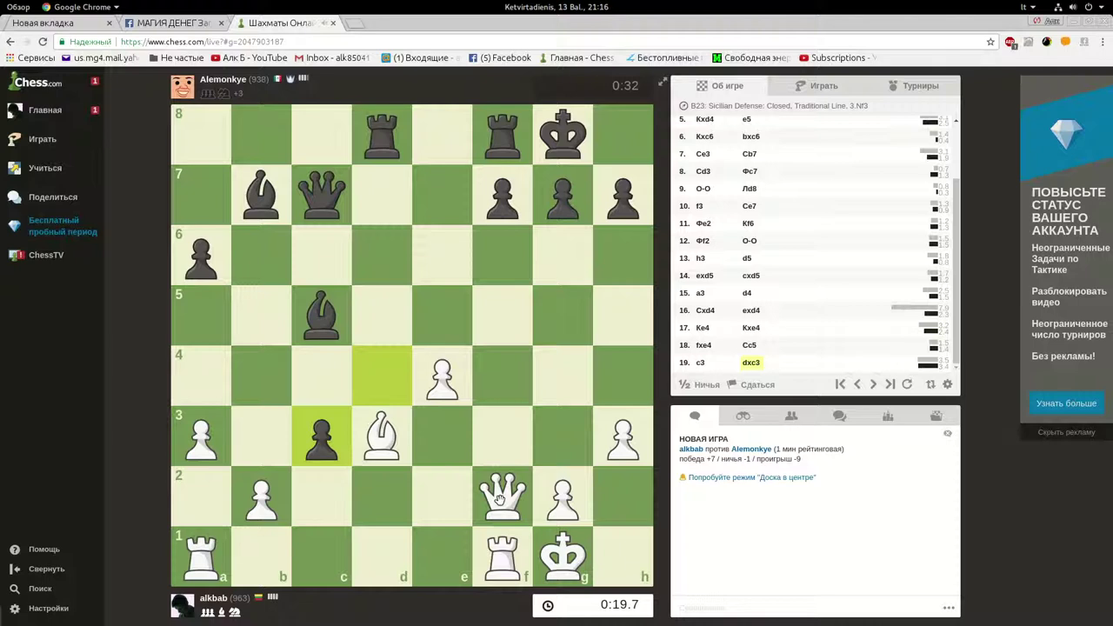
# - Resign the current game and request a new 1-minute game
pyautogui.moveTo(500, 497)
pyautogui.mouseDown()
pyautogui.moveTo(522, 443)
pyautogui.moveTo(328, 339)
pyautogui.moveTo(386, 374)
pyautogui.moveTo(513, 500)
pyautogui.mouseUp()
pyautogui.click(758, 385)
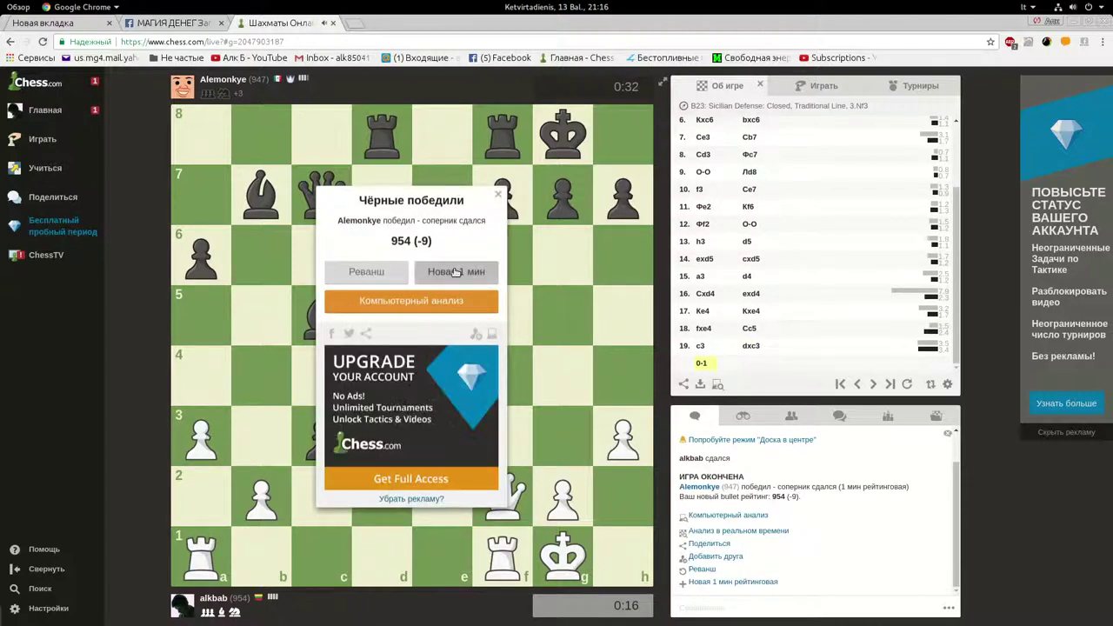
pyautogui.click(454, 272)
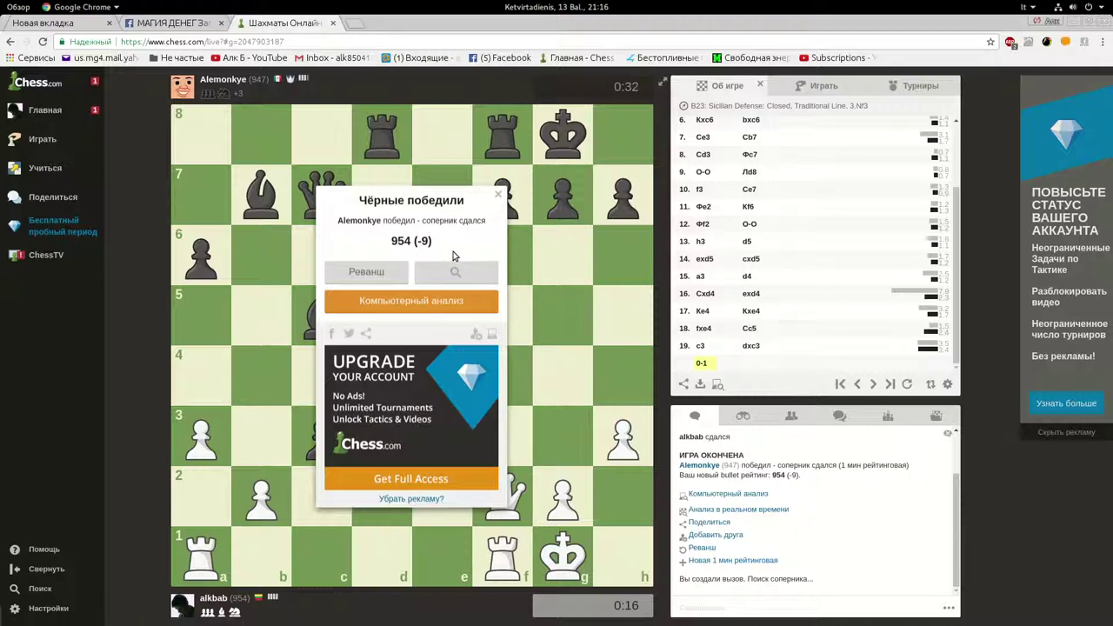
# - Open the new game with e4 and develop both knights to f3 and c3
pyautogui.click(439, 517)
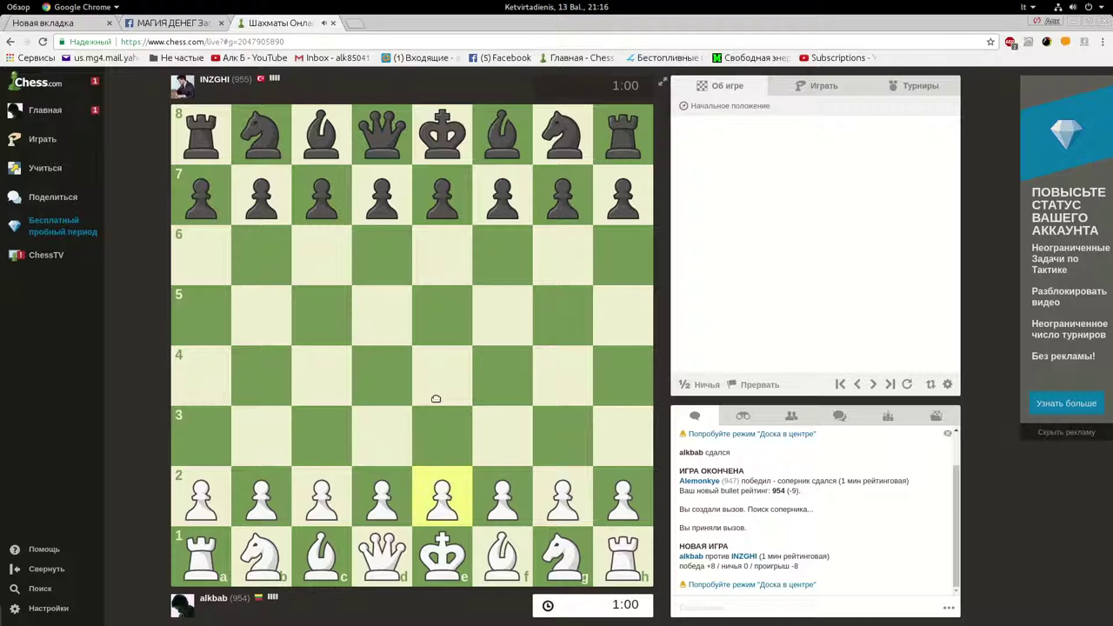
pyautogui.click(436, 398)
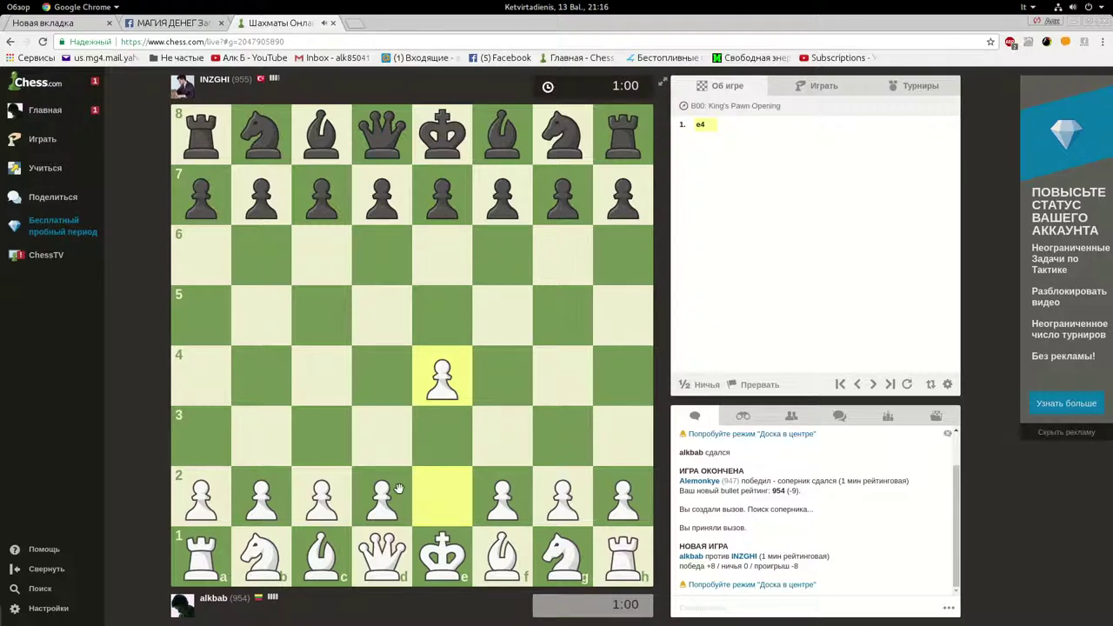
pyautogui.moveTo(555, 531); pyautogui.dragTo(502, 435)
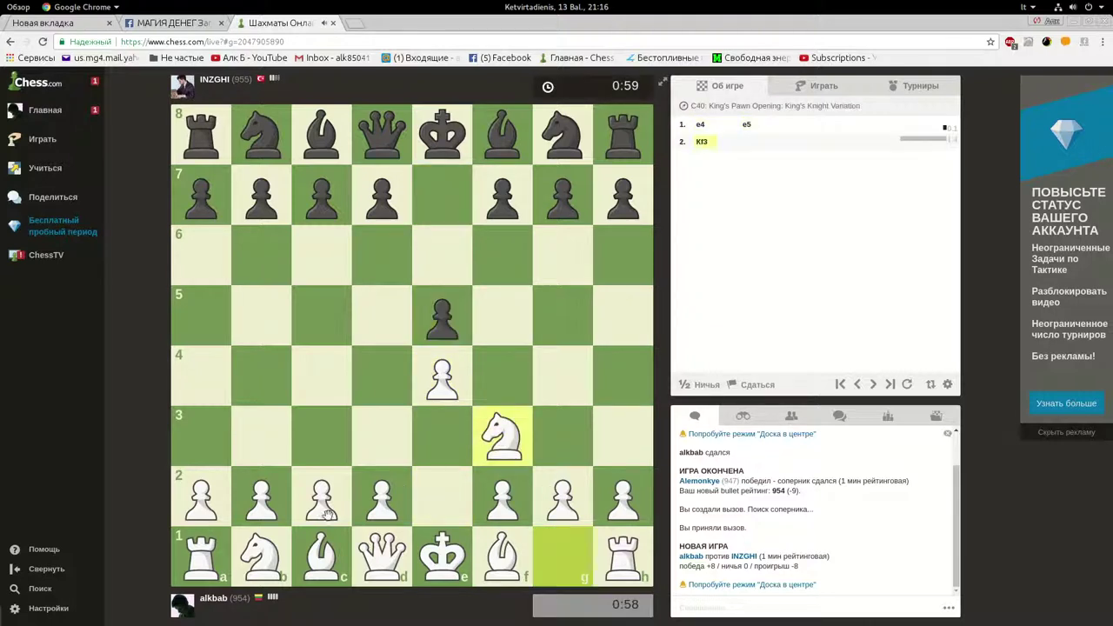
pyautogui.moveTo(278, 549); pyautogui.dragTo(335, 435)
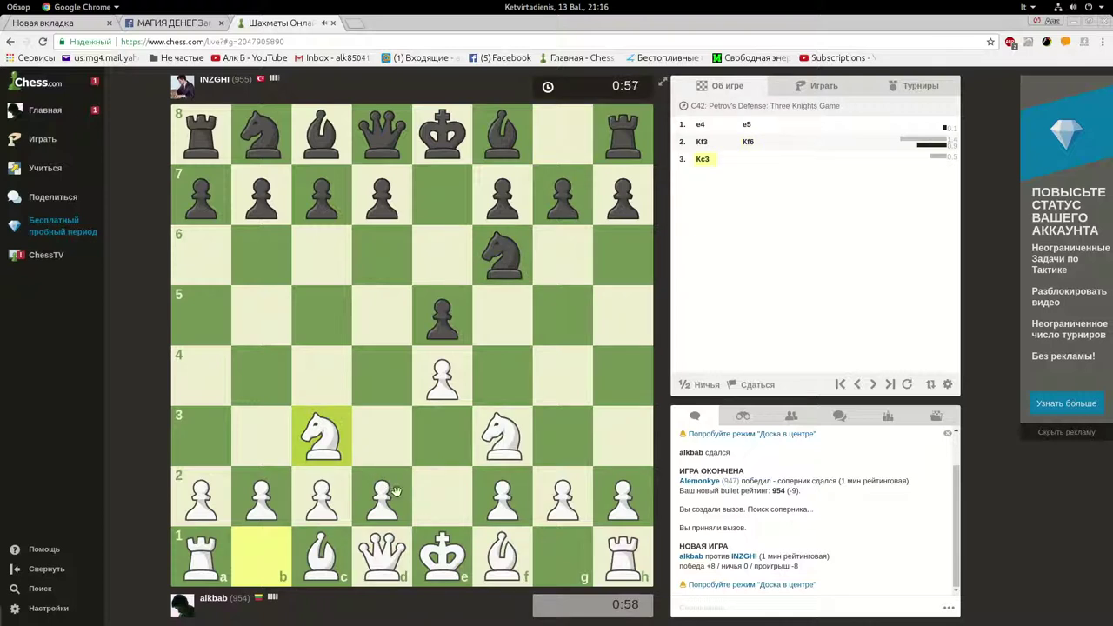
# - Advance the a-pawn to a3, recapture on c3 with the d2 pawn, and develop the f1 bishop to d3
pyautogui.moveTo(397, 492)
pyautogui.mouseDown()
pyautogui.moveTo(387, 375)
pyautogui.moveTo(383, 494)
pyautogui.mouseUp()
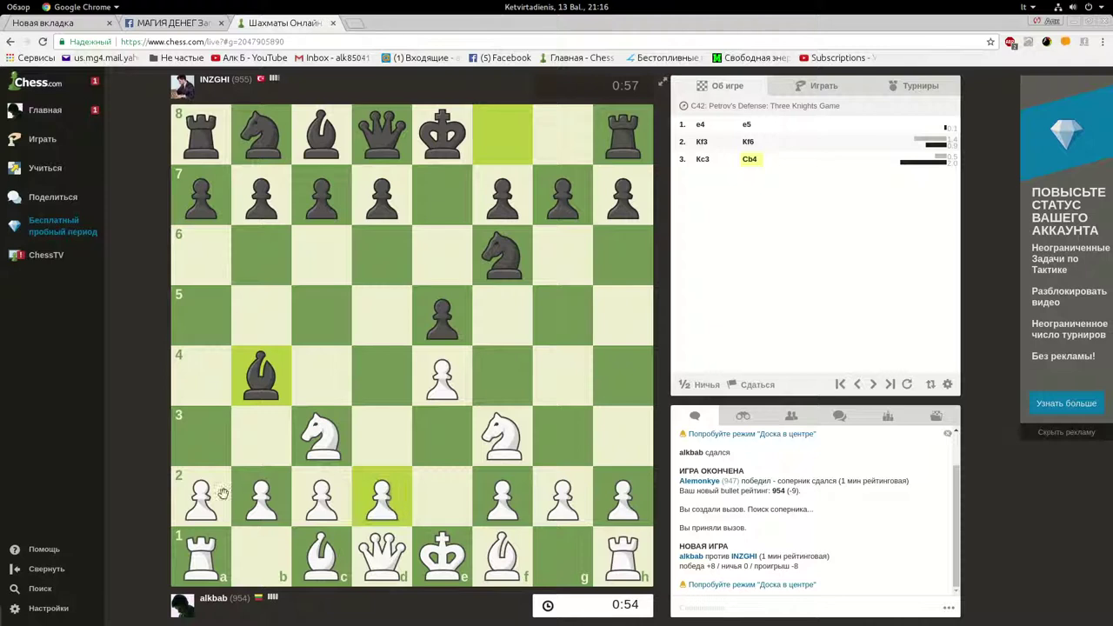
pyautogui.moveTo(213, 492); pyautogui.dragTo(202, 435)
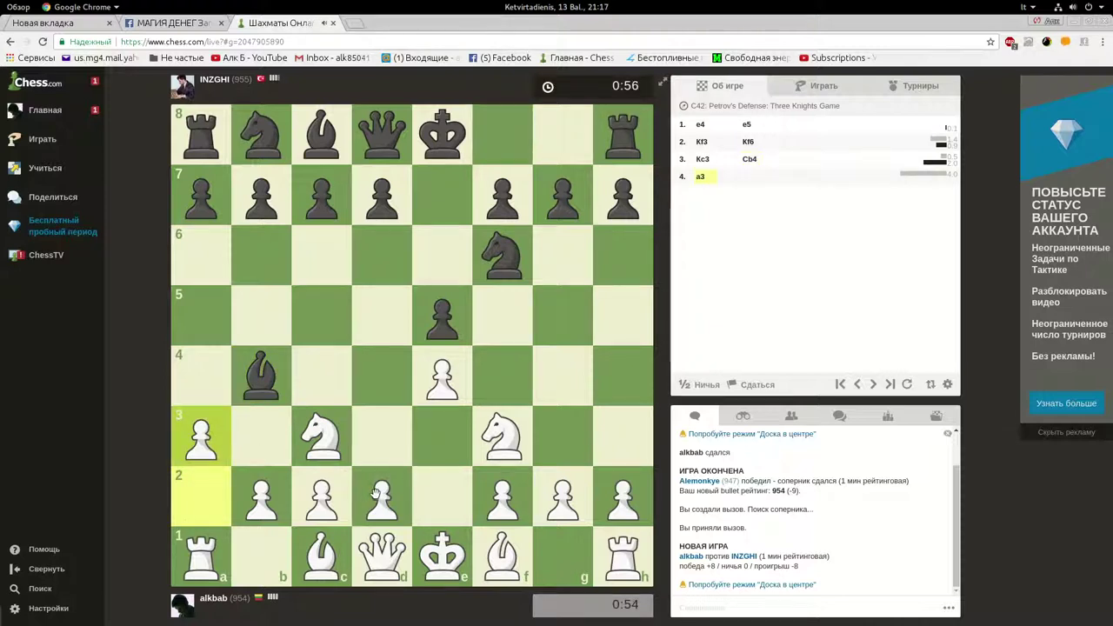
pyautogui.moveTo(380, 494); pyautogui.dragTo(322, 435)
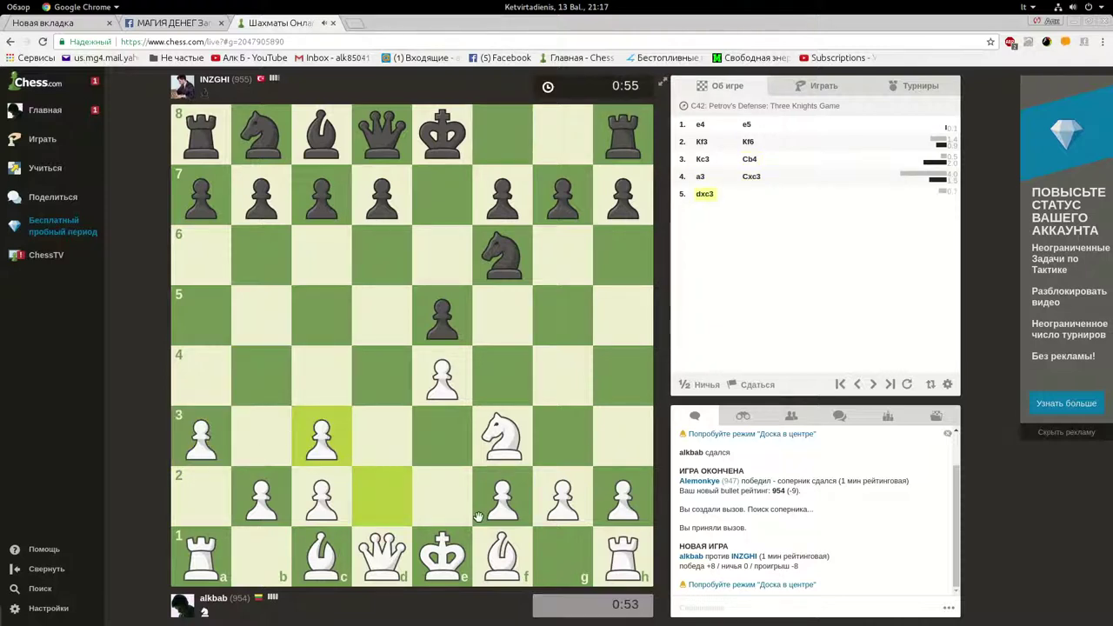
pyautogui.moveTo(483, 555); pyautogui.dragTo(382, 435)
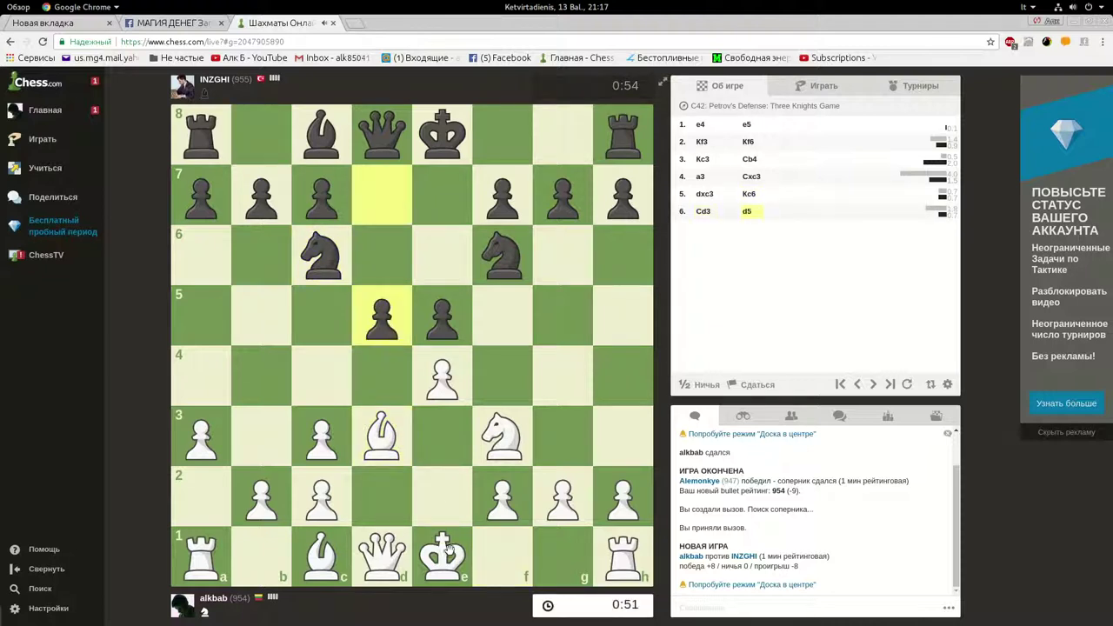
# - Capture on d5 with the e4 pawn, retreat the f3 knight to d2, and move the queen to e2
pyautogui.moveTo(421, 367); pyautogui.dragTo(383, 315)
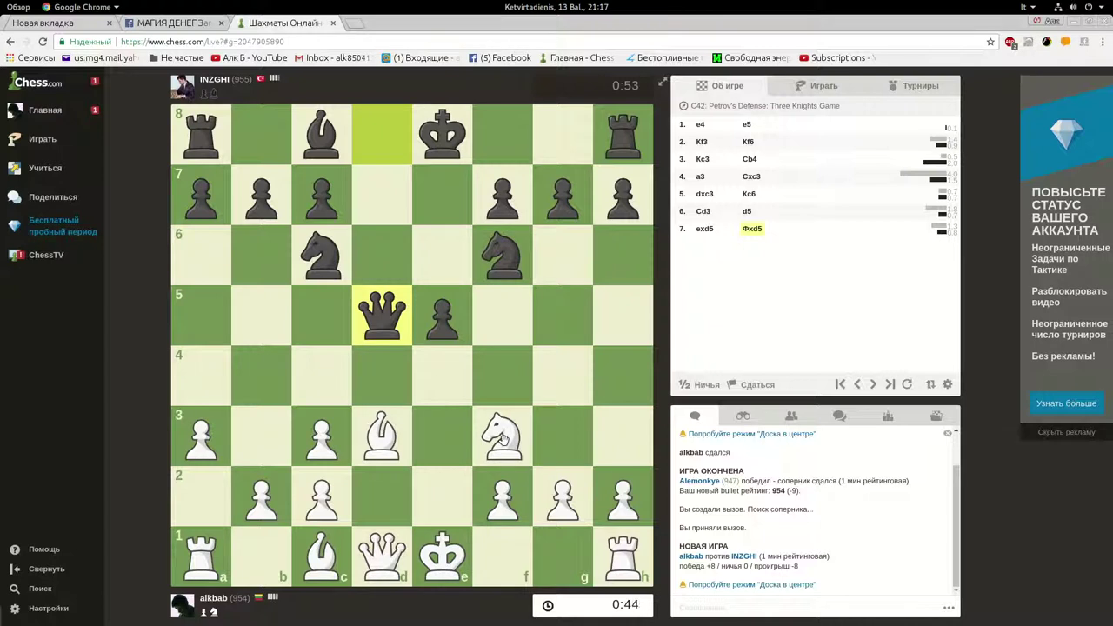
pyautogui.moveTo(502, 439); pyautogui.dragTo(382, 496)
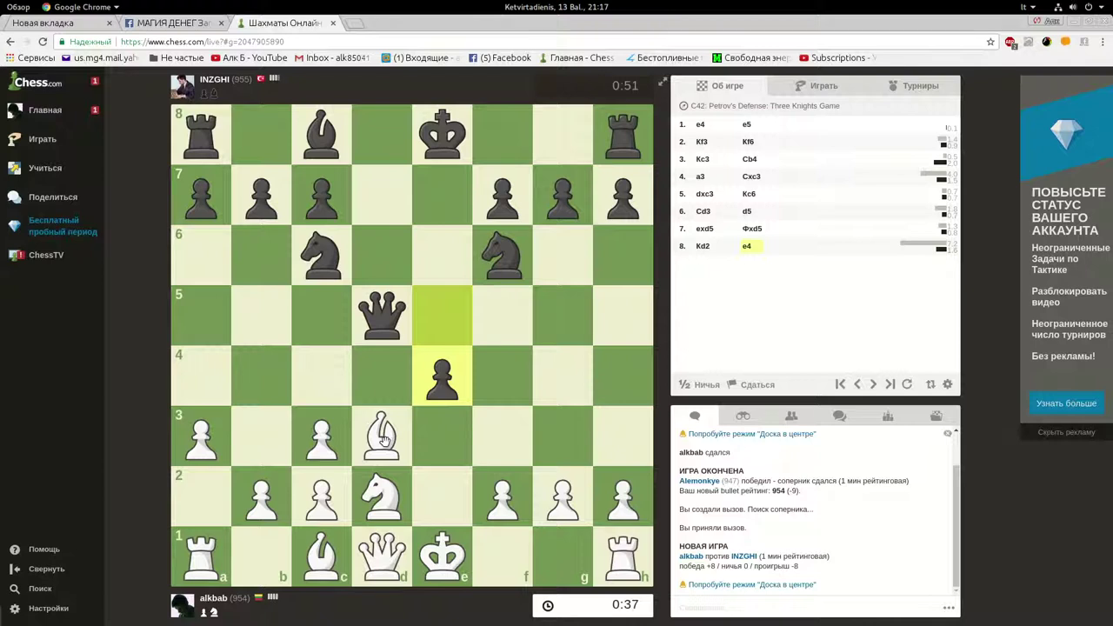
pyautogui.click(393, 561)
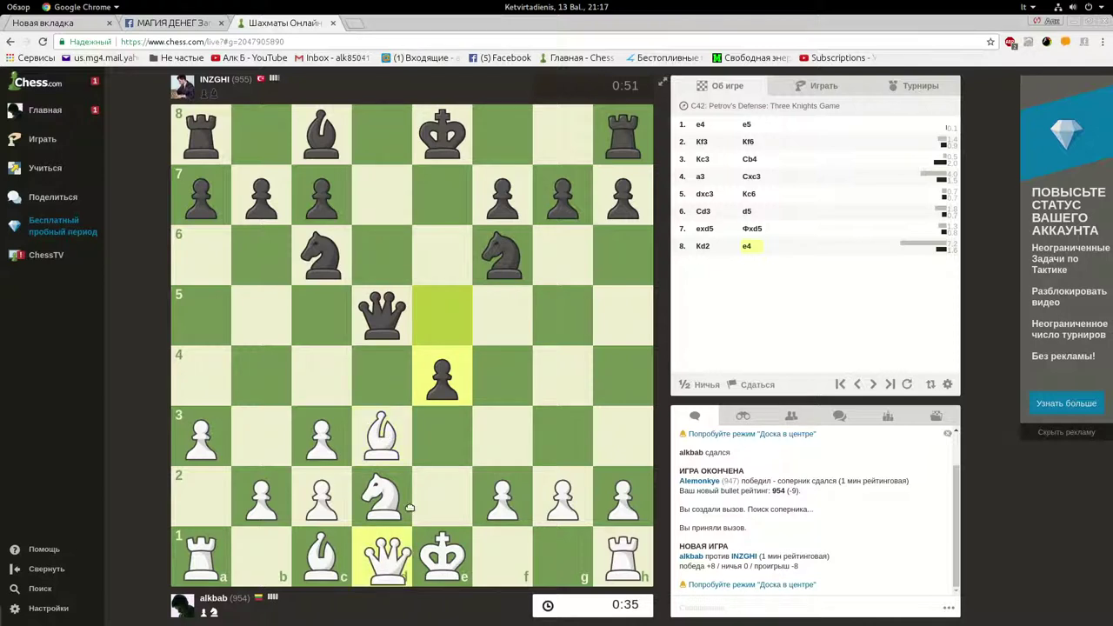
pyautogui.click(417, 503)
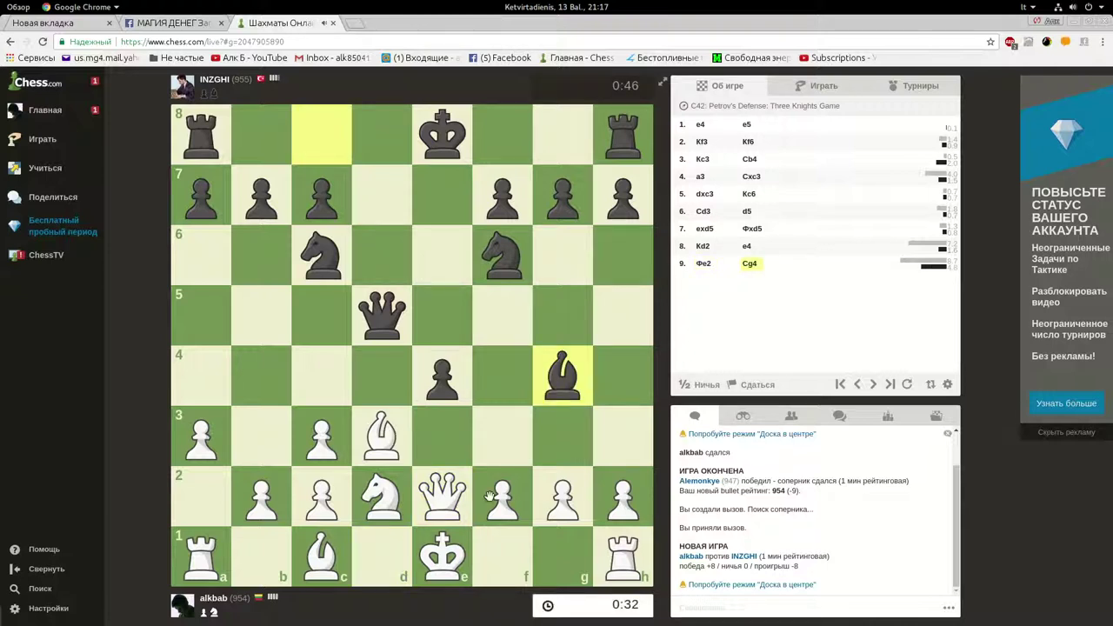
# - Advance the f-pawn to f3 and capture the e4 pawn with the d3 bishop
pyautogui.moveTo(495, 497); pyautogui.dragTo(503, 442)
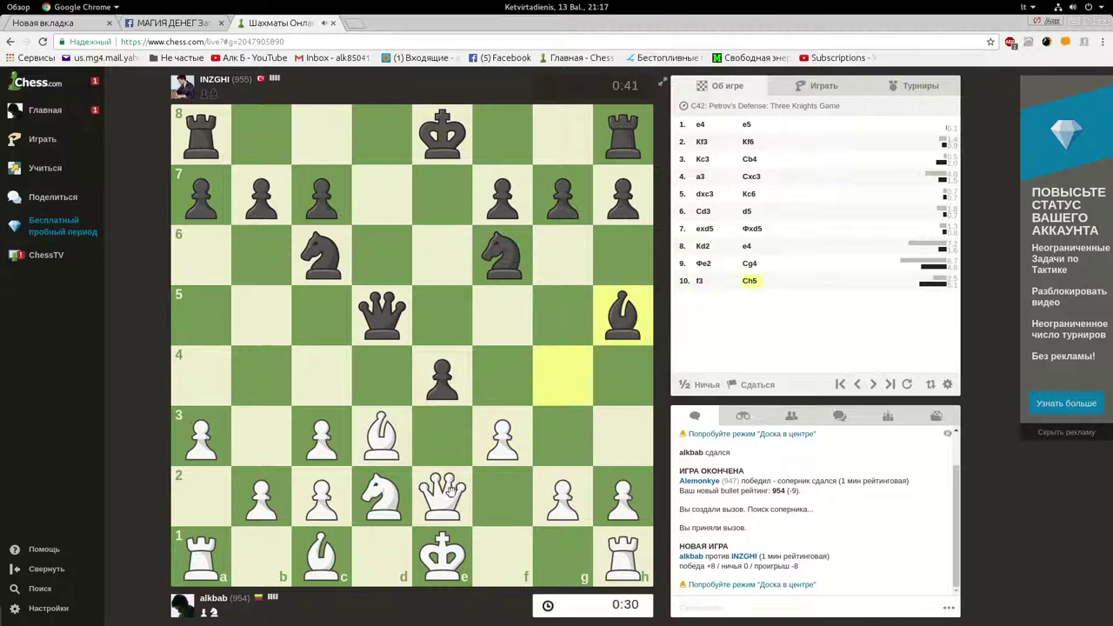
pyautogui.click(447, 492)
pyautogui.moveTo(394, 443); pyautogui.dragTo(432, 396)
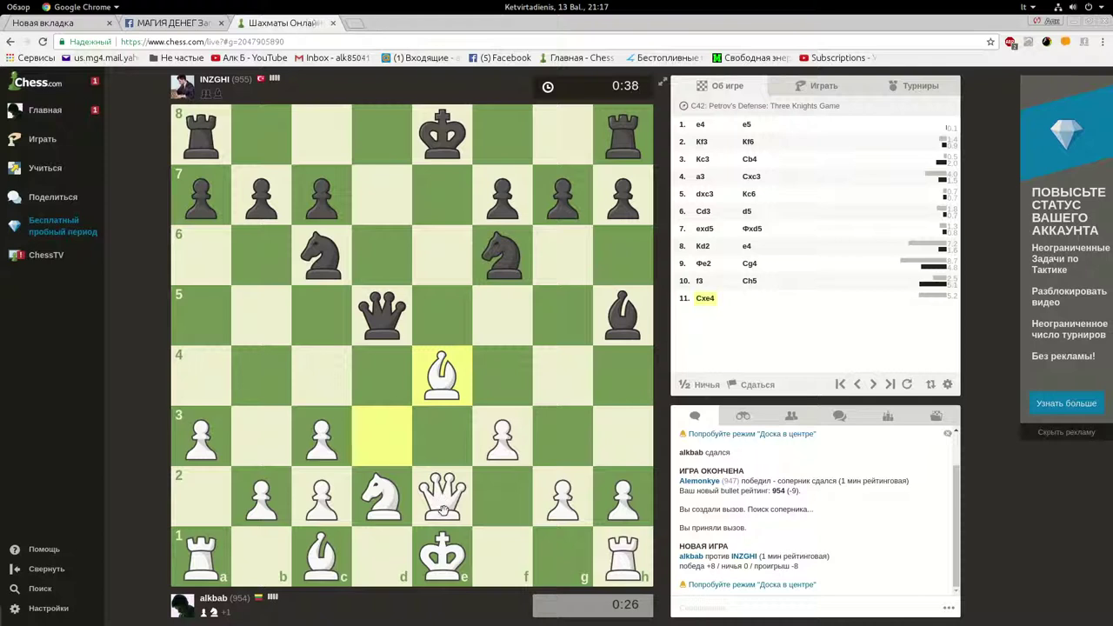
# - Recapture on e4 with the d2 knight and castle kingside
pyautogui.moveTo(401, 508); pyautogui.dragTo(411, 454)
pyautogui.click(440, 375)
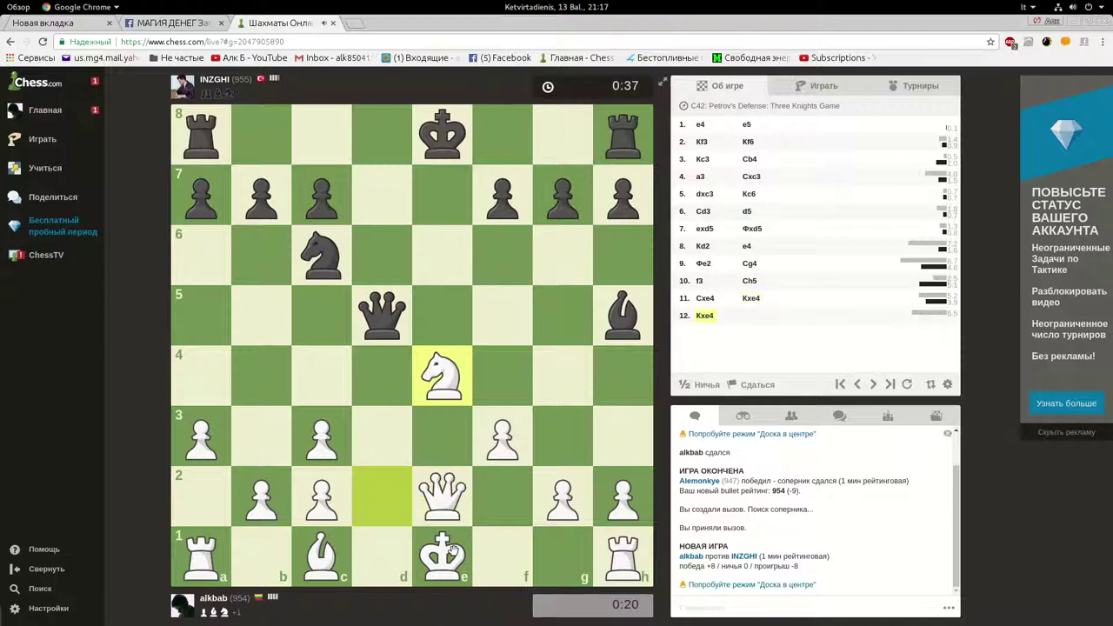
pyautogui.moveTo(453, 556); pyautogui.dragTo(581, 553)
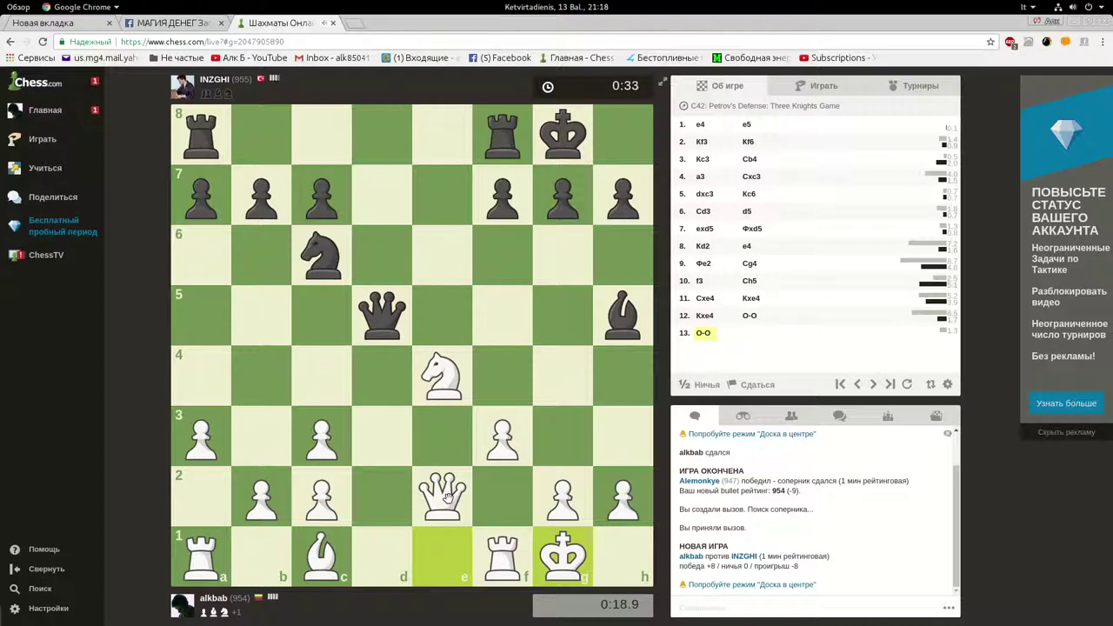
# - Move the queen to f2, recapture on e4 with the f3 pawn, and develop the c1 bishop to e3
pyautogui.click(326, 561)
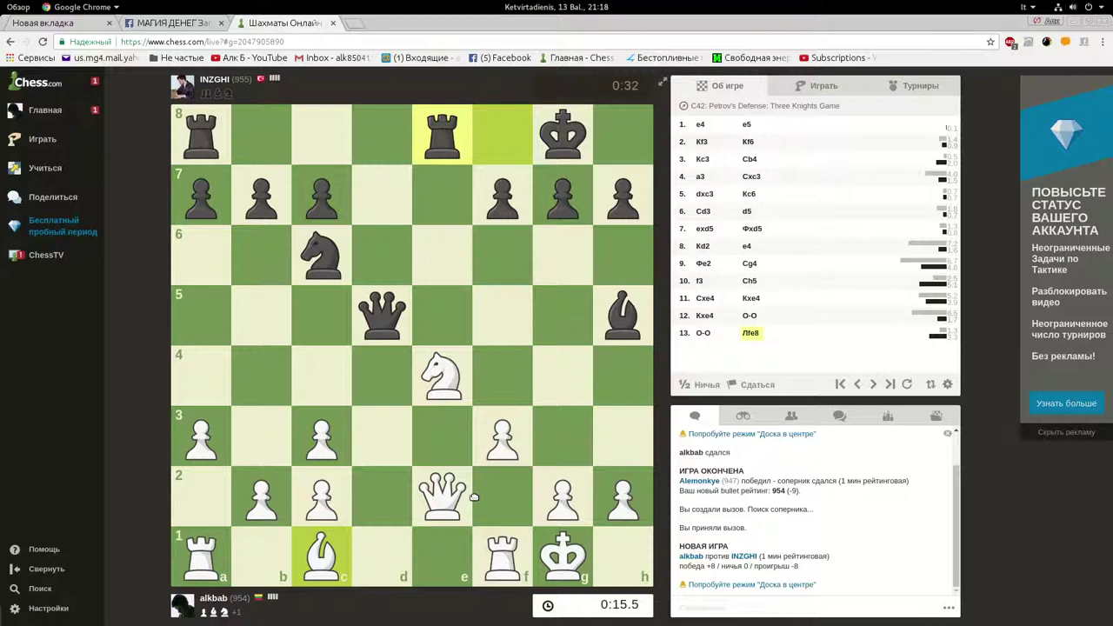
pyautogui.moveTo(443, 500); pyautogui.dragTo(512, 500)
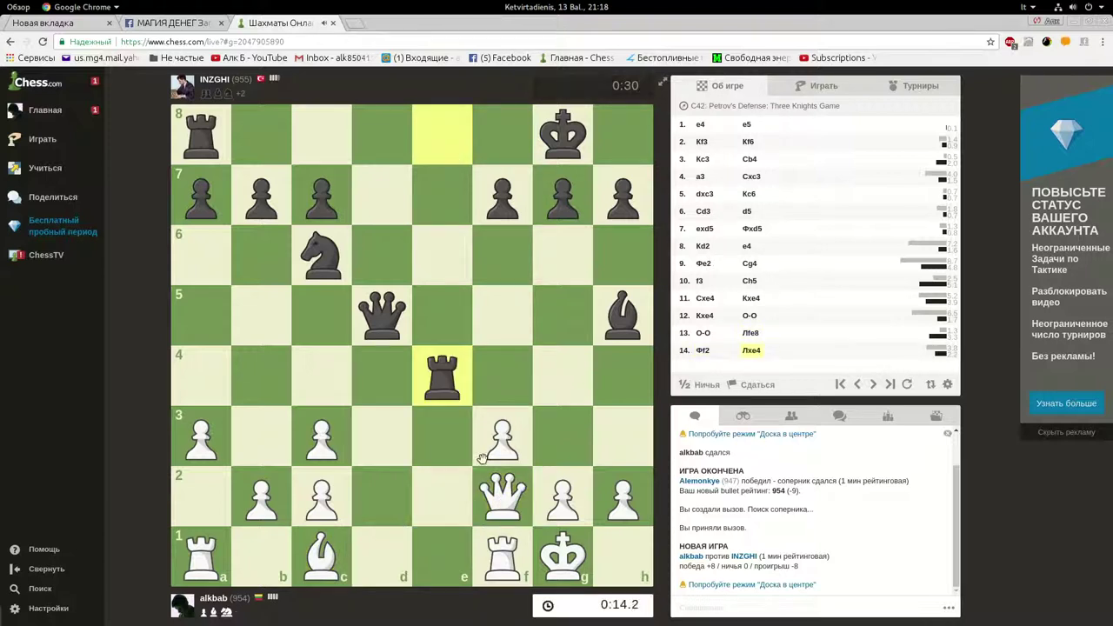
pyautogui.moveTo(482, 457); pyautogui.dragTo(446, 383)
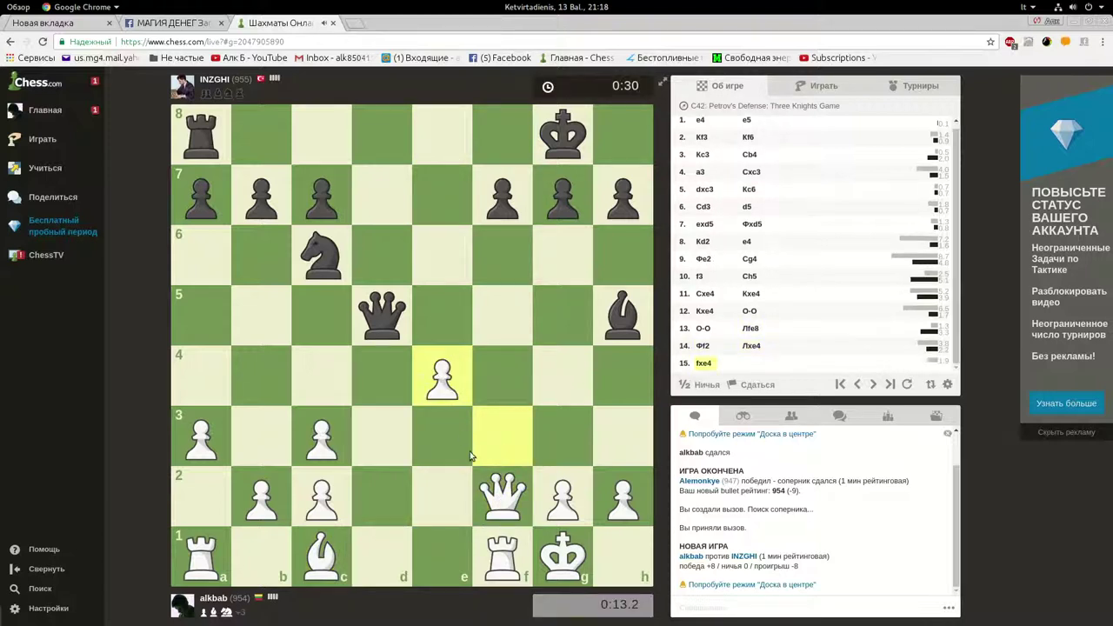
pyautogui.moveTo(320, 556); pyautogui.dragTo(458, 431)
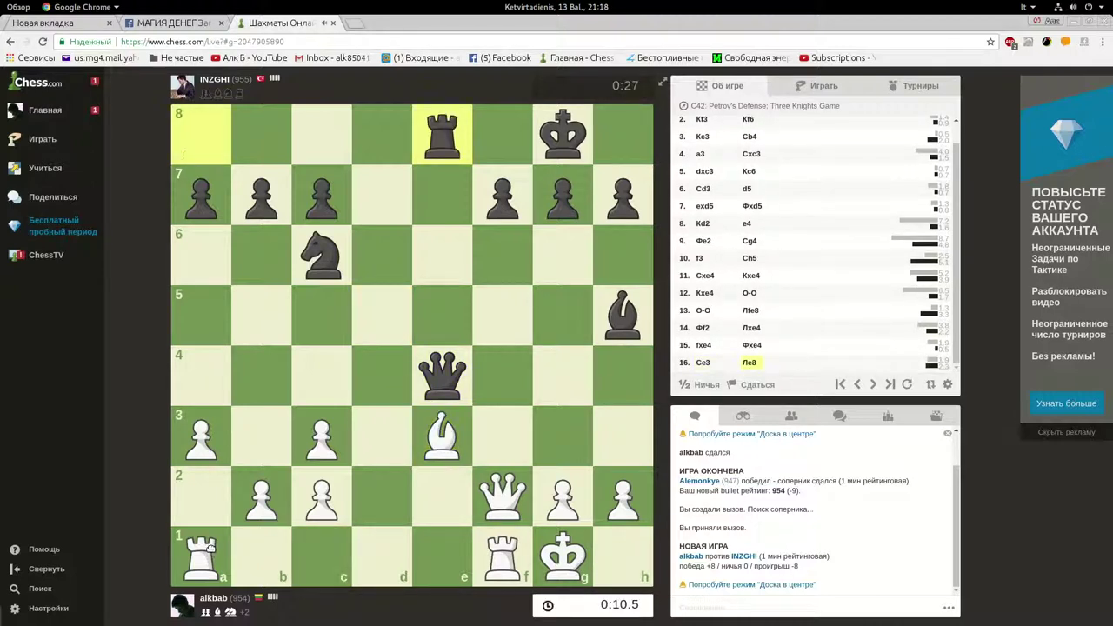
# - Bring the a1 rook to e1, move the e3 bishop to d4, and capture the e8 rook with the e1 rook
pyautogui.moveTo(210, 551); pyautogui.dragTo(442, 557)
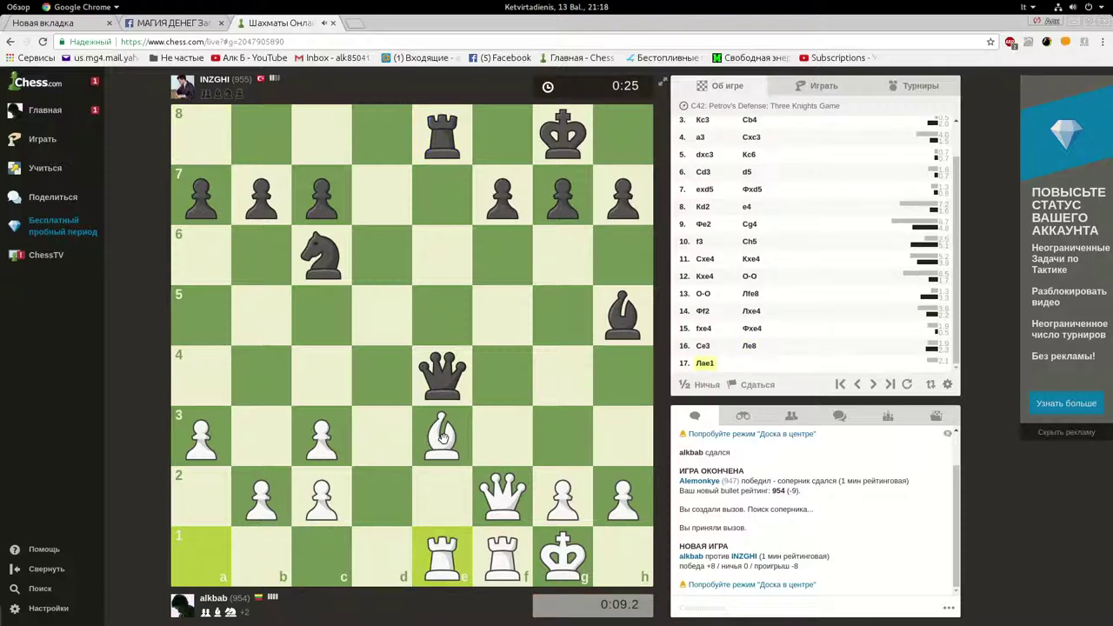
pyautogui.moveTo(442, 435); pyautogui.dragTo(403, 400)
pyautogui.moveTo(443, 543); pyautogui.dragTo(445, 123)
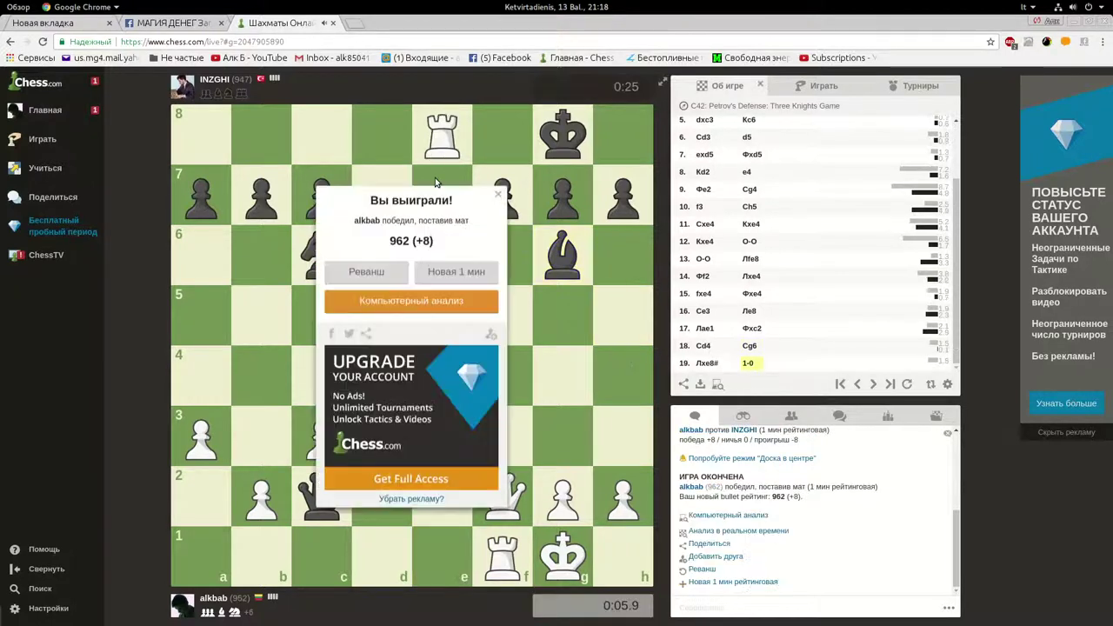
# - Request a new 1-minute game, and replace the chess tab with a new blank tab
pyautogui.click(452, 275)
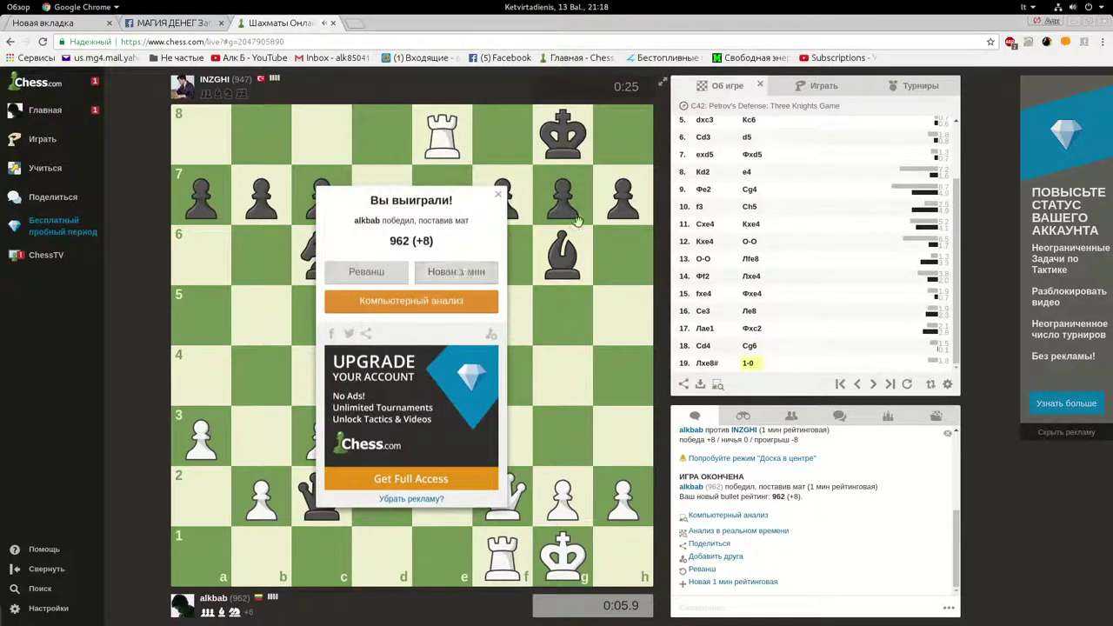
pyautogui.click(353, 24)
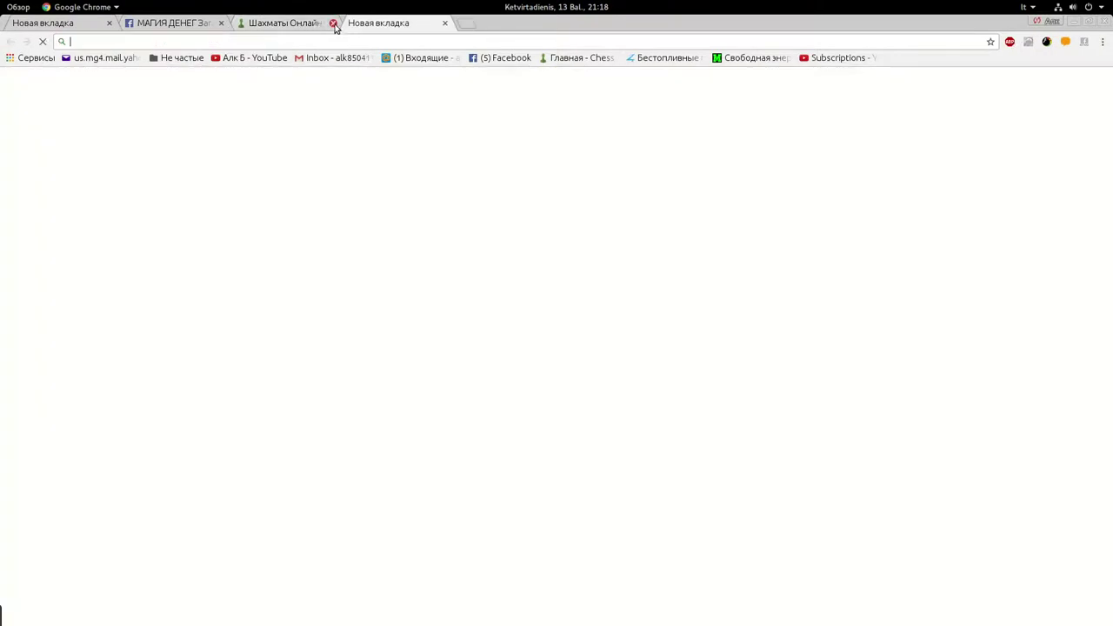
pyautogui.click(323, 25)
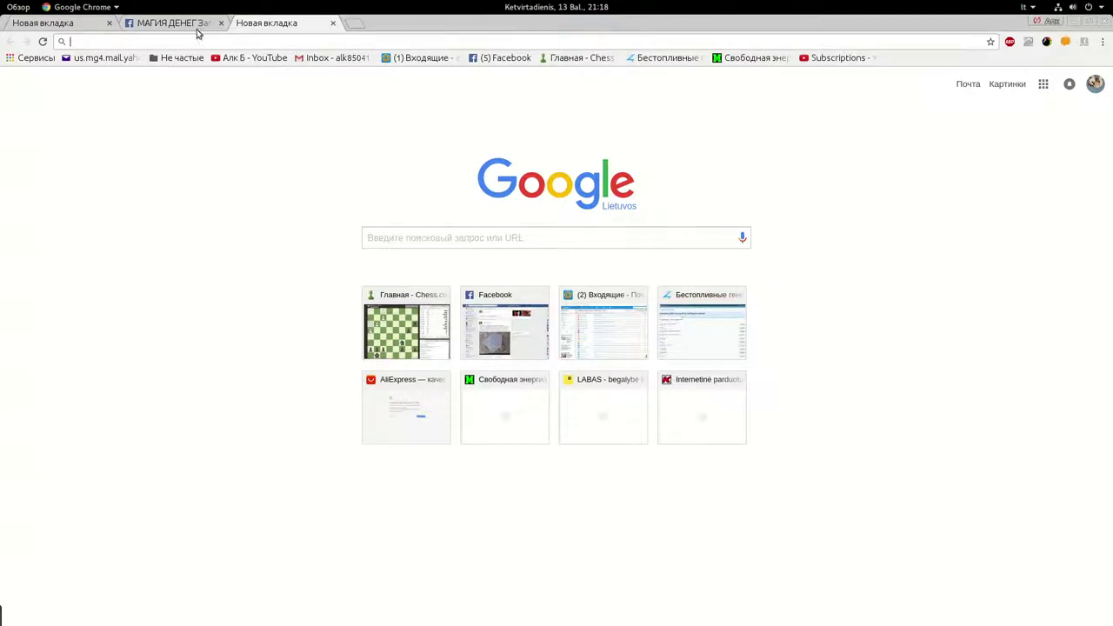
# - Switch to the application manager (Менеджер приложений) from the desktop overview and maximize its window
pyautogui.click(18, 6)
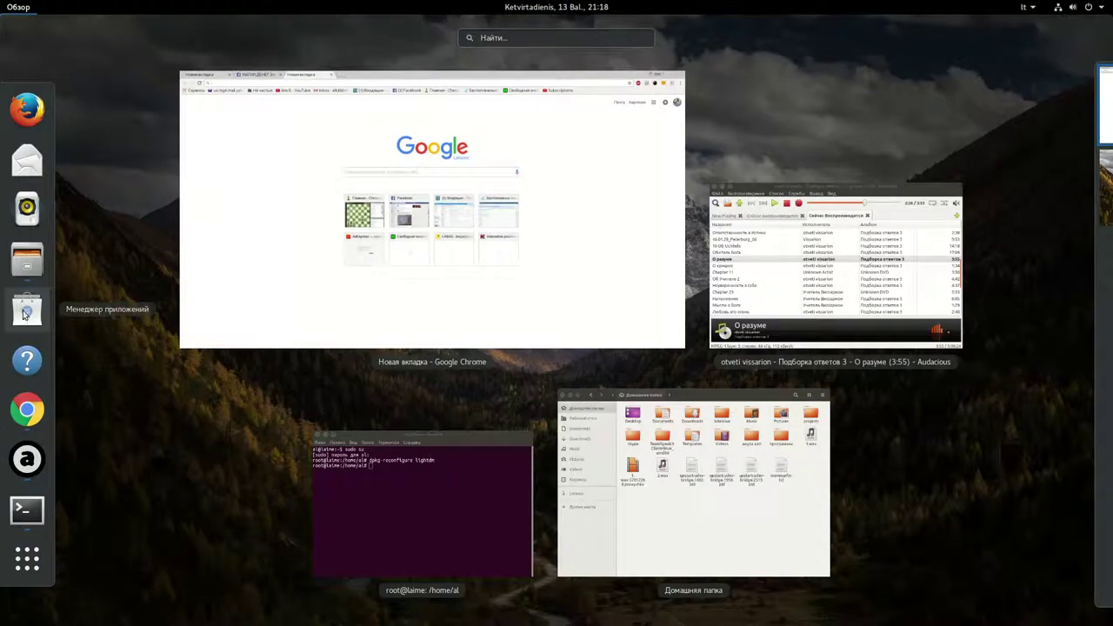
pyautogui.click(26, 310)
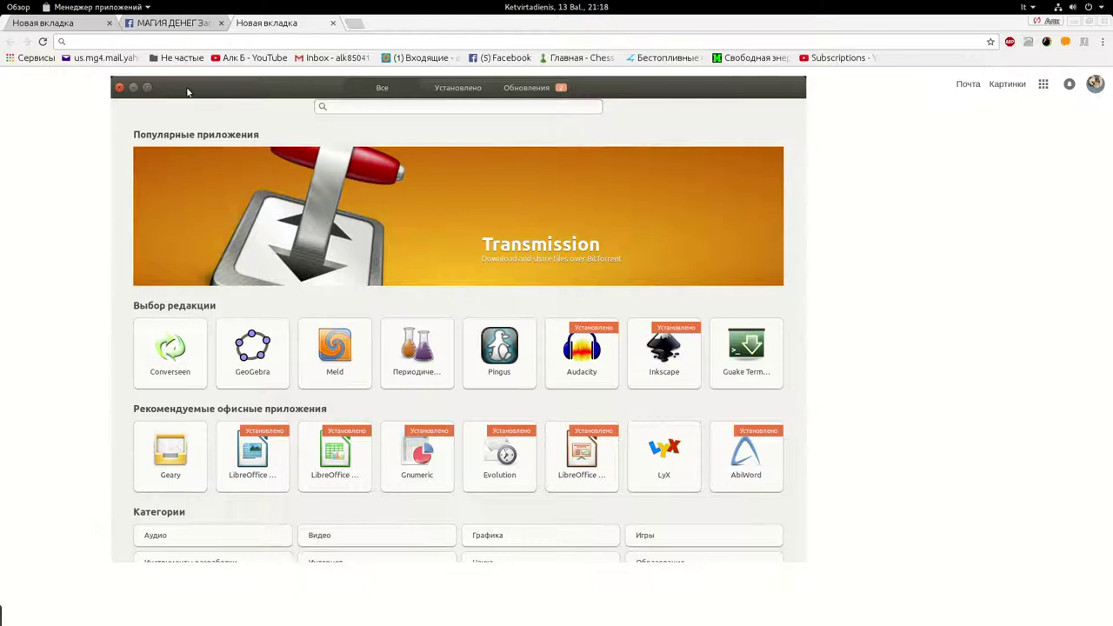
pyautogui.doubleClick(614, 92)
# - Search the application catalogue for "hghgffff" and clear the query
pyautogui.click(478, 48)
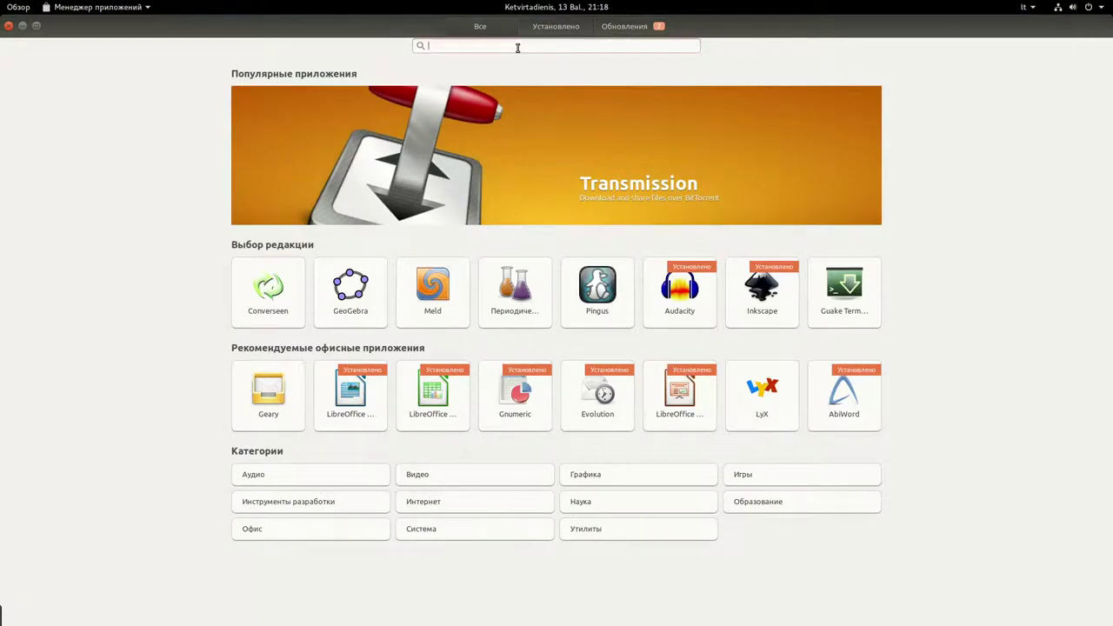
pyautogui.write('hghgffff')
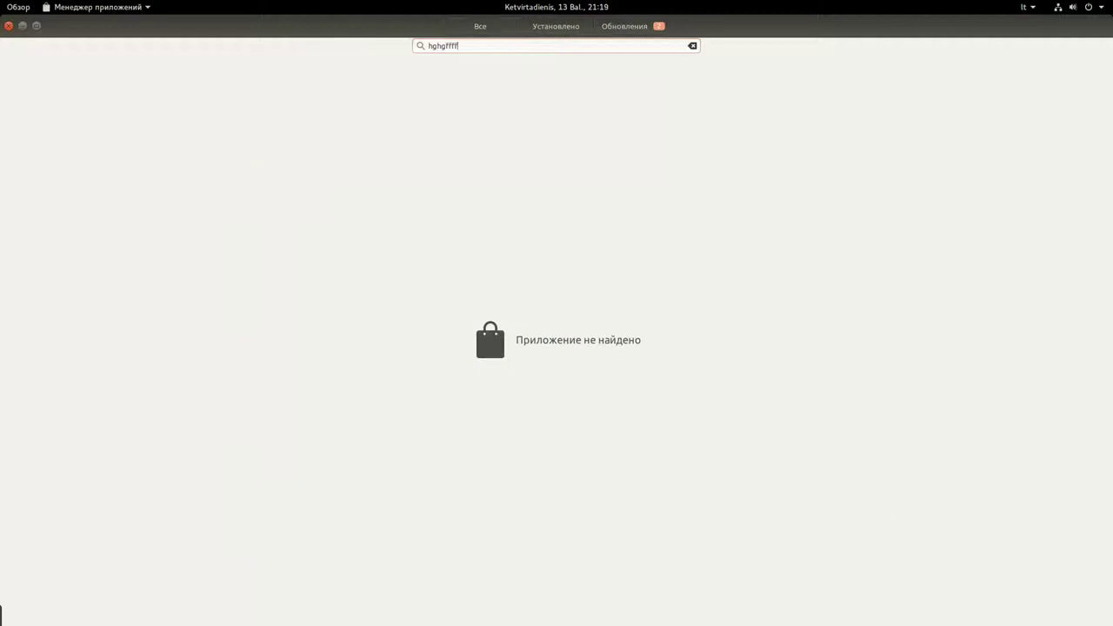
pyautogui.hotkey('ctrl', 'a')
pyautogui.press('BackSpace')
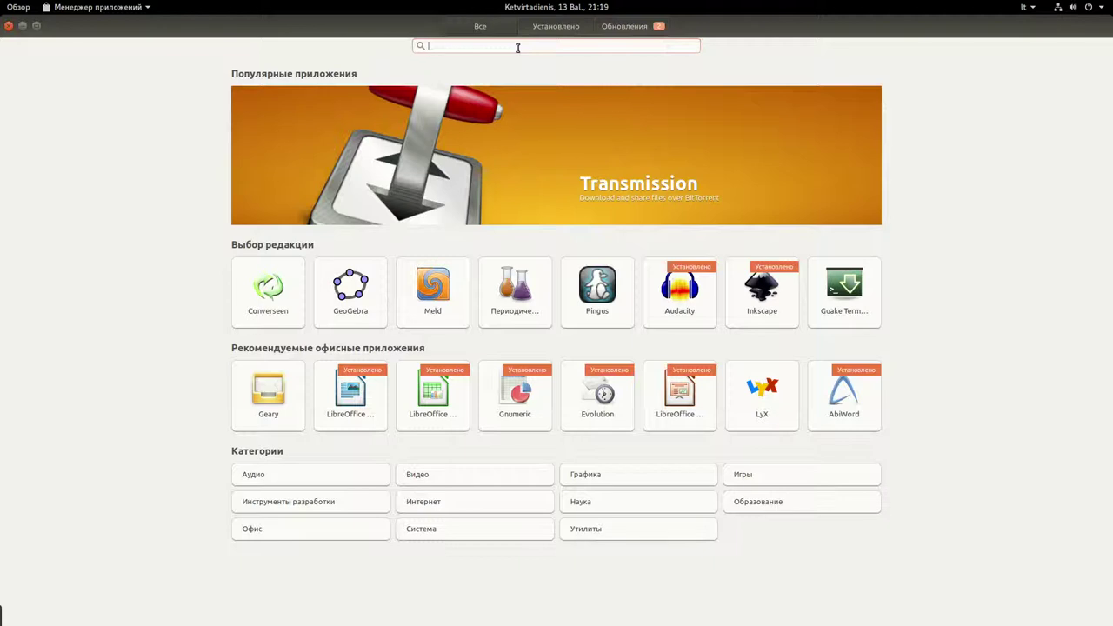
# - Search the application catalogue for "player" and open the details page of the "vlc" entry
pyautogui.write('player')
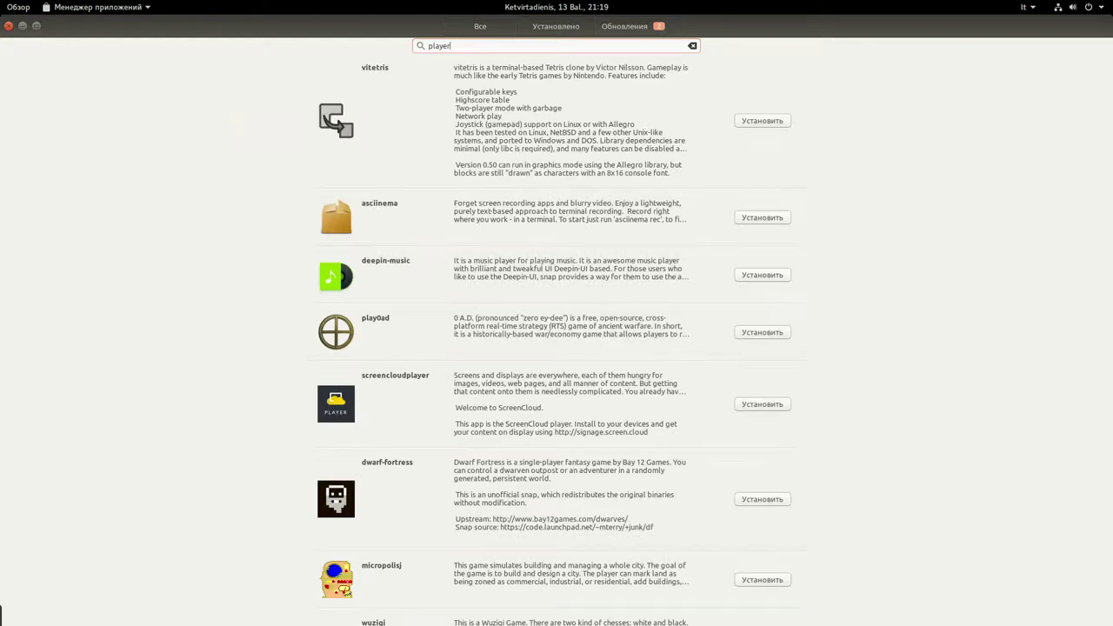
pyautogui.scroll(-6, 440, 243)
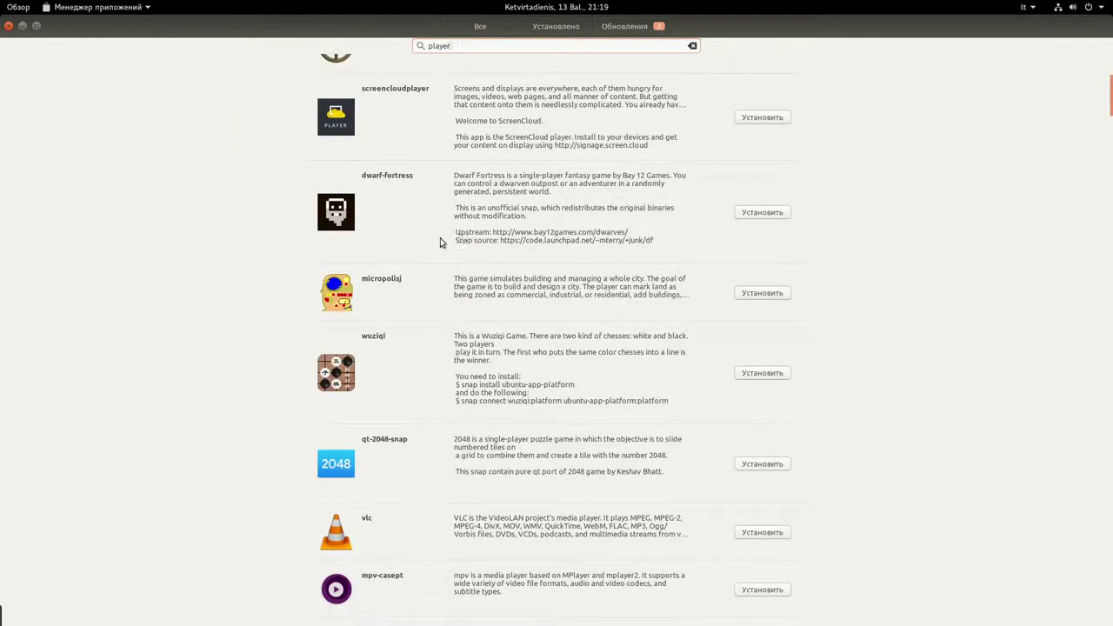
pyautogui.scroll(-5, 440, 242)
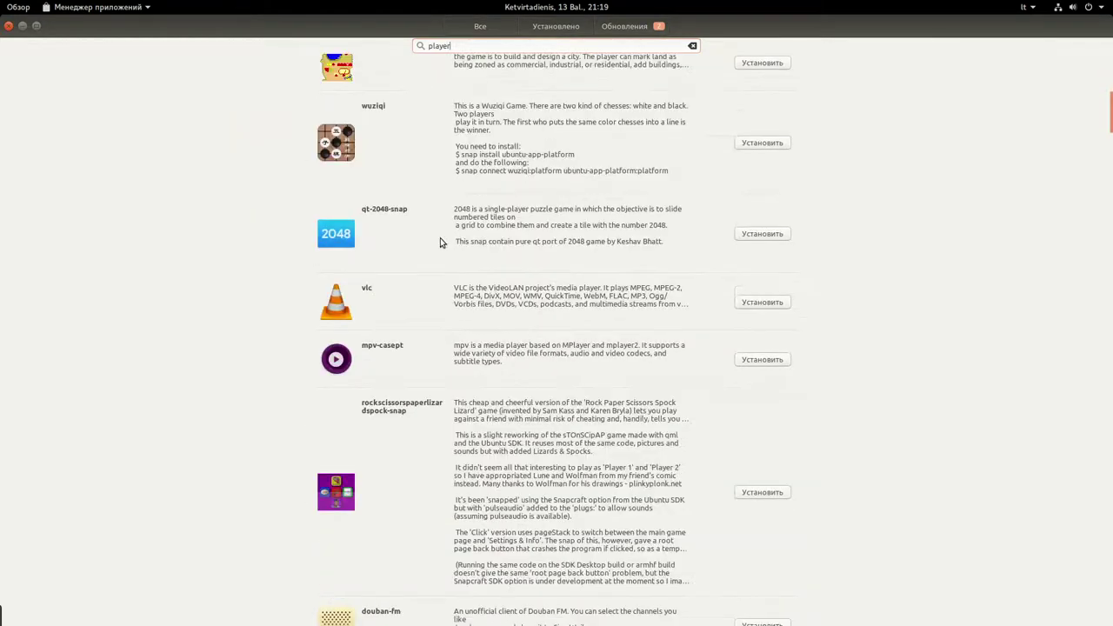
pyautogui.click(548, 300)
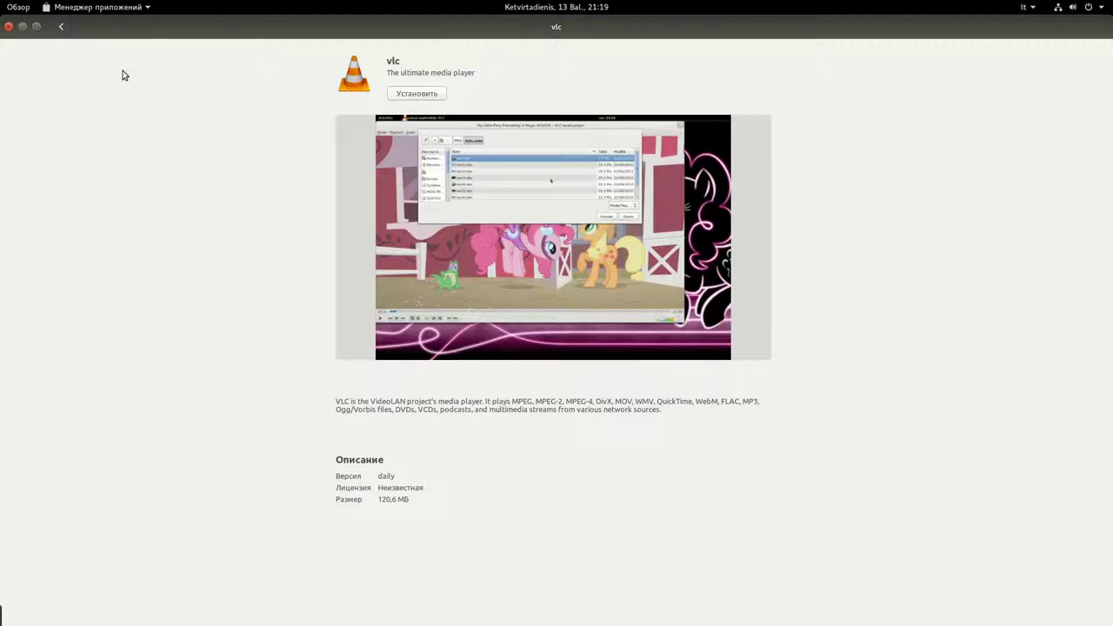
# - Return to the player search results and open the details page of the "Медиаплеер VLC" entry
pyautogui.click(61, 30)
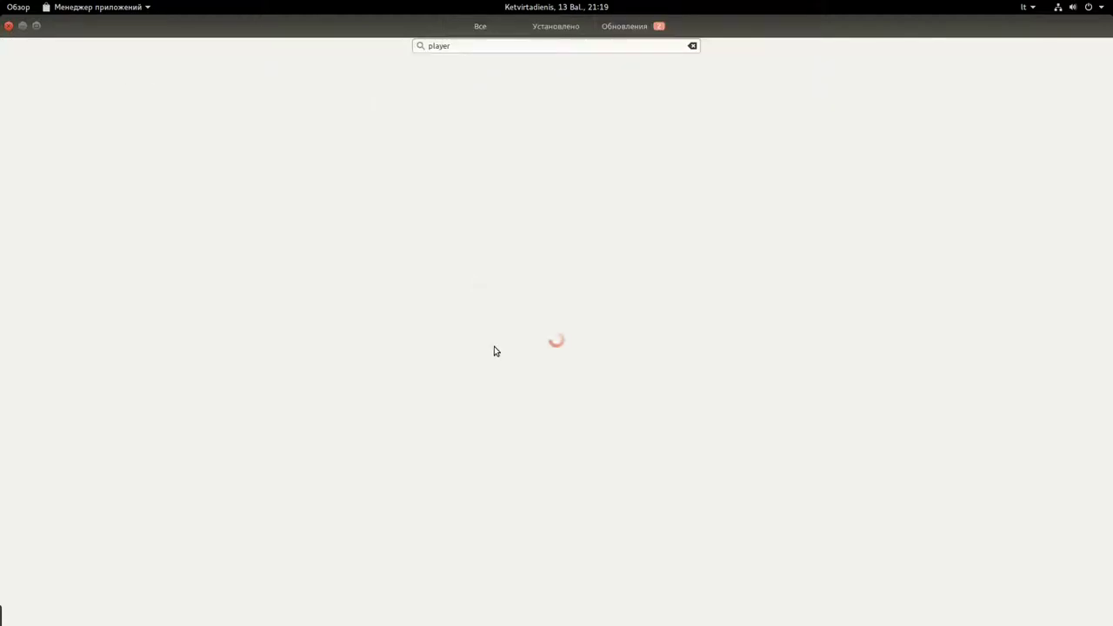
pyautogui.scroll(-5, 516, 361)
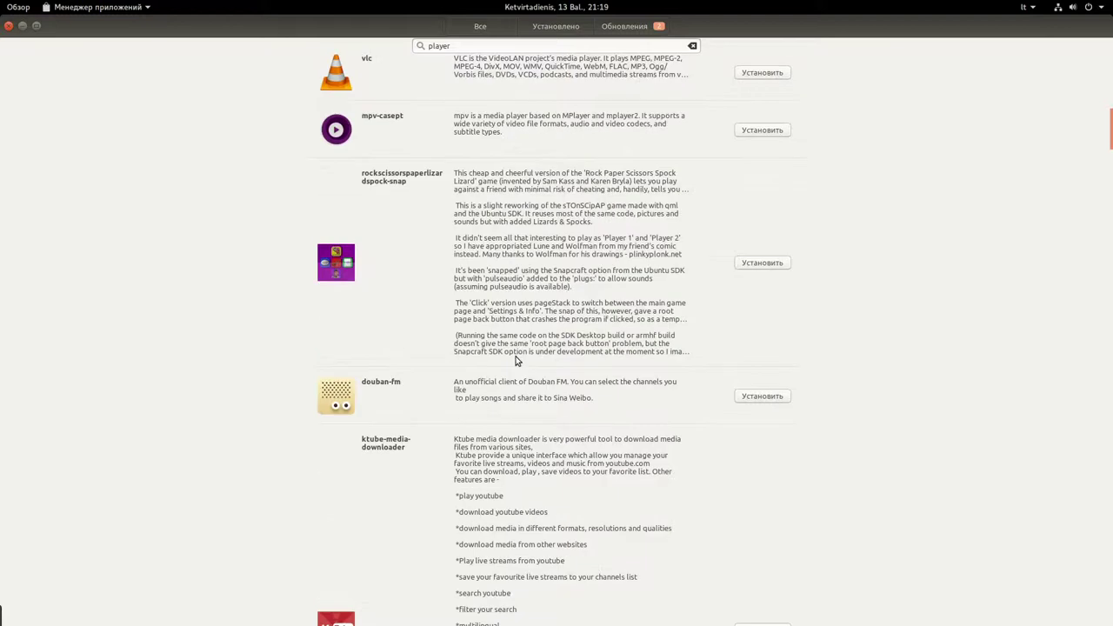
pyautogui.scroll(-10, 515, 361)
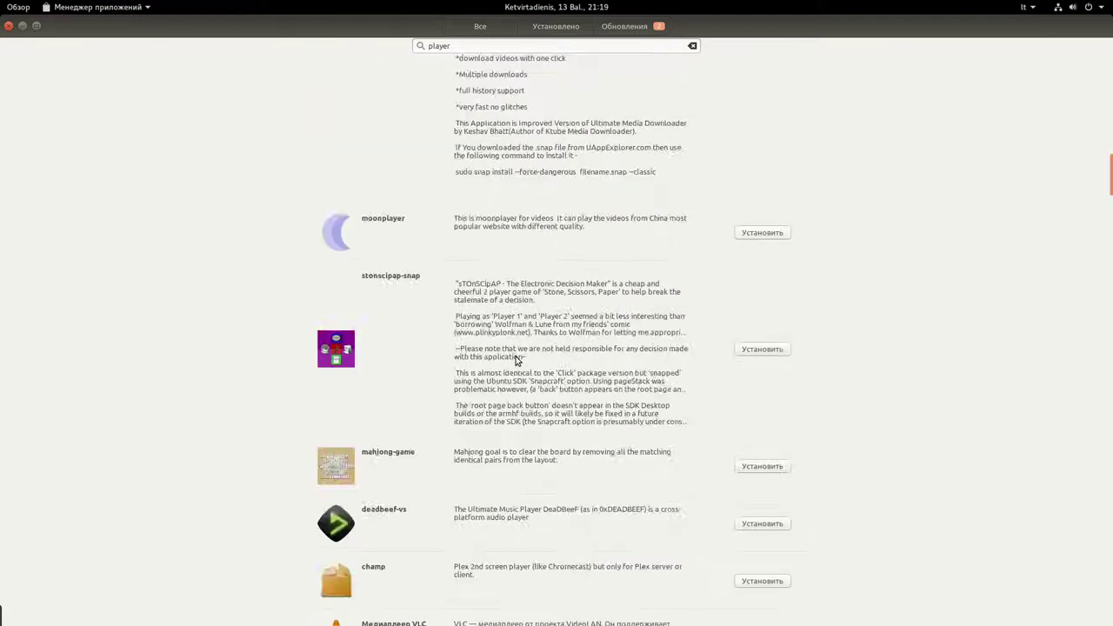
pyautogui.scroll(4, 515, 359)
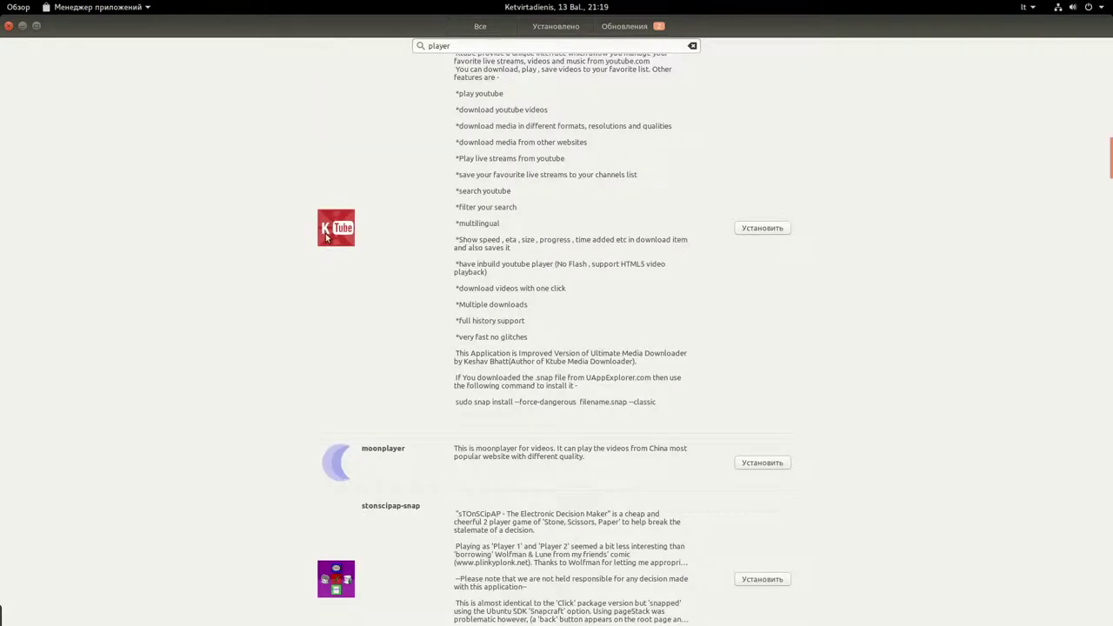
pyautogui.scroll(-11, 551, 407)
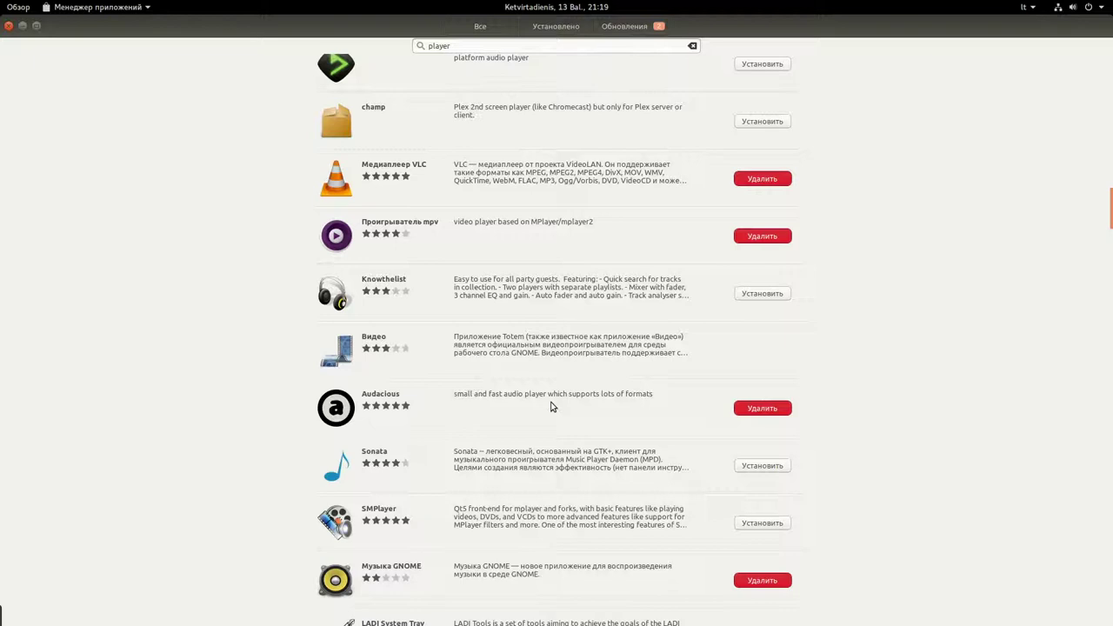
pyautogui.click(551, 169)
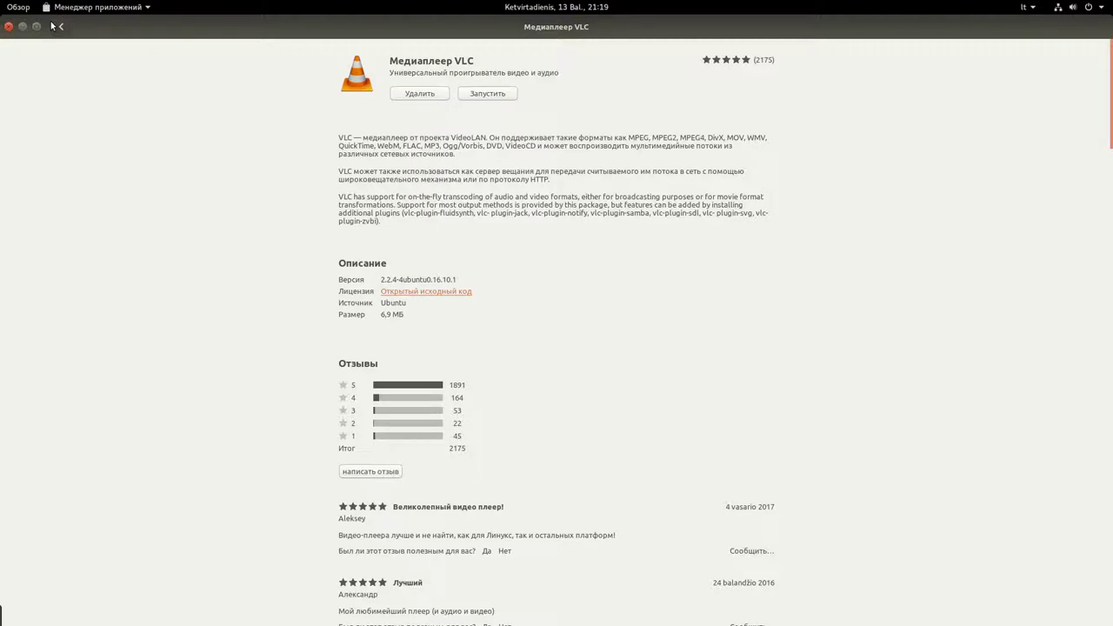
# - Go back to the player search results and browse the media players listed after Audacious
pyautogui.click(60, 26)
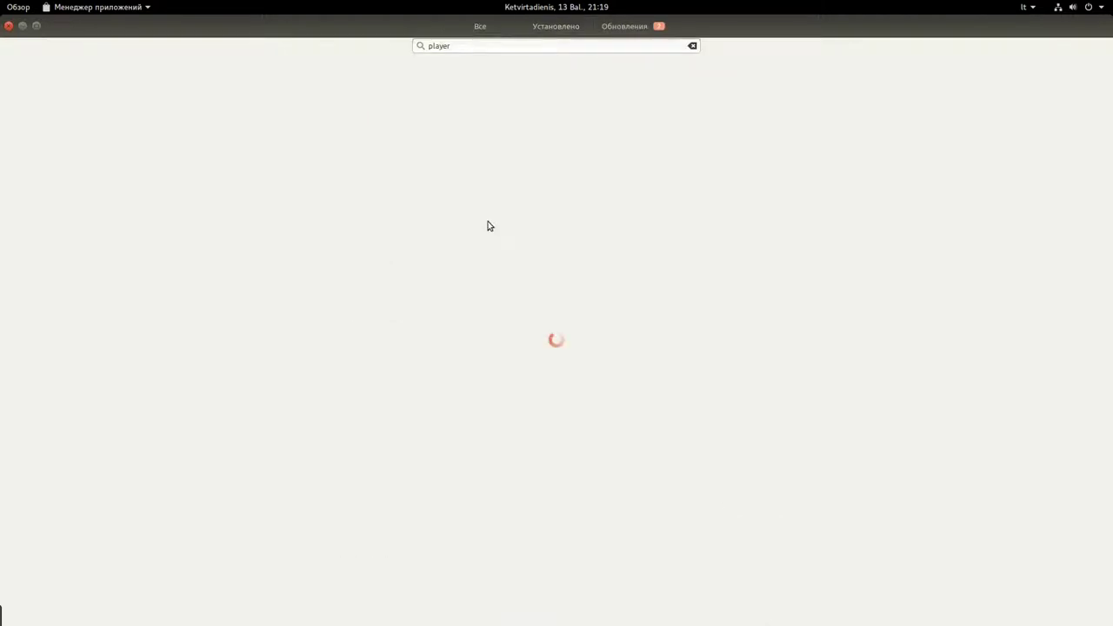
pyautogui.scroll(-5, 488, 235)
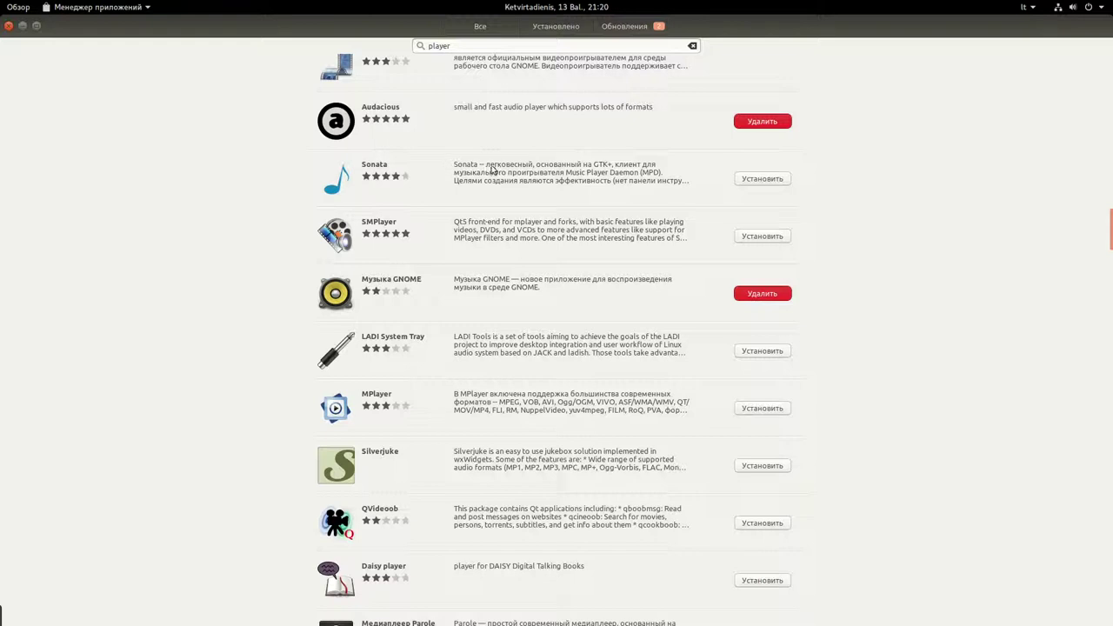
pyautogui.scroll(-5, 535, 202)
pyautogui.scroll(-5, 535, 203)
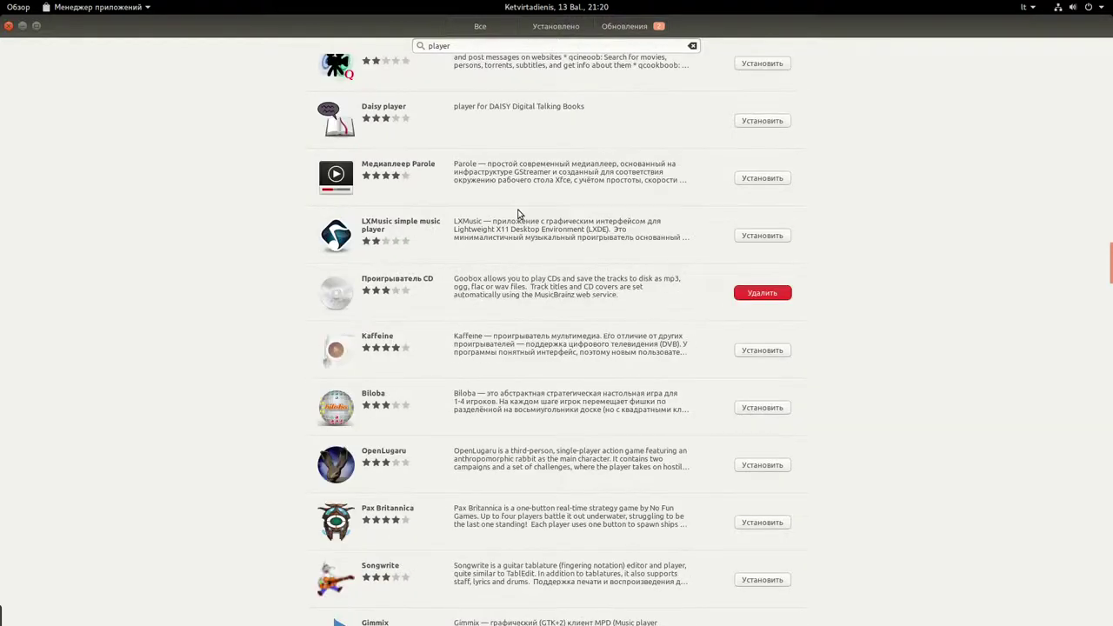
# - Browse the remaining player search results from the Parole media player down to PyChess and 3D Chess
pyautogui.scroll(-10, 519, 213)
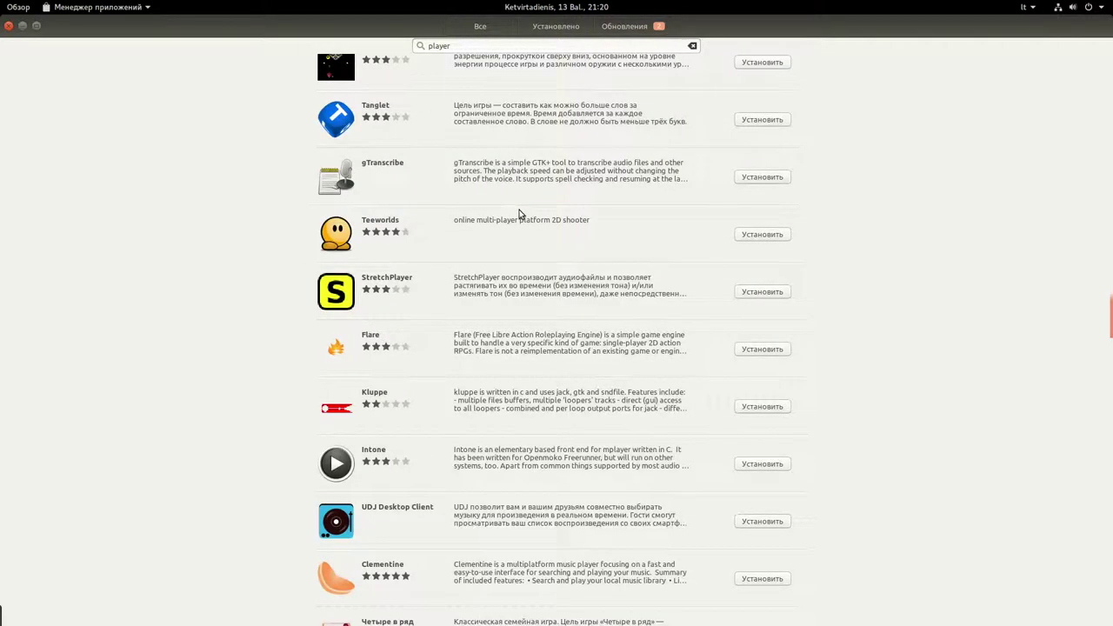
pyautogui.scroll(-6, 519, 213)
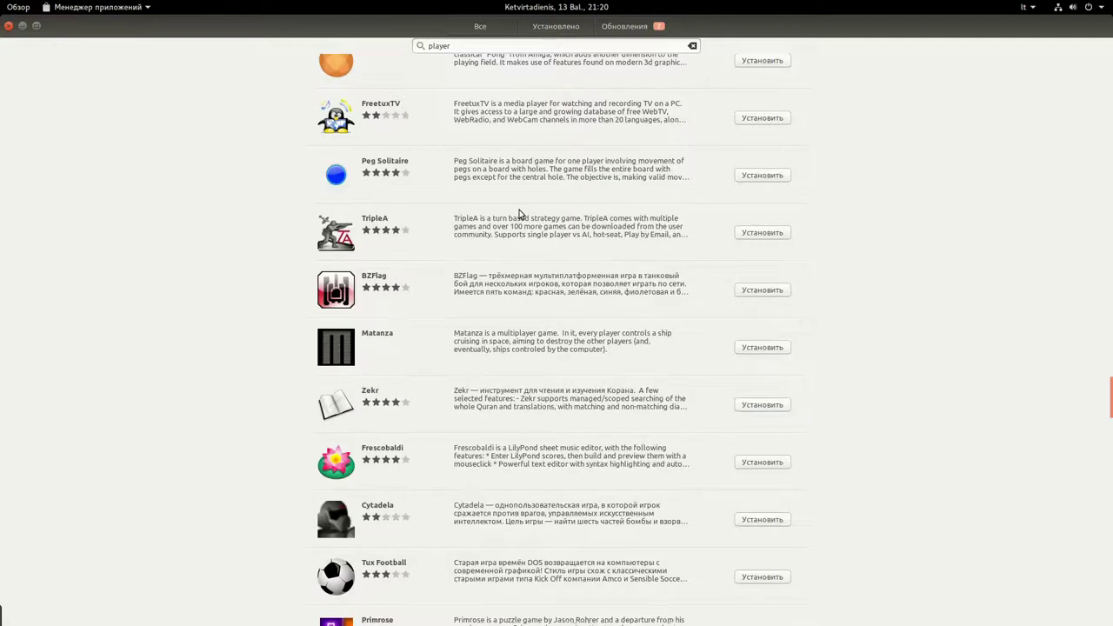
pyautogui.scroll(-10, 520, 213)
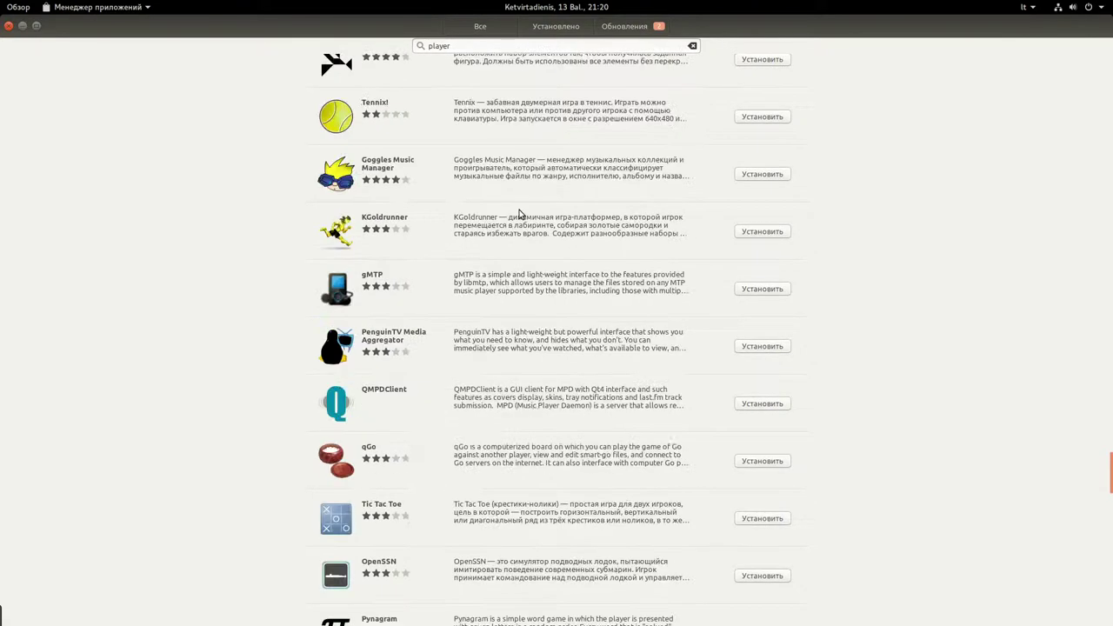
pyautogui.scroll(-15, 520, 213)
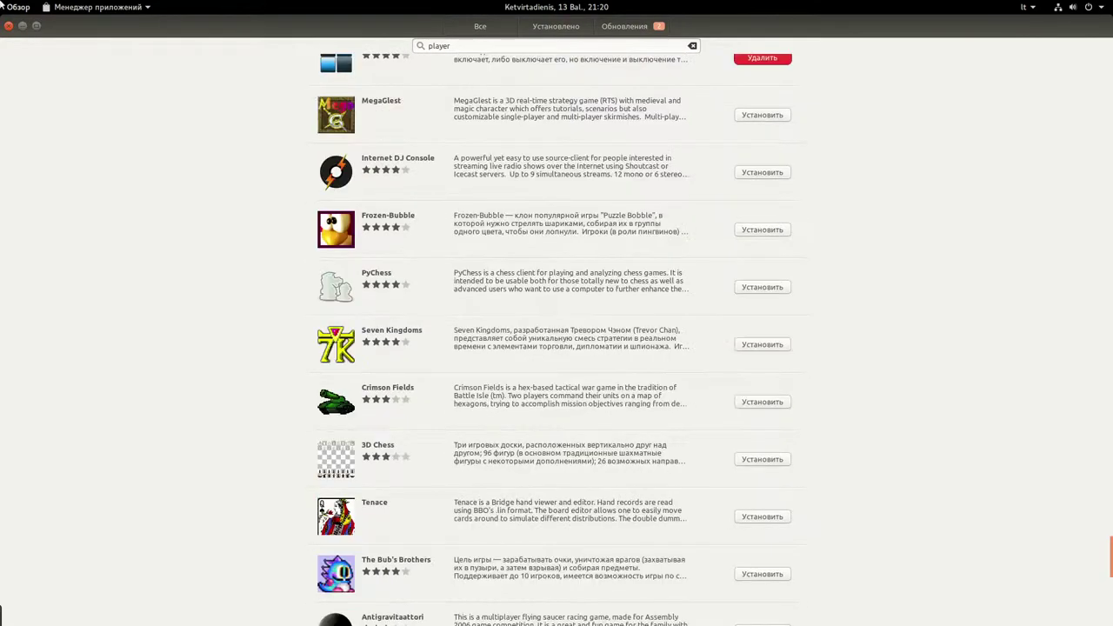
# - Switch to the Audacious player through the overview, play the track "О разуме" briefly and close the player window
pyautogui.moveTo(2, 3)
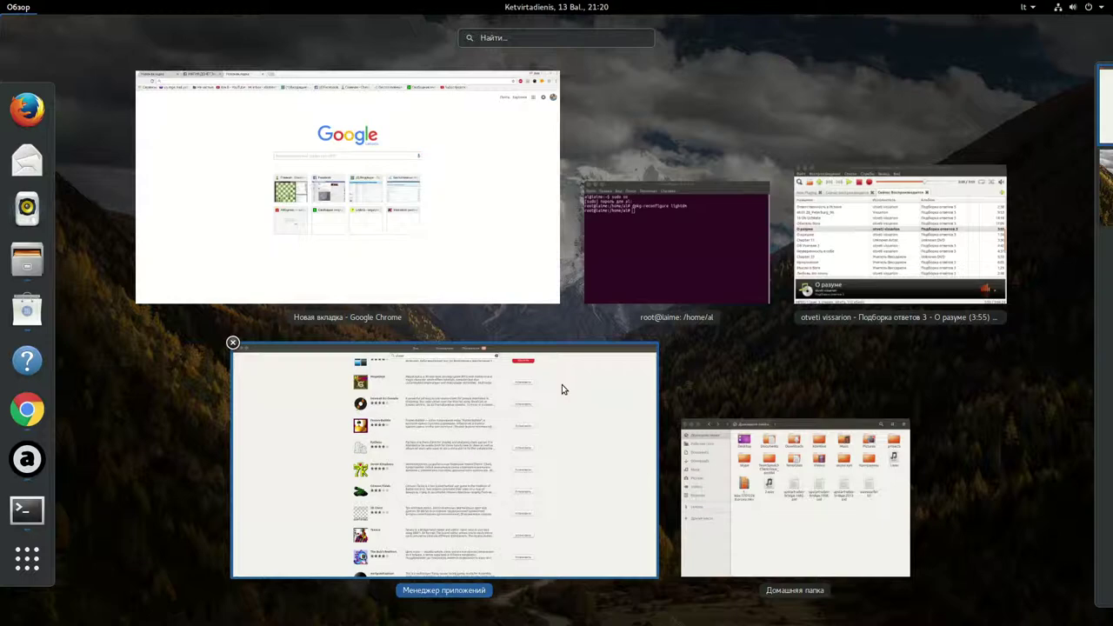
pyautogui.click(530, 405)
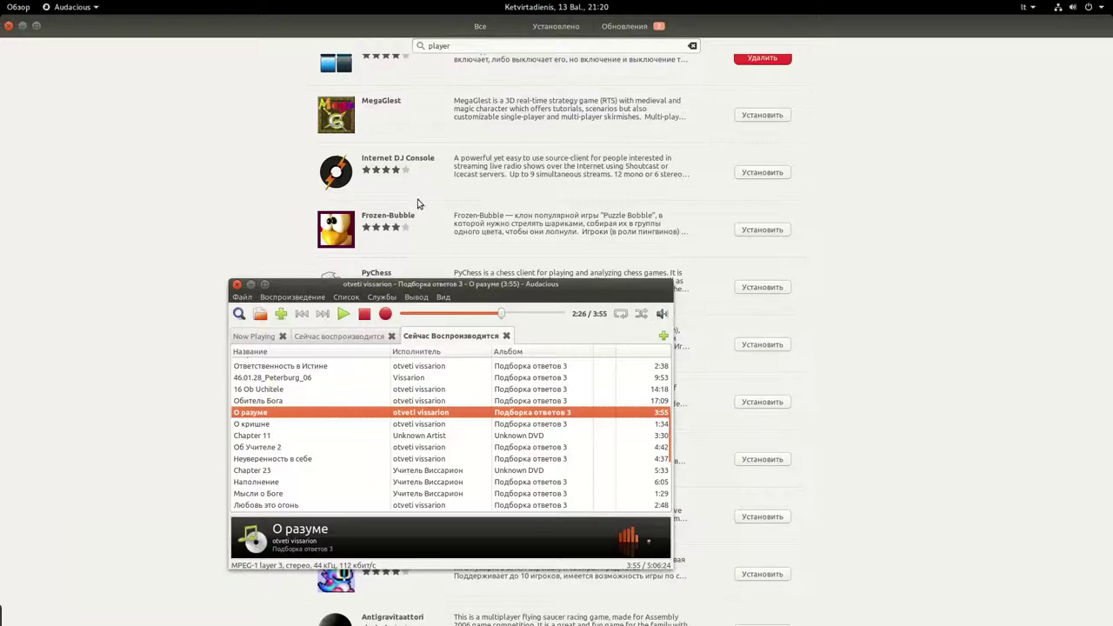
pyautogui.click(344, 316)
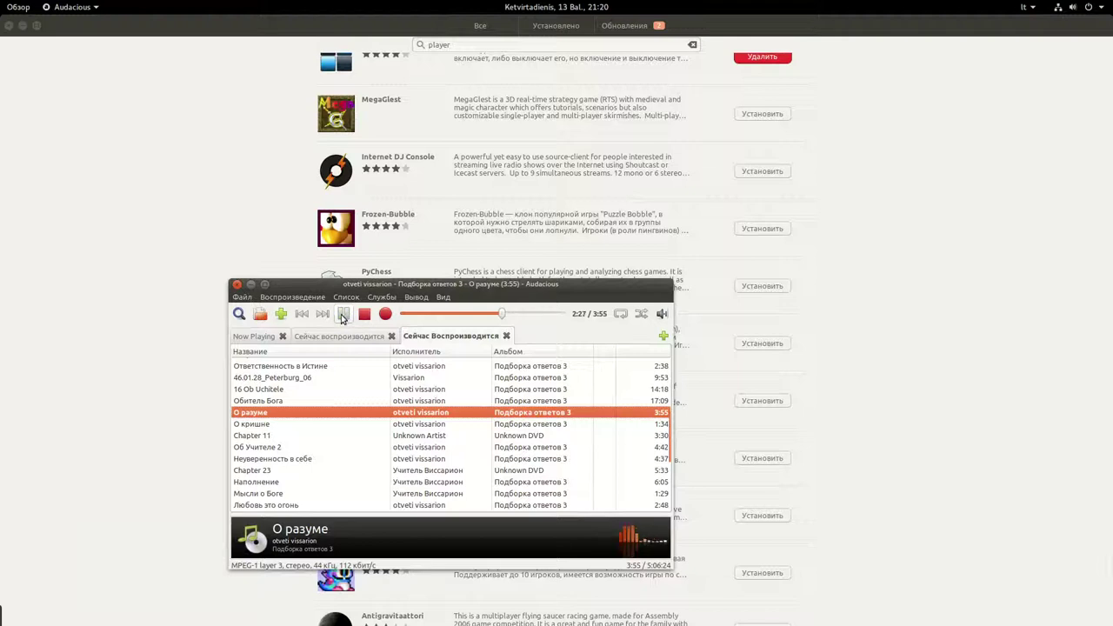
pyautogui.click(237, 284)
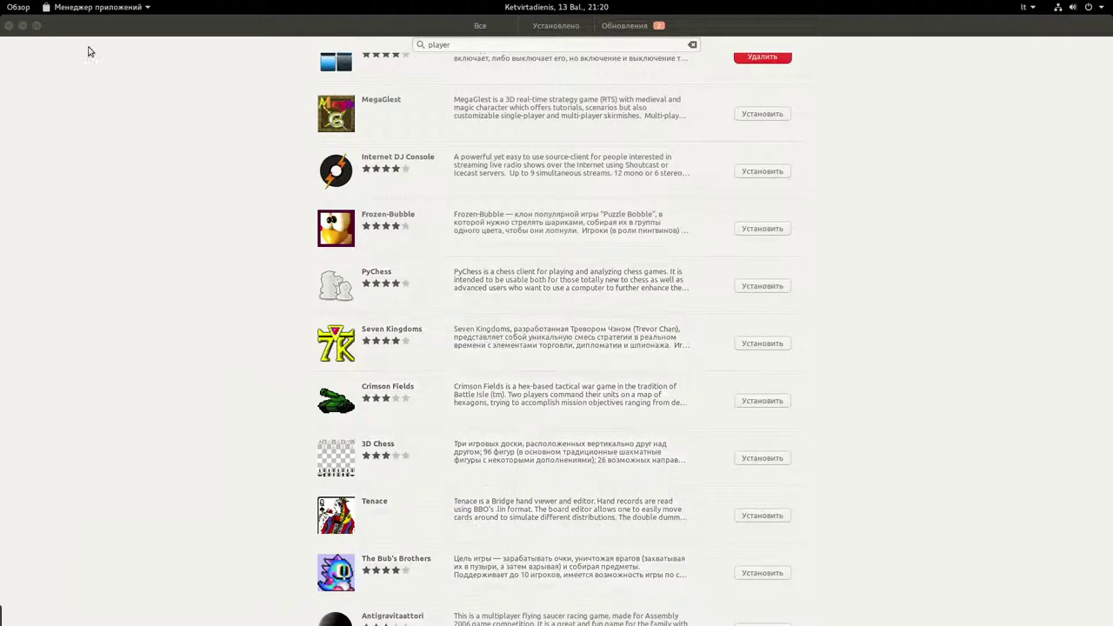
# - Launch Audacious again from the overview's full application list
pyautogui.moveTo(1, 1)
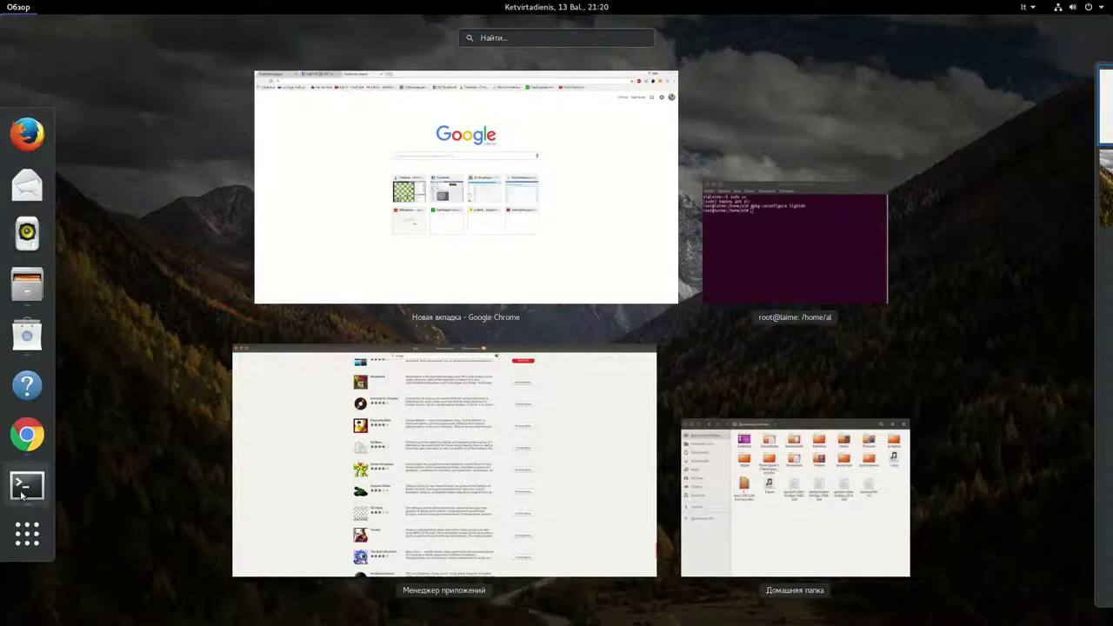
pyautogui.click(27, 534)
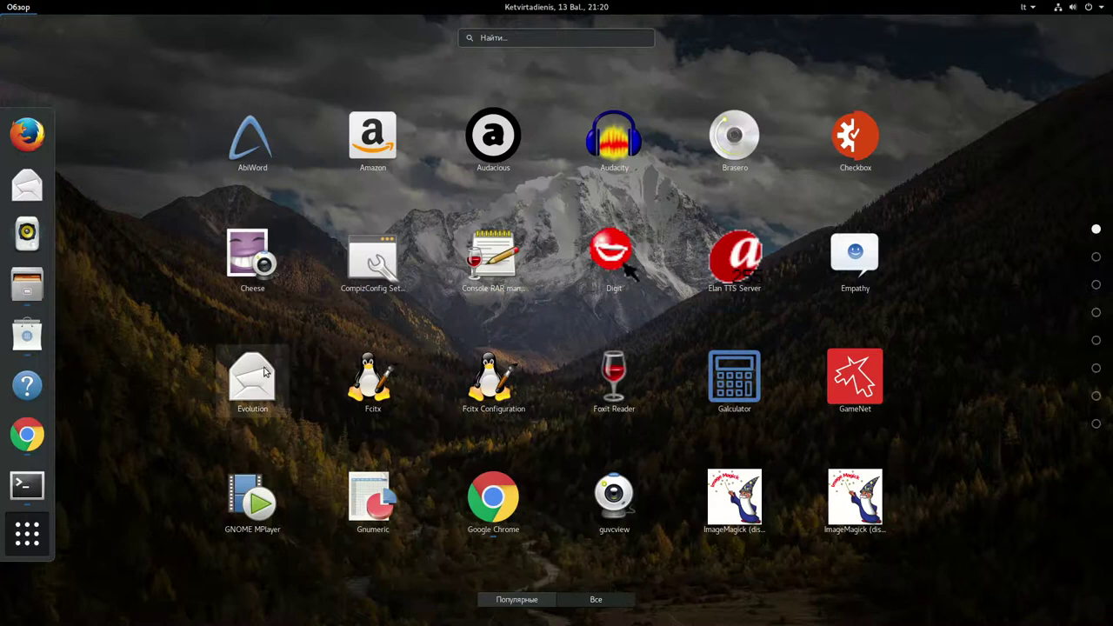
pyautogui.click(491, 158)
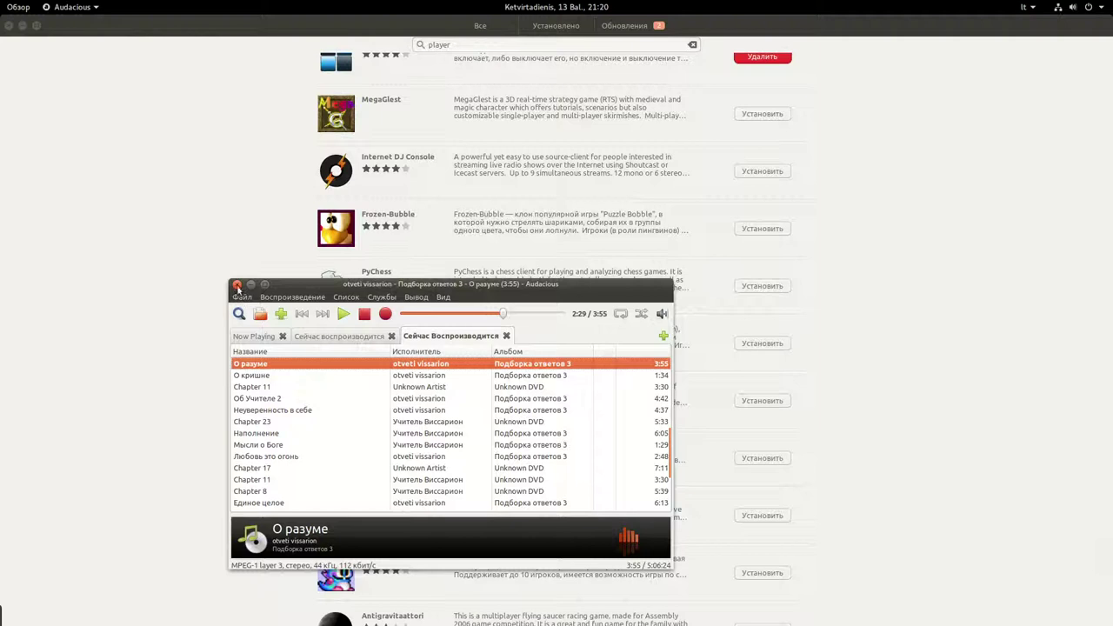
pyautogui.click(4, 60)
# - Switch to Google Chrome from the overview and return to the application manager window
pyautogui.moveTo(1, 1)
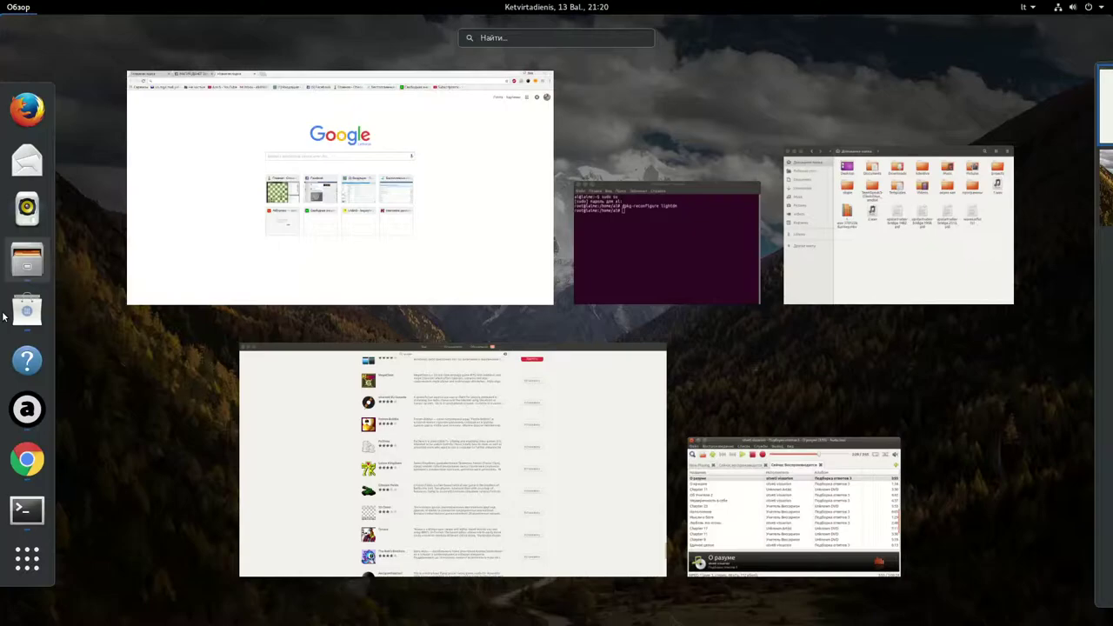
pyautogui.click(29, 459)
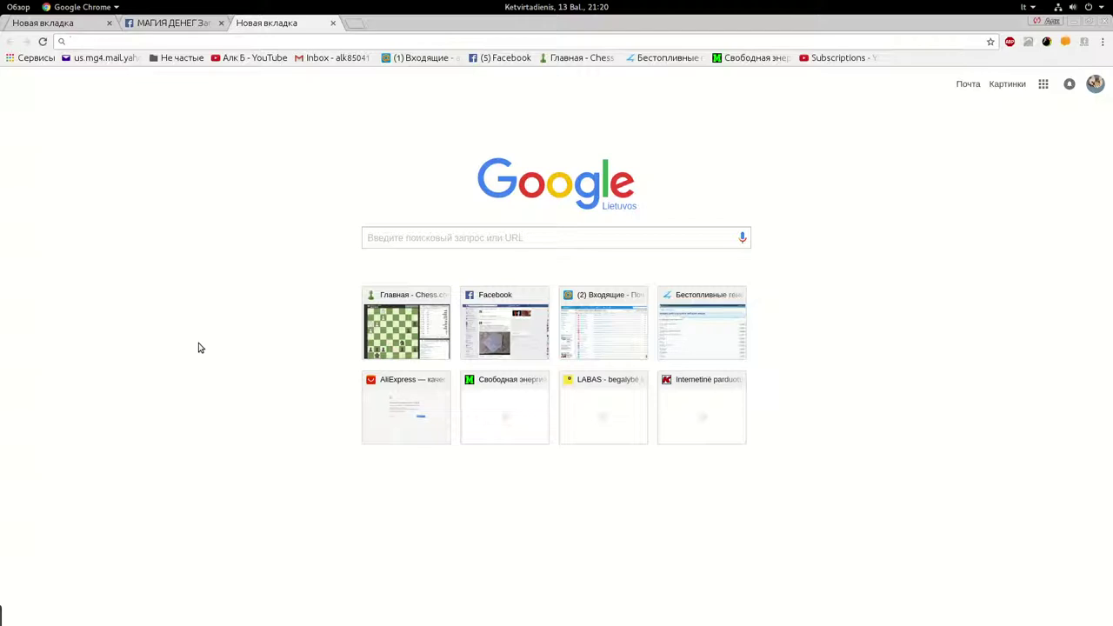
pyautogui.click(3, 4)
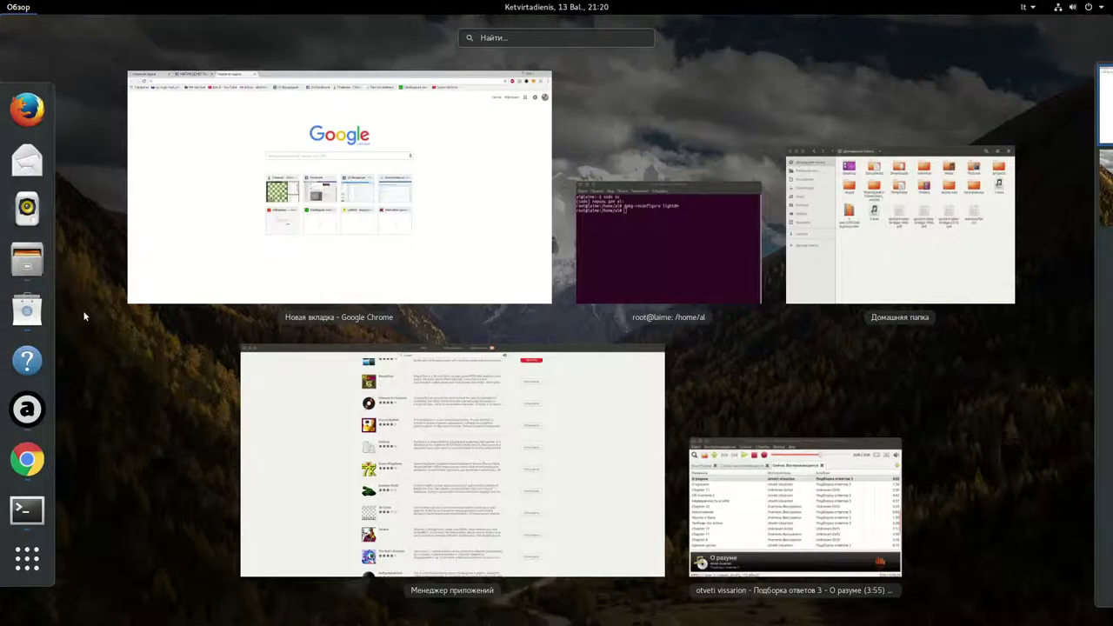
pyautogui.click(479, 447)
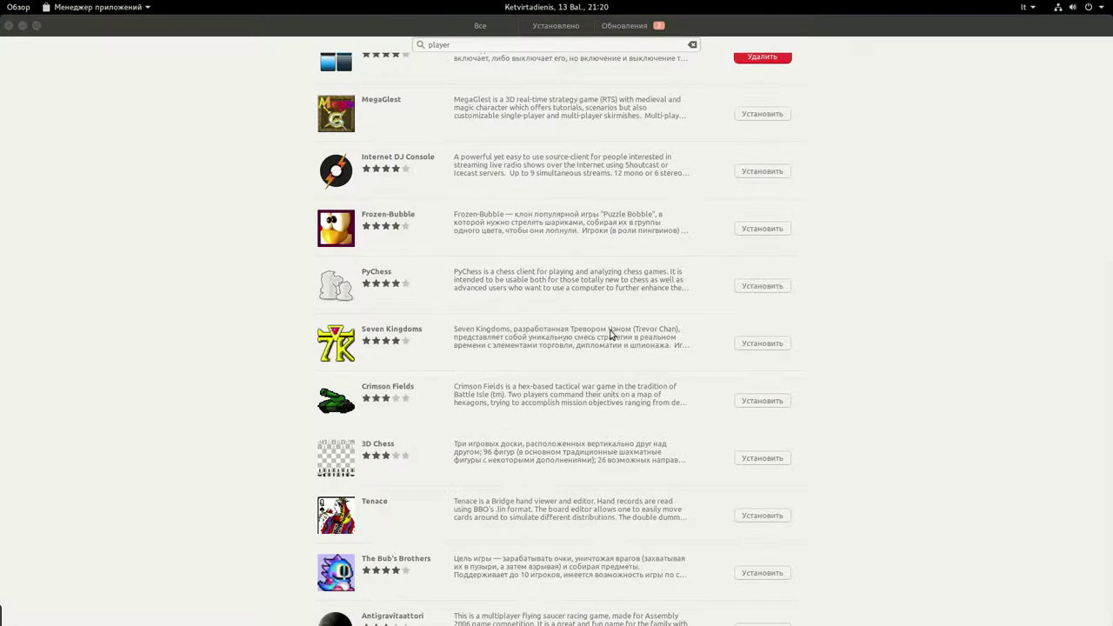
# - Look back over the player search results up to VLC and Audacious, and search the application catalogue for "video editor"
pyautogui.scroll(5, 654, 363)
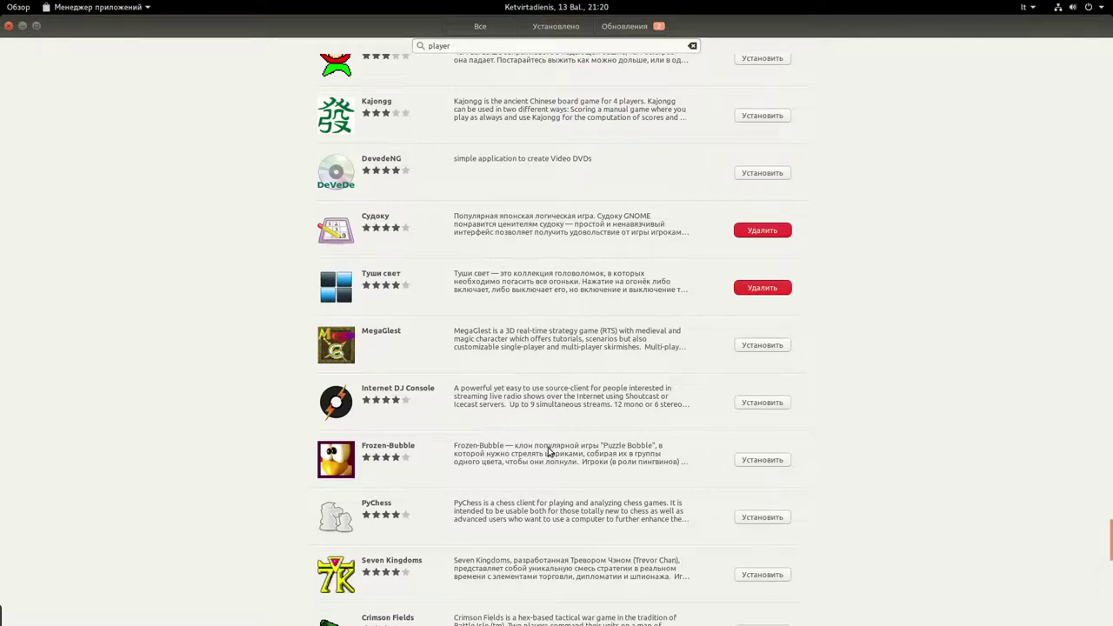
pyautogui.scroll(5, 551, 452)
pyautogui.scroll(15, 551, 452)
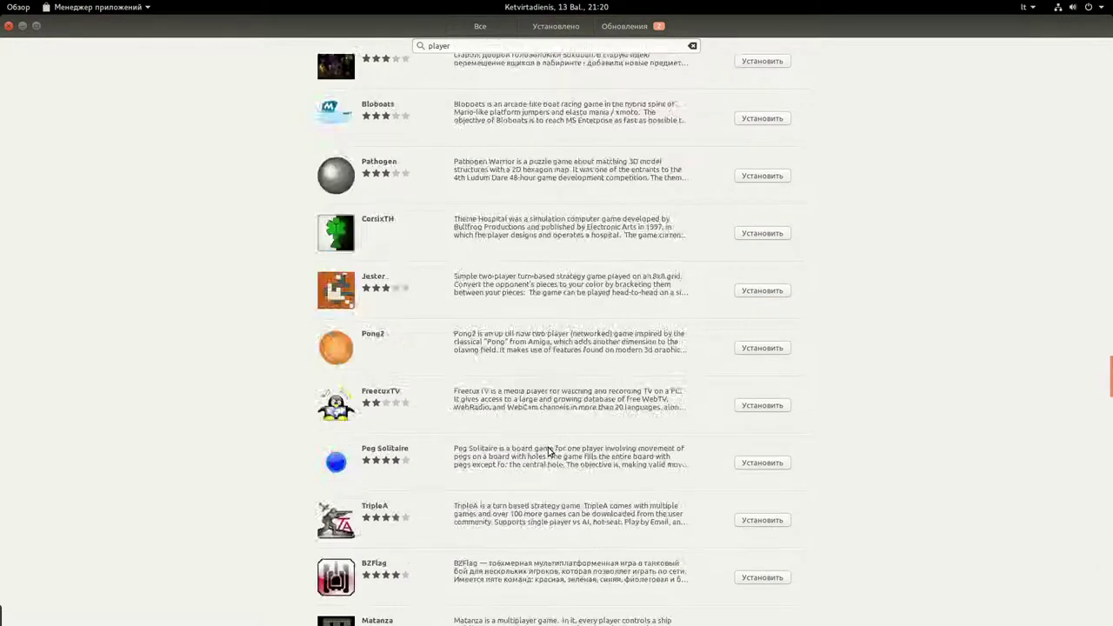
pyautogui.scroll(15, 549, 451)
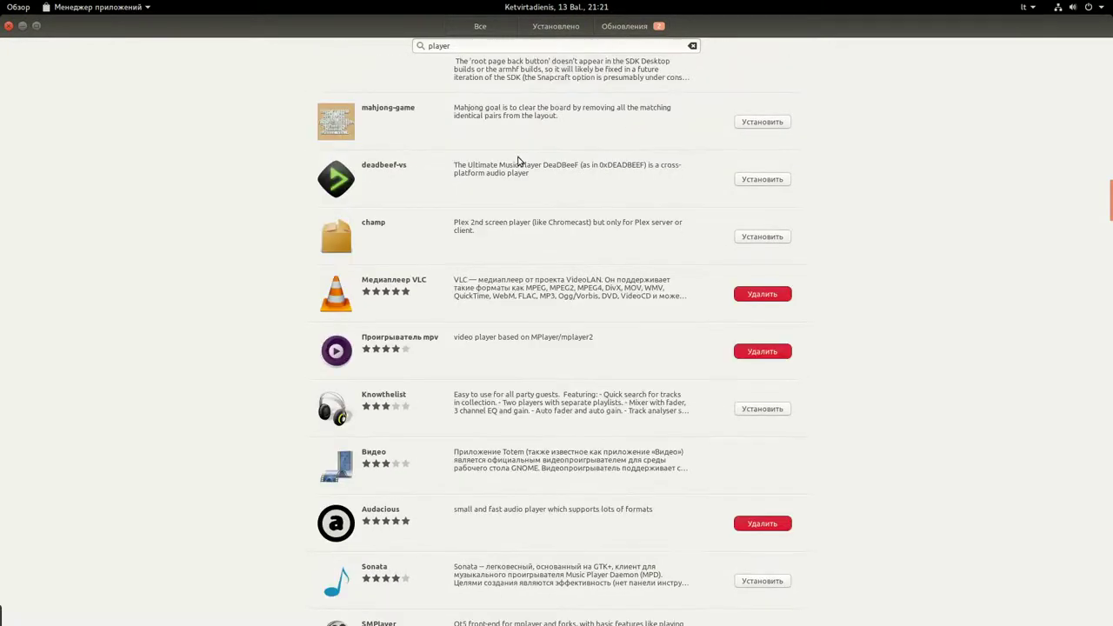
pyautogui.hotkey('ctrl', 'f')
pyautogui.write('video ')
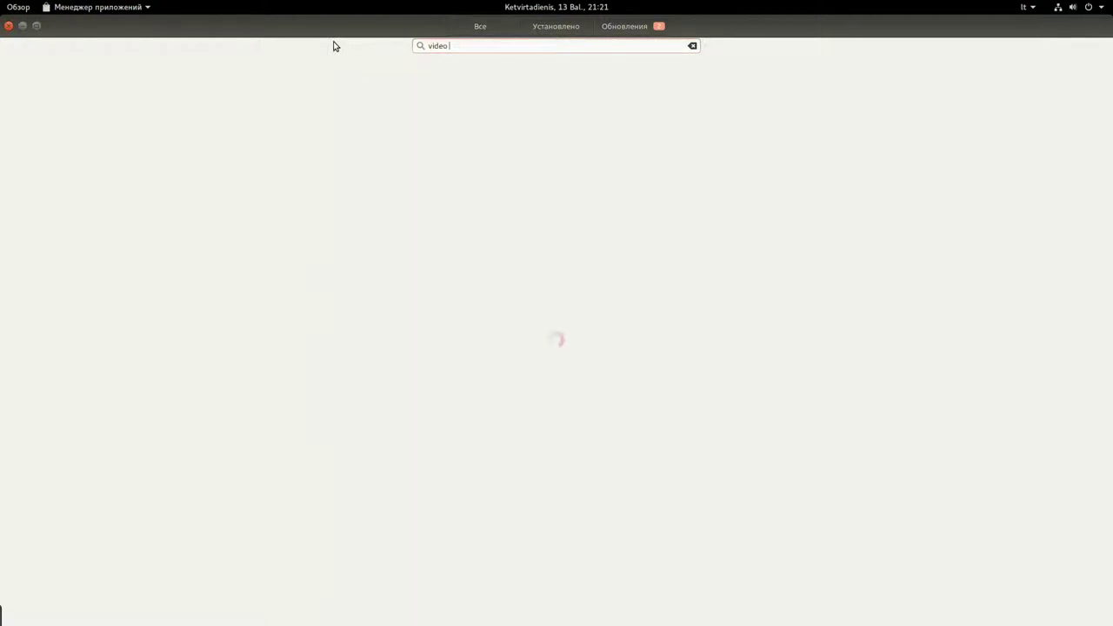
pyautogui.write('editor')
# - Browse the video editor search results down to entries such as OpenShot Video Editor and Audacity
pyautogui.scroll(-8, 485, 267)
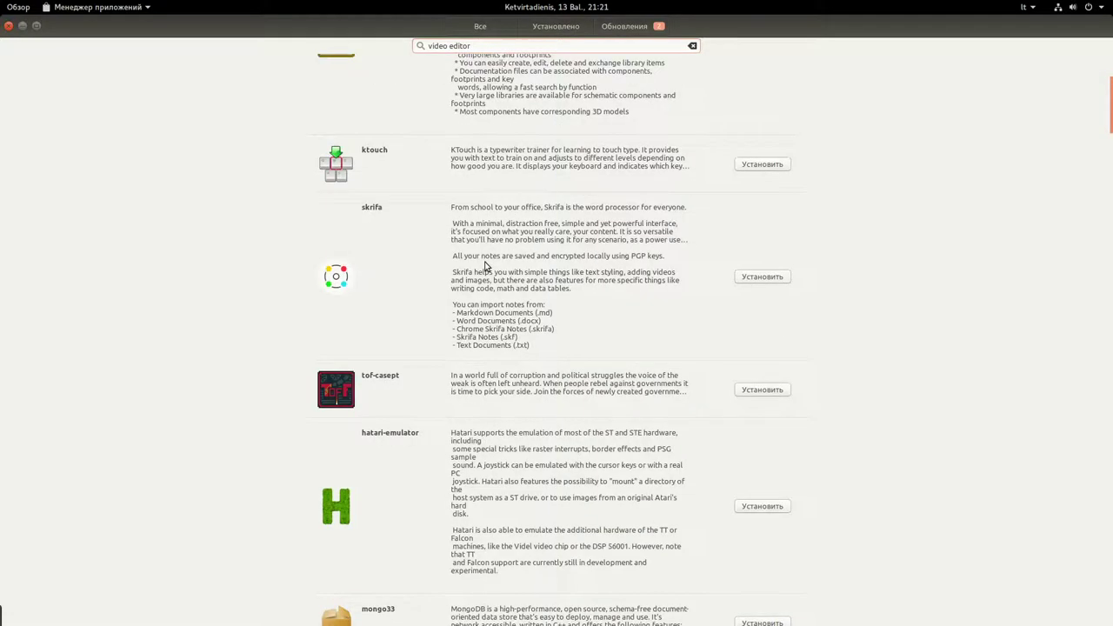
pyautogui.scroll(-10, 485, 267)
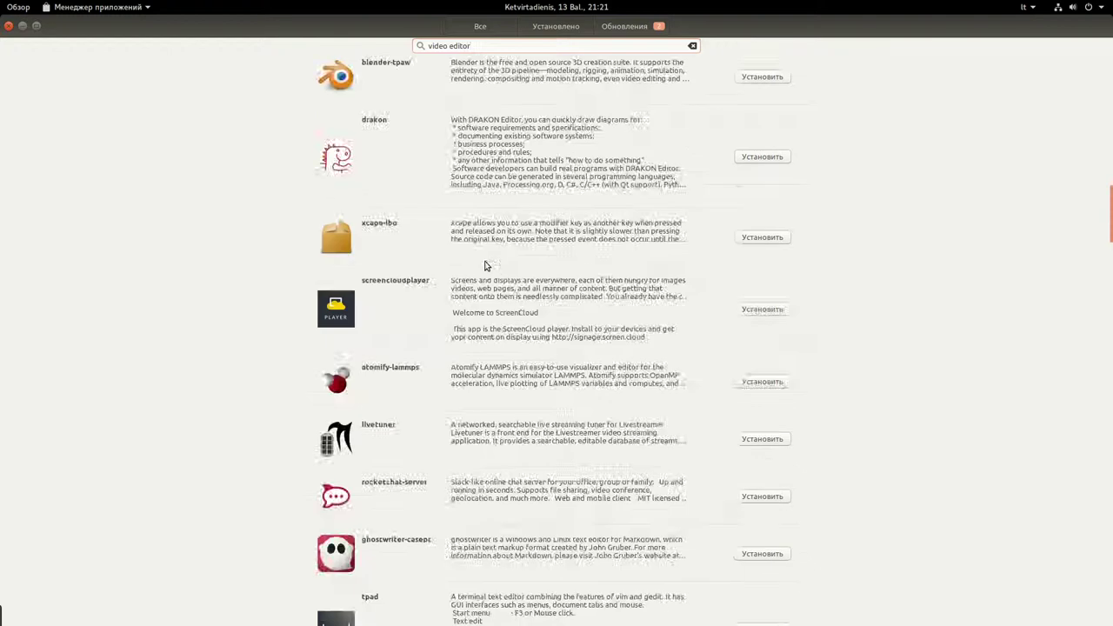
pyautogui.scroll(-5, 485, 267)
pyautogui.scroll(-5, 486, 267)
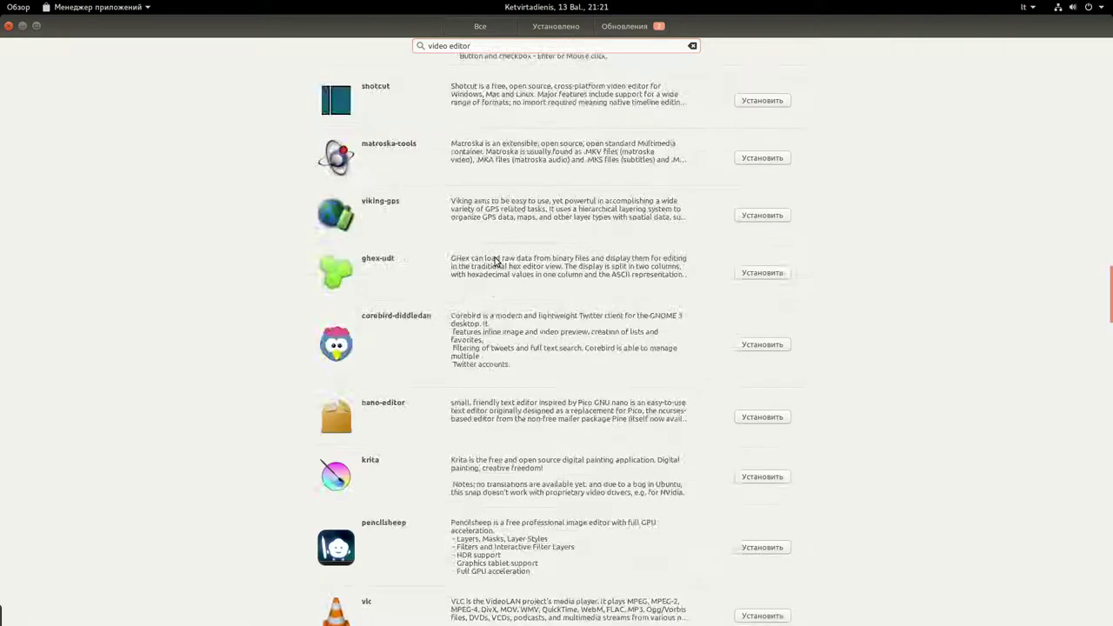
pyautogui.scroll(-8, 496, 261)
pyautogui.scroll(-10, 500, 259)
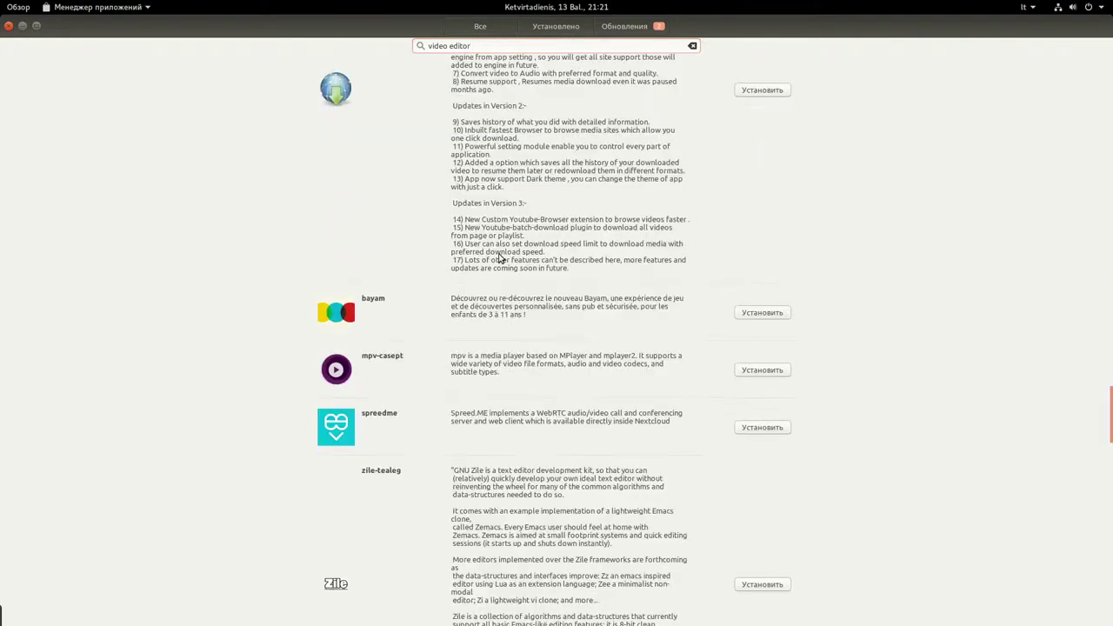
pyautogui.scroll(-10, 500, 258)
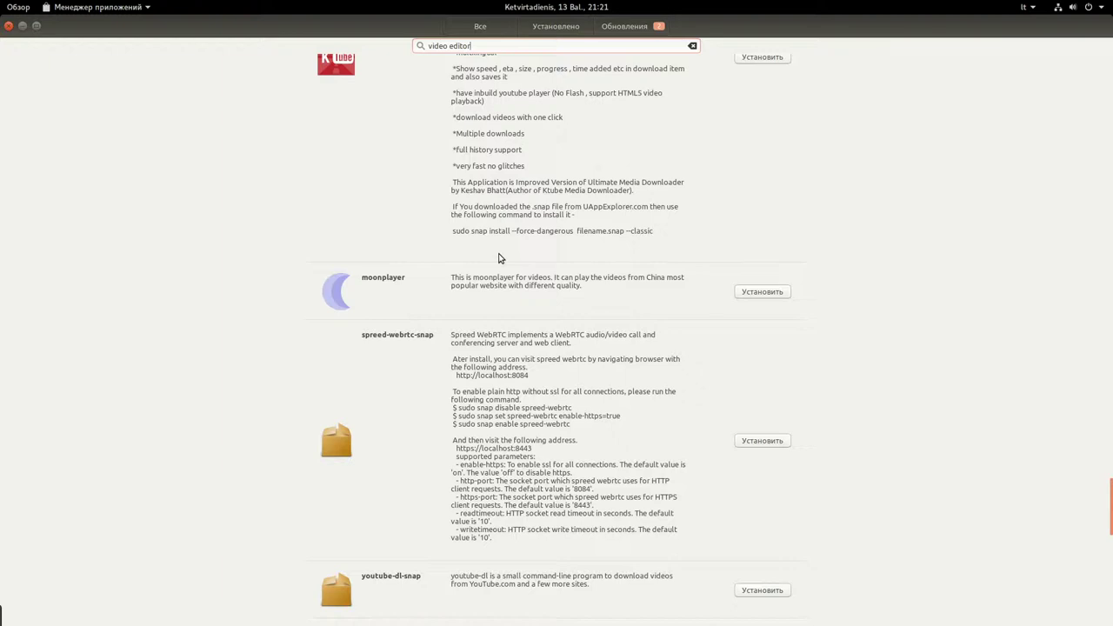
pyautogui.scroll(-3, 500, 258)
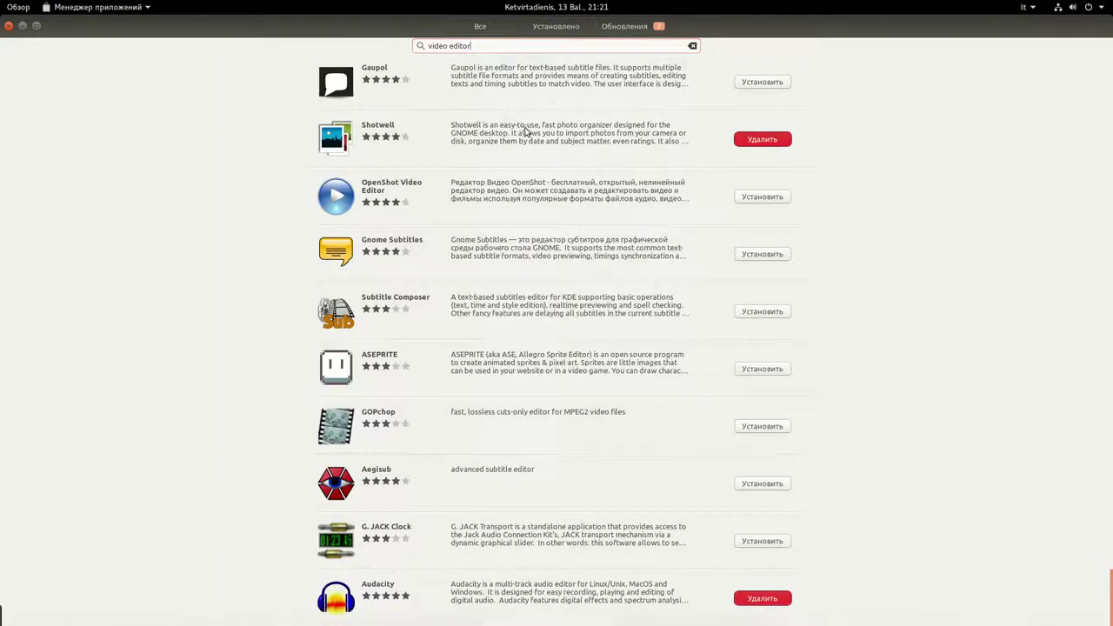
# - Replace the video editor query with a search for "avidemux" and clear it to return to the catalogue start page
pyautogui.moveTo(591, 45); pyautogui.dragTo(343, 47)
pyautogui.scroll(10, 470, 376)
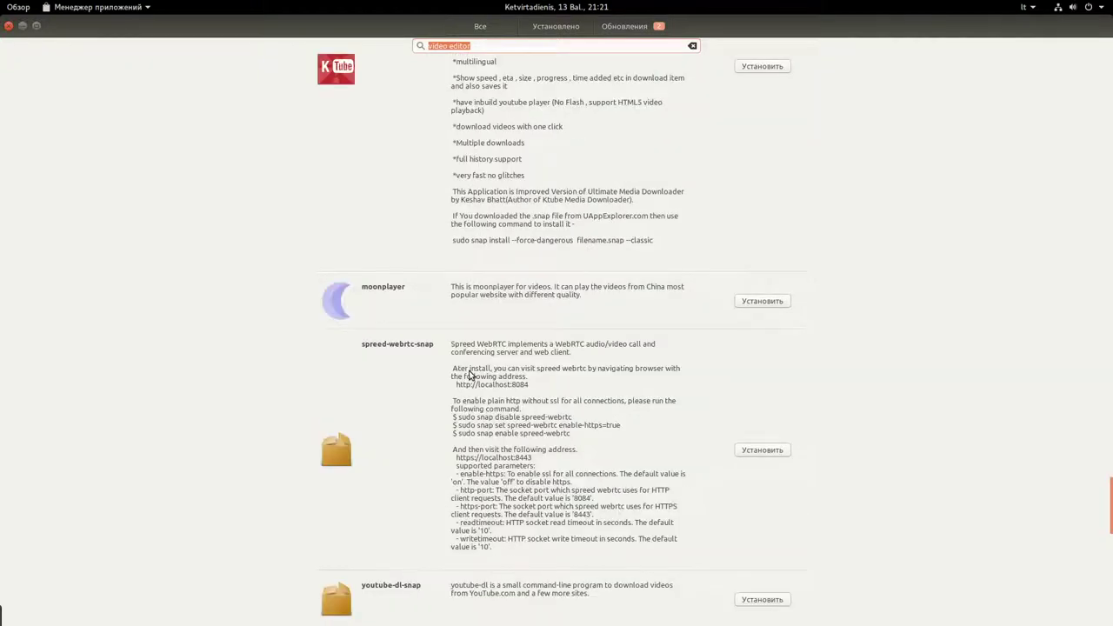
pyautogui.scroll(10, 469, 375)
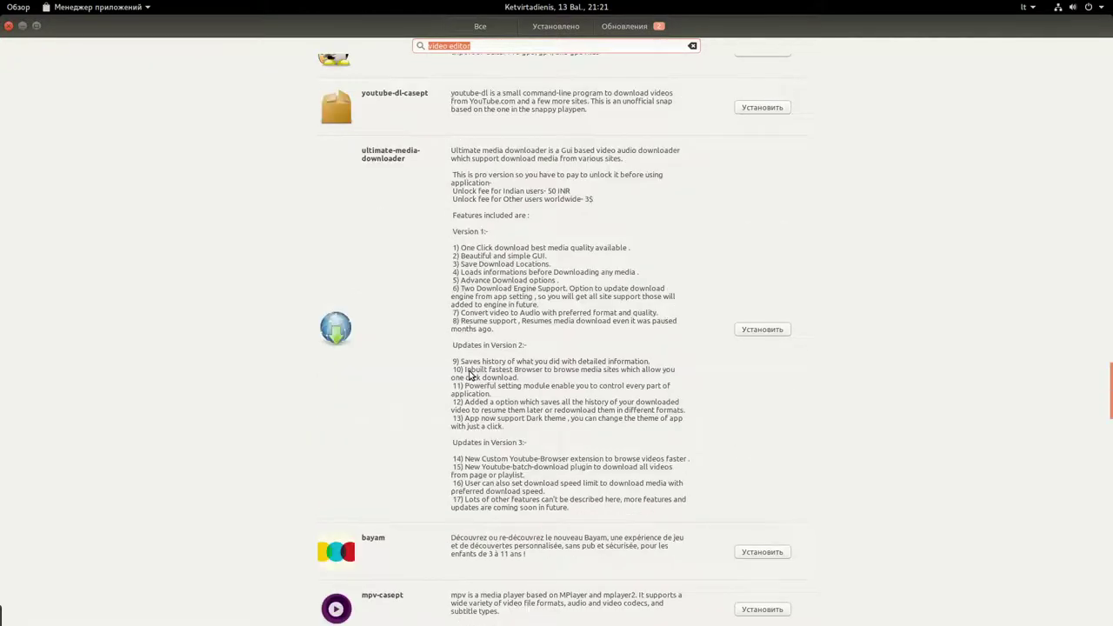
pyautogui.write('avide')
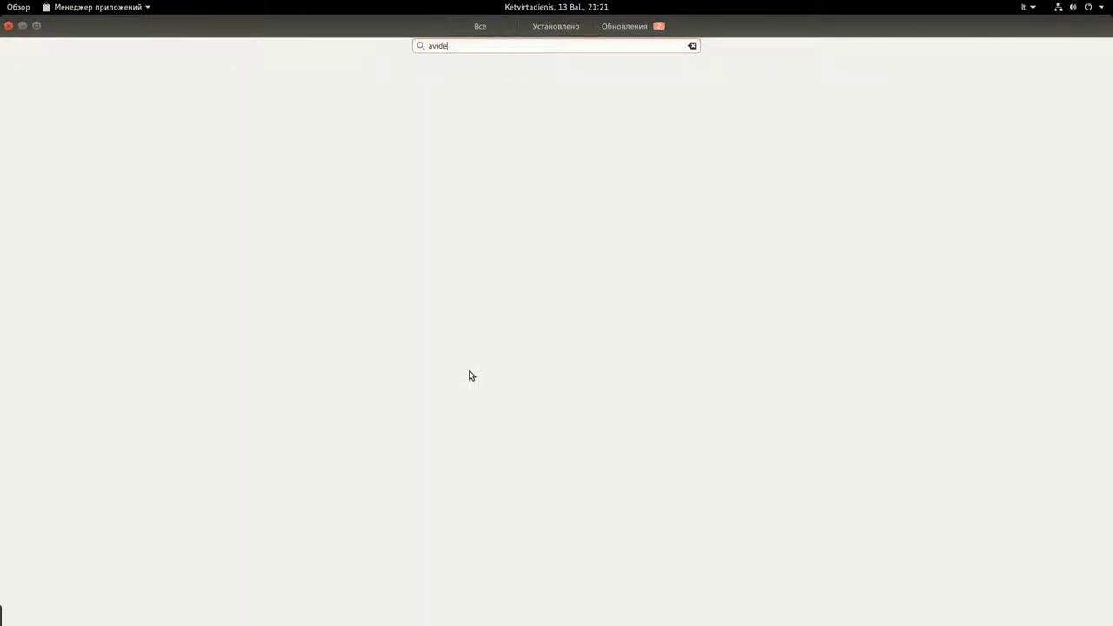
pyautogui.write('mux')
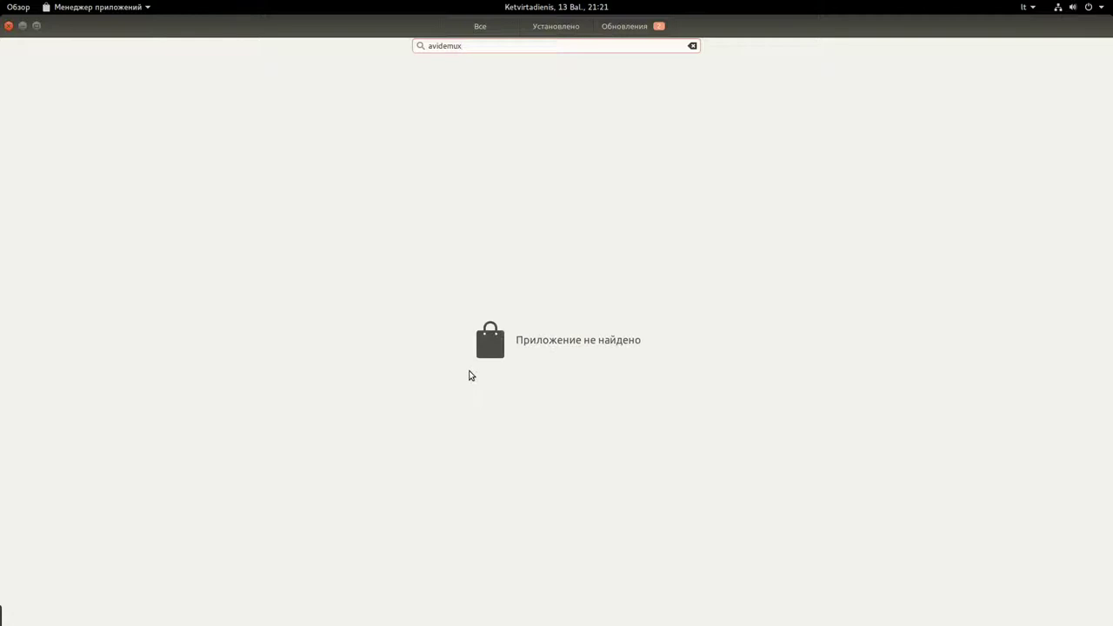
pyautogui.moveTo(493, 42); pyautogui.dragTo(354, 48)
pyautogui.press('BackSpace')
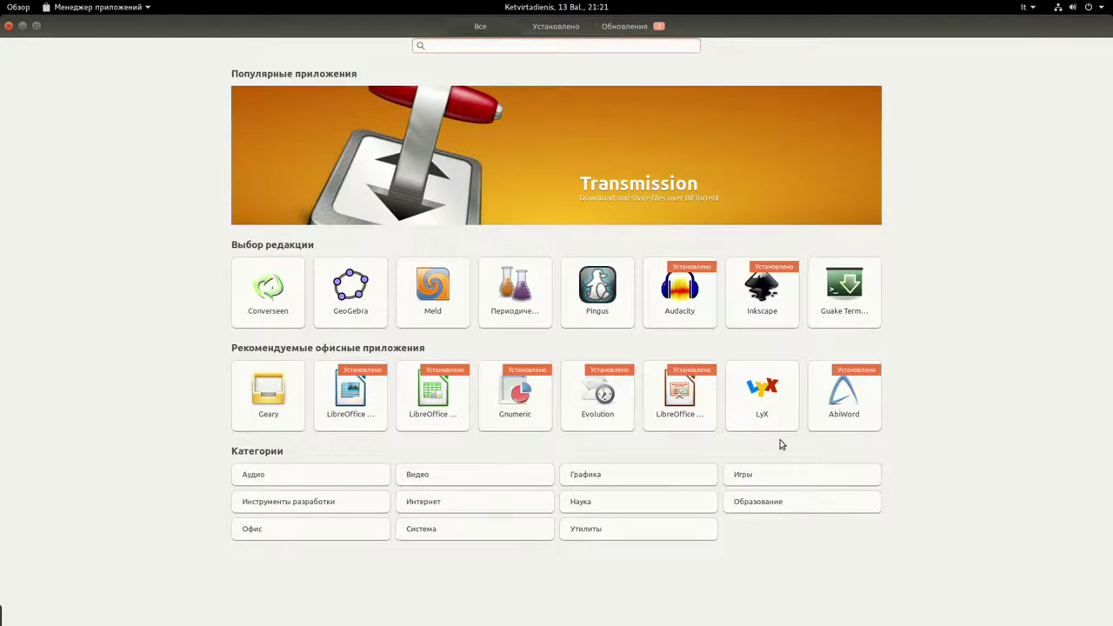
# - Open AbiWord's details page from the recommended office applications, look through its user reviews and return to the catalogue start page
pyautogui.click(837, 398)
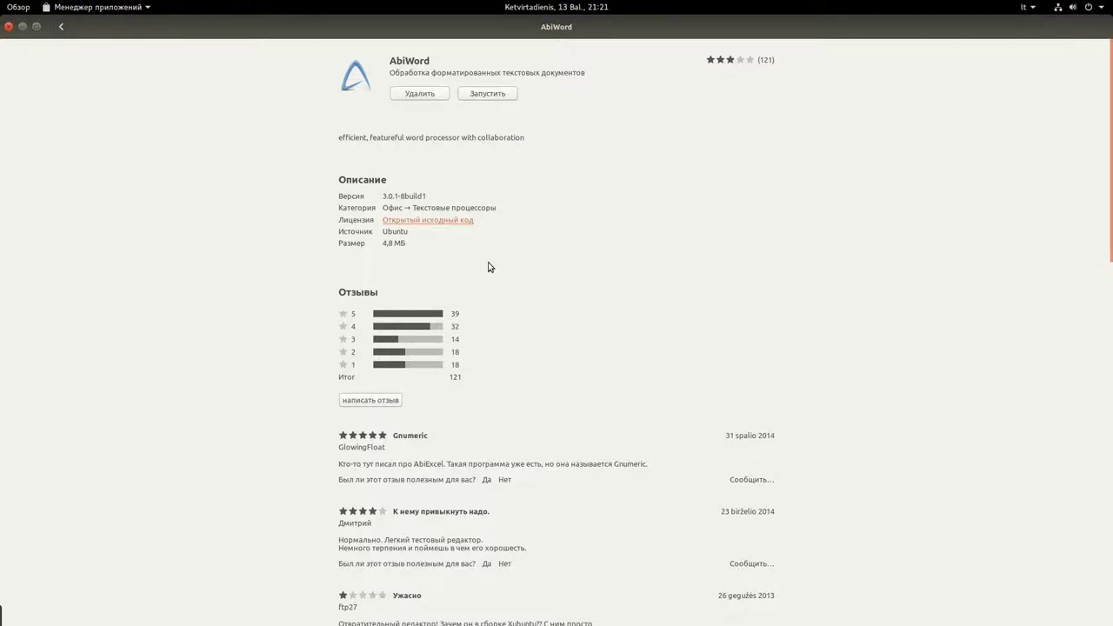
pyautogui.scroll(-12, 487, 266)
pyautogui.scroll(-6, 403, 561)
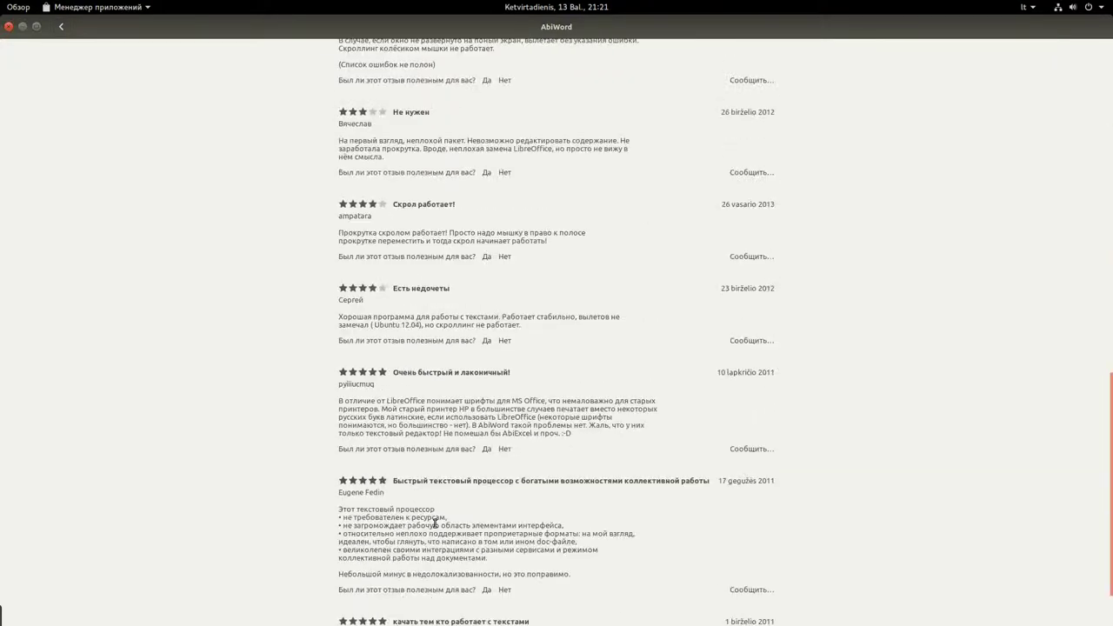
pyautogui.scroll(16, 452, 487)
pyautogui.scroll(-18, 483, 432)
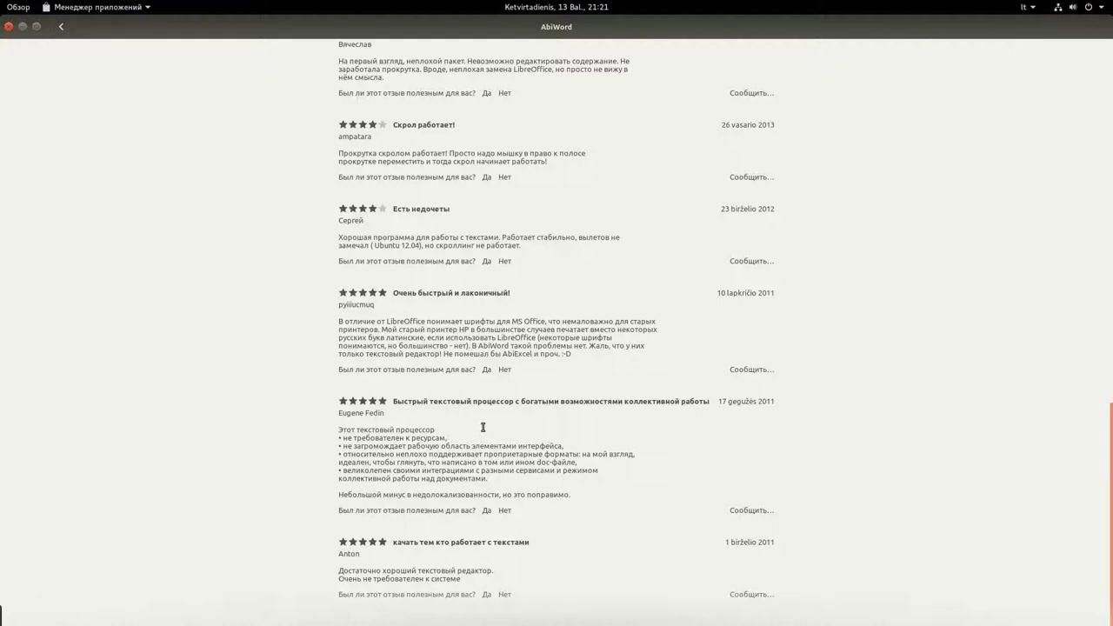
pyautogui.scroll(15, 466, 432)
pyautogui.scroll(8, 466, 433)
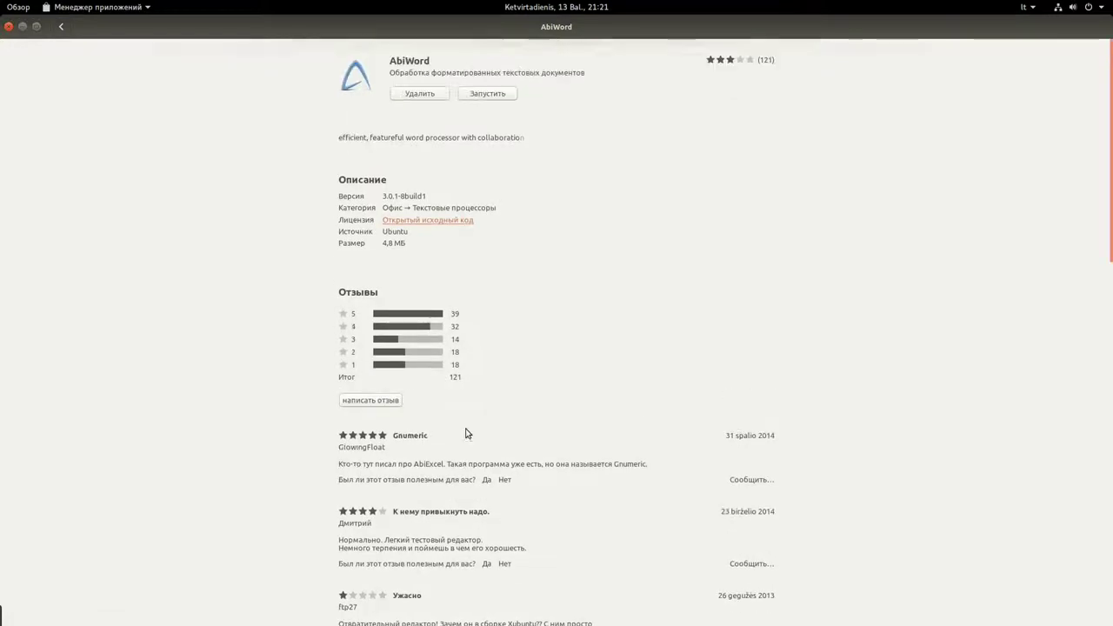
pyautogui.click(62, 28)
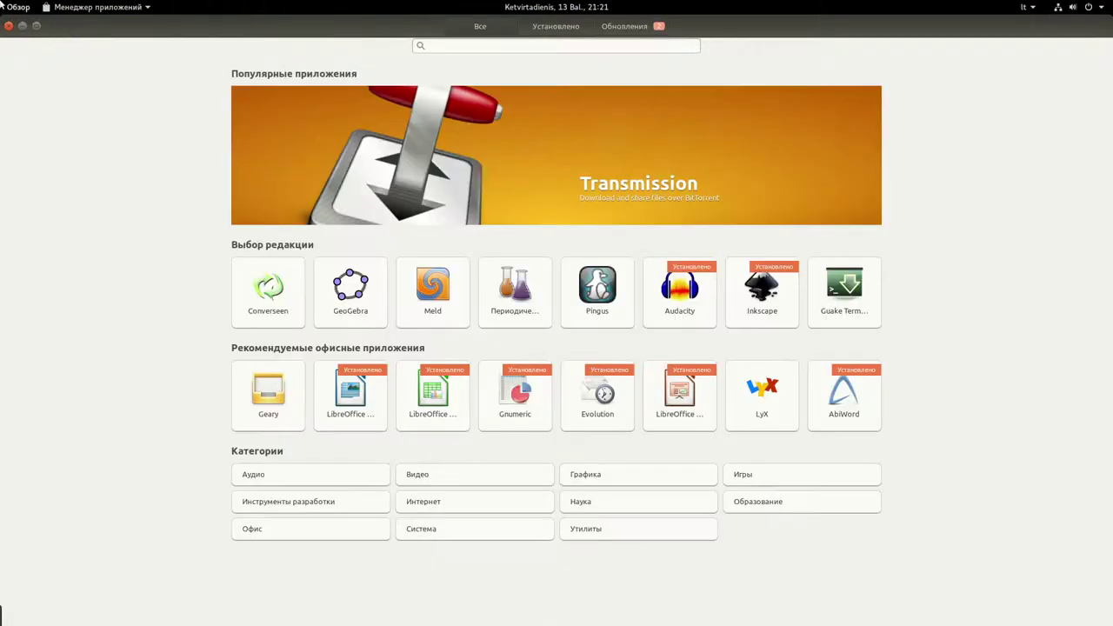
# - Switch to Rhythmbox from the activities overview, look through its music track list, and close the player
pyautogui.moveTo(5, 5)
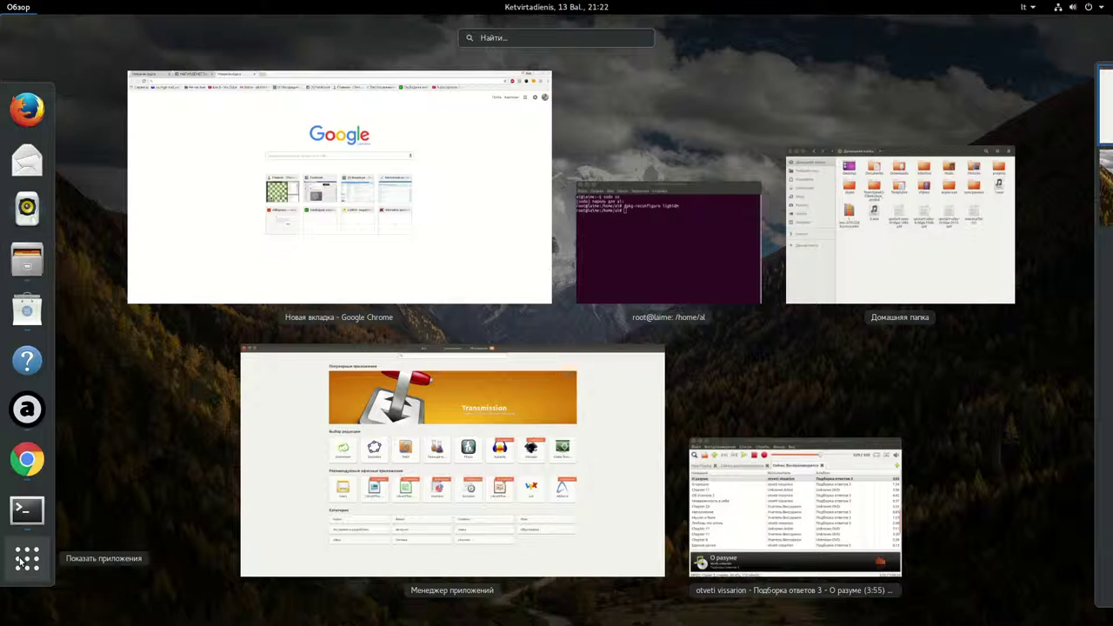
pyautogui.click(27, 207)
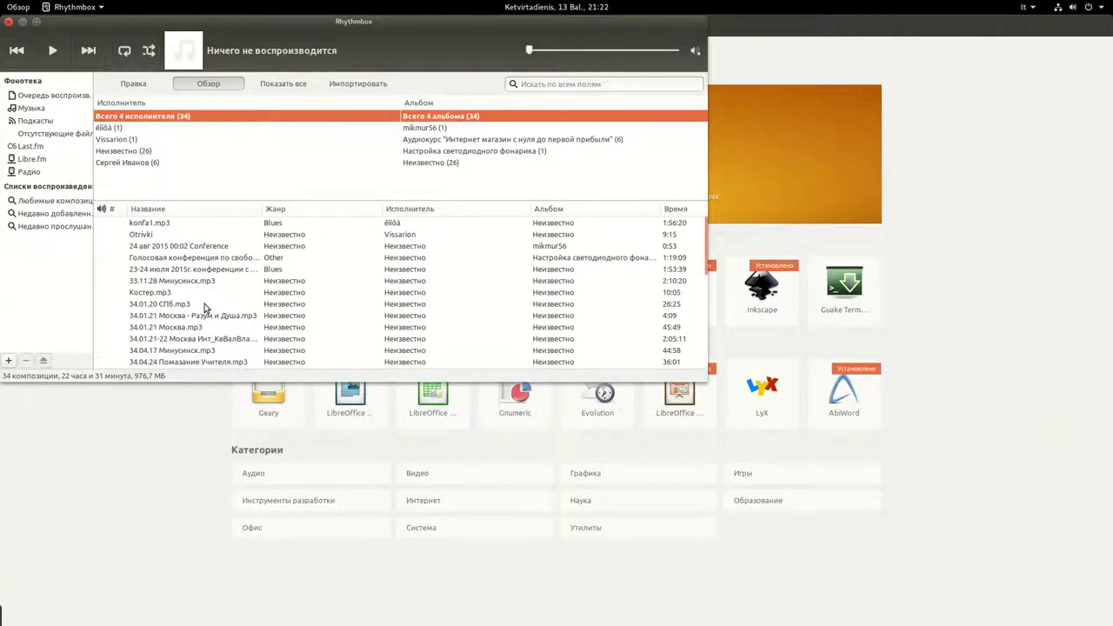
pyautogui.moveTo(216, 29); pyautogui.dragTo(276, 85)
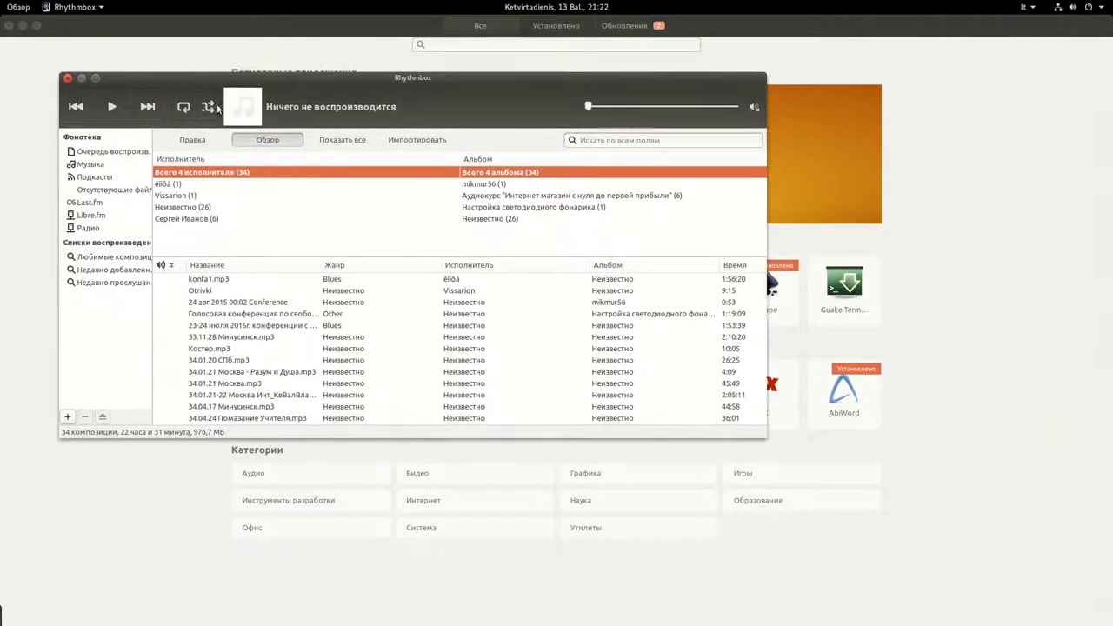
pyautogui.scroll(-3, 267, 363)
pyautogui.scroll(-3, 279, 361)
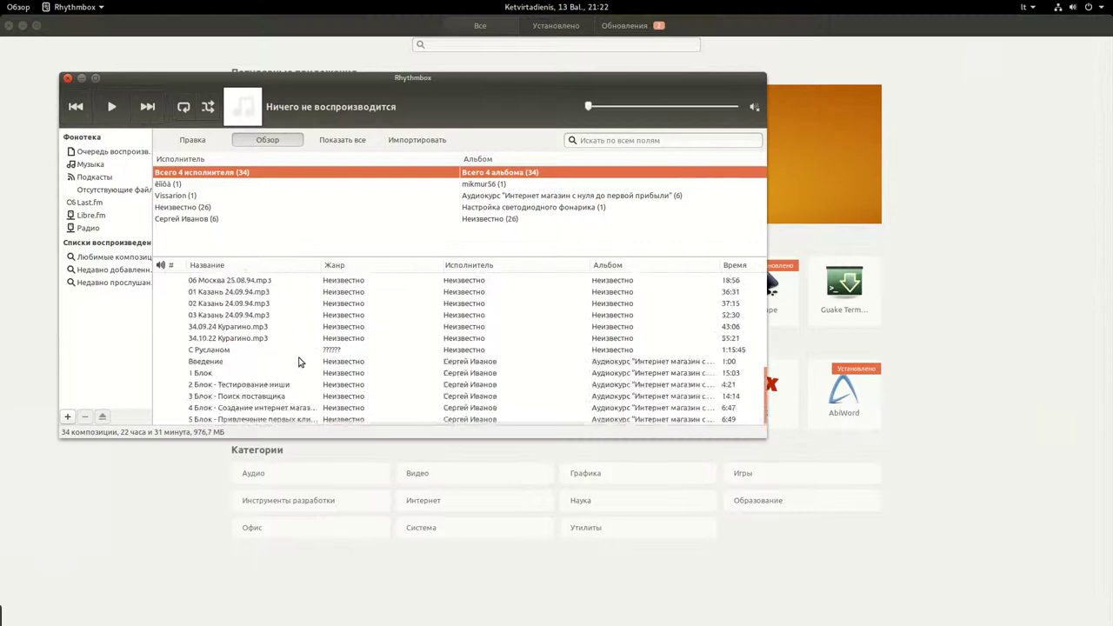
pyautogui.scroll(6, 278, 355)
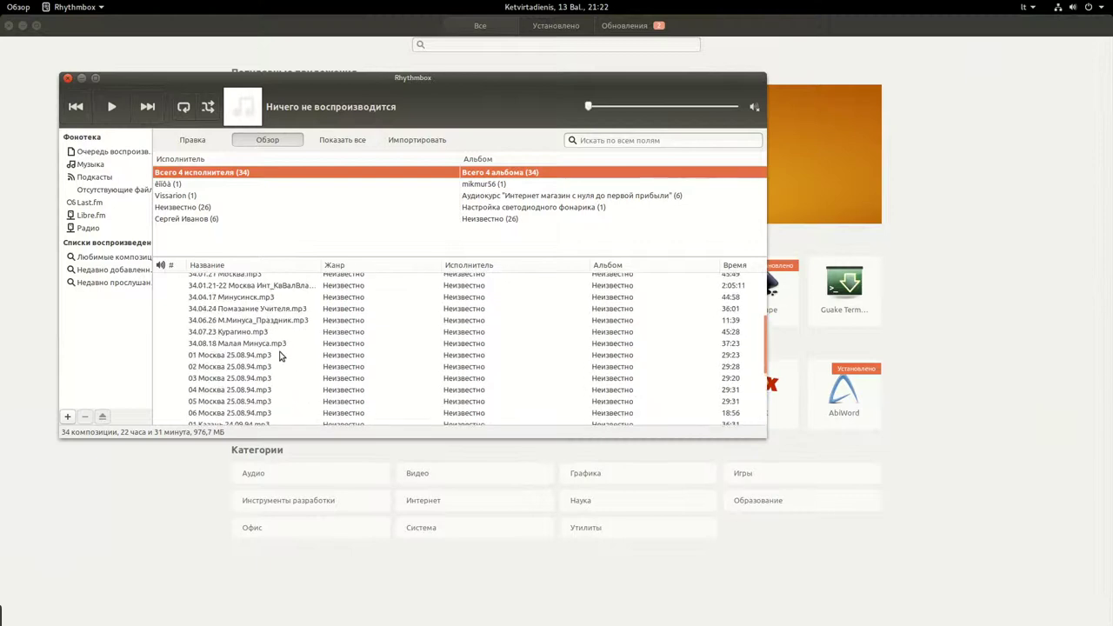
pyautogui.click(67, 78)
# - Remove Evolution from the dash favourites and view the Firefox launcher's options without choosing any
pyautogui.click(19, 8)
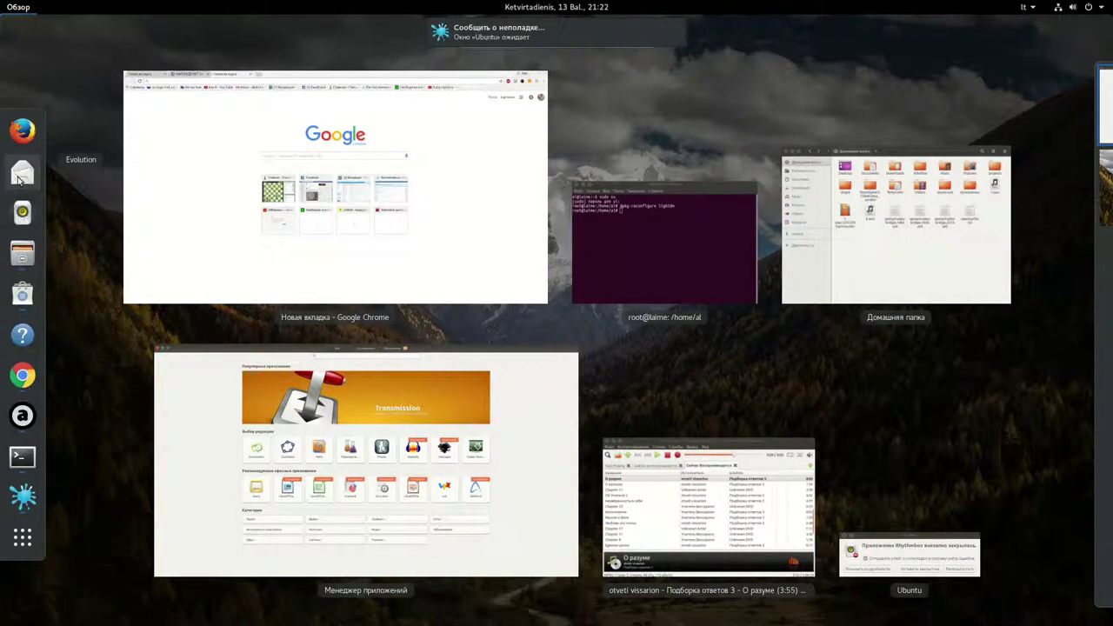
pyautogui.rightClick(24, 176)
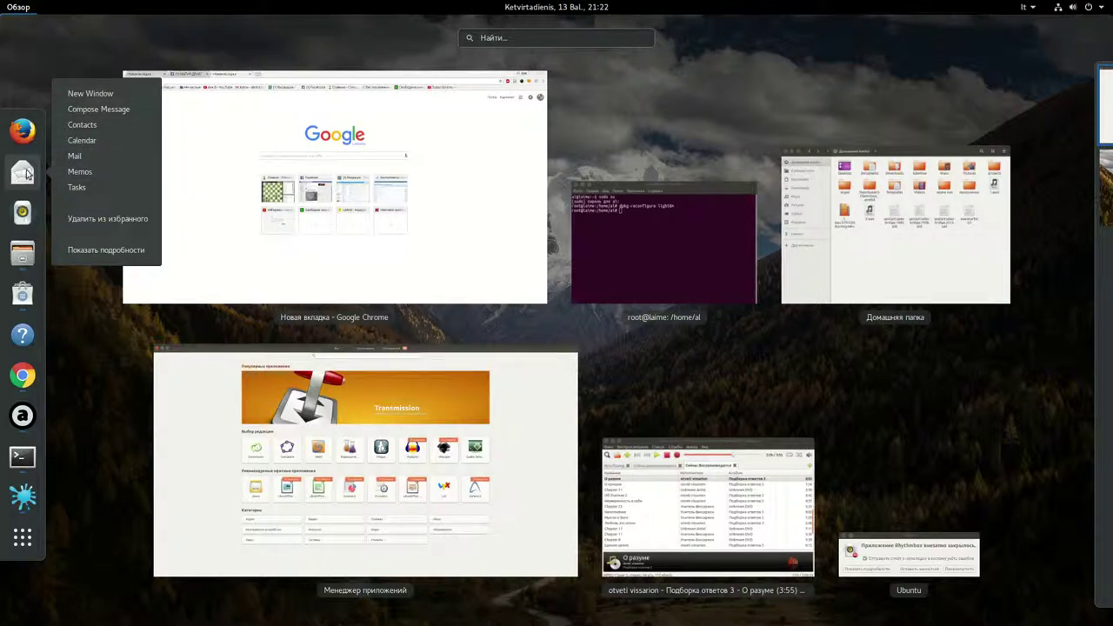
pyautogui.click(98, 218)
pyautogui.rightClick(38, 121)
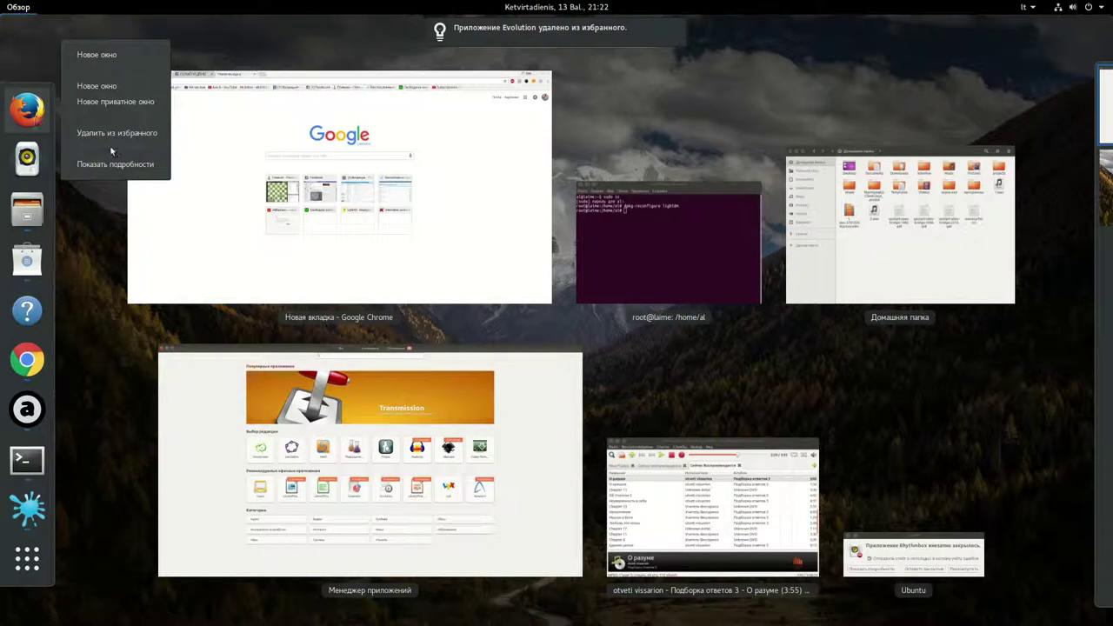
pyautogui.click(79, 193)
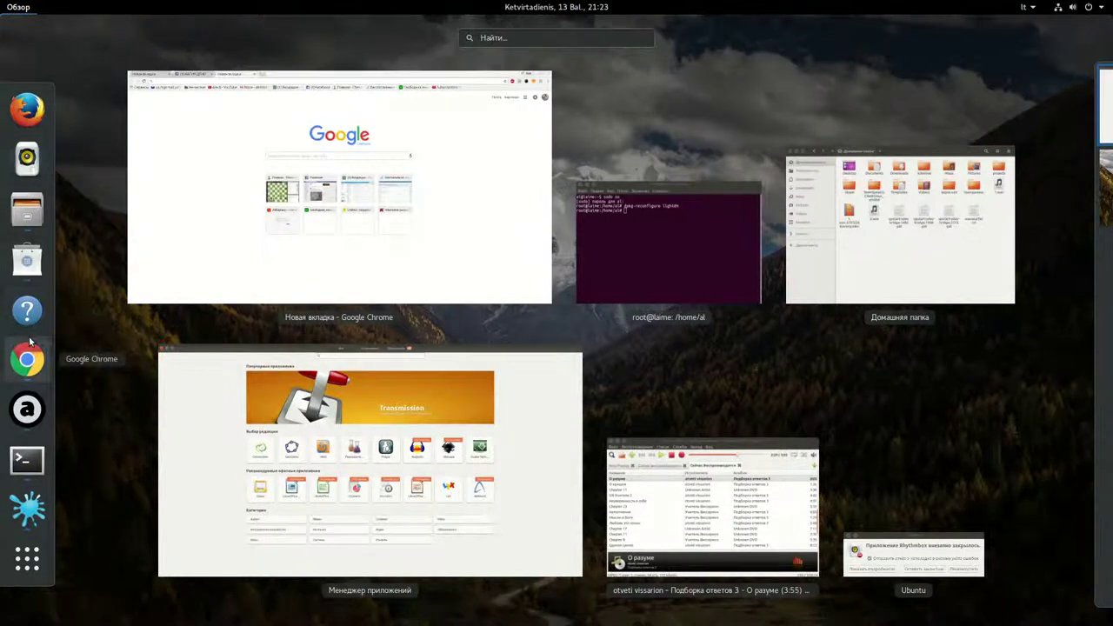
# - Open the GNOME Help window from the dash, look through its topic list and close it
pyautogui.click(27, 310)
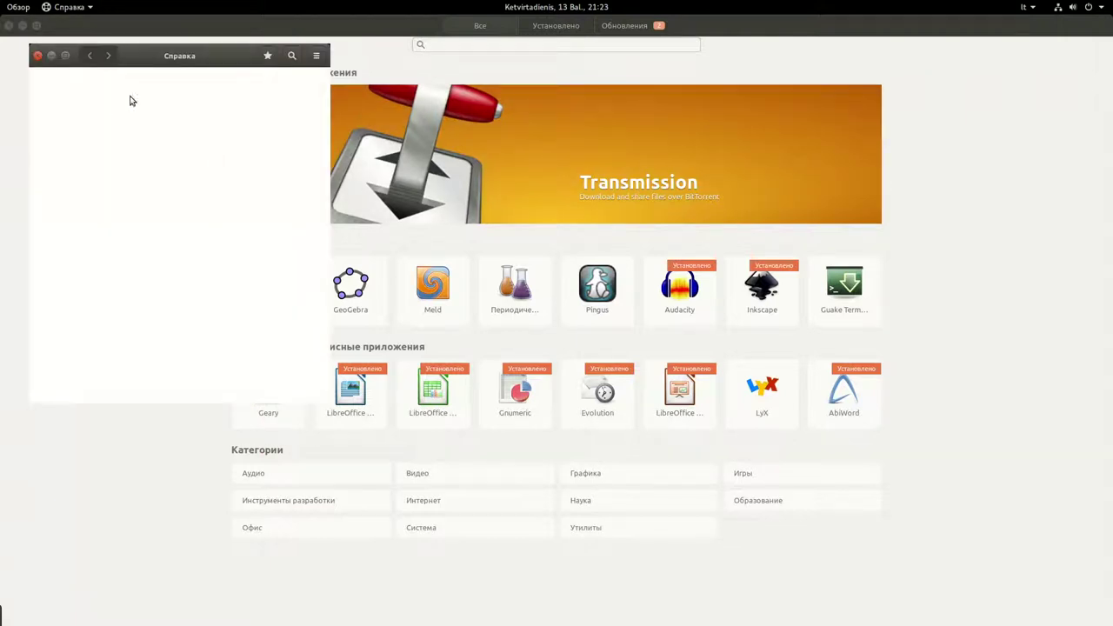
pyautogui.moveTo(180, 62)
pyautogui.mouseDown()
pyautogui.moveTo(211, 80)
pyautogui.moveTo(250, 140)
pyautogui.mouseUp()
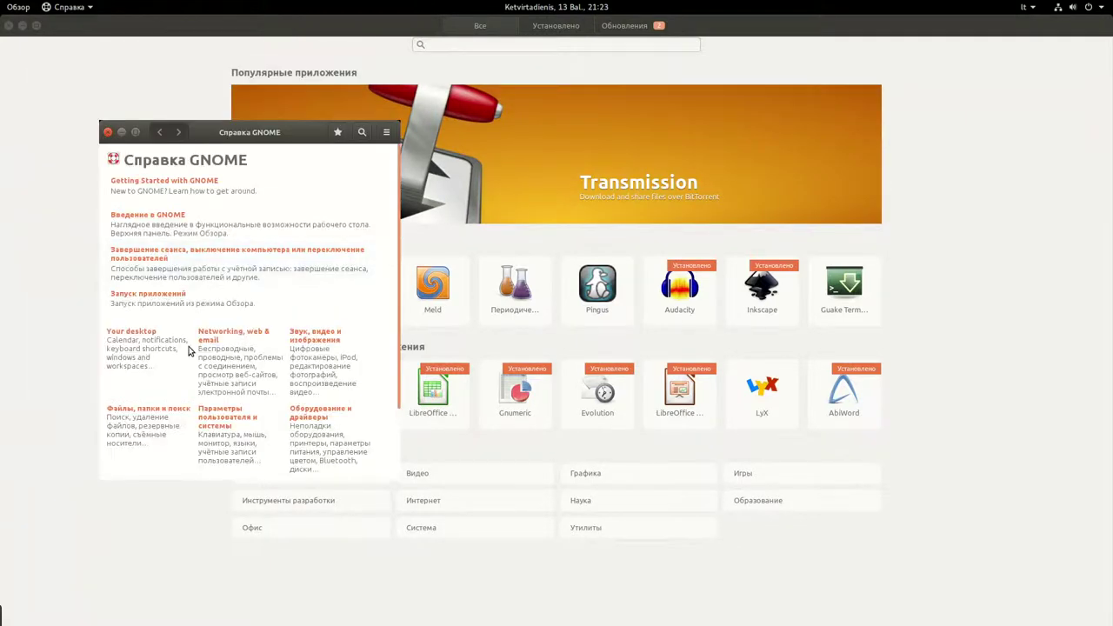
pyautogui.scroll(-2, 249, 316)
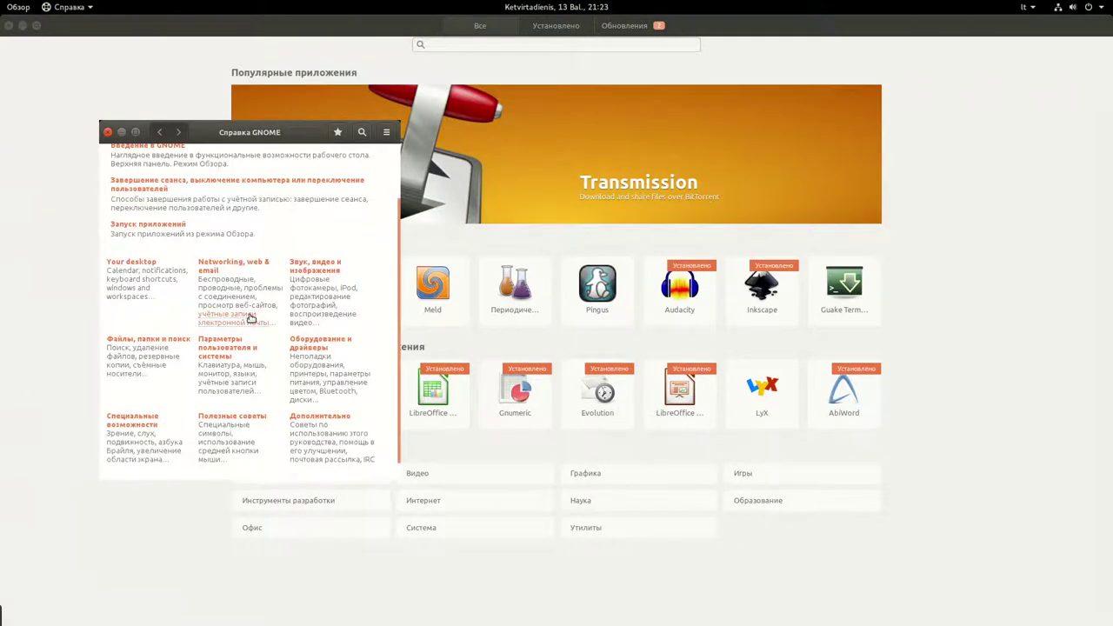
pyautogui.click(110, 132)
# - Bring up the pending Rhythmbox crash report and choose to leave the application closed
pyautogui.moveTo(9, 38)
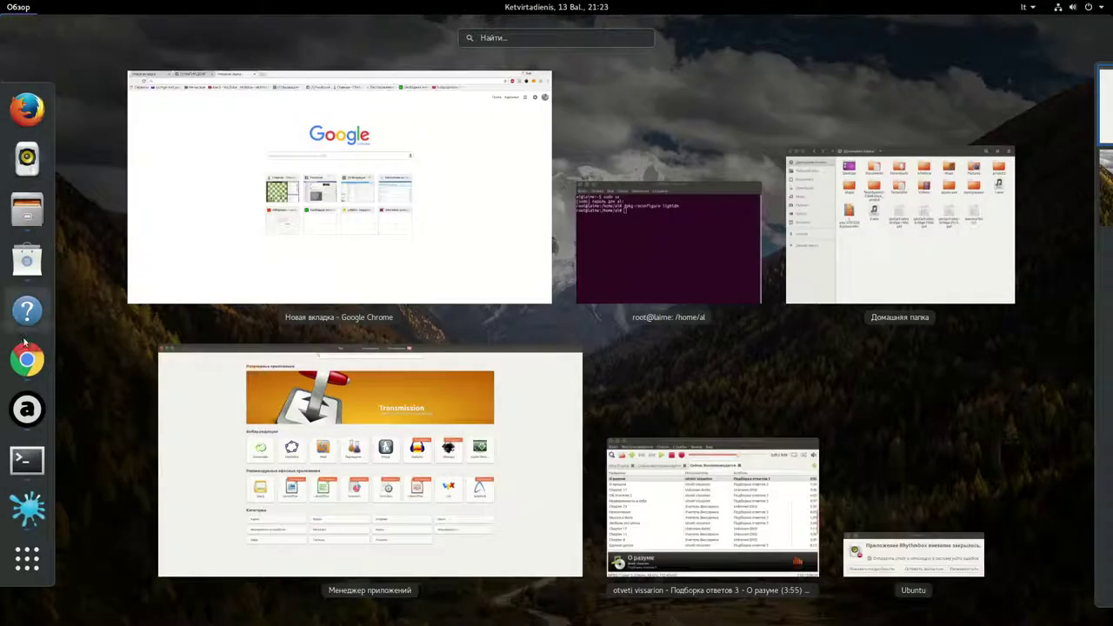
pyautogui.click(27, 513)
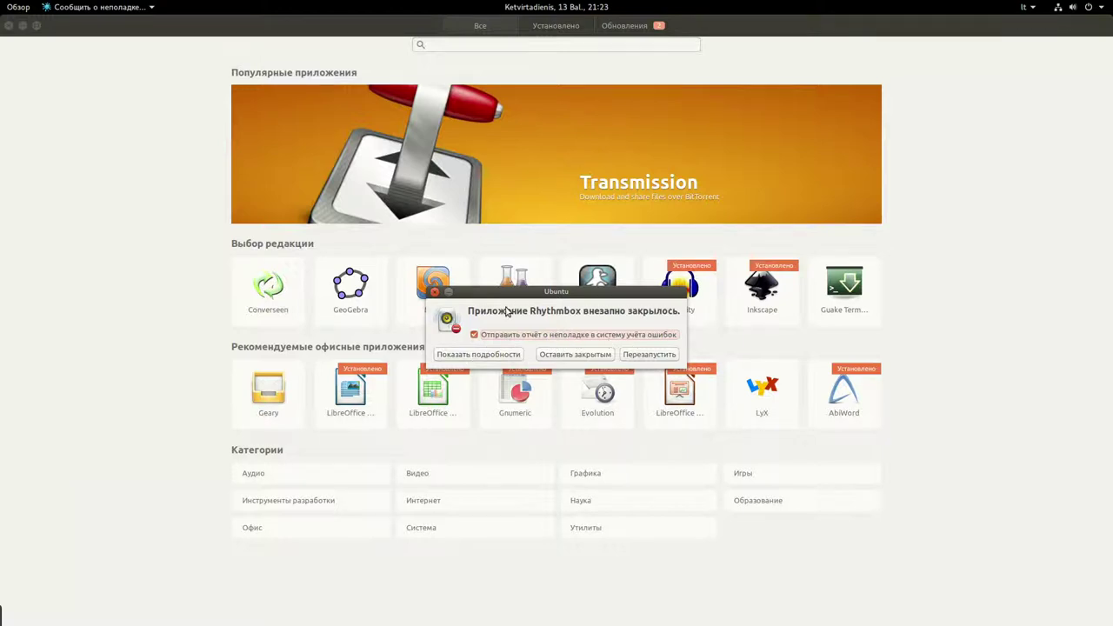
pyautogui.moveTo(541, 301); pyautogui.dragTo(342, 247)
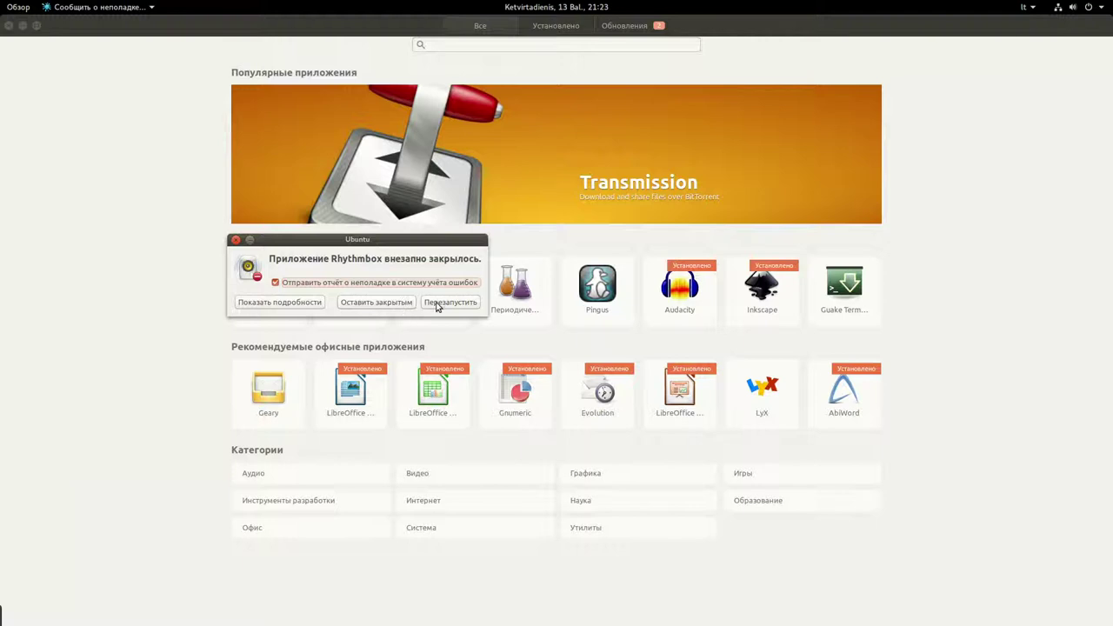
pyautogui.click(374, 302)
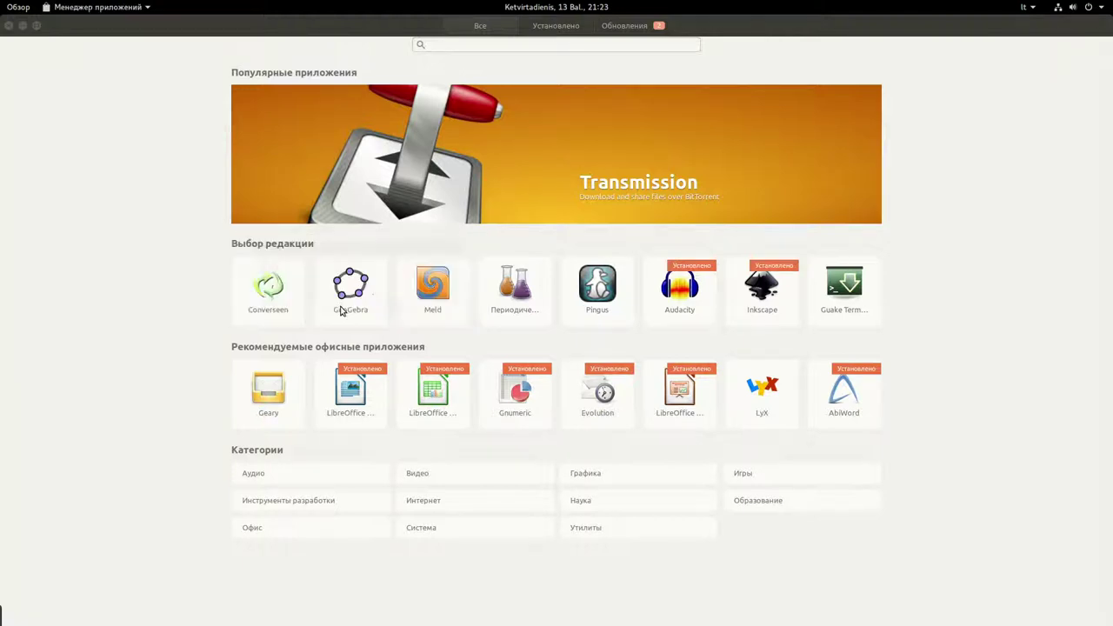
# - Browse the grid of installed applications and launch Galculator from its first page
pyautogui.moveTo(1, 0)
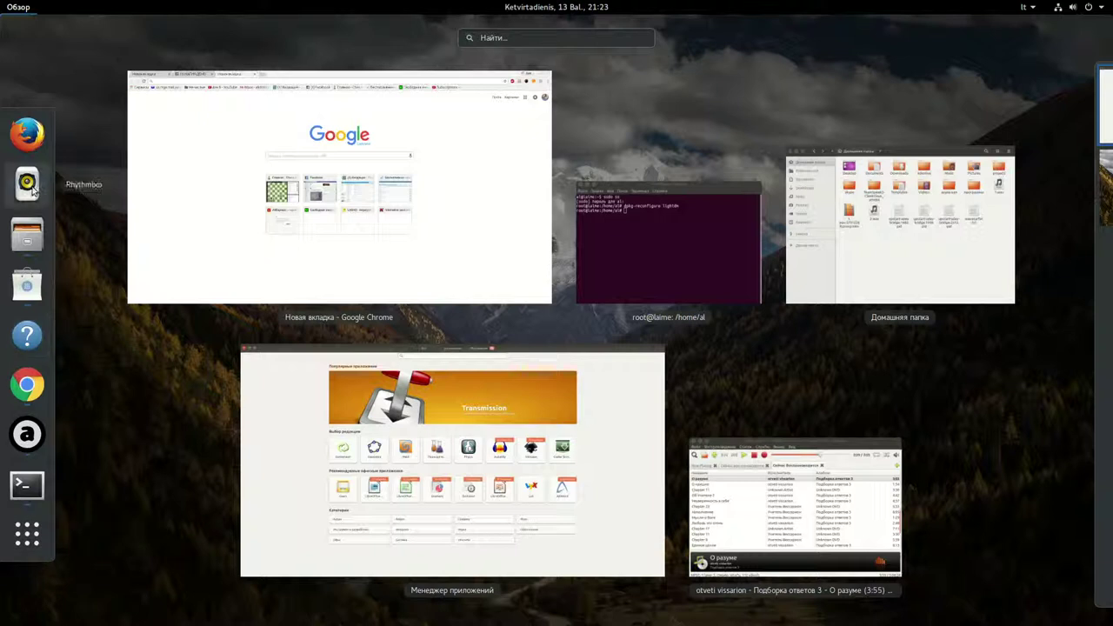
pyautogui.click(26, 535)
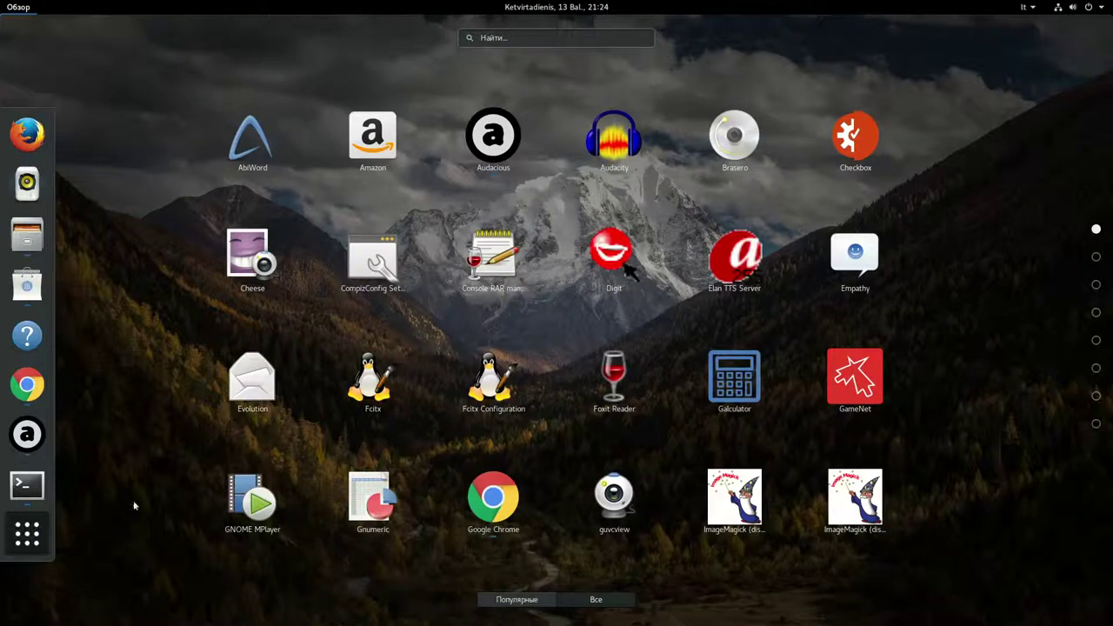
pyautogui.scroll(-1, 658, 401)
pyautogui.scroll(-1, 658, 401)
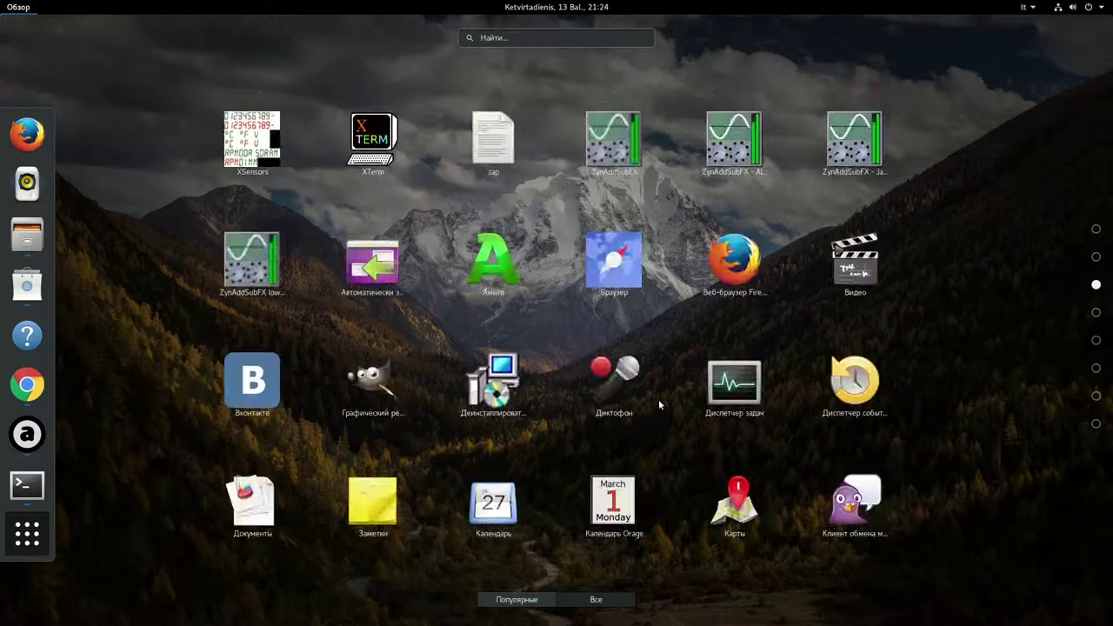
pyautogui.scroll(2, 658, 399)
pyautogui.press('Right')
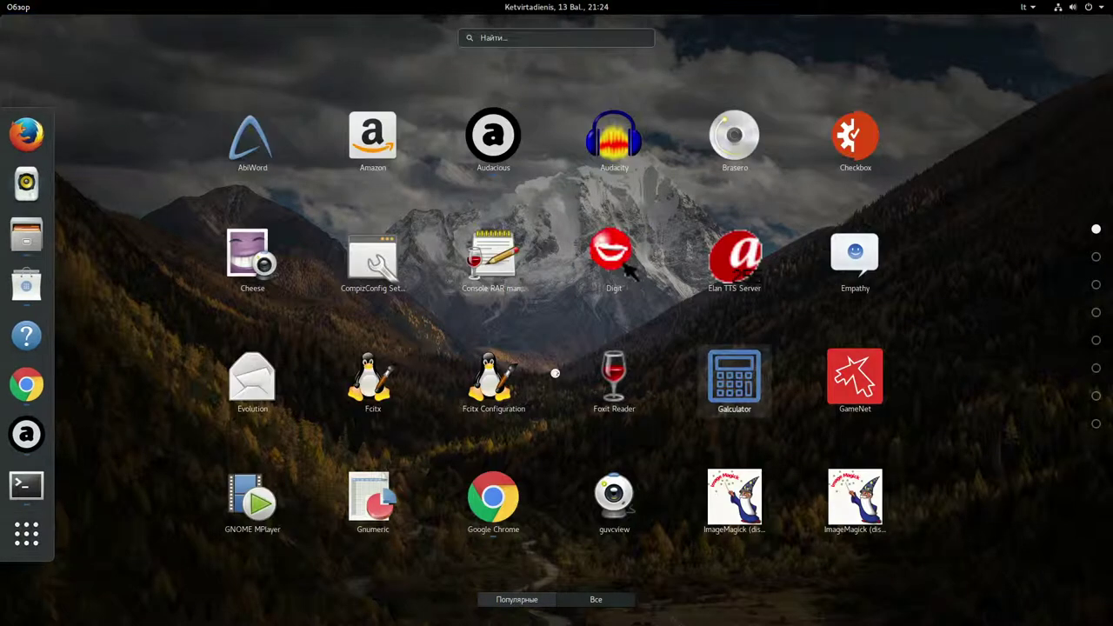
pyautogui.press('Return')
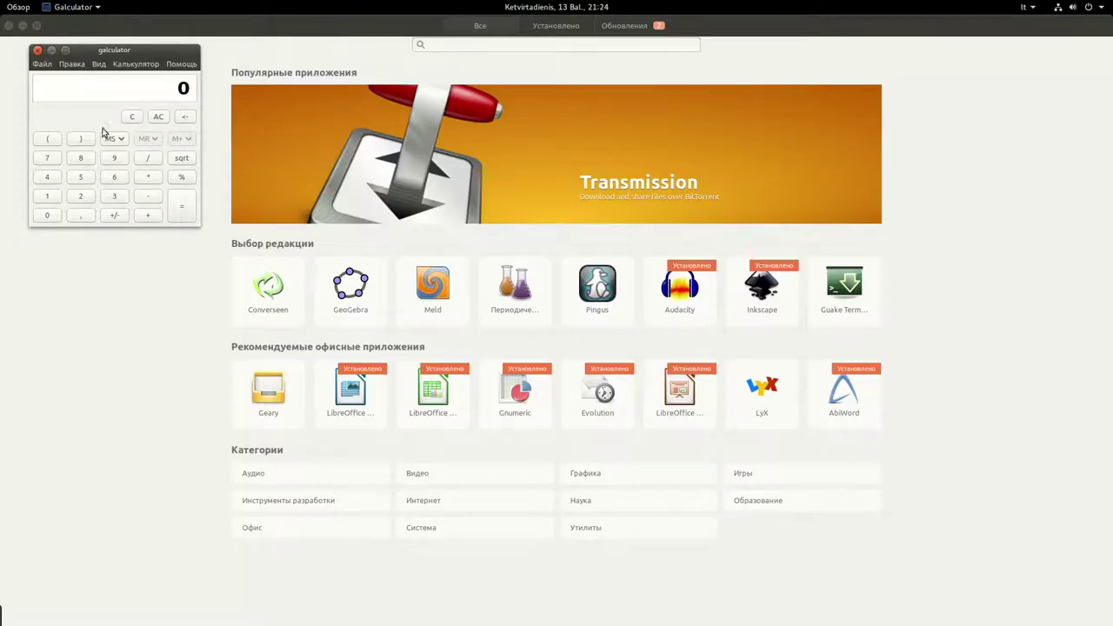
# - Calculate 56 * 6 in Galculator and close the calculator
pyautogui.click(81, 177)
pyautogui.click(114, 177)
pyautogui.click(148, 176)
pyautogui.click(120, 180)
pyautogui.click(181, 206)
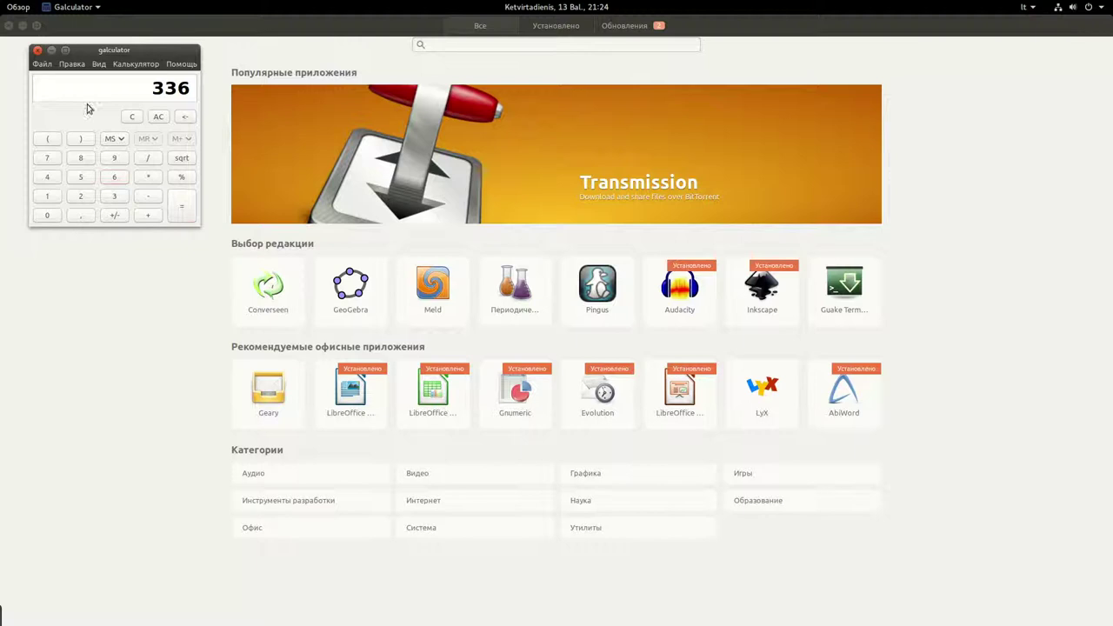
pyautogui.click(37, 49)
# - Reopen the installed applications grid and examine its pages from the first to the last and back
pyautogui.press('super')
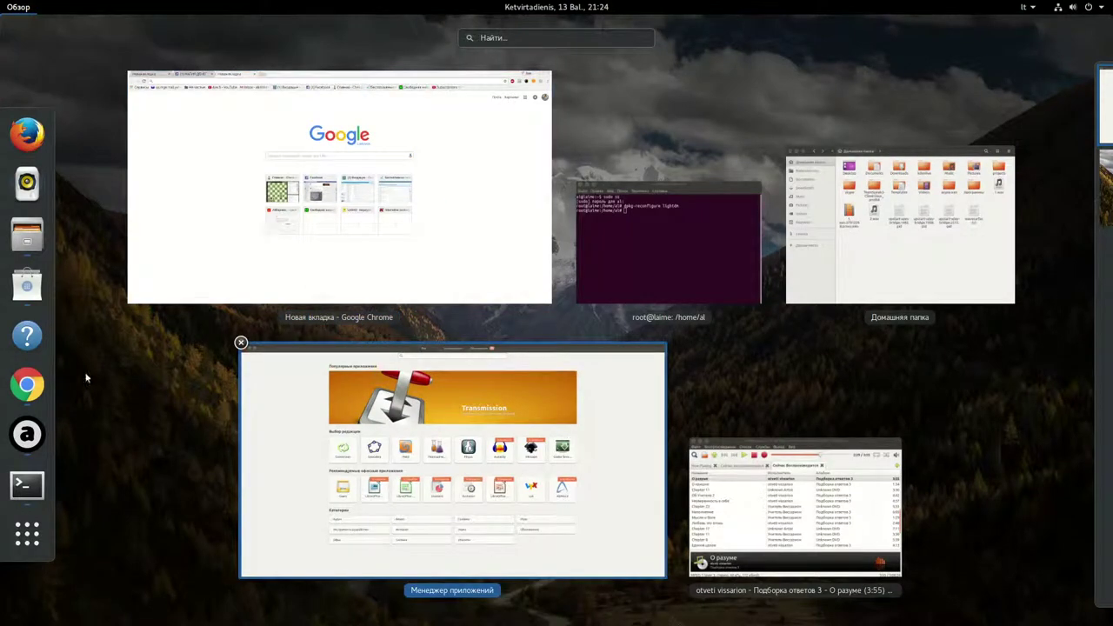
pyautogui.click(27, 533)
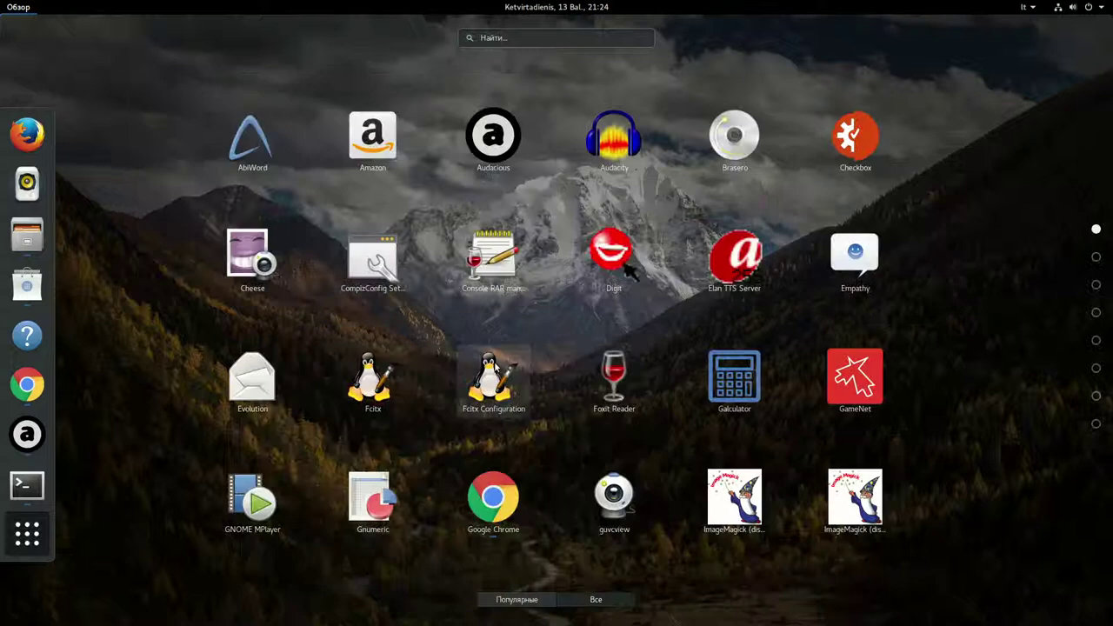
pyautogui.scroll(-3, 576, 329)
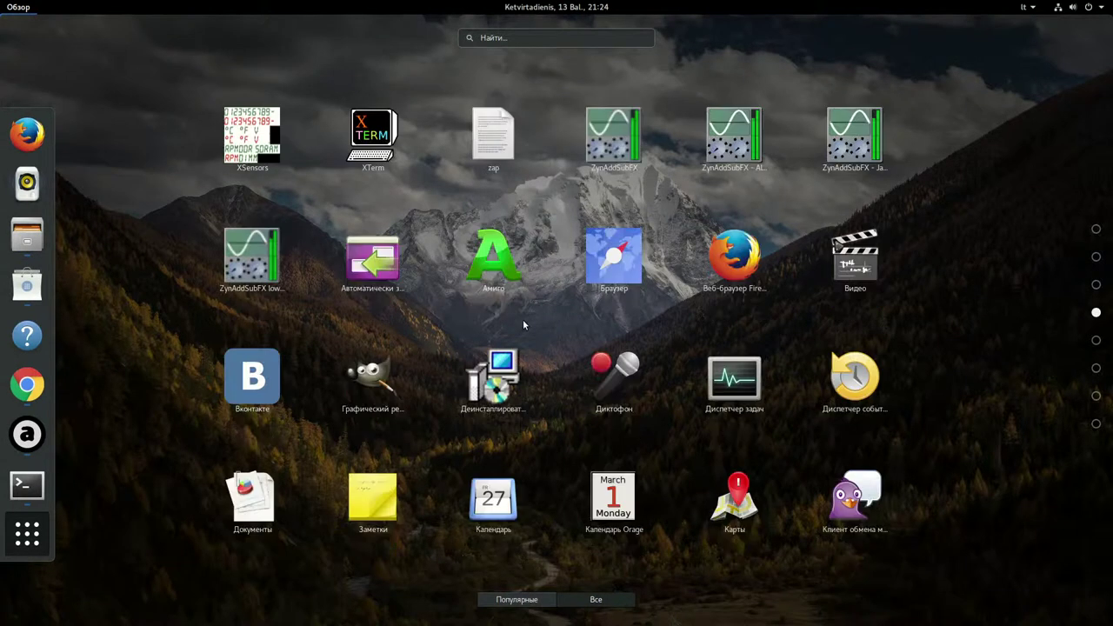
pyautogui.scroll(-3, 451, 349)
pyautogui.scroll(-1, 451, 349)
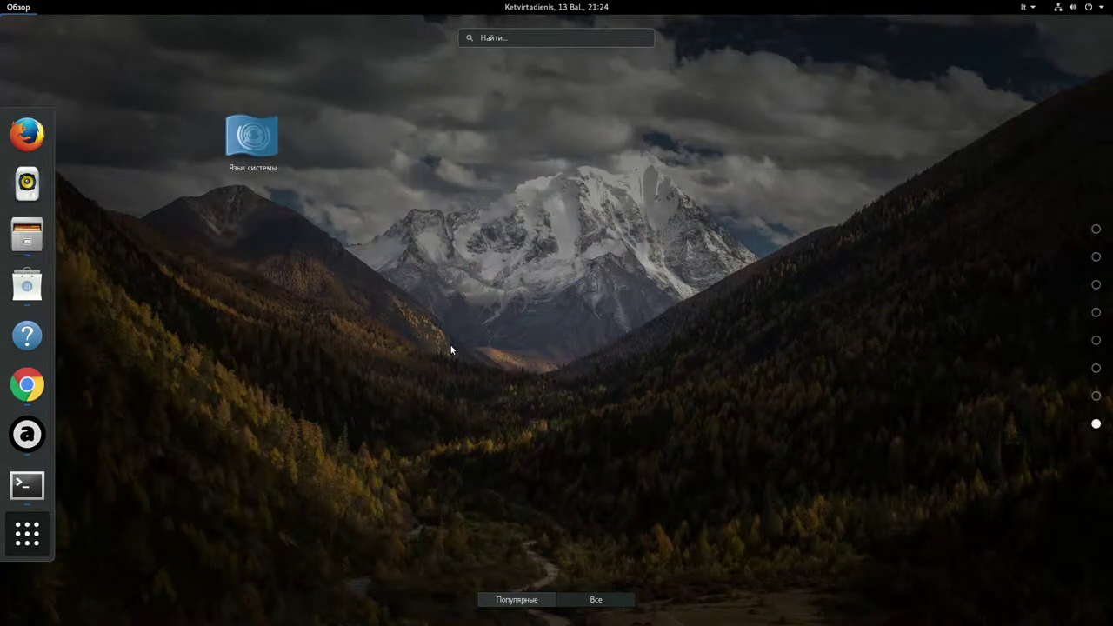
pyautogui.scroll(4, 451, 349)
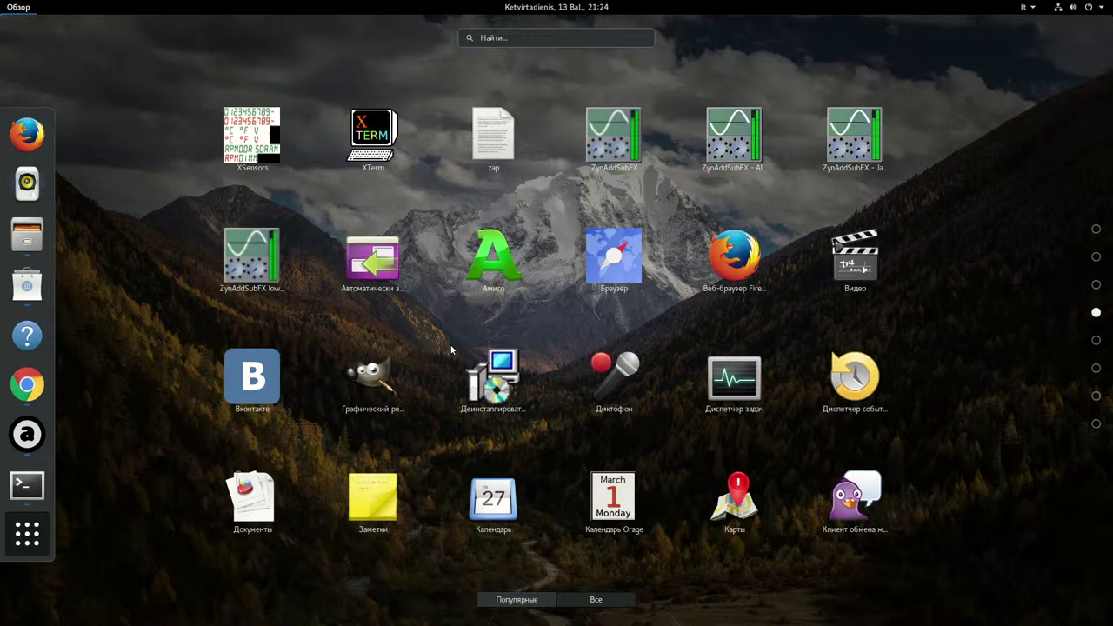
pyautogui.scroll(3, 451, 350)
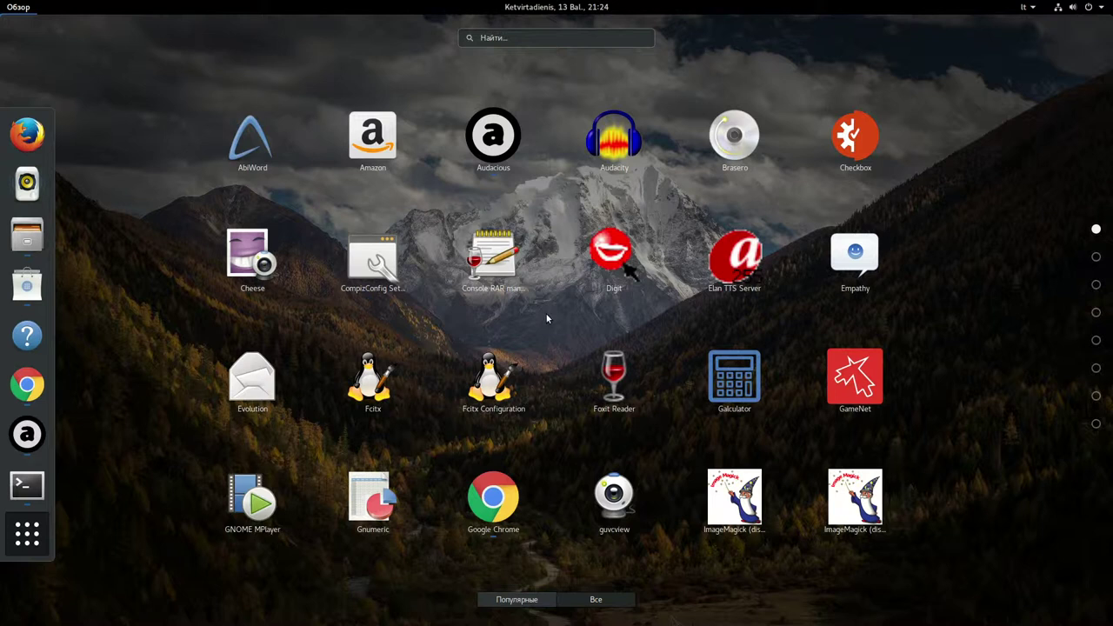
pyautogui.scroll(-2, 545, 323)
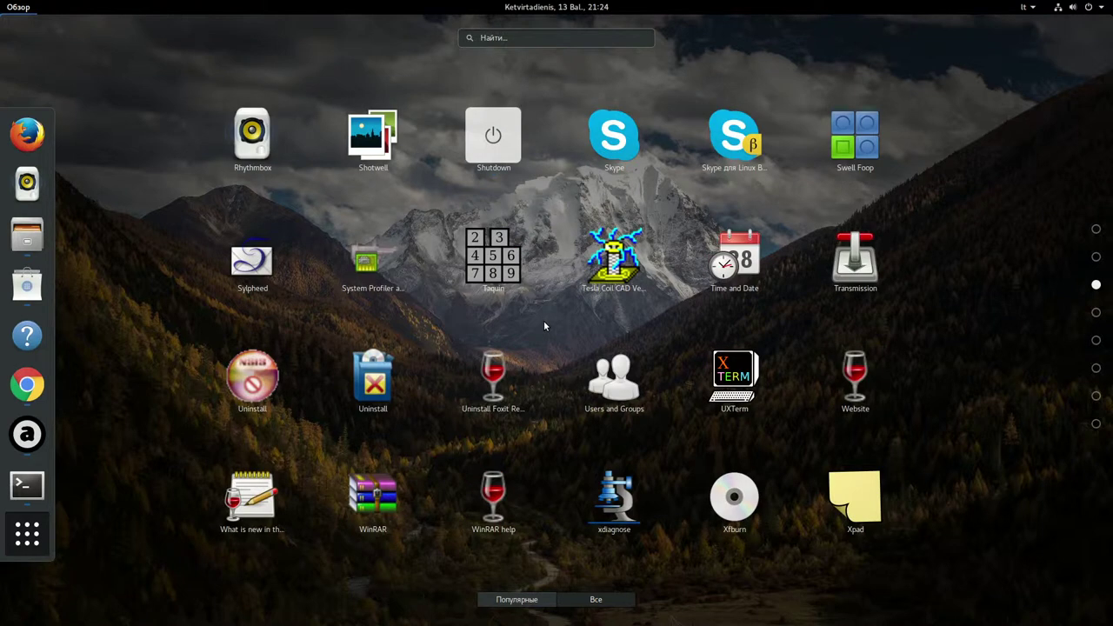
pyautogui.scroll(-2, 544, 325)
pyautogui.scroll(4, 544, 325)
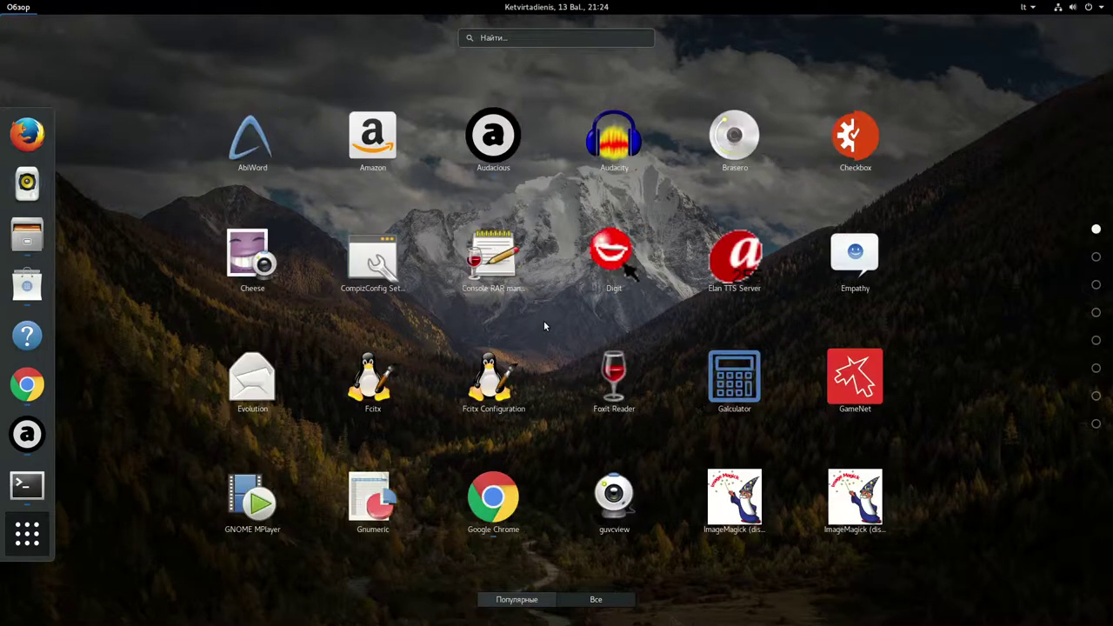
pyautogui.scroll(-1, 542, 328)
pyautogui.scroll(-4, 522, 334)
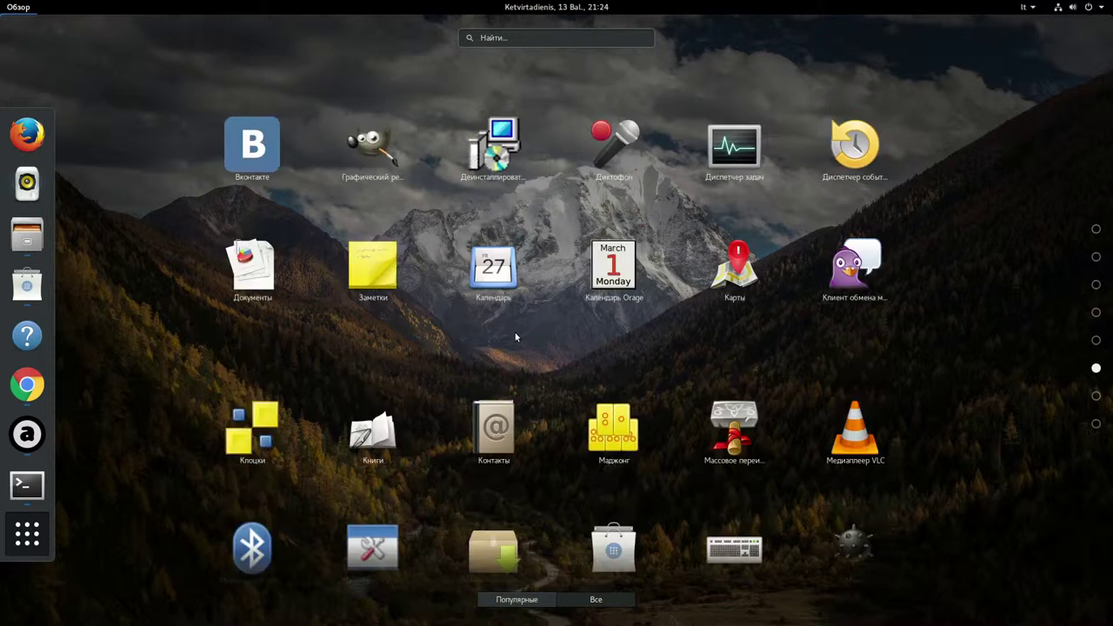
pyautogui.scroll(4, 515, 337)
pyautogui.scroll(1, 514, 337)
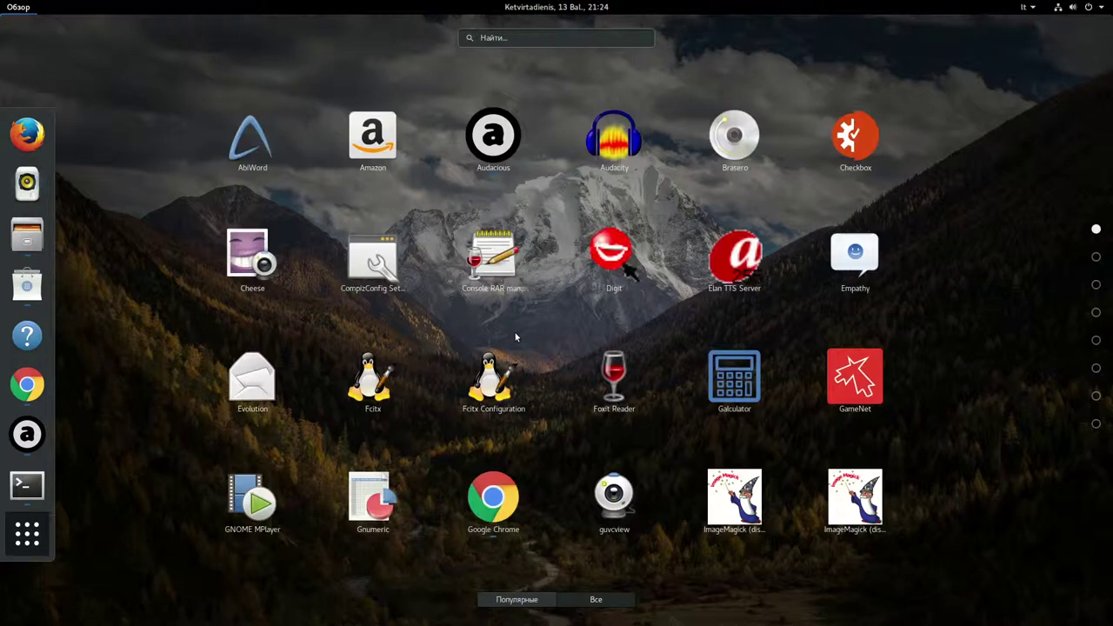
# - Launch System Profiler and Benchmark from the third page of the applications grid
pyautogui.scroll(-3, 515, 337)
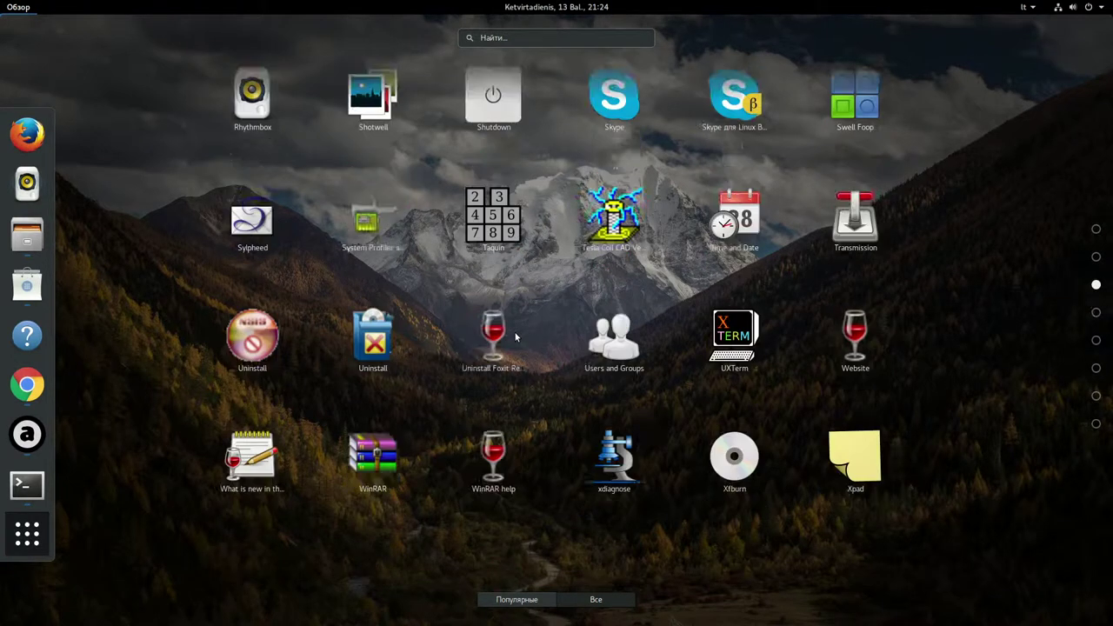
pyautogui.scroll(1, 515, 337)
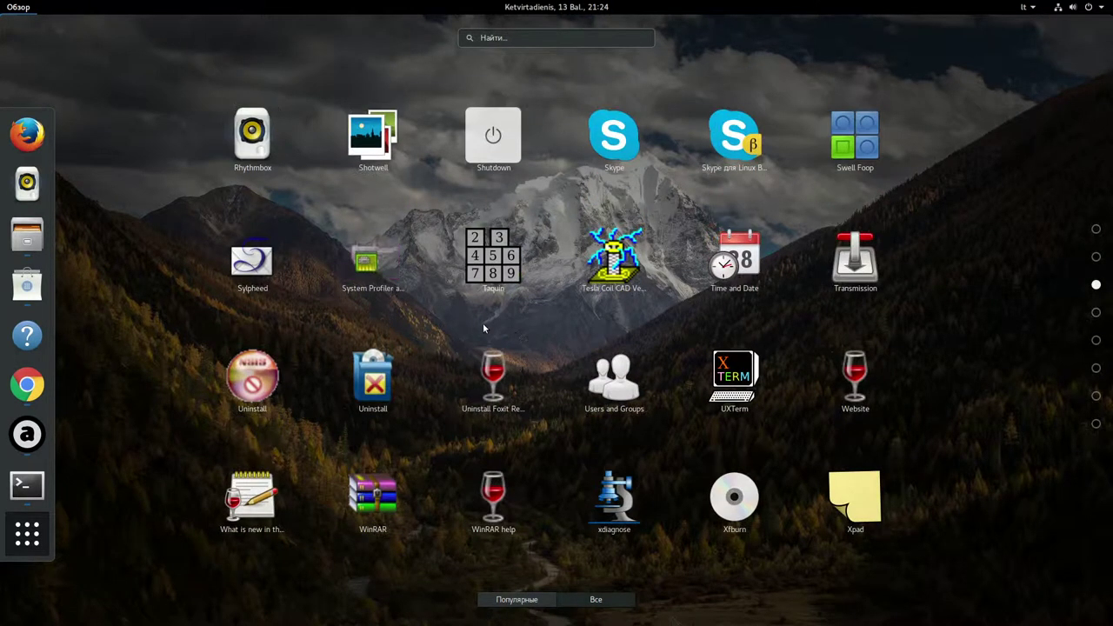
pyautogui.click(372, 270)
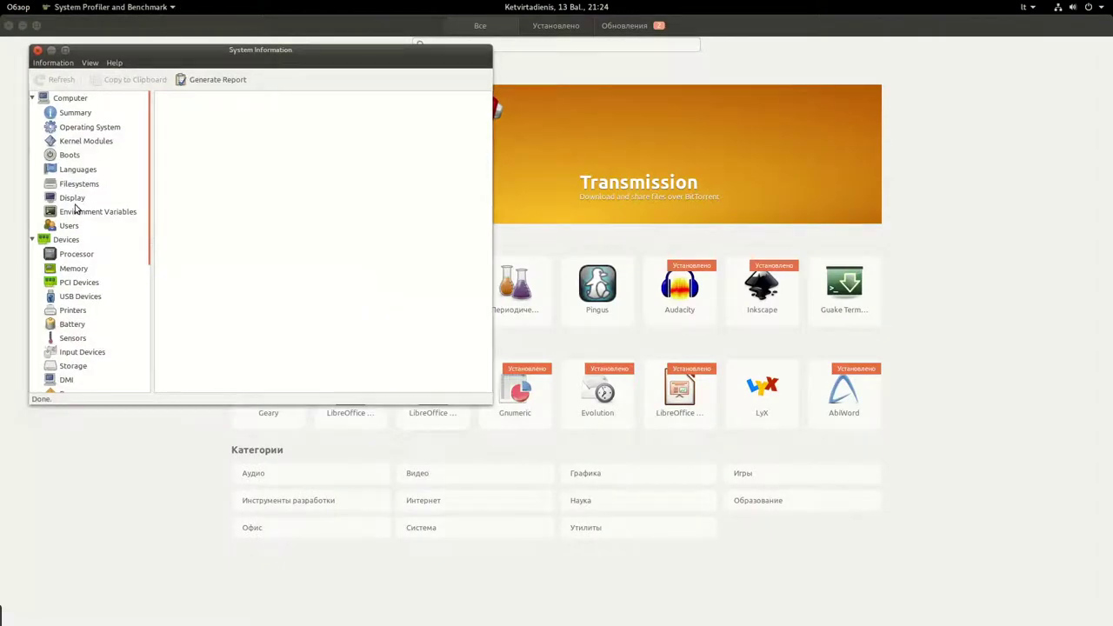
# - Show the Memory details under Devices in System Information and enlarge the window to fit more rows
pyautogui.click(67, 100)
pyautogui.moveTo(66, 106); pyautogui.dragTo(75, 232)
pyautogui.click(75, 253)
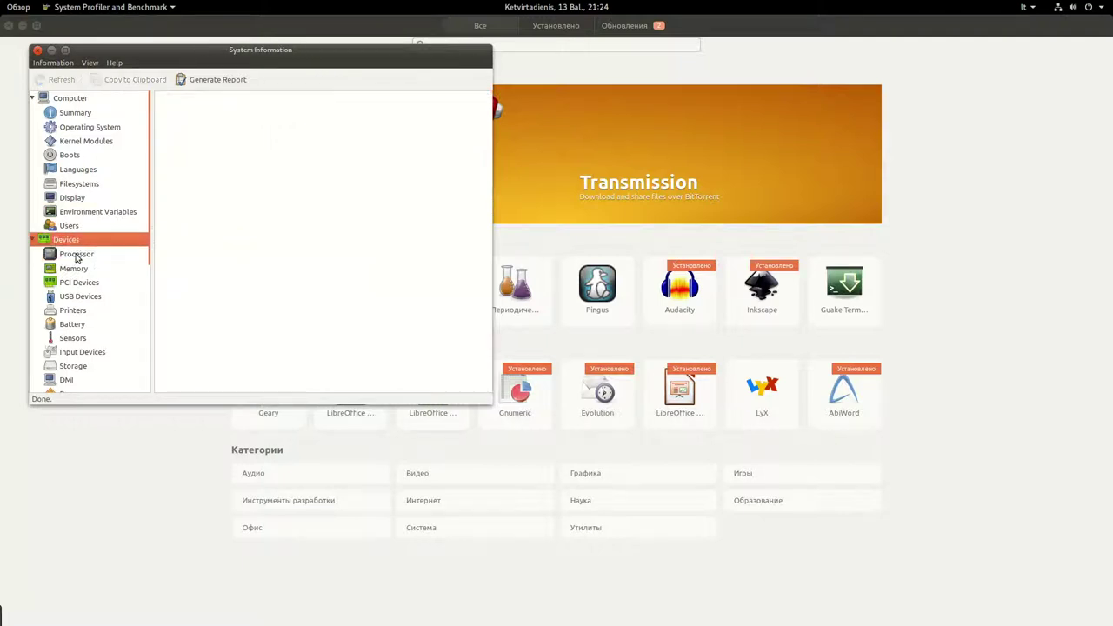
pyautogui.click(77, 268)
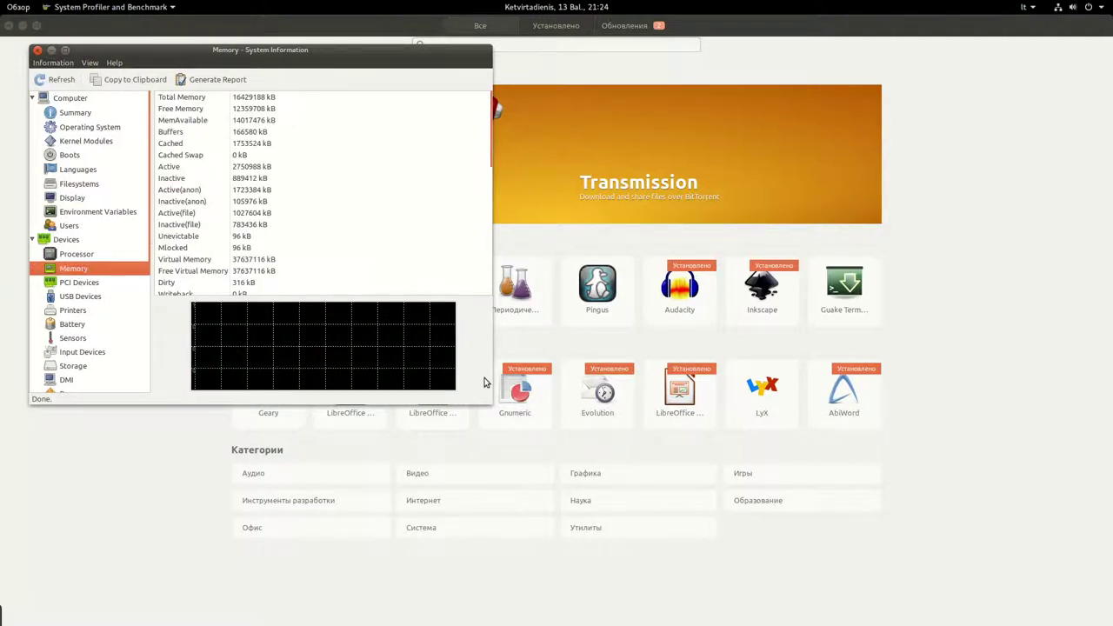
pyautogui.moveTo(489, 401); pyautogui.dragTo(652, 557)
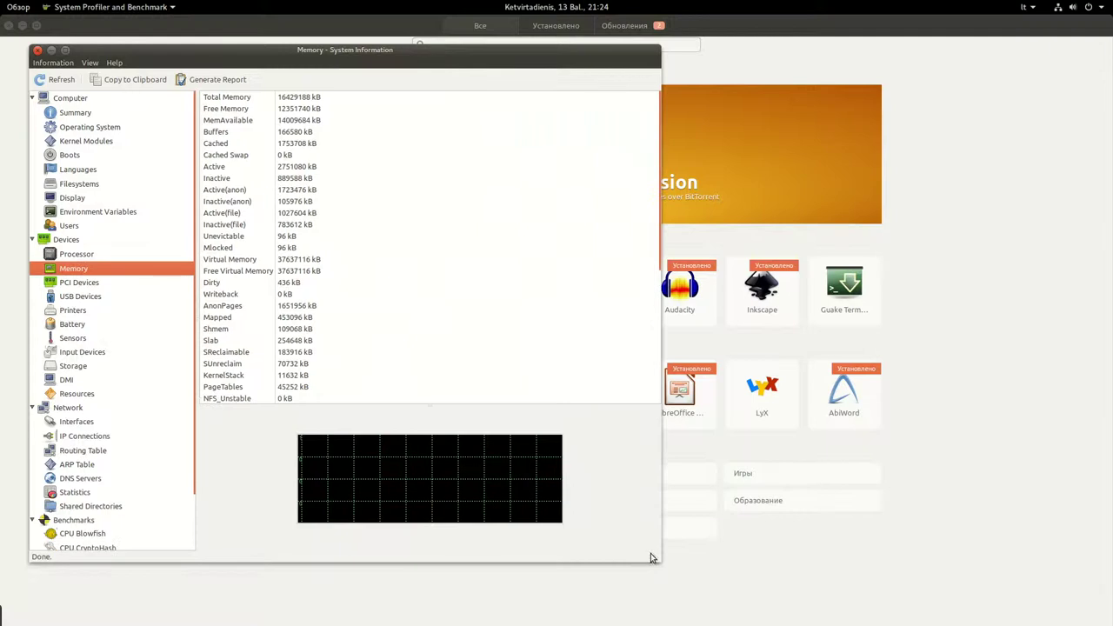
# - Examine the PCI Devices list and the individual processor core entries, and slightly widen the category list
pyautogui.click(110, 286)
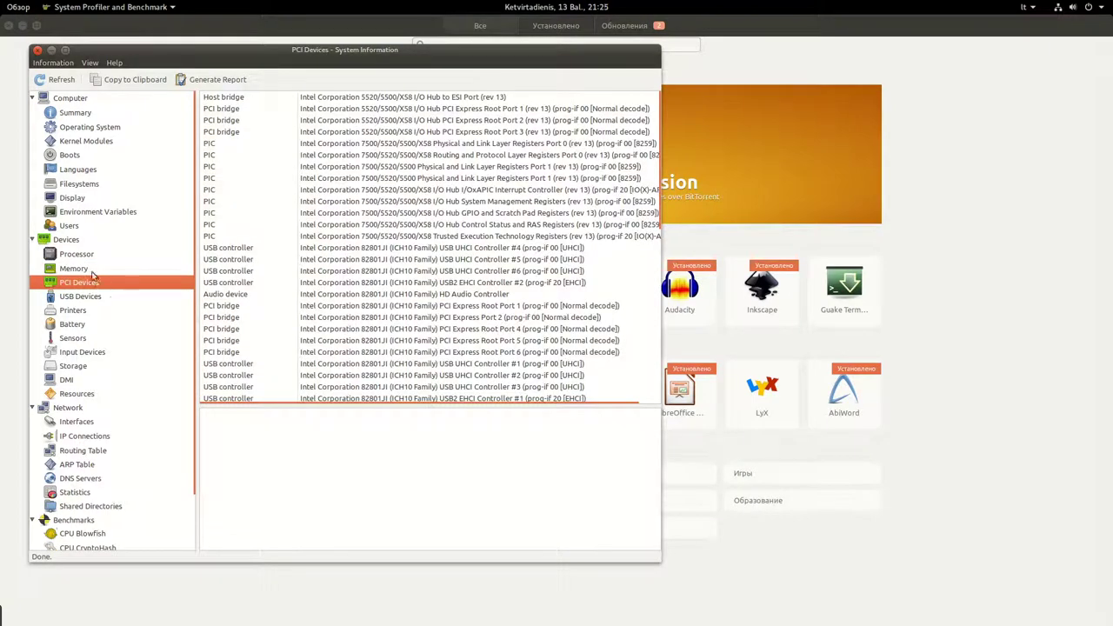
pyautogui.scroll(-5, 333, 269)
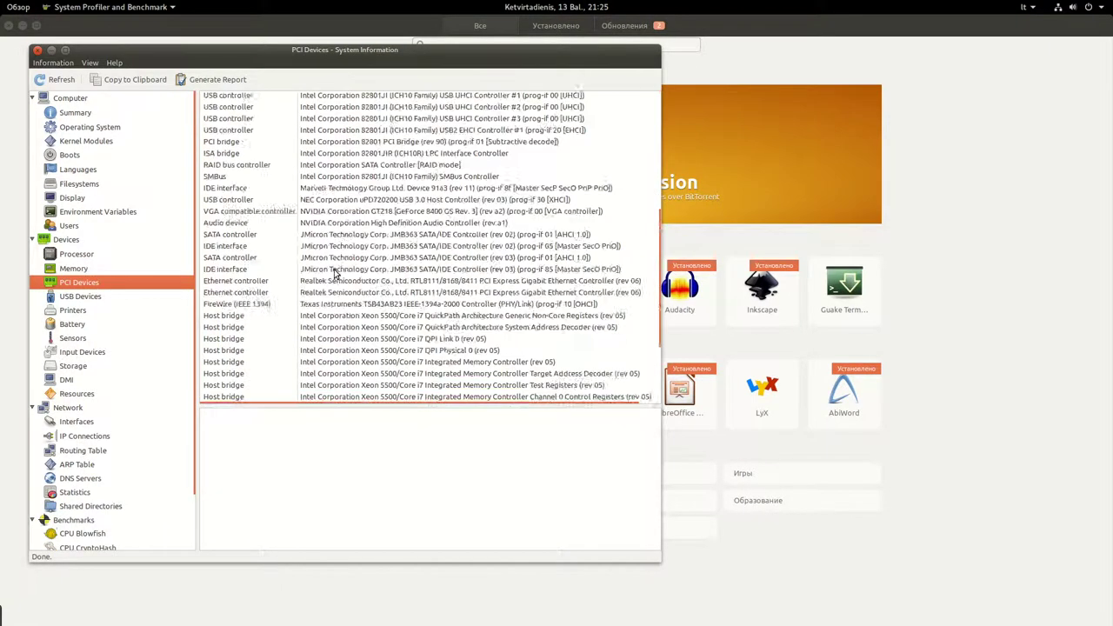
pyautogui.click(91, 269)
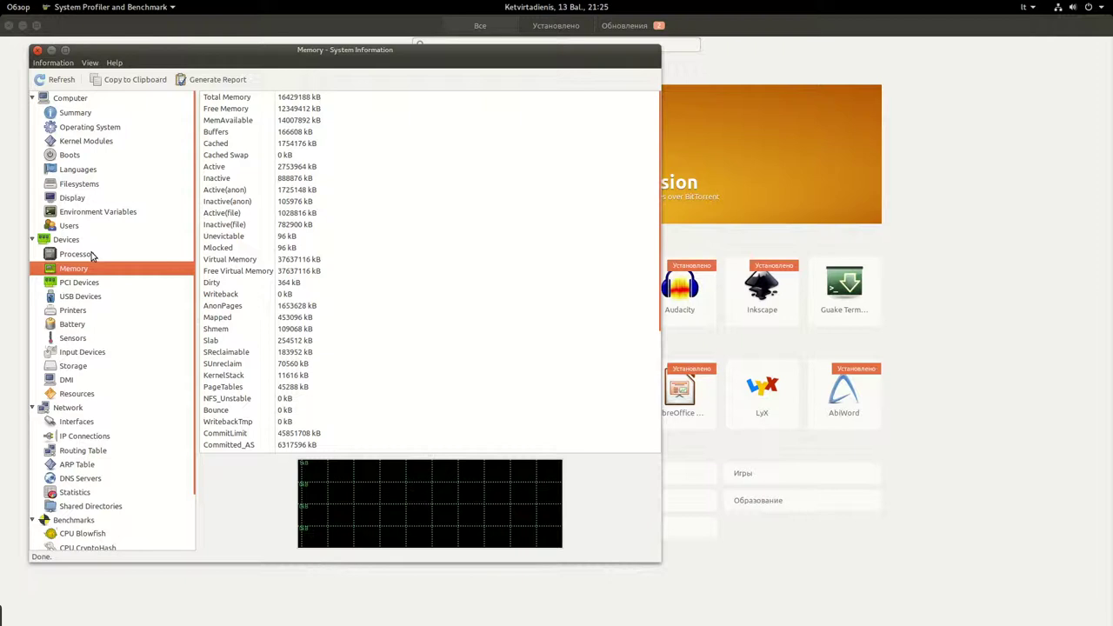
pyautogui.click(87, 254)
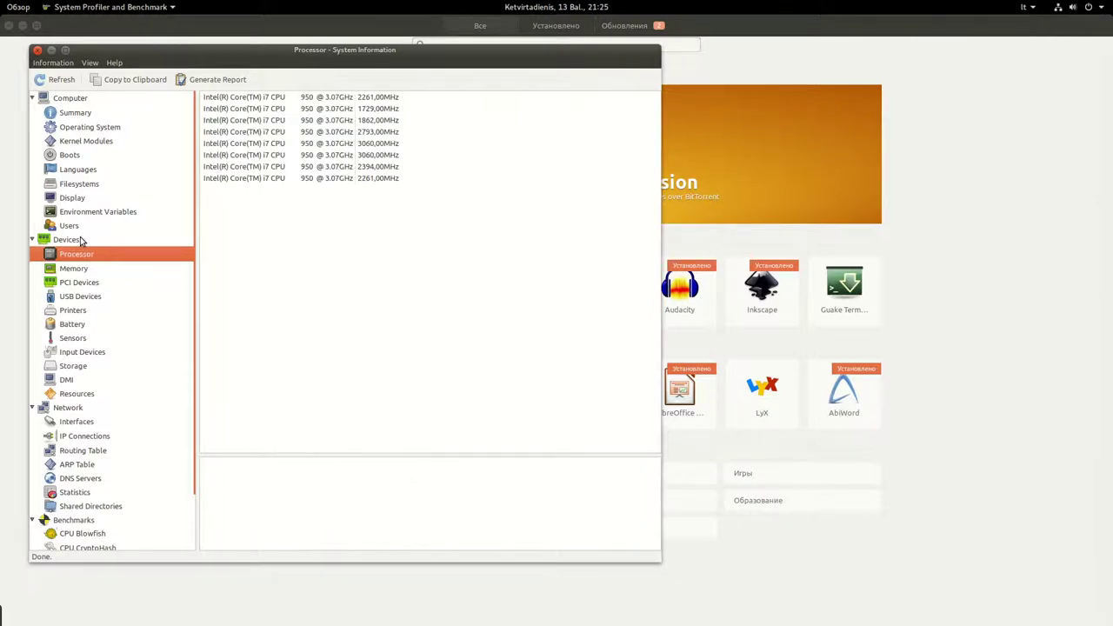
pyautogui.click(374, 107)
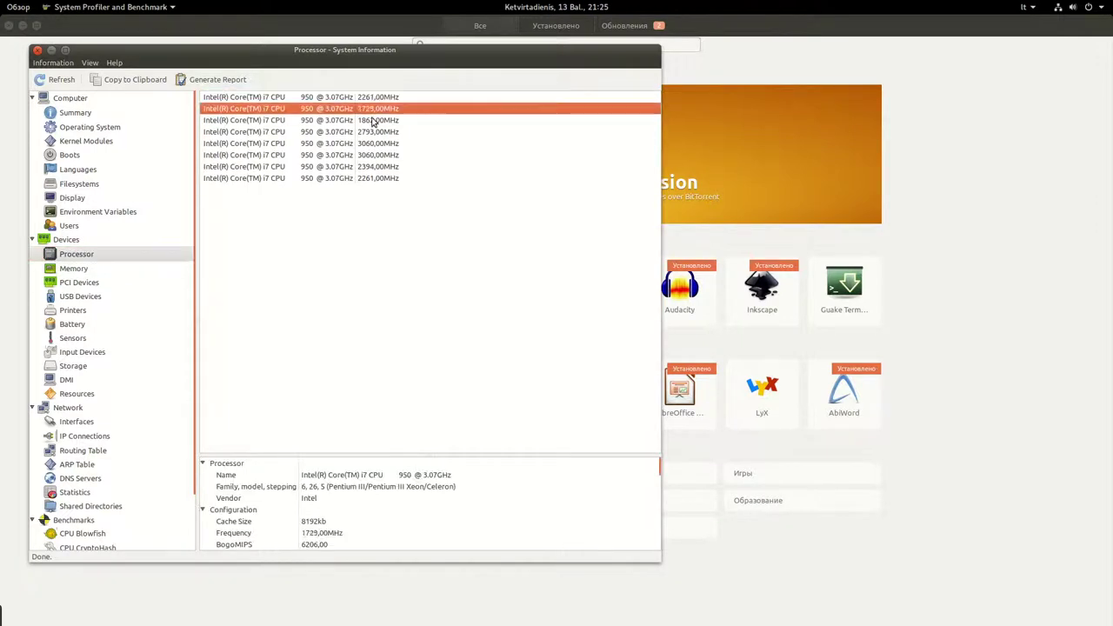
pyautogui.moveTo(372, 121); pyautogui.dragTo(376, 175)
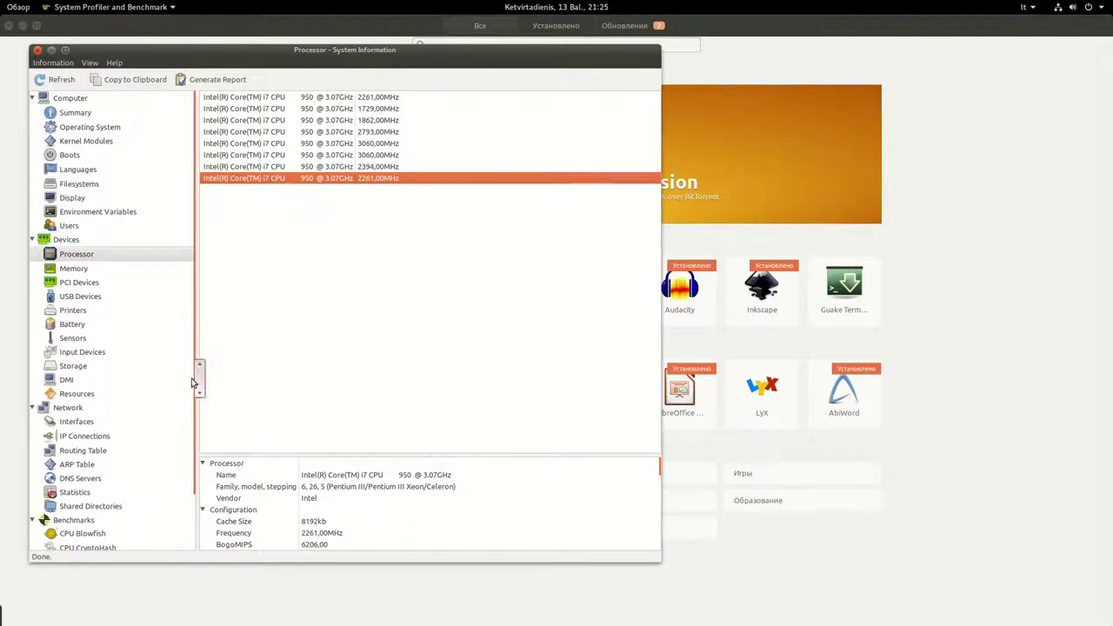
pyautogui.moveTo(194, 383); pyautogui.dragTo(205, 383)
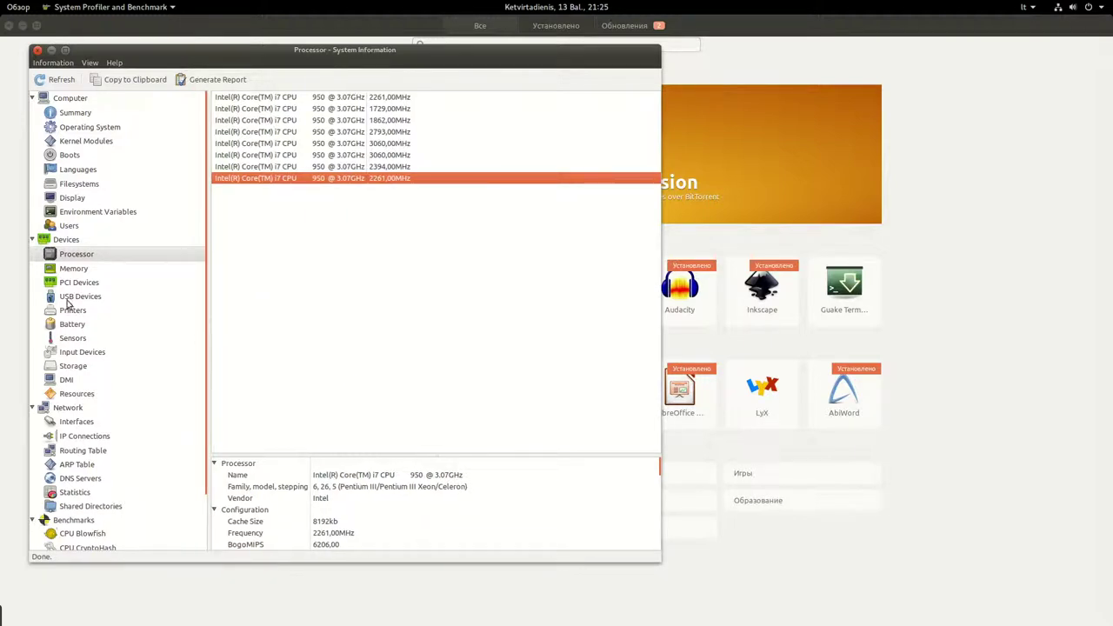
# - Examine the total, free and available memory entries, and check the PCI and USB device lists
pyautogui.click(87, 268)
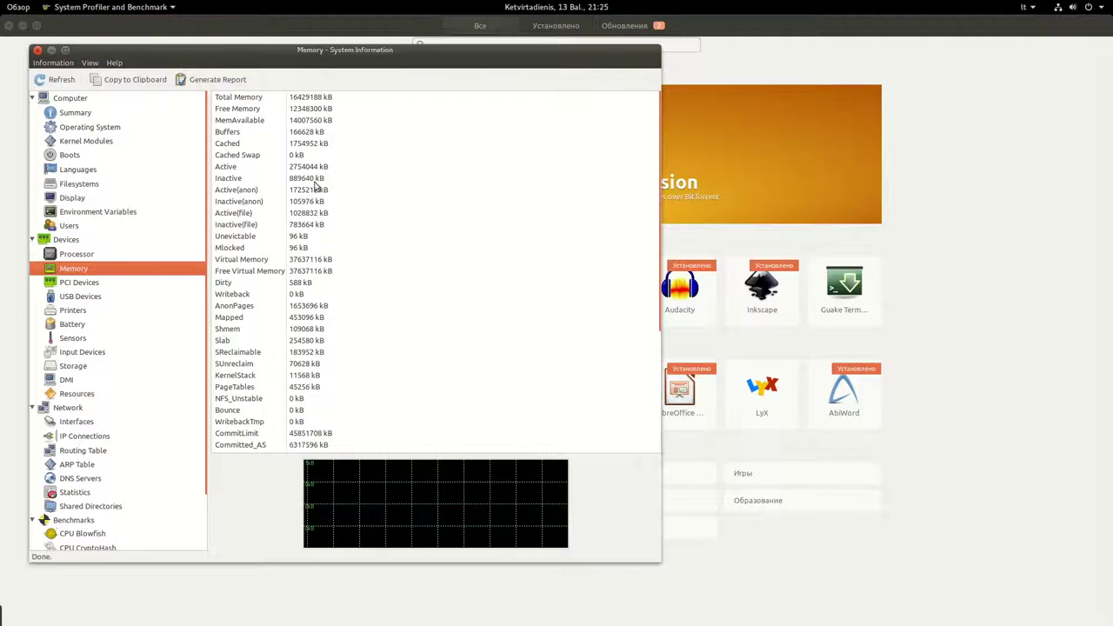
pyautogui.click(304, 99)
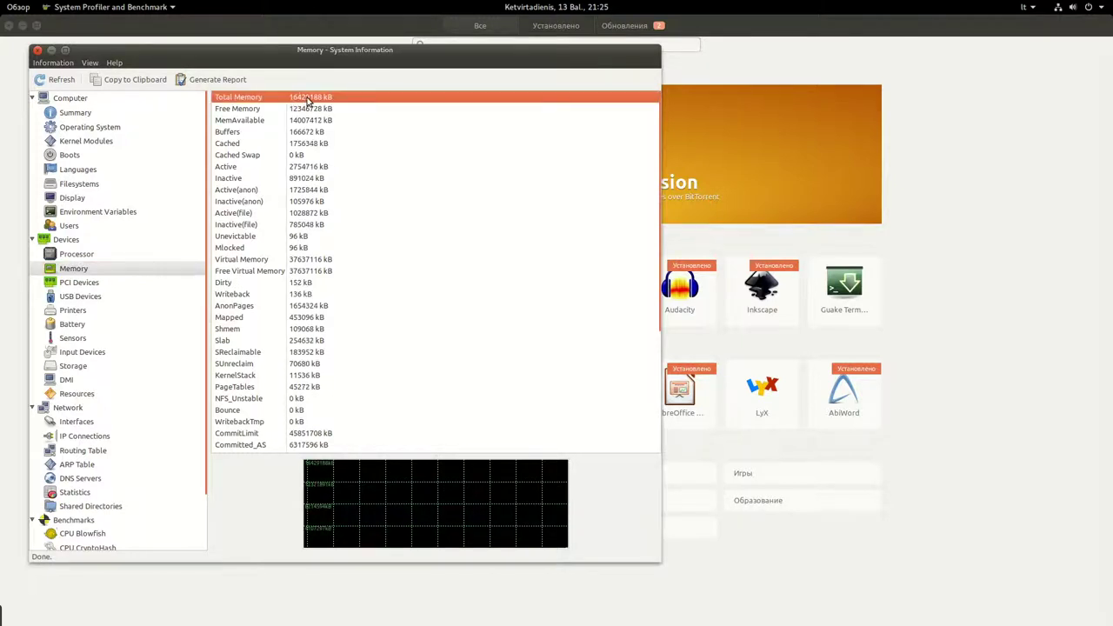
pyautogui.click(298, 111)
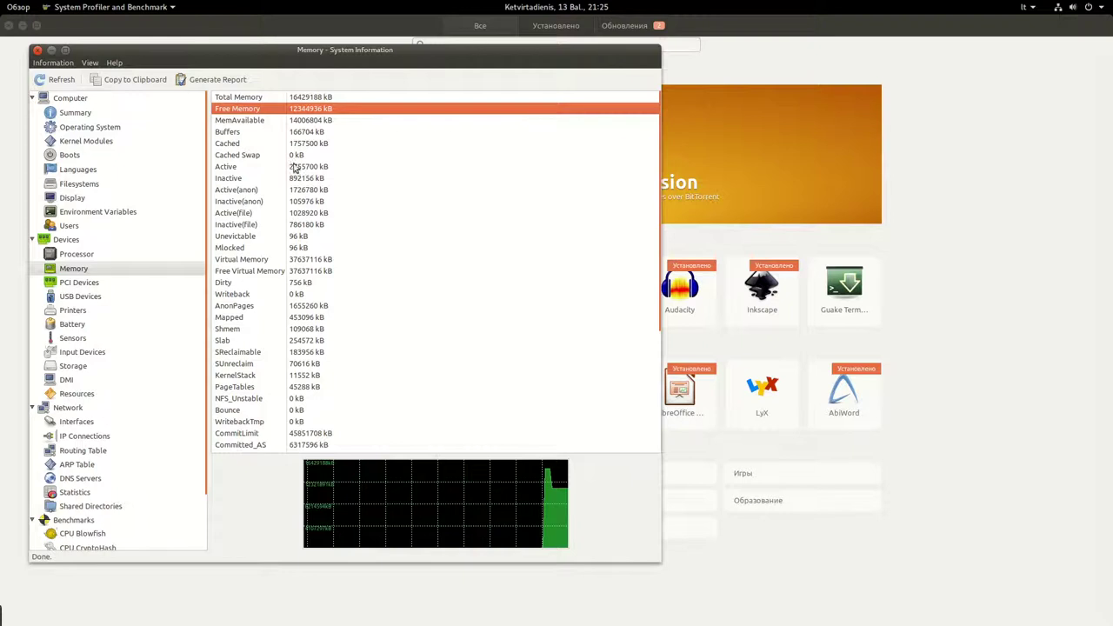
pyautogui.click(83, 284)
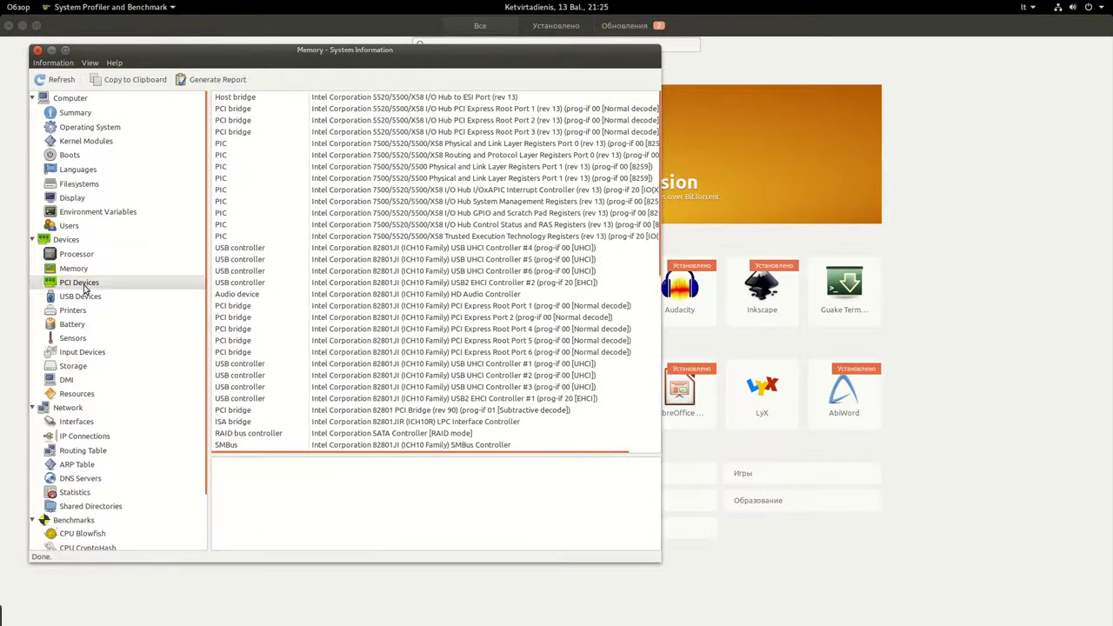
pyautogui.click(120, 297)
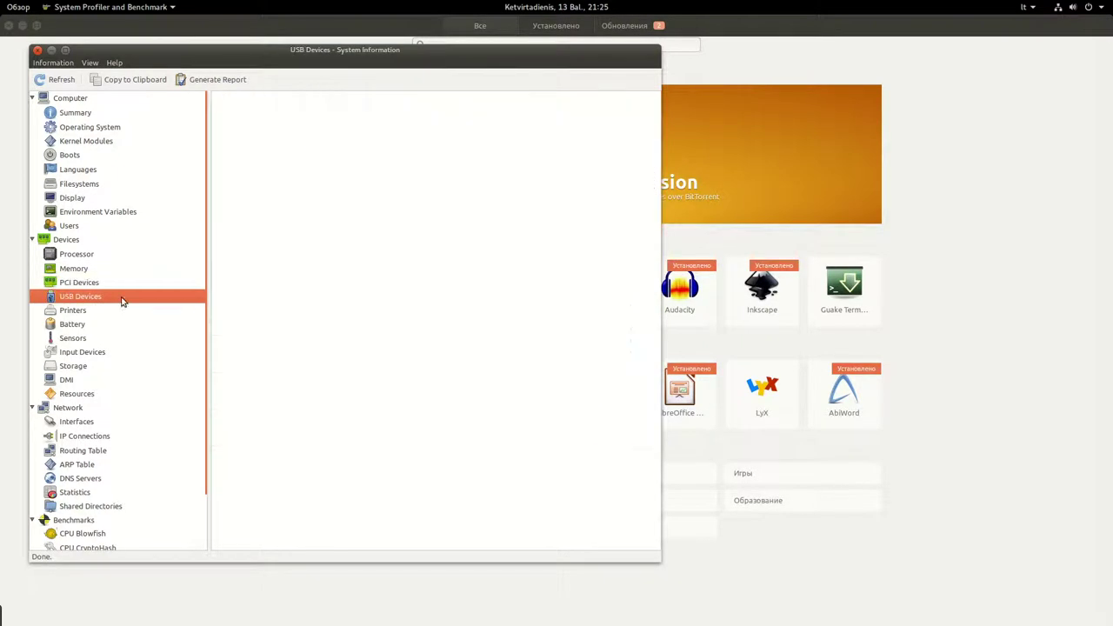
pyautogui.click(79, 269)
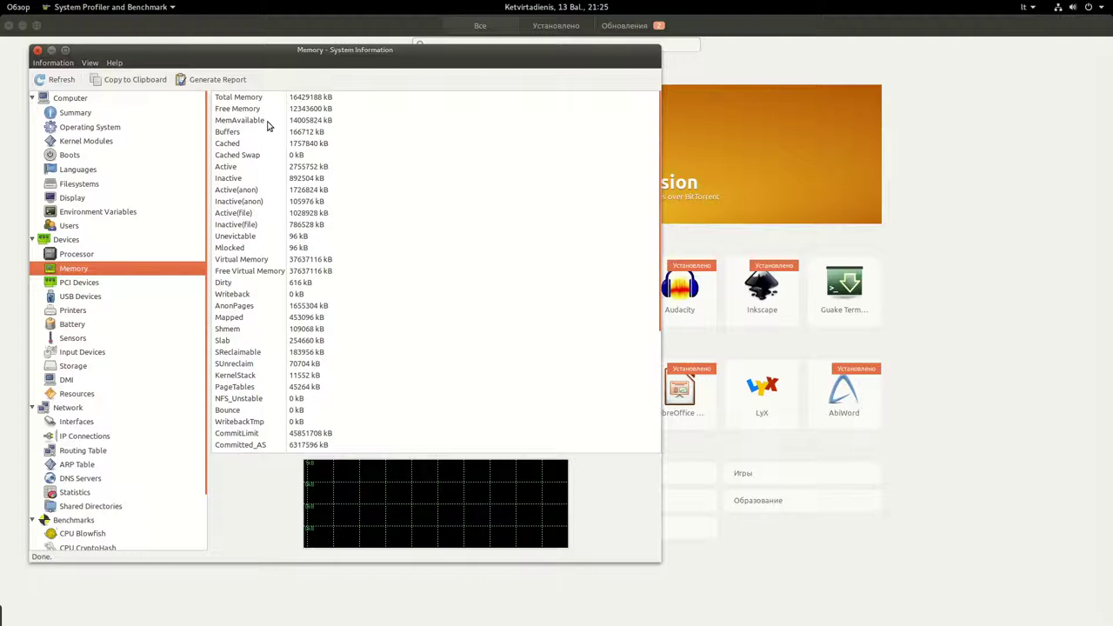
pyautogui.click(324, 124)
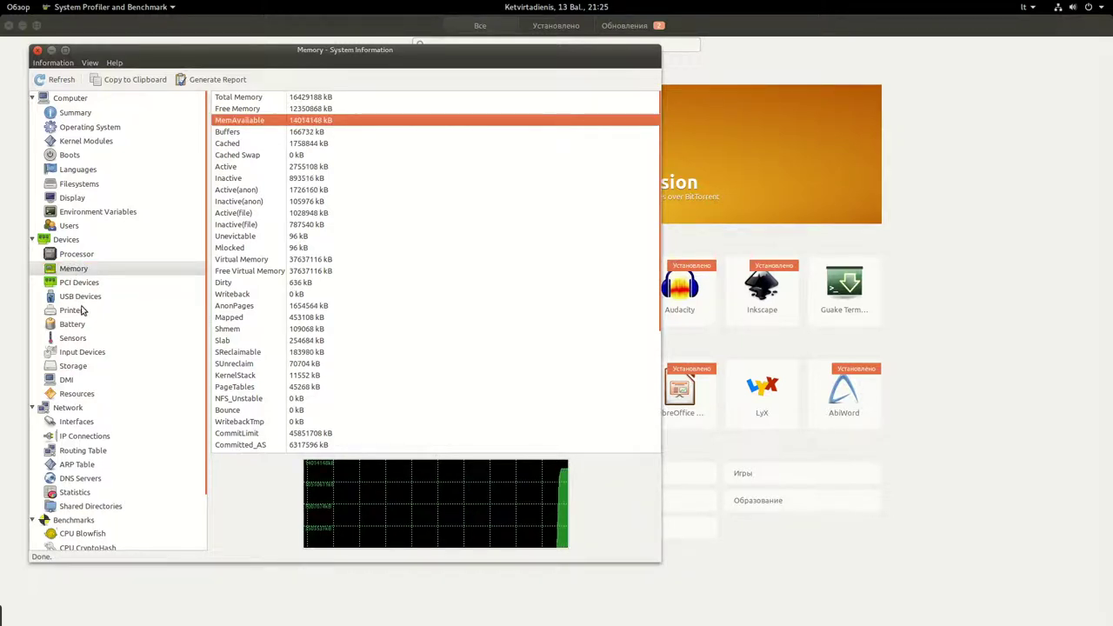
# - Look through the USB Devices, Printers, Battery, Sensors and Input Devices categories
pyautogui.click(81, 297)
pyautogui.click(82, 311)
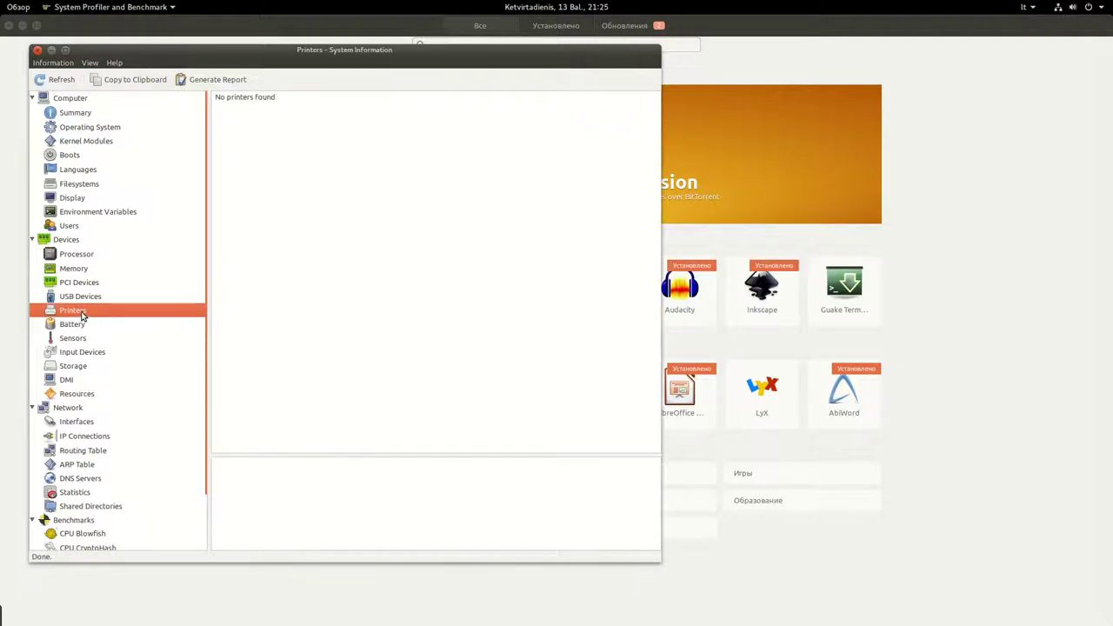
pyautogui.click(81, 325)
pyautogui.click(80, 338)
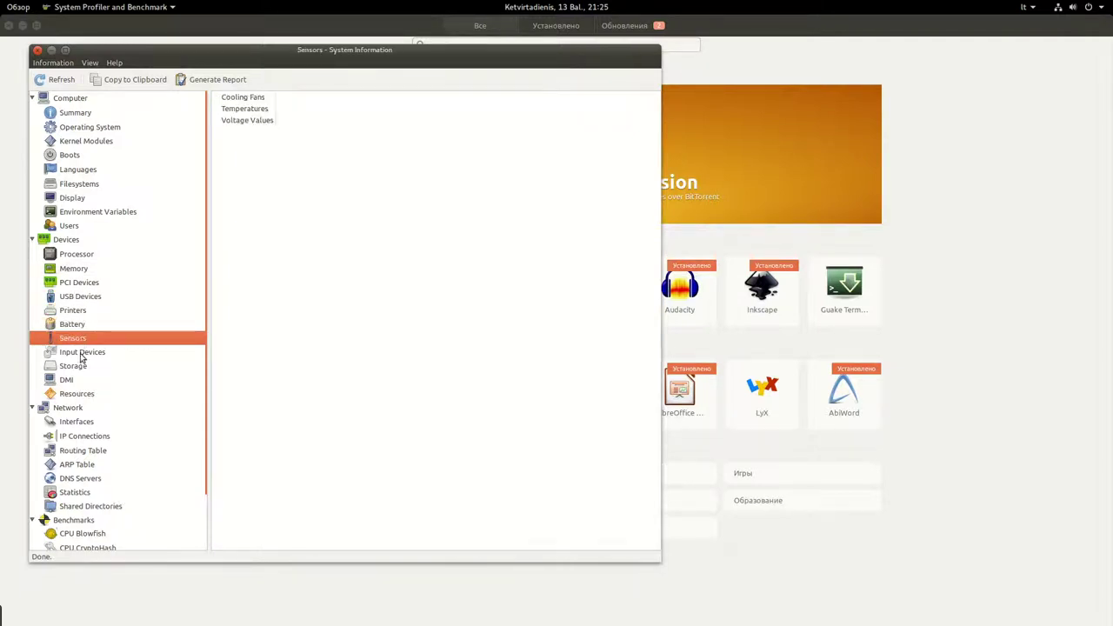
pyautogui.click(81, 354)
pyautogui.click(85, 343)
pyautogui.click(115, 353)
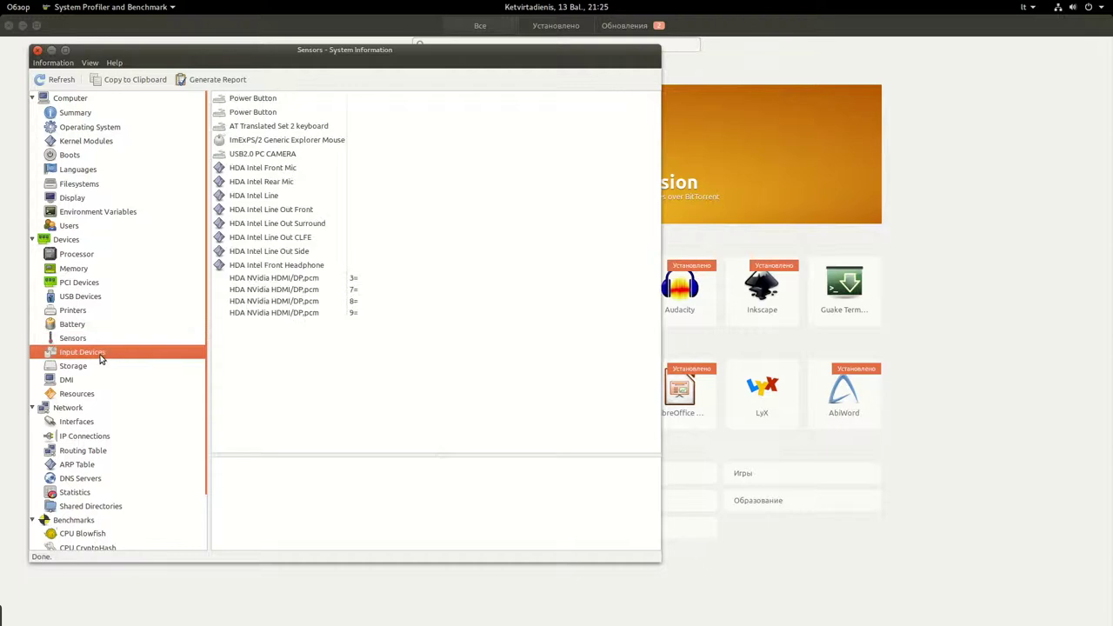
# - Look through the Storage, Resources, network Interfaces and ARP Table categories
pyautogui.click(103, 366)
pyautogui.click(97, 394)
pyautogui.click(98, 421)
pyautogui.click(99, 464)
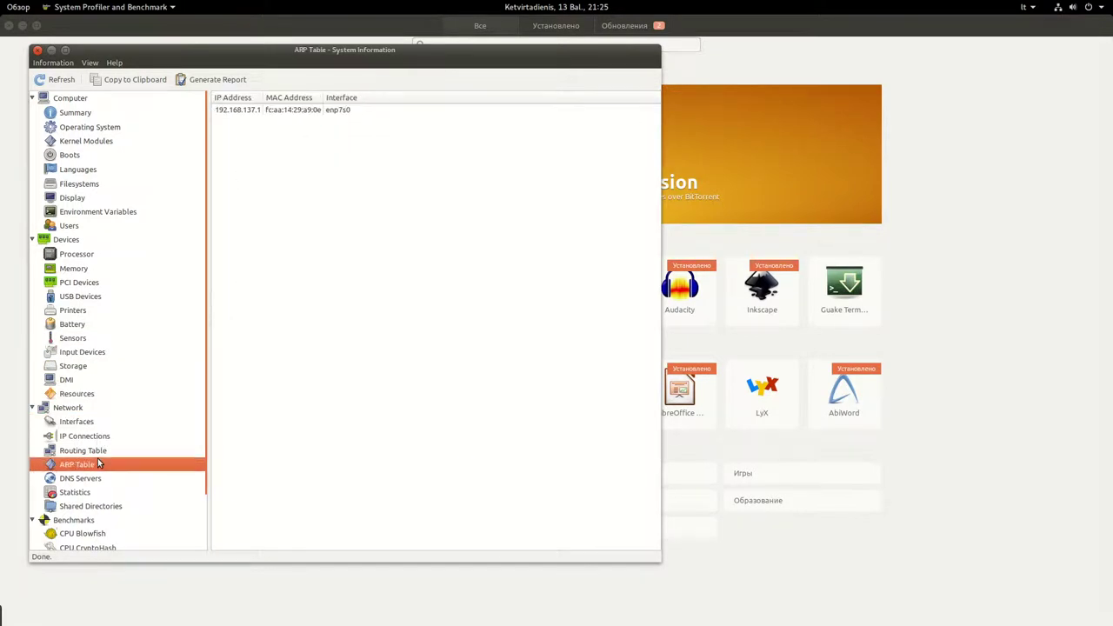
# - Run the FPU Raytracing benchmark and compare this machine's result with the listed Celeron and PowerPC processors
pyautogui.scroll(-3, 99, 461)
pyautogui.click(91, 542)
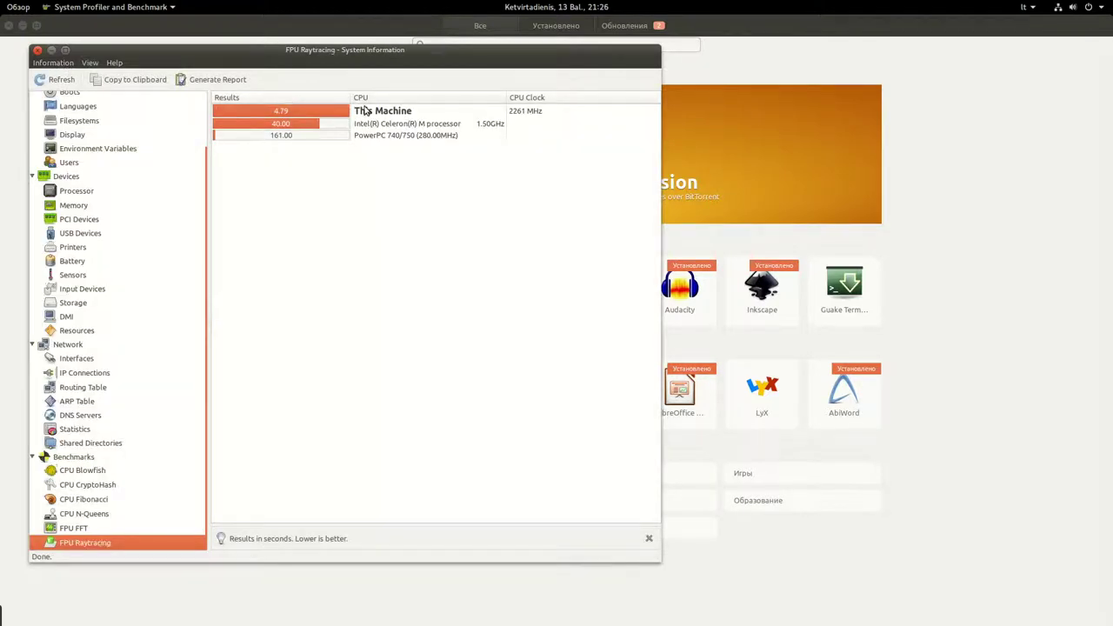
pyautogui.click(418, 126)
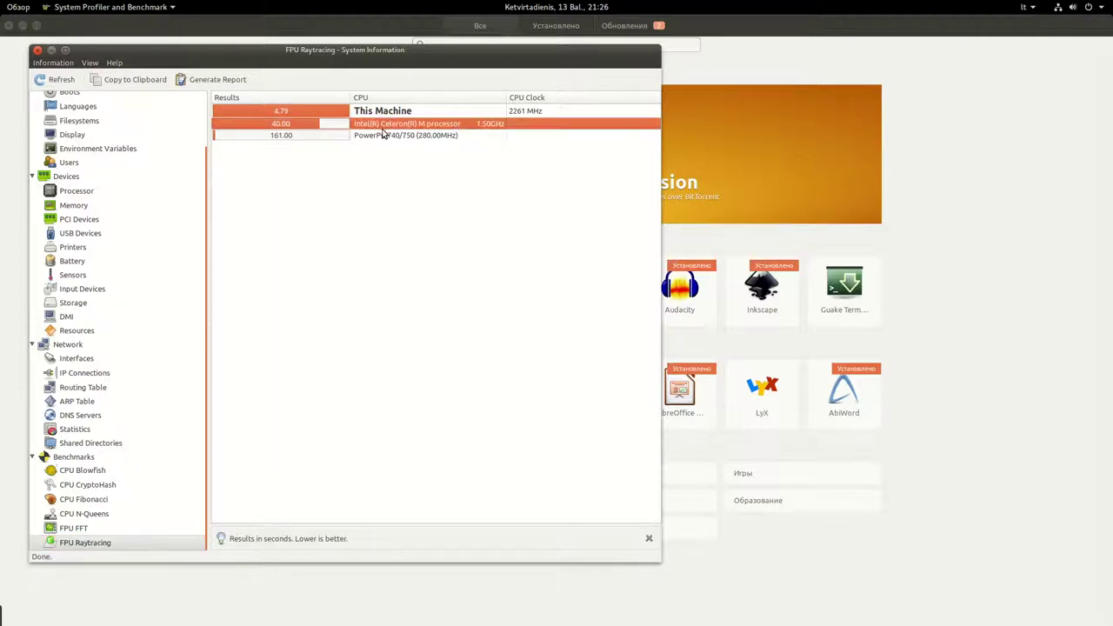
pyautogui.click(452, 137)
pyautogui.click(401, 127)
pyautogui.click(301, 137)
pyautogui.click(252, 115)
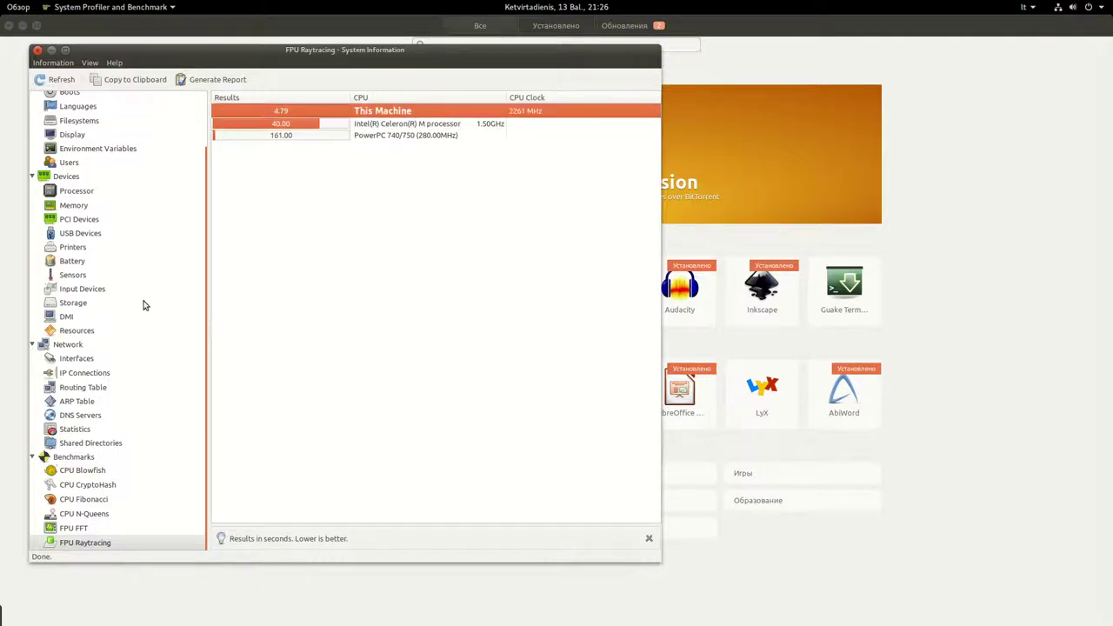
# - Examine the computer's Operating System details, including the desktop environment, plus its Display and Summary information
pyautogui.scroll(3, 142, 304)
pyautogui.click(100, 128)
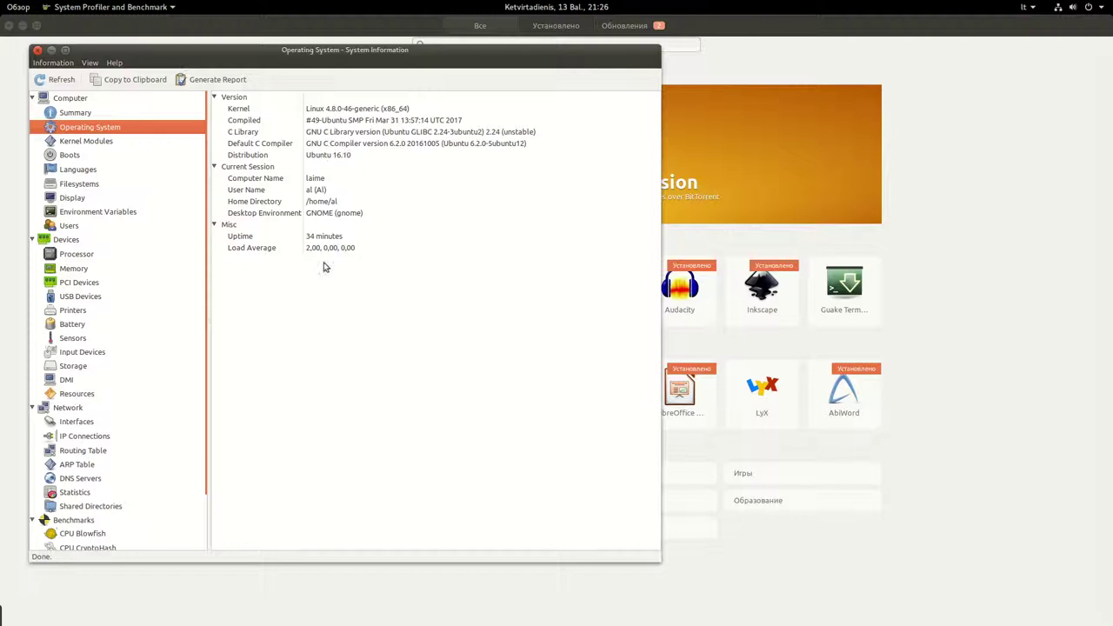
pyautogui.click(327, 214)
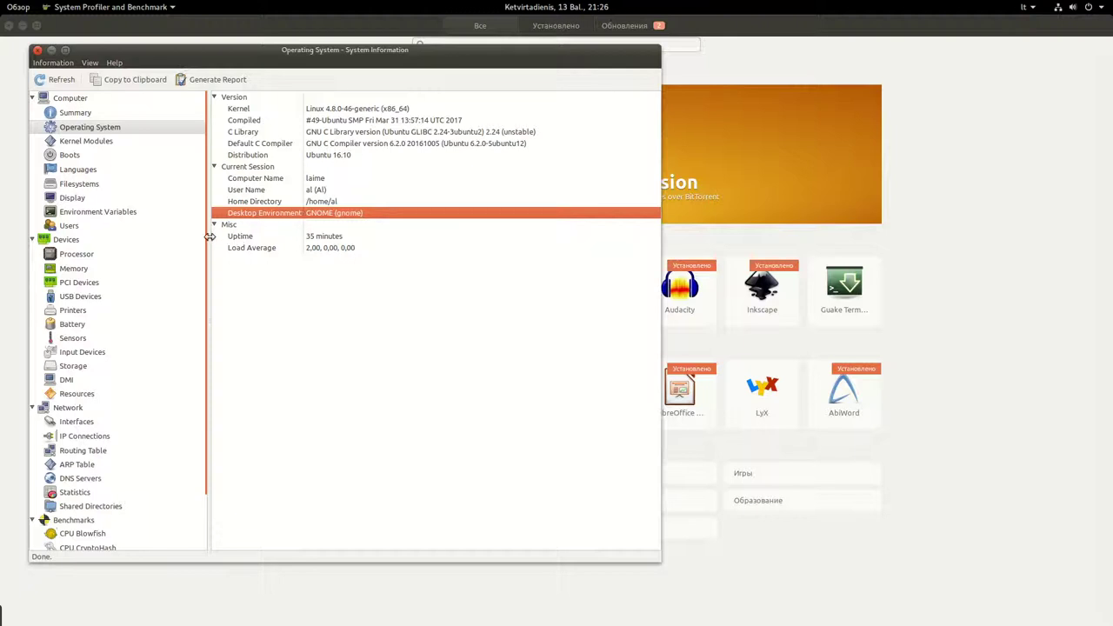
pyautogui.click(74, 200)
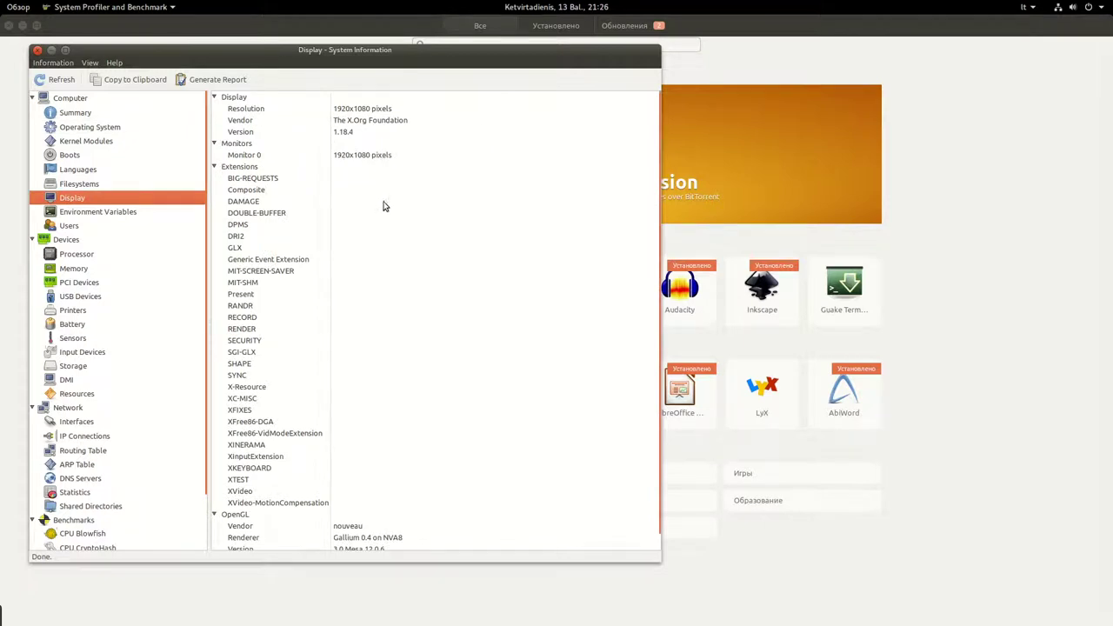
pyautogui.scroll(-1, 369, 261)
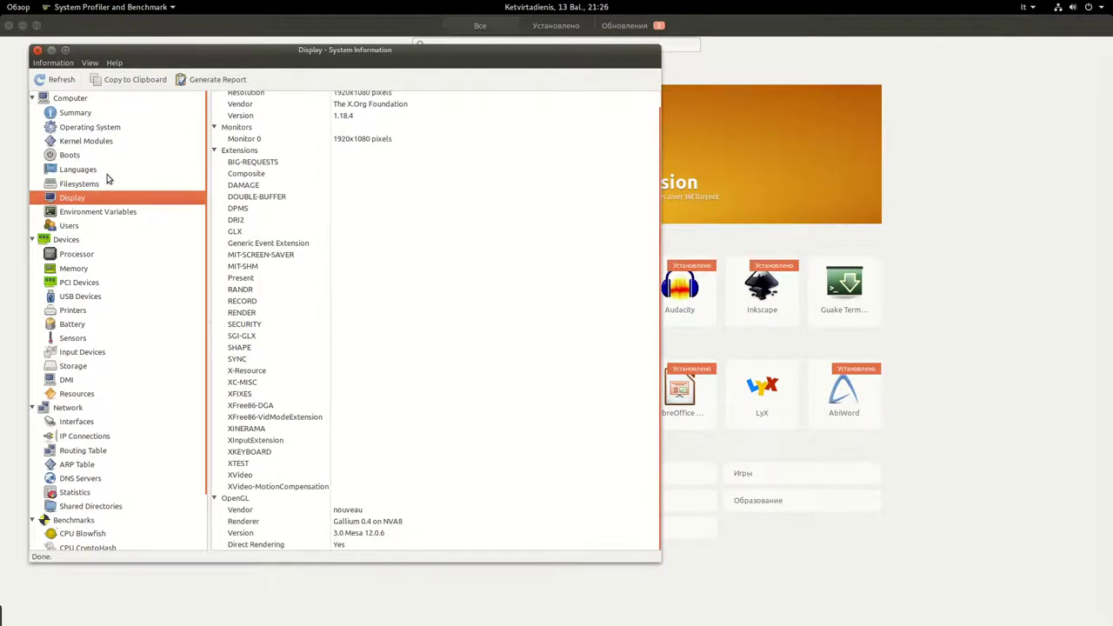
pyautogui.click(82, 114)
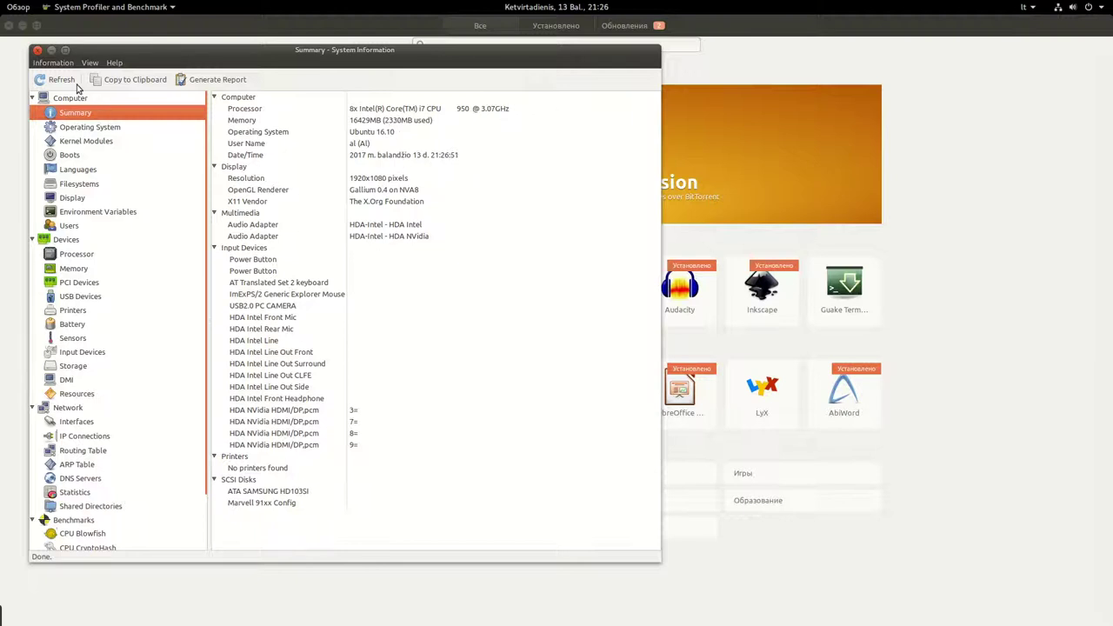
# - Close System Profiler and Benchmark and switch to the open Google Chrome window through the activities overview
pyautogui.click(38, 49)
pyautogui.click(14, 8)
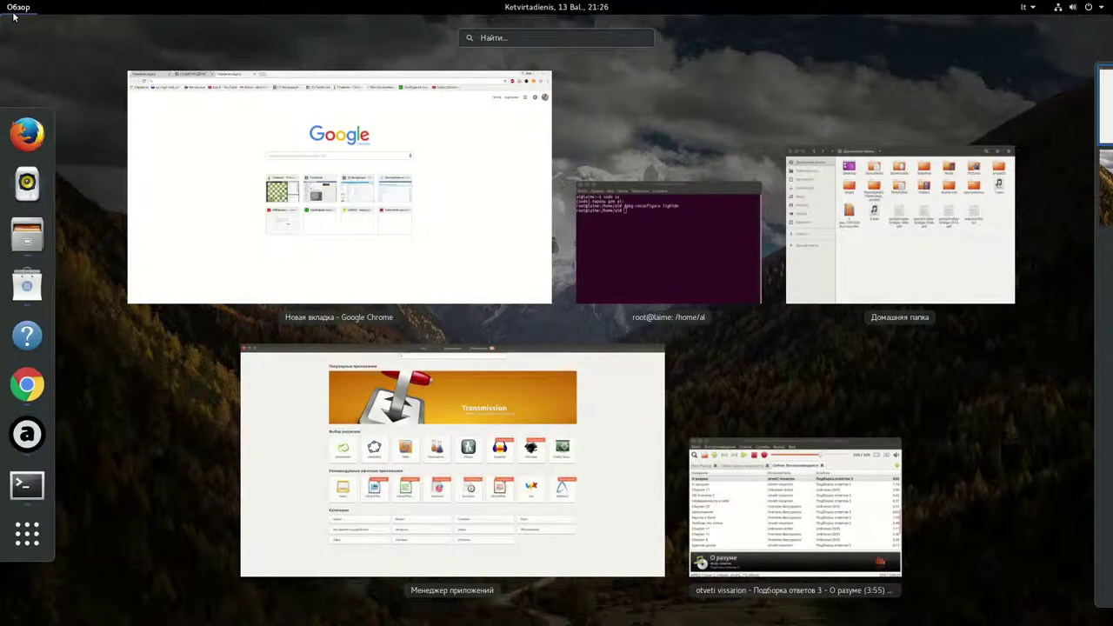
pyautogui.click(176, 214)
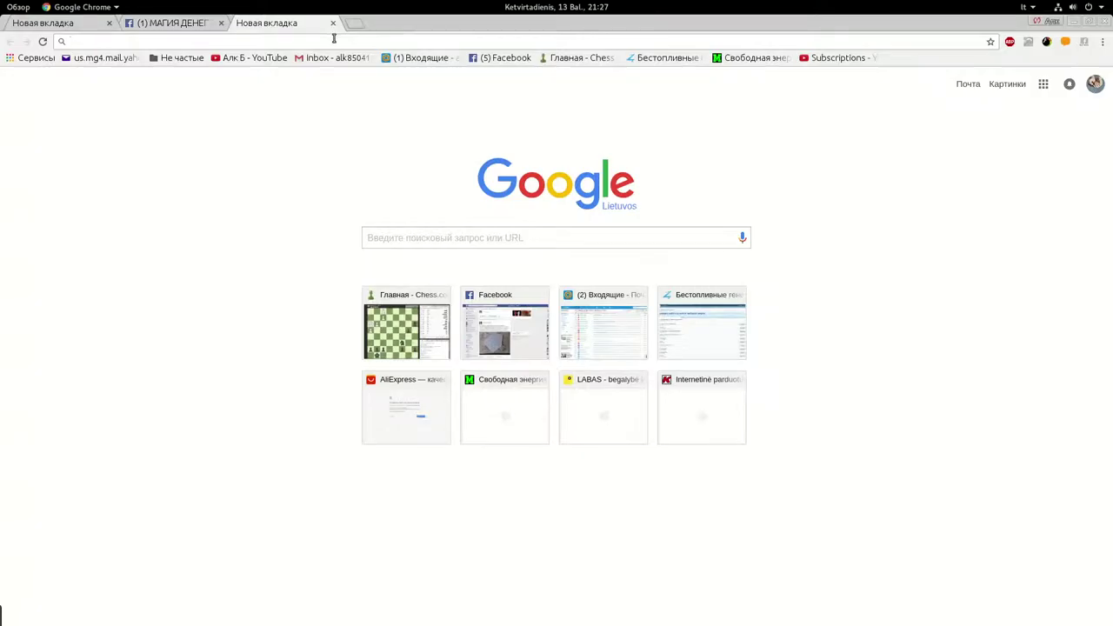
pyautogui.write('speed')
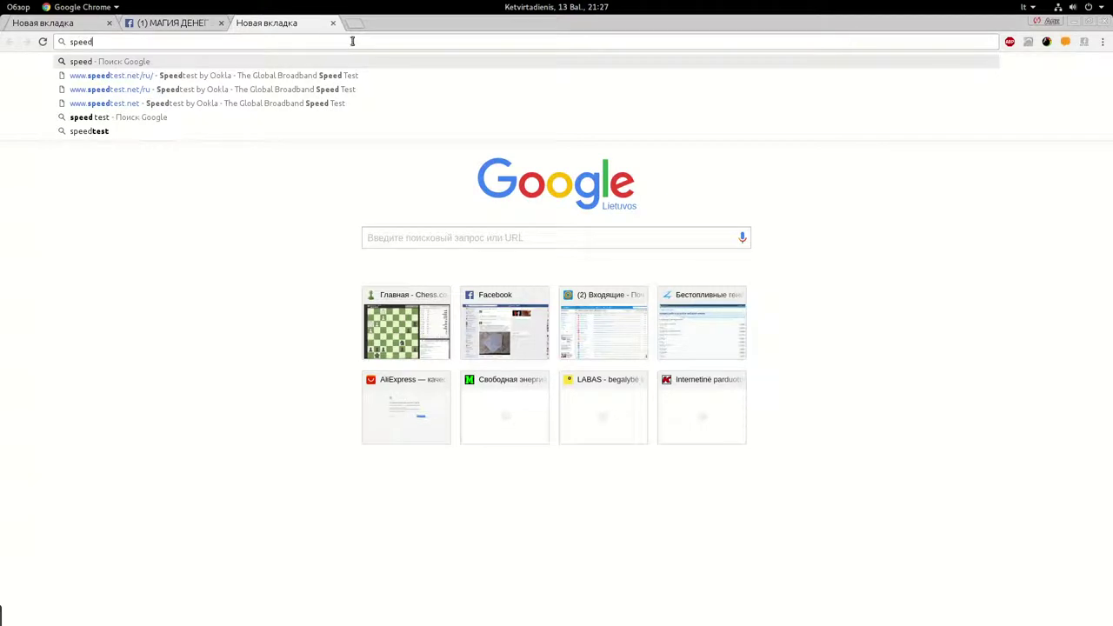
pyautogui.click(223, 103)
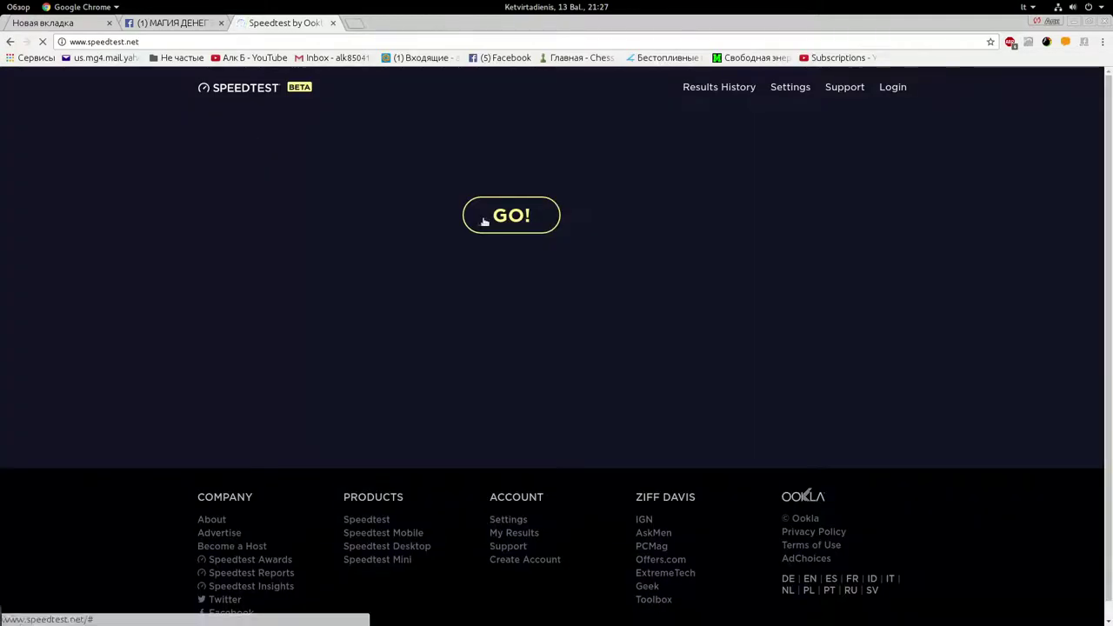
pyautogui.click(484, 217)
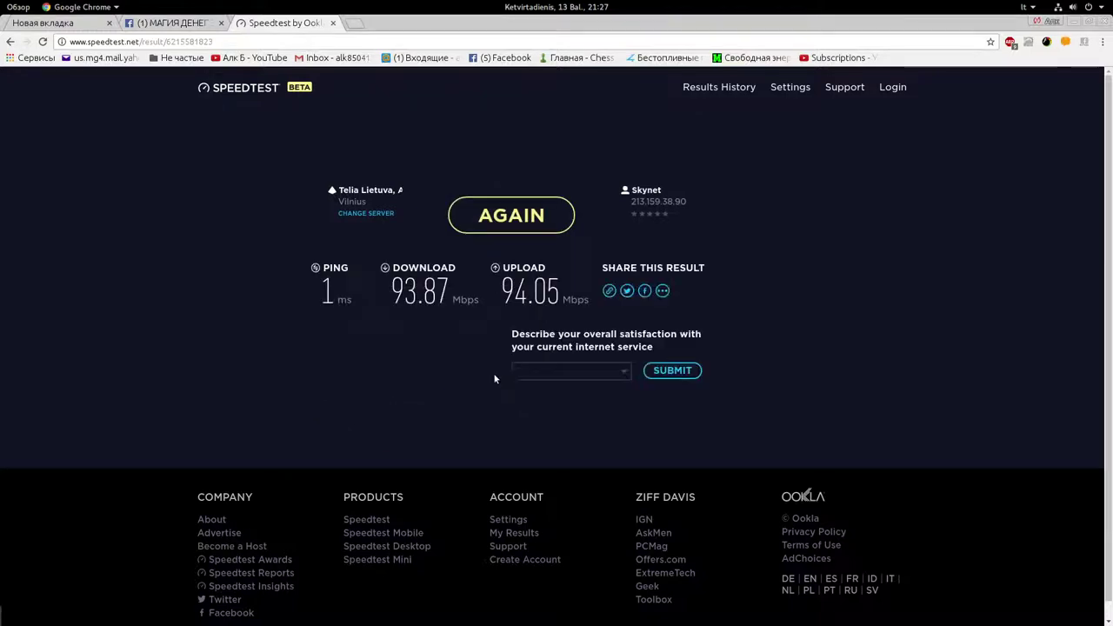
# - Open a new blank browser tab and bring up the activities overview
pyautogui.click(354, 23)
pyautogui.moveTo(1, 1)
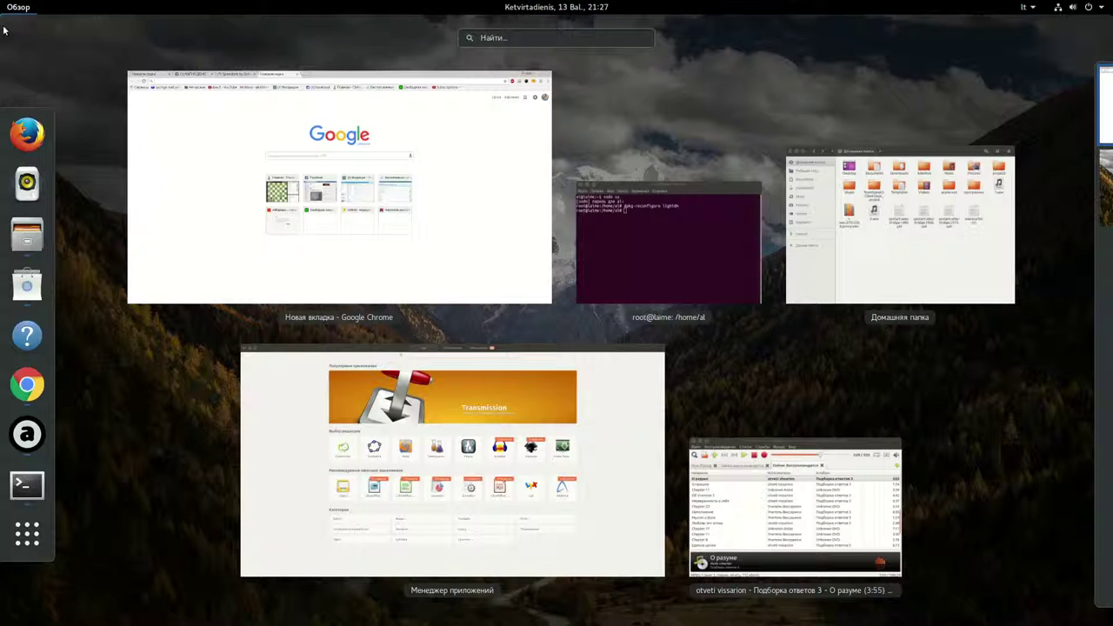
# - Switch to the application manager window through the activities overview and search its catalogue for "video editor"
pyautogui.click(269, 454)
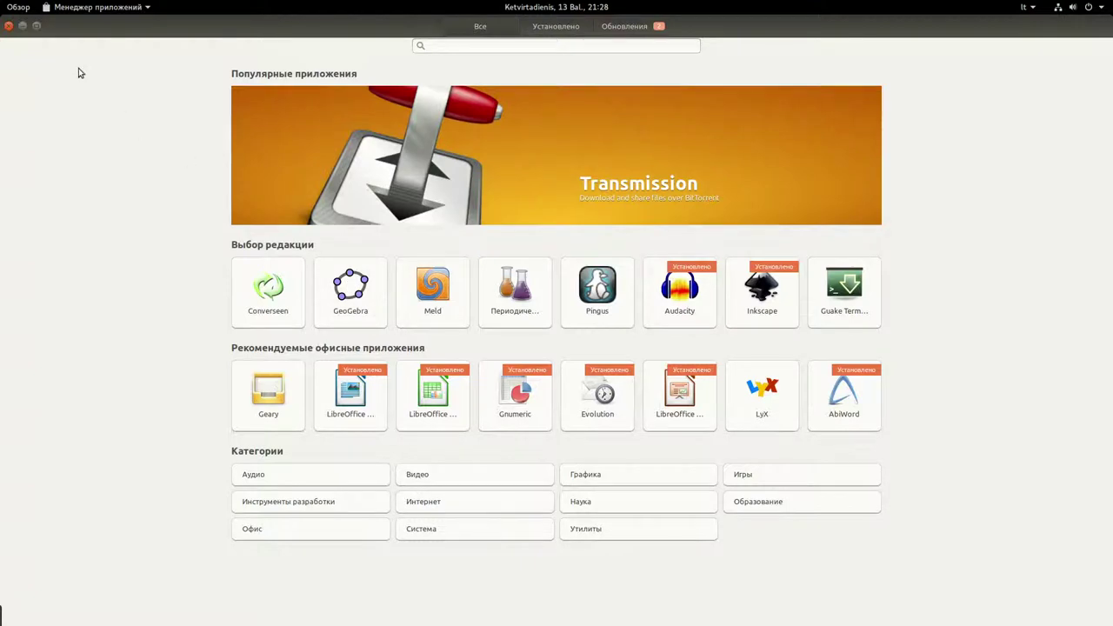
pyautogui.click(470, 44)
pyautogui.write('t')
pyautogui.press('BackSpace')
pyautogui.write('video editor')
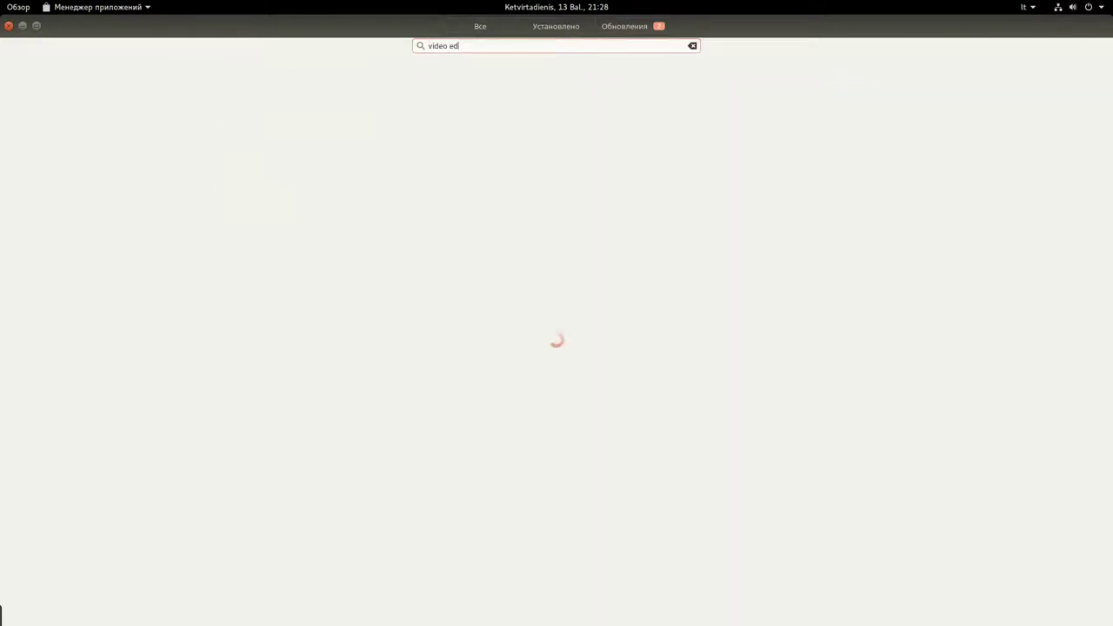
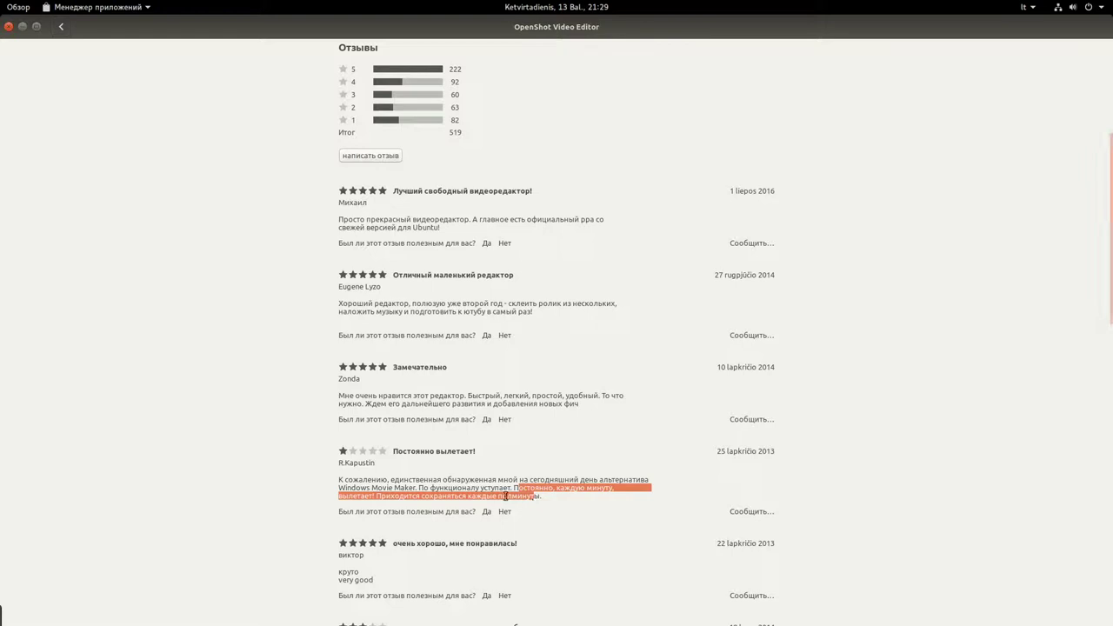
# - Examine the OpenShot Video Editor page, including its description, ratings and user reviews
pyautogui.scroll(5, 425, 442)
pyautogui.scroll(-3, 427, 431)
pyautogui.scroll(4, 429, 419)
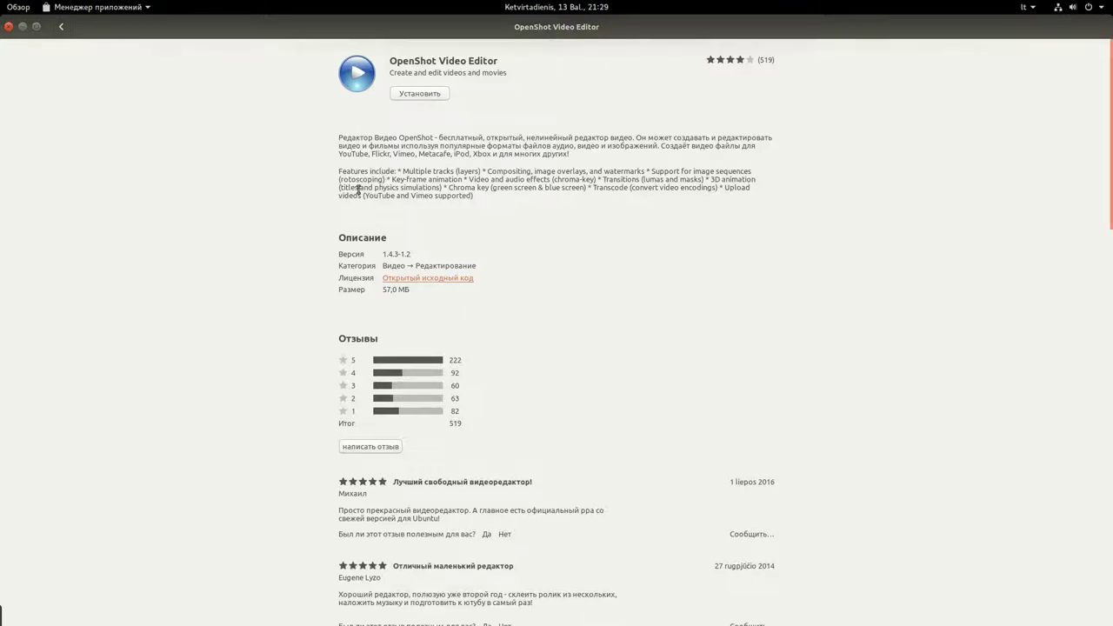
pyautogui.scroll(-3, 364, 208)
pyautogui.scroll(3, 364, 209)
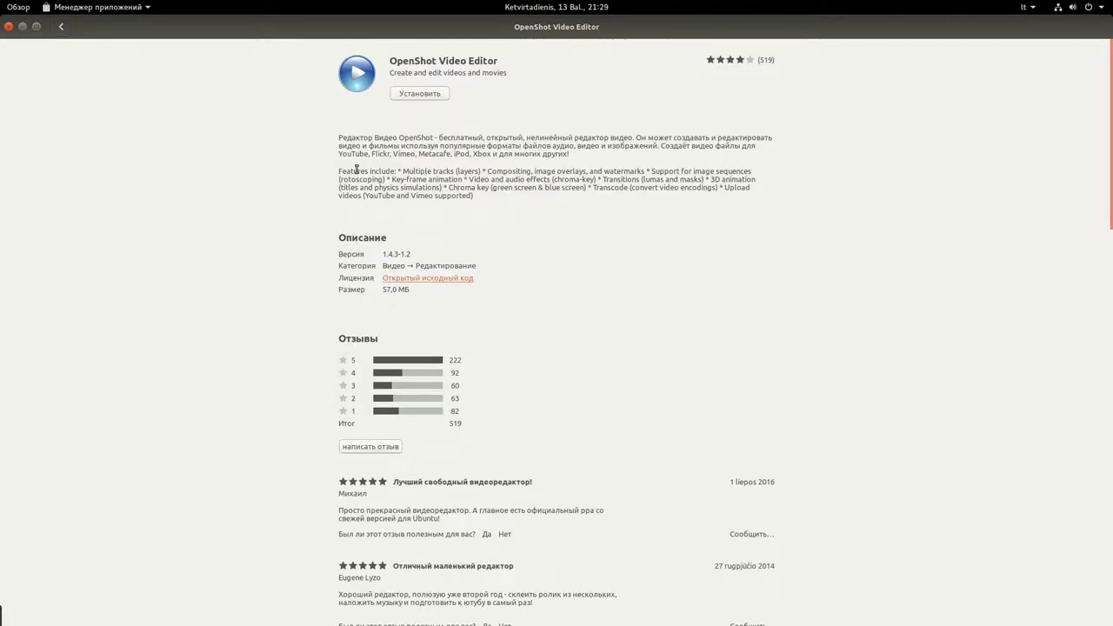
pyautogui.click(20, 8)
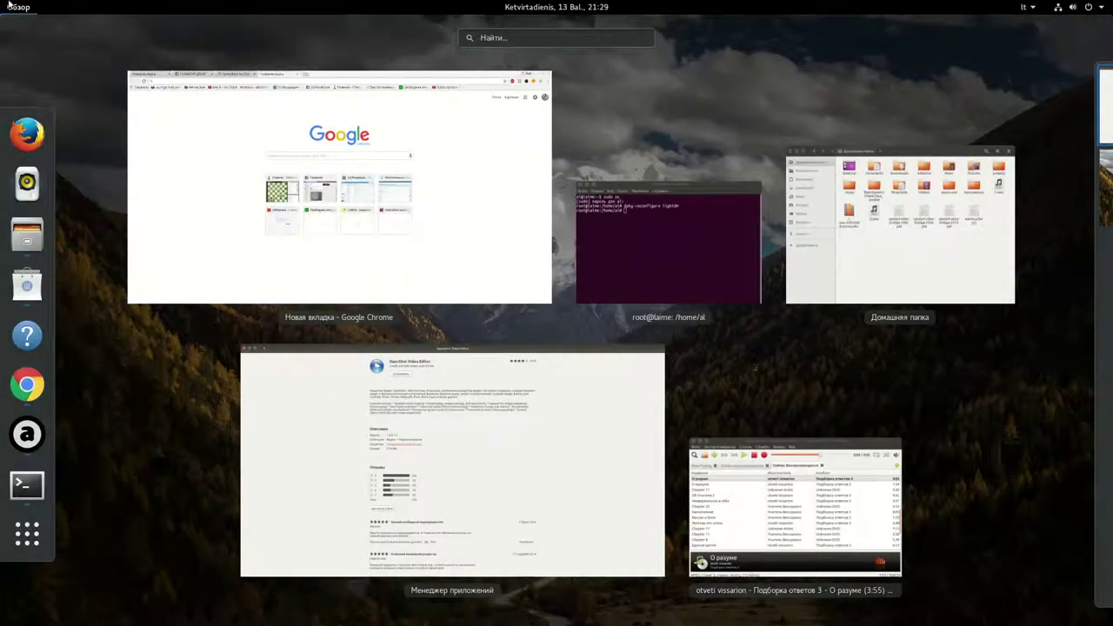
pyautogui.click(11, 5)
pyautogui.click(10, 5)
pyautogui.click(343, 392)
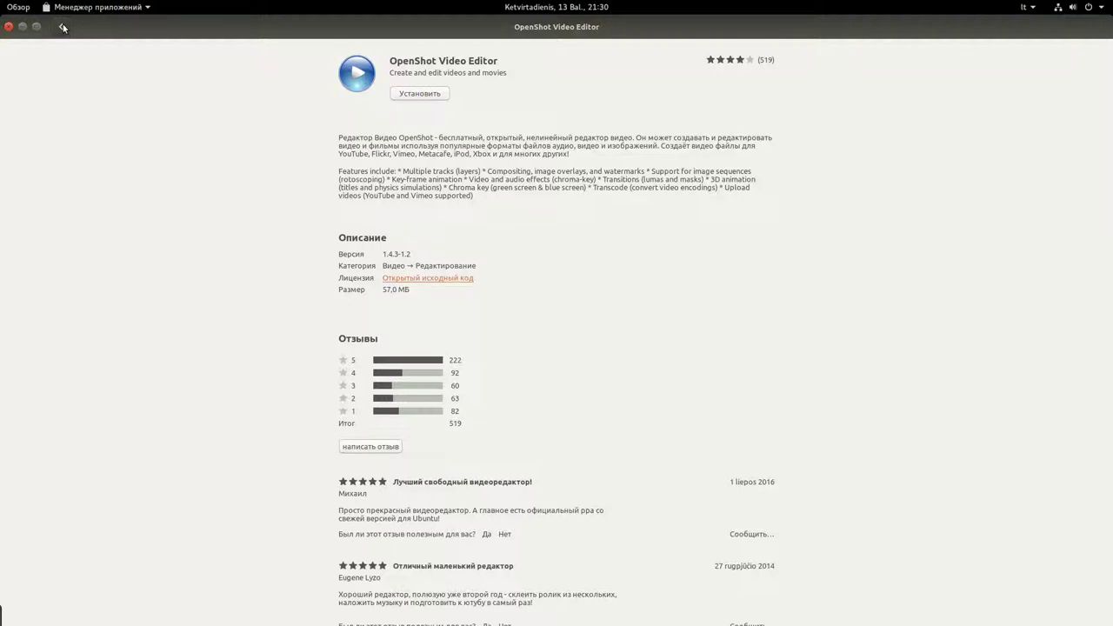
# - Start installing OpenShot Video Editor, authorising it with the account password, and glance over its reviews
pyautogui.scroll(-3, 467, 322)
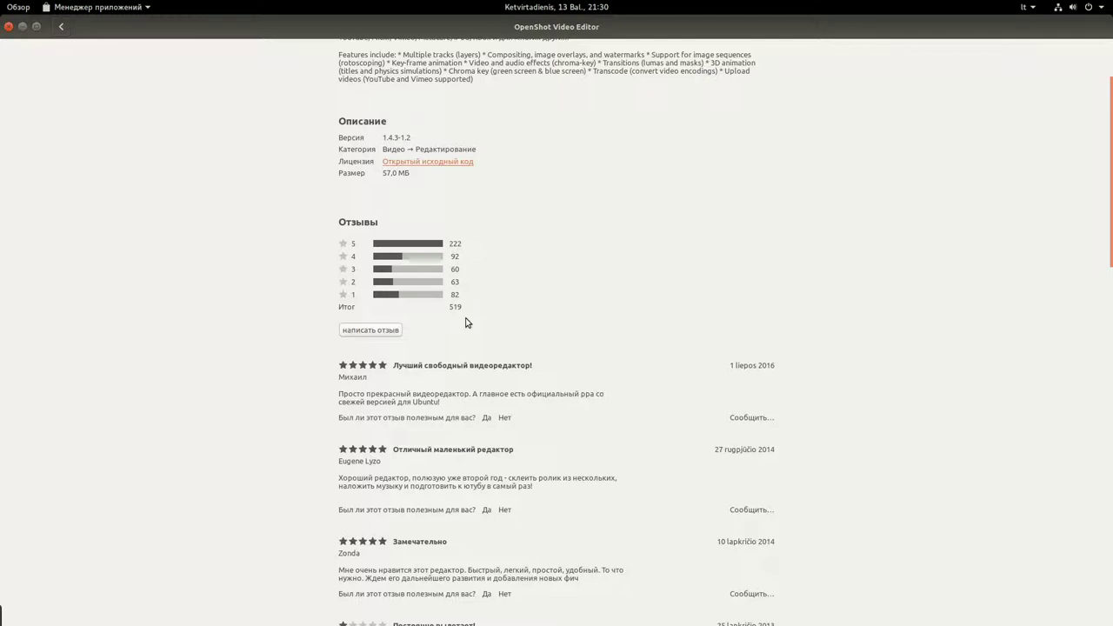
pyautogui.scroll(3, 466, 321)
pyautogui.click(419, 96)
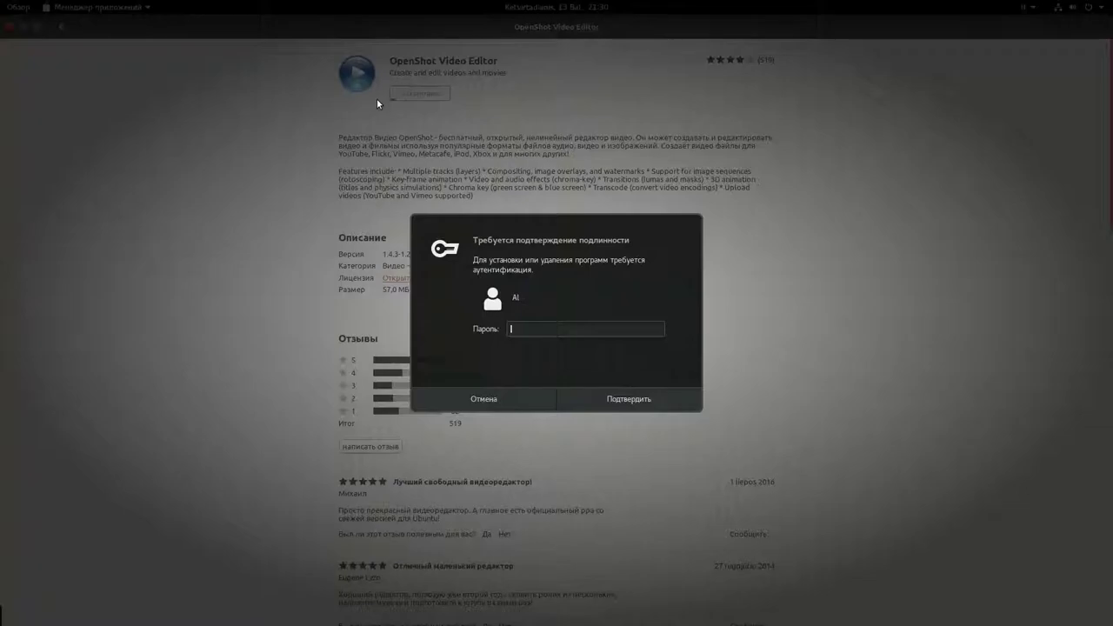
pyautogui.write('*')
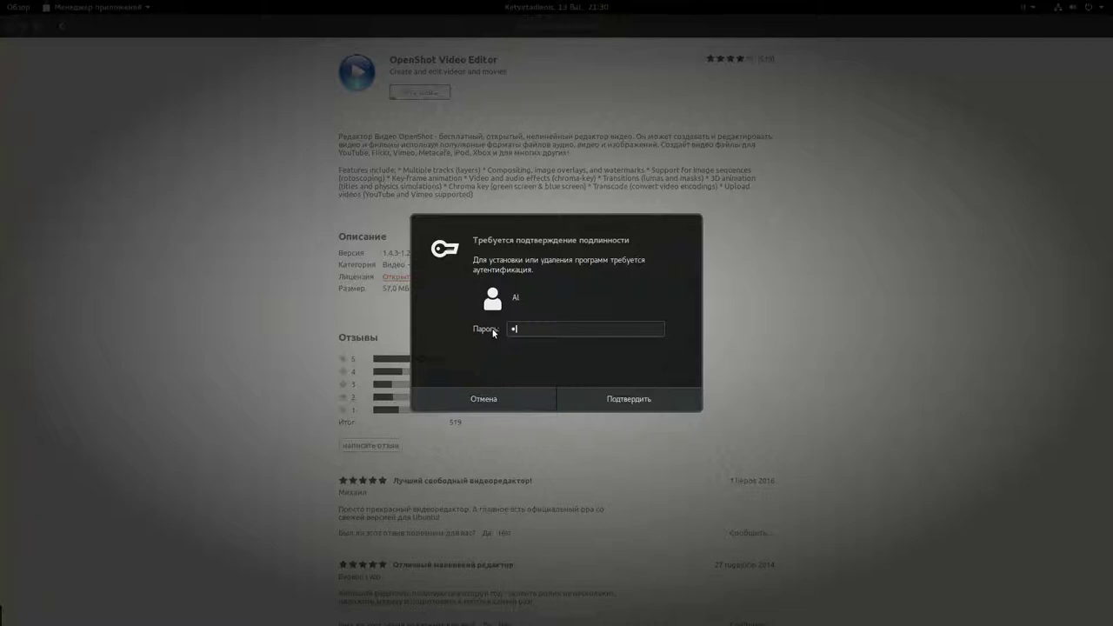
pyautogui.press('Return')
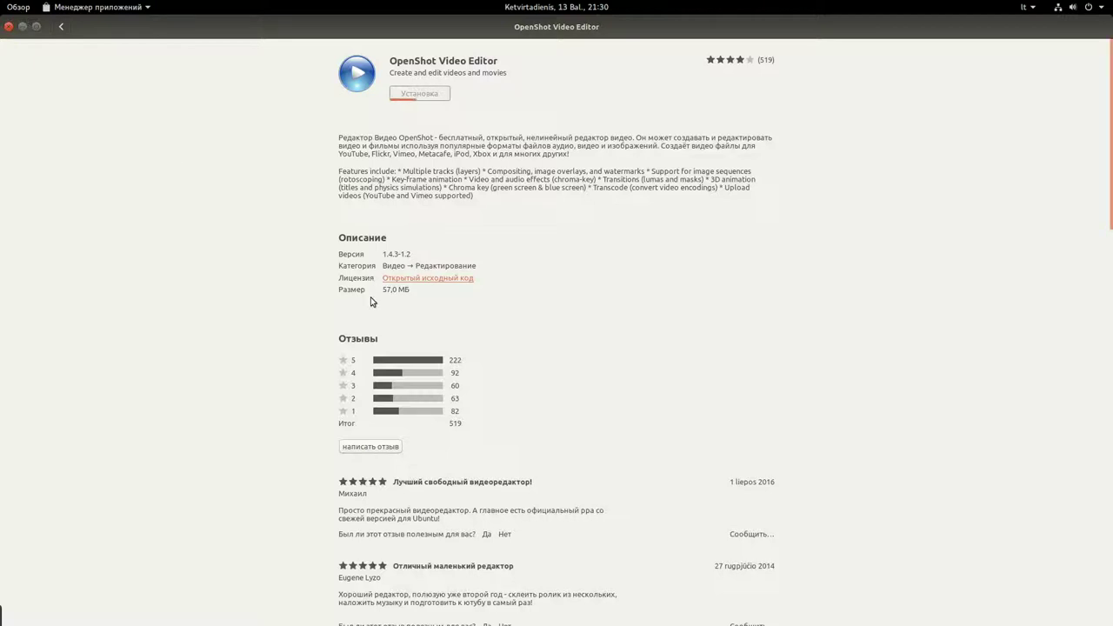
pyautogui.scroll(-5, 396, 416)
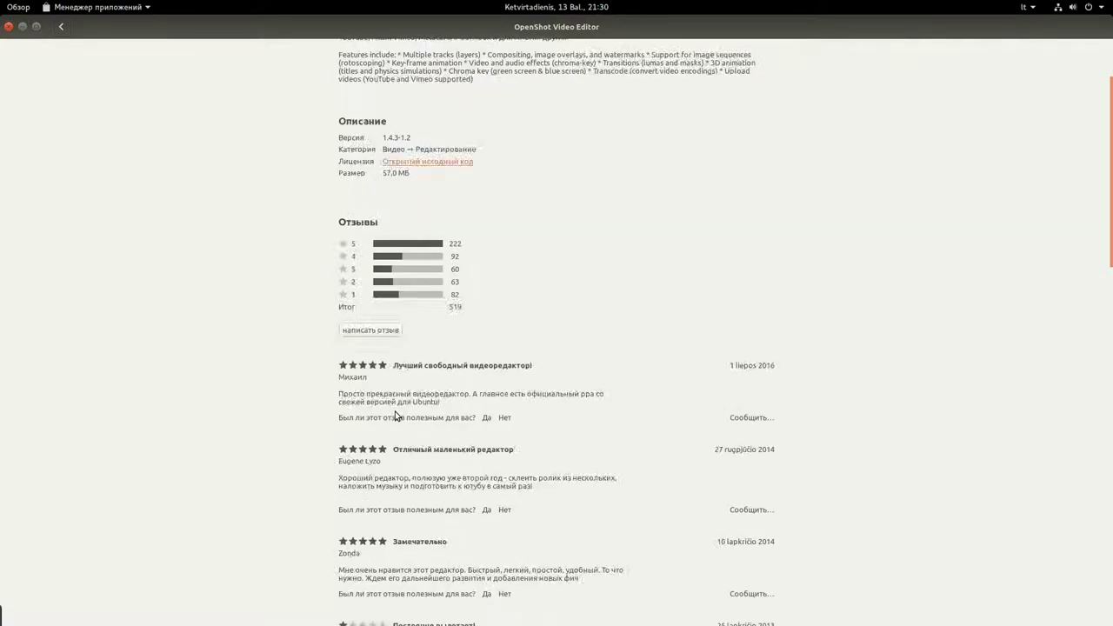
pyautogui.scroll(5, 396, 416)
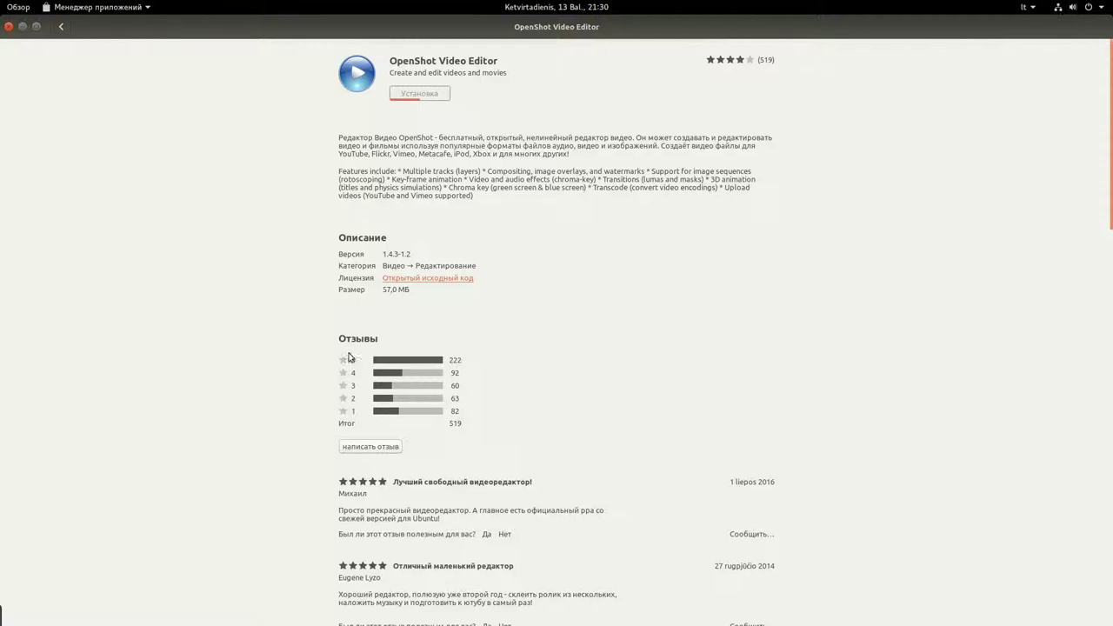
# - Switch to the open terminal window and leave the root shell with the exit command
pyautogui.click(19, 7)
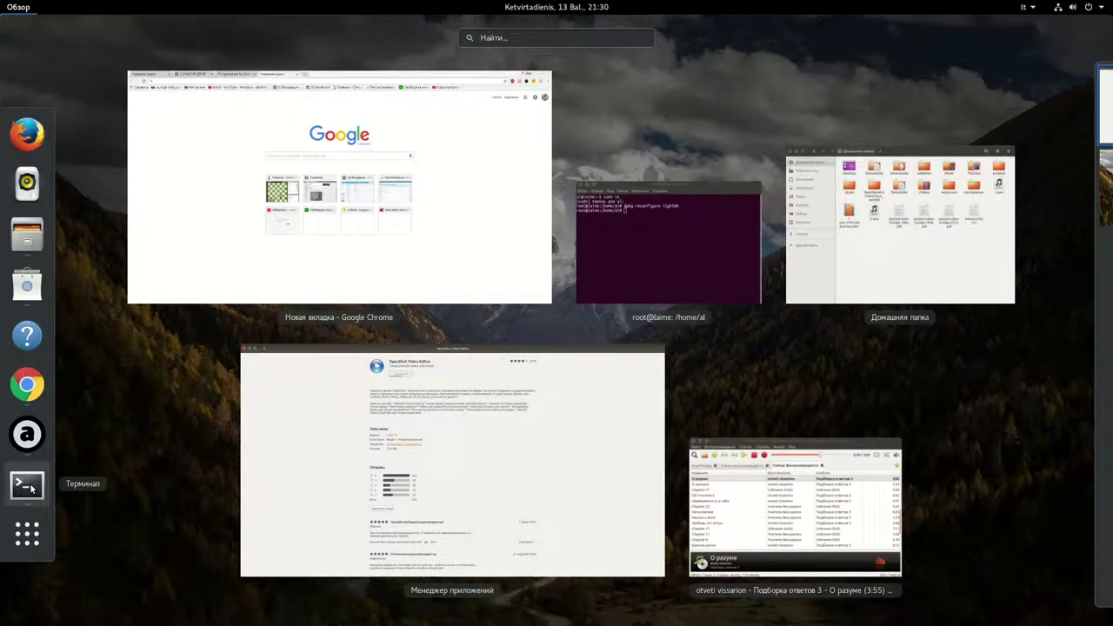
pyautogui.click(648, 248)
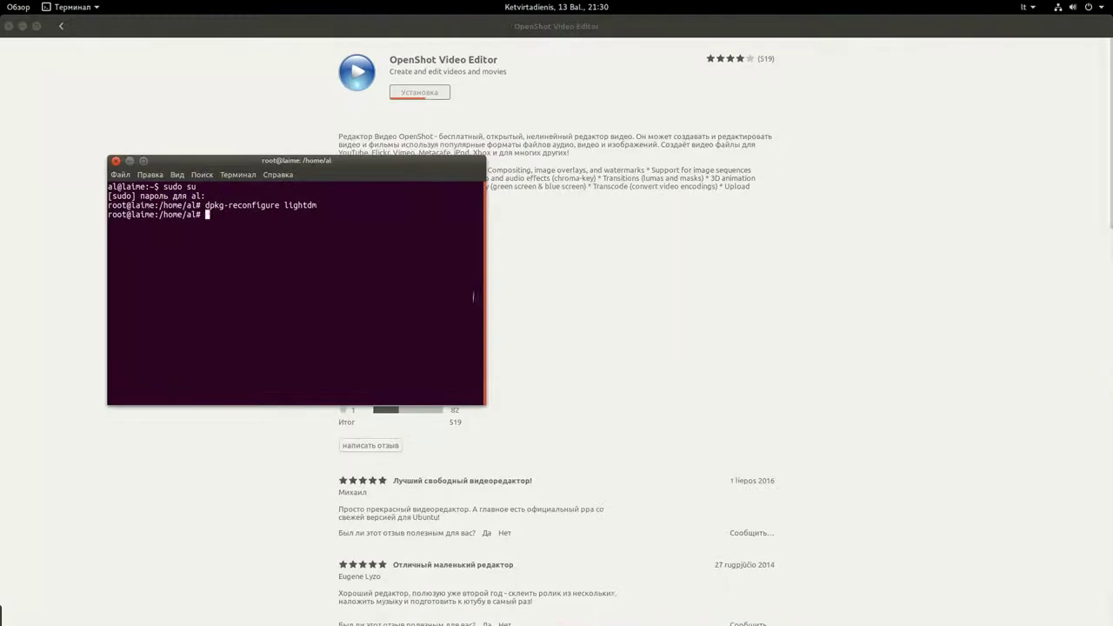
pyautogui.press('Up')
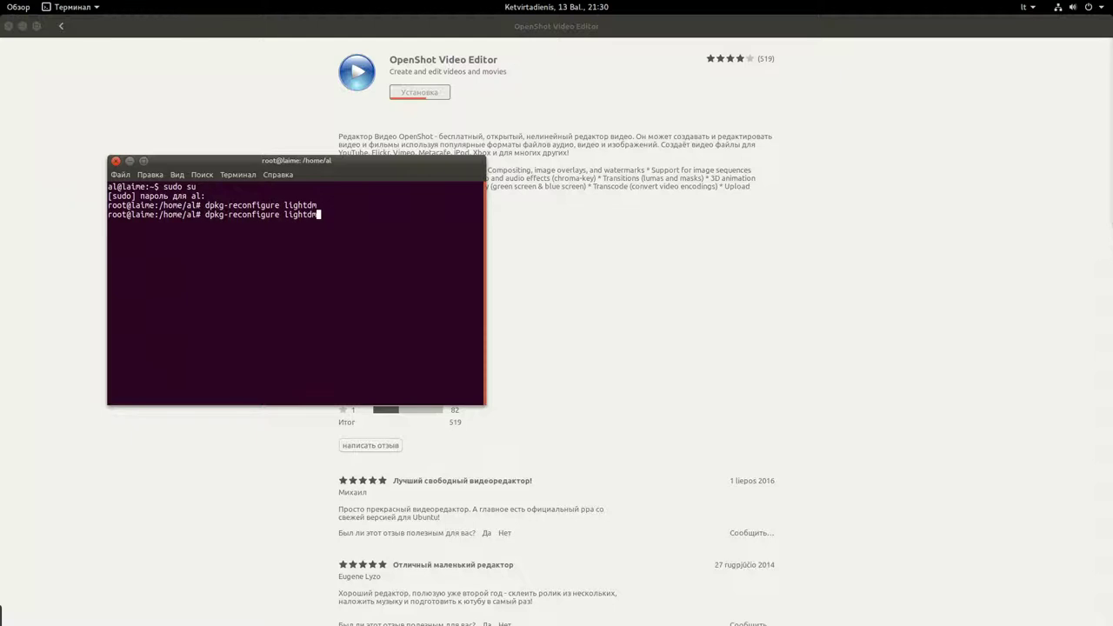
pyautogui.press('Up')
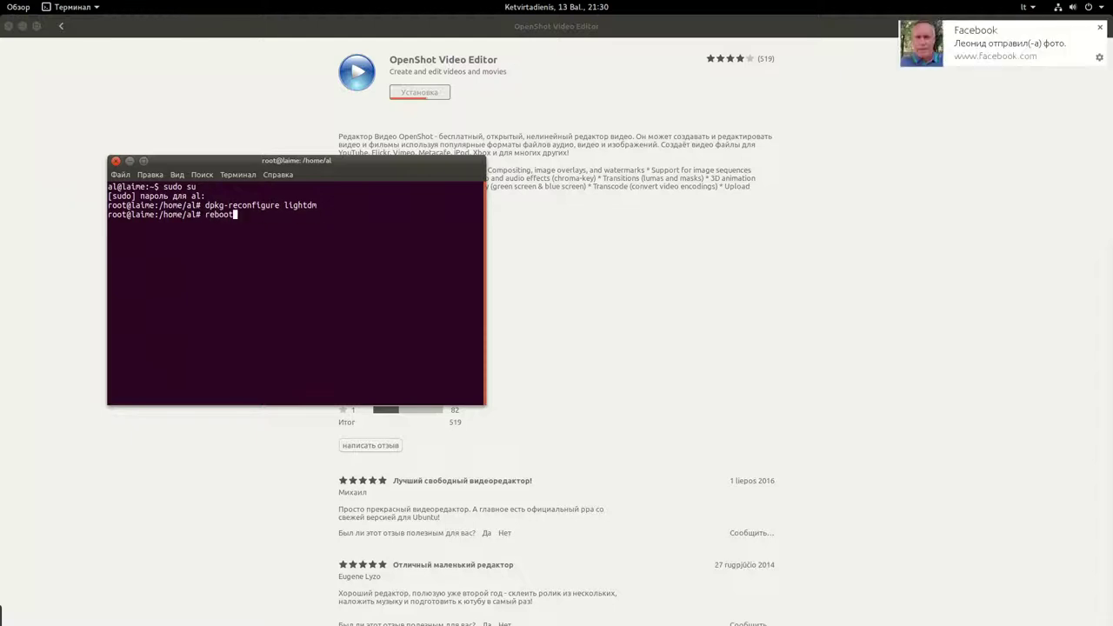
pyautogui.press('Up')
pyautogui.press('BackSpace')
pyautogui.press('BackSpace')
pyautogui.press('BackSpace')
pyautogui.press('BackSpace')
pyautogui.press('BackSpace')
pyautogui.press('BackSpace')
pyautogui.write('exit')
pyautogui.press('Return')
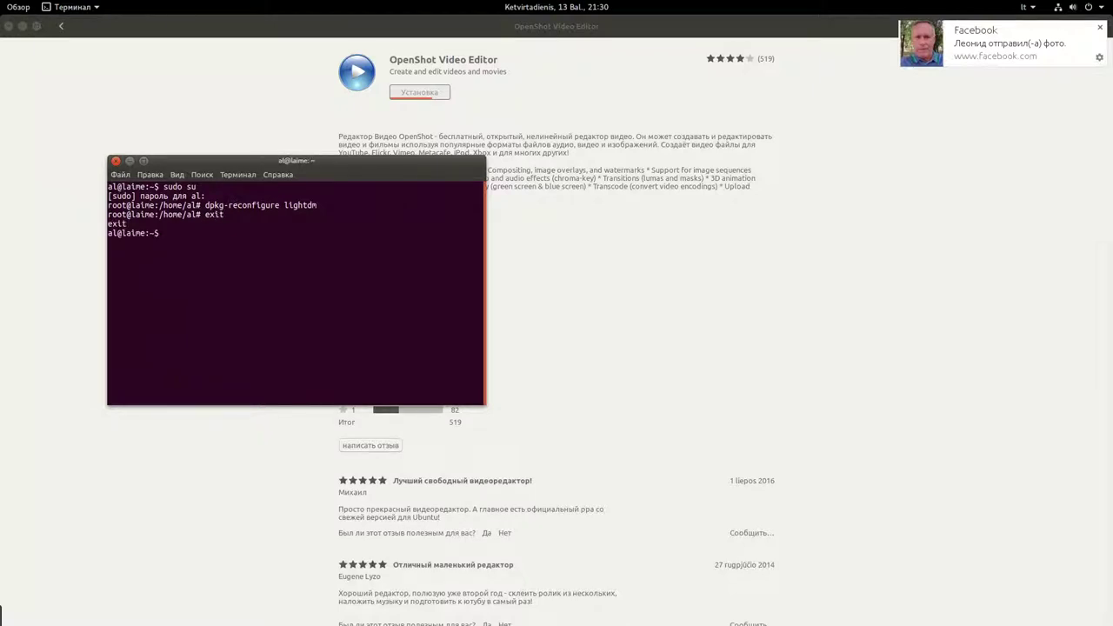
# - Try to start the package manager with sudo synaptic, entering the account password, and dismiss the resulting dialog
pyautogui.press('Up')
pyautogui.press('Up')
pyautogui.press('Up')
pyautogui.press('Down')
pyautogui.press('Return')
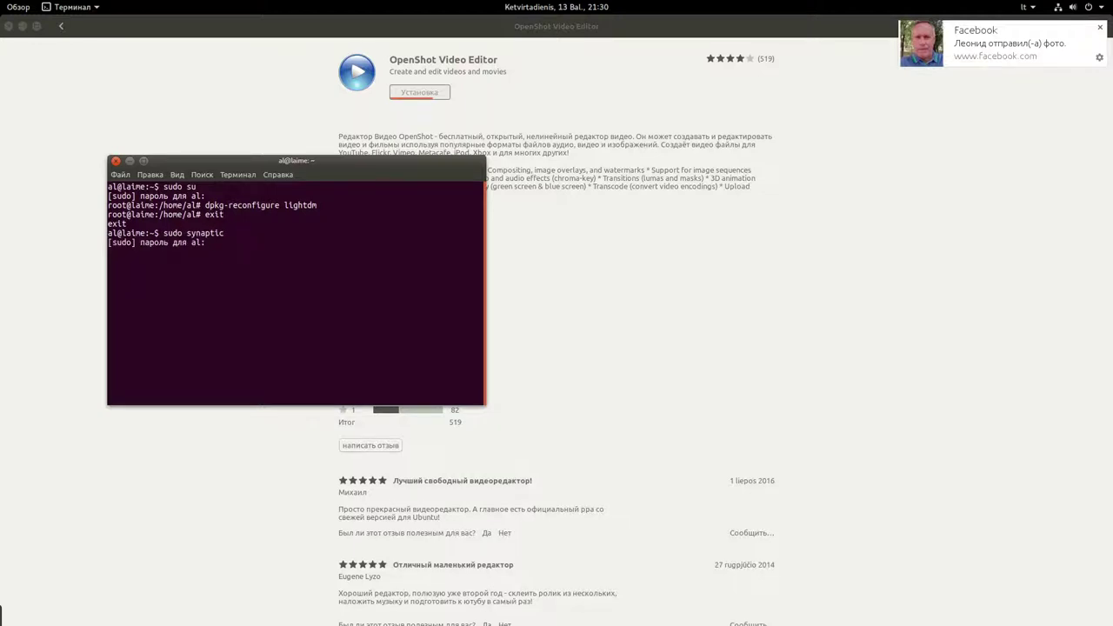
pyautogui.press('Return')
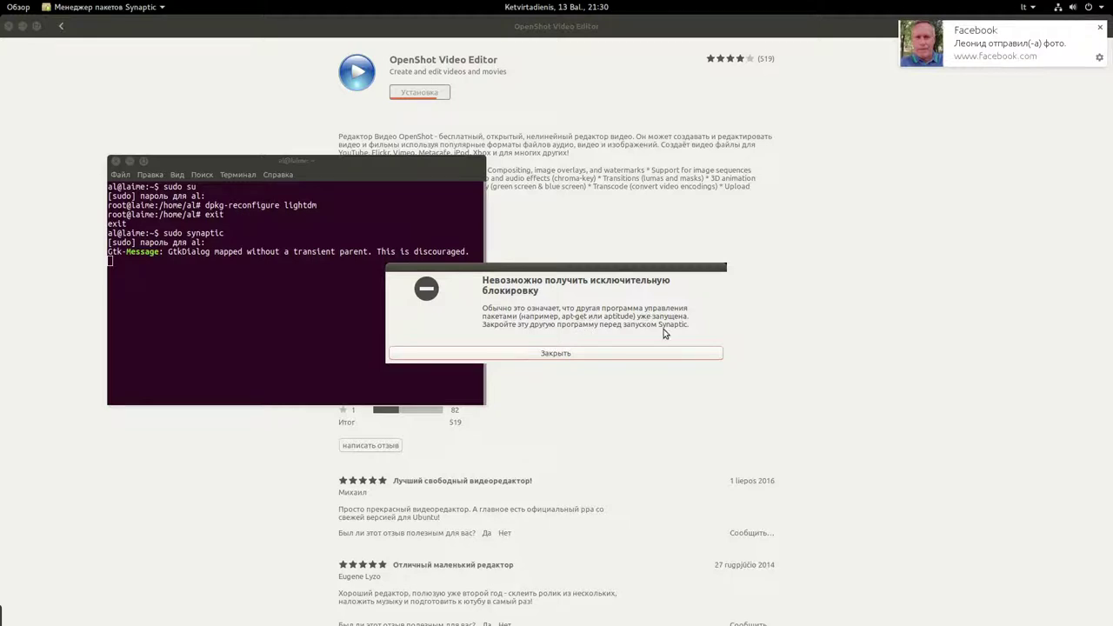
pyautogui.click(557, 353)
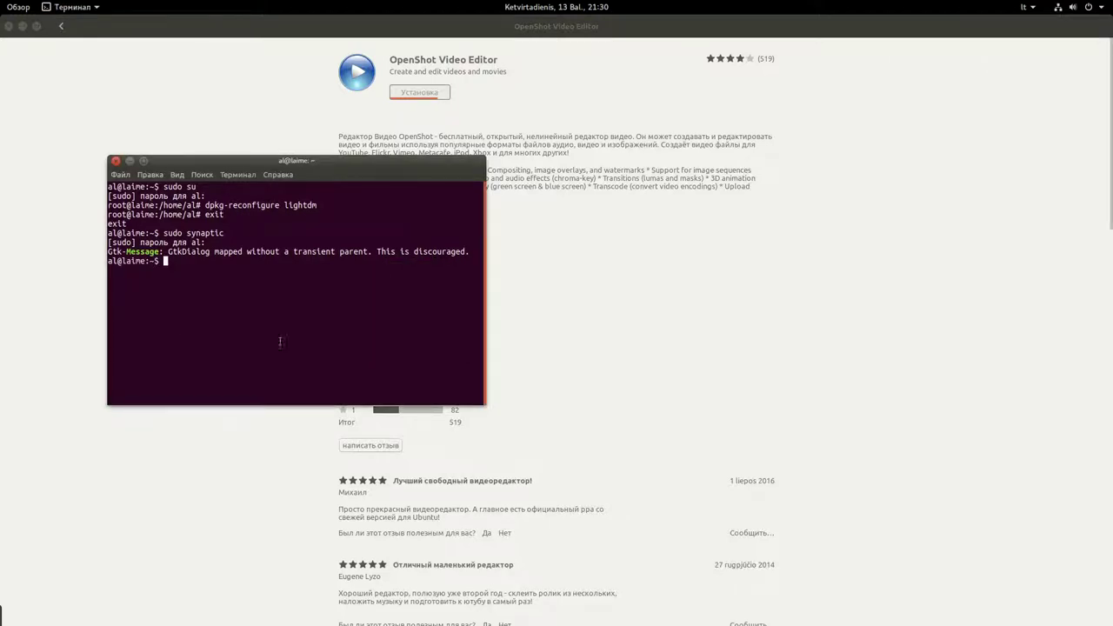
# - Start the Synaptic package manager without administrative privileges by running synaptic in the terminal, and dismiss its notice
pyautogui.press('Up')
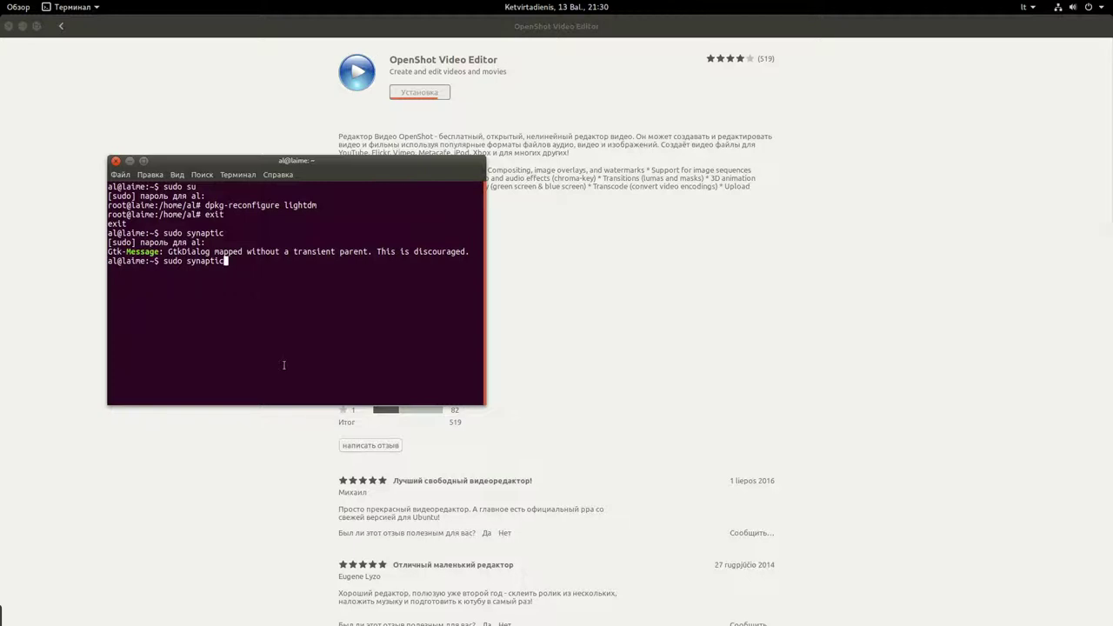
pyautogui.press('Left')
pyautogui.press('Left')
pyautogui.press('Left')
pyautogui.press('Left')
pyautogui.press('Left')
pyautogui.press('Left')
pyautogui.press('Left')
pyautogui.press('Left')
pyautogui.press('BackSpace')
pyautogui.press('BackSpace')
pyautogui.press('BackSpace')
pyautogui.press('BackSpace')
pyautogui.press('BackSpace')
pyautogui.press('Return')
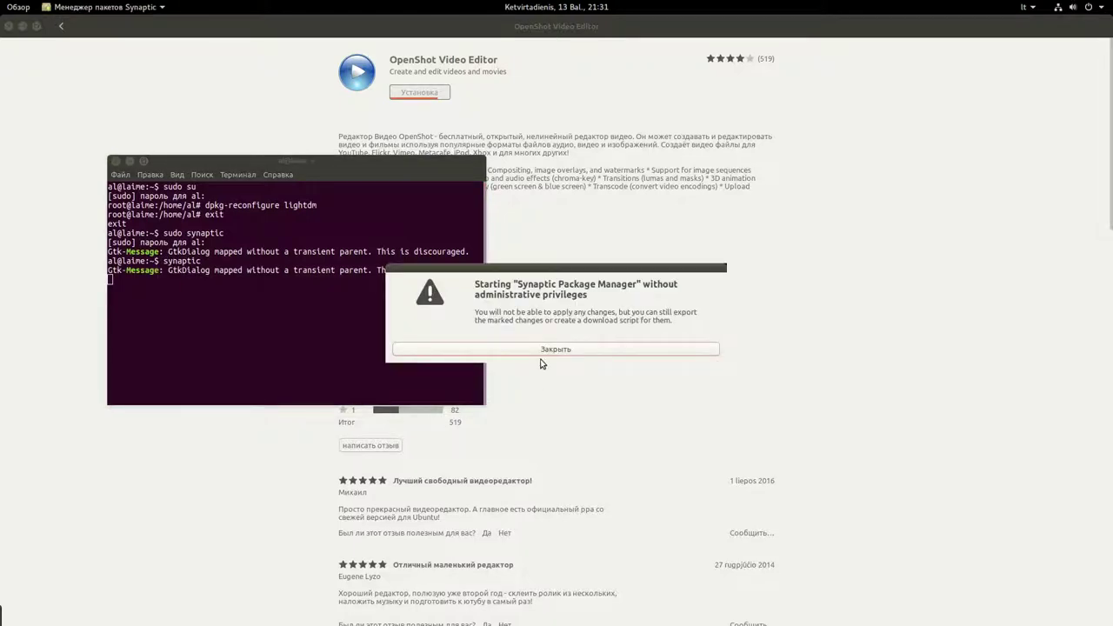
pyautogui.click(496, 353)
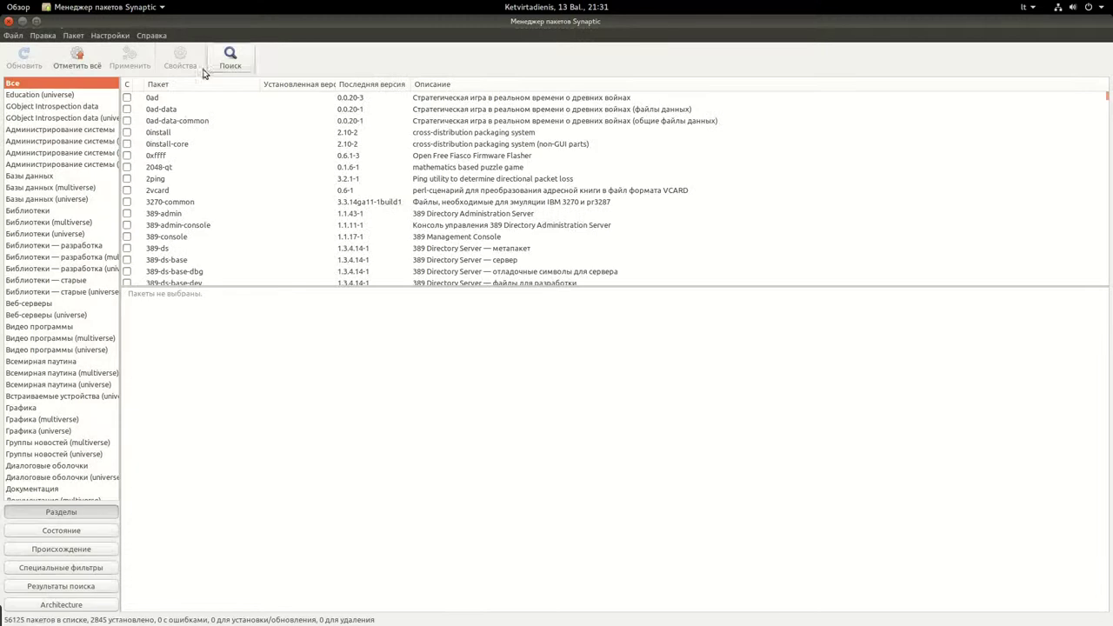
# - View the description of the 0ad-data package and browse the start of the full package list
pyautogui.click(174, 111)
pyautogui.scroll(-10, 205, 148)
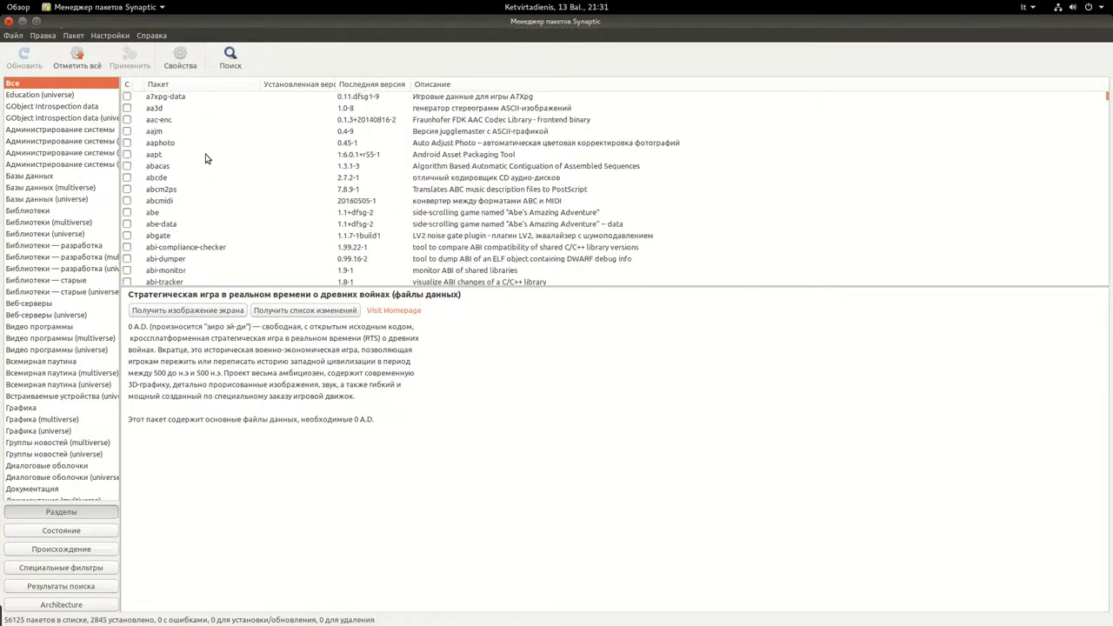
pyautogui.scroll(5, 203, 156)
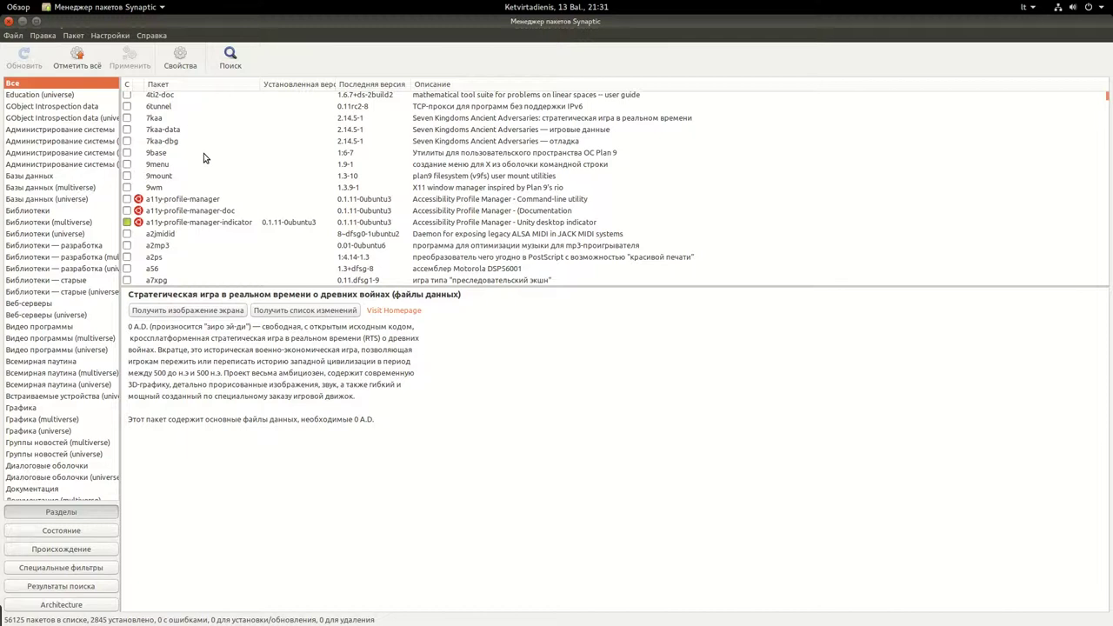
pyautogui.scroll(5, 204, 157)
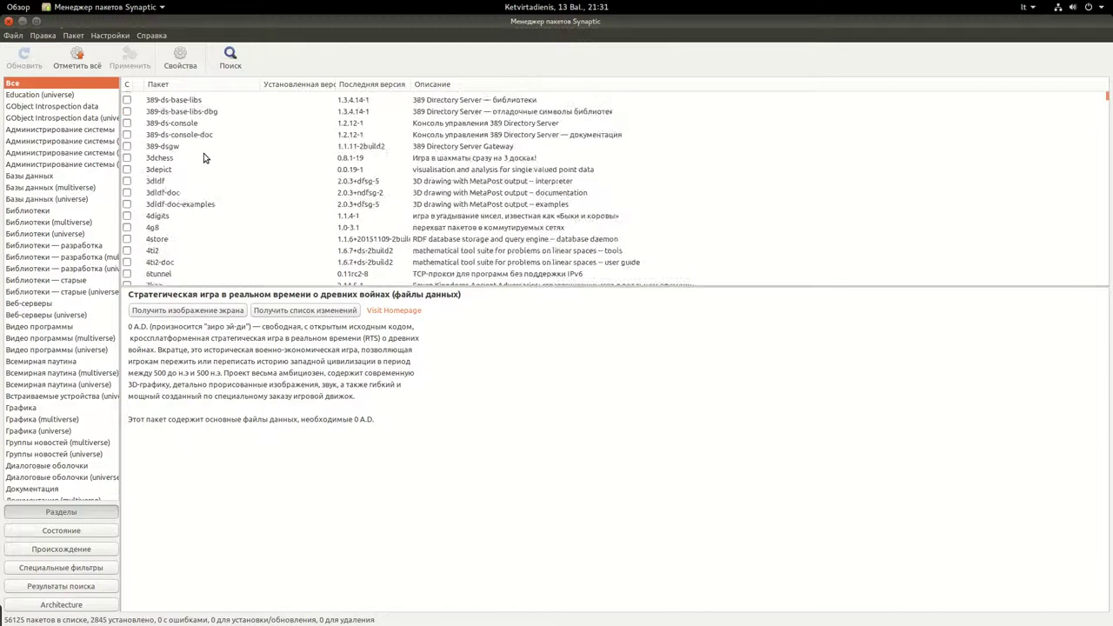
# - Search the package descriptions and names for "gnome"
pyautogui.click(231, 59)
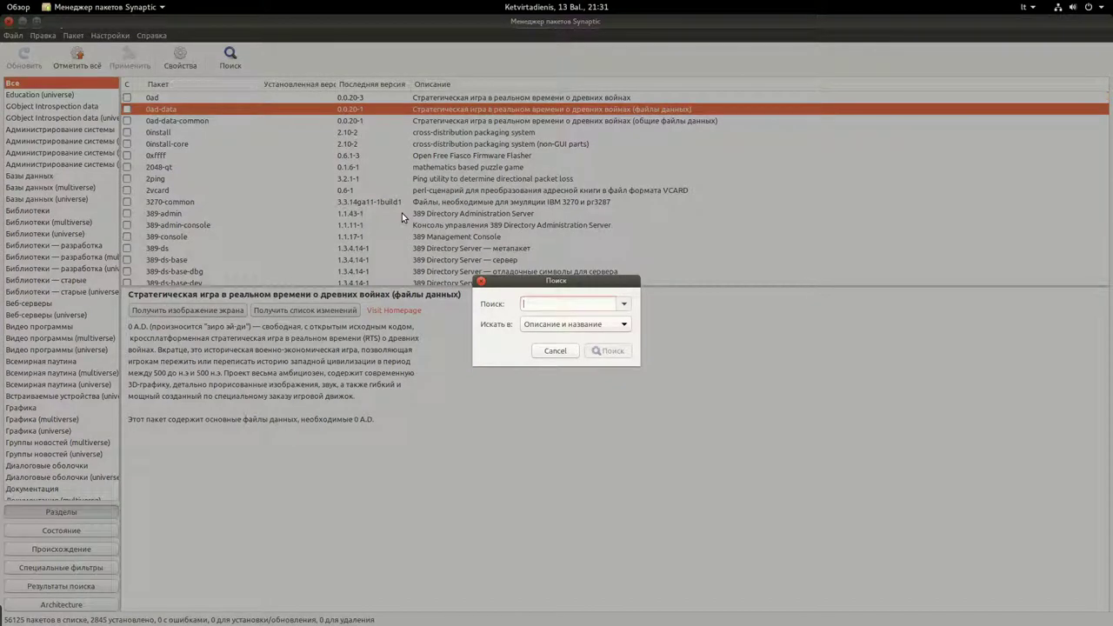
pyautogui.write('gnome')
pyautogui.press('Return')
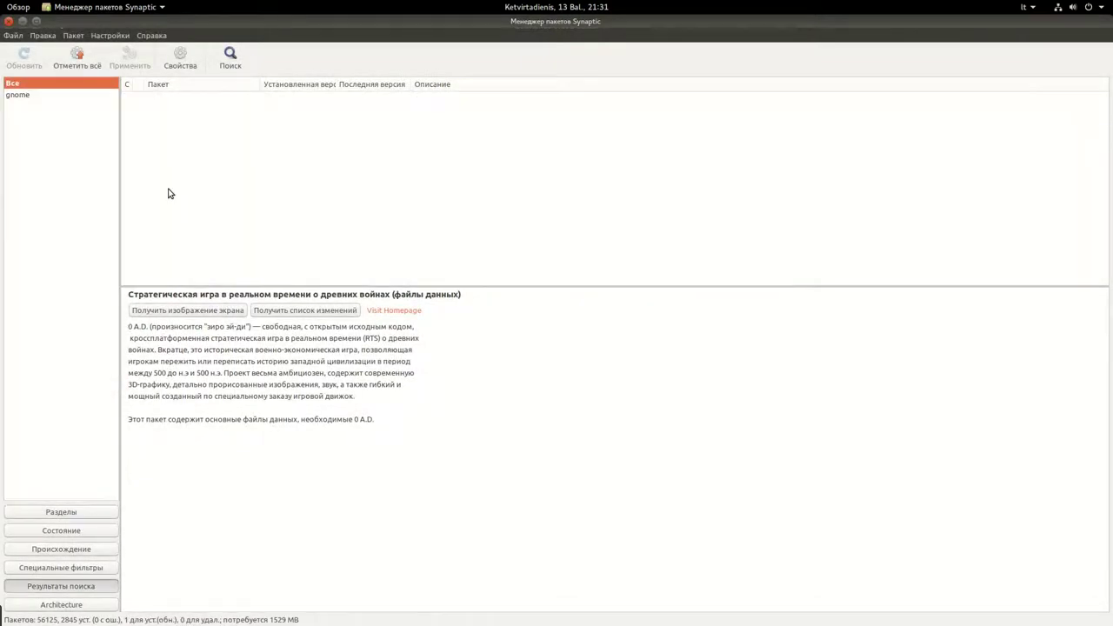
# - Browse the packages found for gnome, viewing the descriptions of the Arc theme and gnome-blog packages
pyautogui.click(164, 183)
pyautogui.scroll(-5, 181, 204)
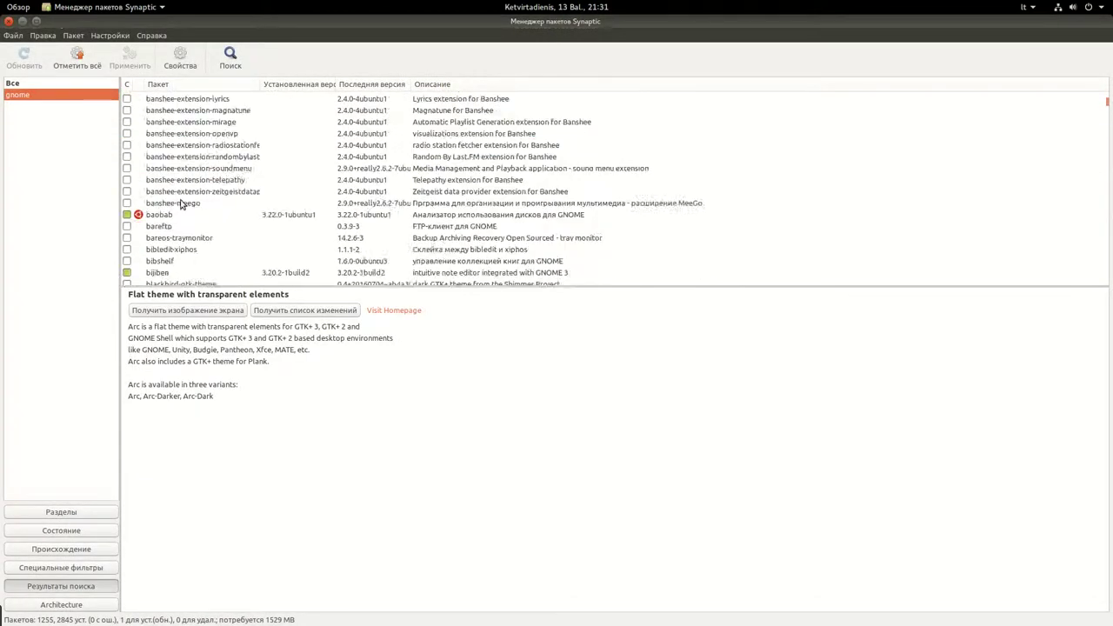
pyautogui.scroll(-15, 181, 203)
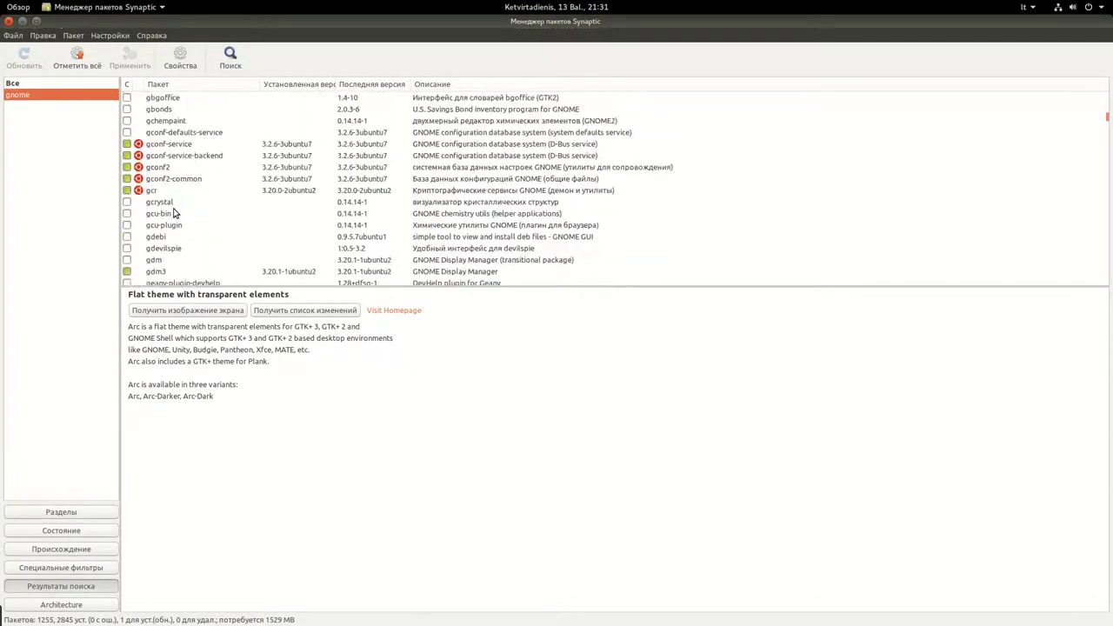
pyautogui.scroll(-1, 174, 213)
pyautogui.scroll(3, 174, 213)
pyautogui.scroll(-15, 174, 213)
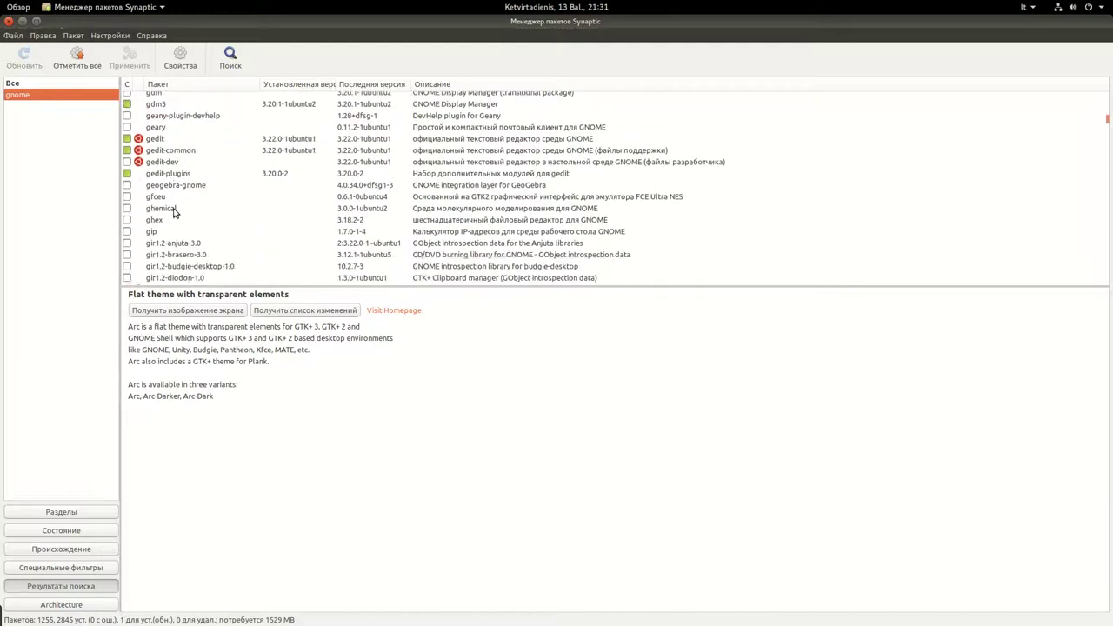
pyautogui.scroll(-2, 173, 213)
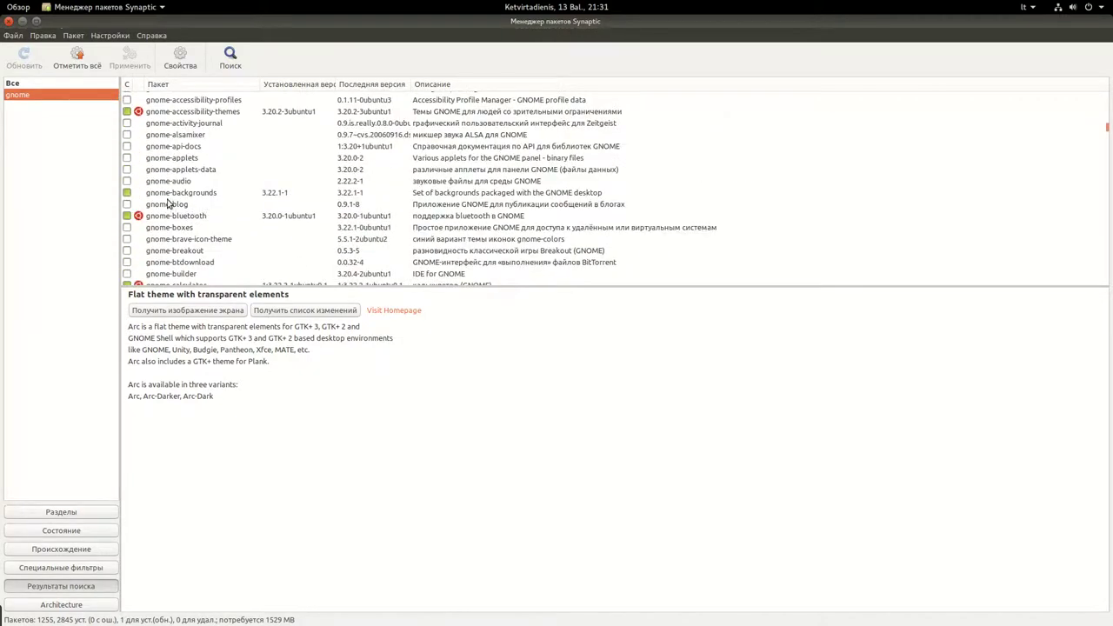
pyautogui.click(171, 204)
pyautogui.scroll(-3, 226, 206)
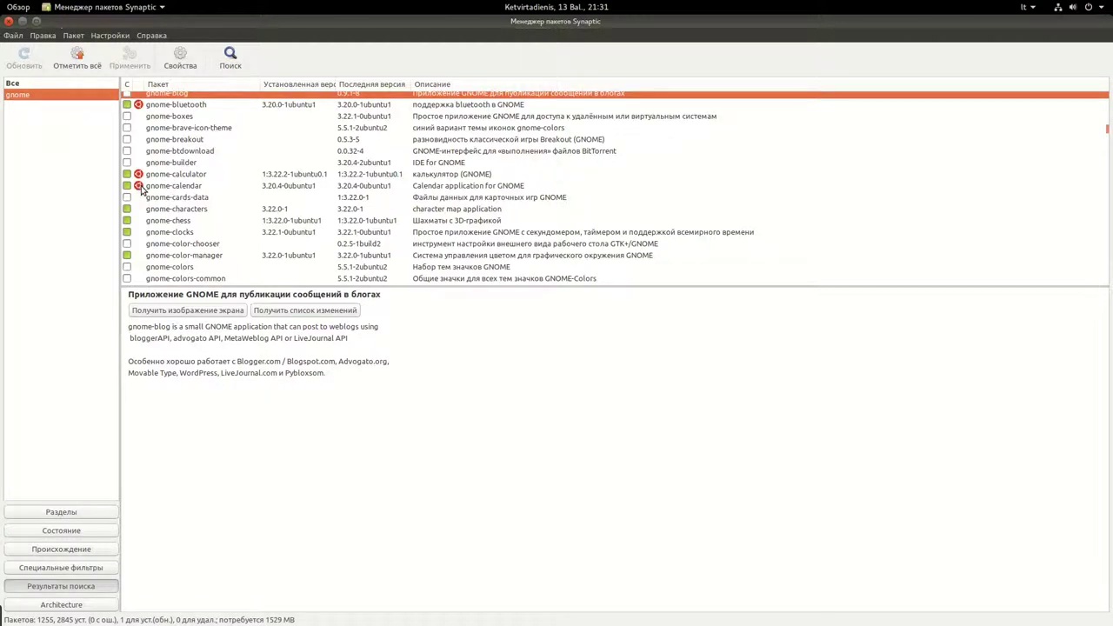
pyautogui.scroll(-3, 169, 183)
pyautogui.scroll(9, 170, 182)
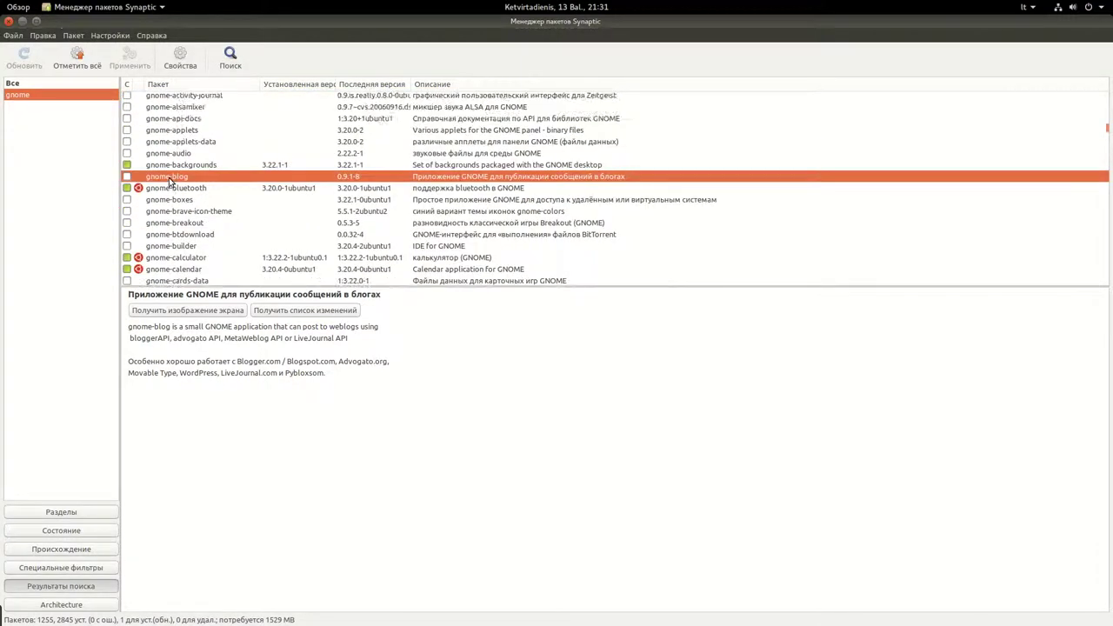
# - View the description of the gnome metapackage and its available marking options, without choosing any
pyautogui.click(157, 188)
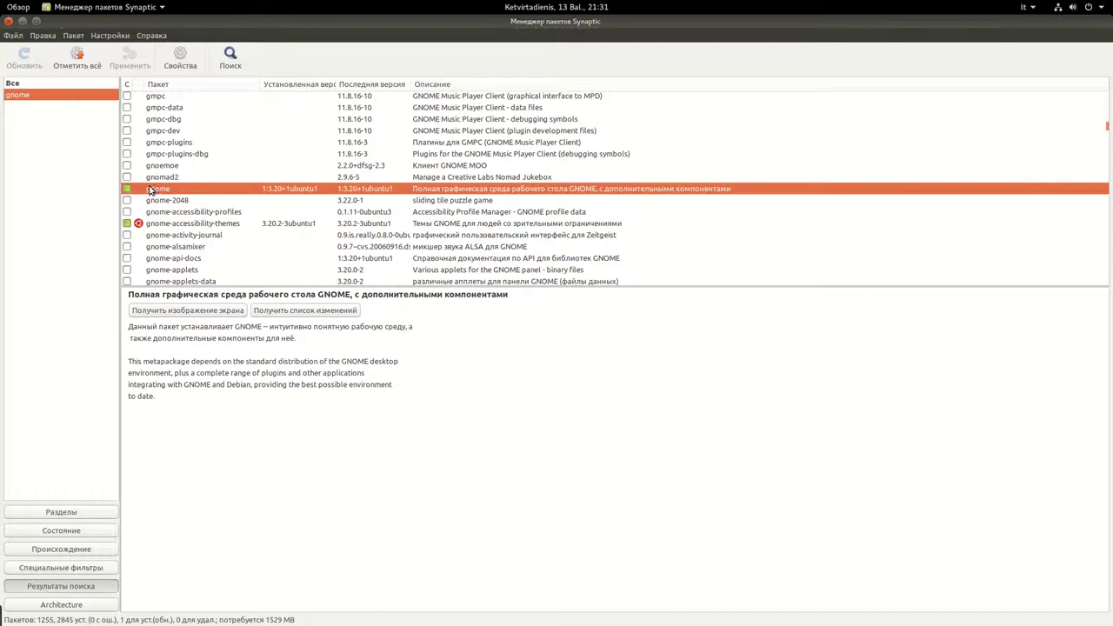
pyautogui.rightClick(154, 186)
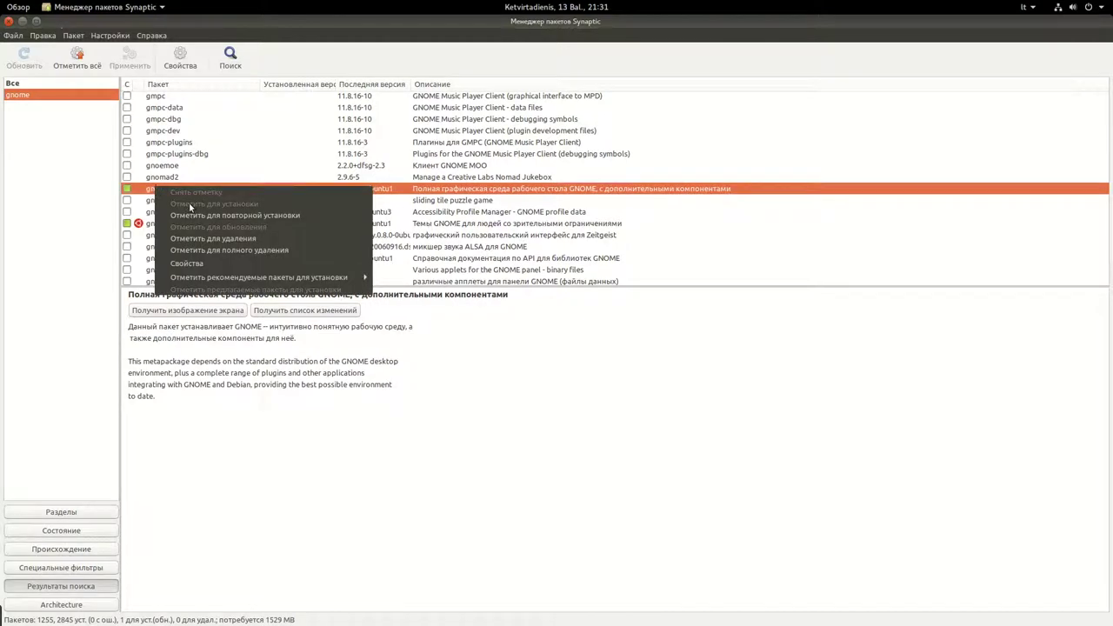
pyautogui.click(176, 386)
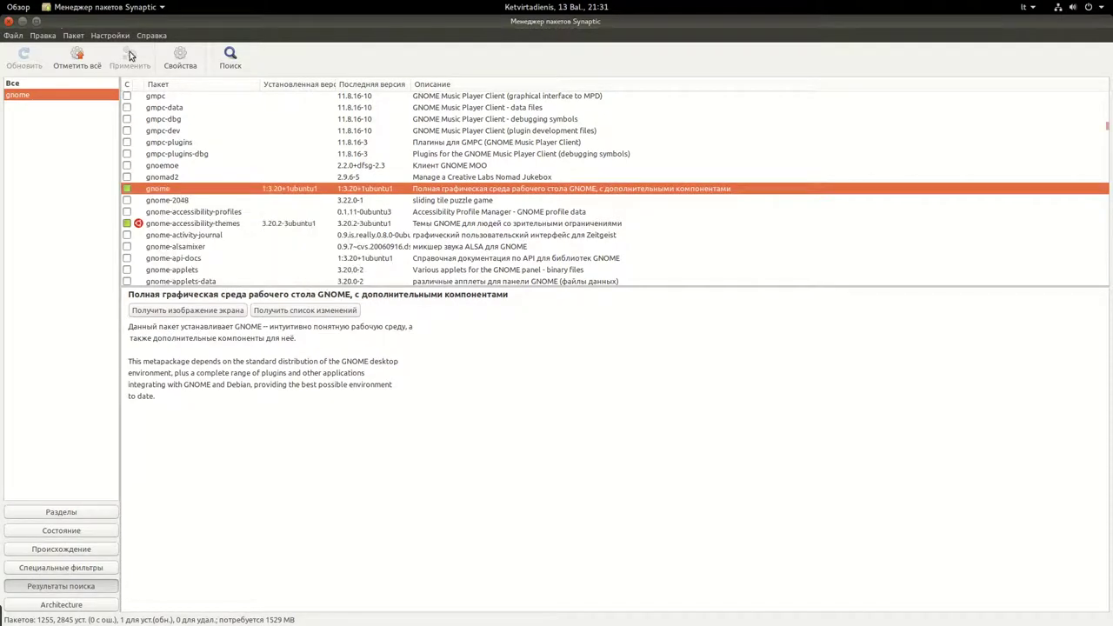
# - Search the package descriptions and names for "xfce"
pyautogui.click(230, 56)
pyautogui.click(581, 305)
pyautogui.doubleClick(581, 305)
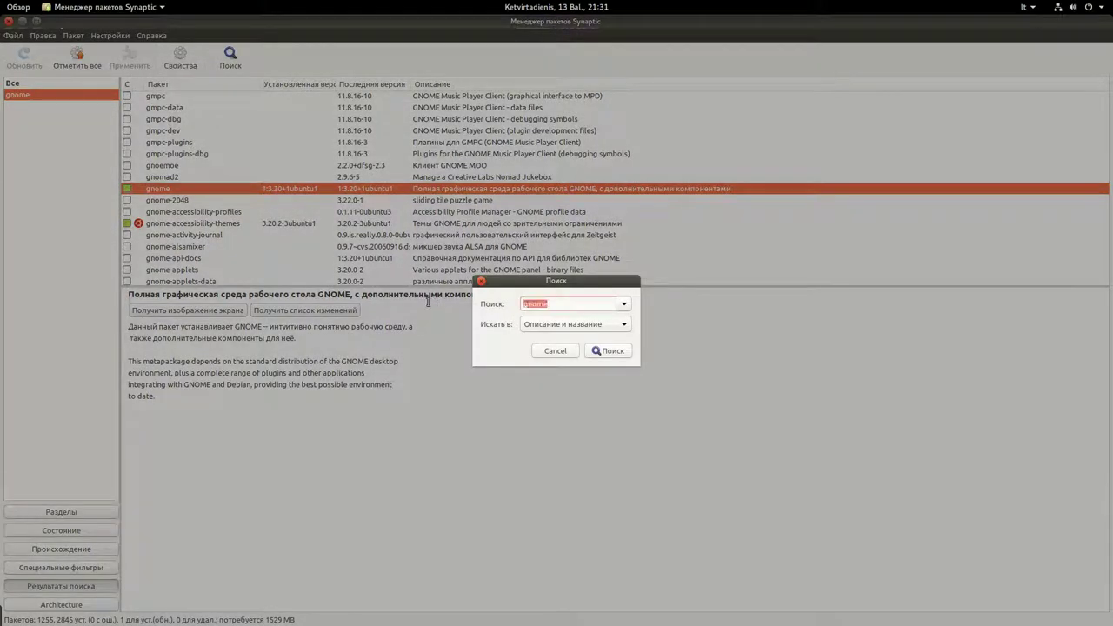
pyautogui.write('xfce')
pyautogui.press('Return')
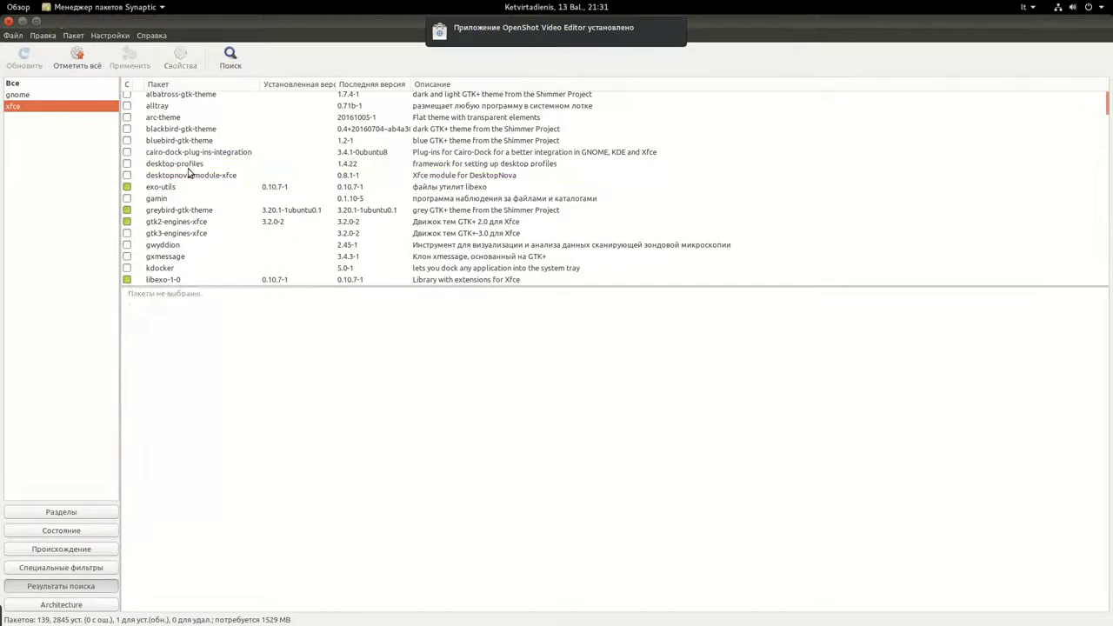
# - Browse the packages found for xfce, viewing the descriptions of desktop-profiles and the xfce4 metapackage
pyautogui.click(187, 161)
pyautogui.scroll(-3, 188, 162)
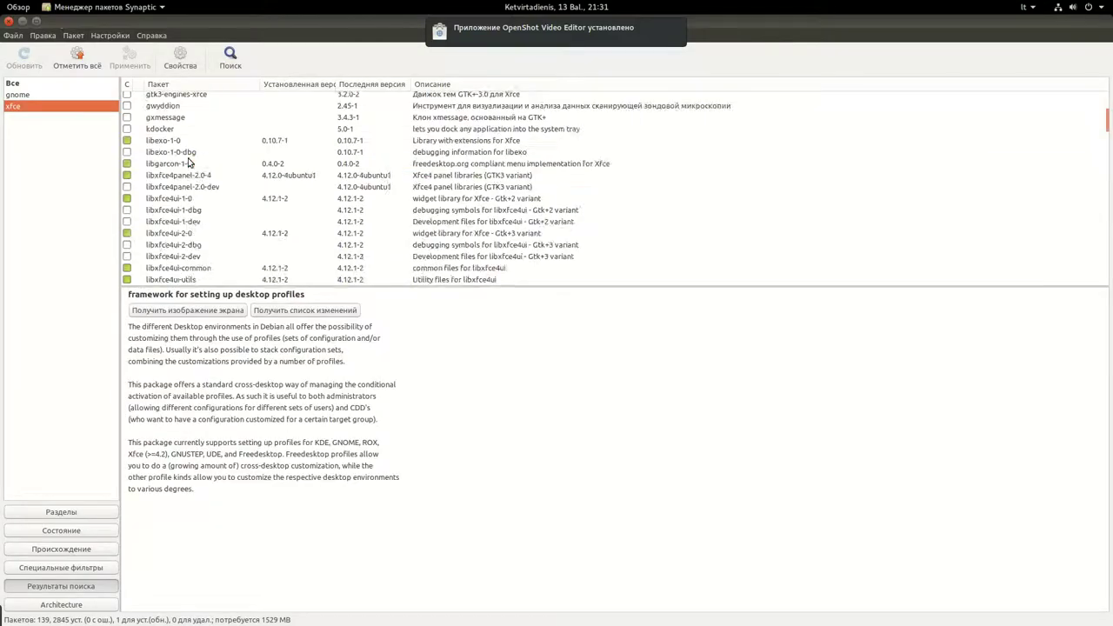
pyautogui.scroll(-6, 188, 165)
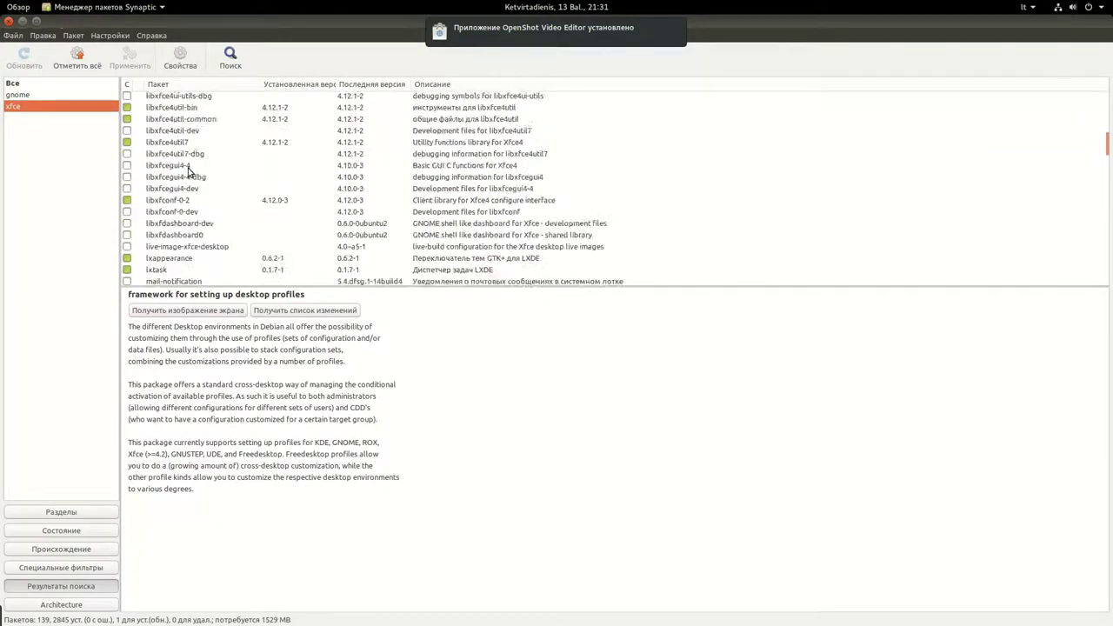
pyautogui.scroll(-10, 188, 172)
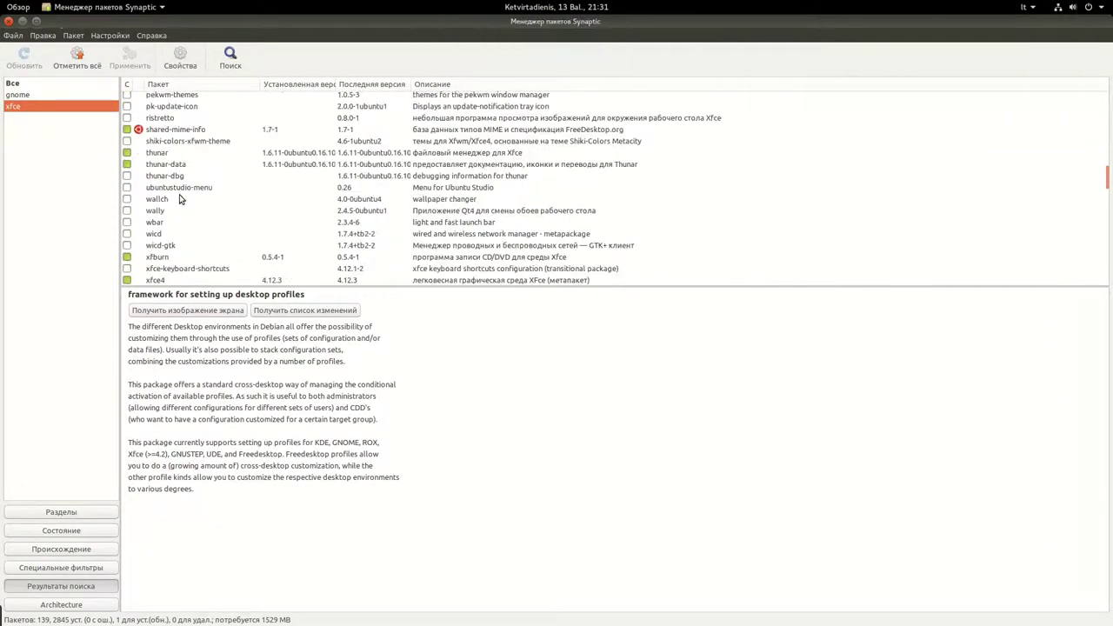
pyautogui.scroll(-4, 179, 199)
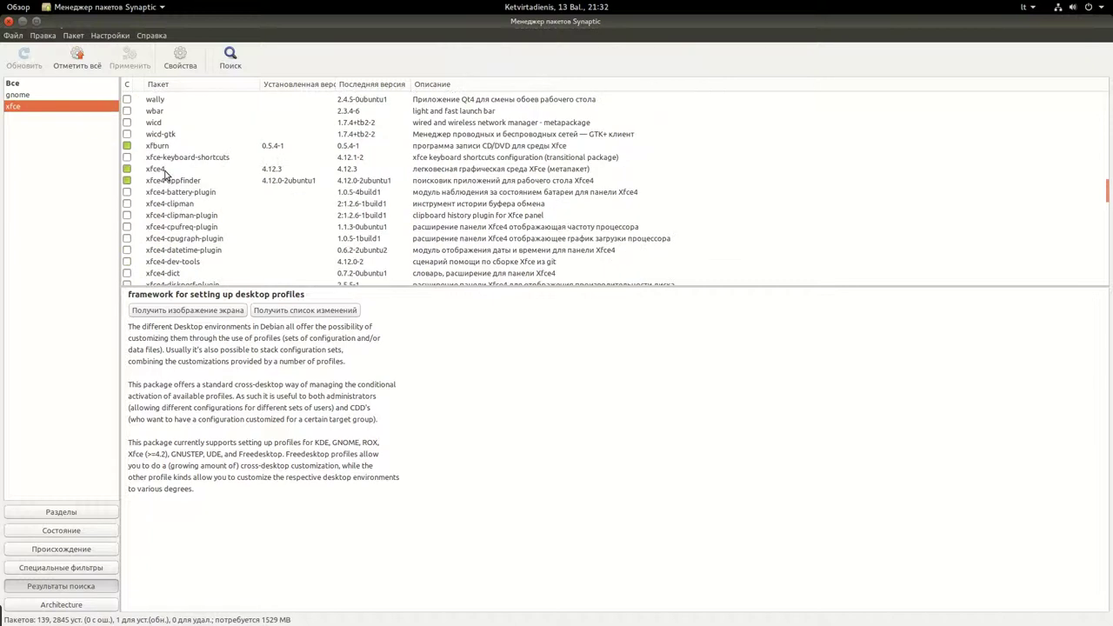
pyautogui.click(165, 171)
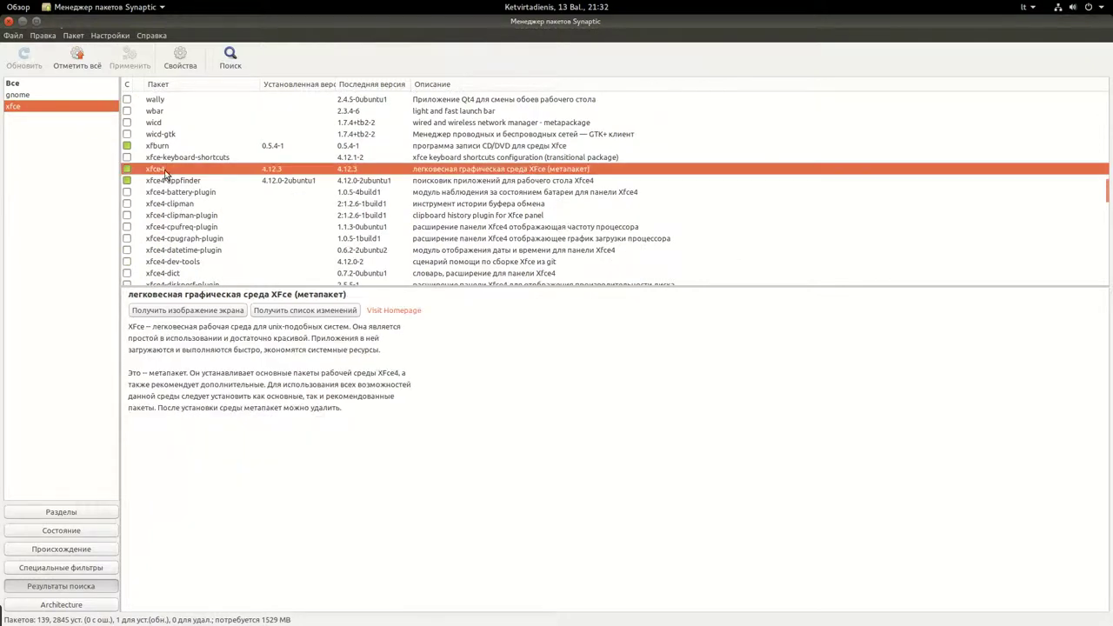
# - Search the package descriptions and names for "unity"
pyautogui.click(225, 60)
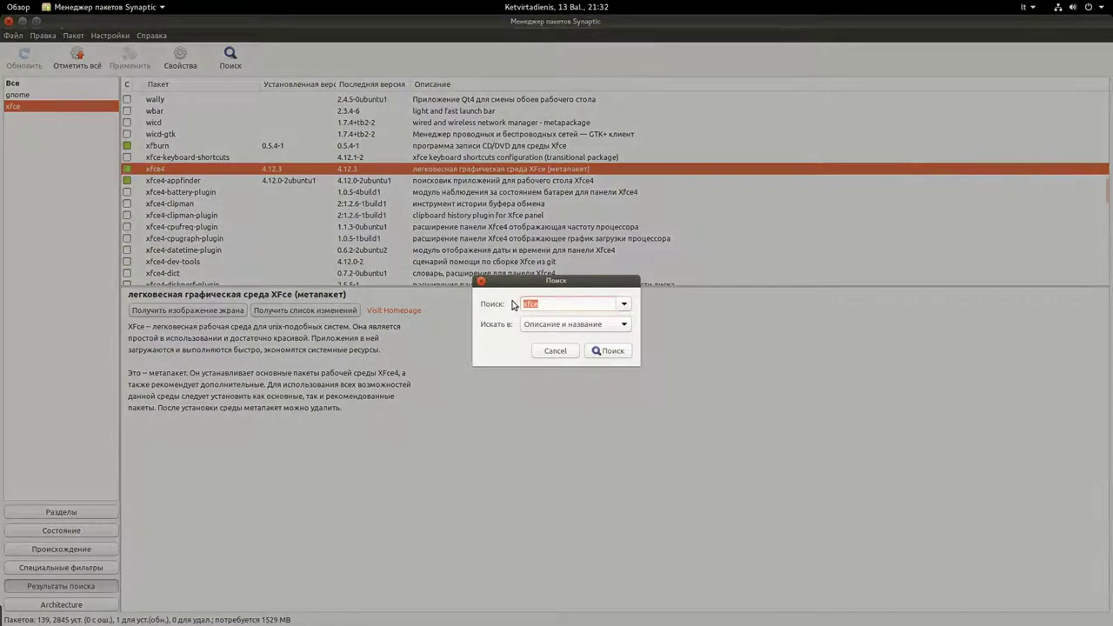
pyautogui.write('unity')
pyautogui.press('Return')
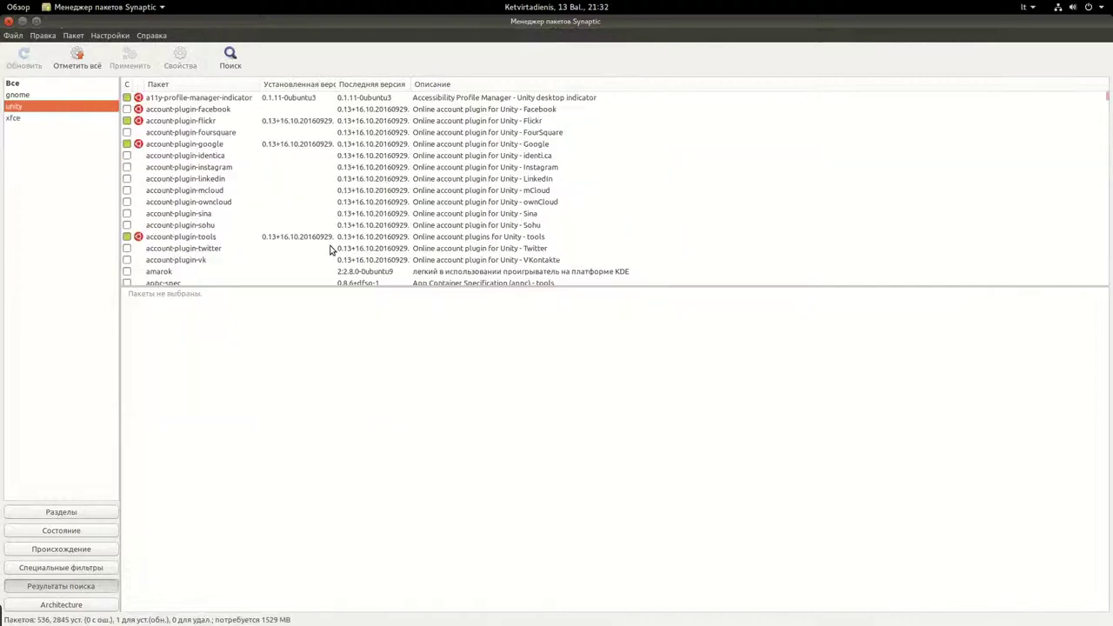
# - Find the unity package in the search results and view its description
pyautogui.scroll(-10, 190, 210)
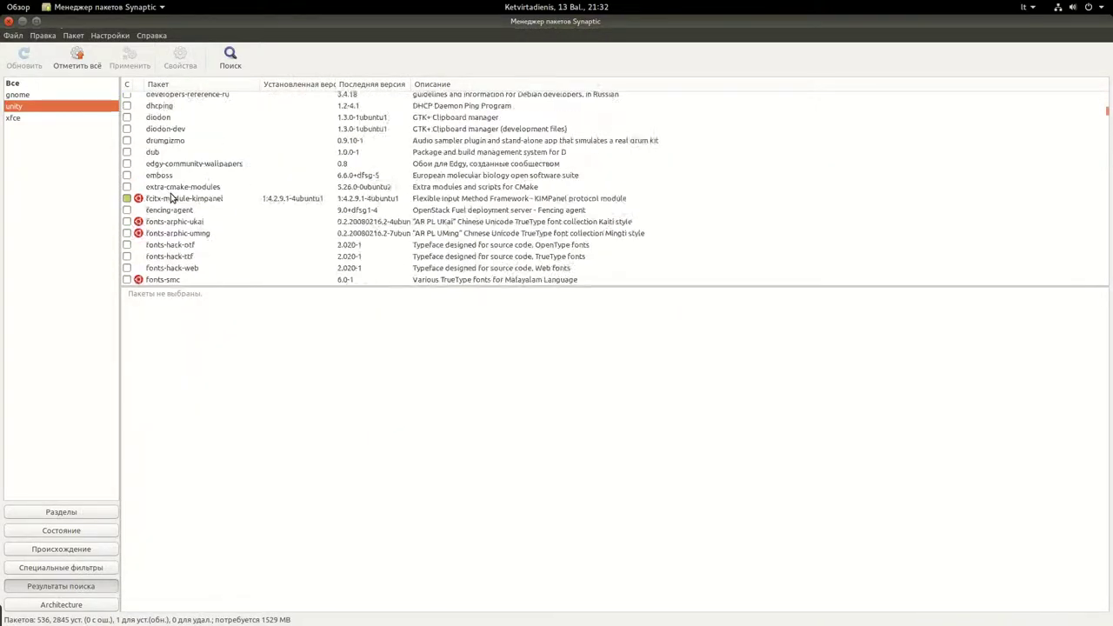
pyautogui.scroll(-15, 171, 197)
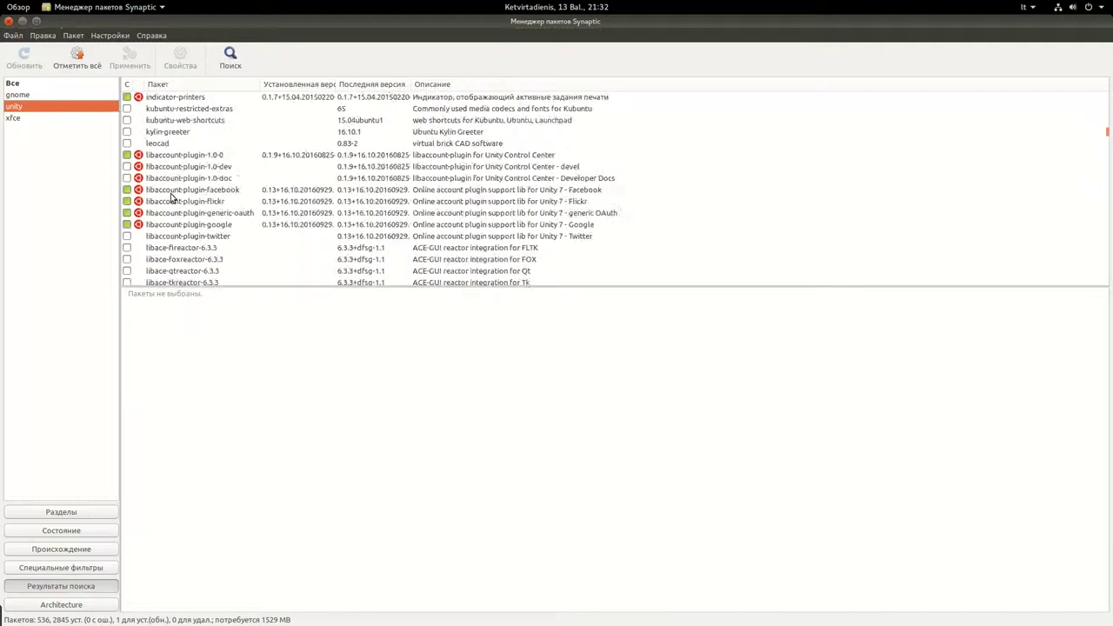
pyautogui.scroll(-15, 170, 197)
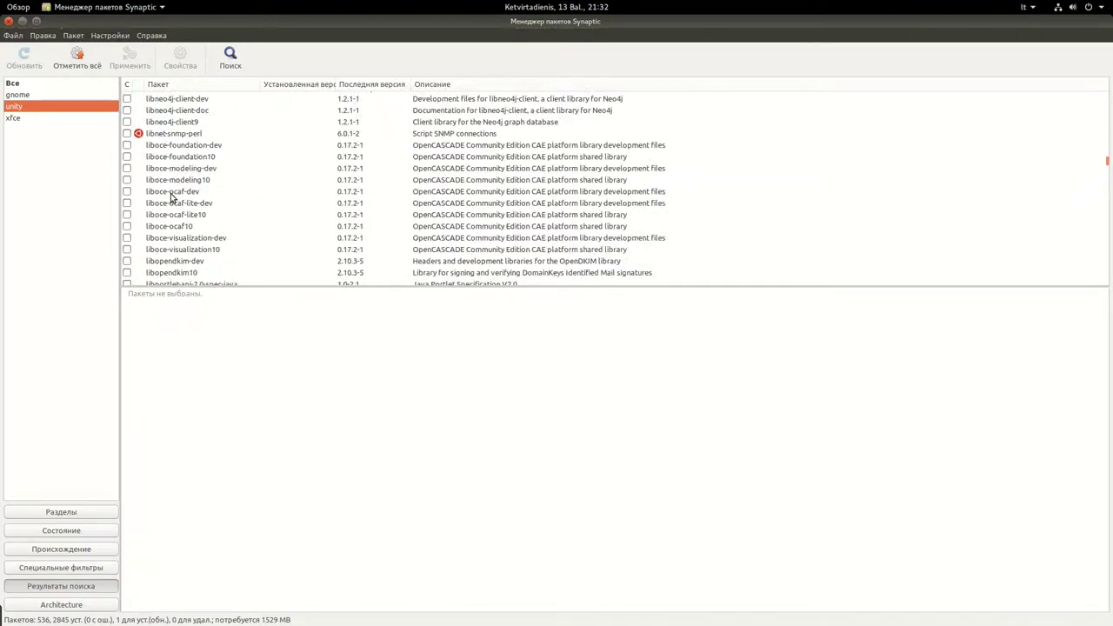
pyautogui.scroll(-15, 171, 196)
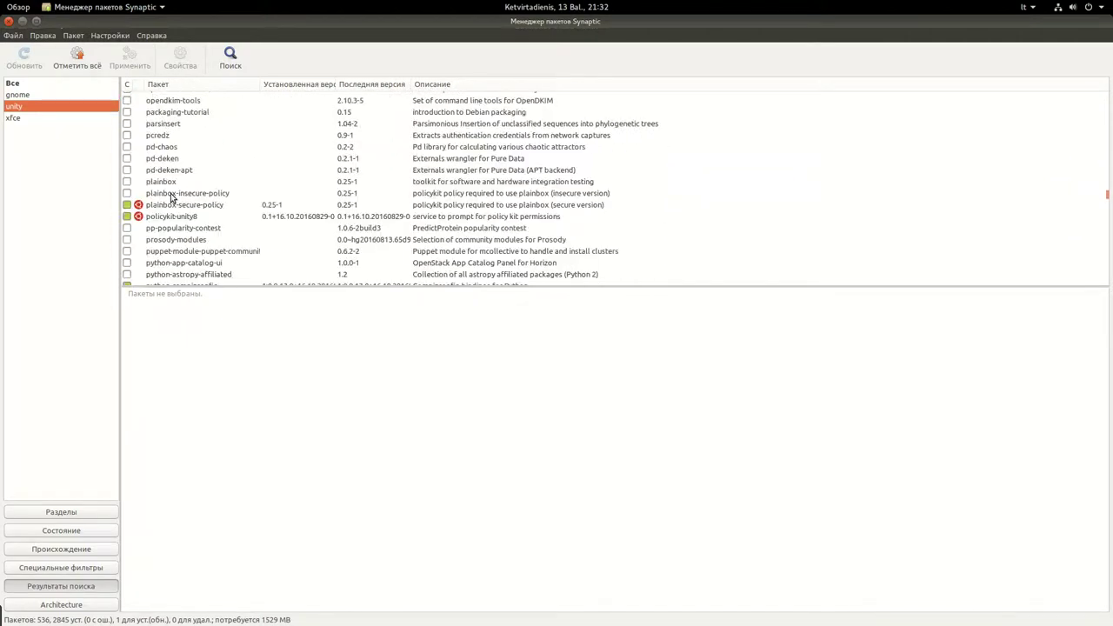
pyautogui.scroll(-15, 171, 198)
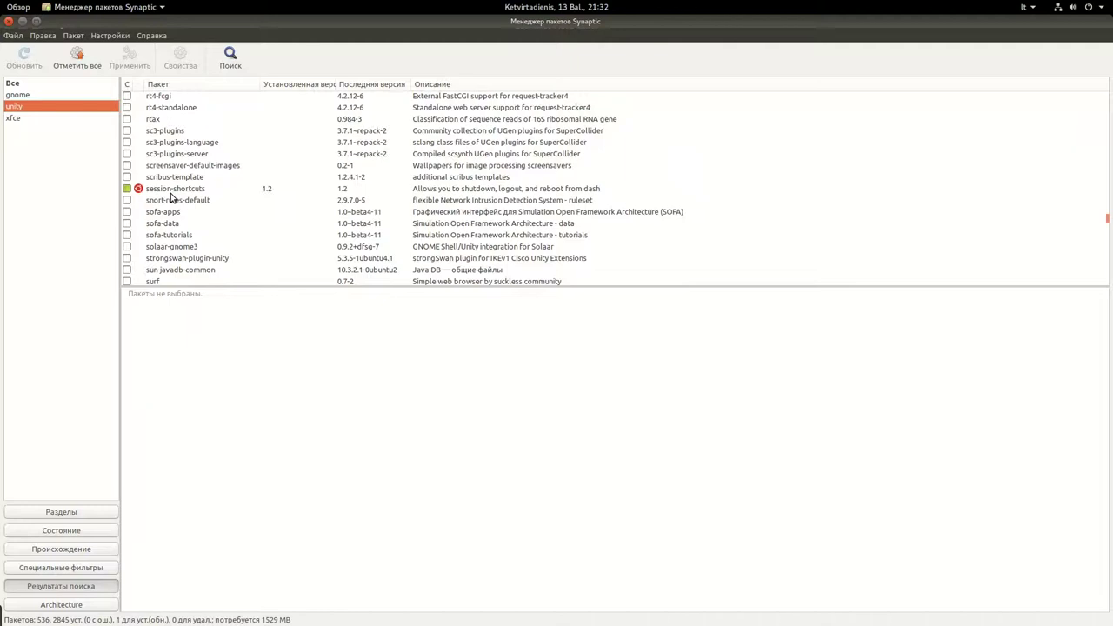
pyautogui.scroll(-8, 170, 198)
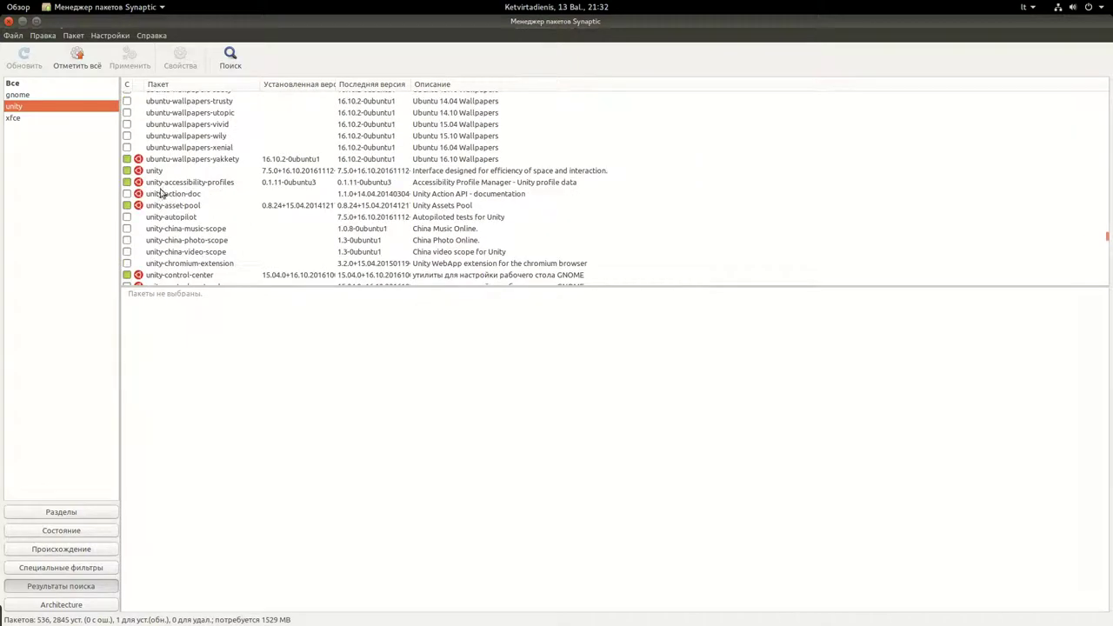
pyautogui.click(156, 171)
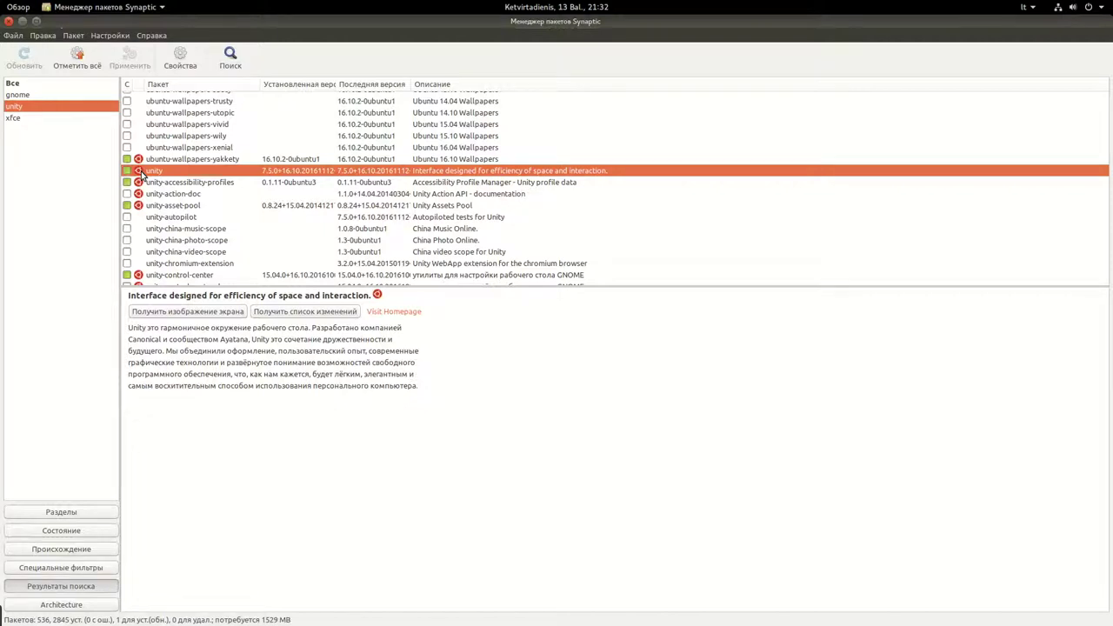
# - Show the marking options available for the unity package twice, closing them without choosing any
pyautogui.rightClick(222, 176)
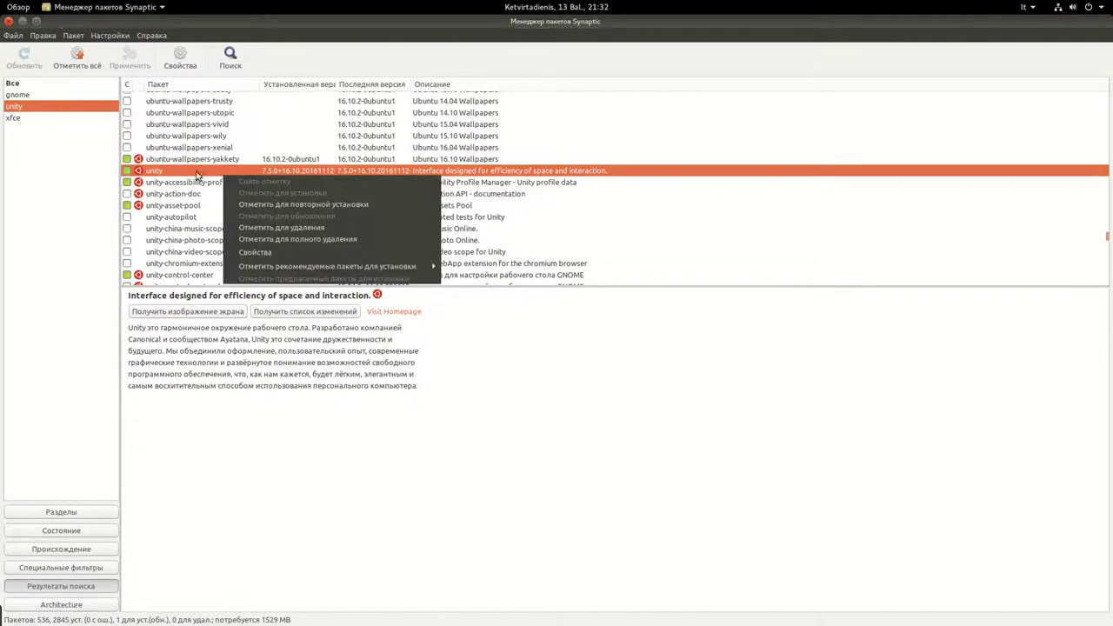
pyautogui.click(197, 175)
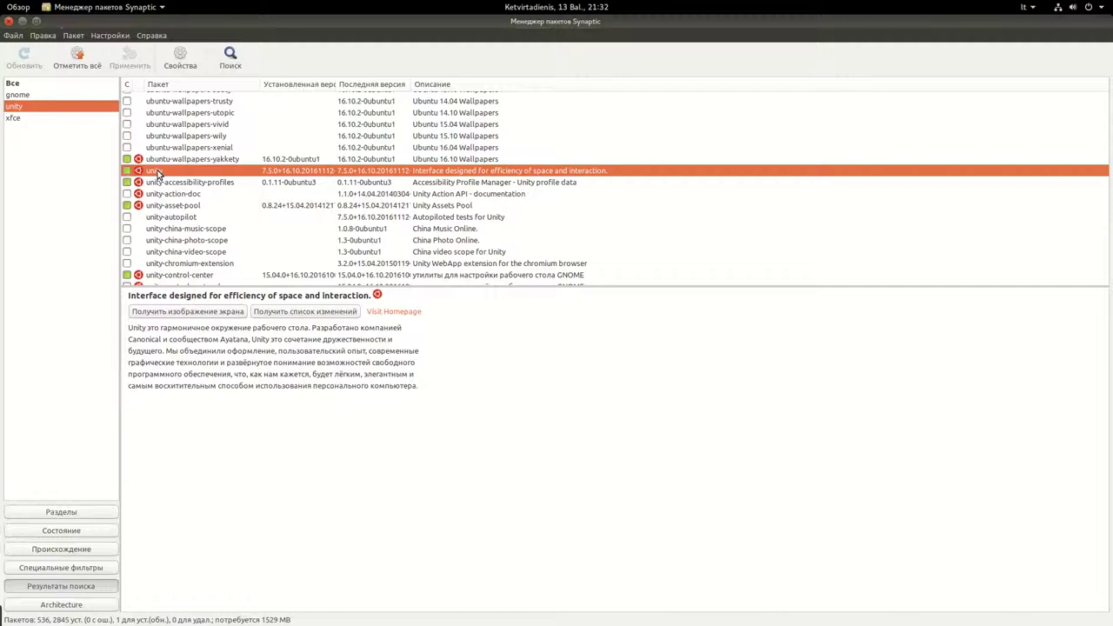
pyautogui.rightClick(158, 173)
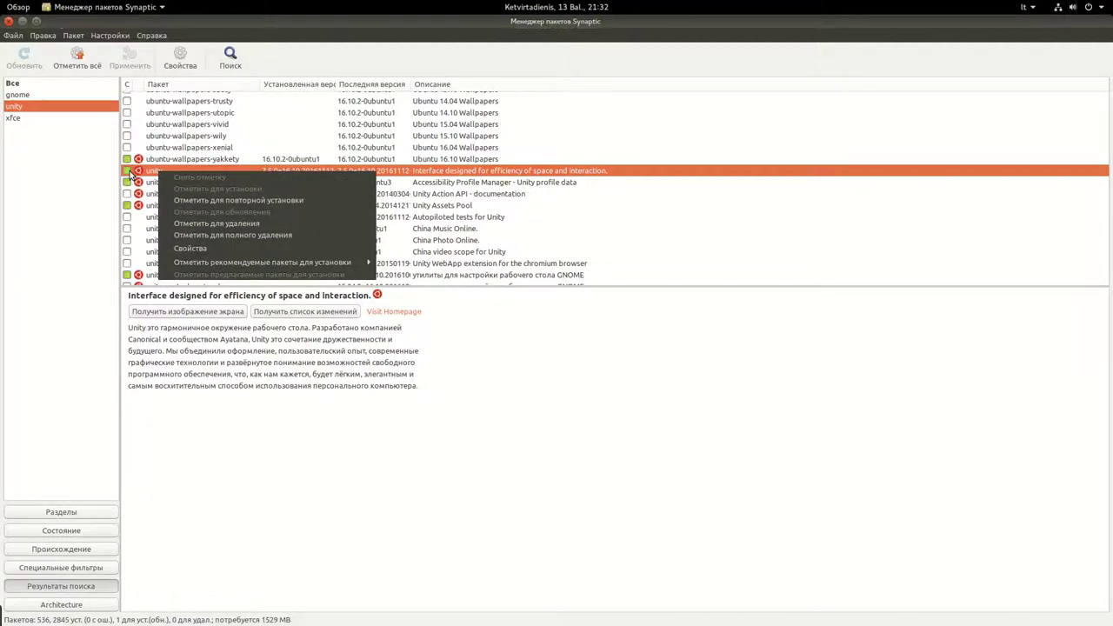
pyautogui.click(137, 172)
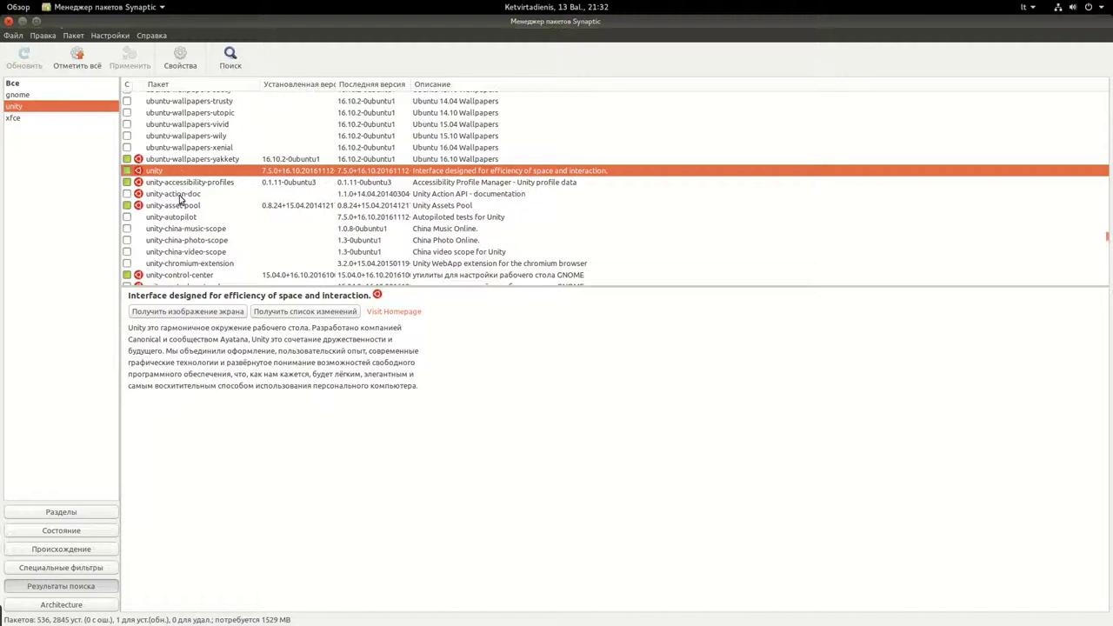
# - View the descriptions of unity-action-doc, unity-autopilot, unity-asset-pool and unity-accessibility-profiles, ending on the unity package
pyautogui.click(171, 194)
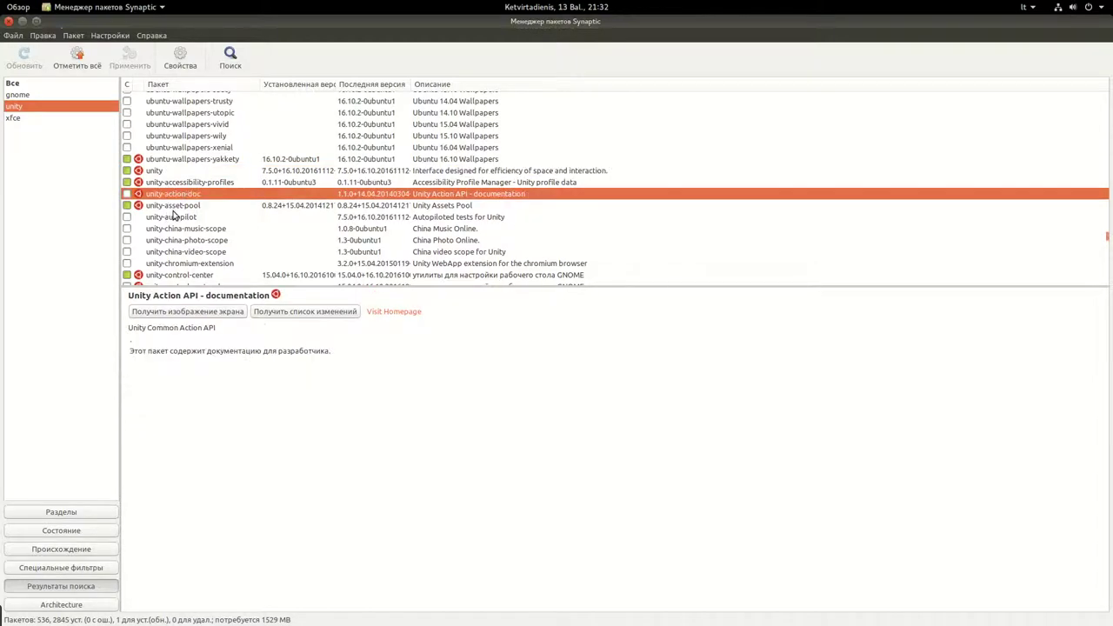
pyautogui.click(171, 217)
pyautogui.click(171, 205)
pyautogui.click(168, 182)
pyautogui.click(163, 171)
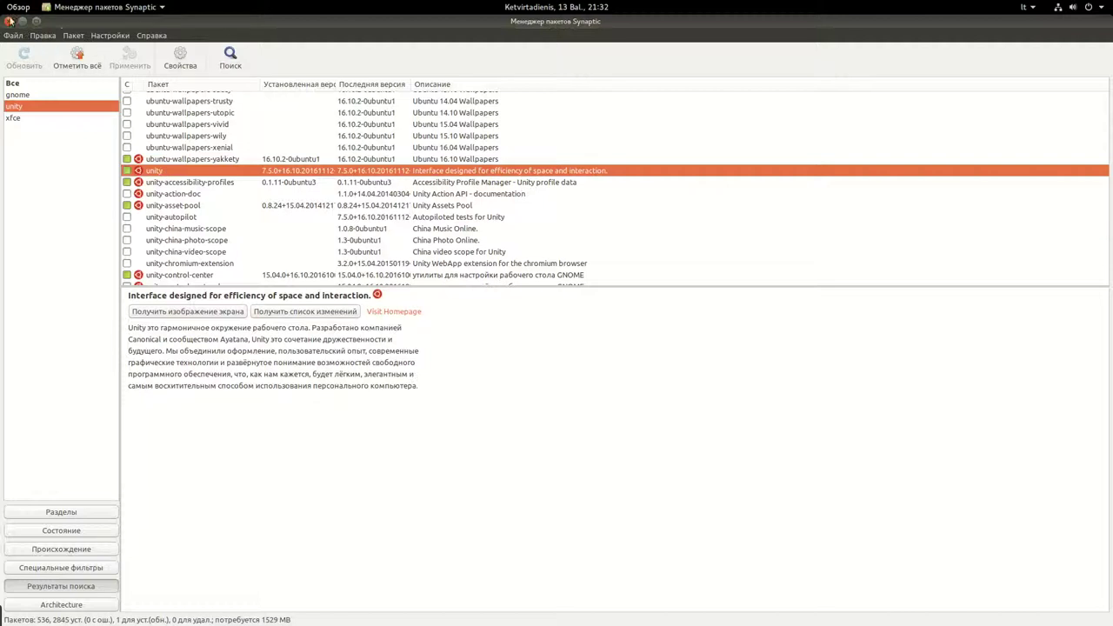
# - Search the package descriptions and names for "kde"
pyautogui.click(230, 59)
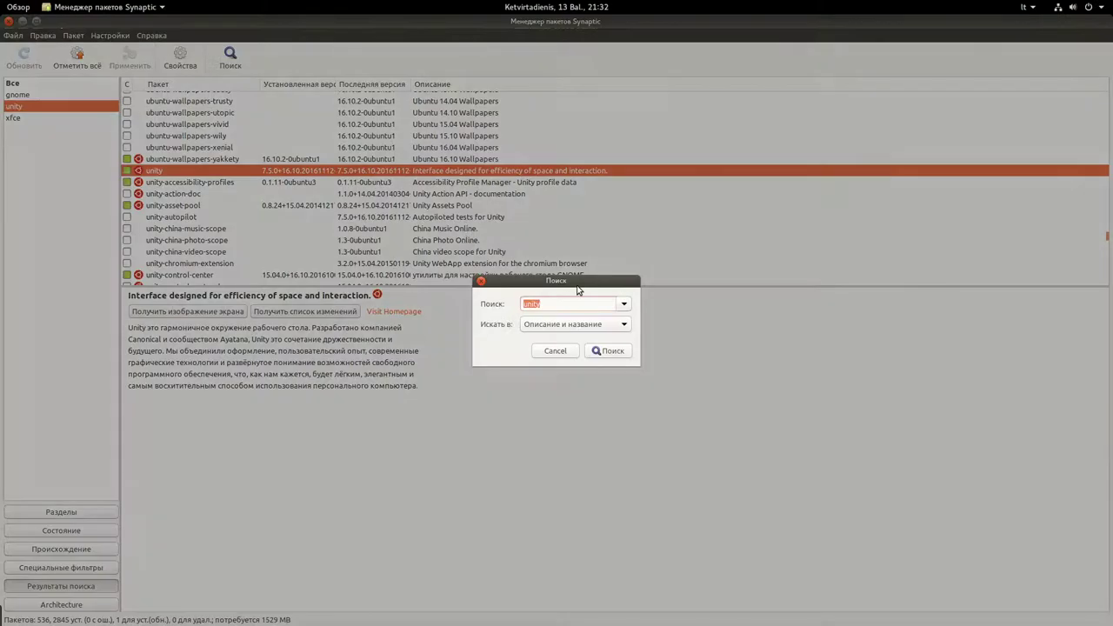
pyautogui.click(569, 302)
pyautogui.doubleClick(570, 302)
pyautogui.press('BackSpace')
pyautogui.write('kde')
pyautogui.press('Return')
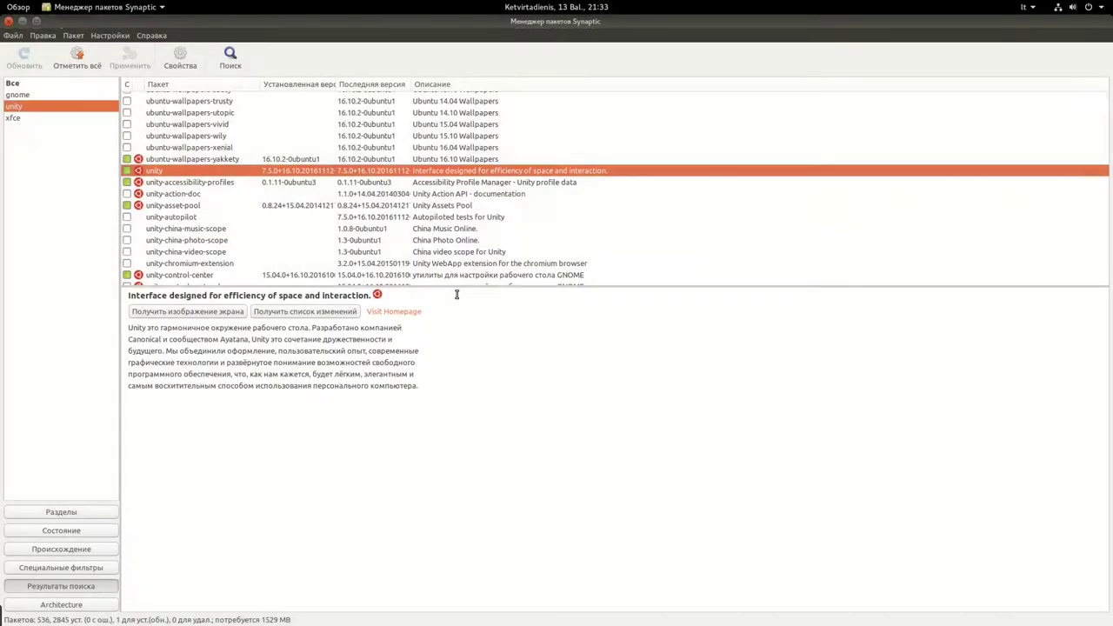
# - Look through the kde search results down to the kscreen-dbg package and view its description
pyautogui.scroll(-15, 239, 182)
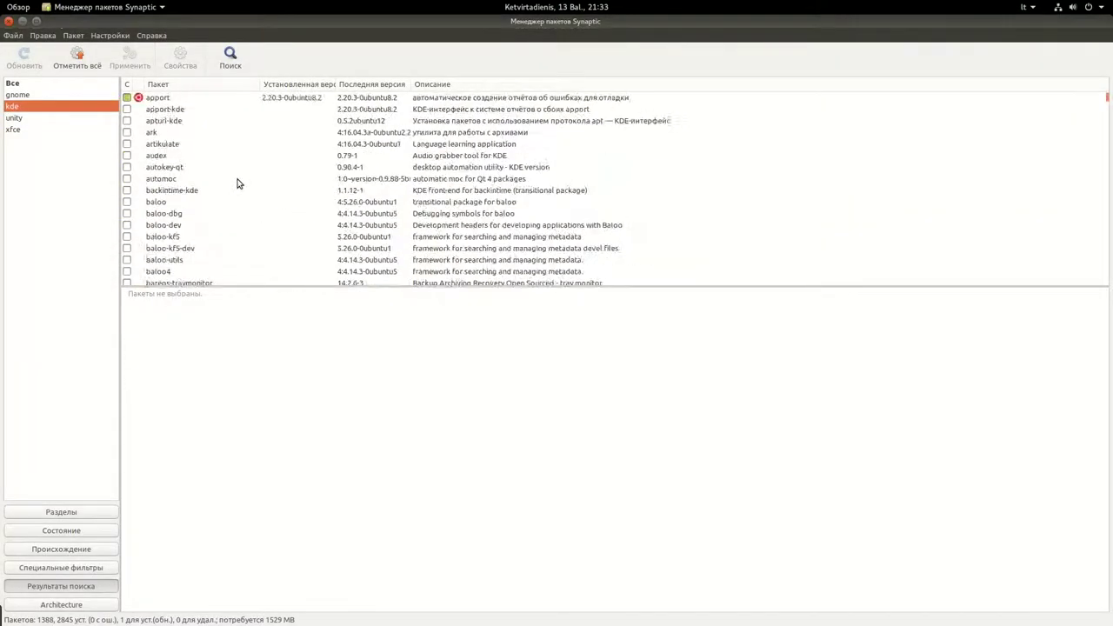
pyautogui.scroll(-5, 239, 183)
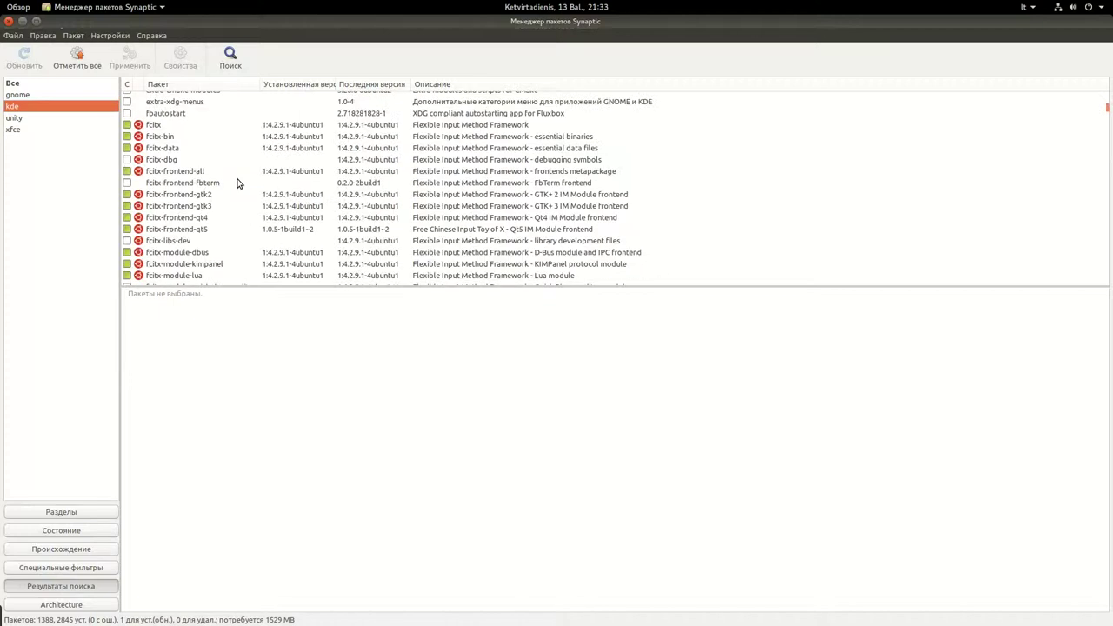
pyautogui.scroll(-20, 240, 183)
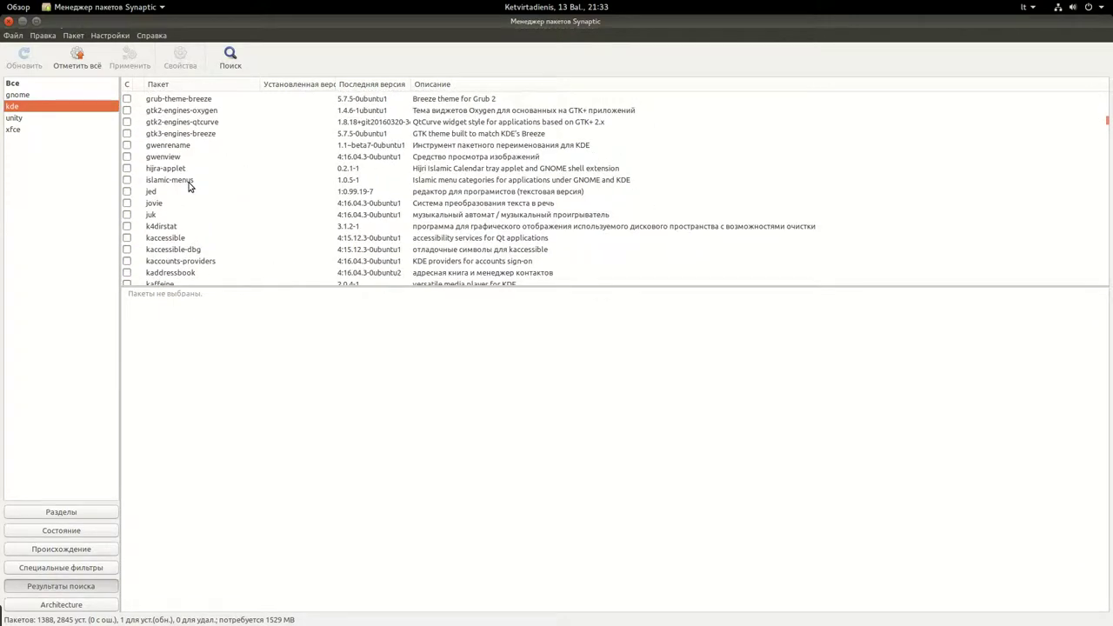
pyautogui.scroll(-20, 188, 186)
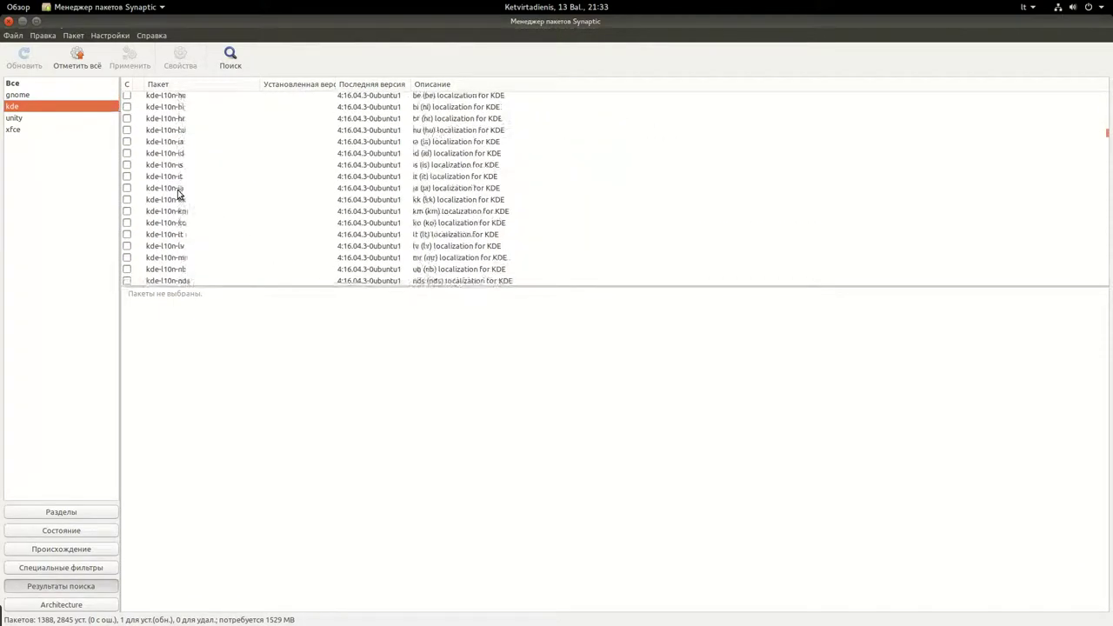
pyautogui.scroll(-15, 178, 193)
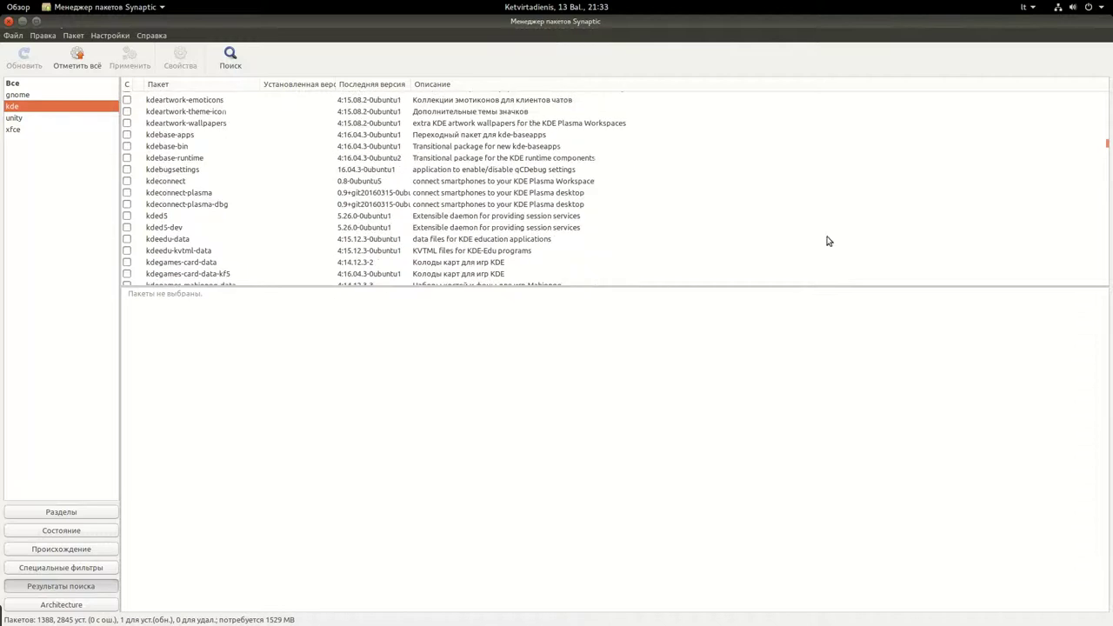
pyautogui.moveTo(1107, 144); pyautogui.dragTo(1108, 174)
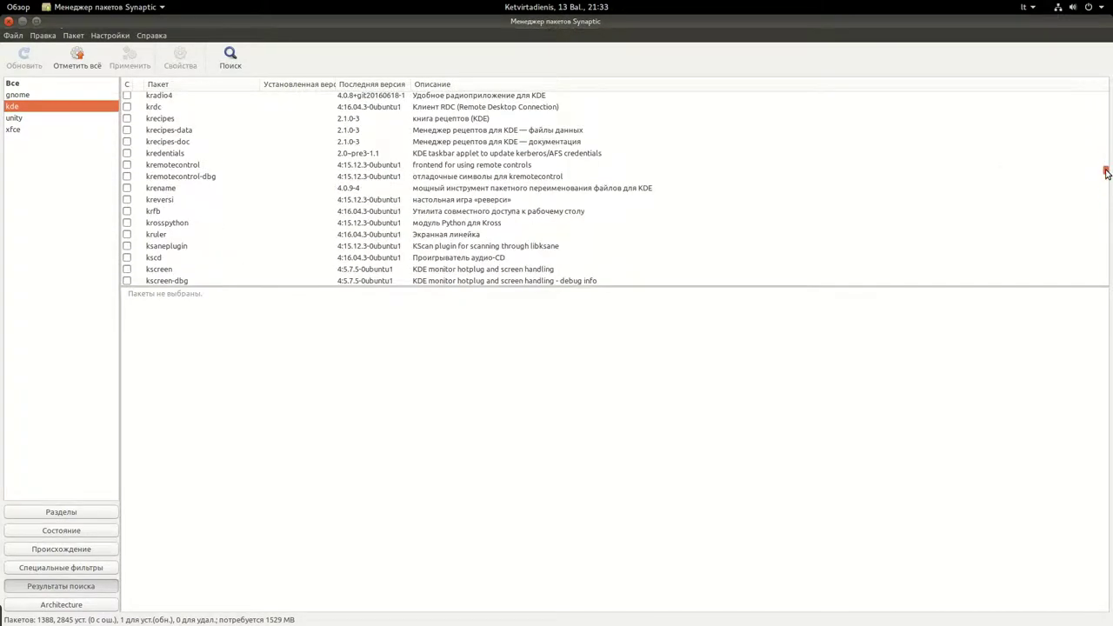
pyautogui.scroll(-3, 249, 171)
pyautogui.click(222, 167)
# - Look back through the packages whose names begin with kde, find kded5 and view its description
pyautogui.scroll(5, 194, 173)
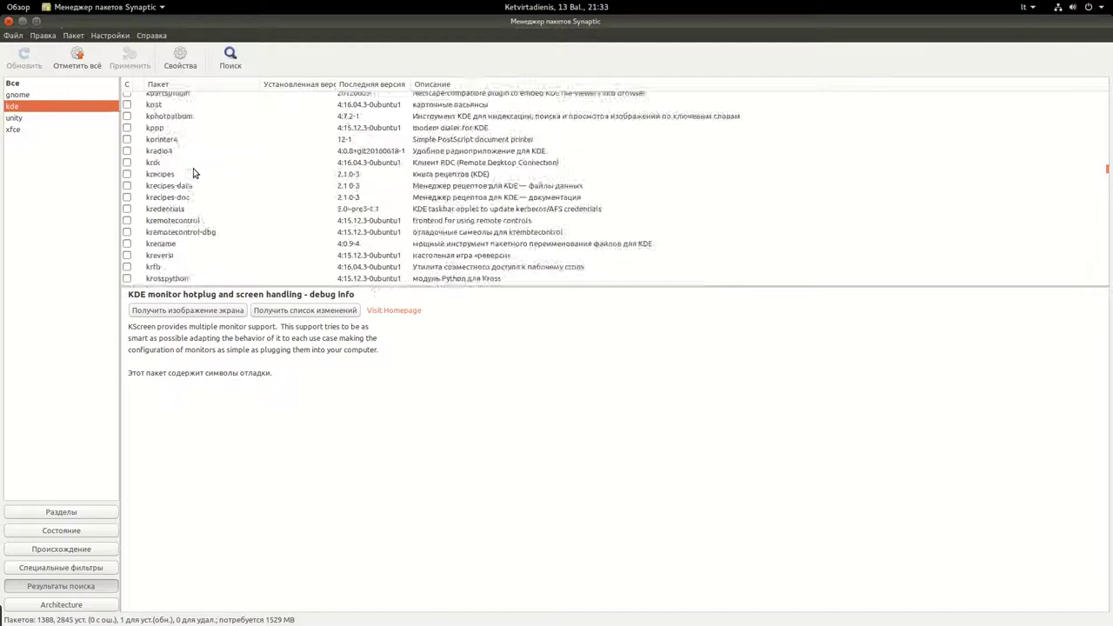
pyautogui.scroll(5, 194, 173)
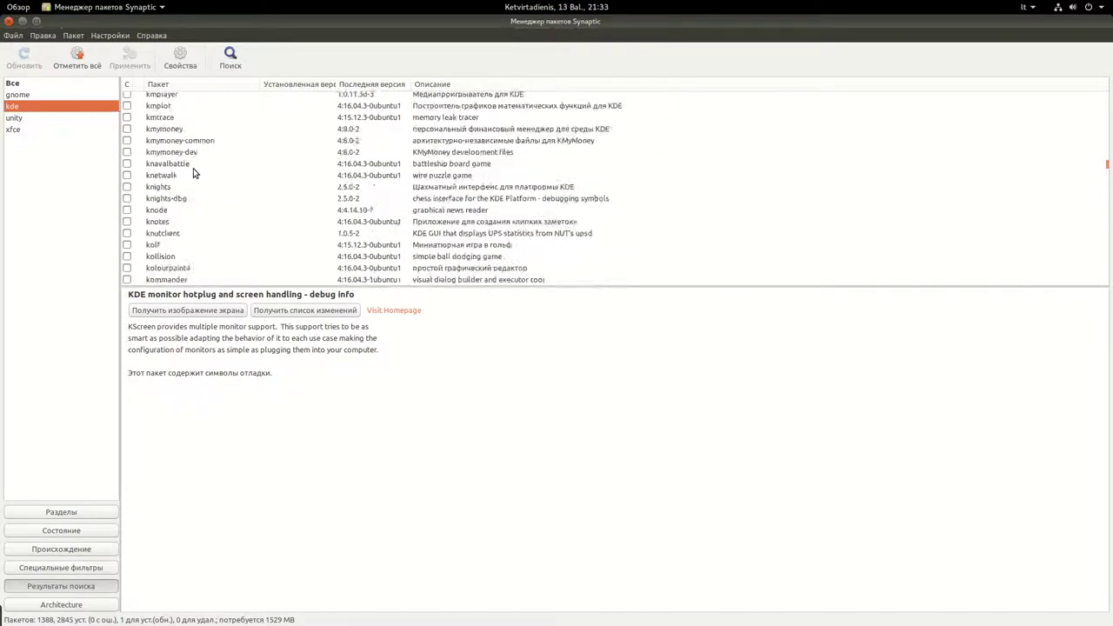
pyautogui.scroll(10, 194, 173)
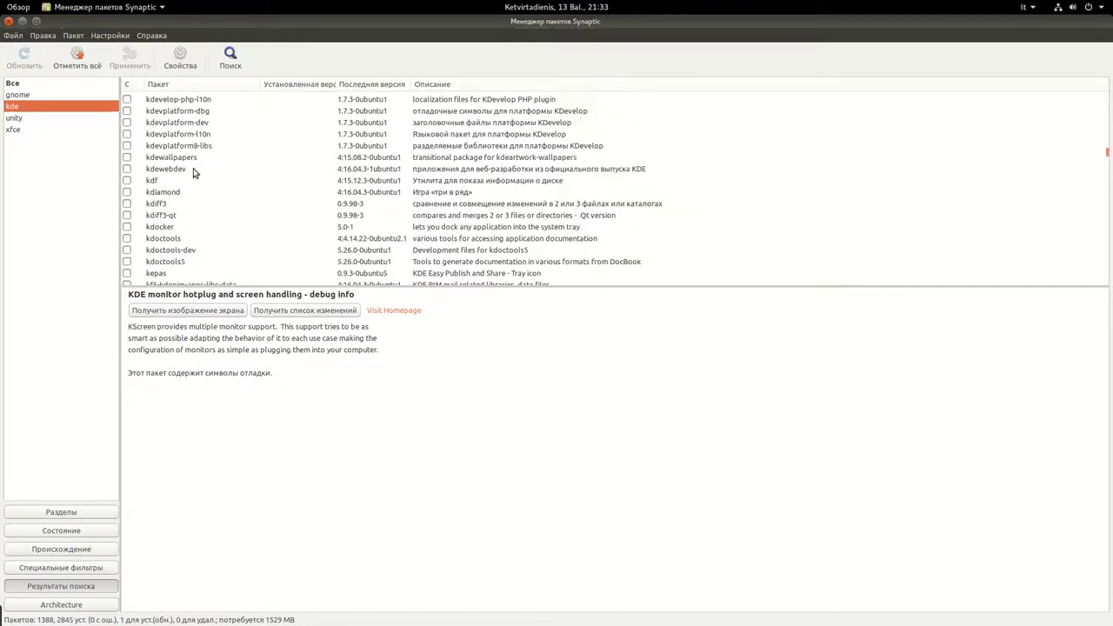
pyautogui.scroll(10, 194, 173)
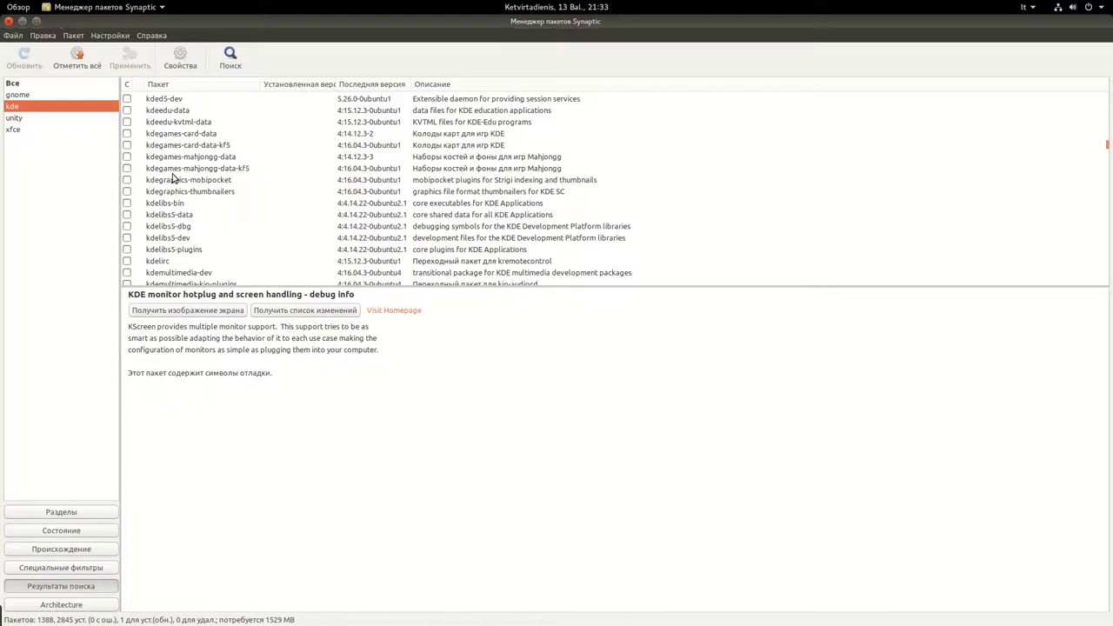
pyautogui.scroll(10, 174, 178)
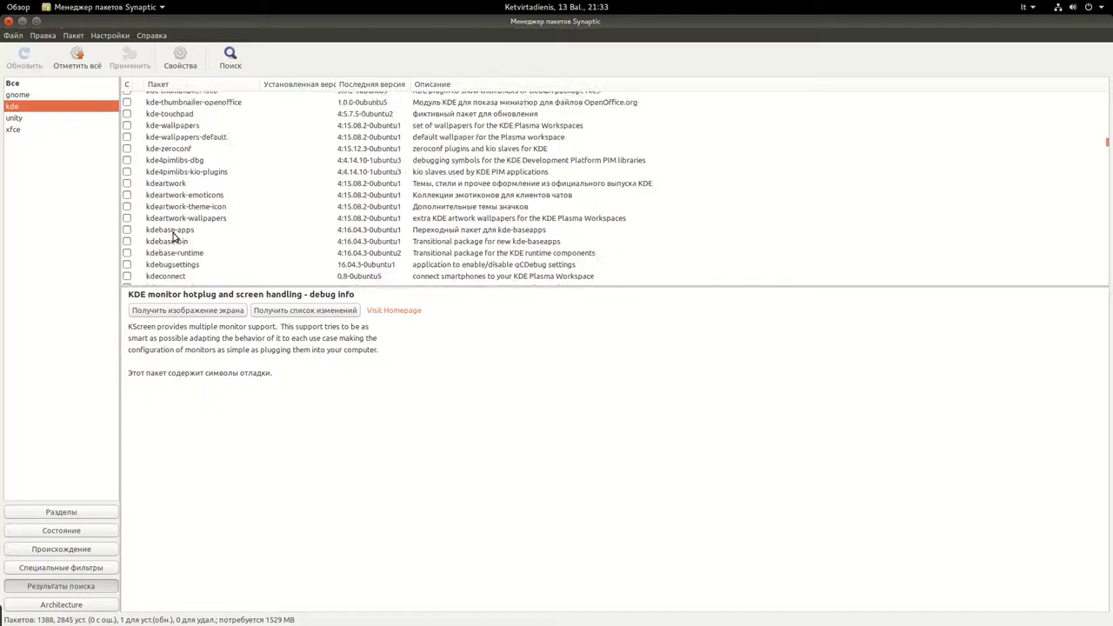
pyautogui.scroll(5, 173, 236)
pyautogui.scroll(-7, 173, 237)
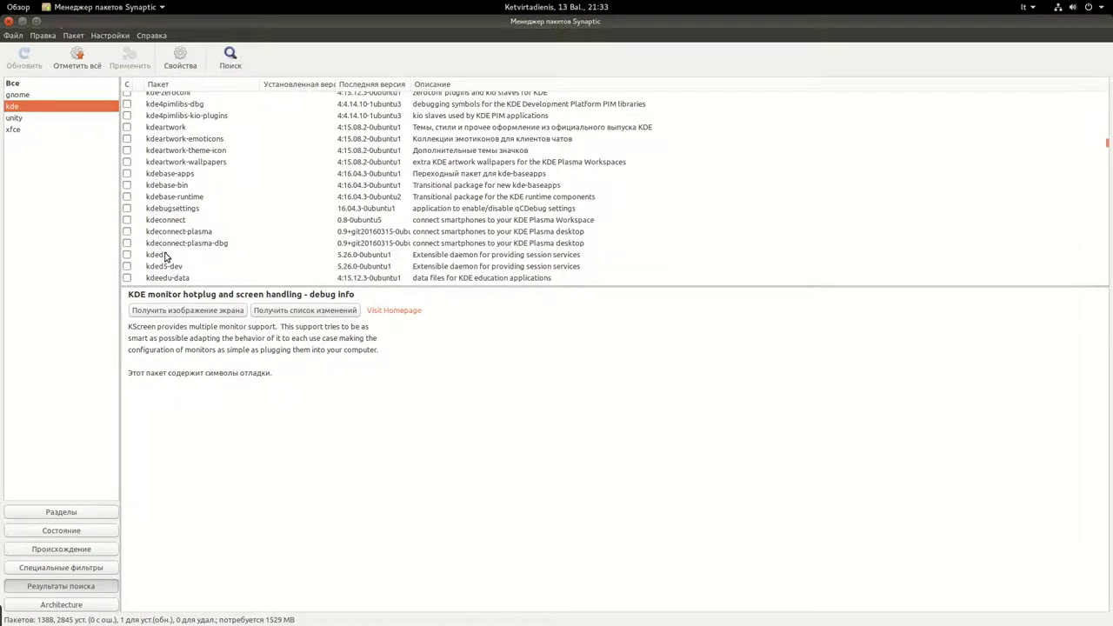
pyautogui.click(166, 256)
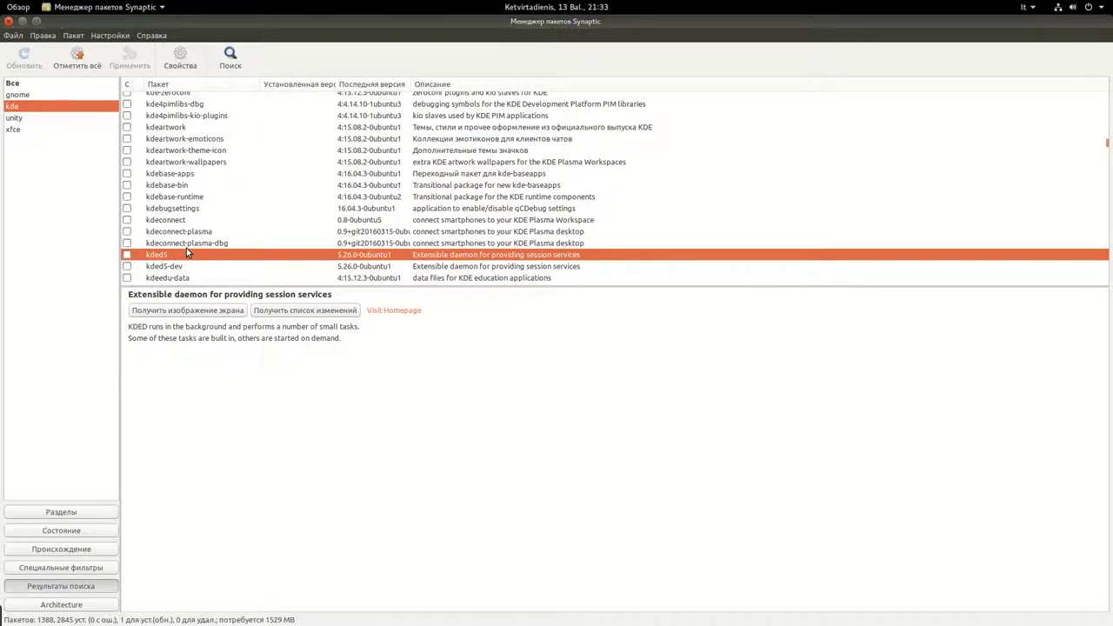
# - Examine the kde search results from kded5 back to the start of the list for a KDE desktop package
pyautogui.scroll(6, 186, 252)
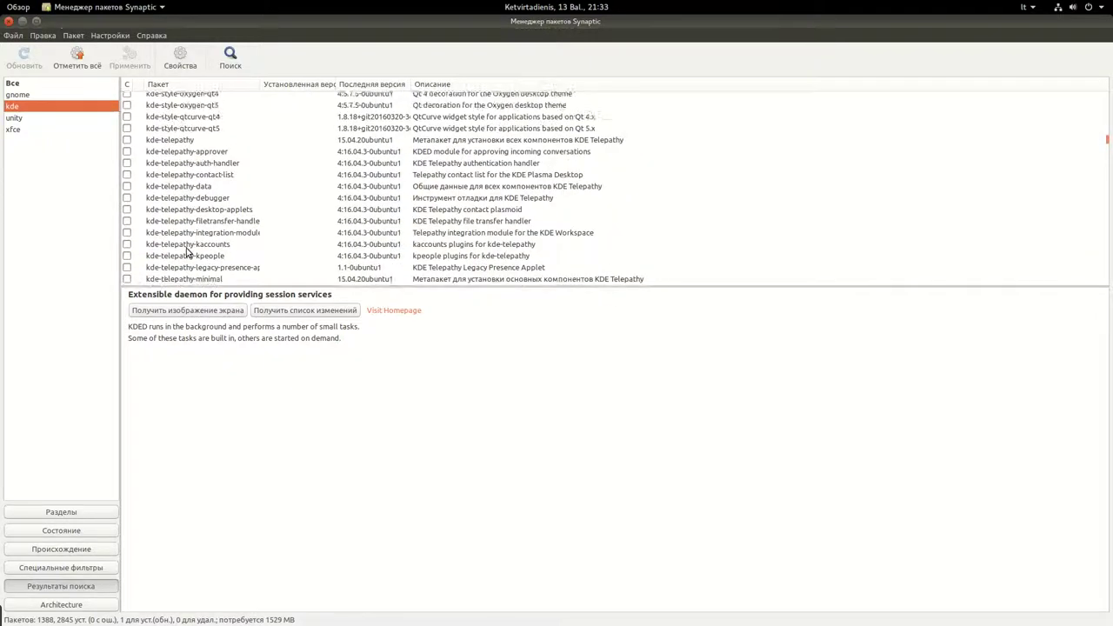
pyautogui.scroll(10, 186, 252)
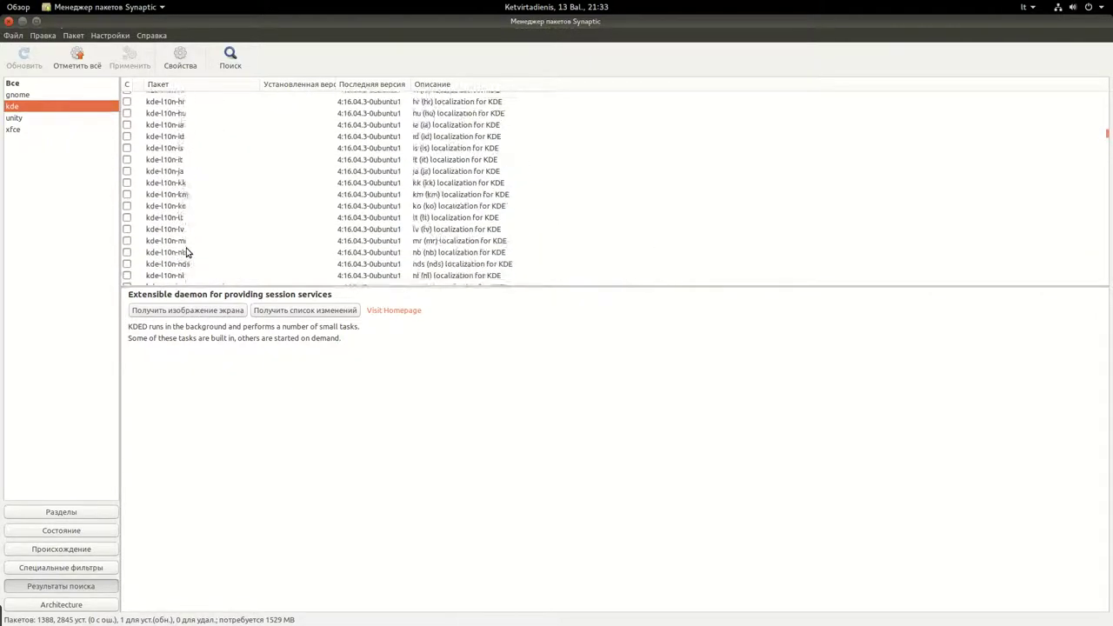
pyautogui.scroll(2, 186, 252)
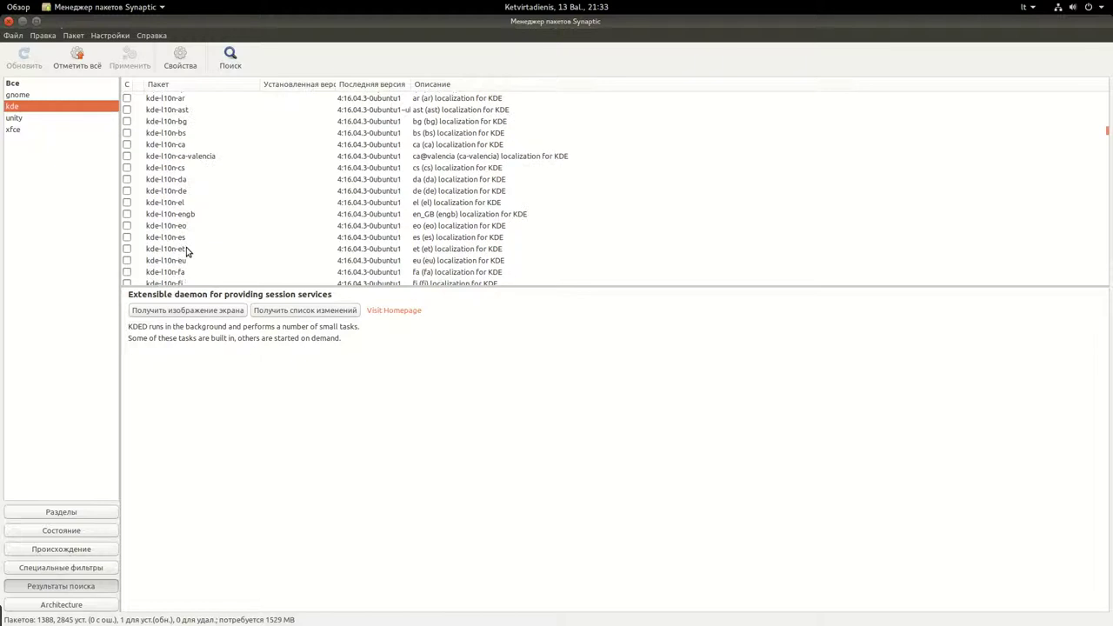
pyautogui.scroll(12, 170, 224)
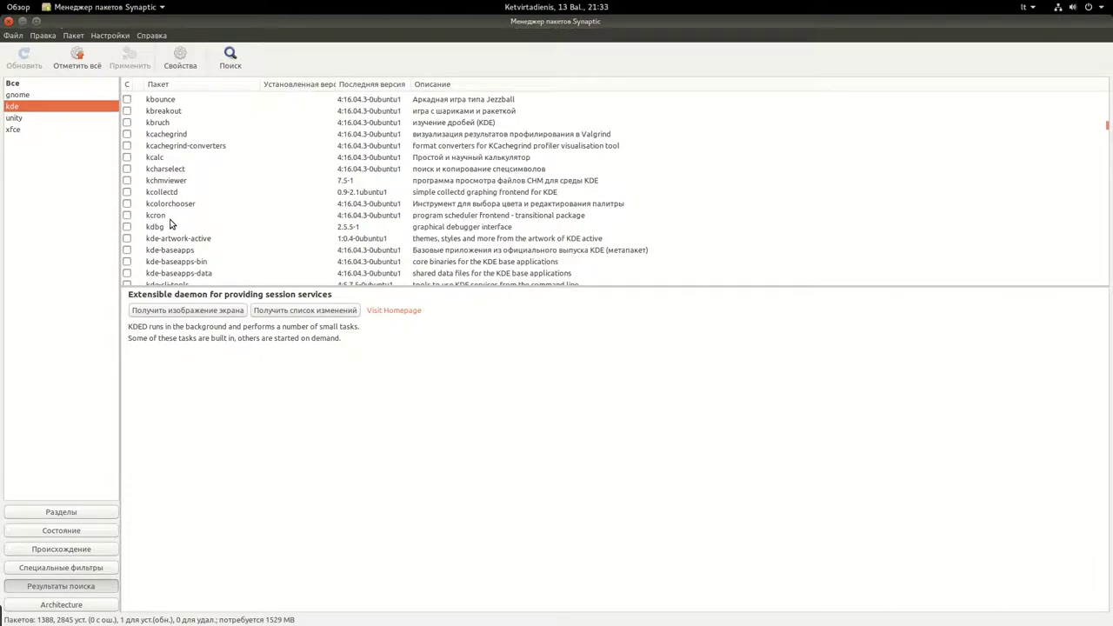
pyautogui.scroll(15, 171, 224)
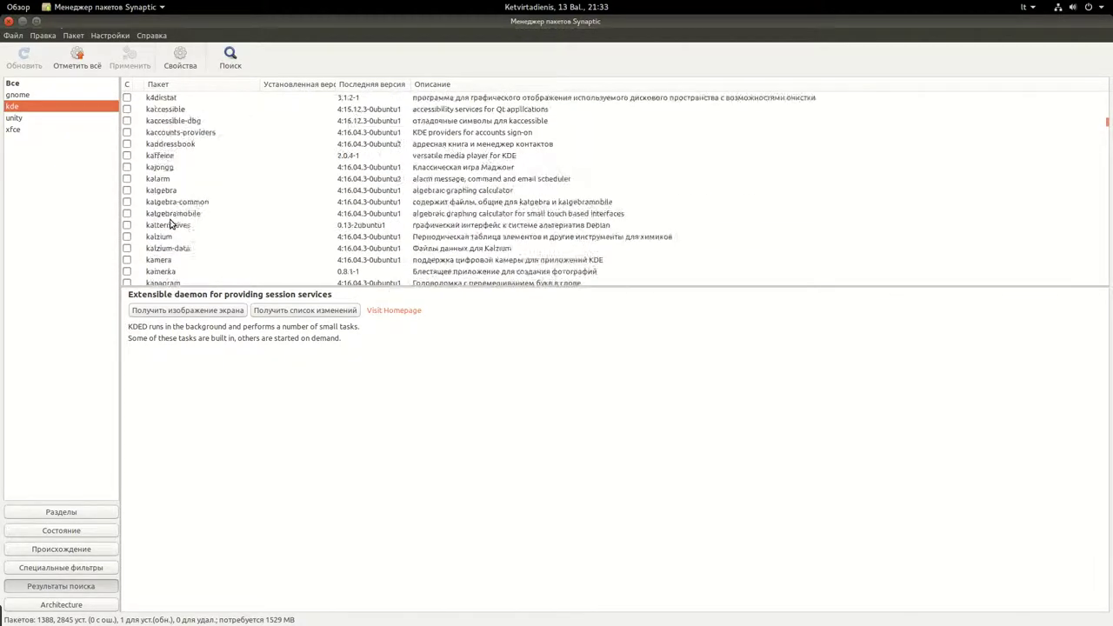
pyautogui.scroll(5, 170, 225)
pyautogui.scroll(3, 170, 225)
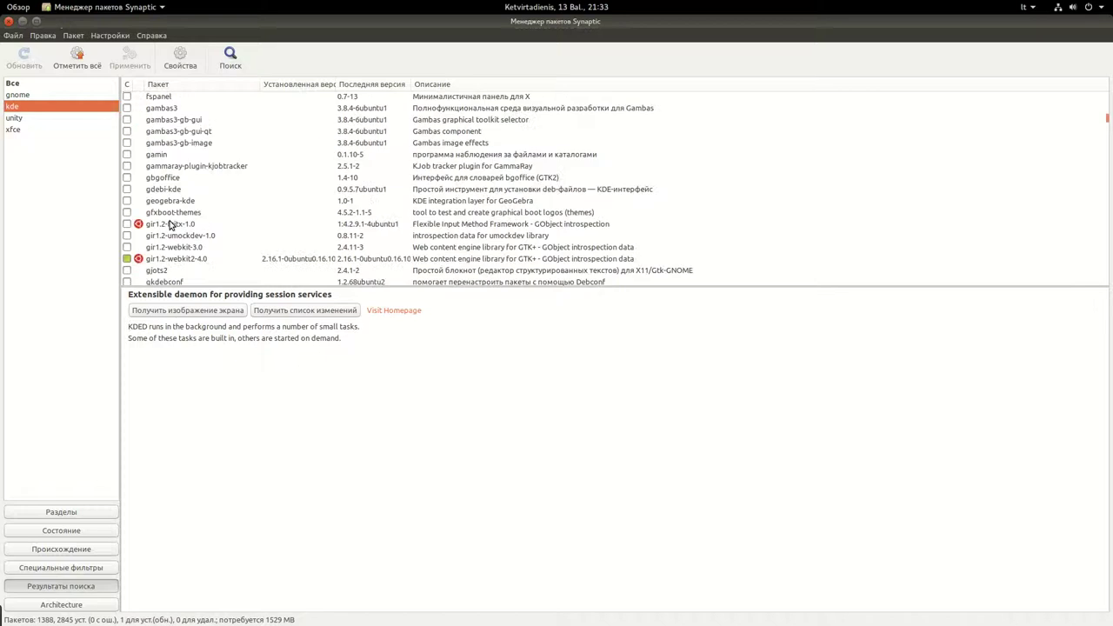
pyautogui.scroll(10, 170, 225)
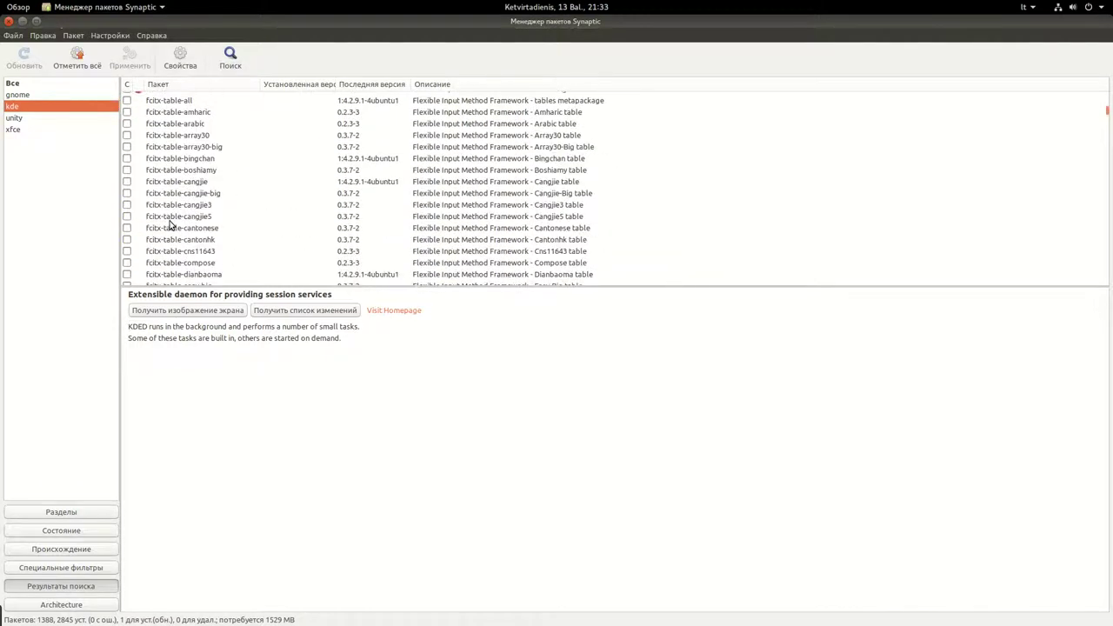
pyautogui.scroll(5, 170, 224)
pyautogui.scroll(20, 171, 225)
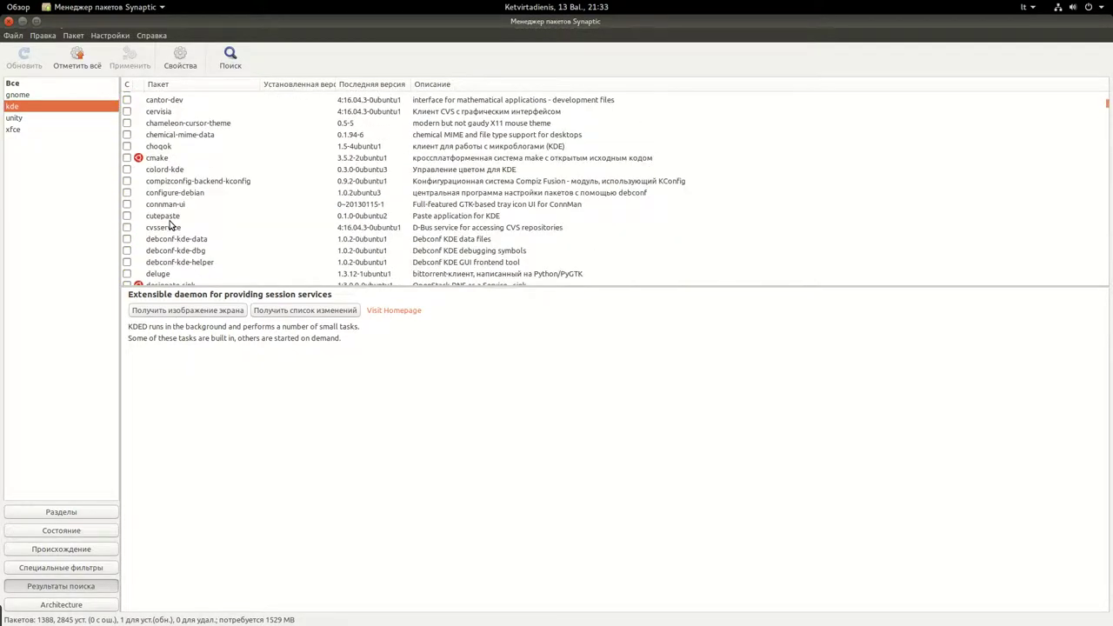
pyautogui.scroll(2, 171, 224)
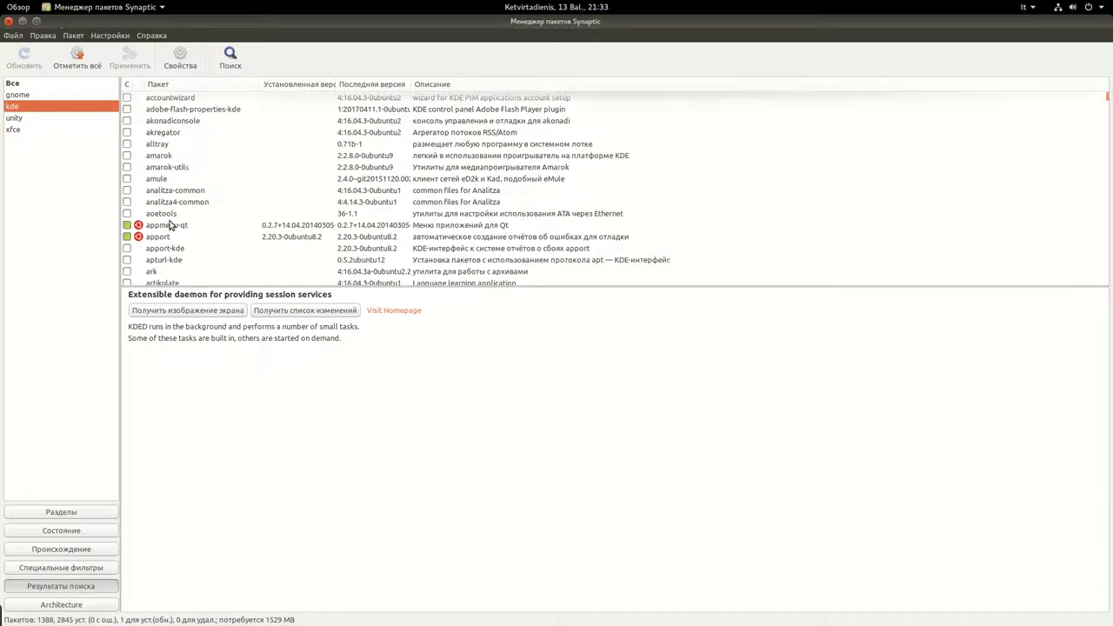
# - Find the kde-baseapps metapackage in the search results and view its description
pyautogui.scroll(-10, 170, 224)
pyautogui.scroll(-20, 171, 224)
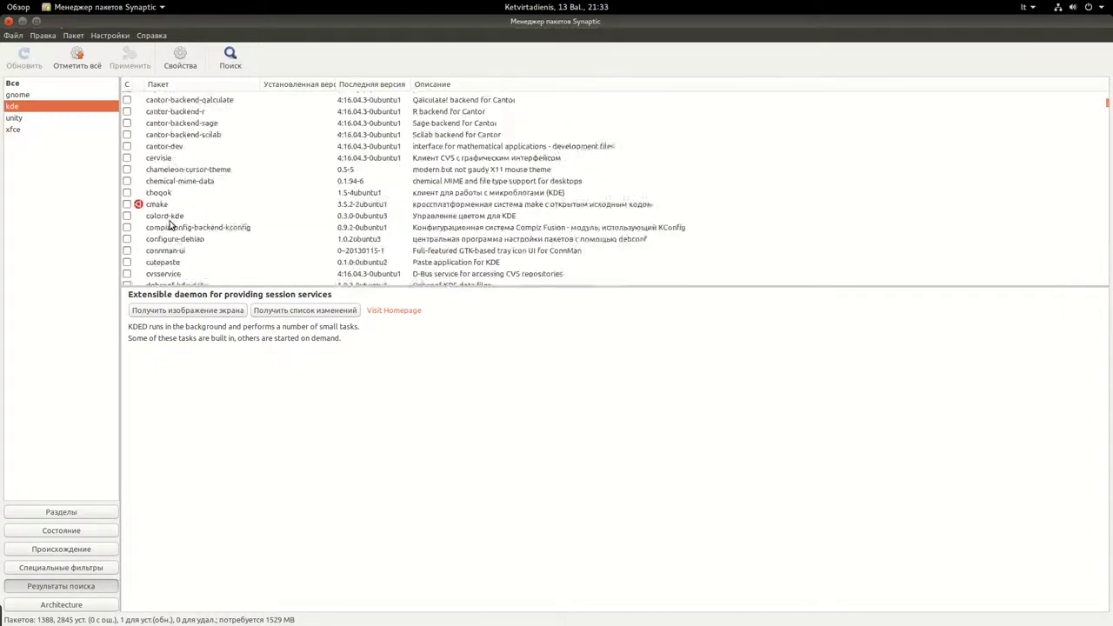
pyautogui.scroll(-20, 171, 225)
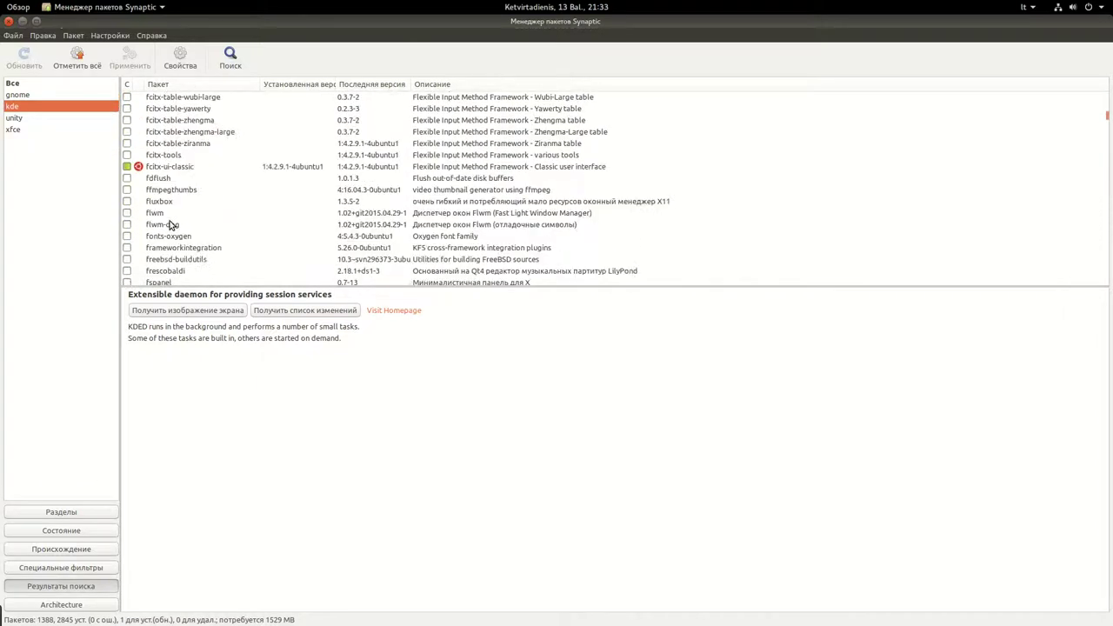
pyautogui.scroll(-20, 171, 225)
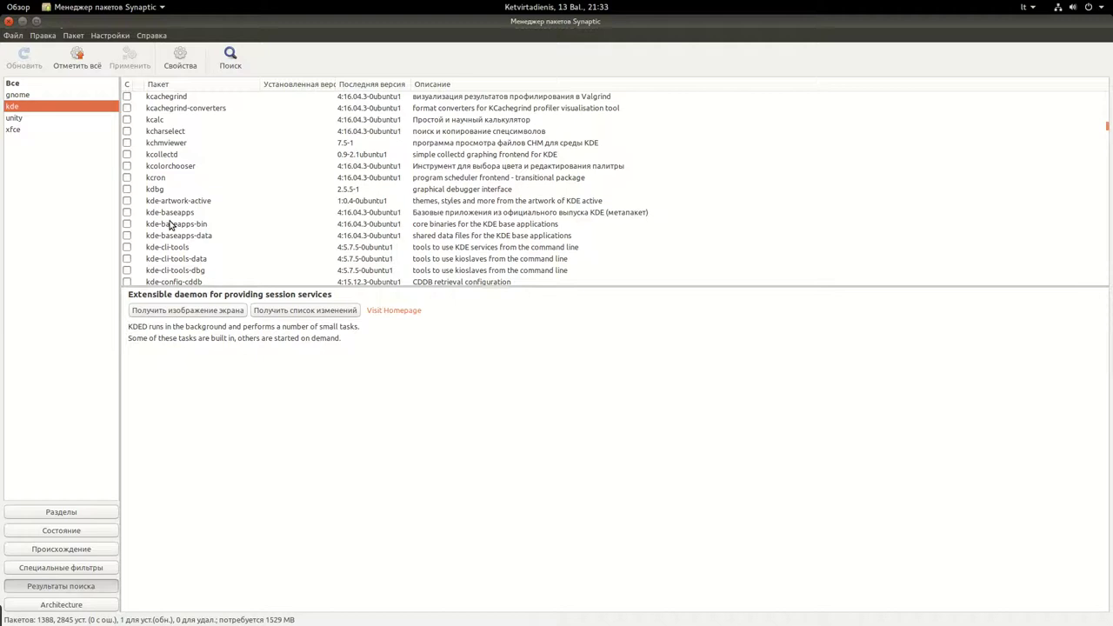
pyautogui.scroll(10, 160, 225)
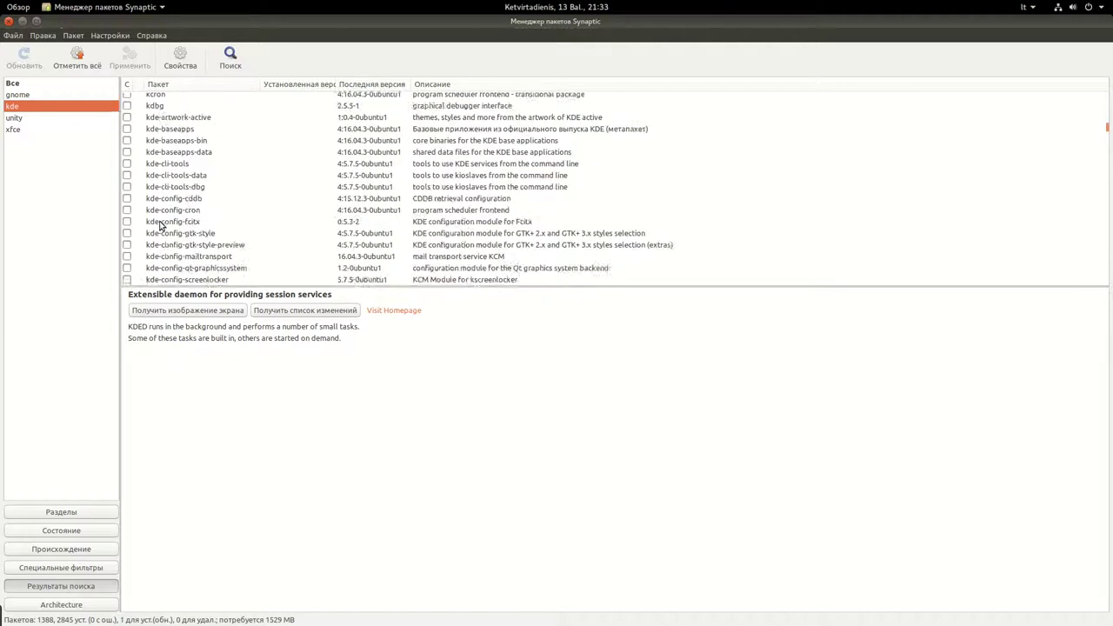
pyautogui.scroll(-8, 160, 225)
pyautogui.scroll(3, 160, 225)
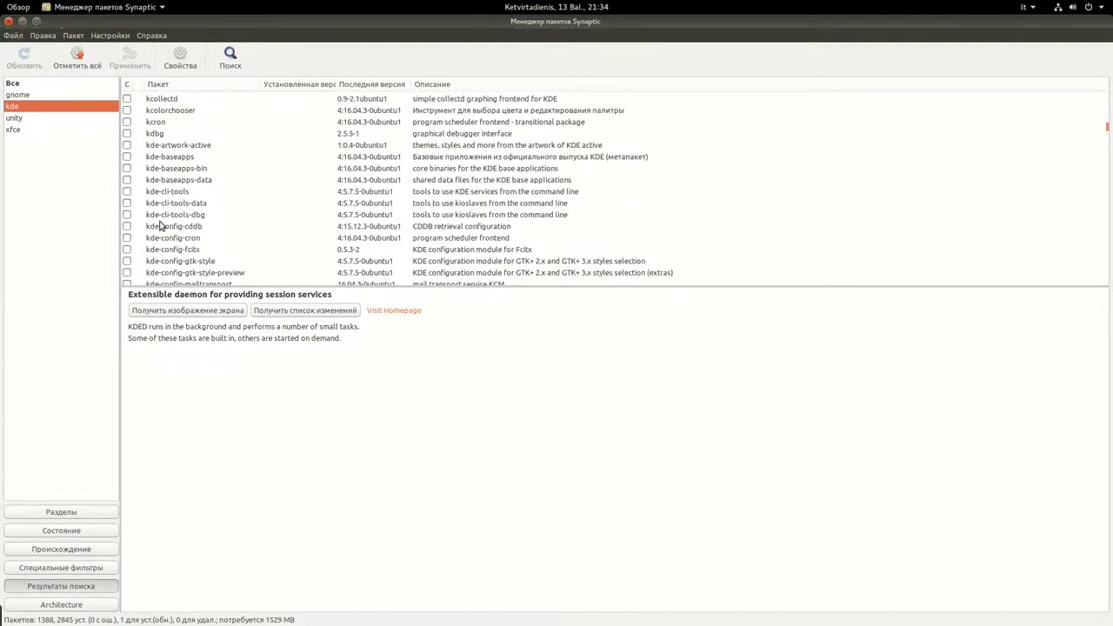
pyautogui.click(168, 161)
# - Look through the kde-config and kde-l10n packages listed after kde-baseapps
pyautogui.scroll(-2, 146, 181)
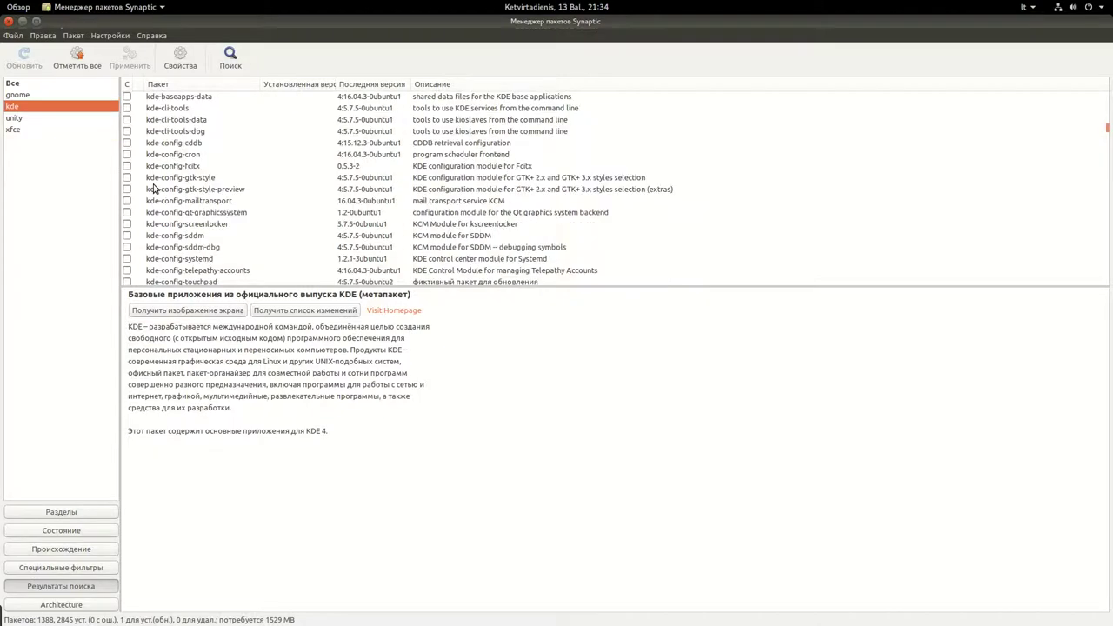
pyautogui.scroll(-10, 165, 189)
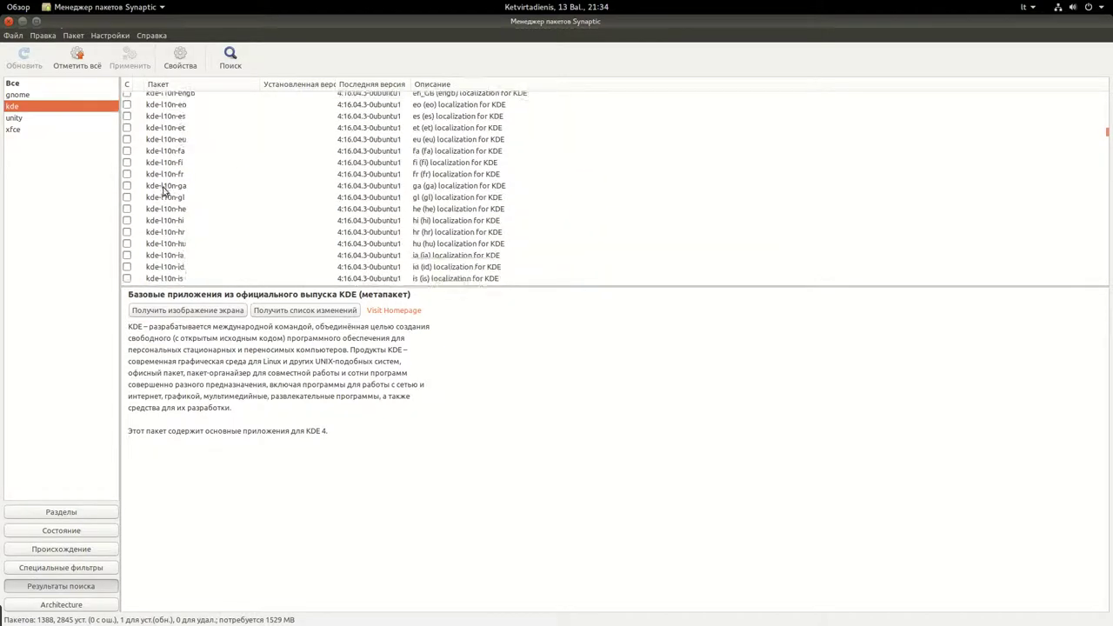
# - Browse the kde search results and read the descriptions of the kk localization and Kapman game packages
pyautogui.click(159, 175)
pyautogui.scroll(-10, 160, 184)
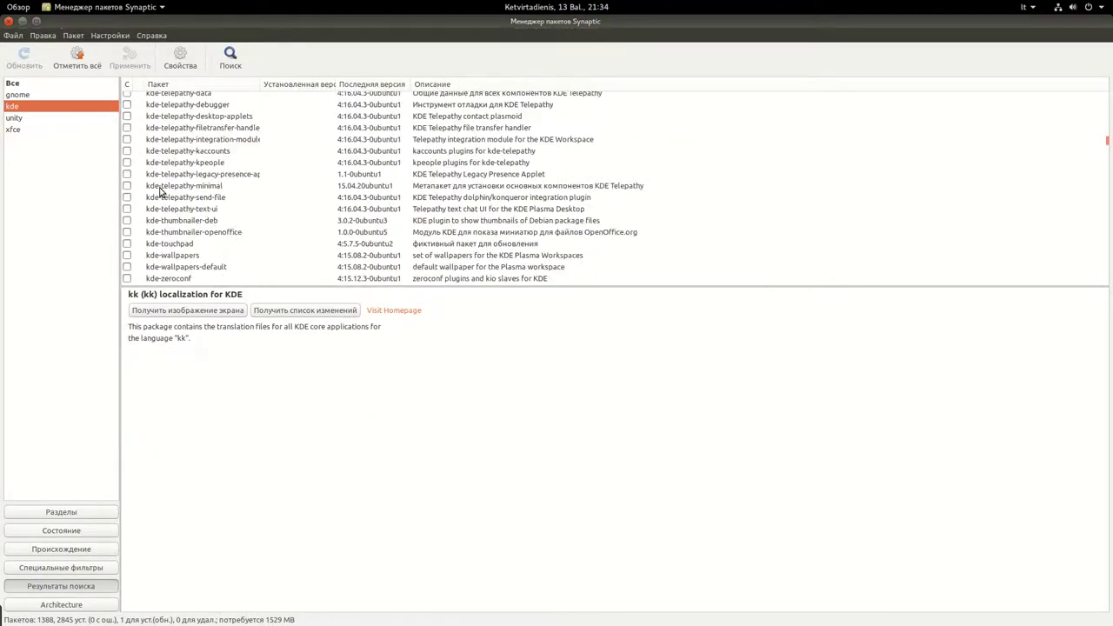
pyautogui.scroll(-8, 159, 194)
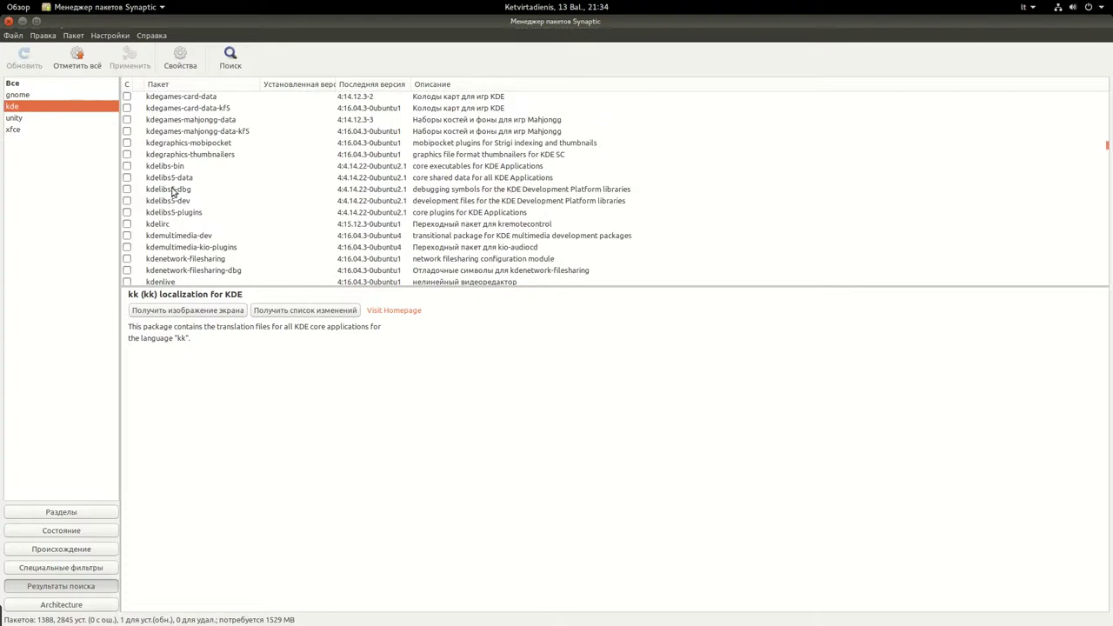
pyautogui.scroll(-10, 172, 192)
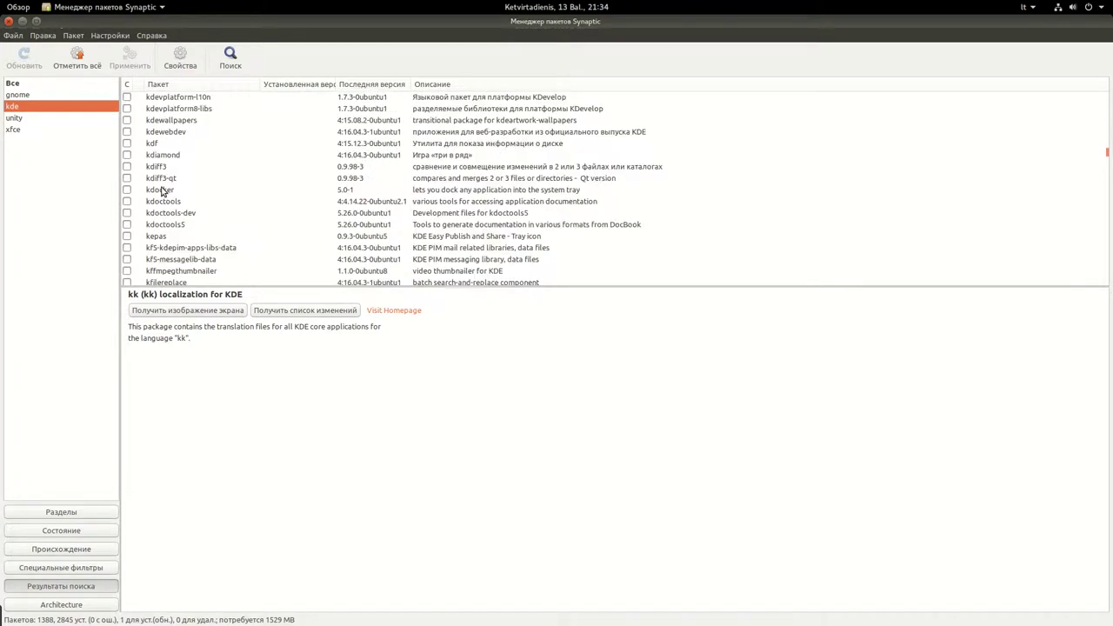
pyautogui.scroll(12, 158, 180)
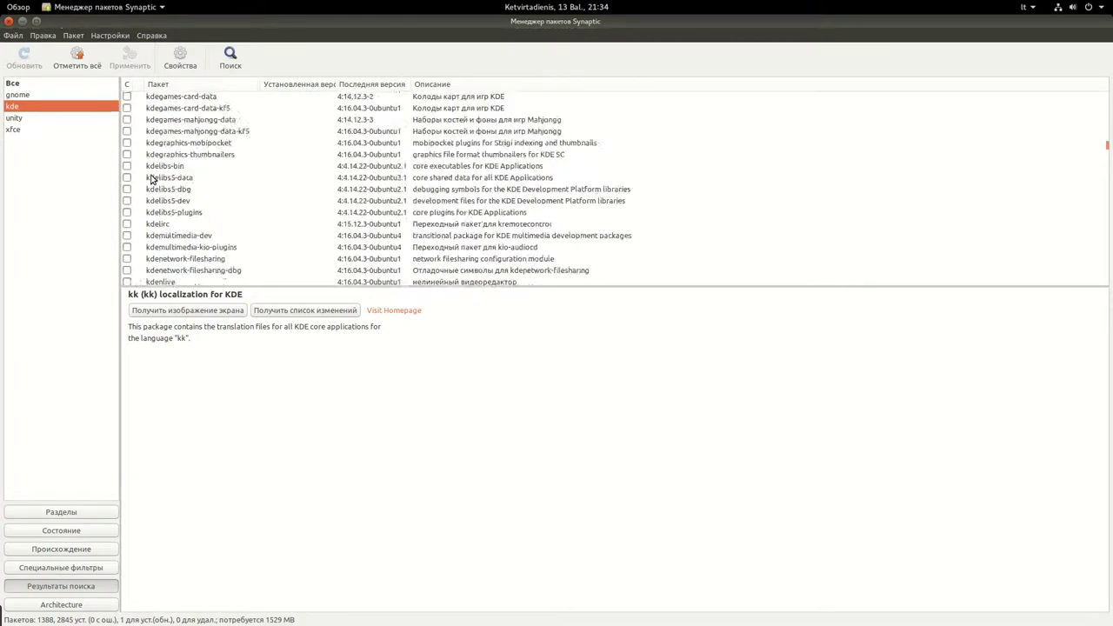
pyautogui.scroll(10, 153, 187)
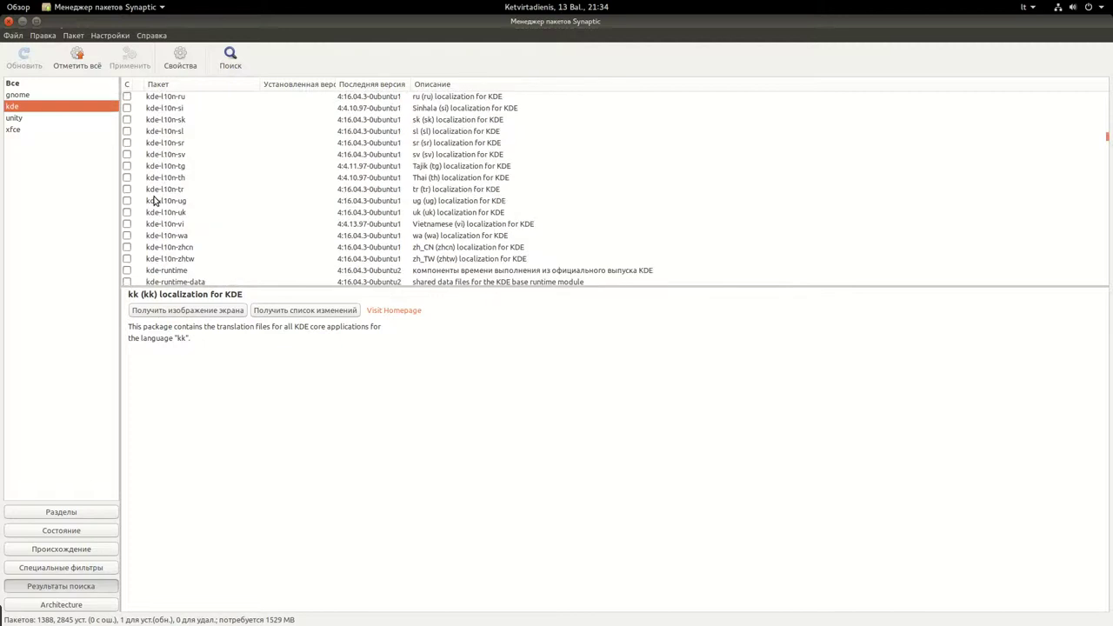
pyautogui.scroll(15, 153, 200)
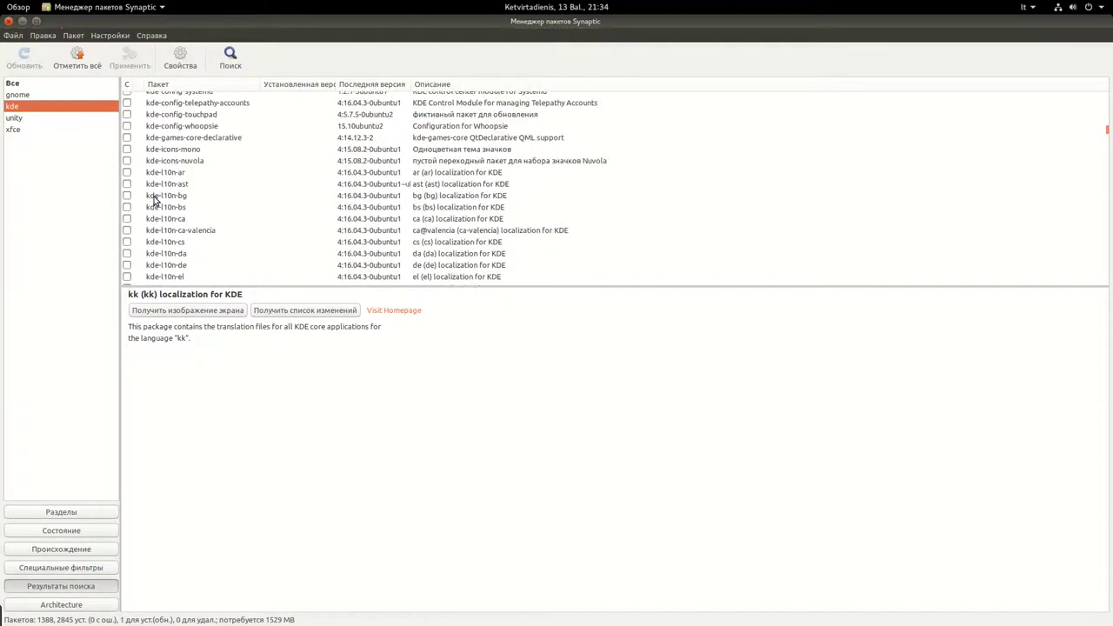
pyautogui.scroll(15, 153, 200)
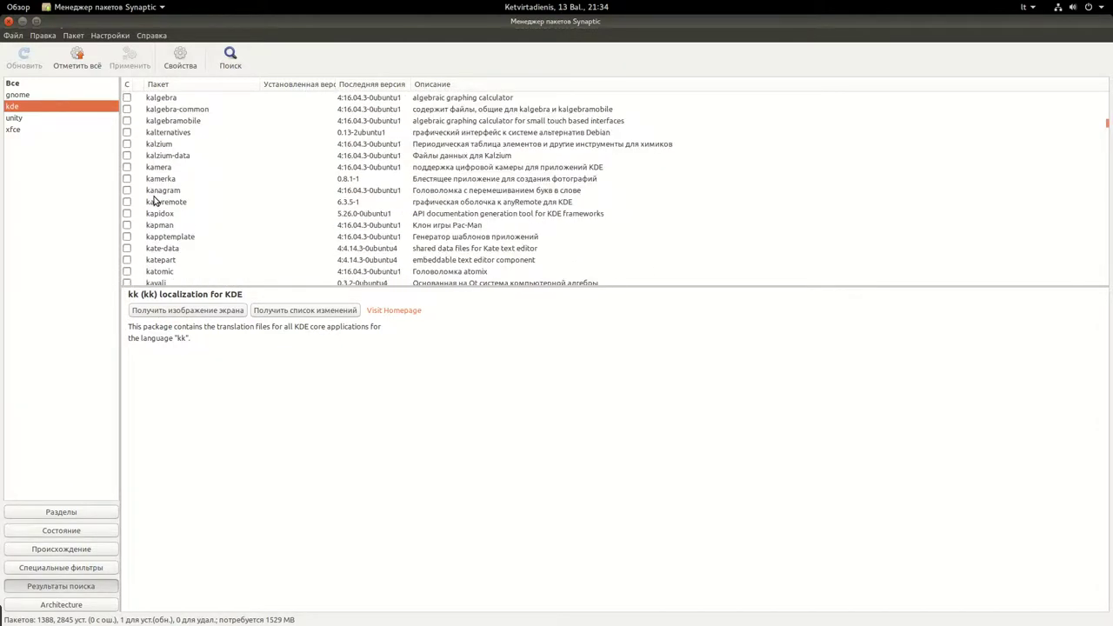
pyautogui.scroll(5, 153, 199)
pyautogui.scroll(-8, 154, 199)
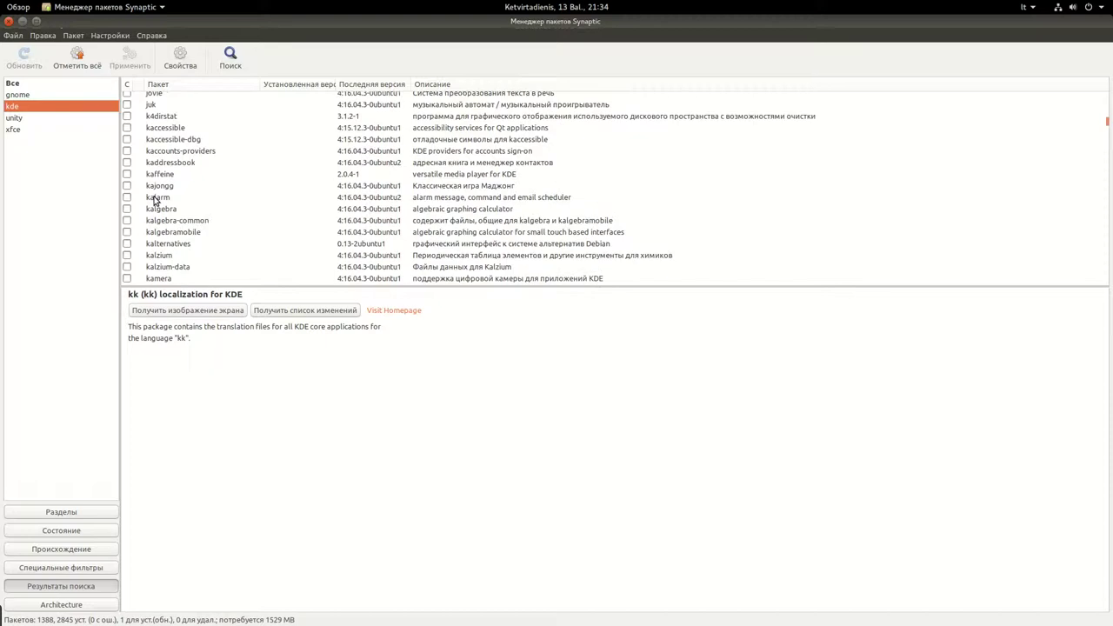
pyautogui.scroll(-4, 153, 200)
pyautogui.click(155, 168)
pyautogui.scroll(-6, 157, 202)
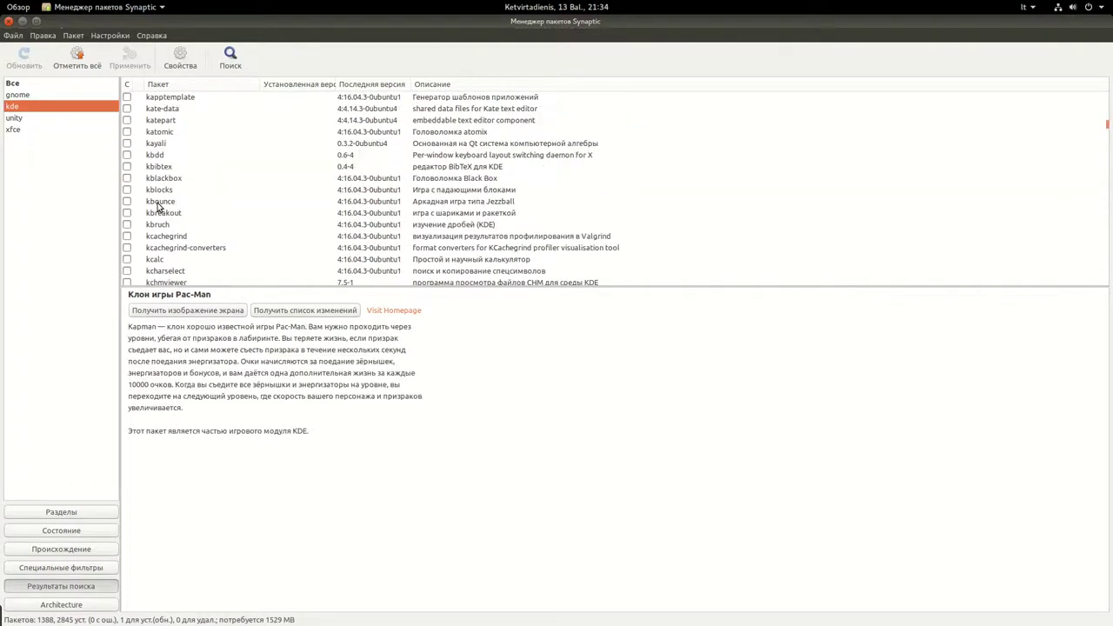
pyautogui.scroll(-3, 156, 205)
pyautogui.scroll(4, 157, 200)
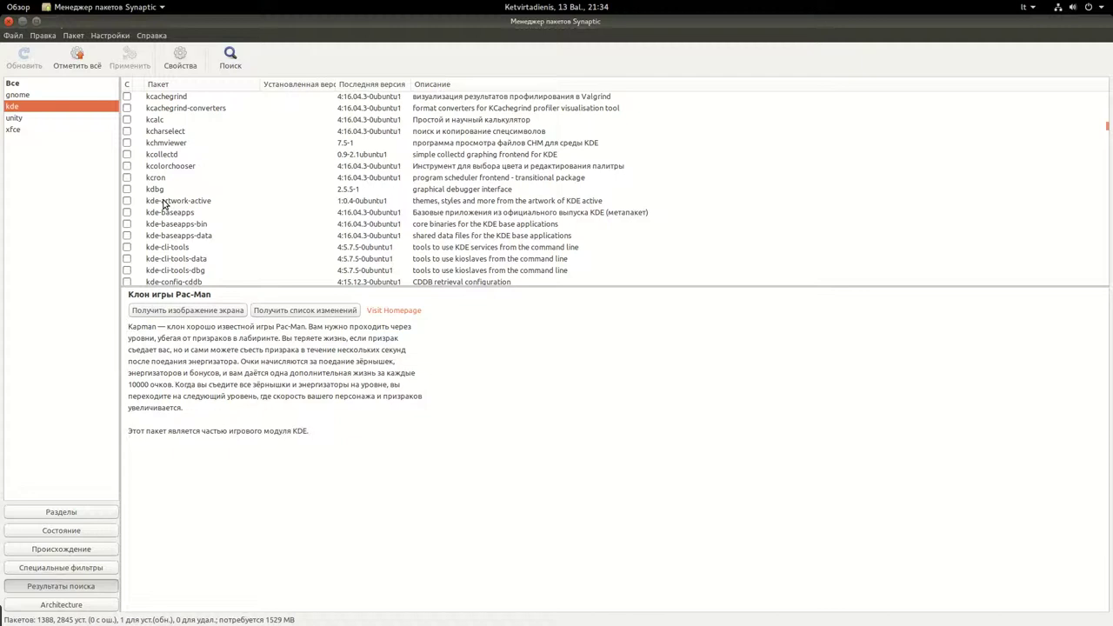
# - Read the descriptions of the packages from kde-artwork-active through kde-baseapps to kde-cli-tools-data
pyautogui.click(164, 202)
pyautogui.scroll(-1, 193, 207)
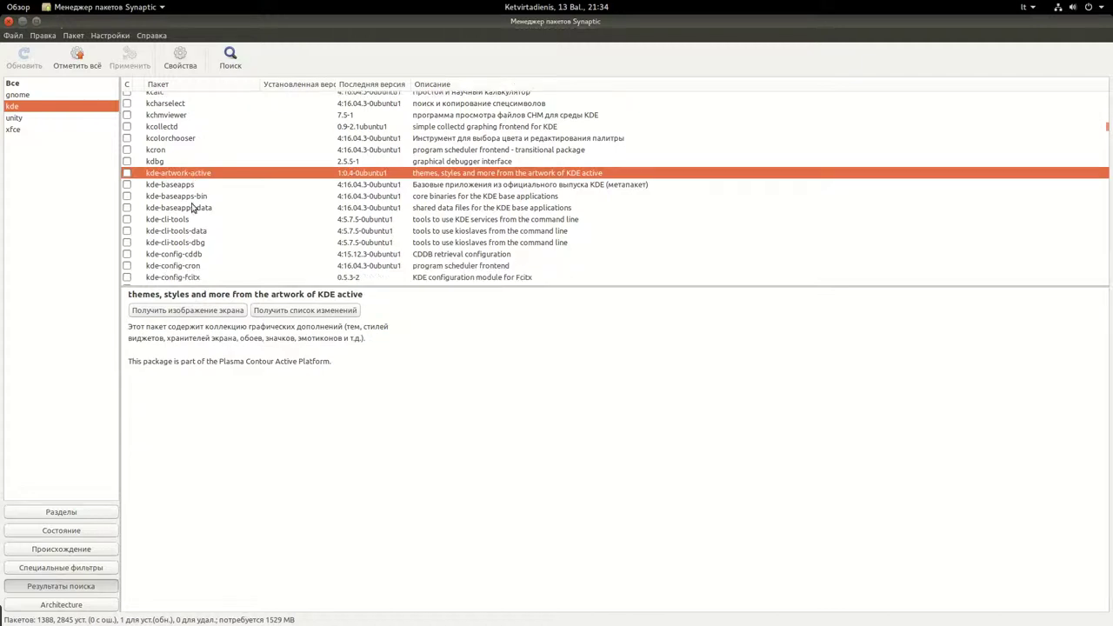
pyautogui.click(163, 186)
pyautogui.click(159, 207)
pyautogui.click(163, 175)
pyautogui.click(160, 196)
pyautogui.click(162, 177)
pyautogui.click(163, 197)
pyautogui.click(163, 209)
pyautogui.click(163, 220)
pyautogui.click(160, 231)
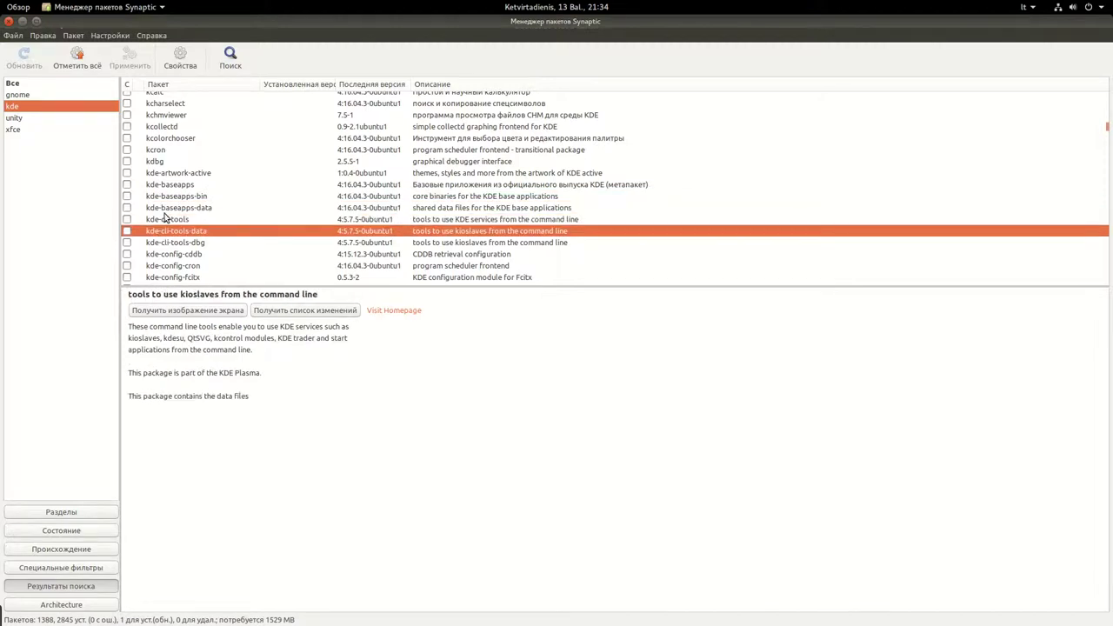
# - Look further through the kde package list, from the localization packages to the konsole and kpart entries
pyautogui.scroll(-20, 166, 218)
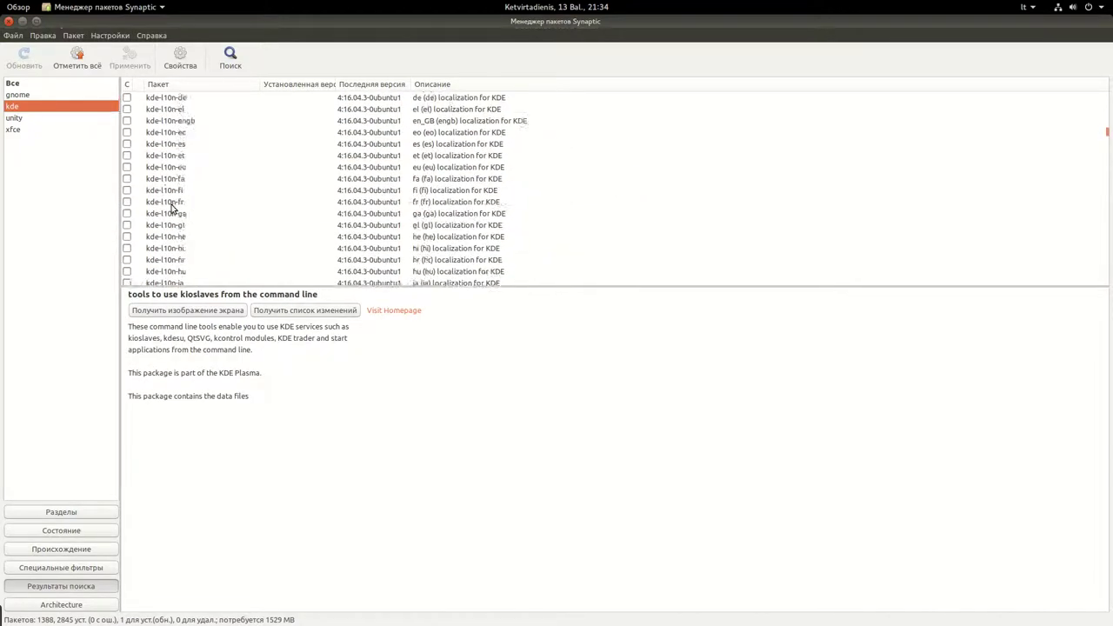
pyautogui.scroll(-10, 165, 187)
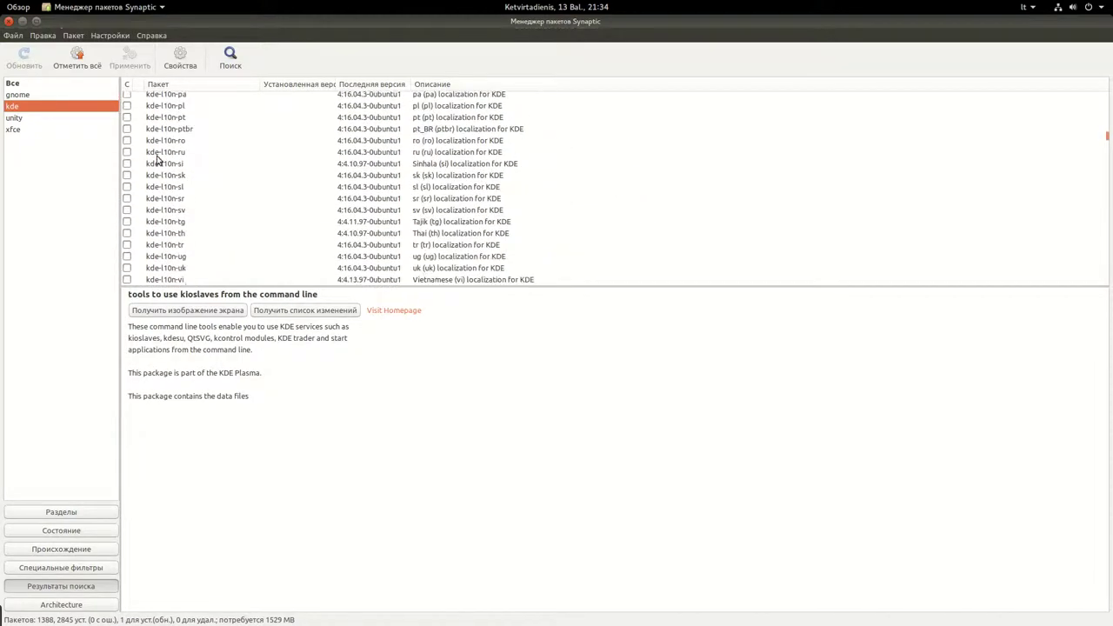
pyautogui.scroll(-10, 157, 159)
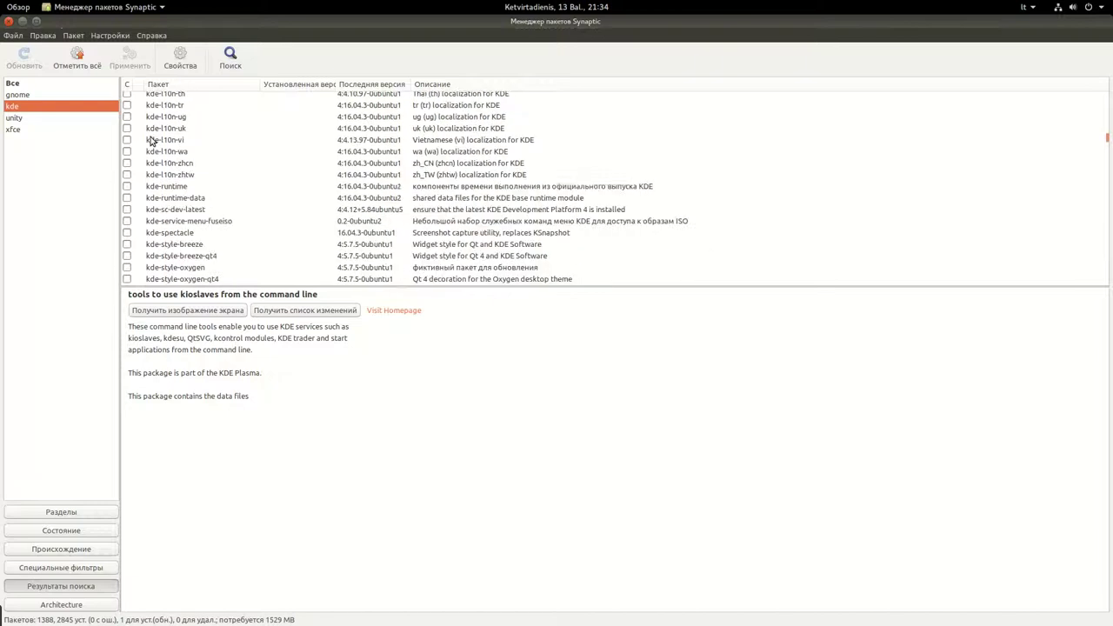
pyautogui.scroll(-15, 154, 139)
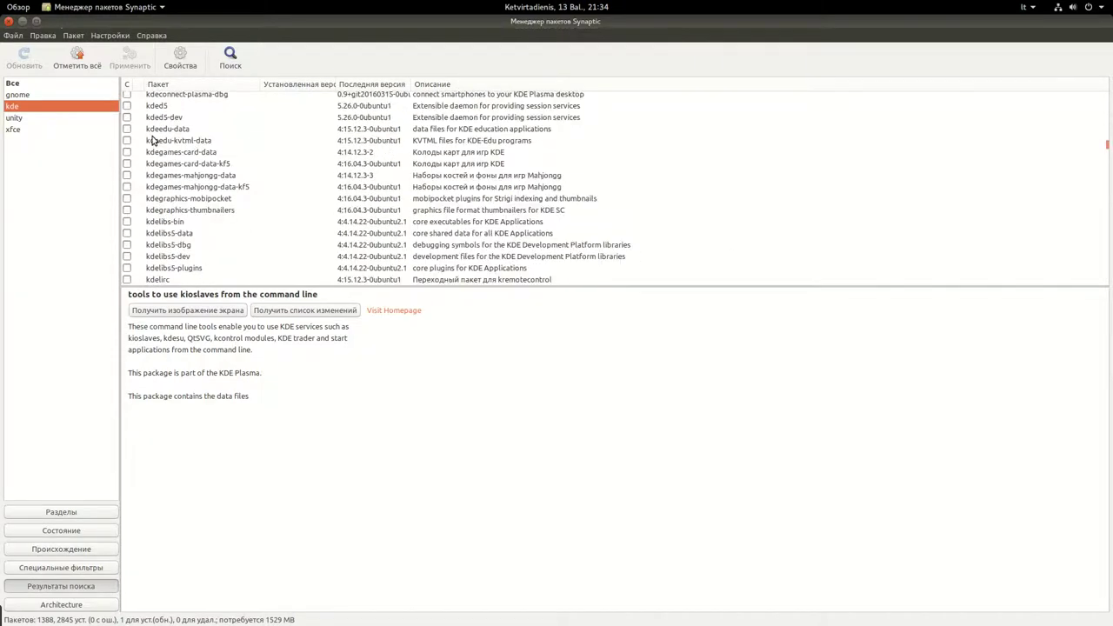
pyautogui.scroll(-15, 156, 141)
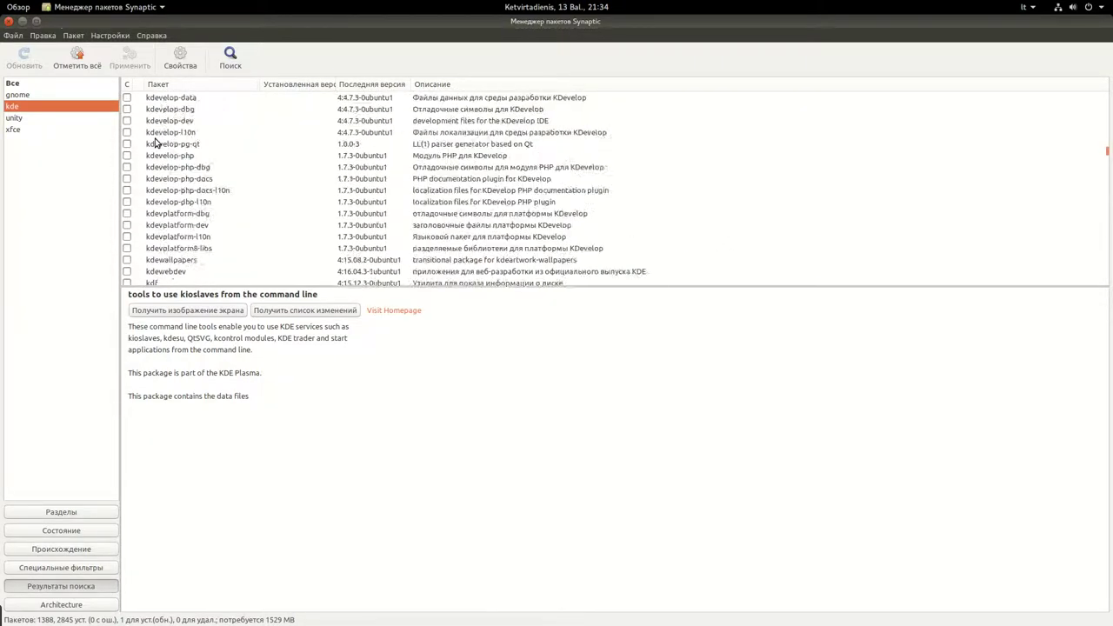
pyautogui.scroll(-15, 156, 142)
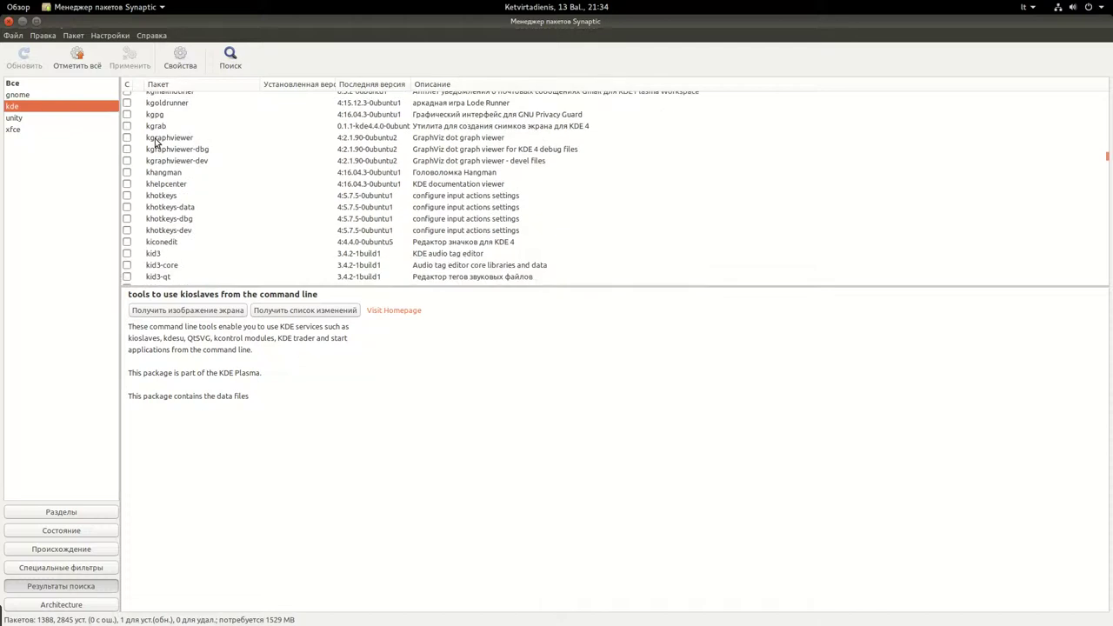
pyautogui.scroll(-15, 155, 142)
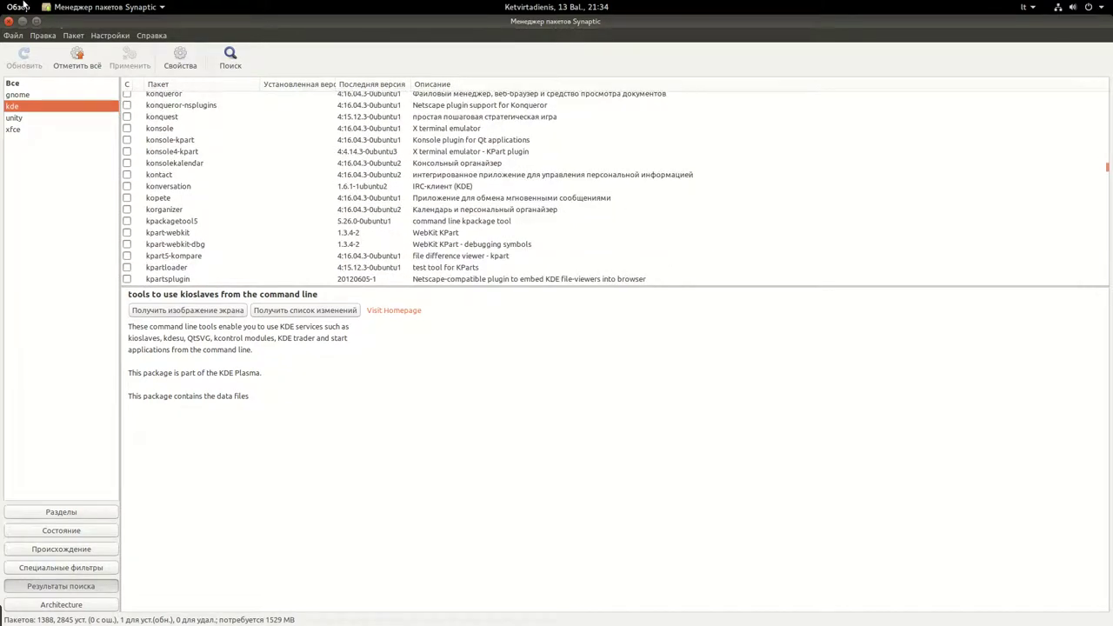
# - Switch to the application manager window (Менеджер приложений) with the OpenShot Video Editor page
pyautogui.click(74, 6)
pyautogui.click(74, 6)
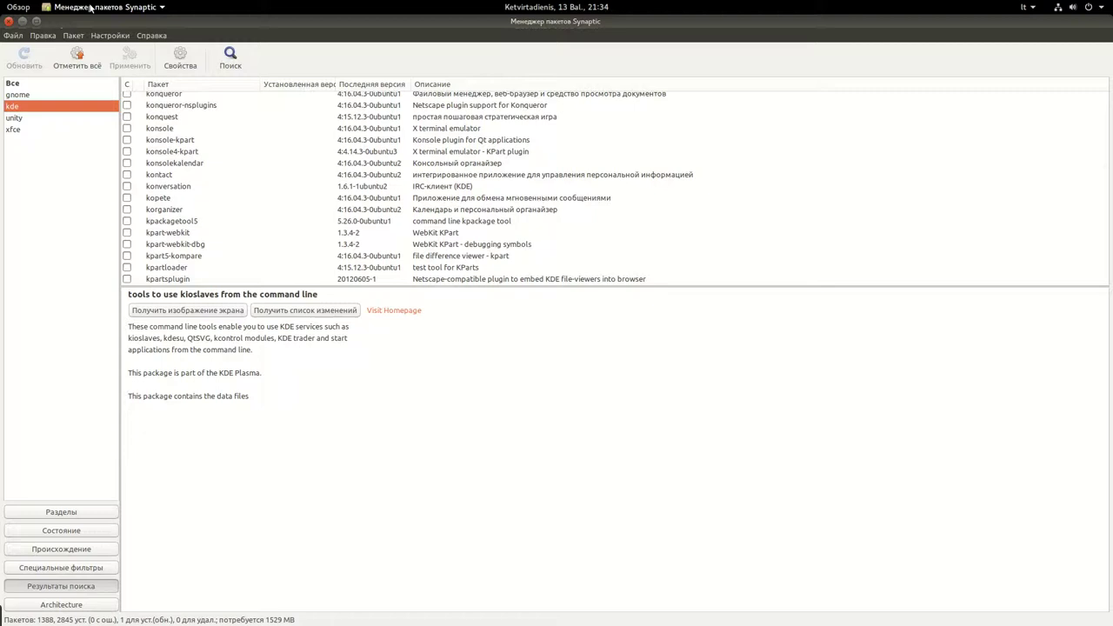
pyautogui.click(18, 6)
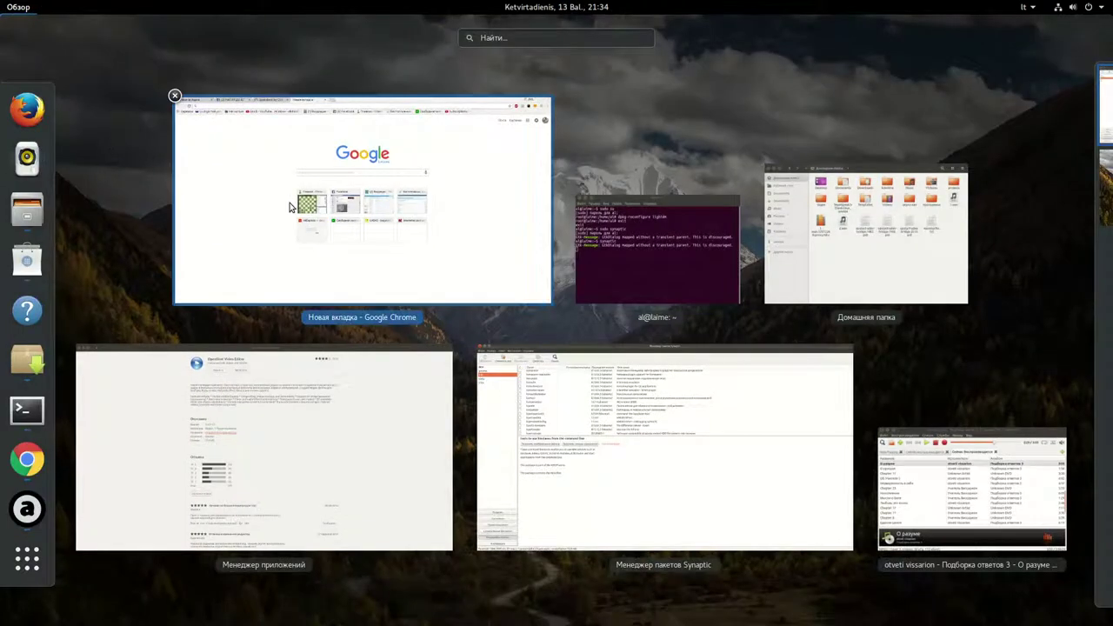
pyautogui.click(336, 432)
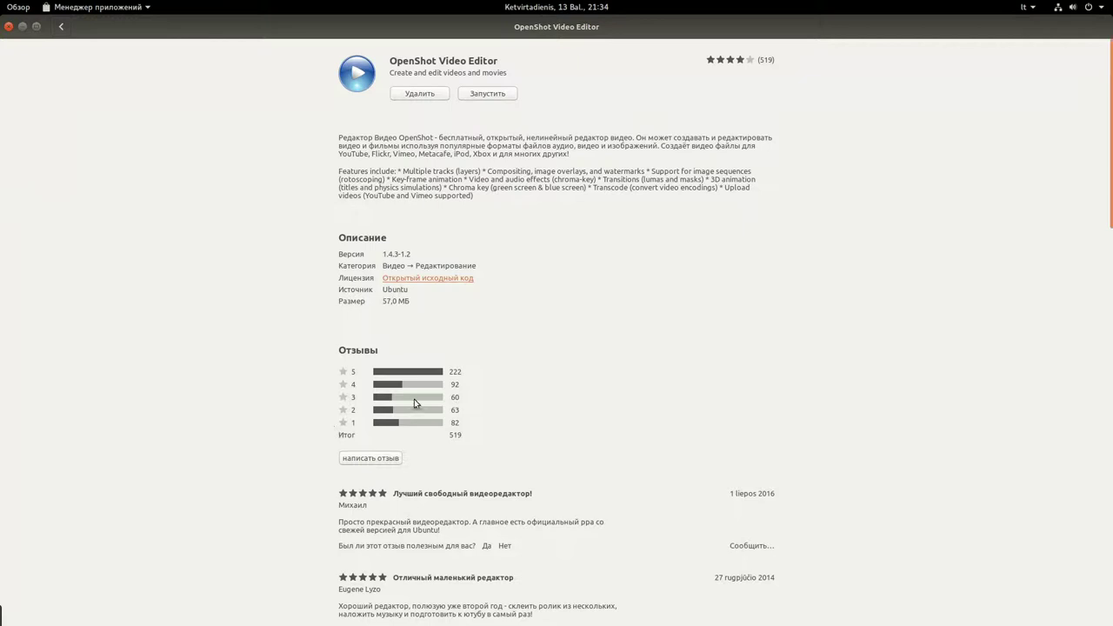
# - Look over the OpenShot Video Editor page, launch the program from it and maximize its window
pyautogui.scroll(-6, 414, 401)
pyautogui.scroll(2, 414, 402)
pyautogui.scroll(4, 414, 402)
pyautogui.moveTo(403, 61); pyautogui.dragTo(466, 61)
pyautogui.click(493, 90)
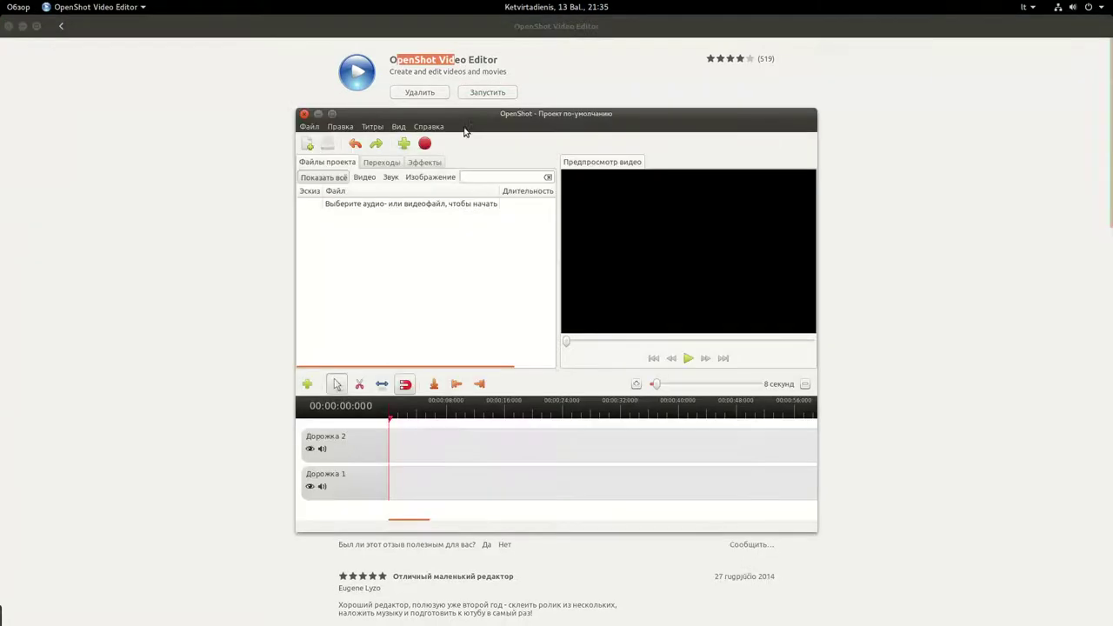
pyautogui.doubleClick(622, 113)
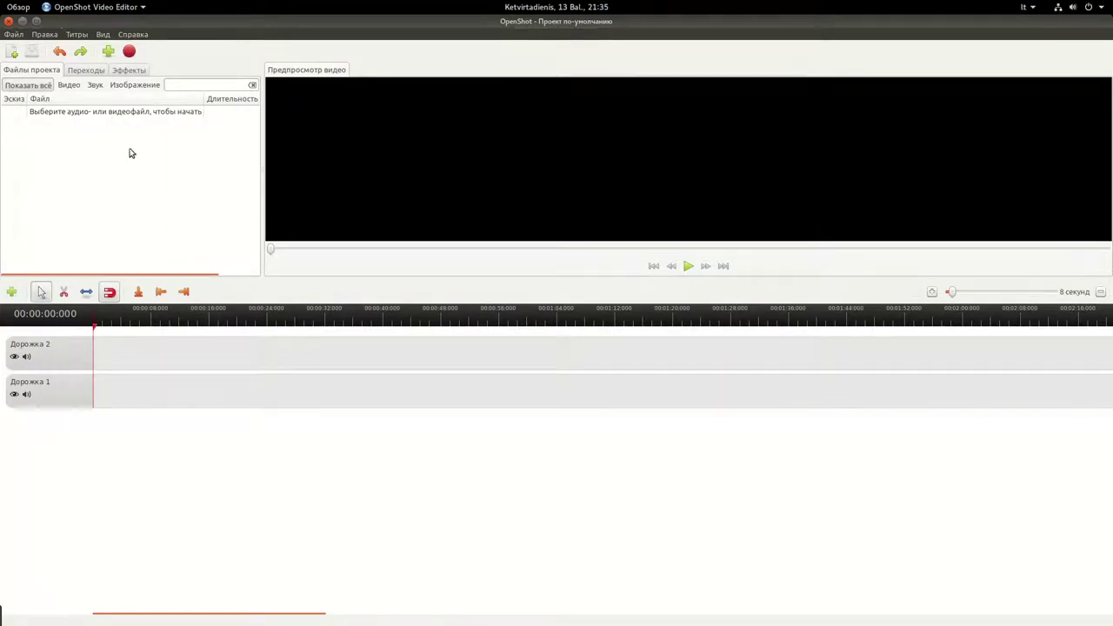
pyautogui.click(13, 34)
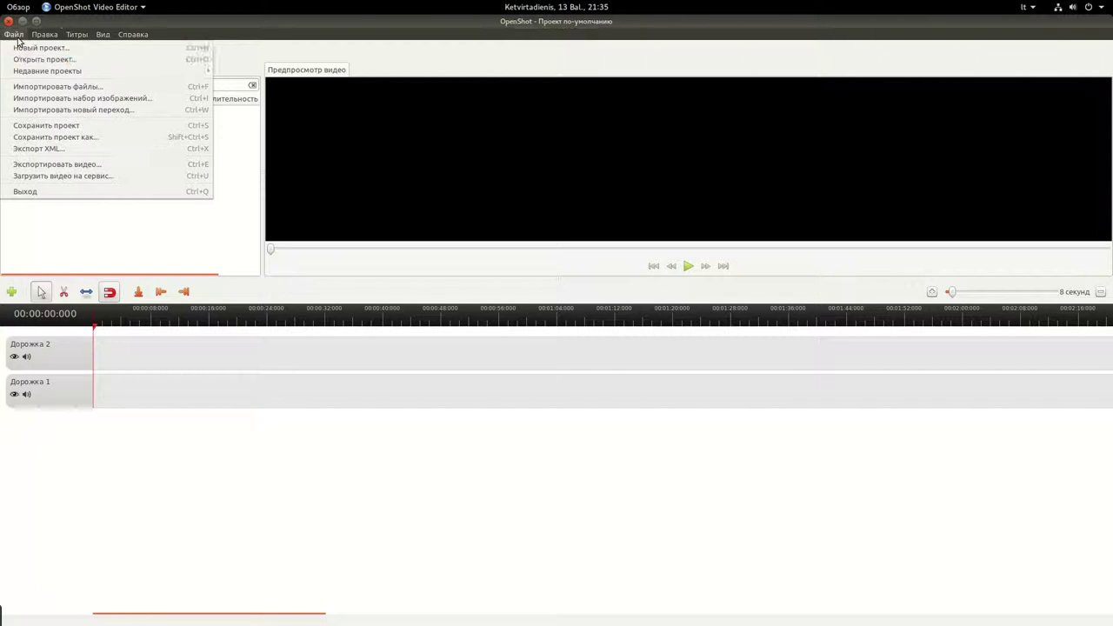
pyautogui.click(76, 48)
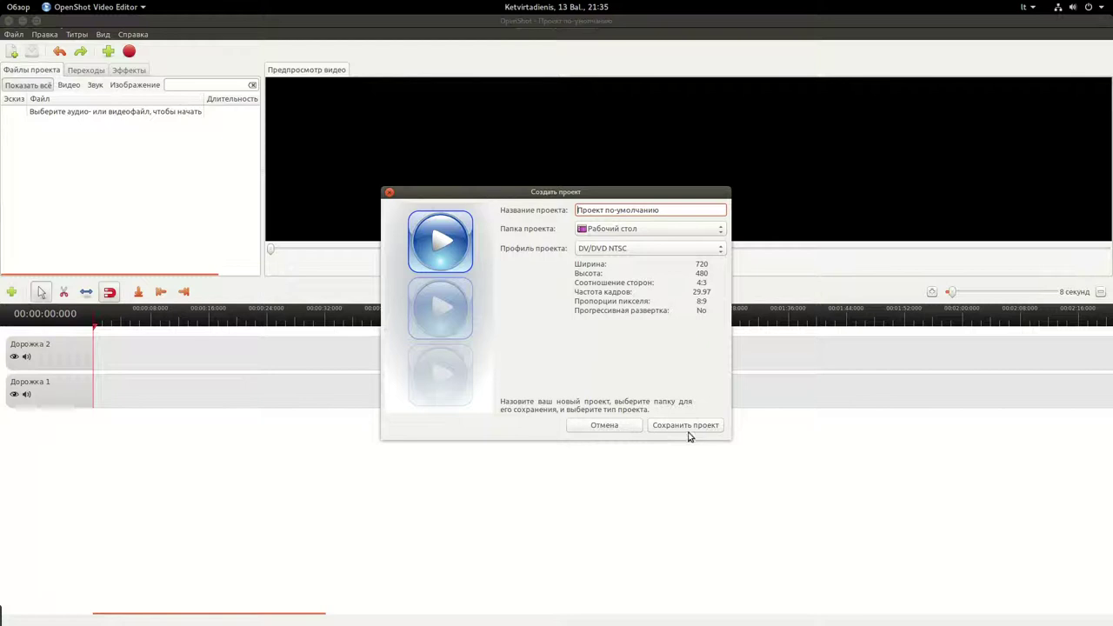
pyautogui.click(613, 428)
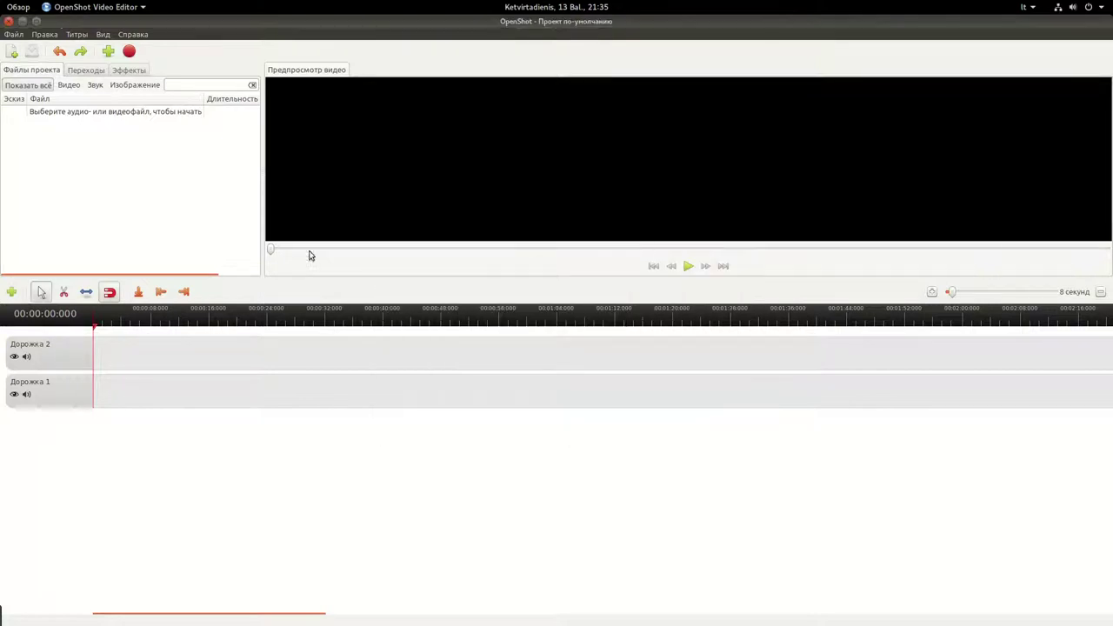
# - Filter the project files to video (Видео) and add a third track to the timeline
pyautogui.click(70, 84)
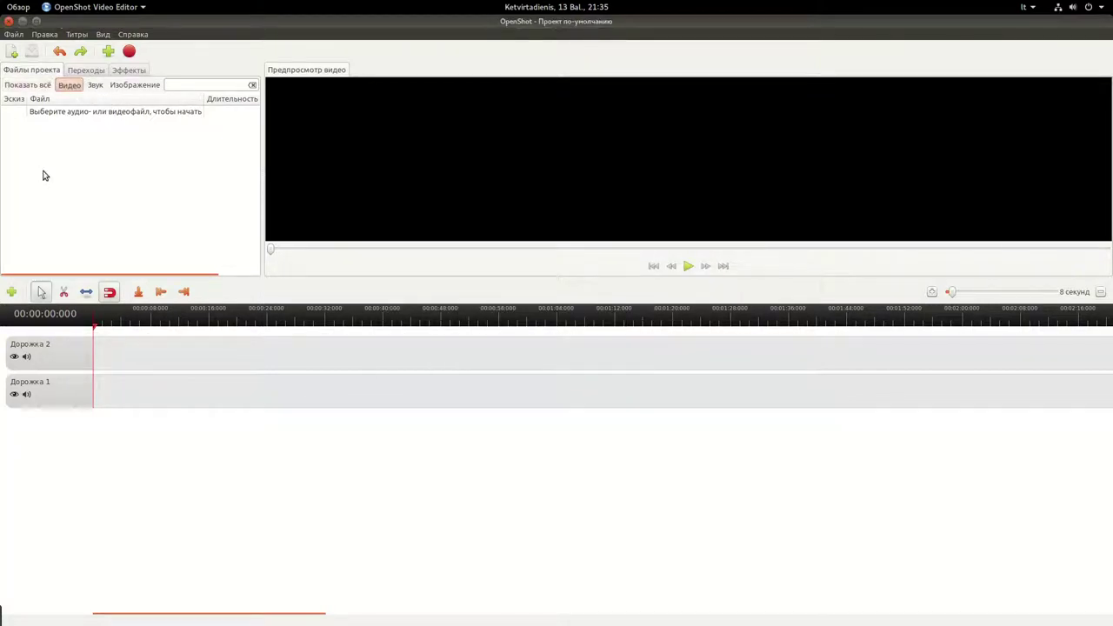
pyautogui.click(12, 291)
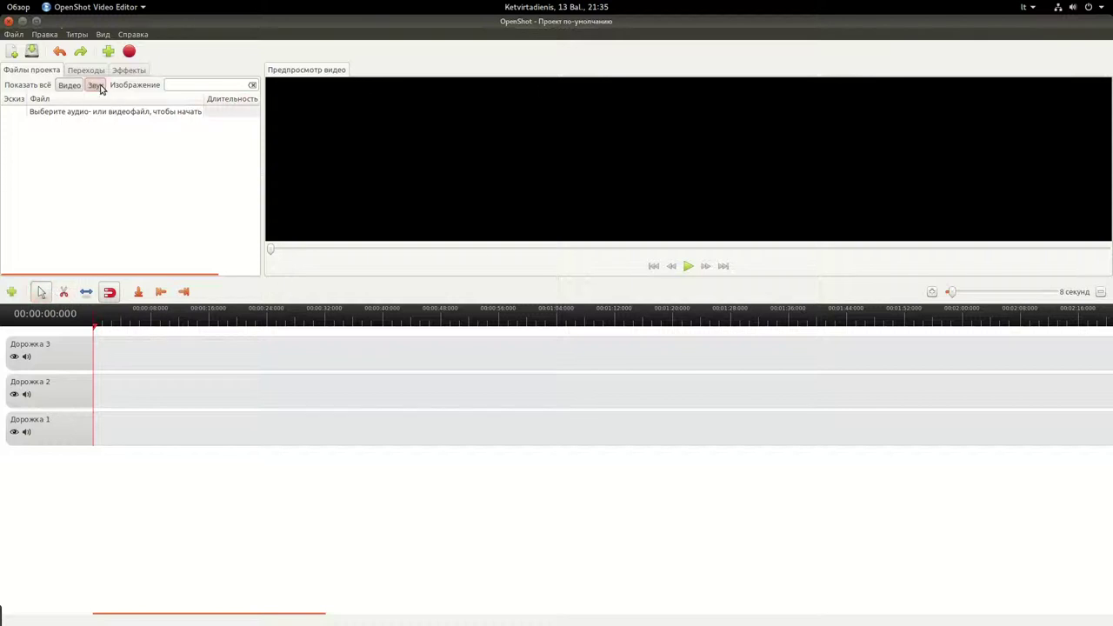
pyautogui.click(44, 34)
pyautogui.moveTo(66, 34)
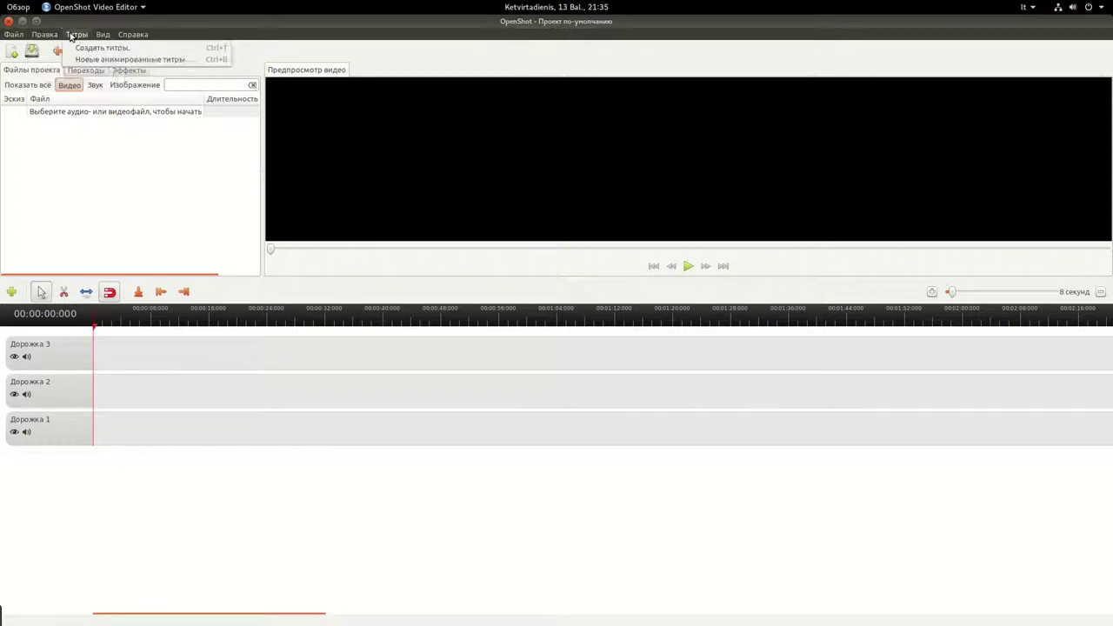
pyautogui.moveTo(2, 36)
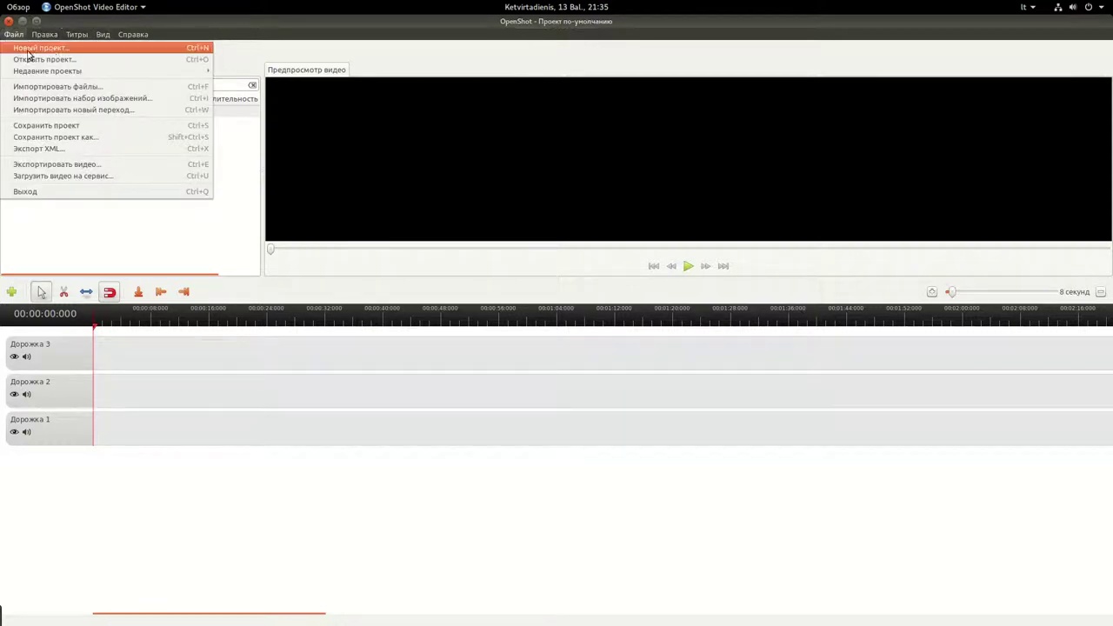
pyautogui.click(83, 88)
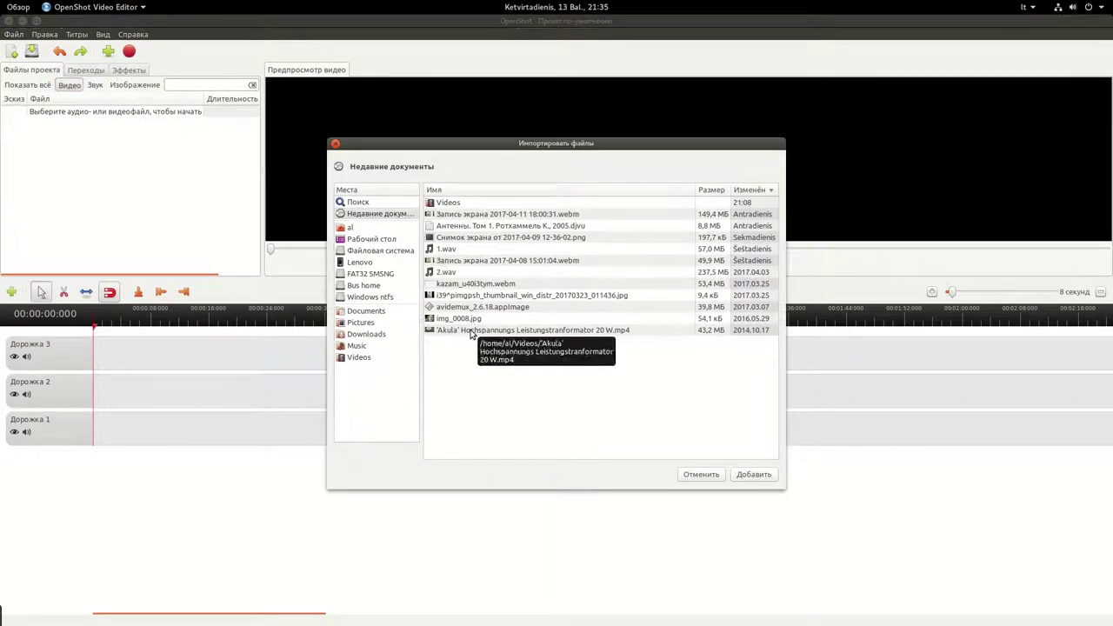
pyautogui.click(489, 240)
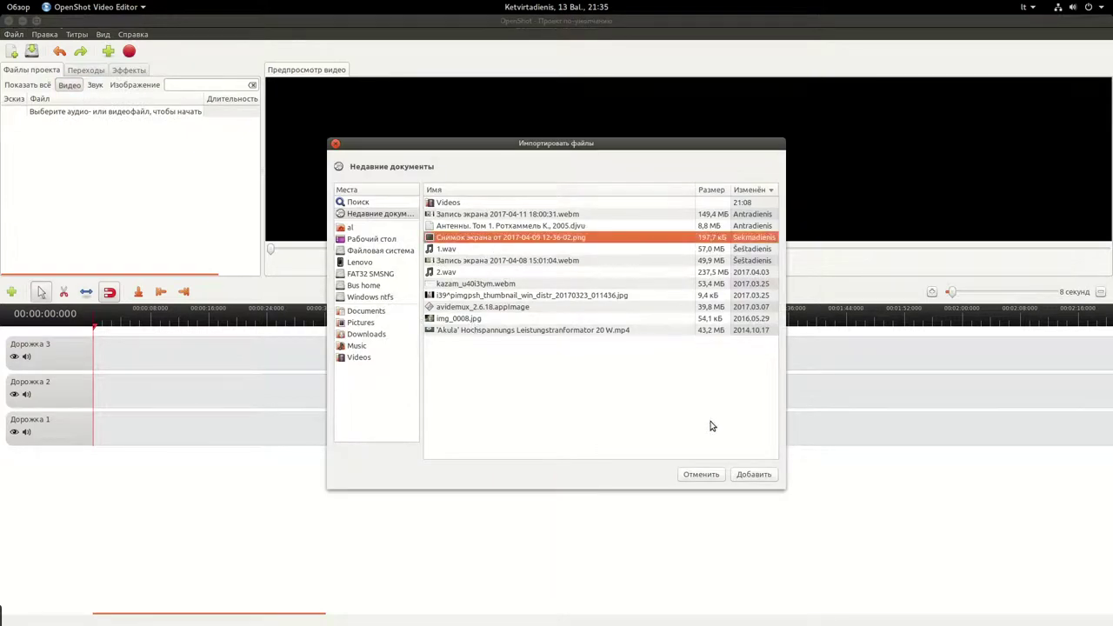
pyautogui.click(740, 468)
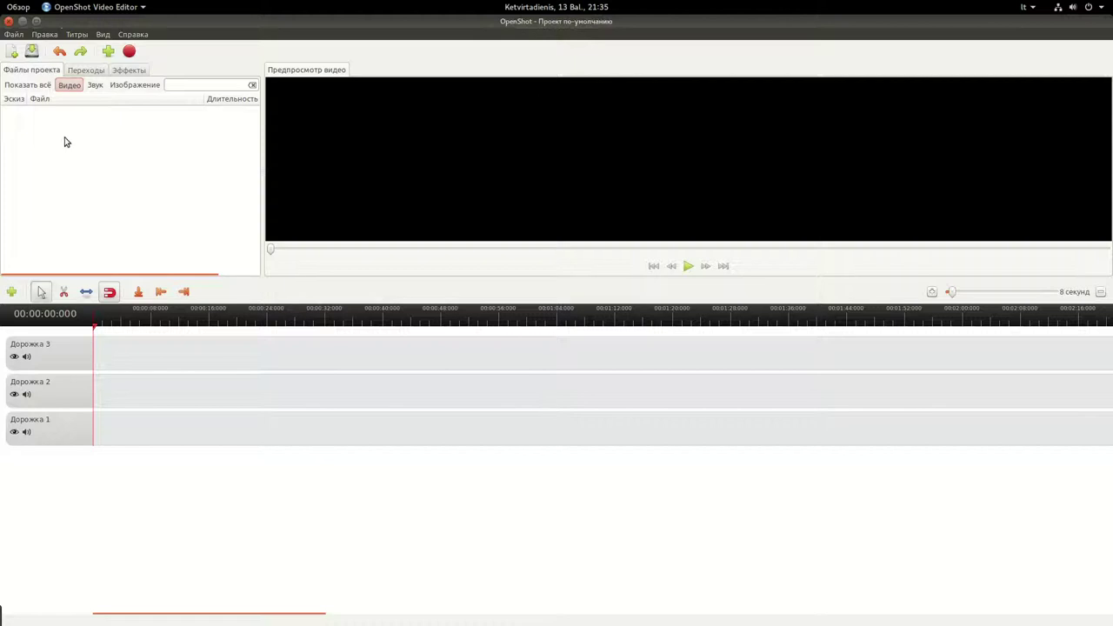
pyautogui.click(123, 86)
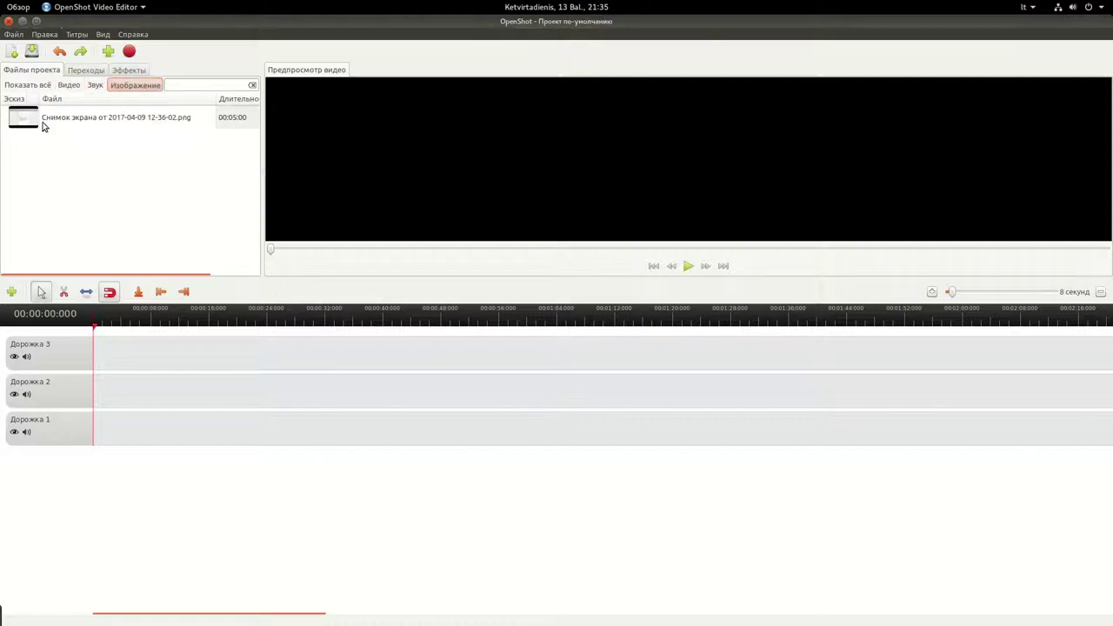
# - Place the imported image at the start of Дорожка 3 and display the available effects (Эффекты)
pyautogui.moveTo(43, 124); pyautogui.dragTo(120, 350)
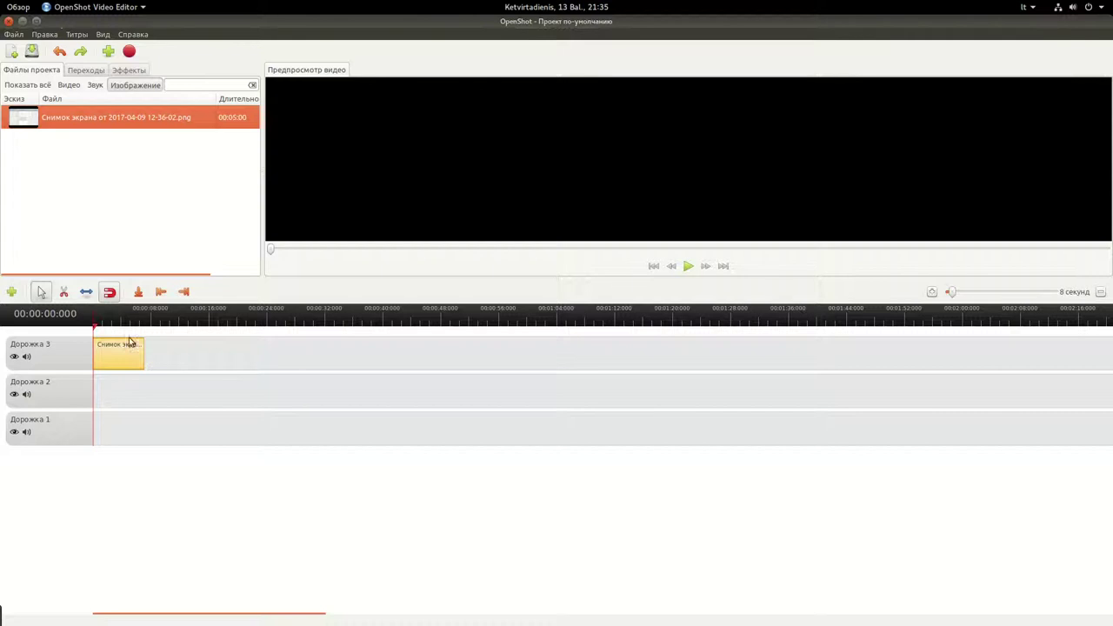
pyautogui.click(82, 70)
pyautogui.click(124, 72)
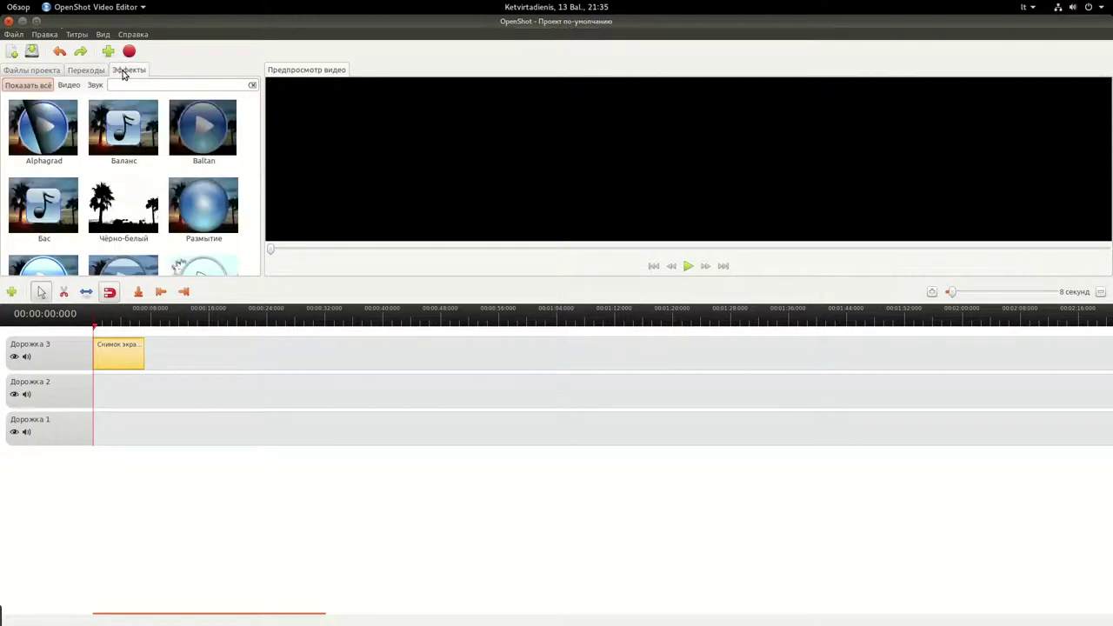
# - Close OpenShot Video Editor without saving the project (Закрыть без сохранения)
pyautogui.click(9, 20)
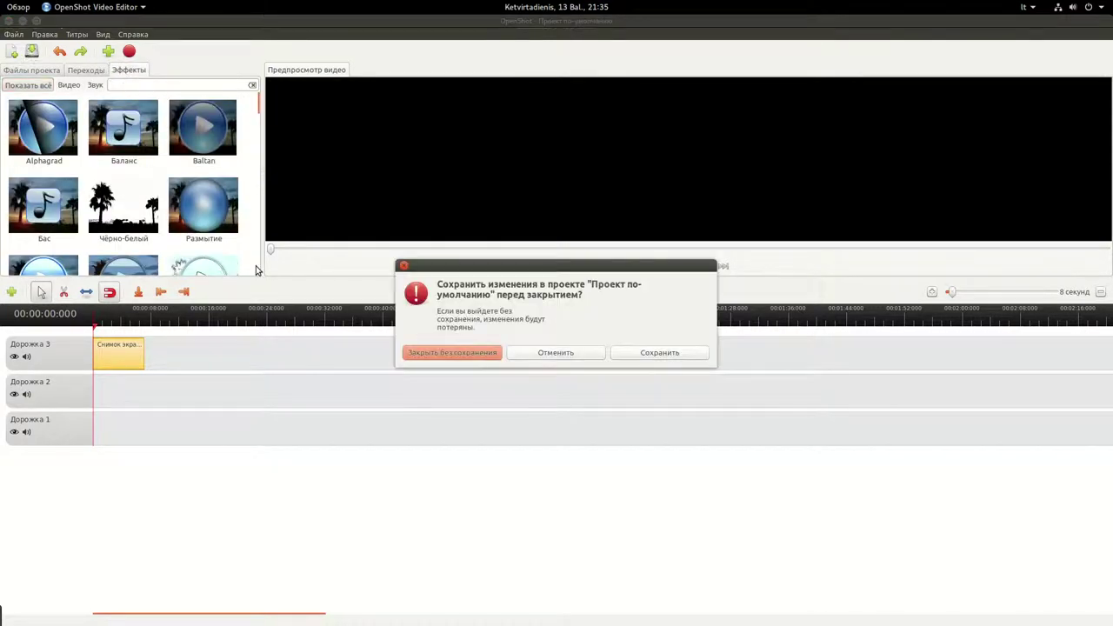
pyautogui.click(564, 351)
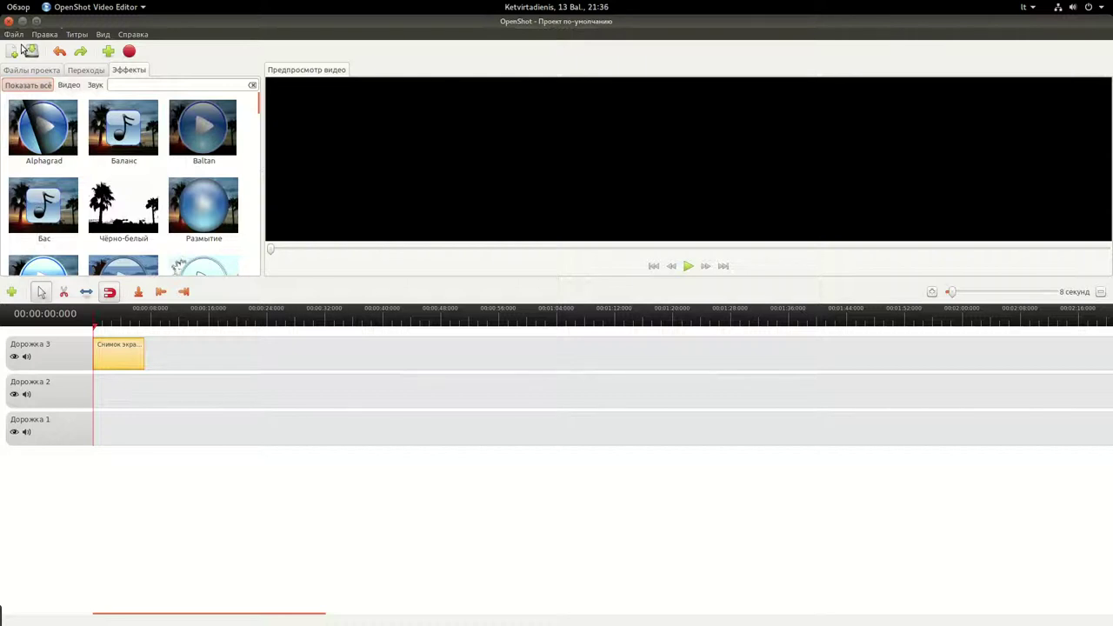
pyautogui.click(8, 20)
pyautogui.click(471, 355)
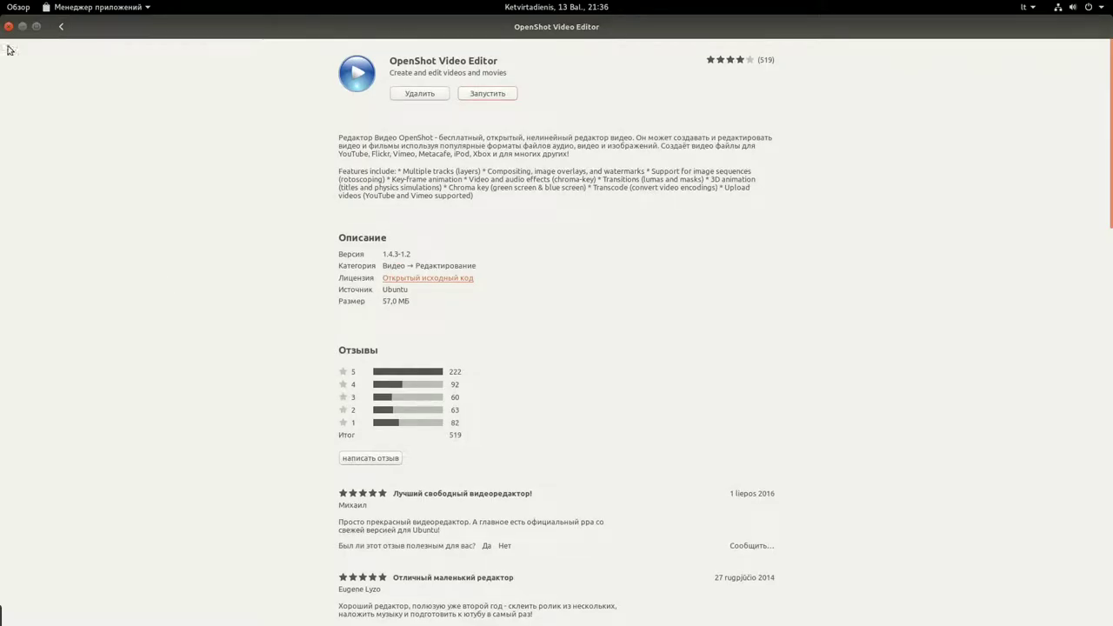
# - Return to the application manager's "video editor" search results and switch to the file manager showing the home folder (Домашняя папка)
pyautogui.click(62, 27)
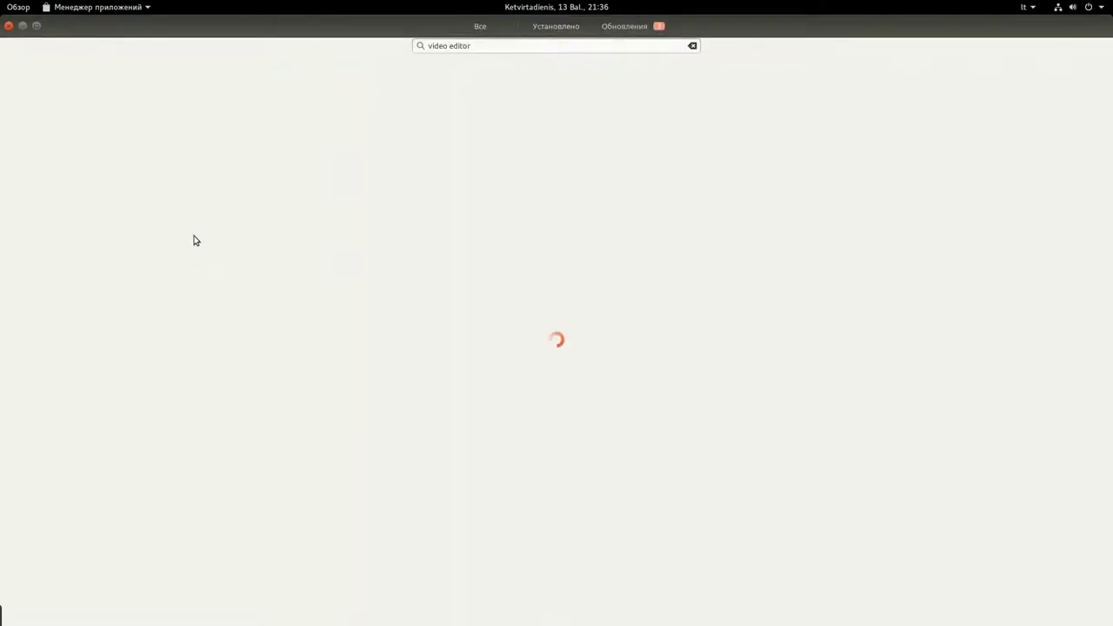
pyautogui.click(6, 11)
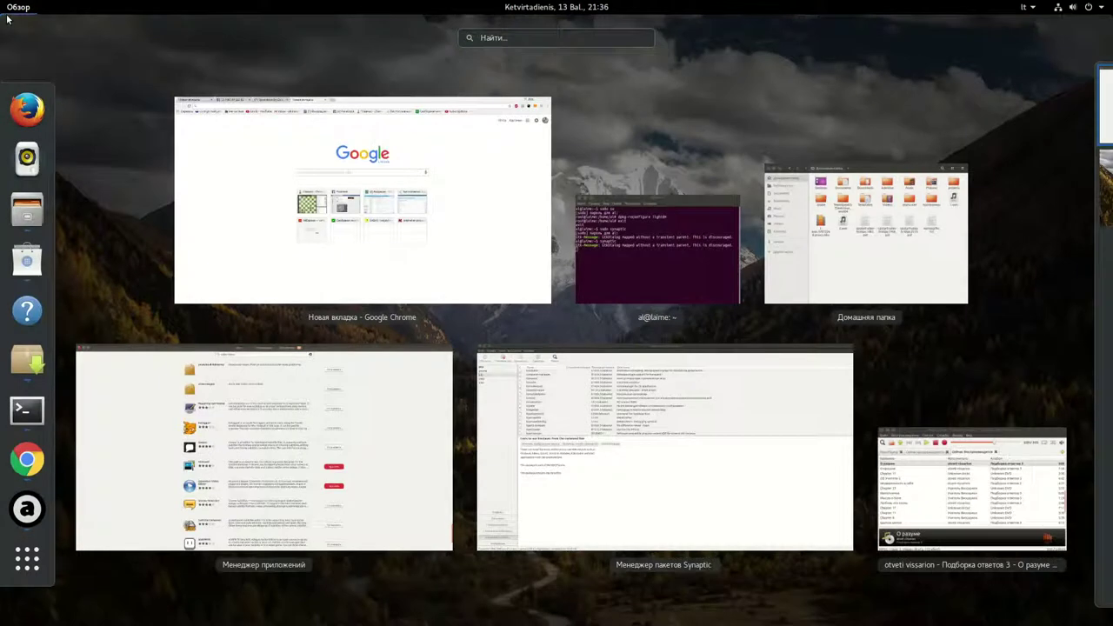
pyautogui.click(28, 208)
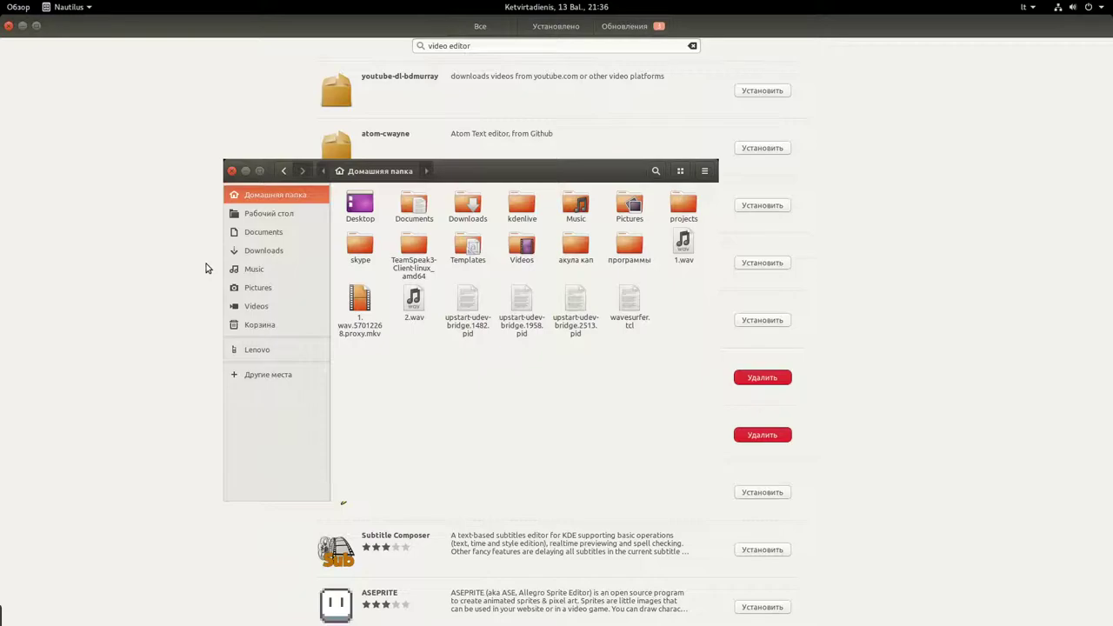
# - Delete the audio files 2.wav and 1.wav from the home folder
pyautogui.click(521, 207)
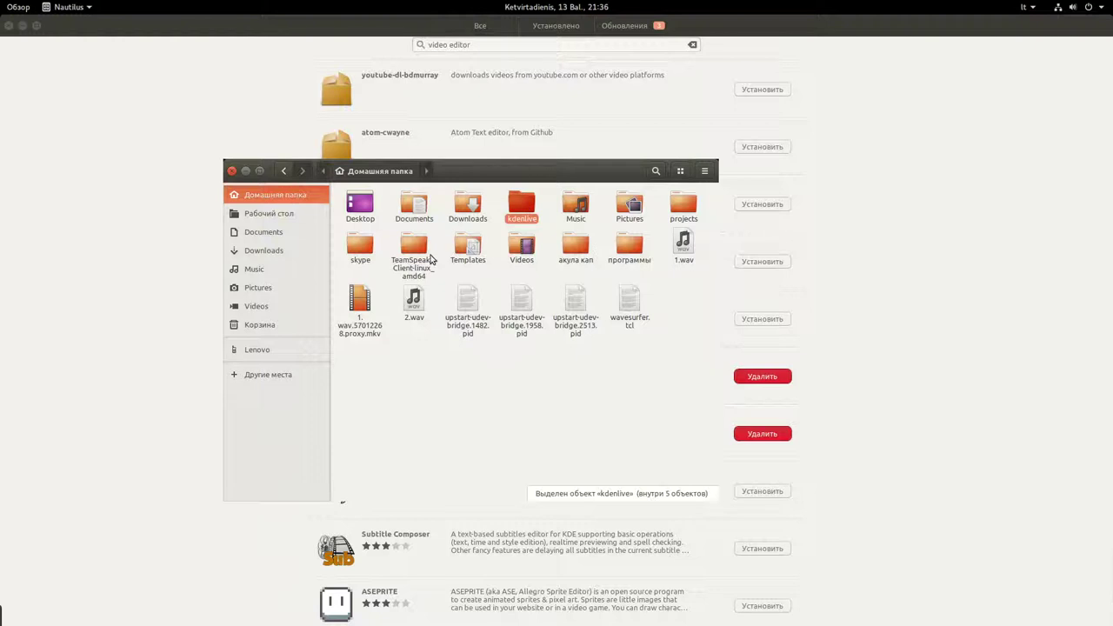
pyautogui.click(632, 256)
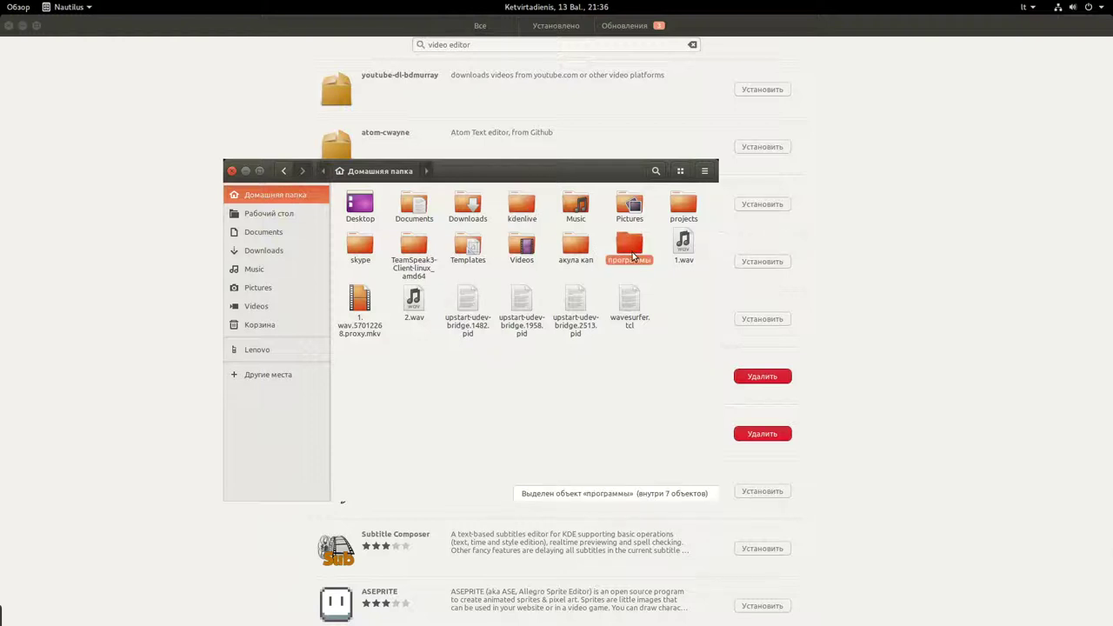
pyautogui.click(416, 306)
pyautogui.press('Delete')
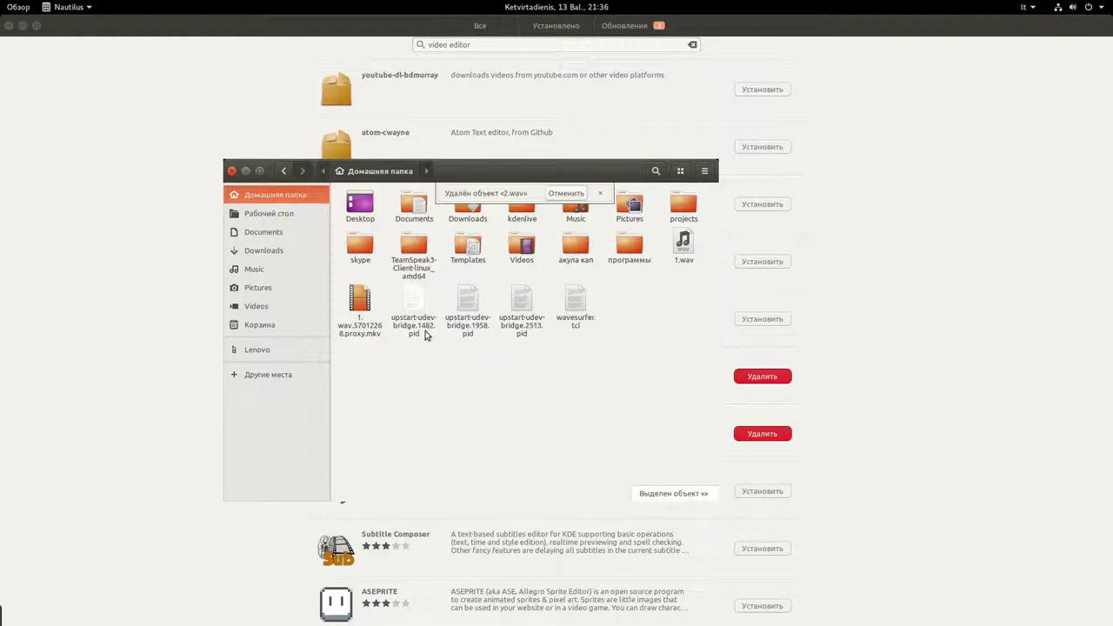
pyautogui.click(677, 251)
pyautogui.press('Delete')
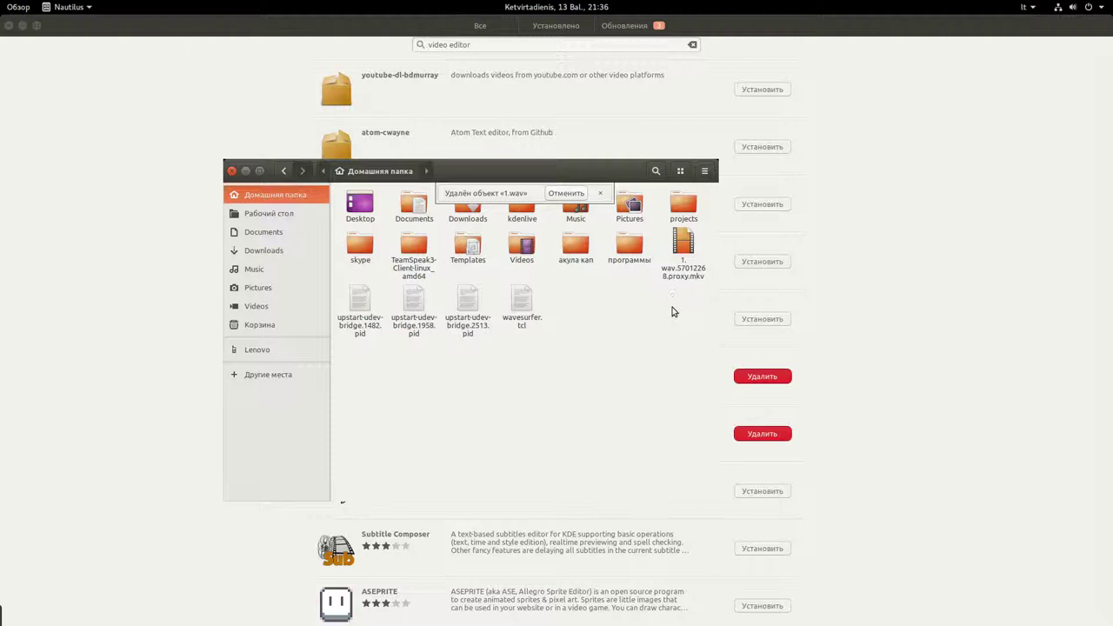
# - Open the программы folder and launch Avidemux from avidemux_2.6.18.appImage
pyautogui.click(680, 275)
pyautogui.click(636, 250)
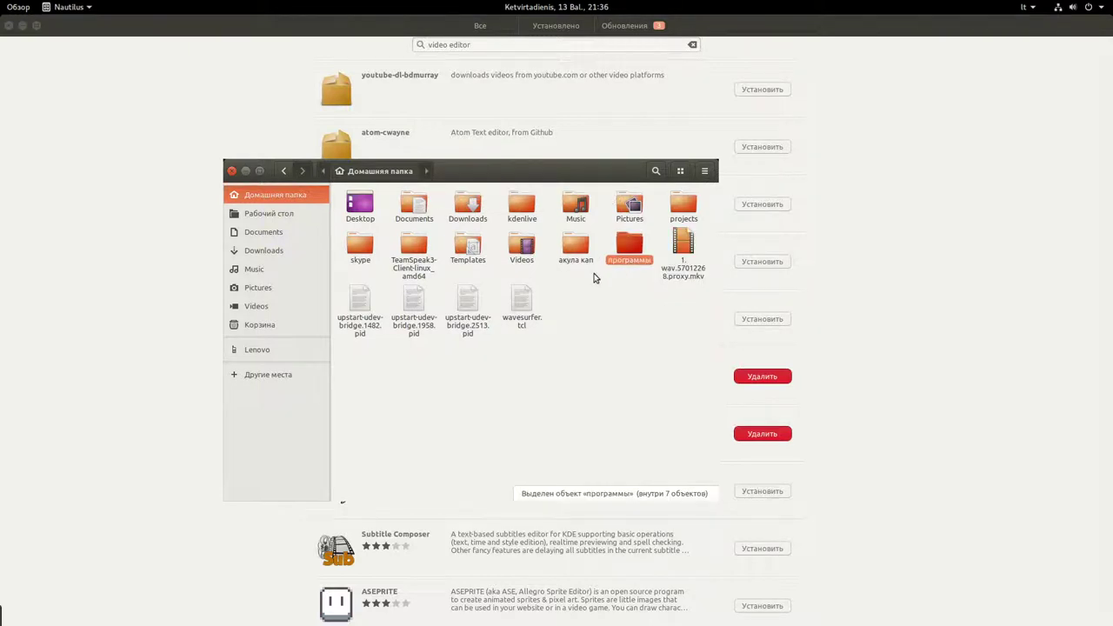
pyautogui.doubleClick(598, 249)
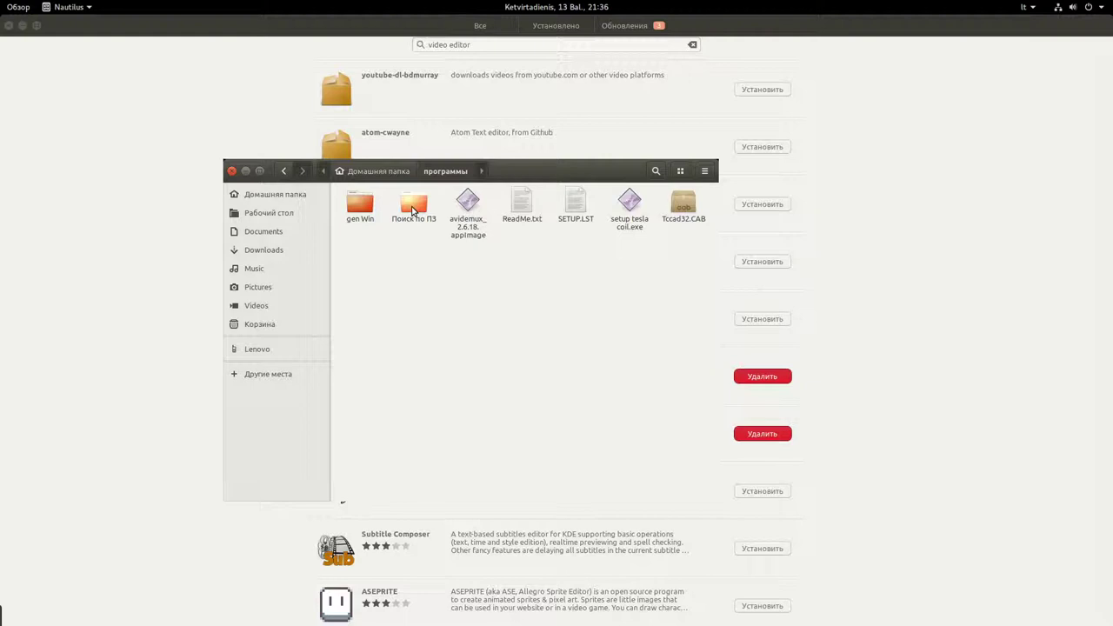
pyautogui.click(415, 205)
pyautogui.click(467, 209)
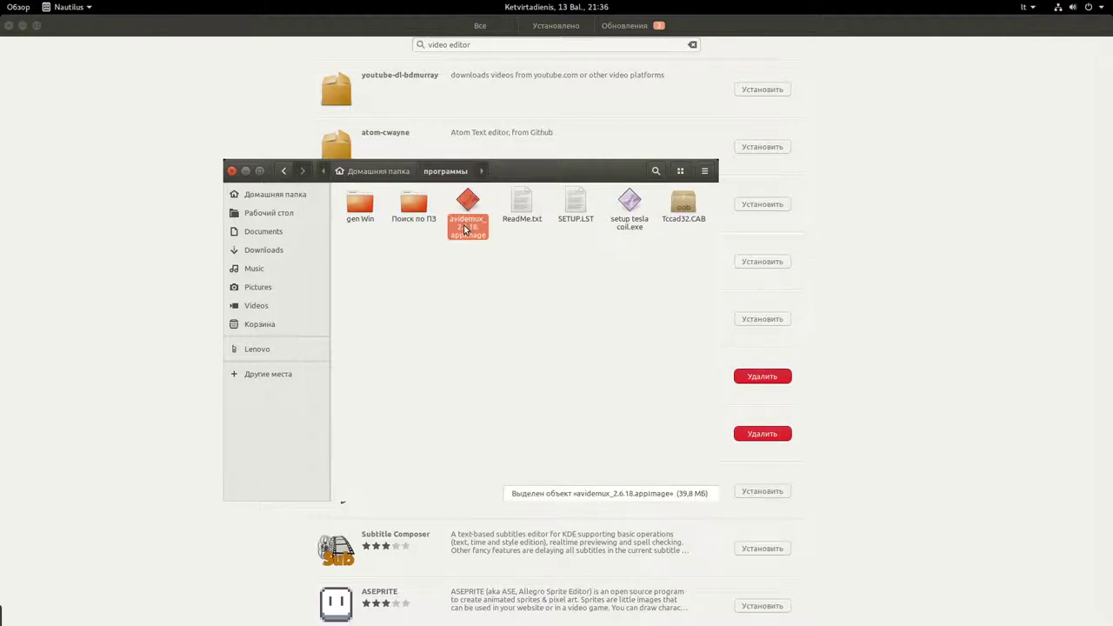
pyautogui.doubleClick(468, 225)
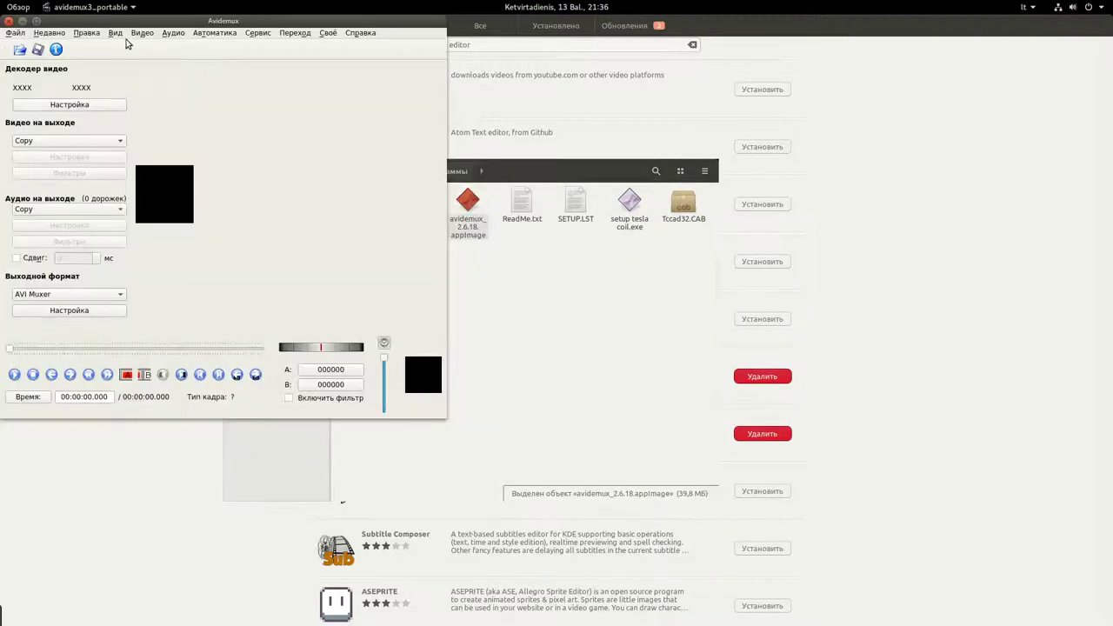
# - Move the Avidemux window aside to uncover the avidemux_2.6.18.appImage file in the программы folder
pyautogui.moveTo(101, 22); pyautogui.dragTo(270, 156)
pyautogui.moveTo(567, 155); pyautogui.dragTo(983, 112)
pyautogui.moveTo(524, 116); pyautogui.dragTo(522, 116)
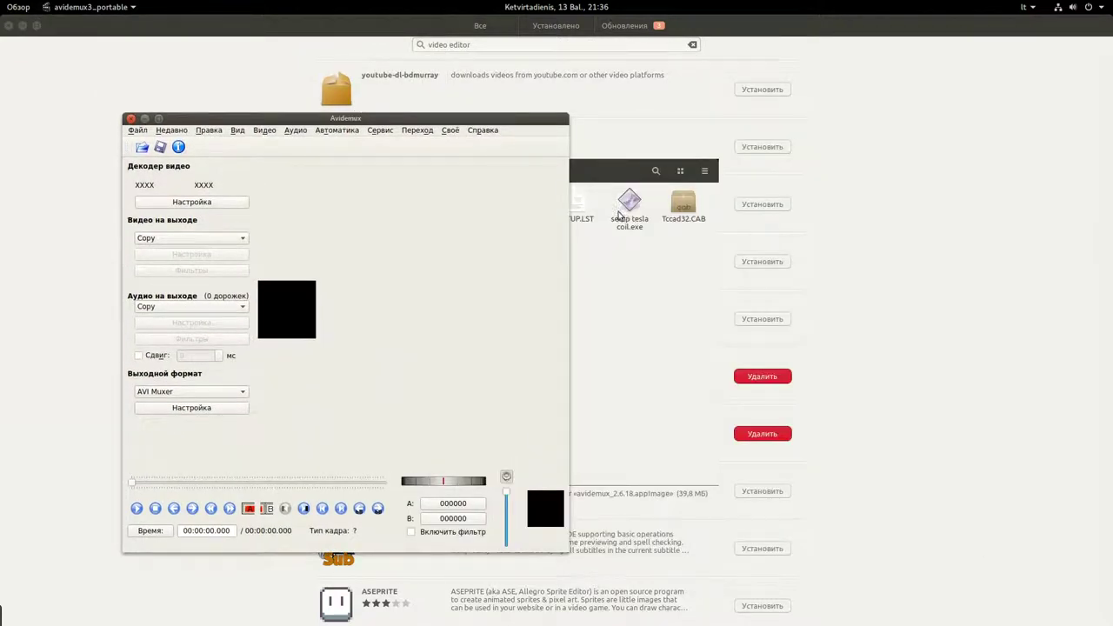
pyautogui.moveTo(365, 118); pyautogui.dragTo(255, 120)
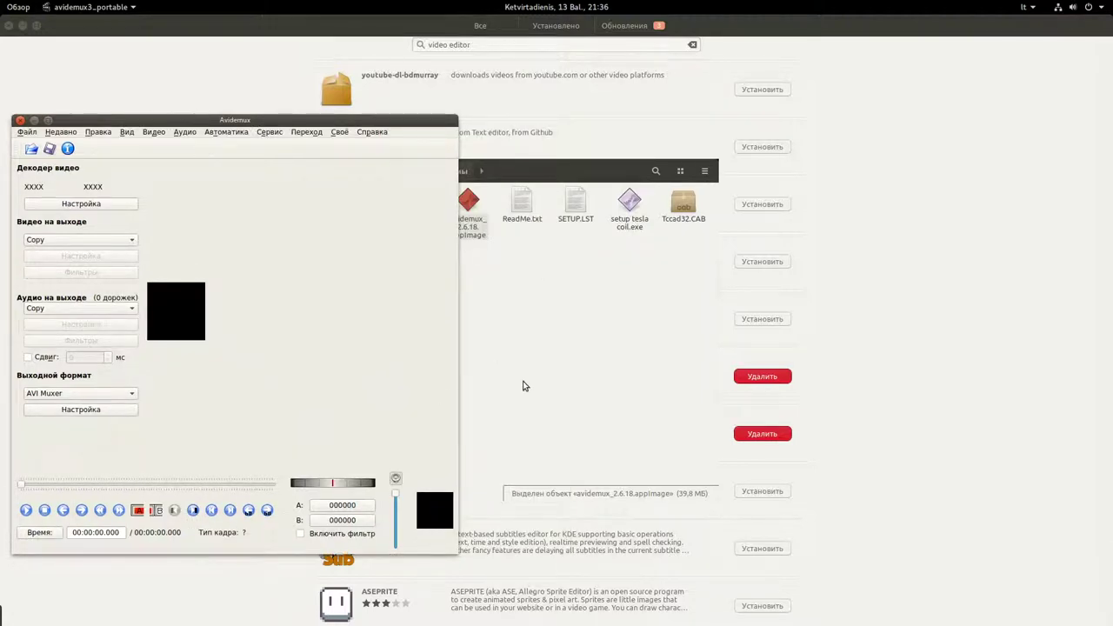
pyautogui.moveTo(174, 122); pyautogui.dragTo(603, 124)
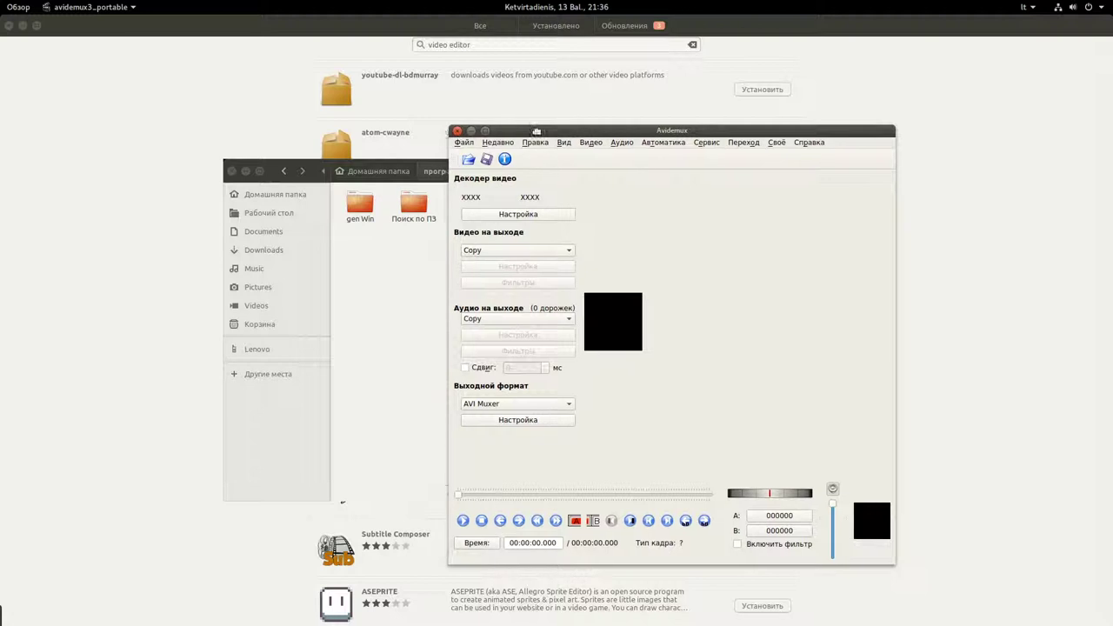
pyautogui.moveTo(529, 135); pyautogui.dragTo(630, 135)
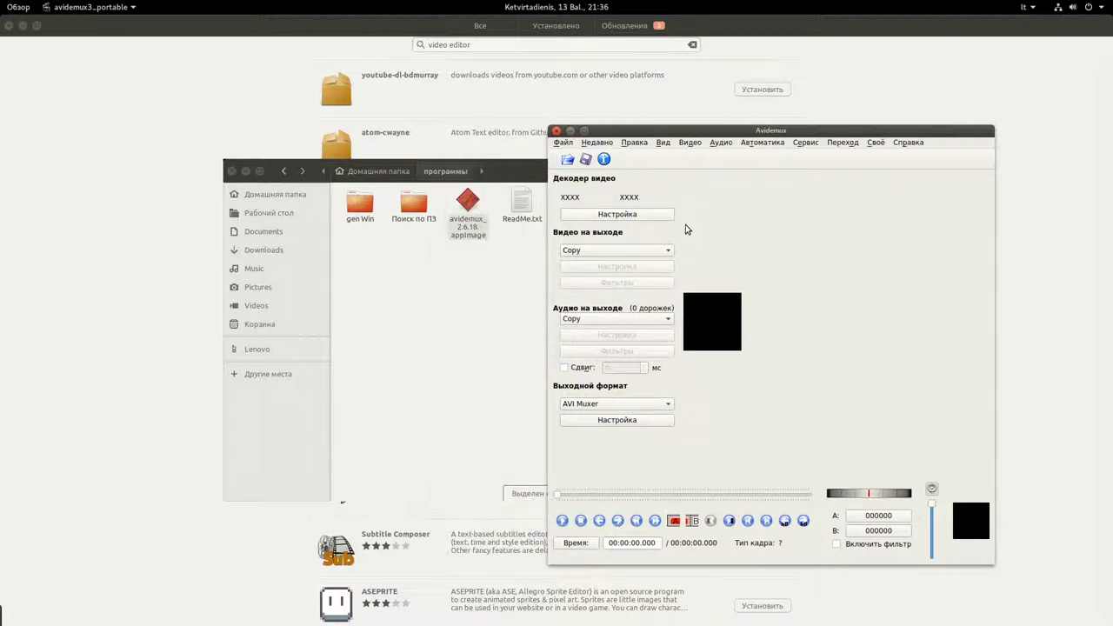
# - Open the video "Генератор и его работа.webm" from the Videos folder in Avidemux
pyautogui.click(567, 144)
pyautogui.press('Escape')
pyautogui.hotkey('ctrl', 'o')
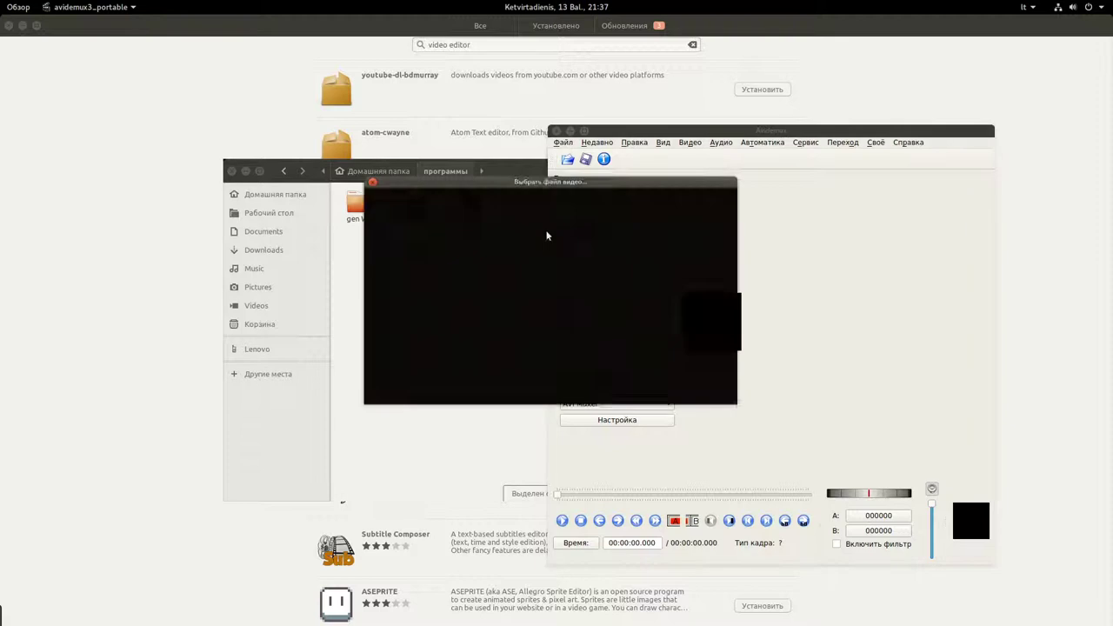
pyautogui.click(459, 251)
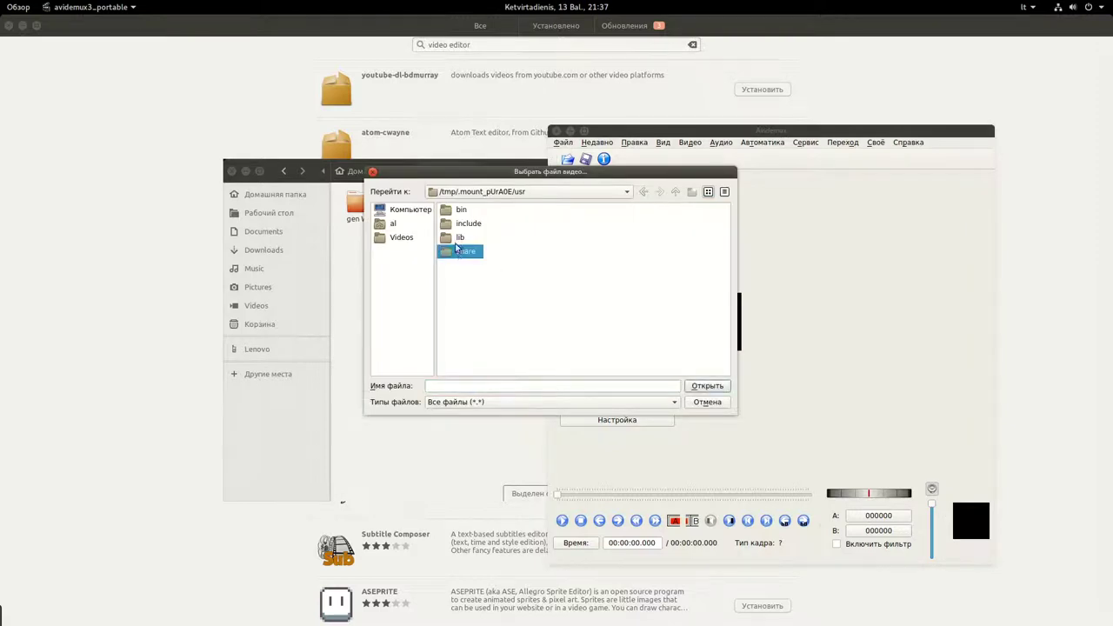
pyautogui.click(410, 223)
pyautogui.click(411, 237)
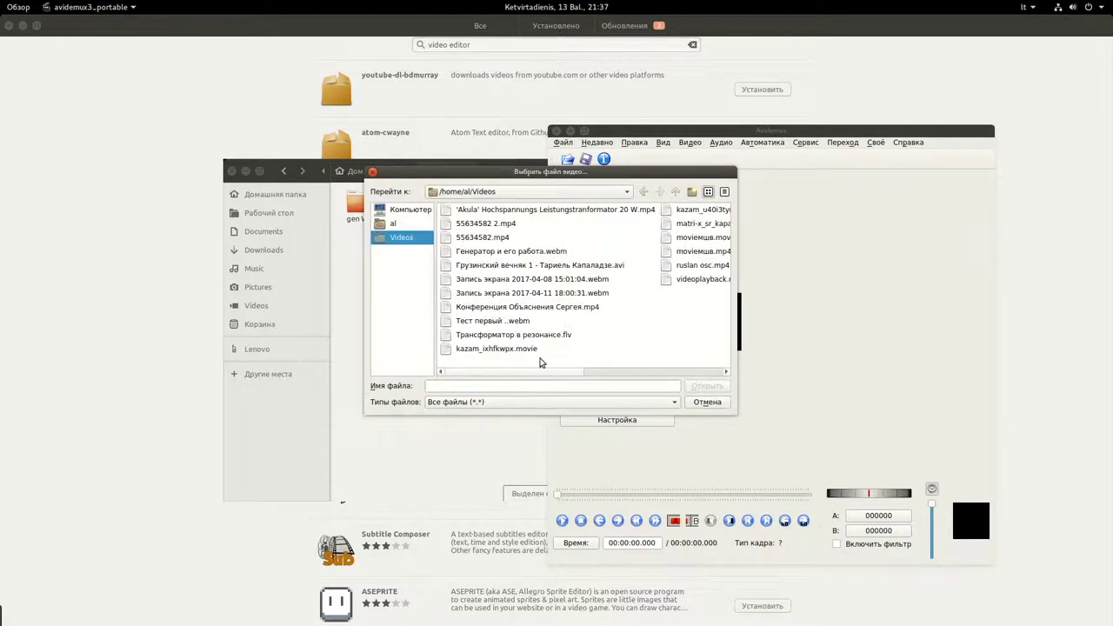
pyautogui.click(502, 253)
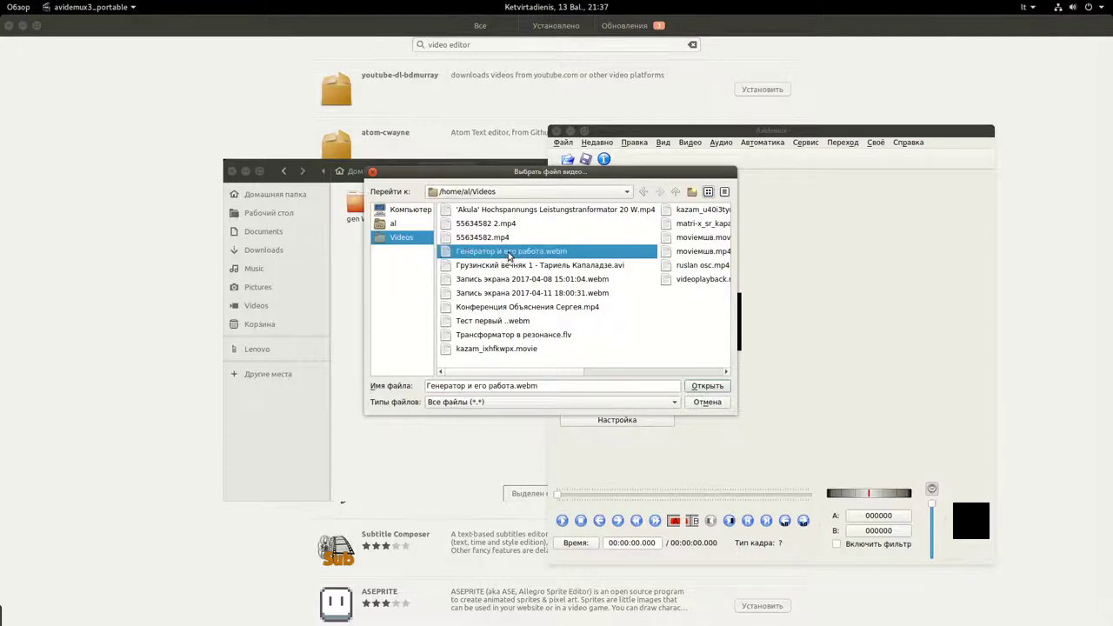
pyautogui.doubleClick(504, 254)
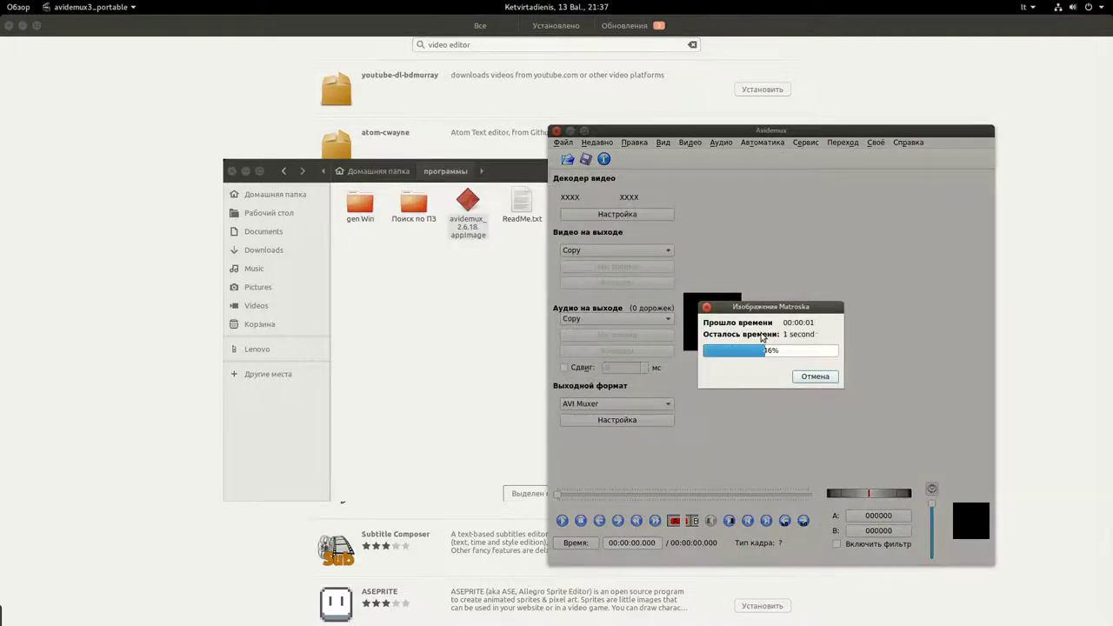
# - Maximize the Avidemux window and set the video preview zoom to 1:1
pyautogui.moveTo(746, 132); pyautogui.dragTo(418, 98)
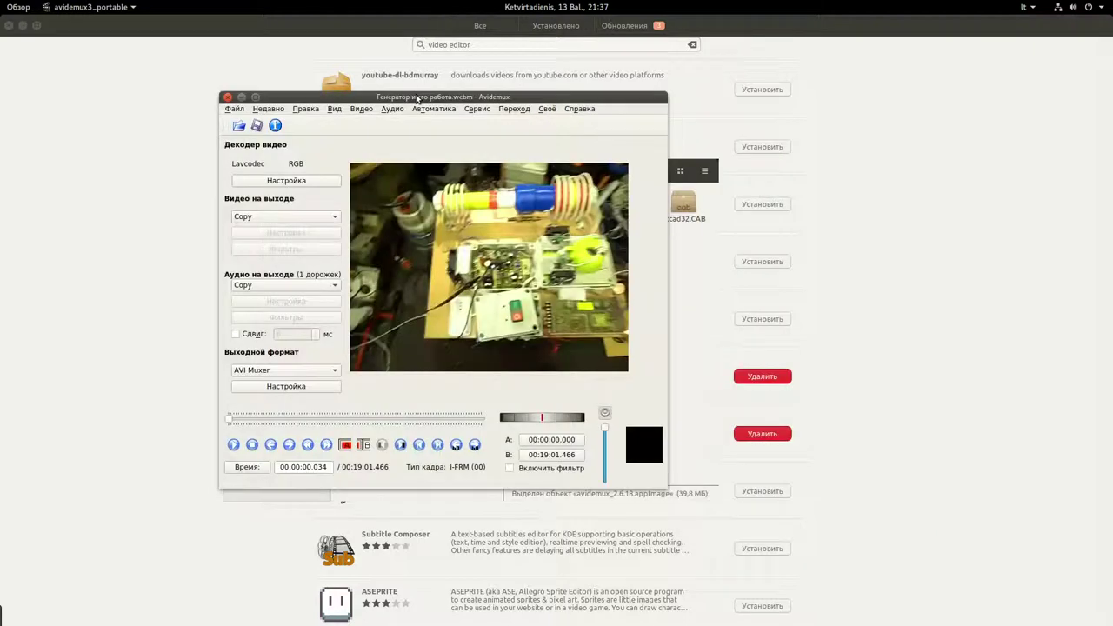
pyautogui.doubleClick(613, 97)
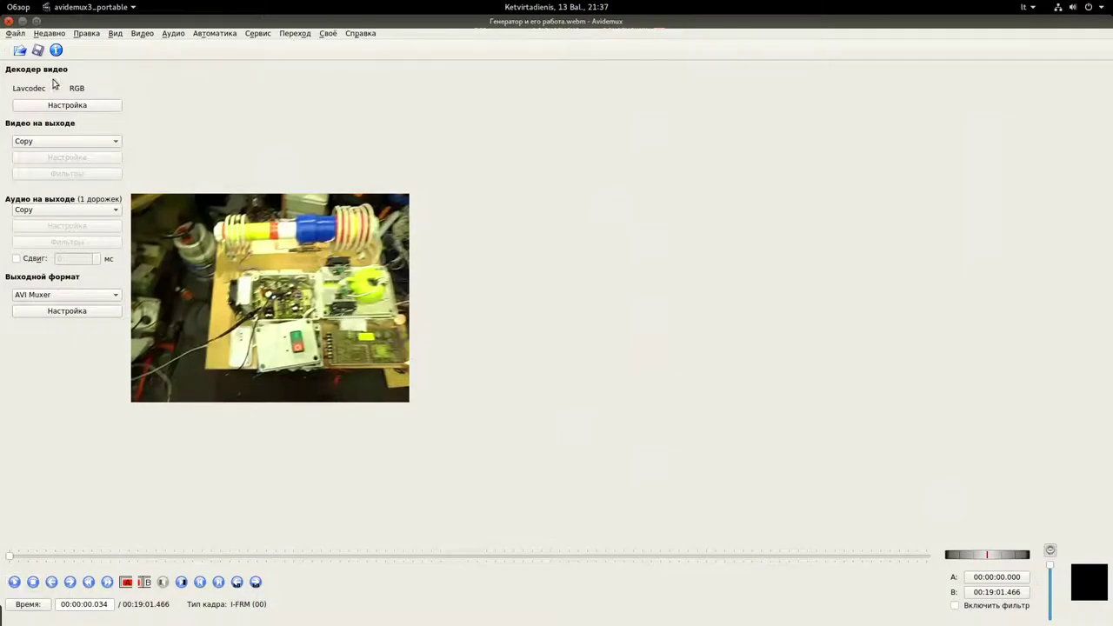
pyautogui.click(85, 35)
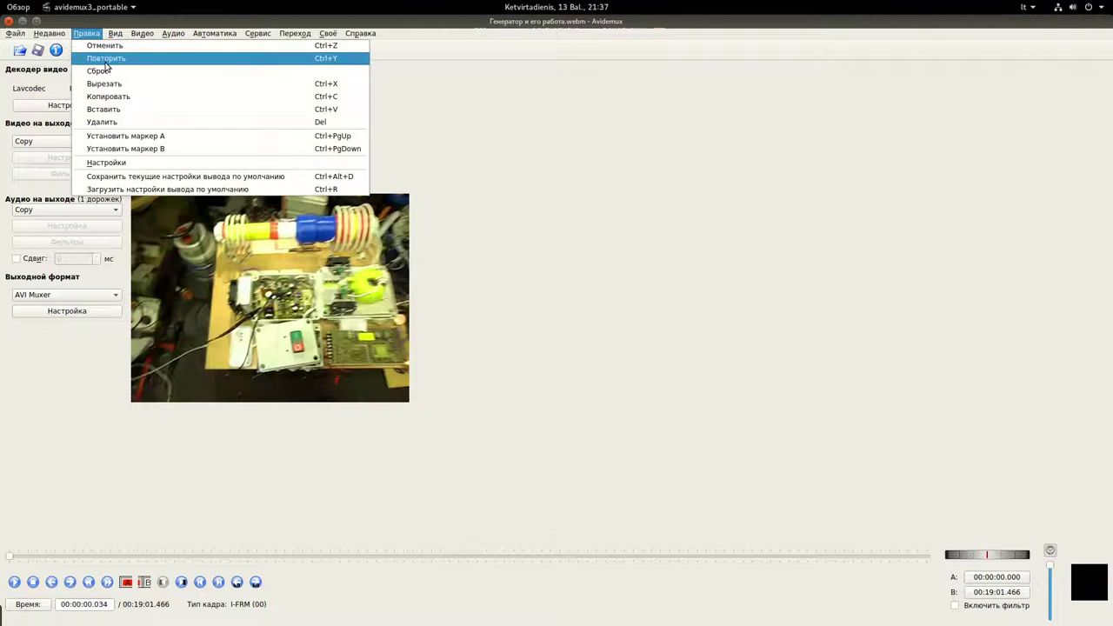
pyautogui.moveTo(118, 35)
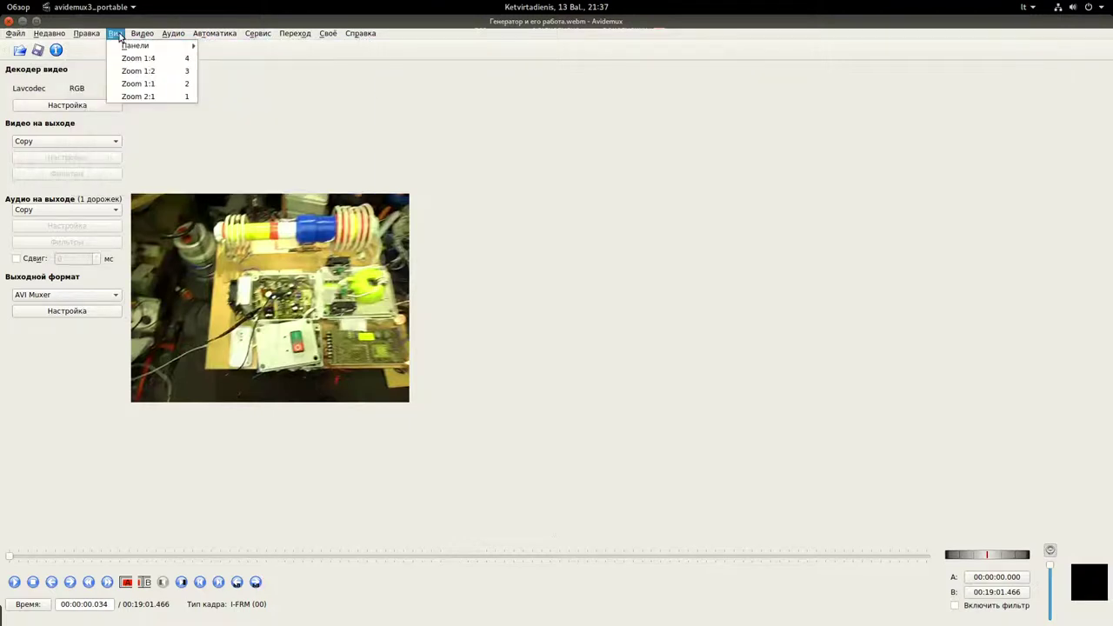
pyautogui.click(138, 84)
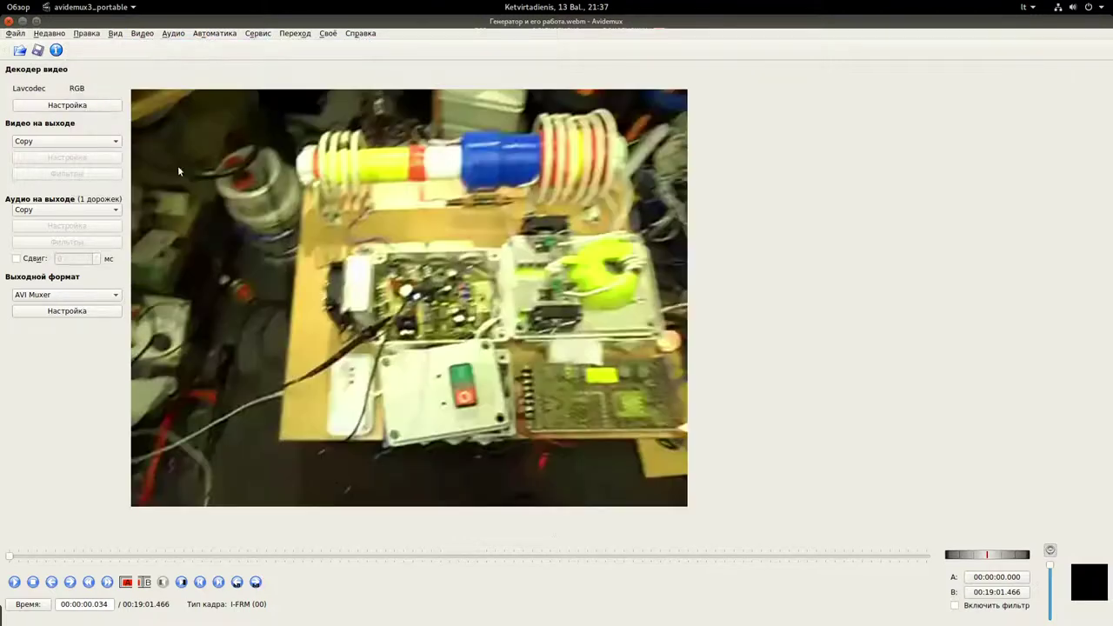
# - Play a short part of the video and set marker A at 00:01:01.900
pyautogui.click(14, 583)
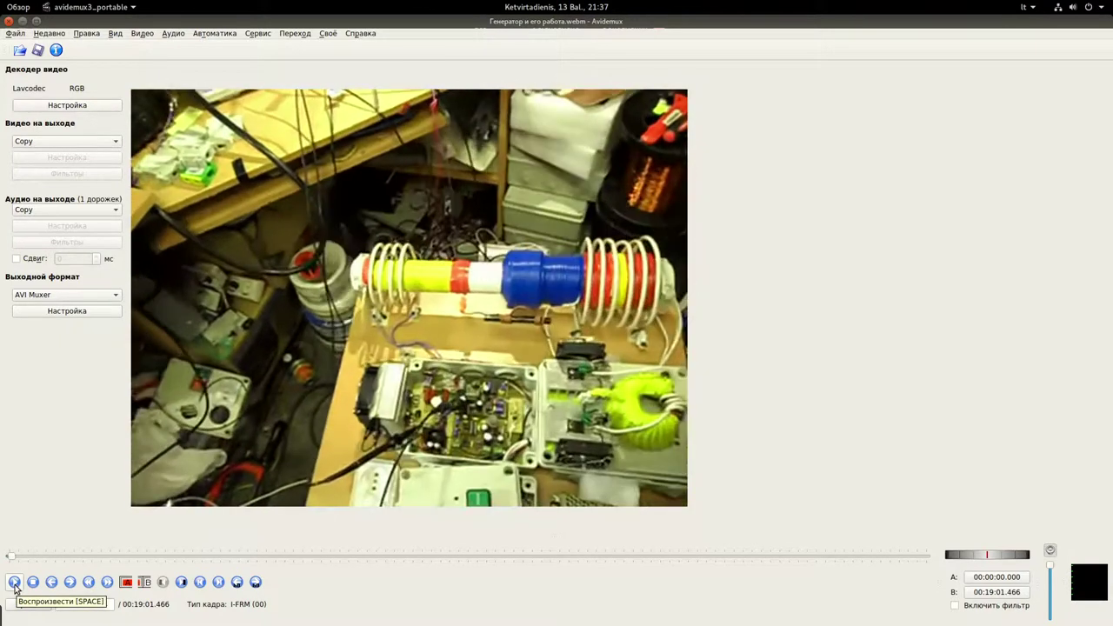
pyautogui.click(14, 582)
pyautogui.moveTo(13, 558); pyautogui.dragTo(61, 558)
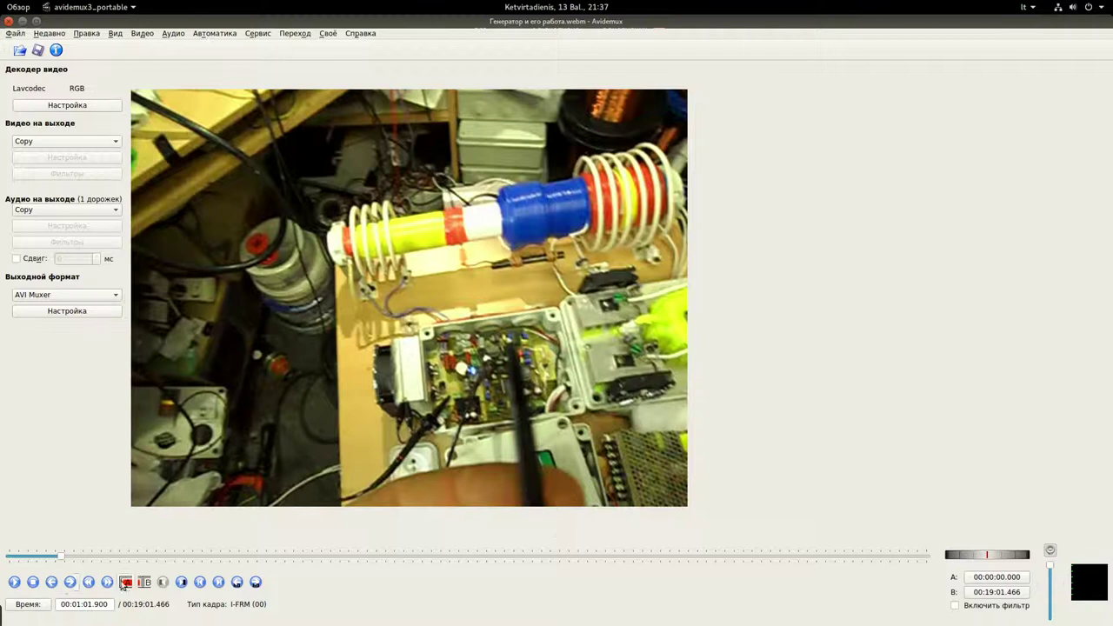
pyautogui.click(70, 582)
pyautogui.click(14, 583)
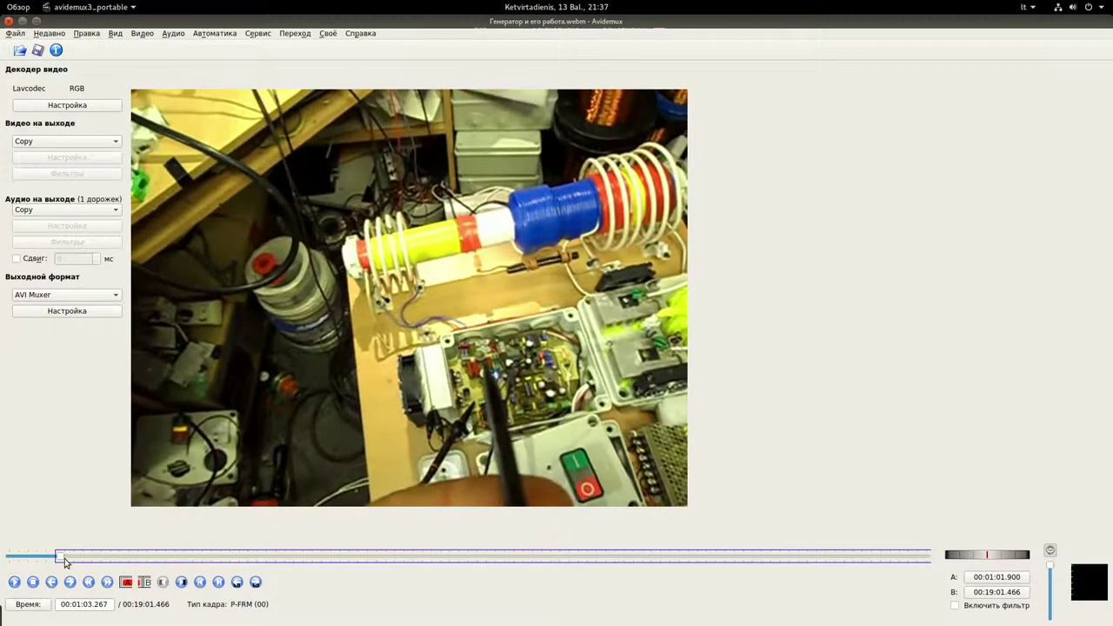
# - Set marker B at 00:01:45.567 and delete the segment between the two markers
pyautogui.moveTo(66, 561); pyautogui.dragTo(89, 558)
pyautogui.click(144, 582)
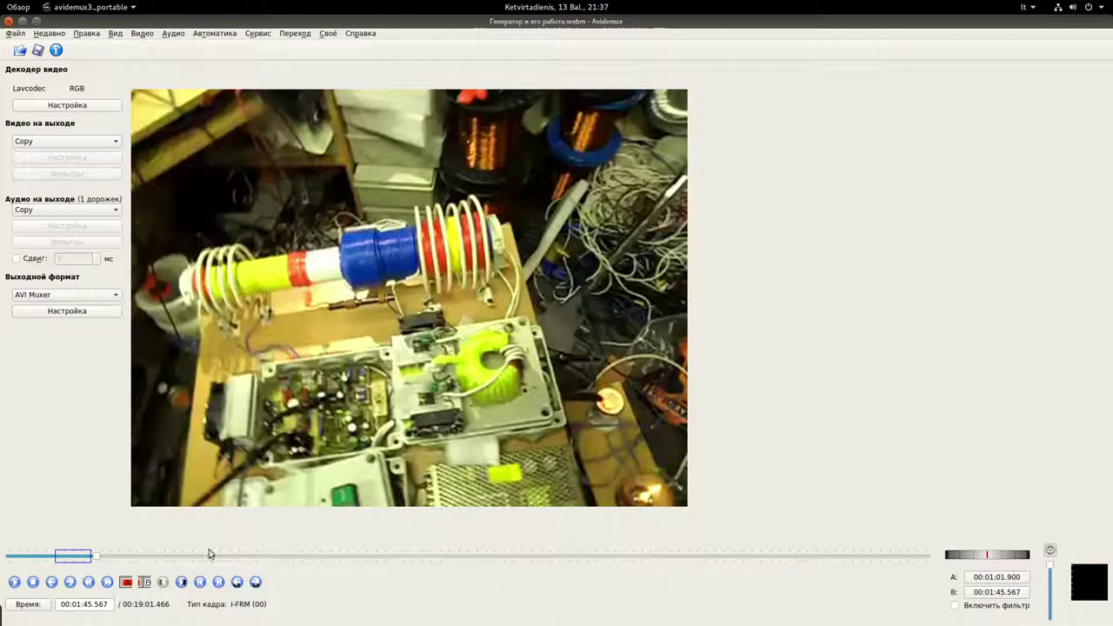
pyautogui.press('Delete')
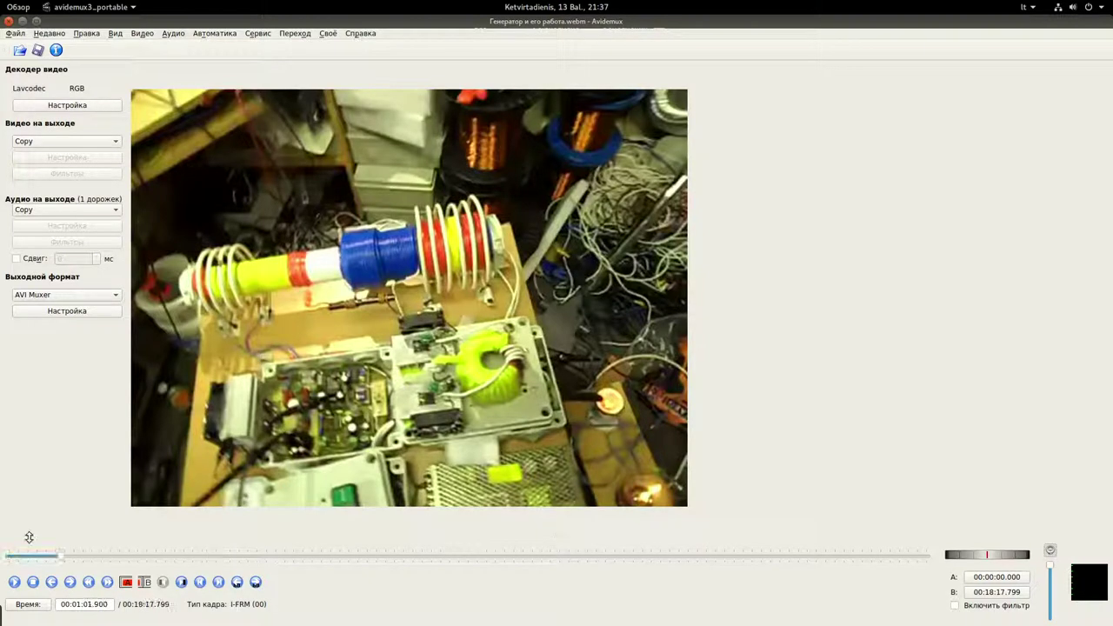
# - Play the video across the cut, starting from about 00:00:51
pyautogui.moveTo(59, 559); pyautogui.dragTo(53, 558)
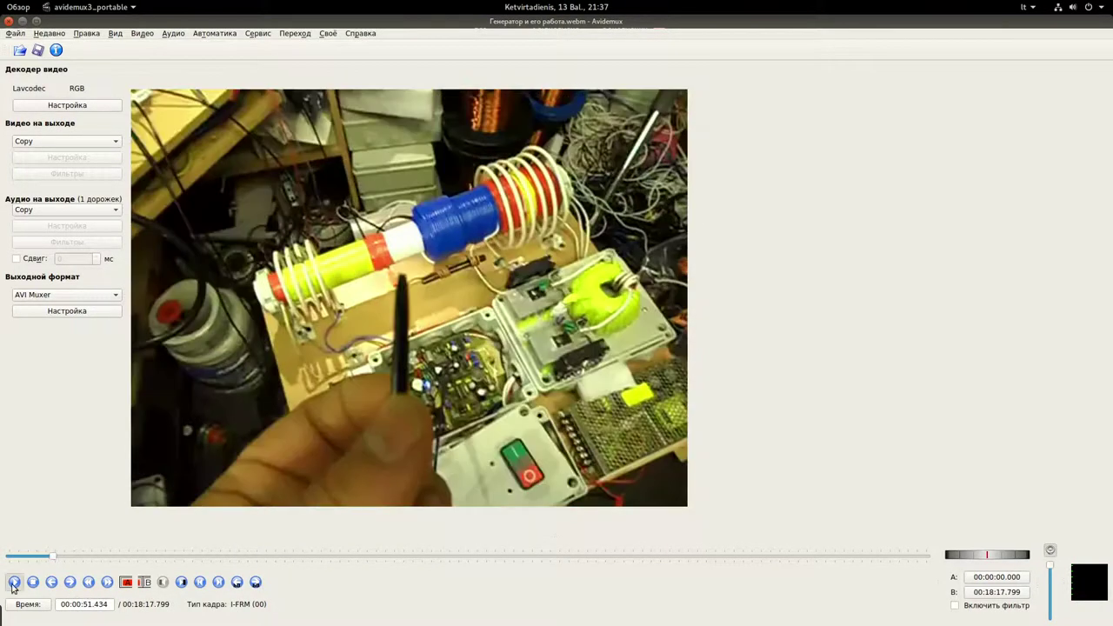
pyautogui.click(13, 583)
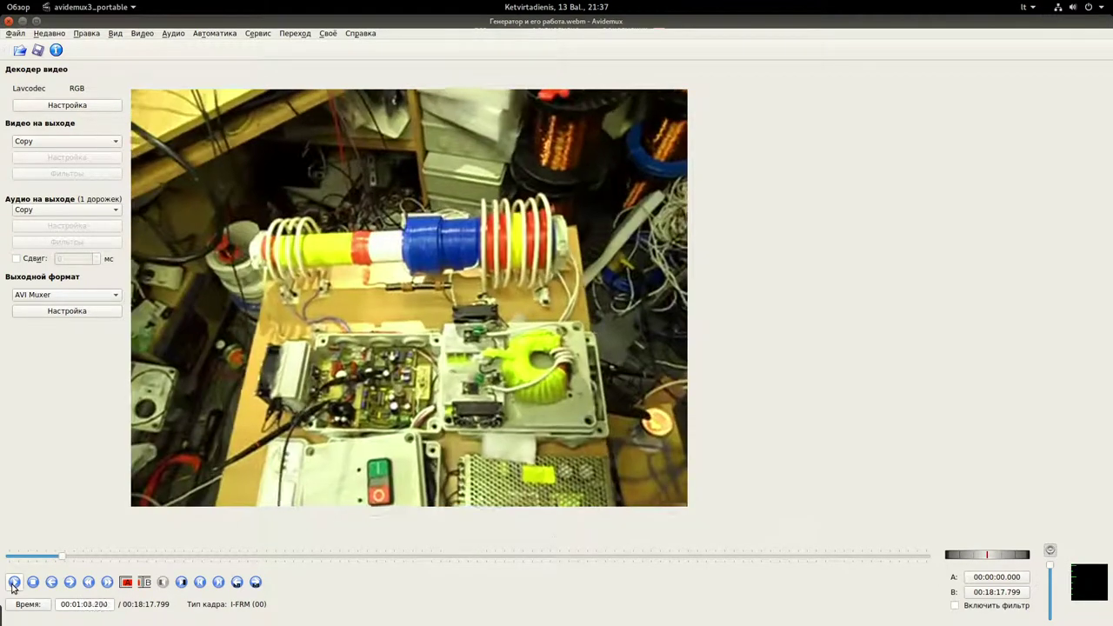
# - Save the edited video as 1.avi in the Videos folder
pyautogui.click(14, 33)
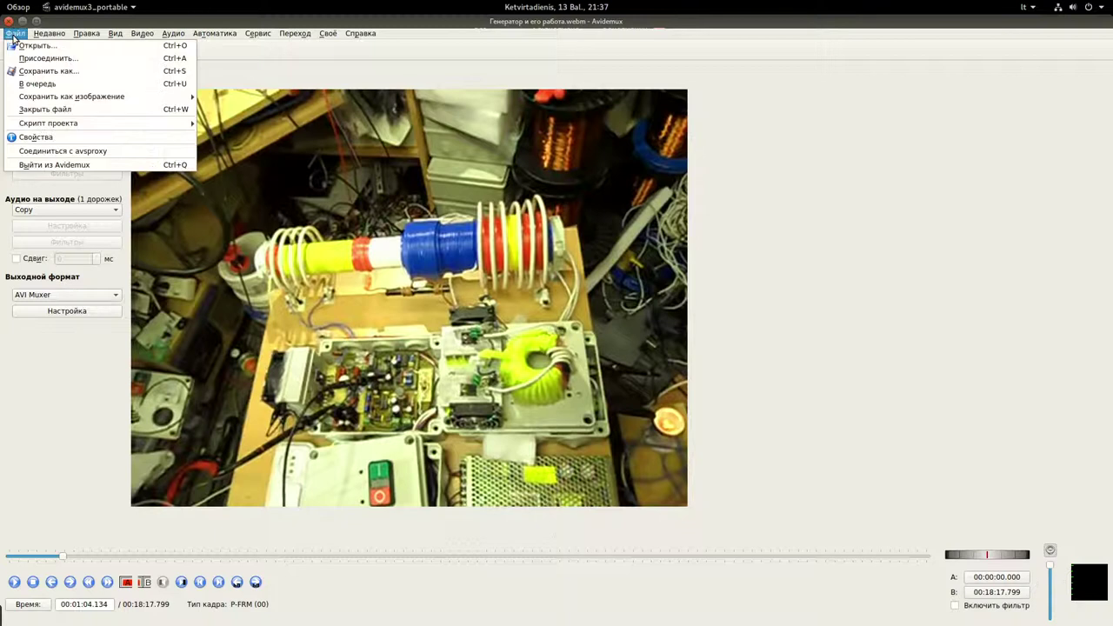
pyautogui.click(65, 71)
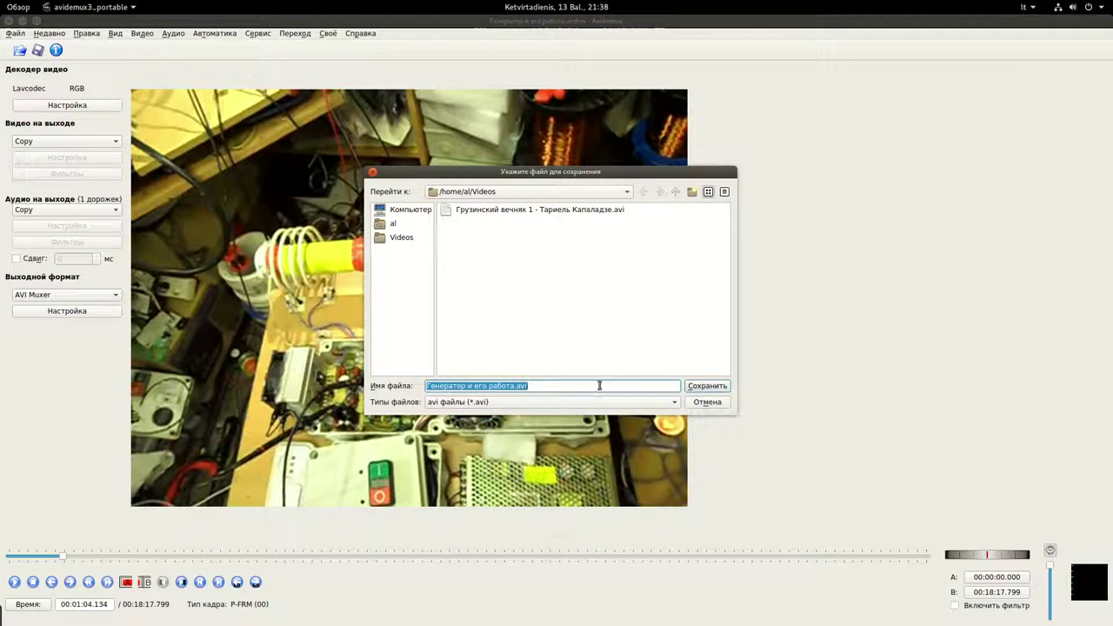
pyautogui.write('14')
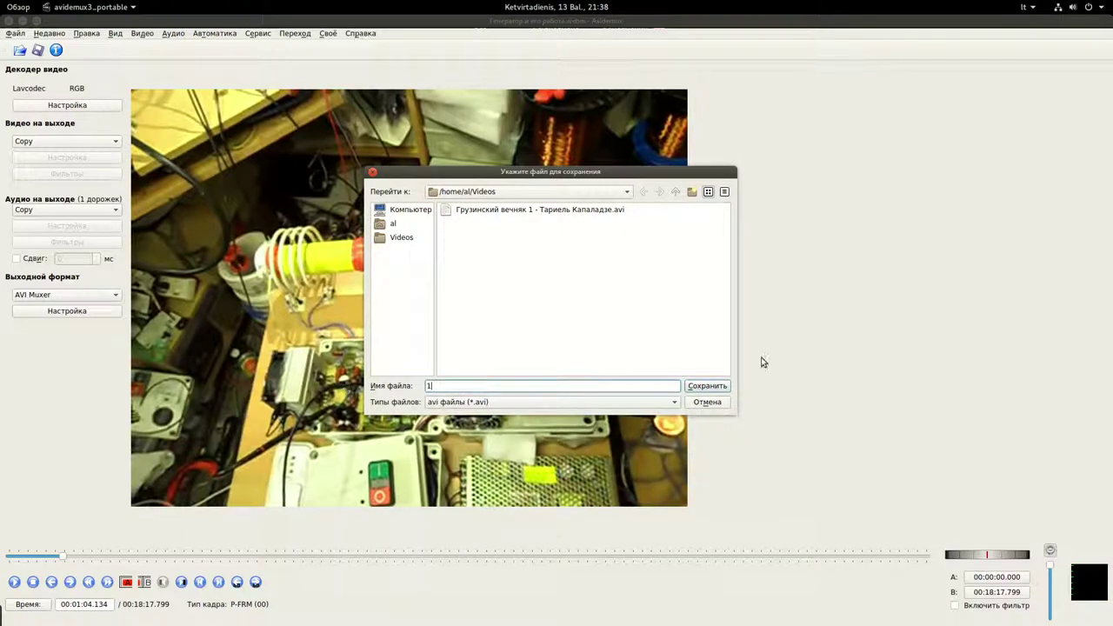
pyautogui.click(715, 385)
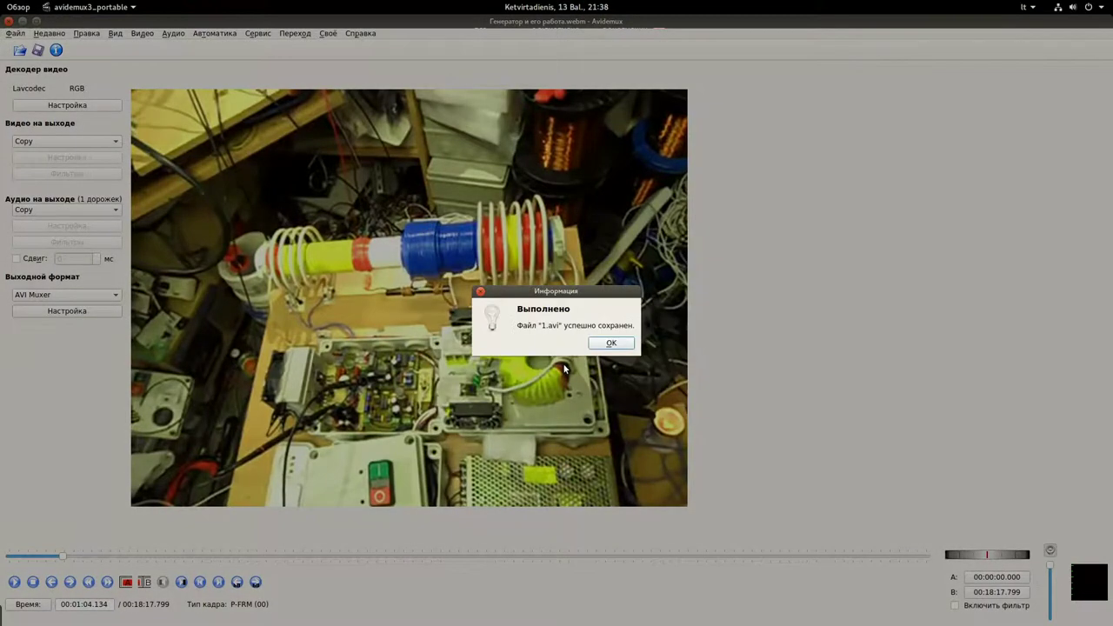
pyautogui.click(610, 343)
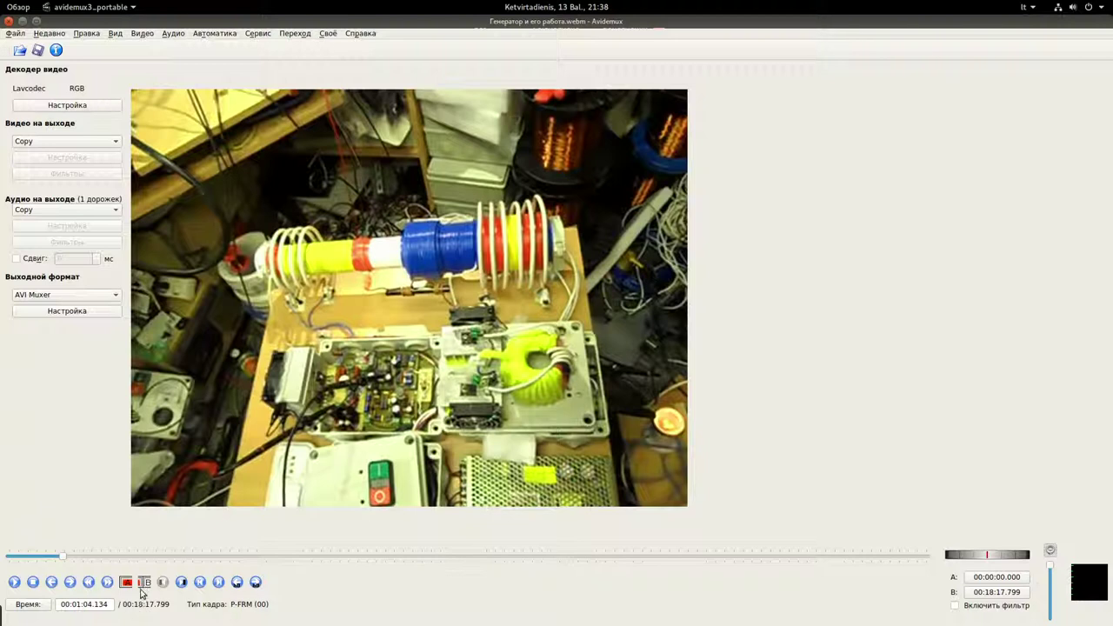
# - Switch to the file manager and open 1.avi from the Videos folder in the VLC player
pyautogui.moveTo(1, 1)
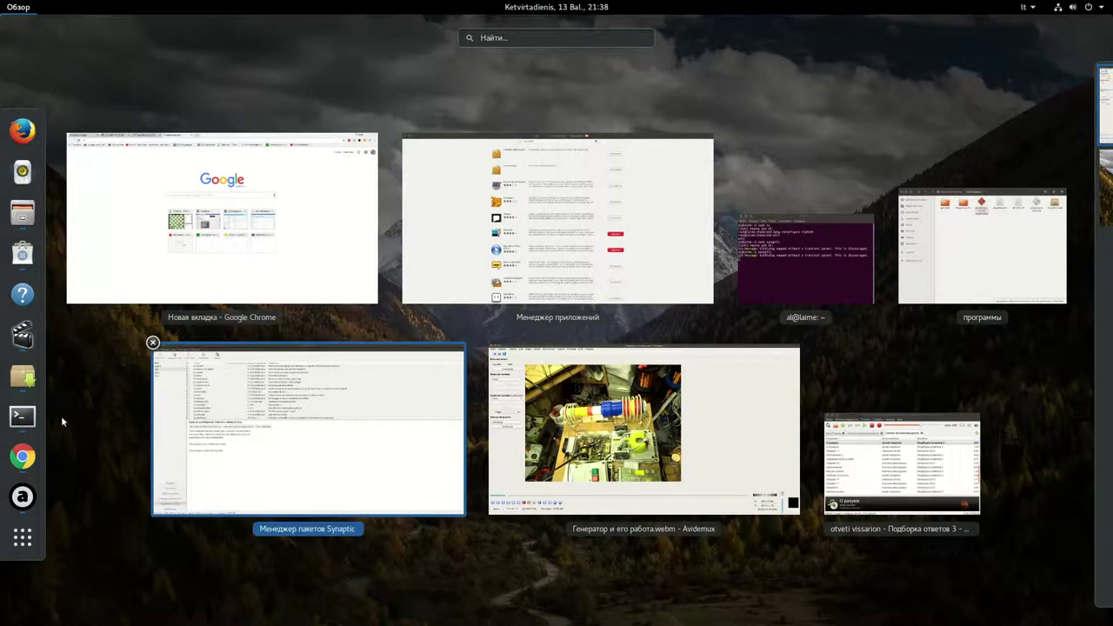
pyautogui.click(26, 219)
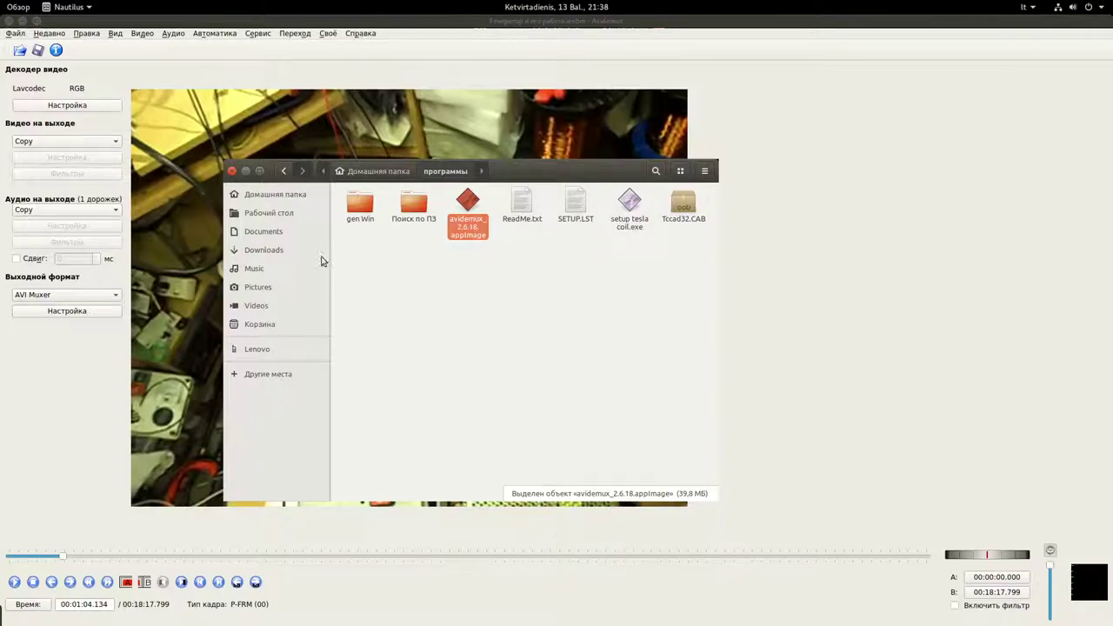
pyautogui.click(262, 308)
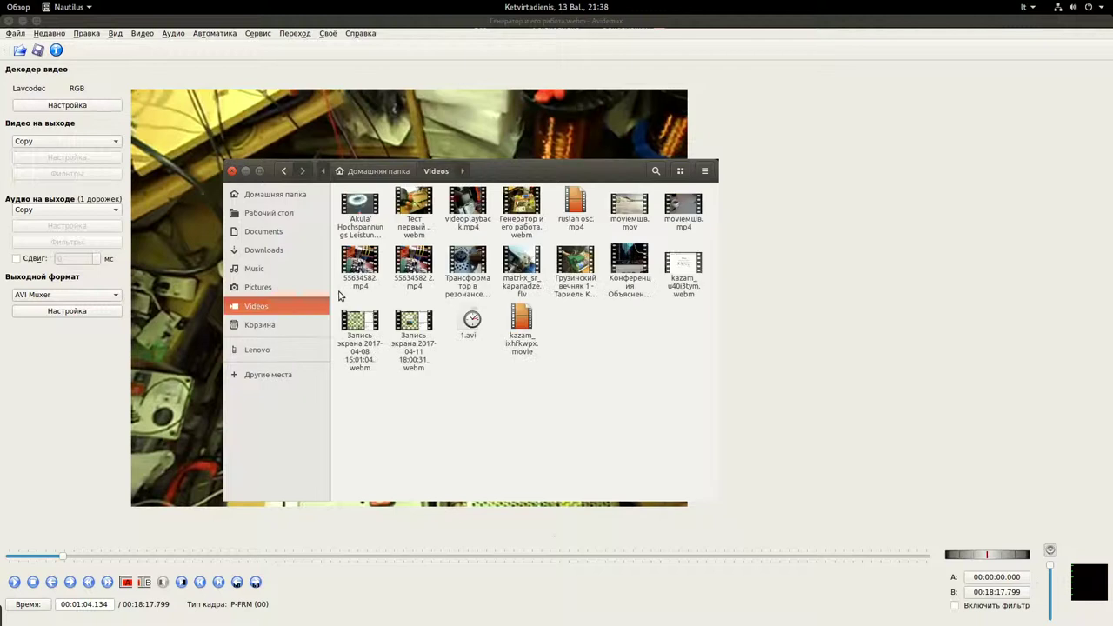
pyautogui.click(468, 323)
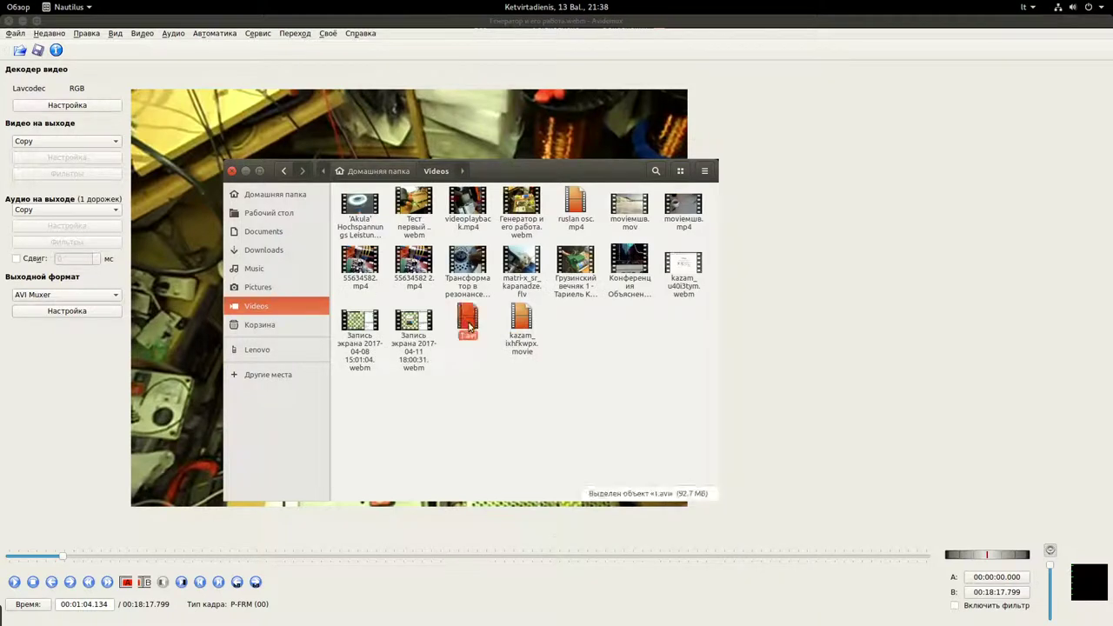
pyautogui.rightClick(468, 325)
pyautogui.press('Escape')
pyautogui.doubleClick(467, 323)
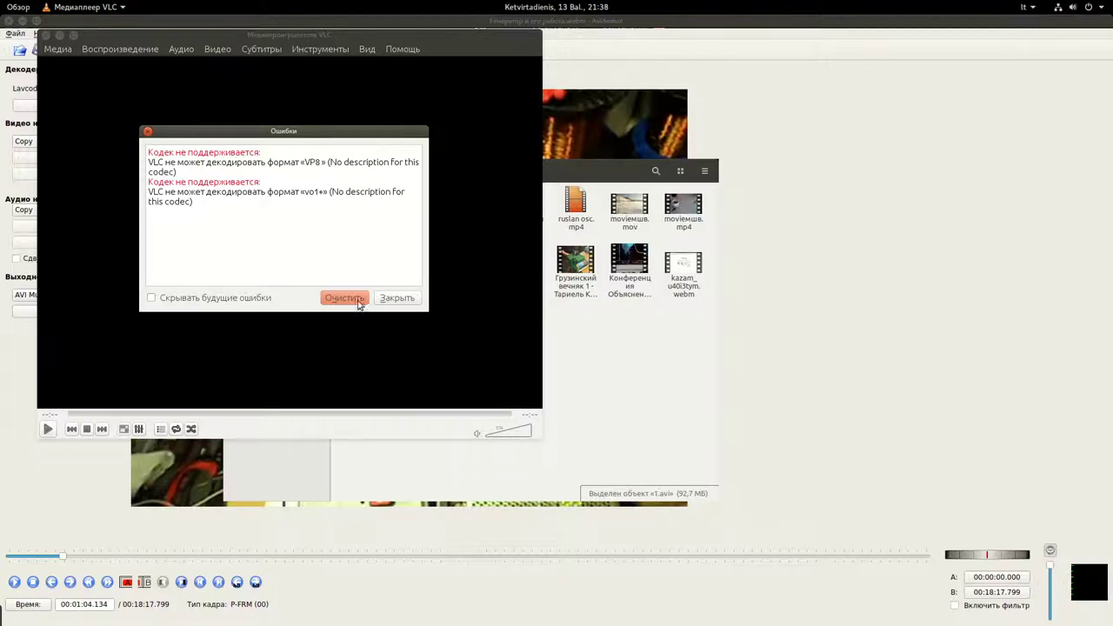
# - Dismiss the codec errors, retry playback of 1.avi once, and close the VLC player
pyautogui.click(394, 297)
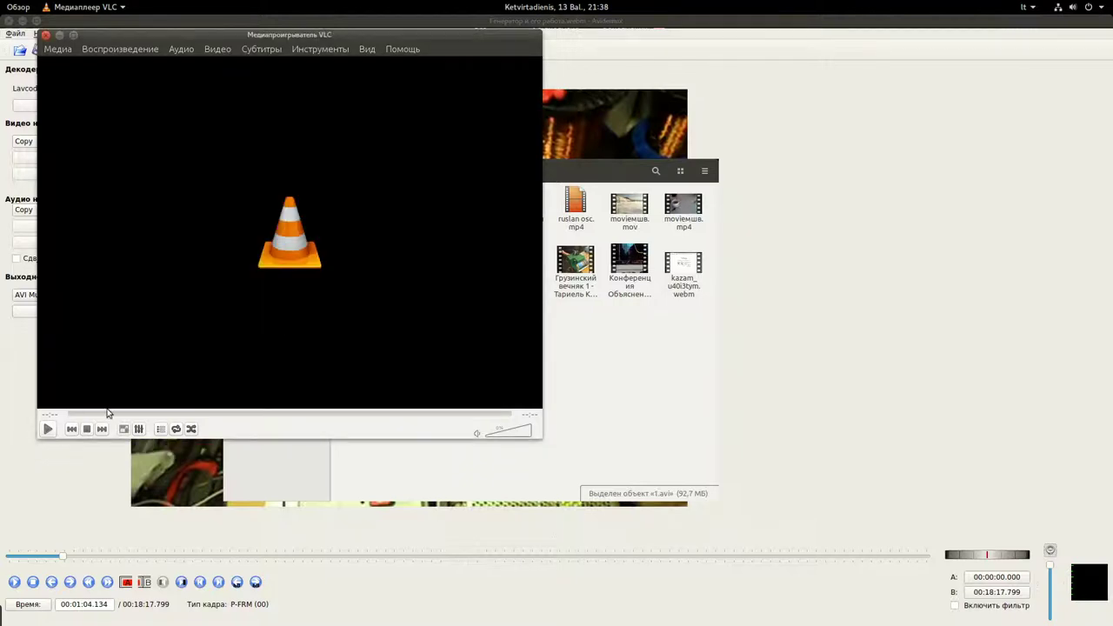
pyautogui.click(48, 429)
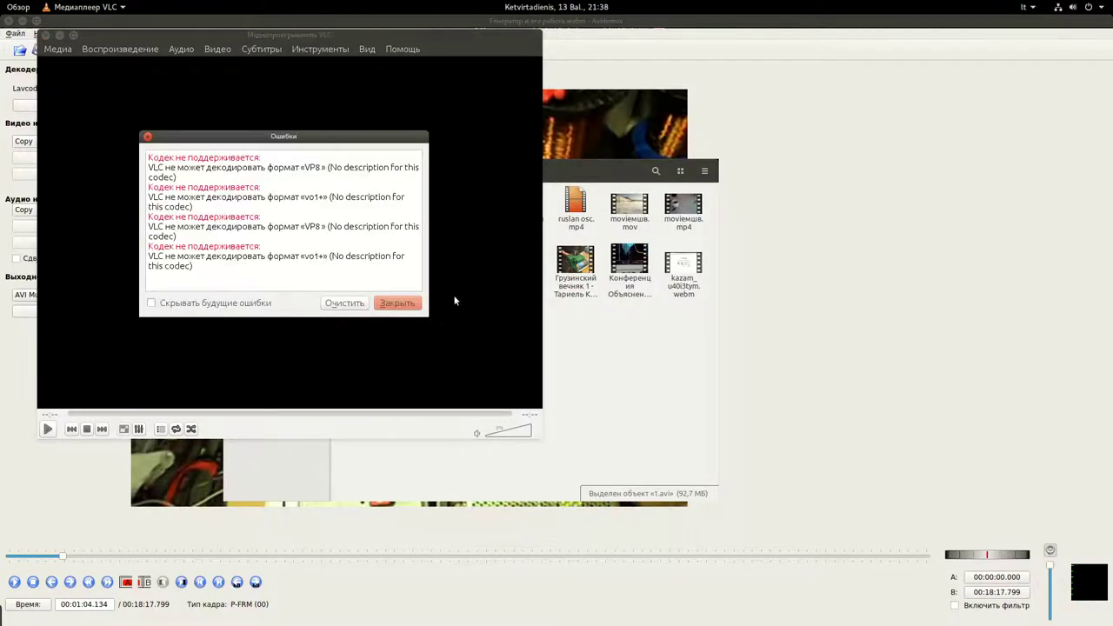
pyautogui.click(393, 301)
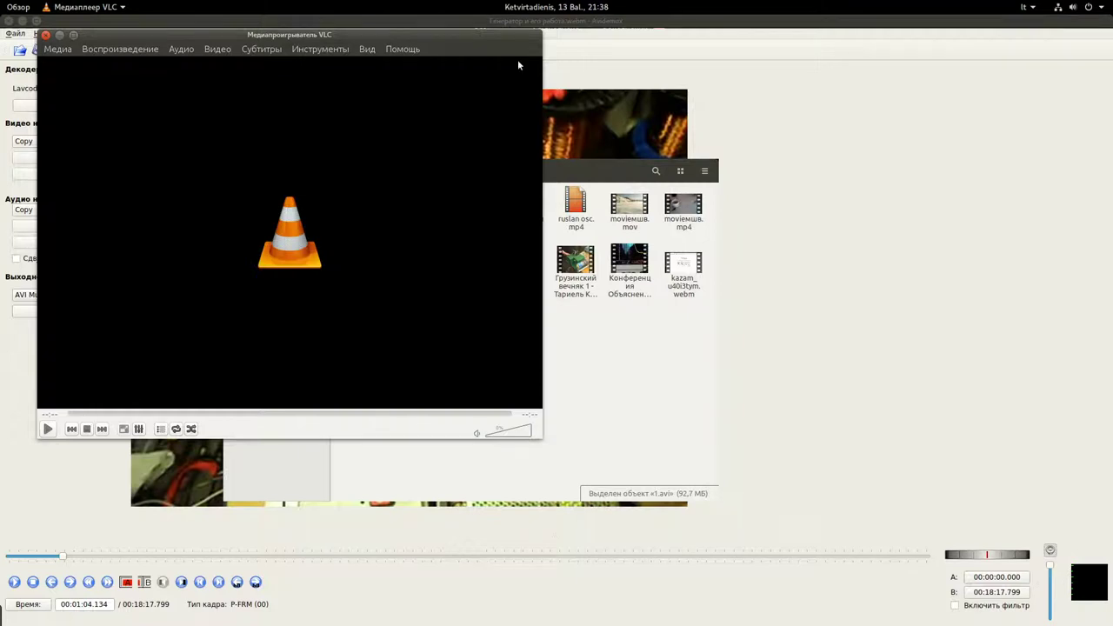
pyautogui.click(45, 35)
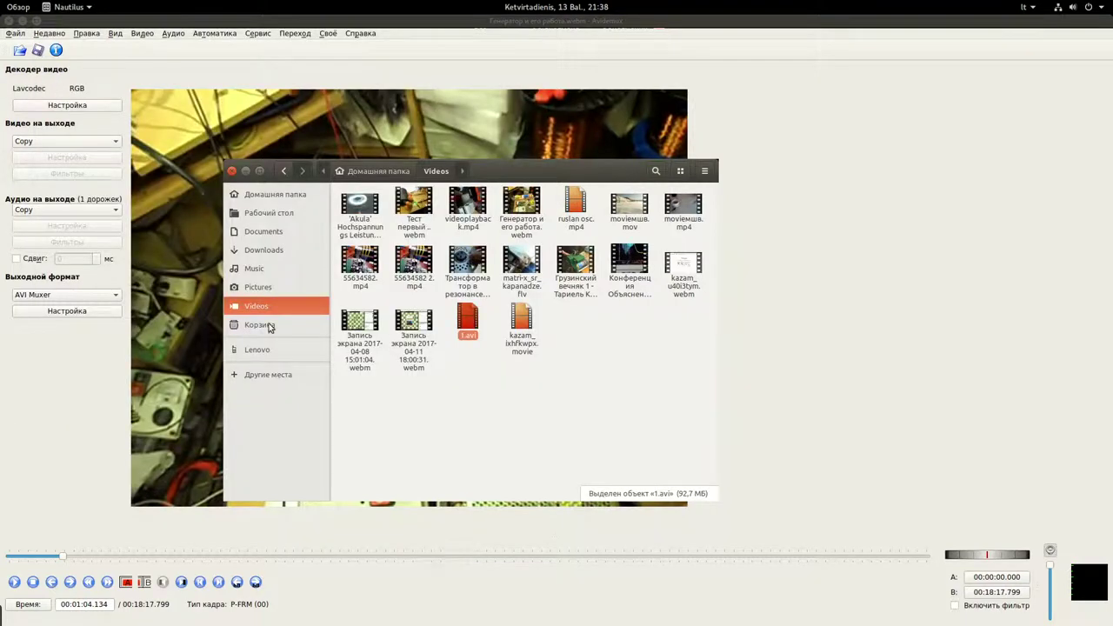
# - Switch back to Avidemux and view the available video output encoders, keeping Copy selected
pyautogui.click(48, 210)
pyautogui.click(48, 211)
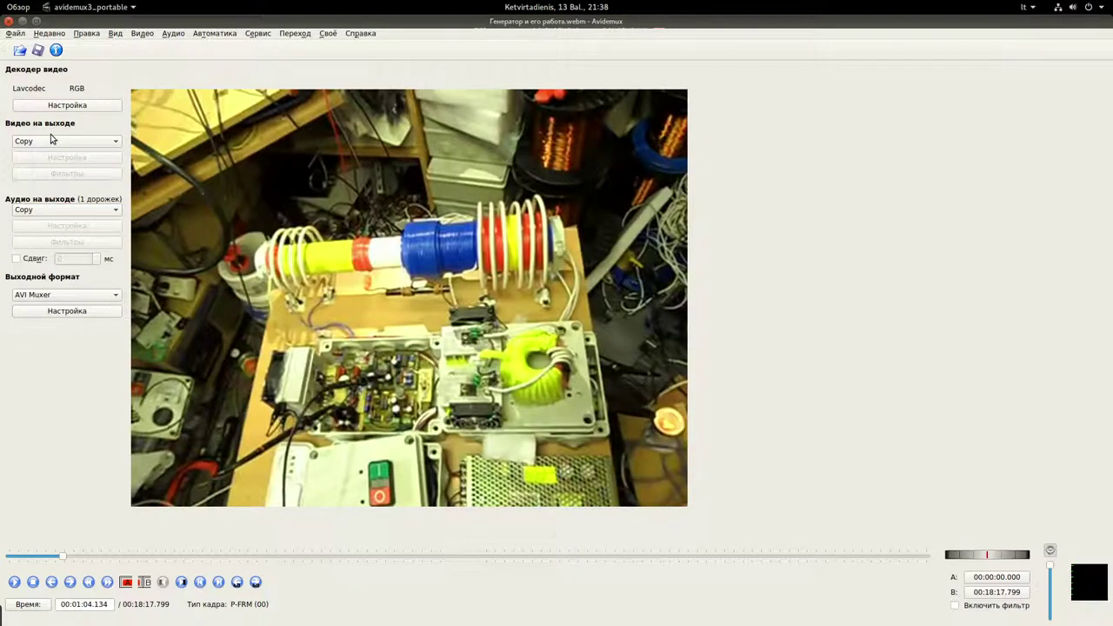
pyautogui.click(50, 139)
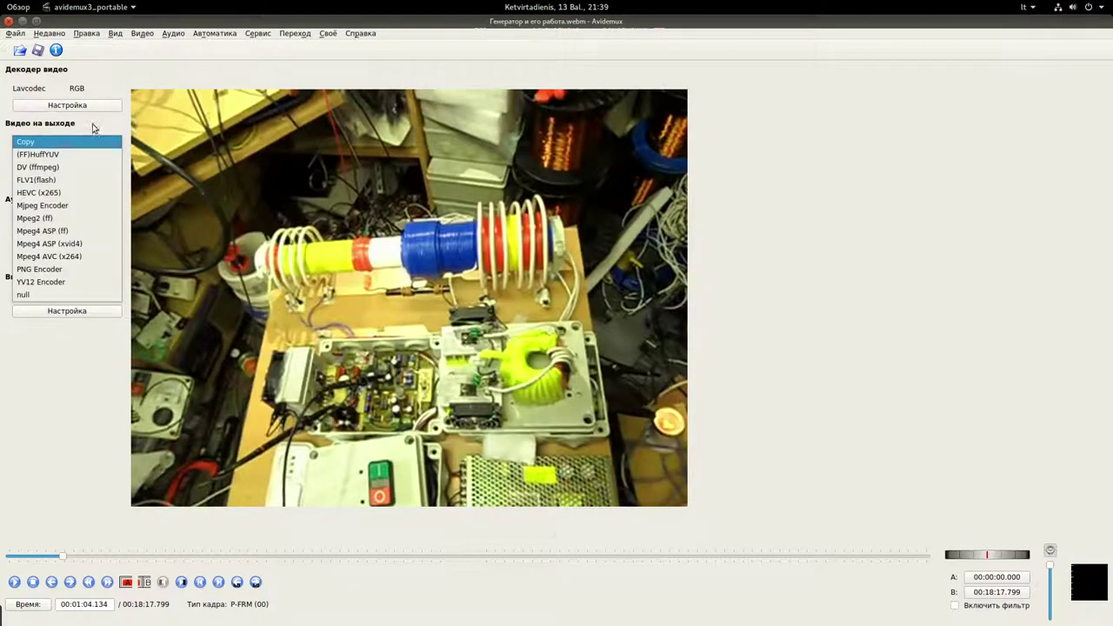
pyautogui.click(99, 62)
# - Switch to the file manager, delete 1.avi from the Videos folder and empty the trash
pyautogui.click(22, 7)
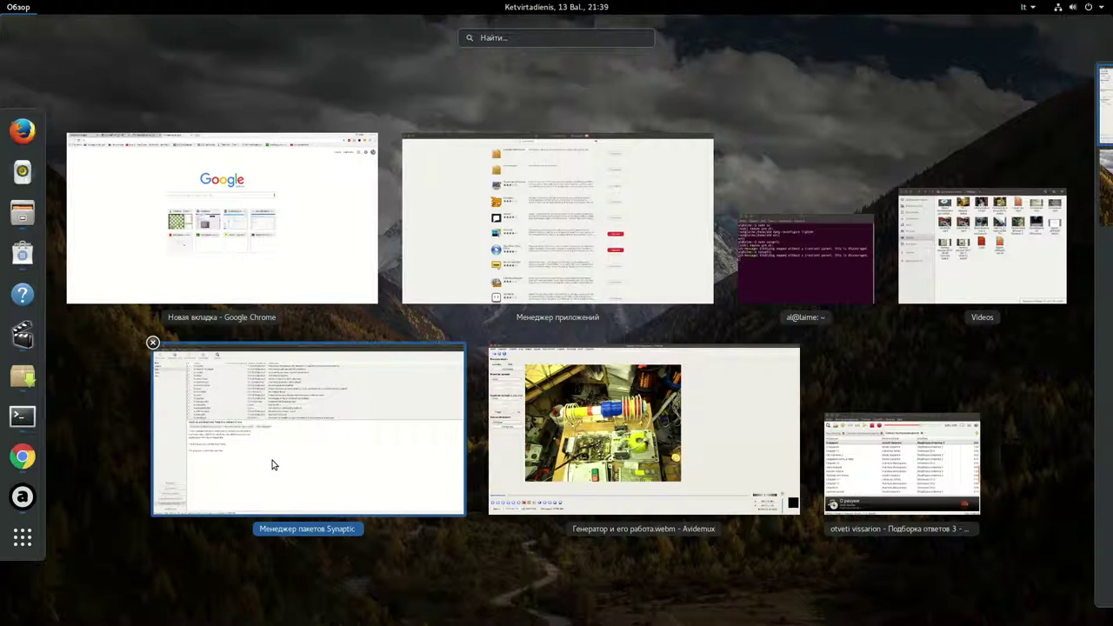
pyautogui.click(22, 213)
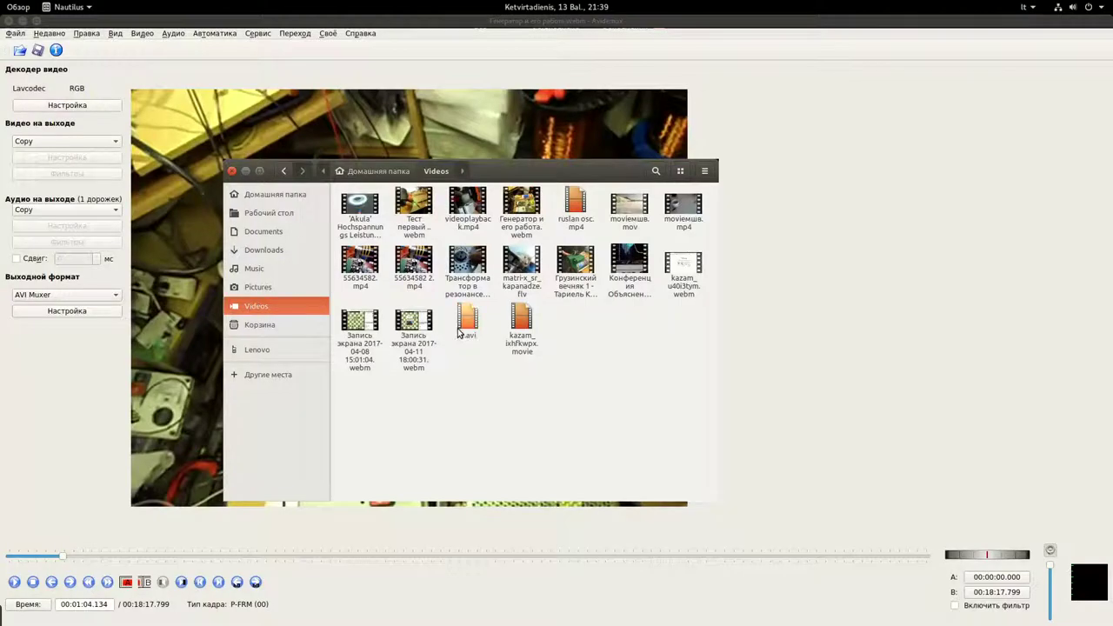
pyautogui.press('Delete')
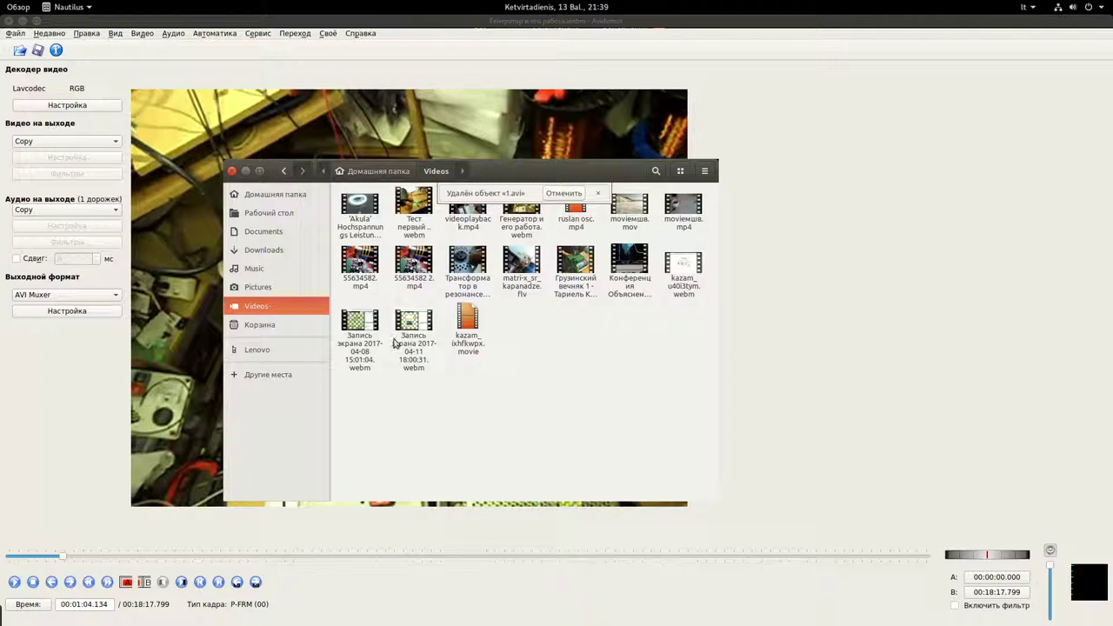
pyautogui.rightClick(254, 322)
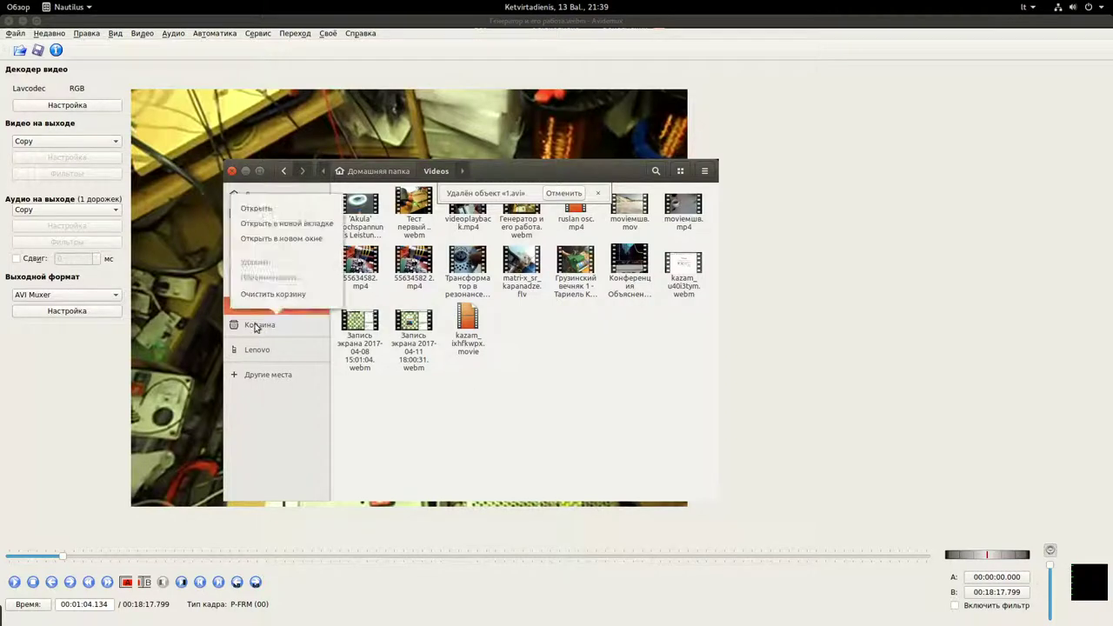
pyautogui.click(274, 293)
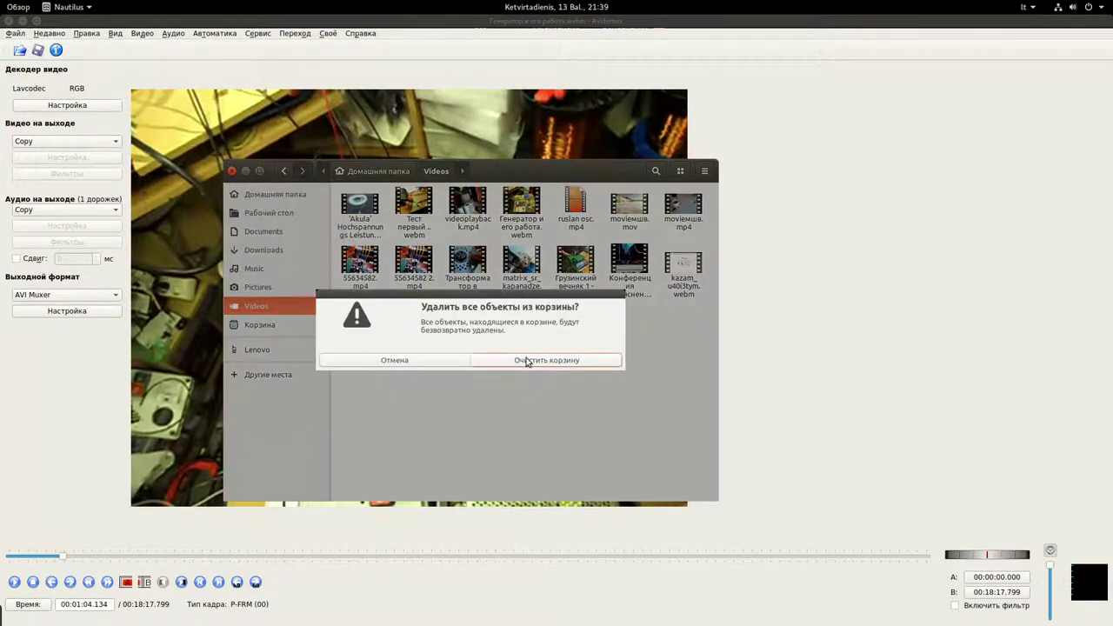
pyautogui.click(531, 360)
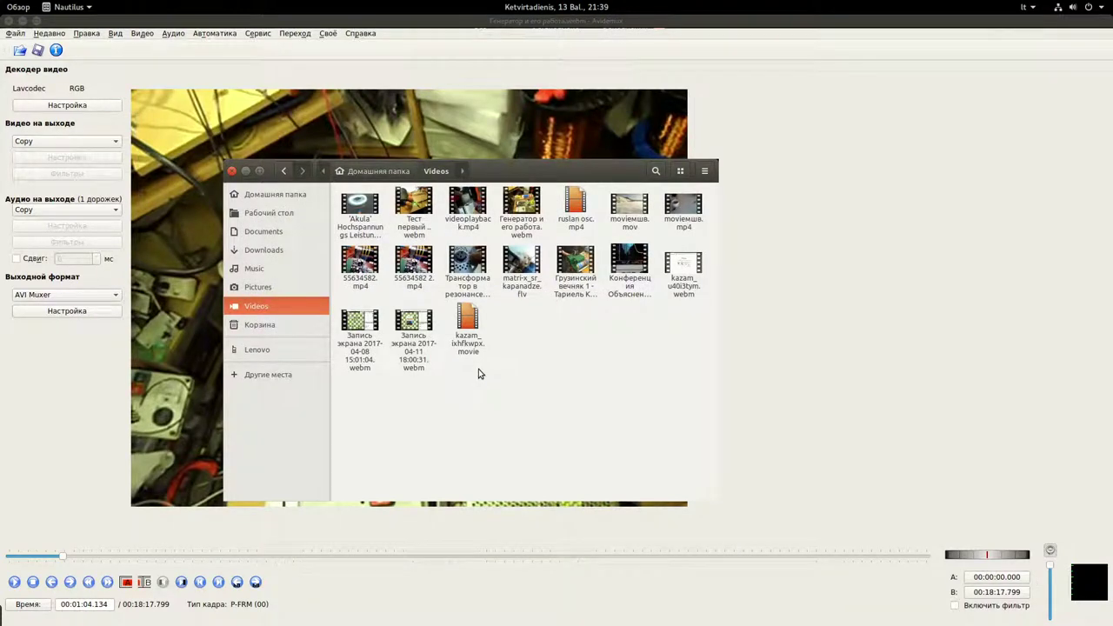
# - Compare the sizes of several videos in the Videos folder, including the 'Akula' clip, "Тест первый ..webm" and "videoplayback.mp4"
pyautogui.click(348, 208)
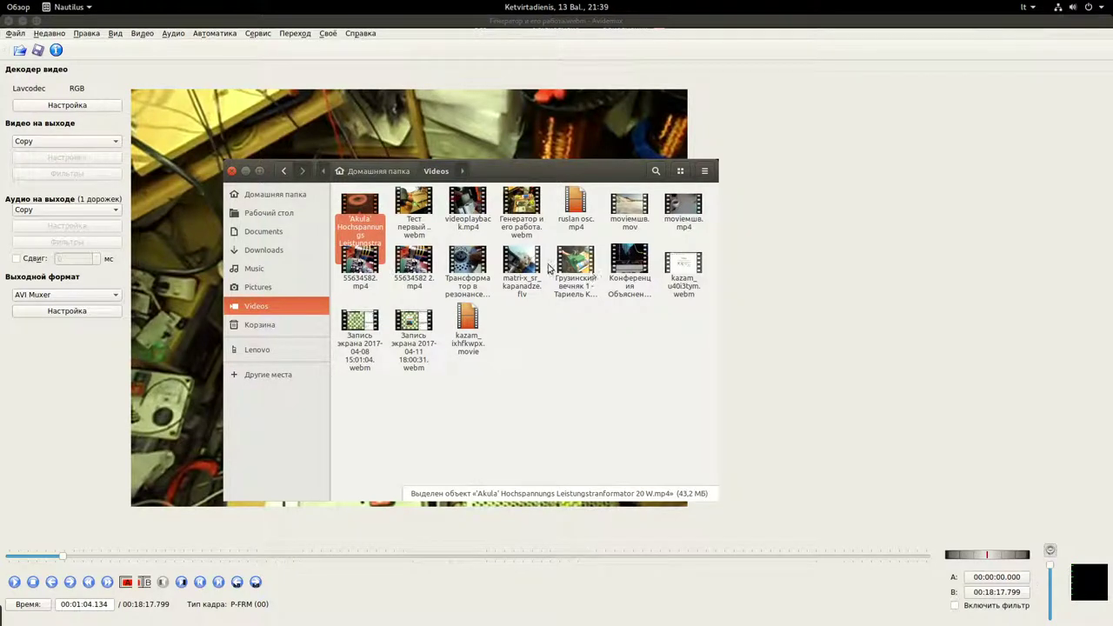
pyautogui.click(534, 211)
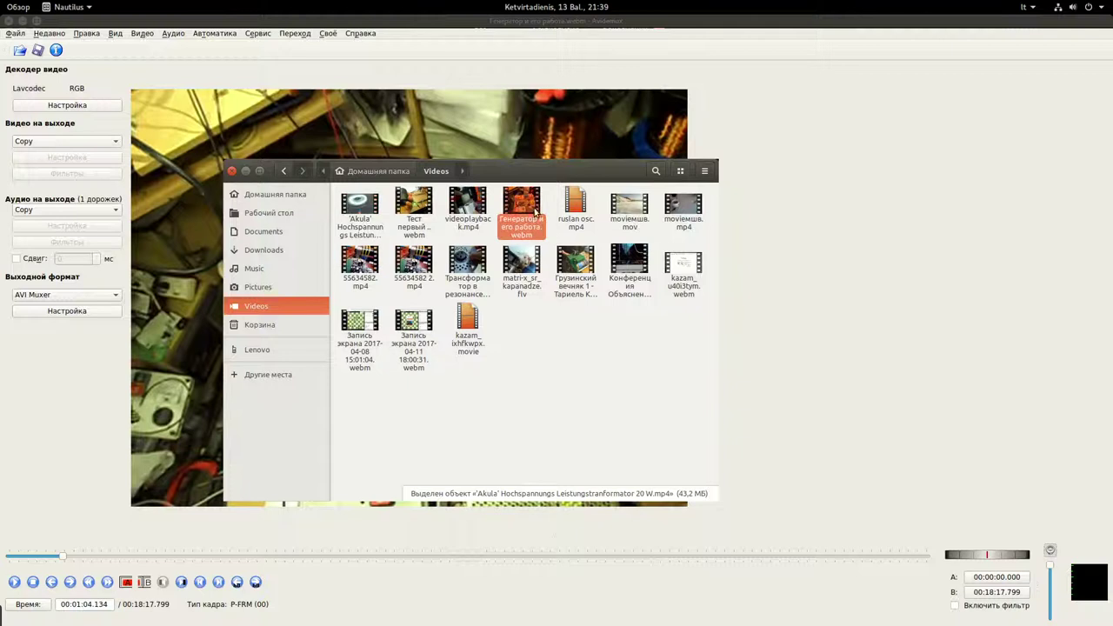
pyautogui.click(418, 205)
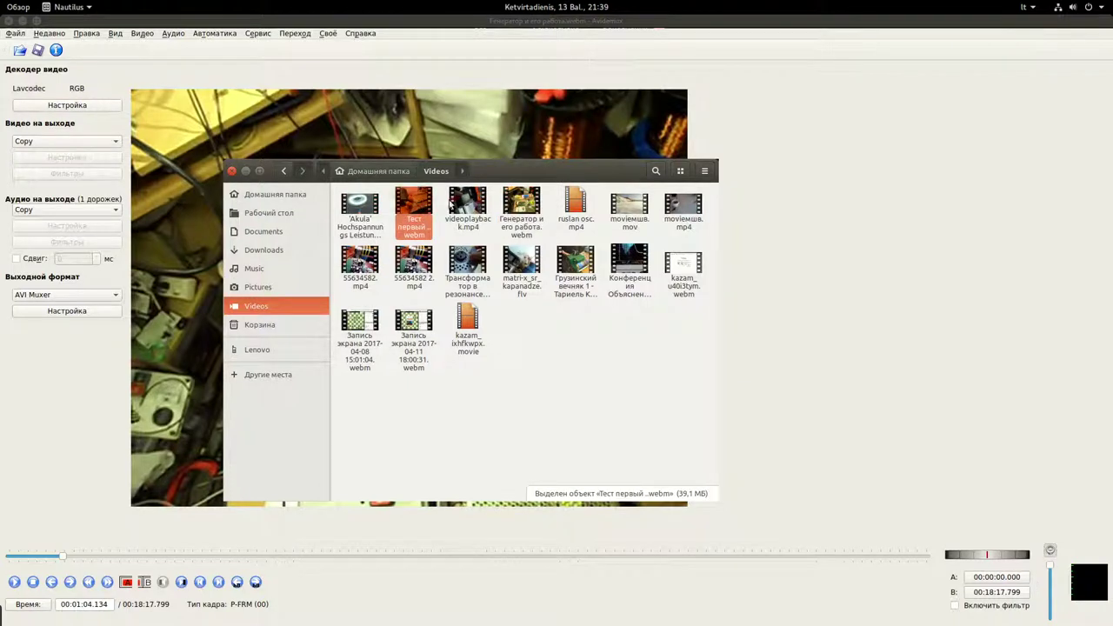
pyautogui.press('Right')
pyautogui.click(415, 203)
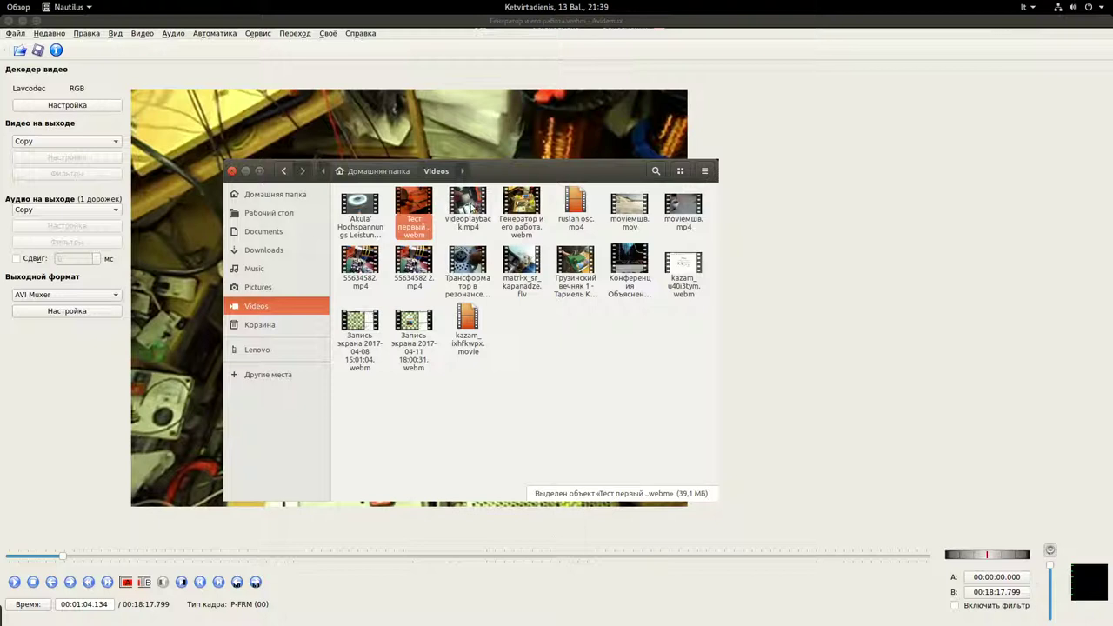
pyautogui.click(476, 228)
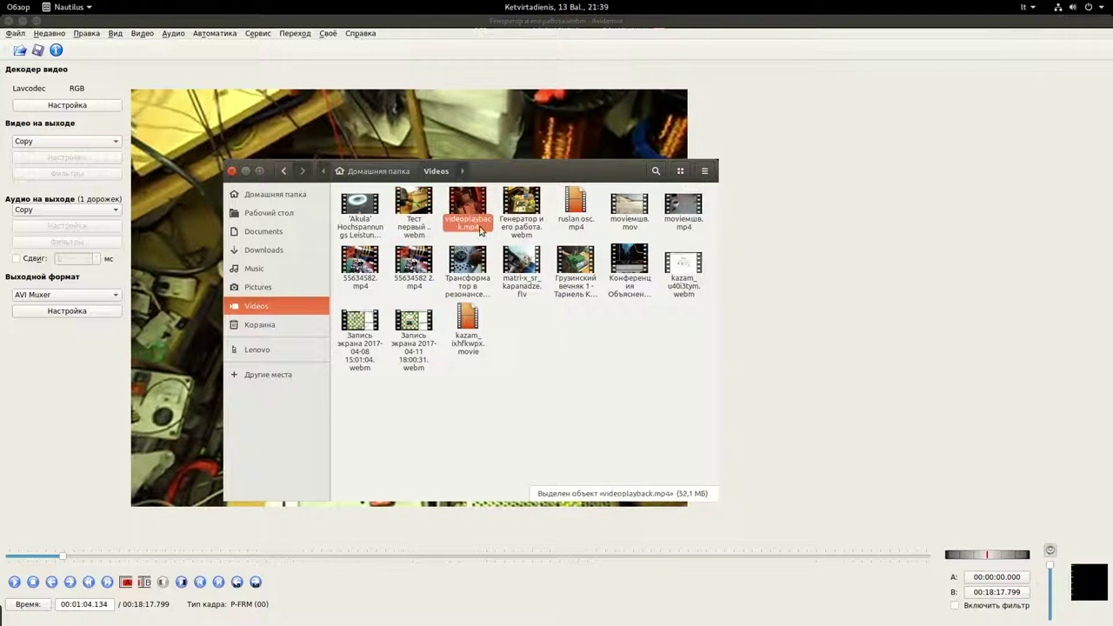
# - Switch to Avidemux and open "'Akula' Hochspannungs Leistungstranformator 20 W.mp4" from the Videos folder
pyautogui.click(15, 35)
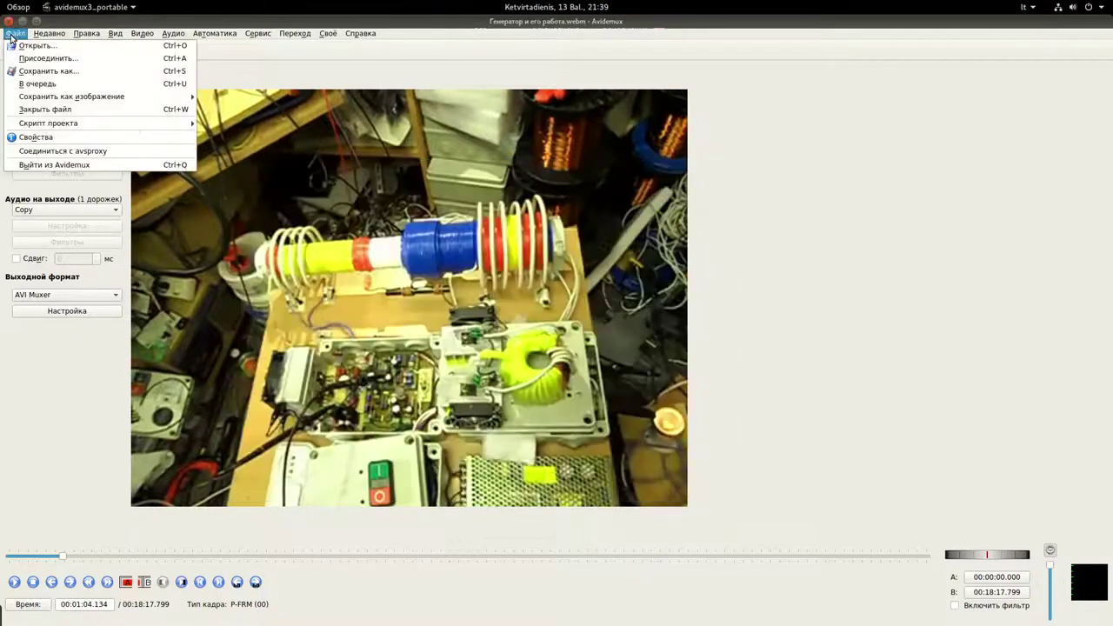
pyautogui.click(48, 58)
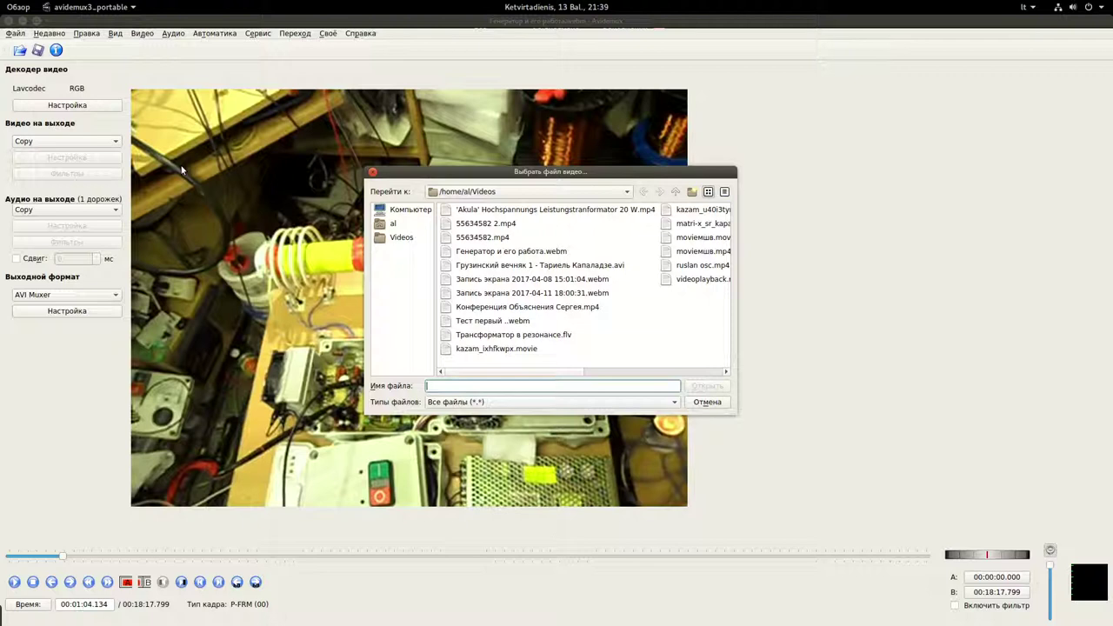
pyautogui.click(402, 237)
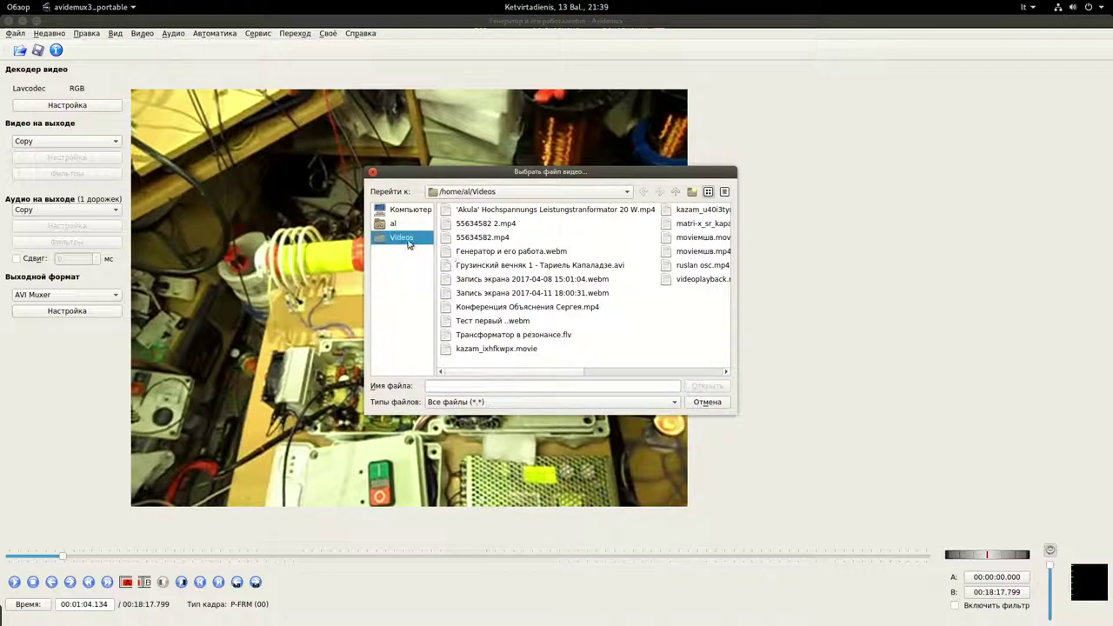
pyautogui.click(537, 210)
pyautogui.doubleClick(530, 213)
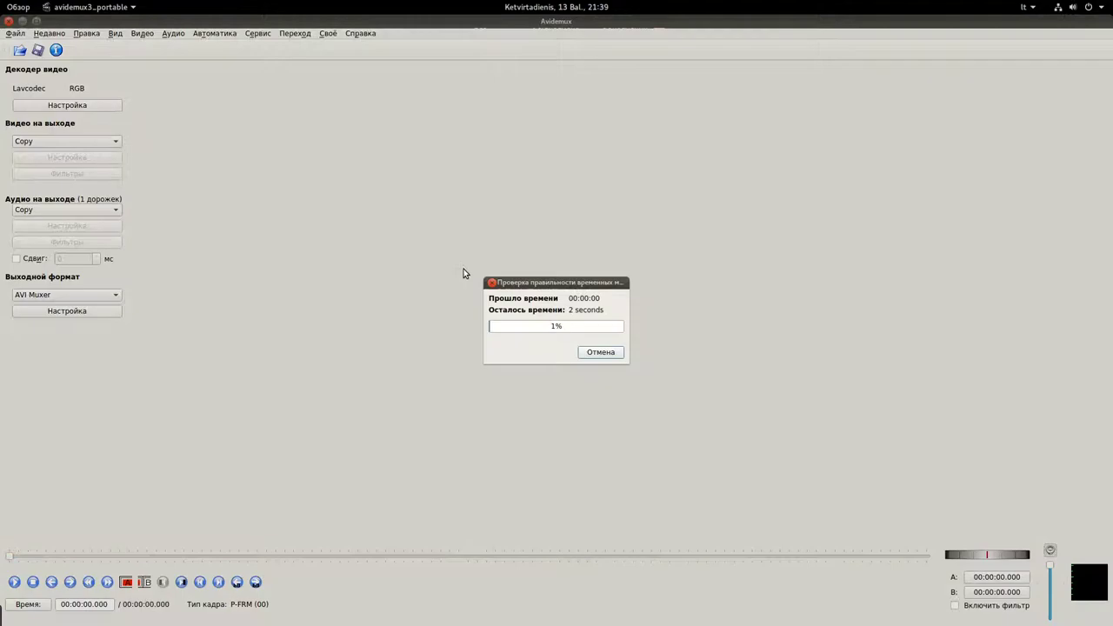
# - Mark a segment of the 'Akula' video from 00:00:03.720 to 00:01:30.000 and delete it
pyautogui.click(16, 583)
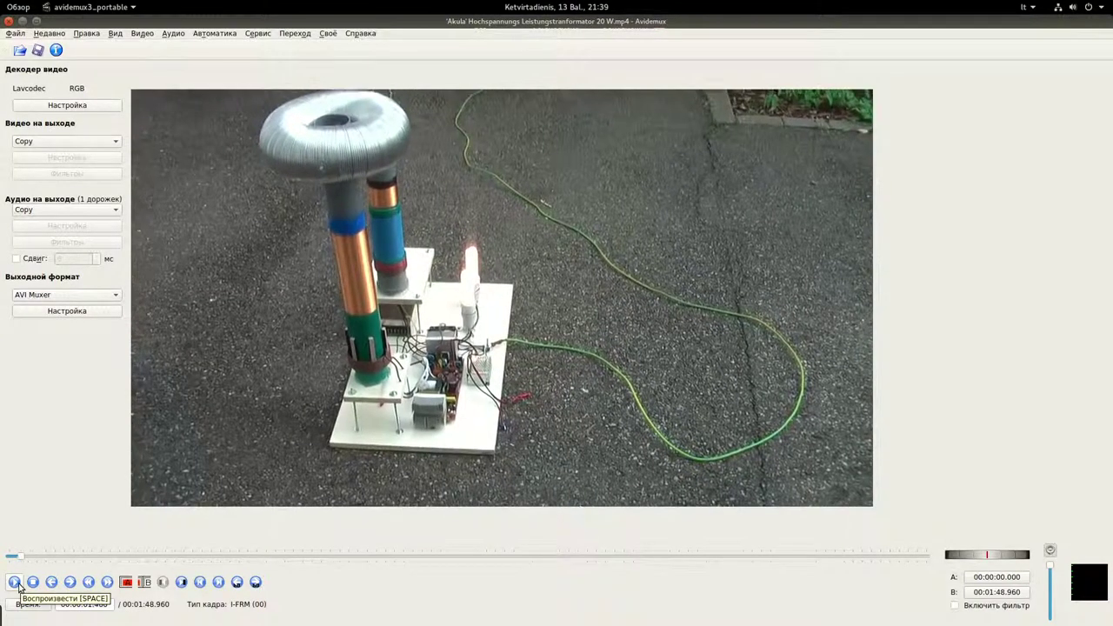
pyautogui.click(126, 582)
pyautogui.moveTo(42, 557)
pyautogui.mouseDown()
pyautogui.moveTo(902, 557)
pyautogui.moveTo(771, 555)
pyautogui.mouseUp()
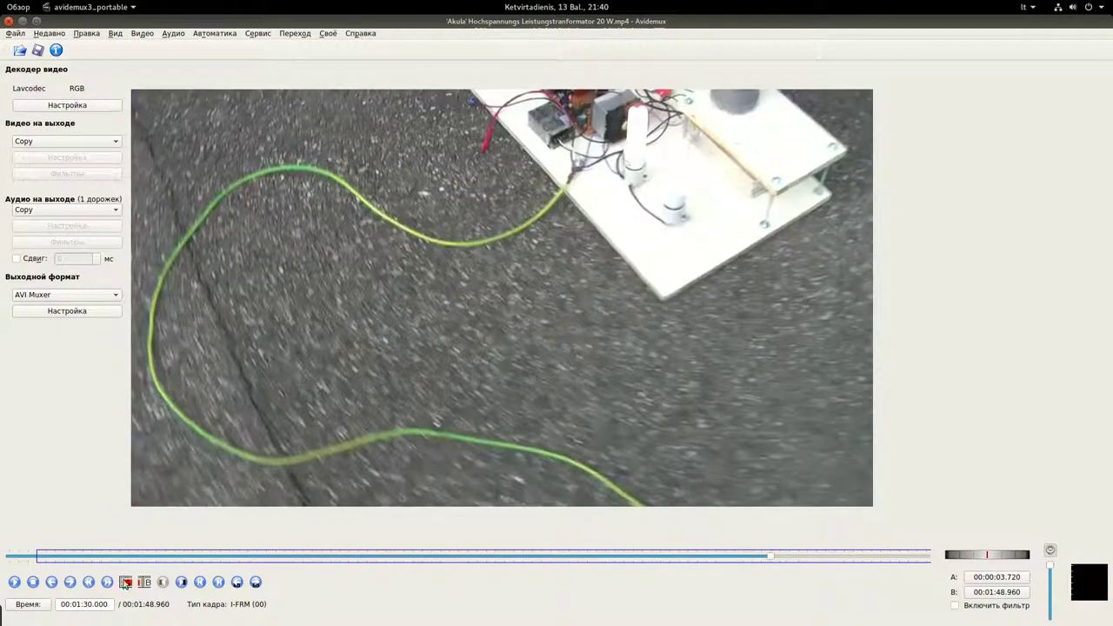
pyautogui.click(145, 585)
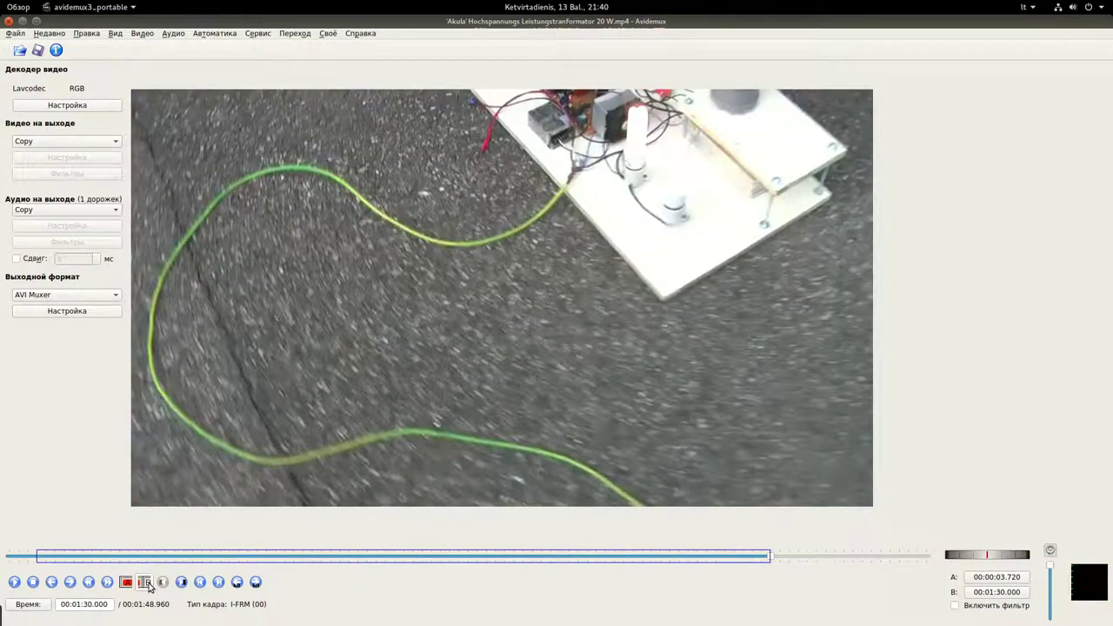
pyautogui.press('Delete')
# - Play the video across the cut point, starting from about 00:00:02.400, and stop playback
pyautogui.moveTo(158, 561); pyautogui.dragTo(146, 561)
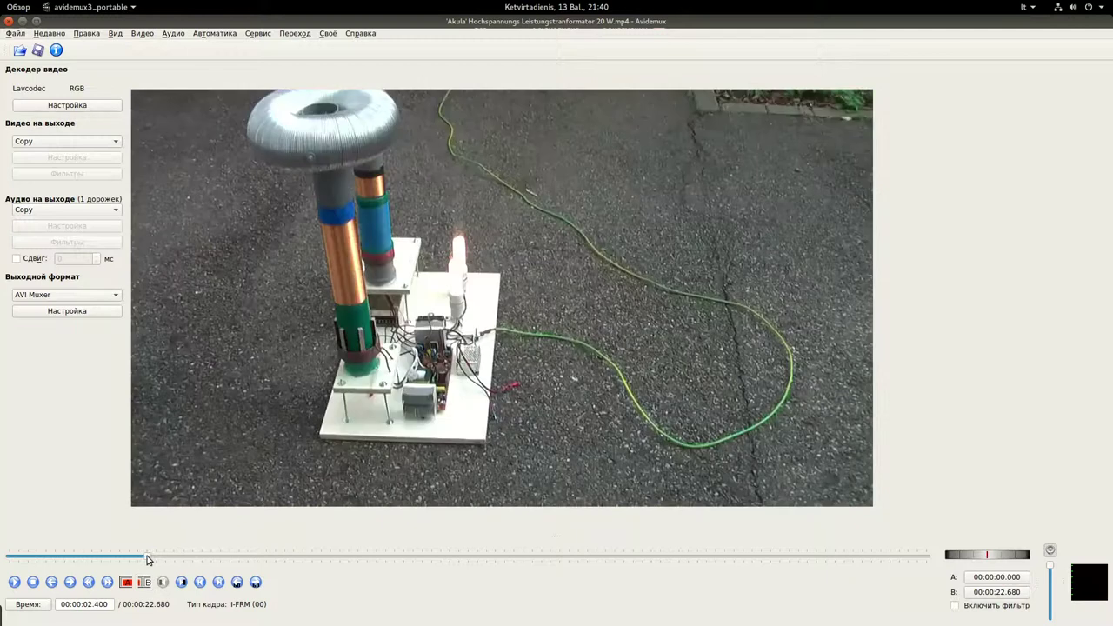
pyautogui.click(15, 583)
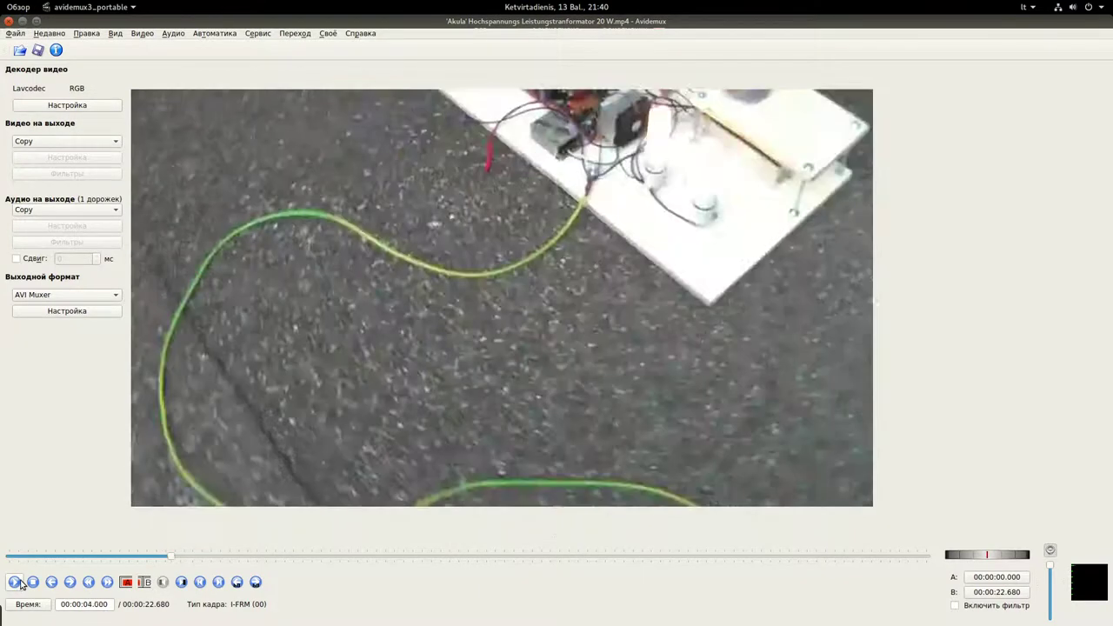
pyautogui.click(16, 583)
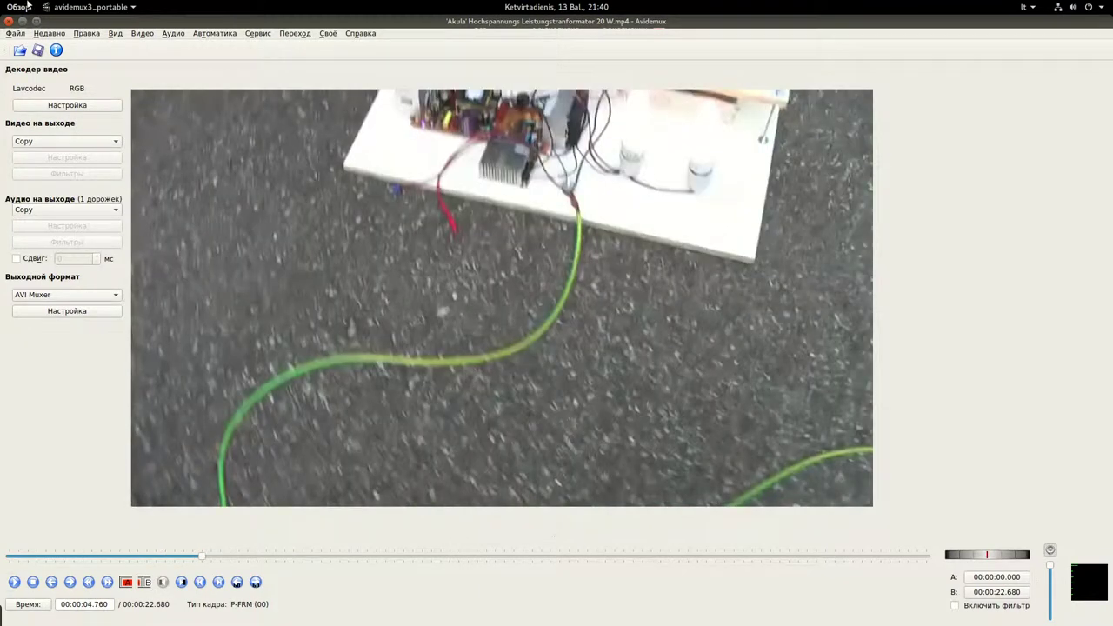
# - Save the trimmed video as an AVI file named 1 in the Videos folder, accepting H264 in the AVI container
pyautogui.click(16, 35)
pyautogui.click(42, 70)
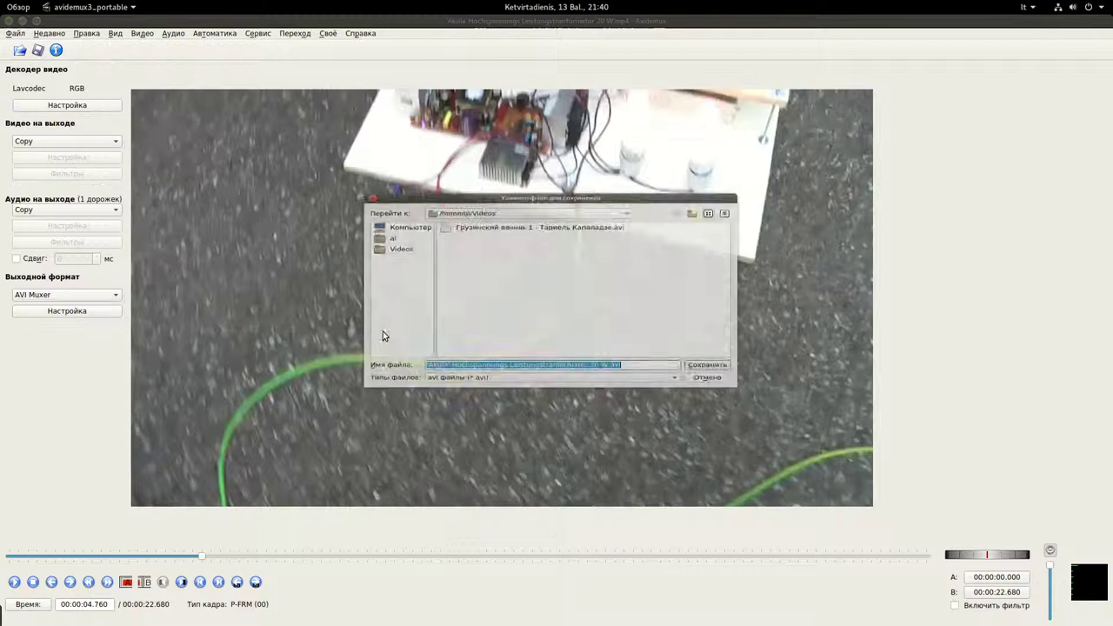
pyautogui.write('1')
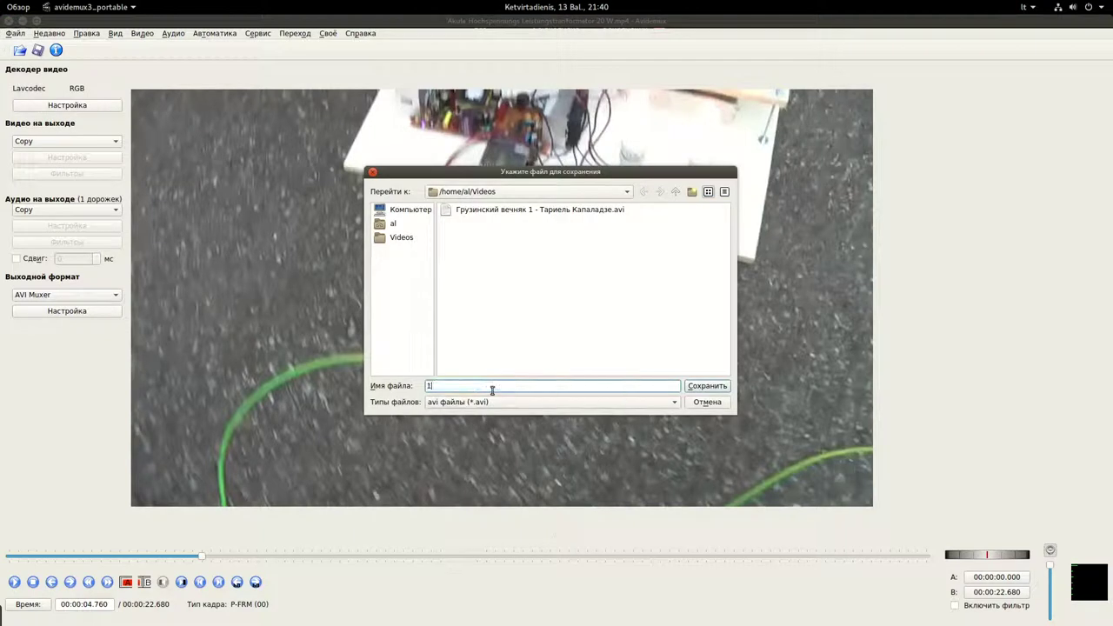
pyautogui.click(704, 389)
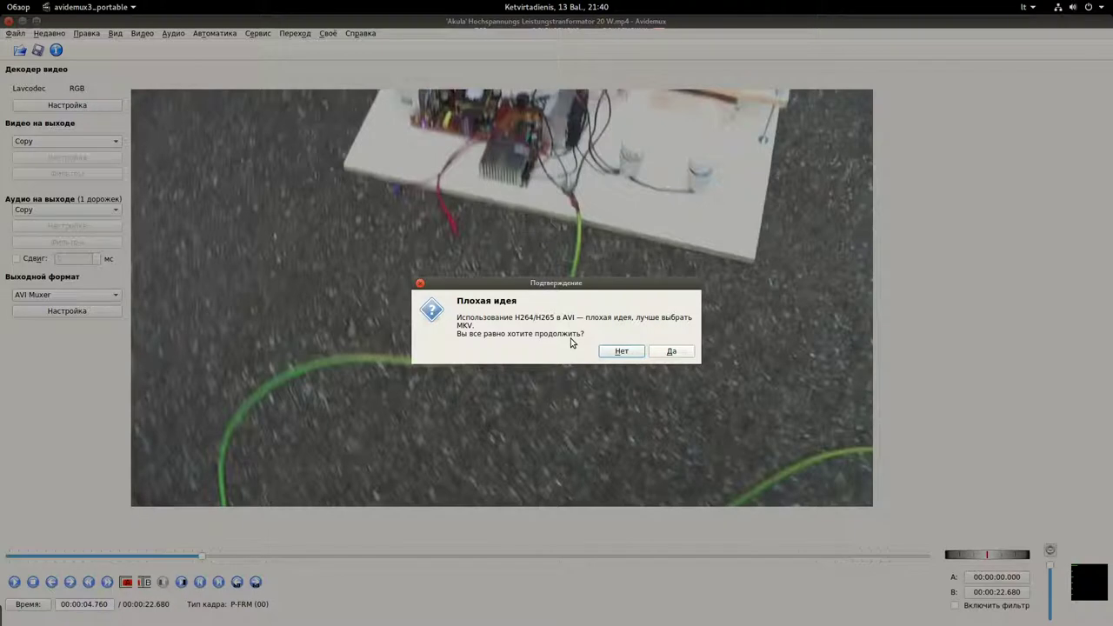
pyautogui.click(660, 352)
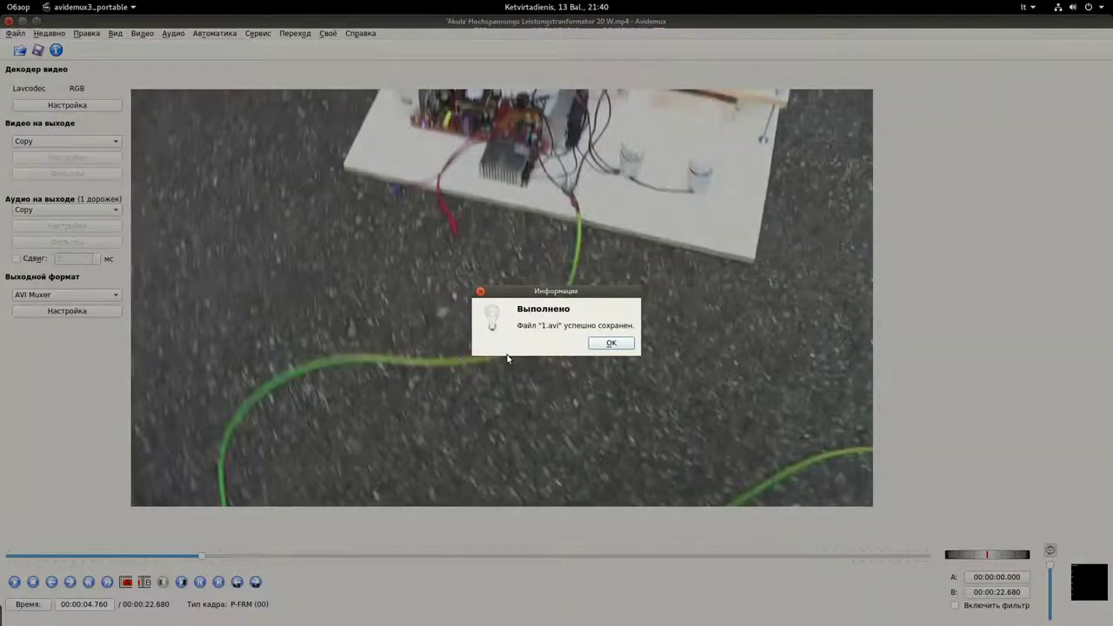
pyautogui.click(593, 344)
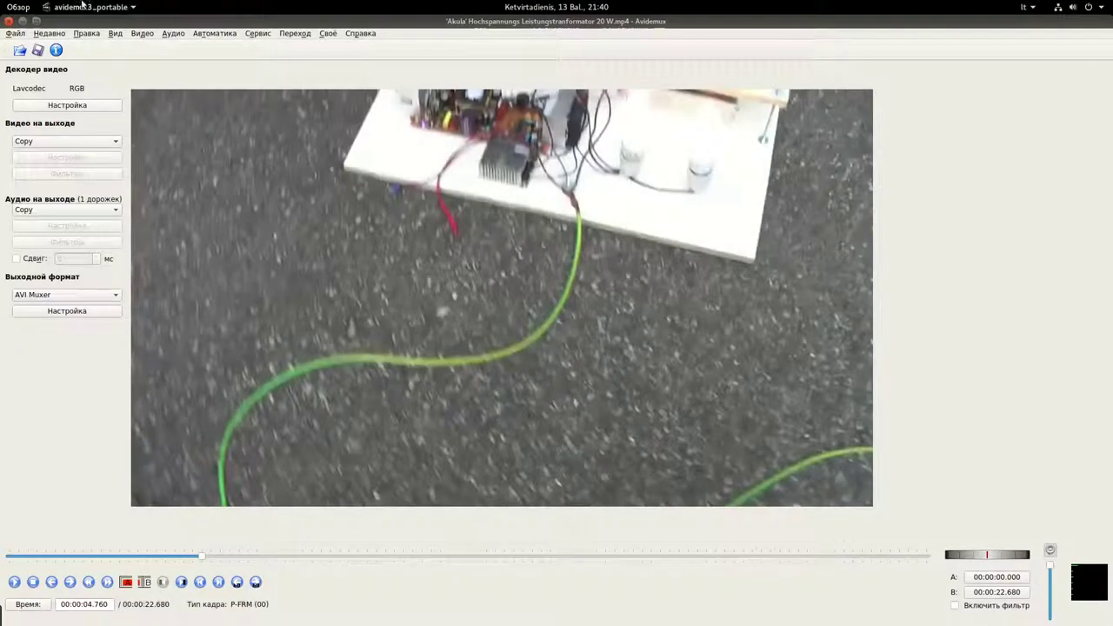
# - Switch to the file manager, play 1.avi from the Videos folder in VLC, and close the player
pyautogui.click(26, 5)
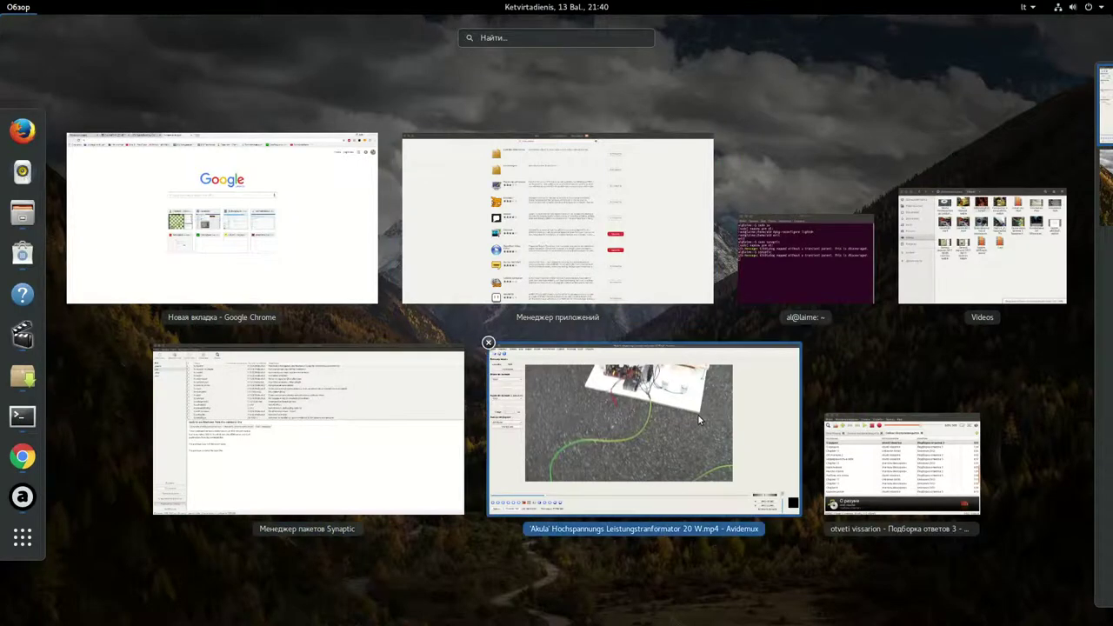
pyautogui.click(957, 261)
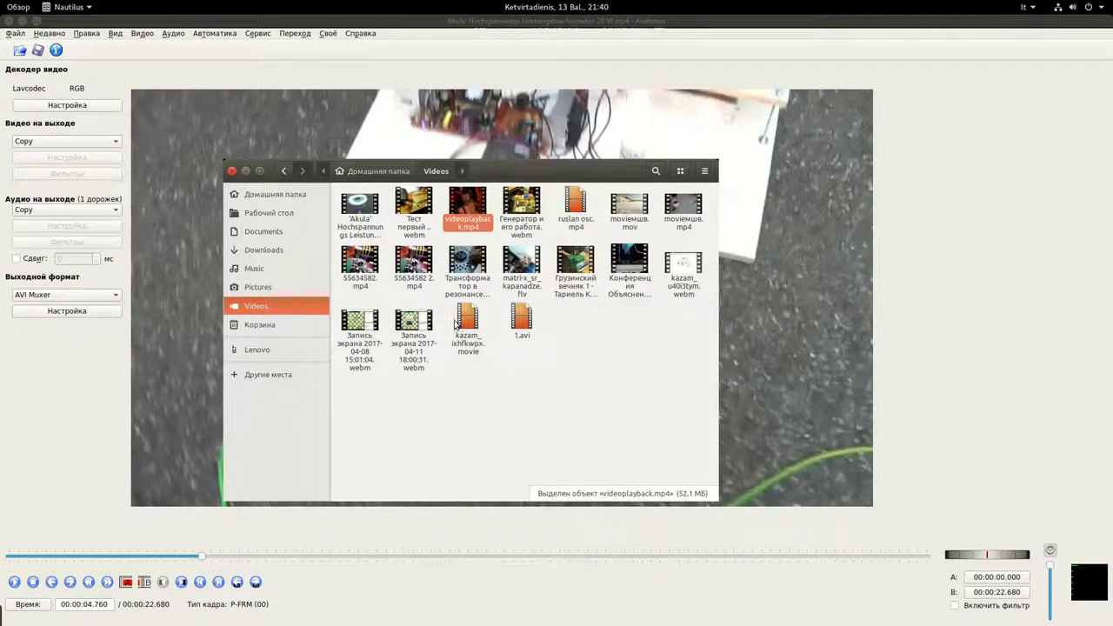
pyautogui.click(522, 324)
pyautogui.doubleClick(523, 325)
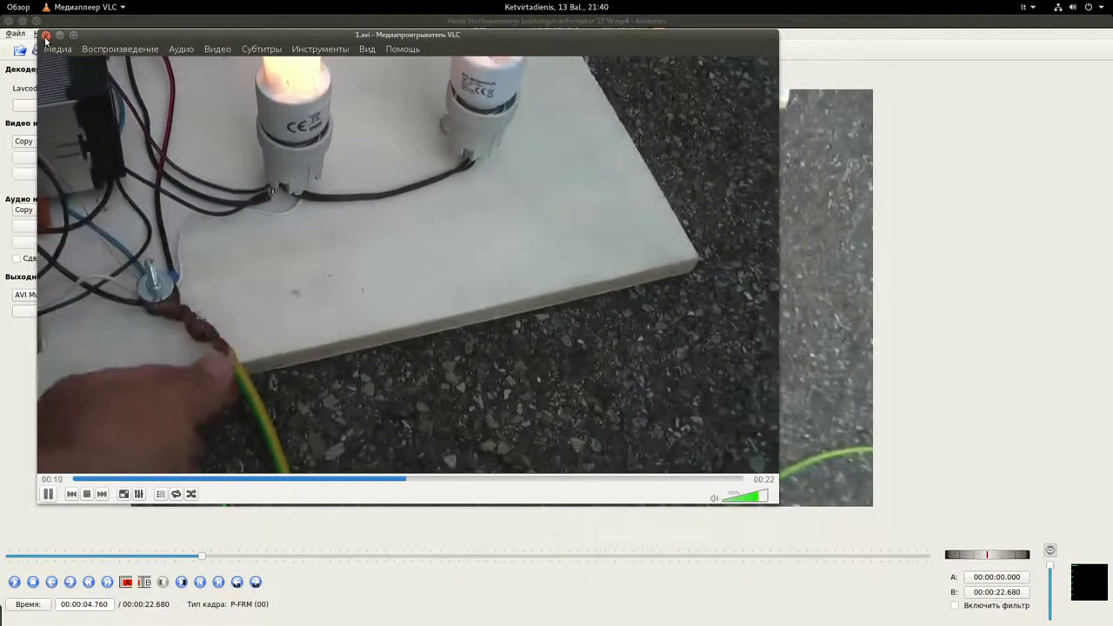
pyautogui.click(46, 37)
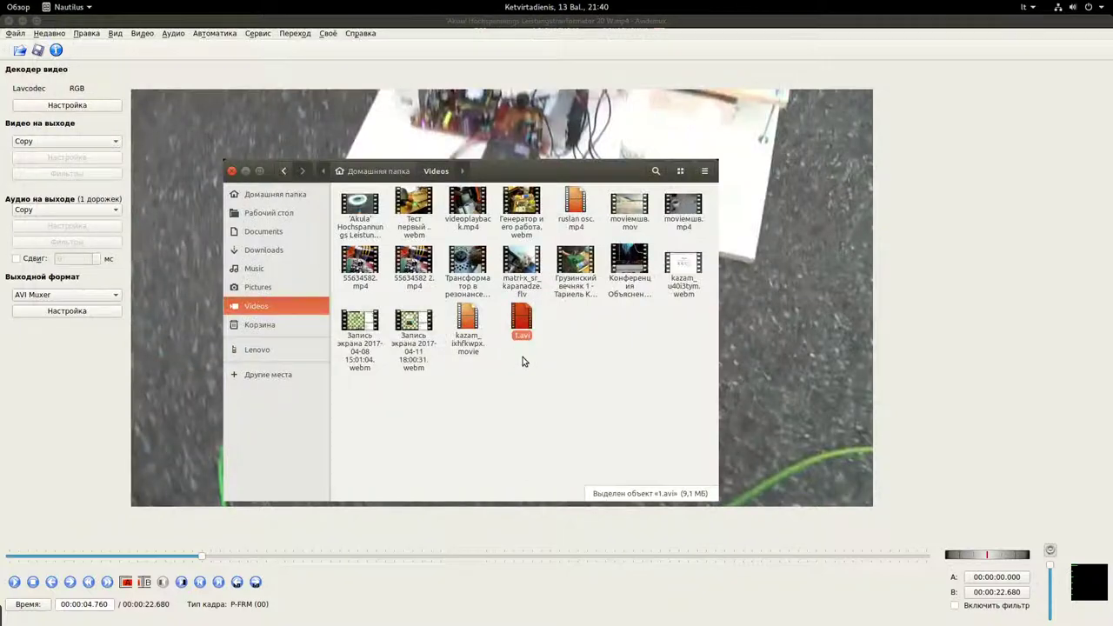
# - Compare the size of 1.avi with that of videoplayback.mp4 in the Videos folder
pyautogui.click(405, 213)
pyautogui.click(467, 208)
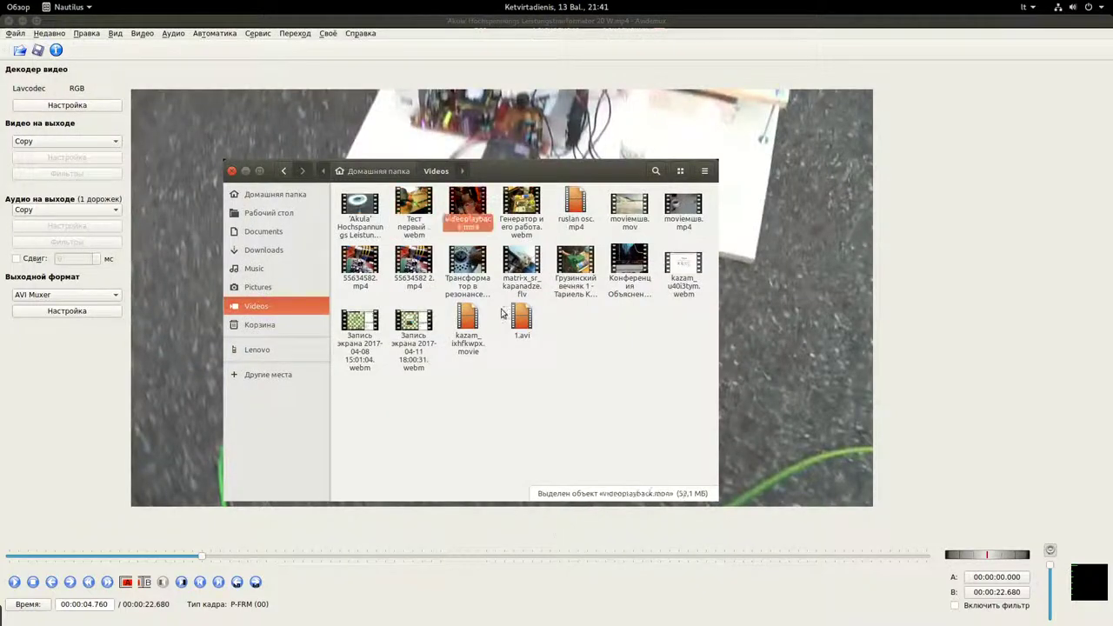
pyautogui.click(521, 319)
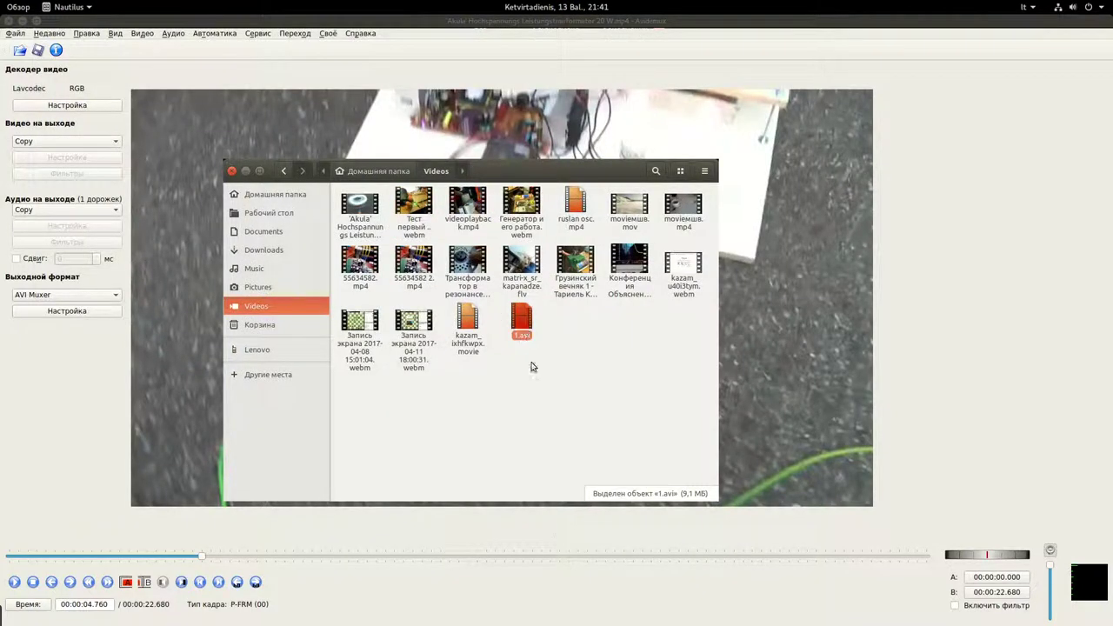
pyautogui.click(532, 367)
pyautogui.click(527, 341)
pyautogui.click(561, 332)
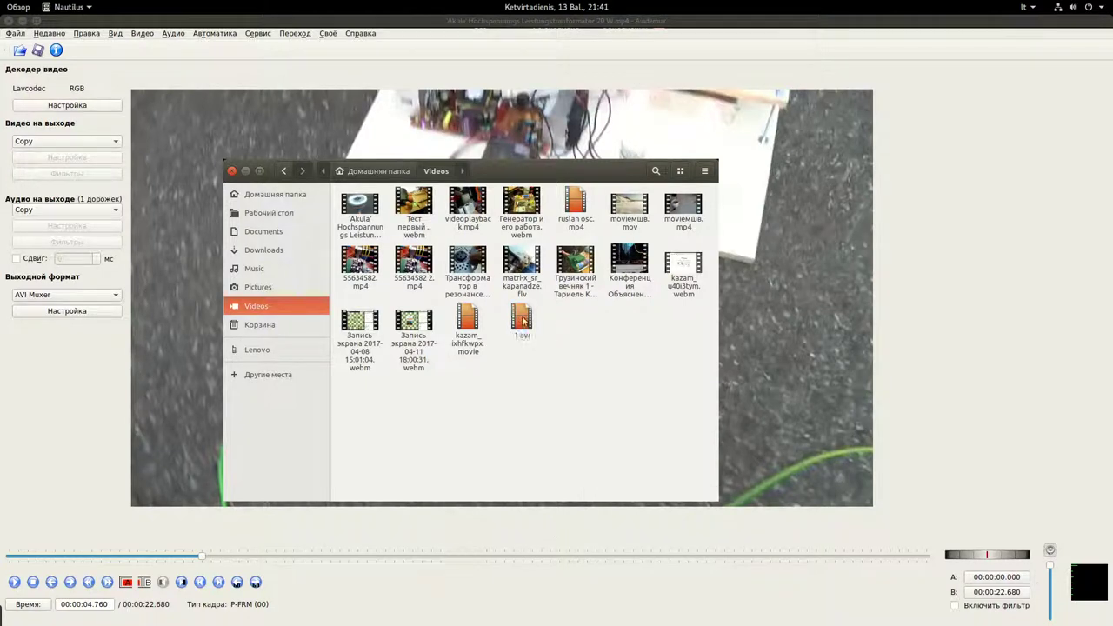
pyautogui.click(523, 326)
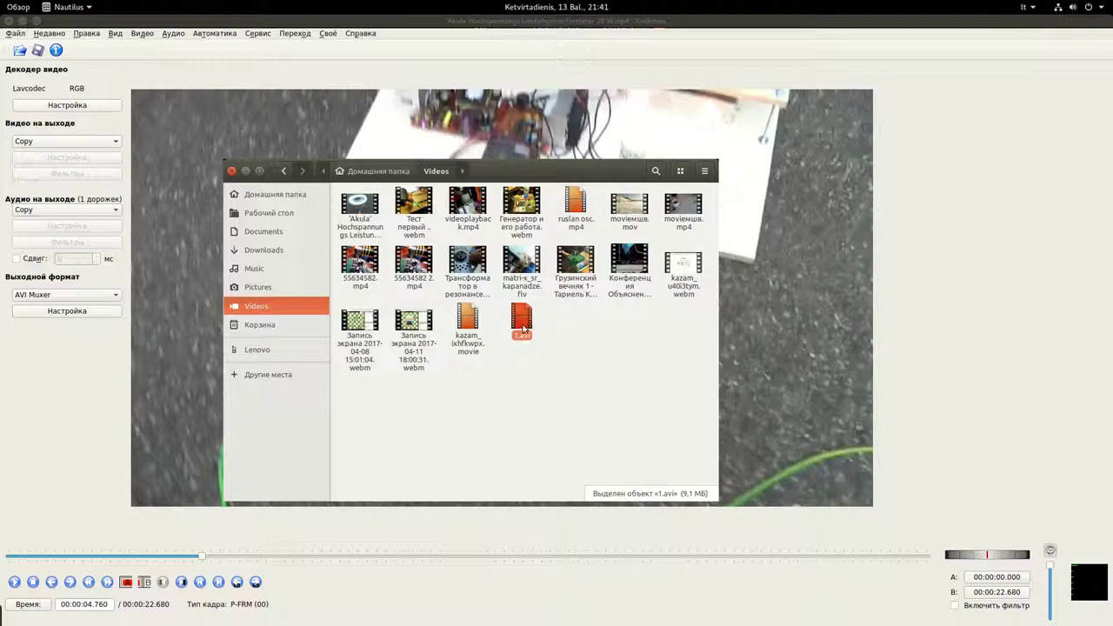
pyautogui.click(658, 382)
# - Delete 1.avi from the Videos folder and close Avidemux
pyautogui.click(521, 322)
pyautogui.press('Delete')
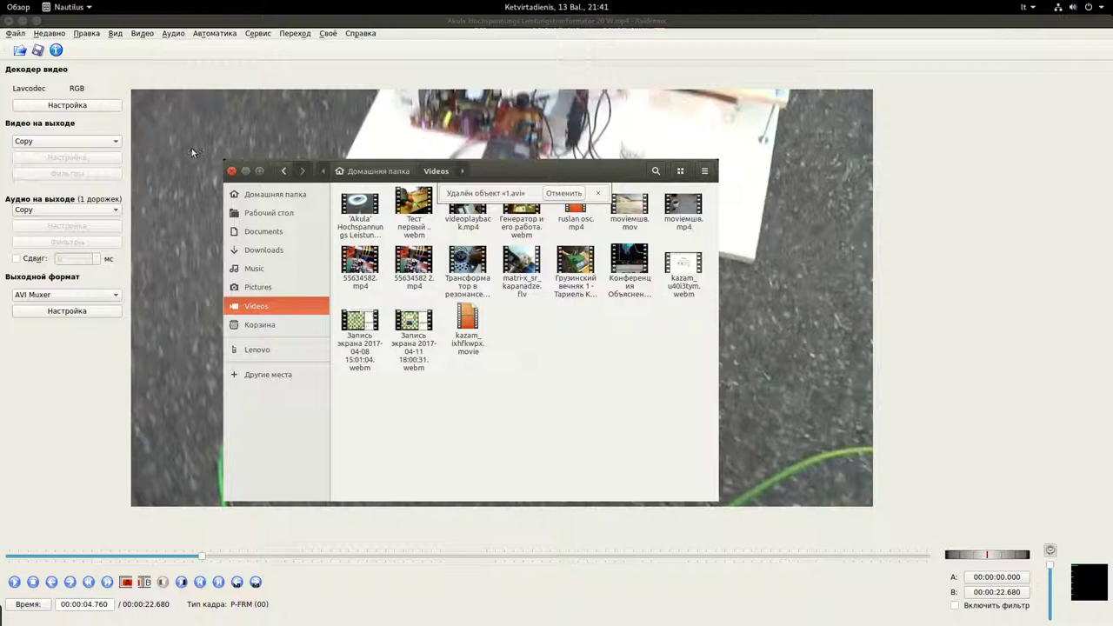
pyautogui.click(9, 22)
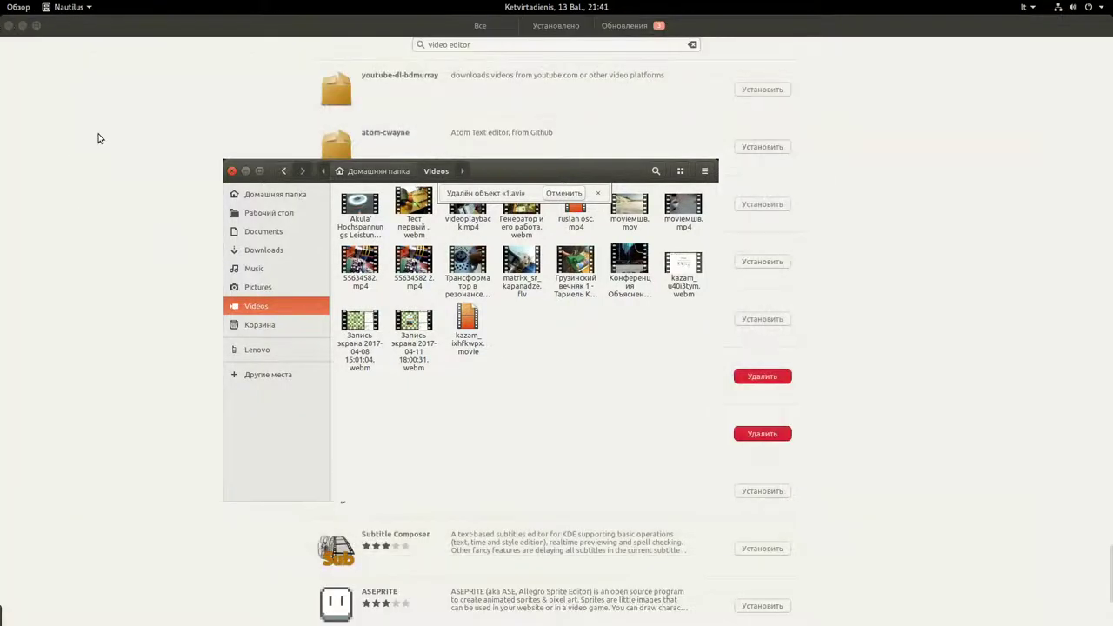
# - Switch to the file manager and open the программы folder
pyautogui.click(15, 5)
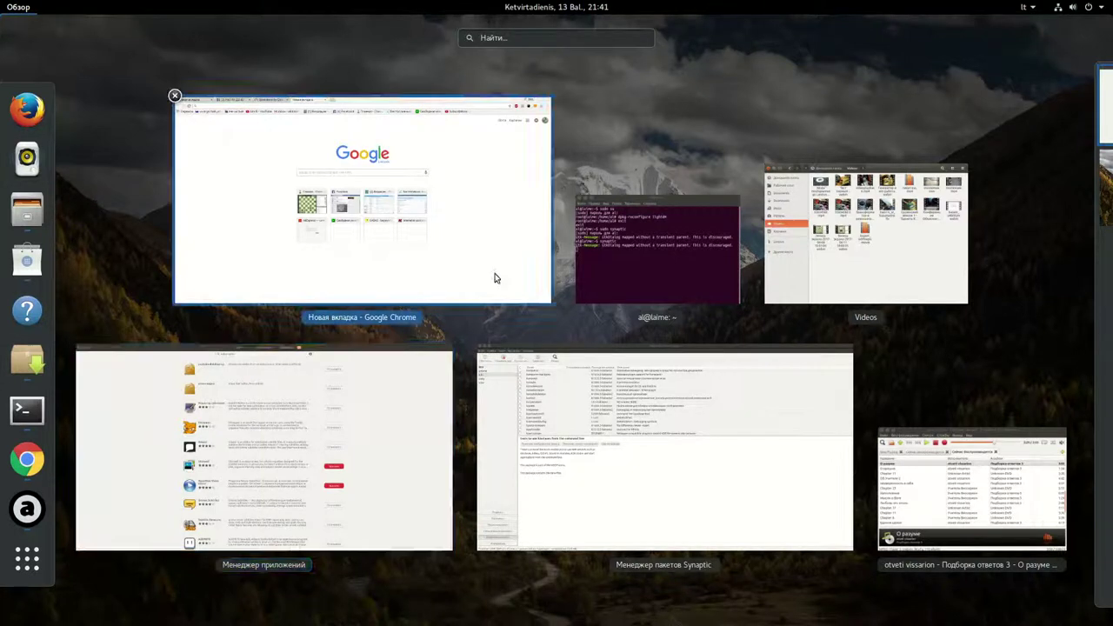
pyautogui.click(900, 281)
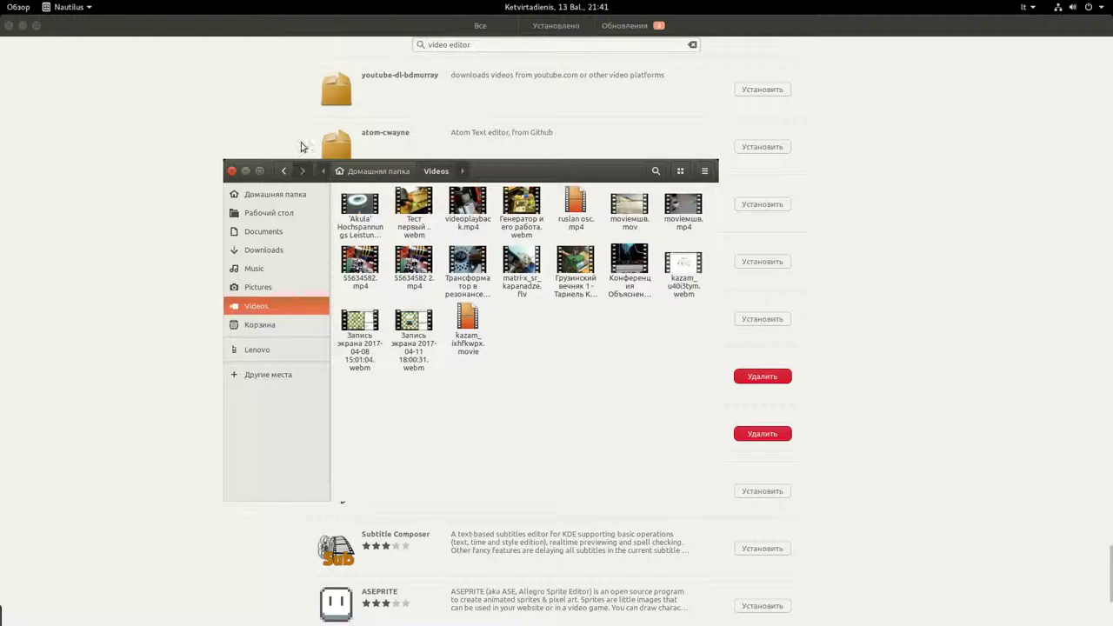
pyautogui.click(302, 172)
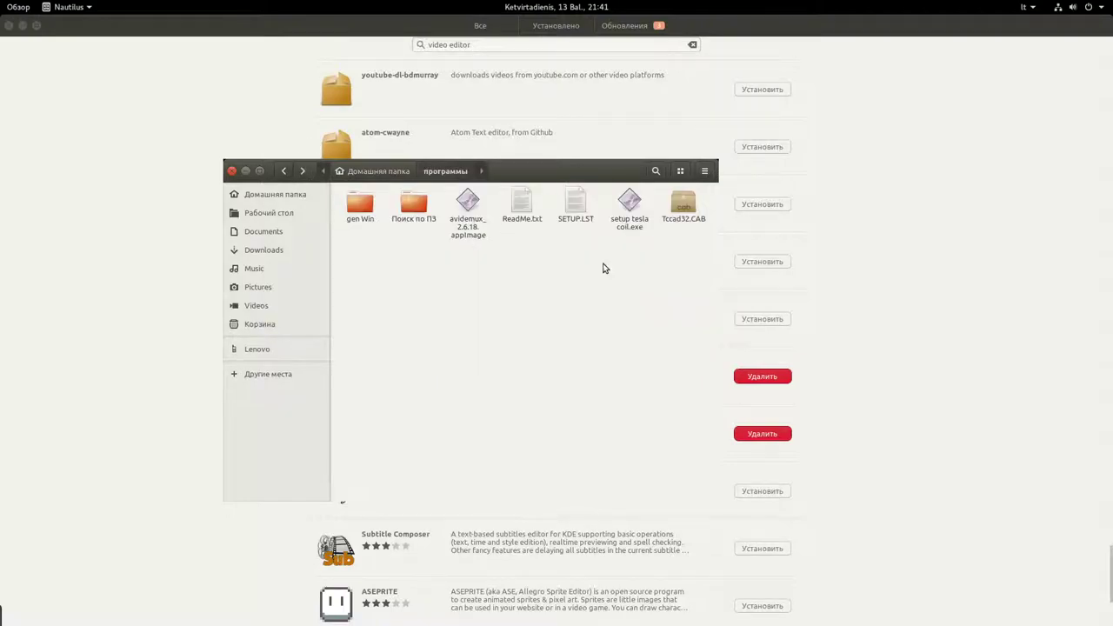
# - Try to install the Tesla coil program by running "setup tesla coil.exe" through Wine, then dismiss the installer
pyautogui.click(633, 207)
pyautogui.click(609, 292)
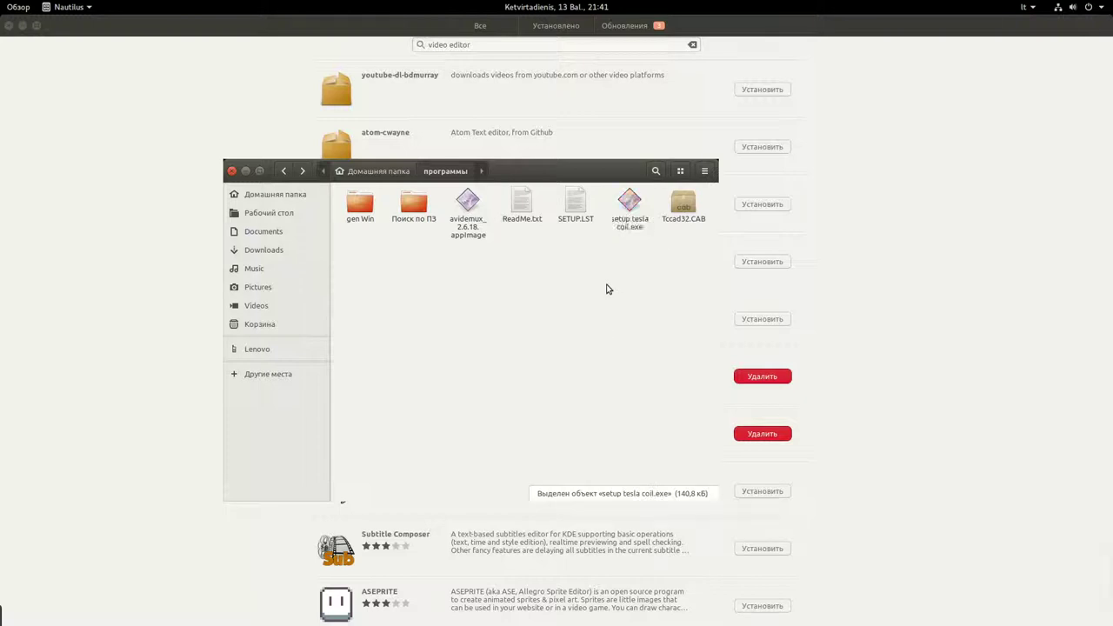
pyautogui.click(628, 208)
pyautogui.click(619, 247)
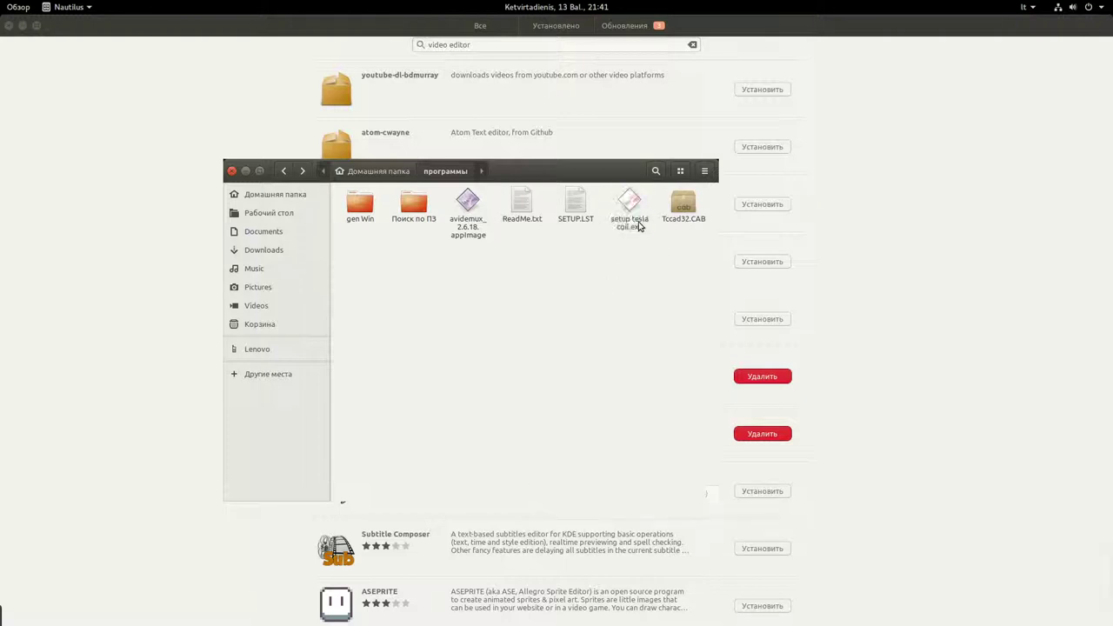
pyautogui.click(637, 223)
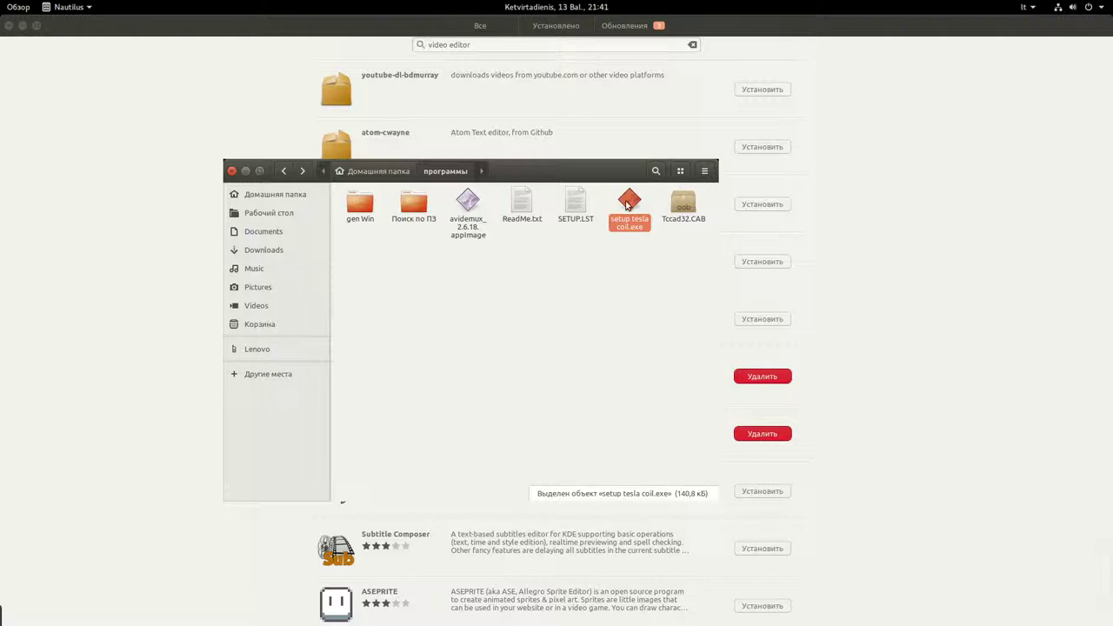
pyautogui.doubleClick(620, 206)
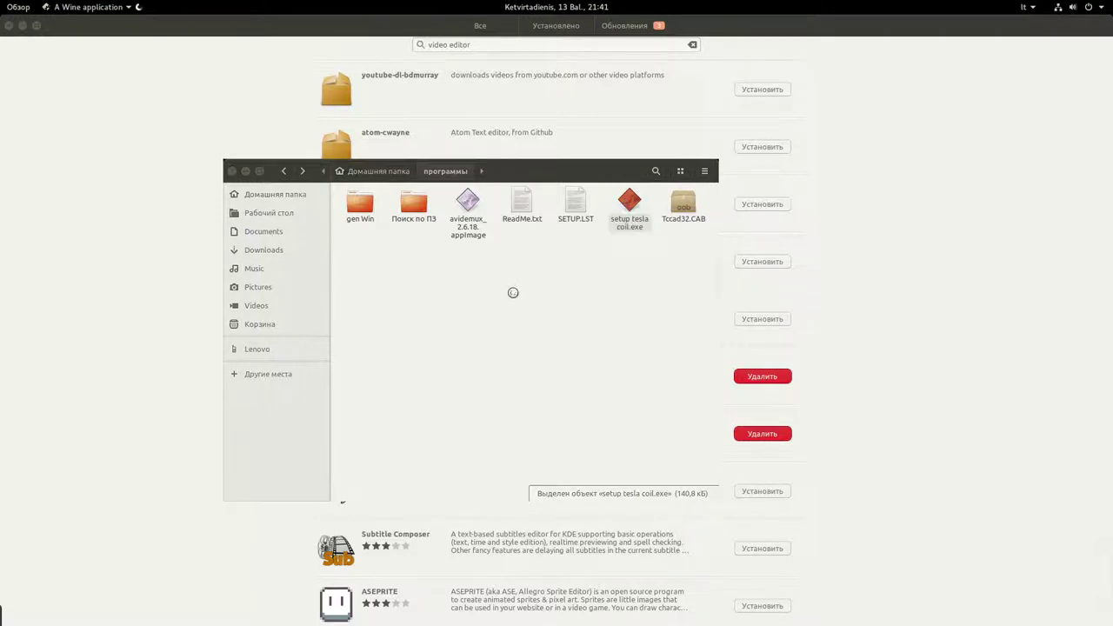
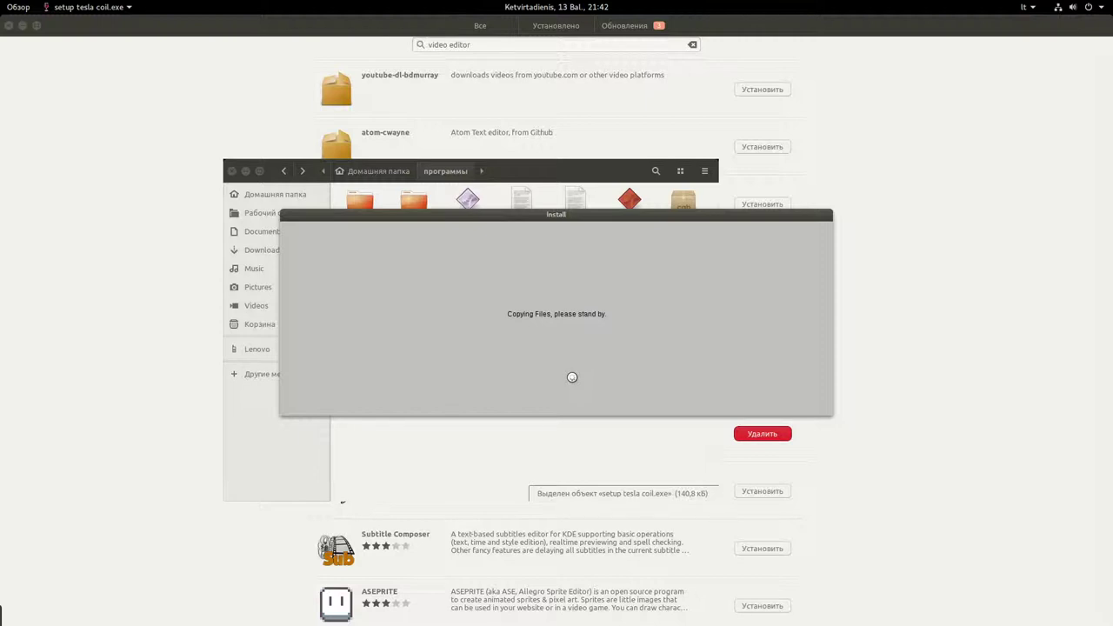
pyautogui.moveTo(433, 221); pyautogui.dragTo(525, 390)
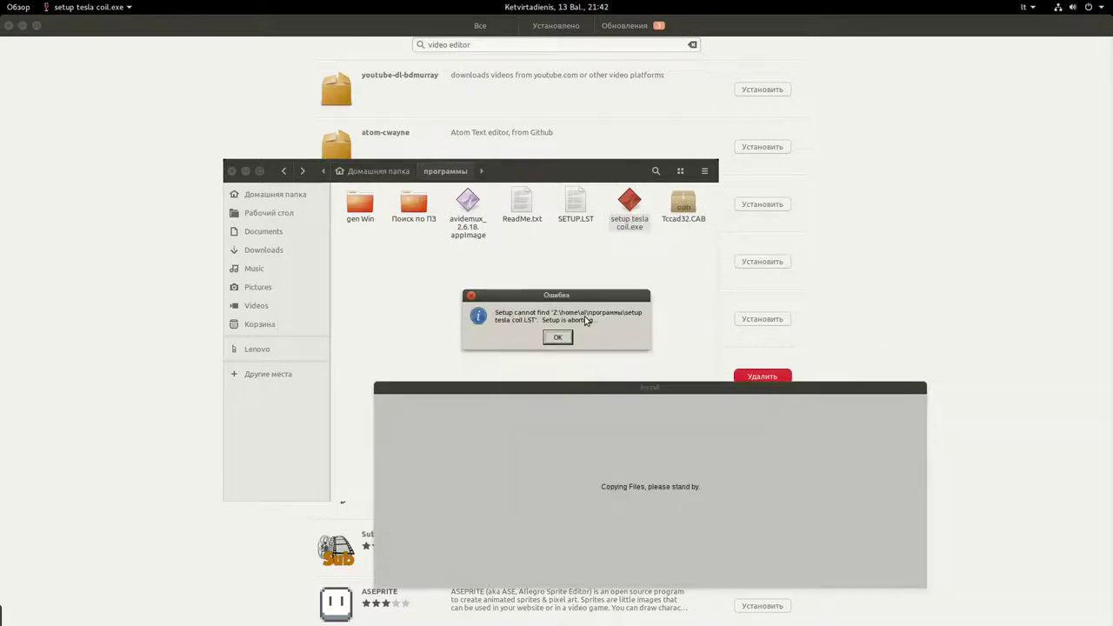
pyautogui.click(571, 337)
# - Compare the names of SETUP.LST and "setup tesla coil.exe" in the программы folder
pyautogui.click(576, 207)
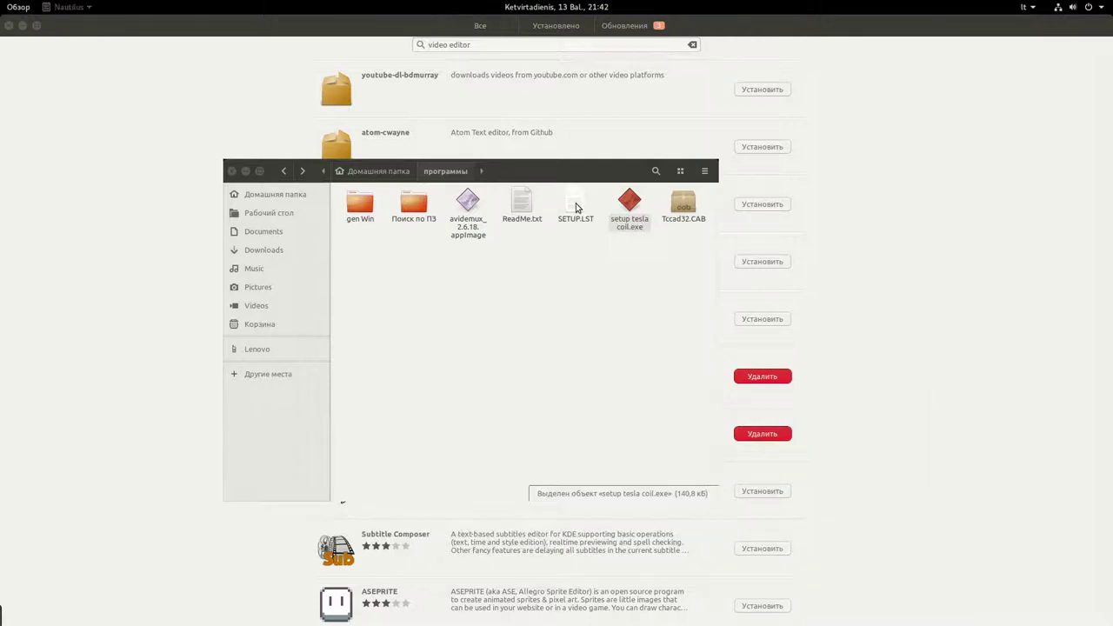
pyautogui.click(628, 203)
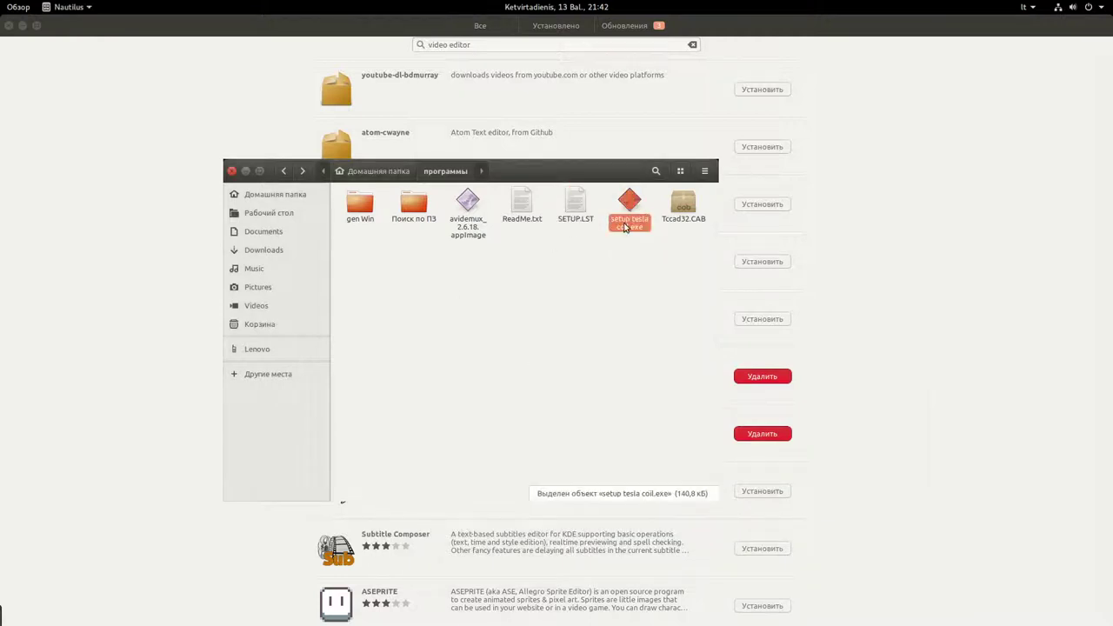
pyautogui.click(578, 205)
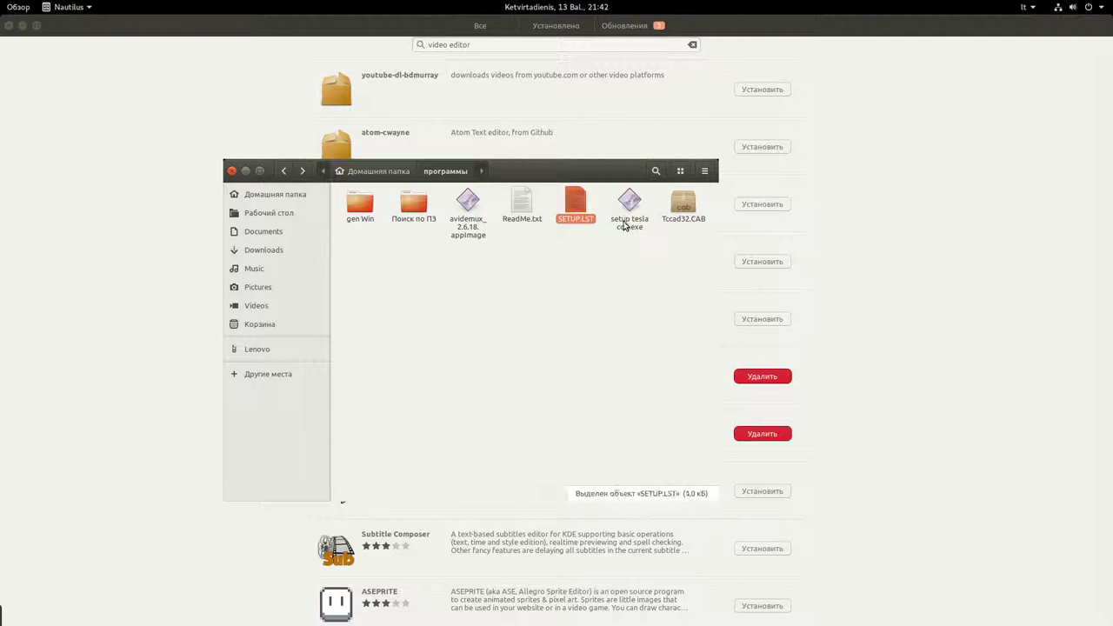
pyautogui.click(626, 206)
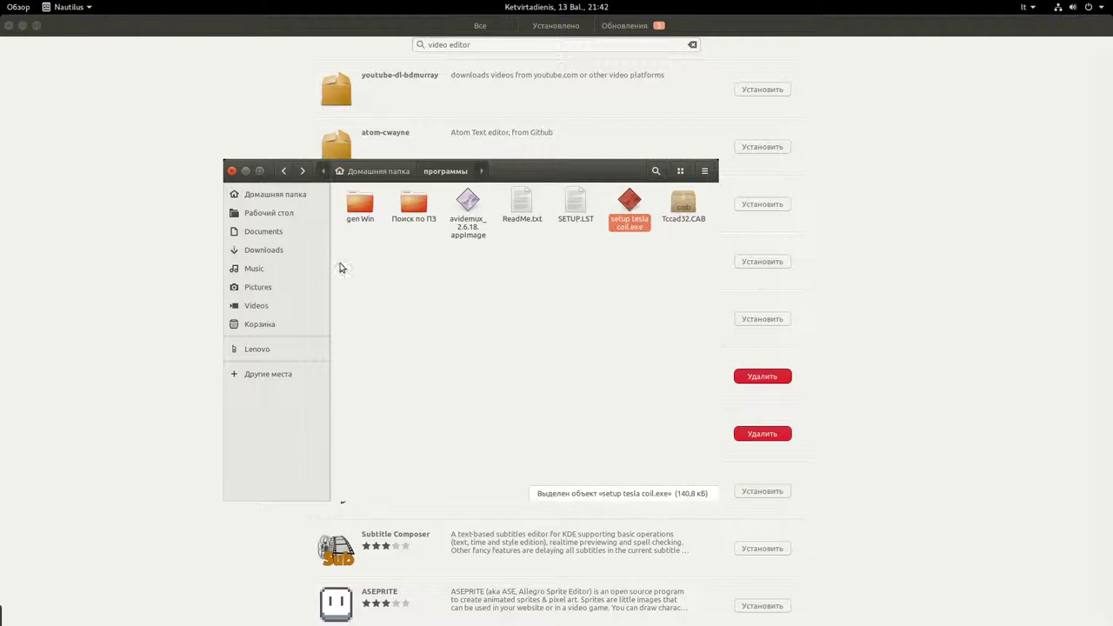
pyautogui.click(575, 205)
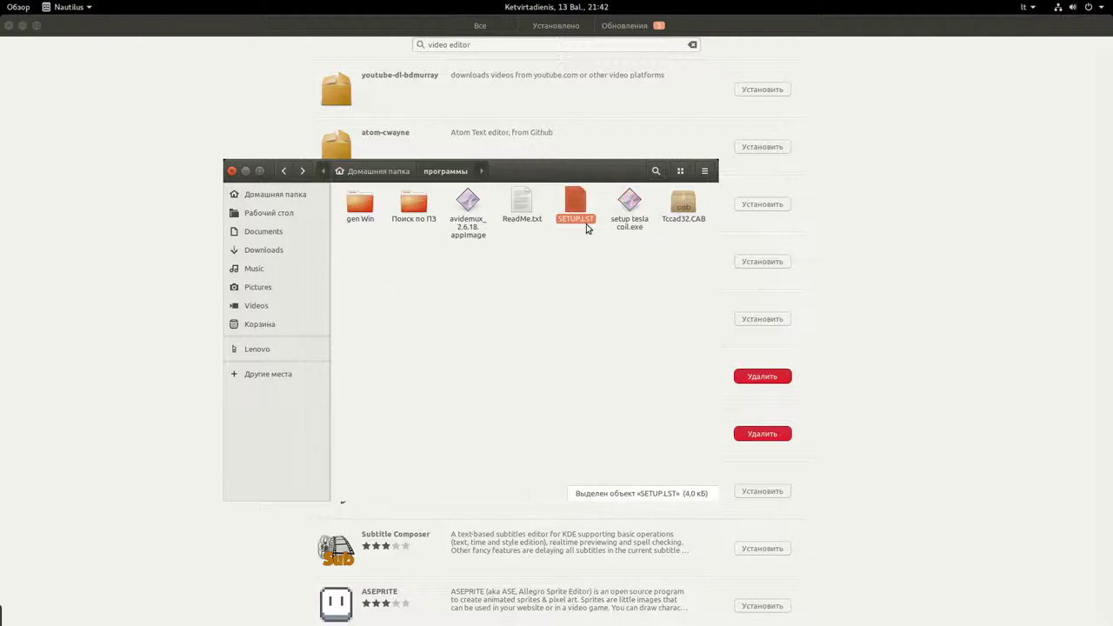
# - Go up to the home folder and reopen the программы folder
pyautogui.click(604, 219)
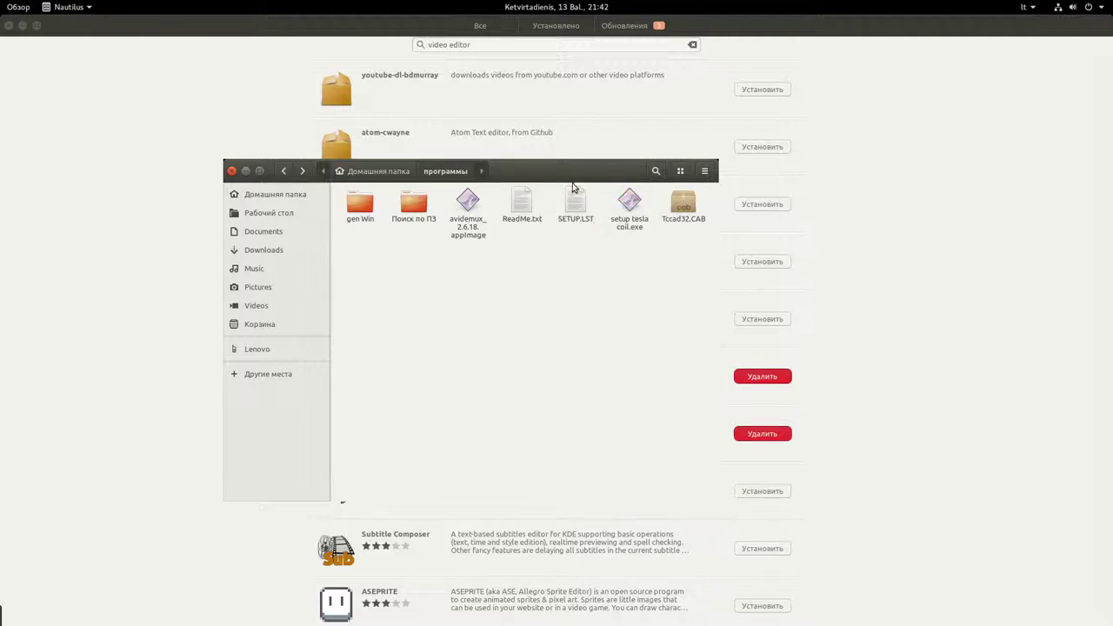
pyautogui.click(565, 213)
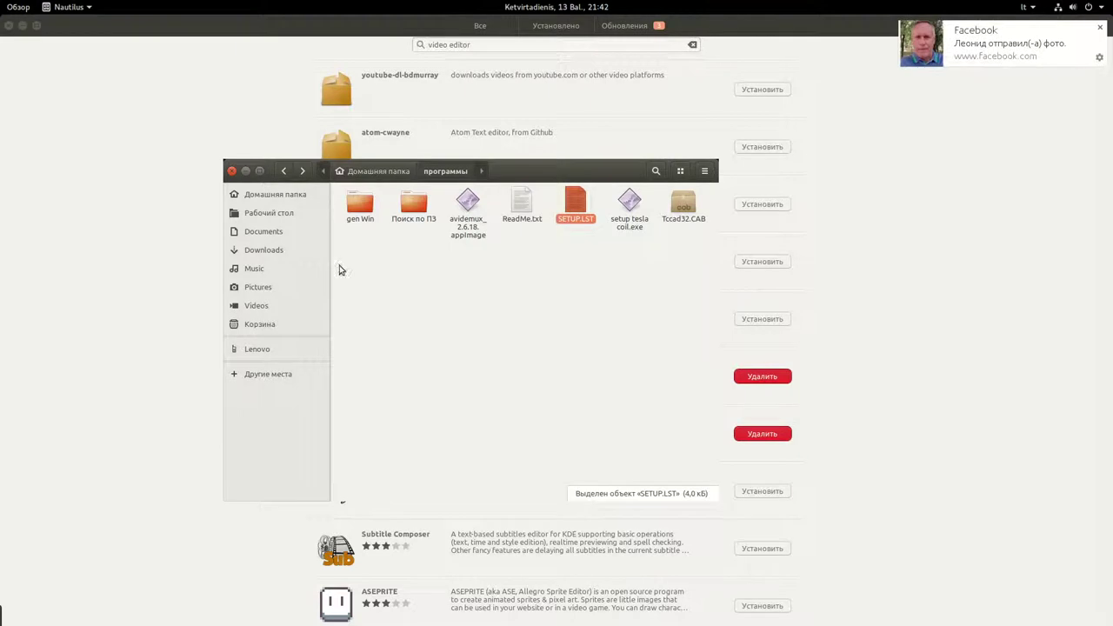
pyautogui.click(377, 171)
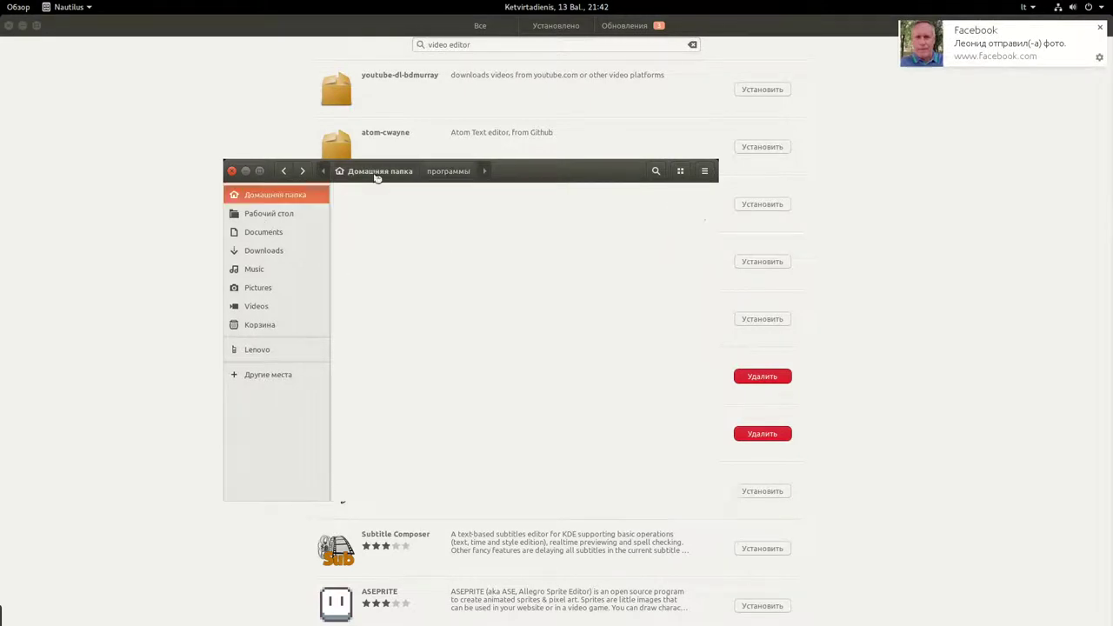
pyautogui.click(294, 171)
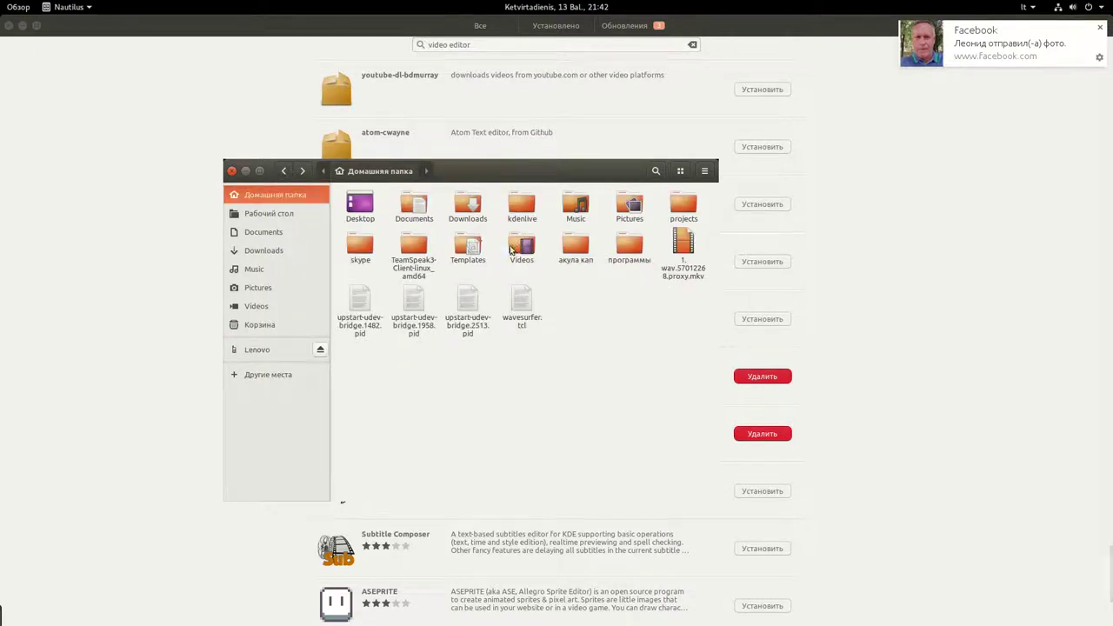
pyautogui.click(522, 246)
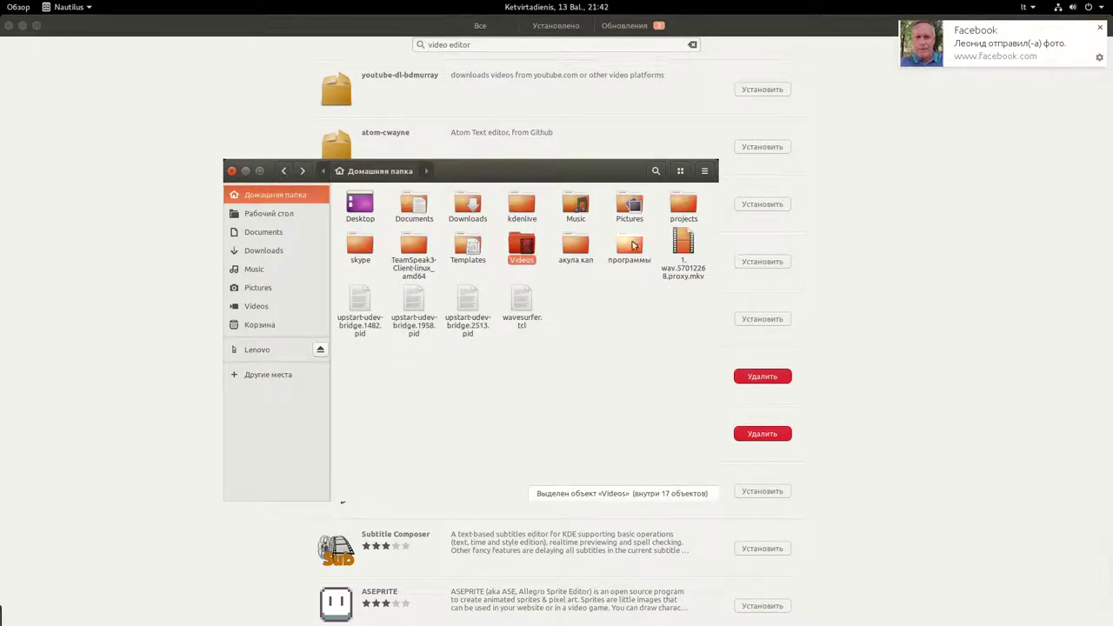
pyautogui.doubleClick(631, 254)
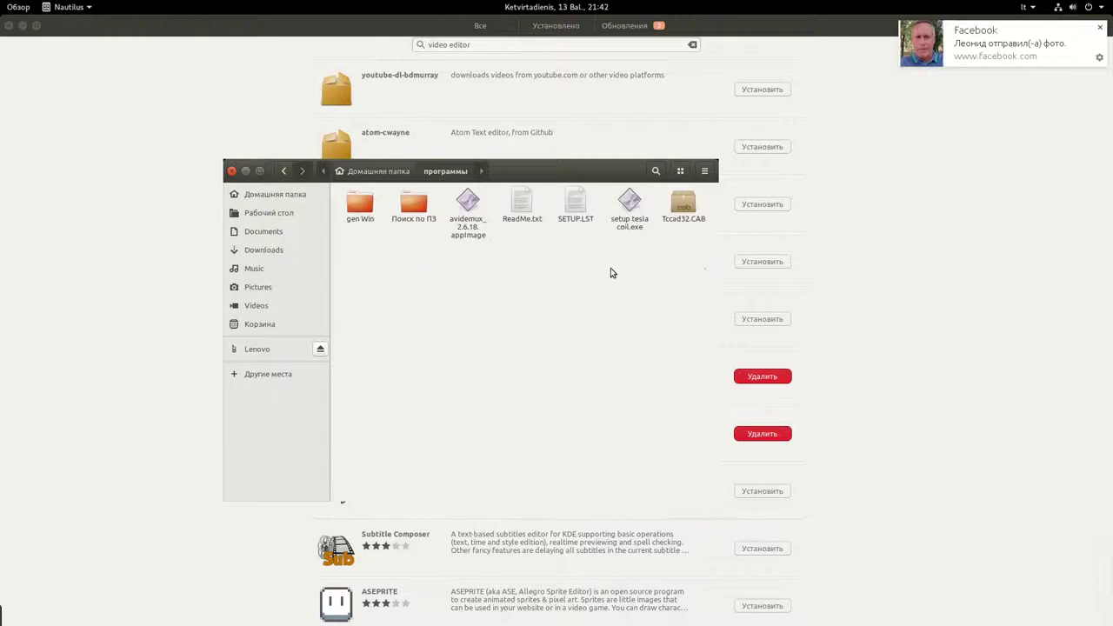
# - Open a terminal in the программы folder and move its window clear of the file icons
pyautogui.click(609, 240)
pyautogui.rightClick(617, 269)
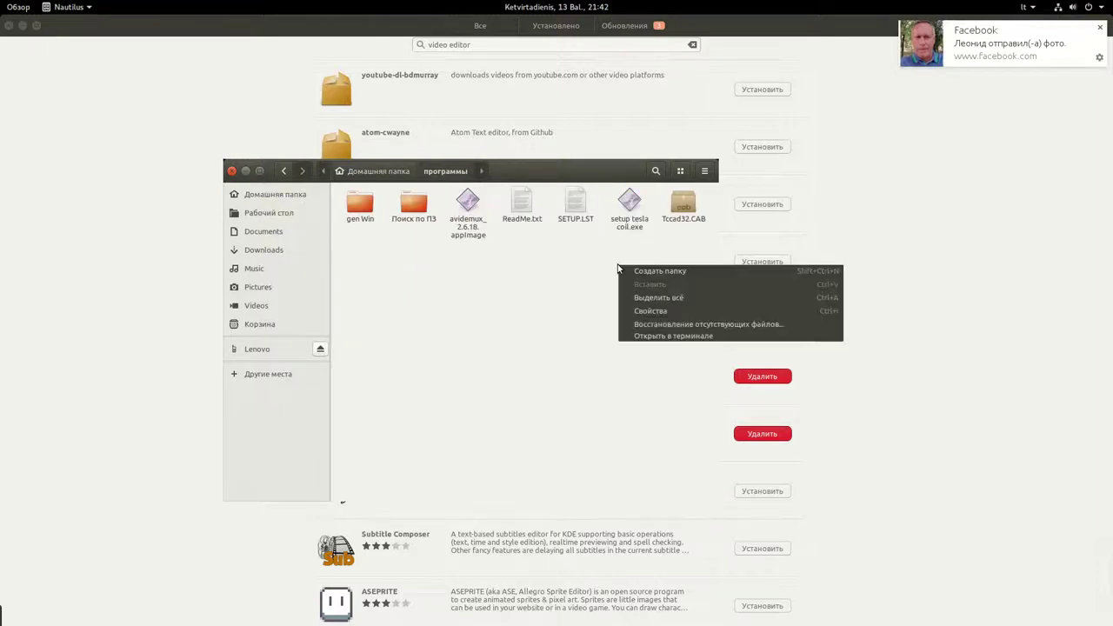
pyautogui.click(661, 336)
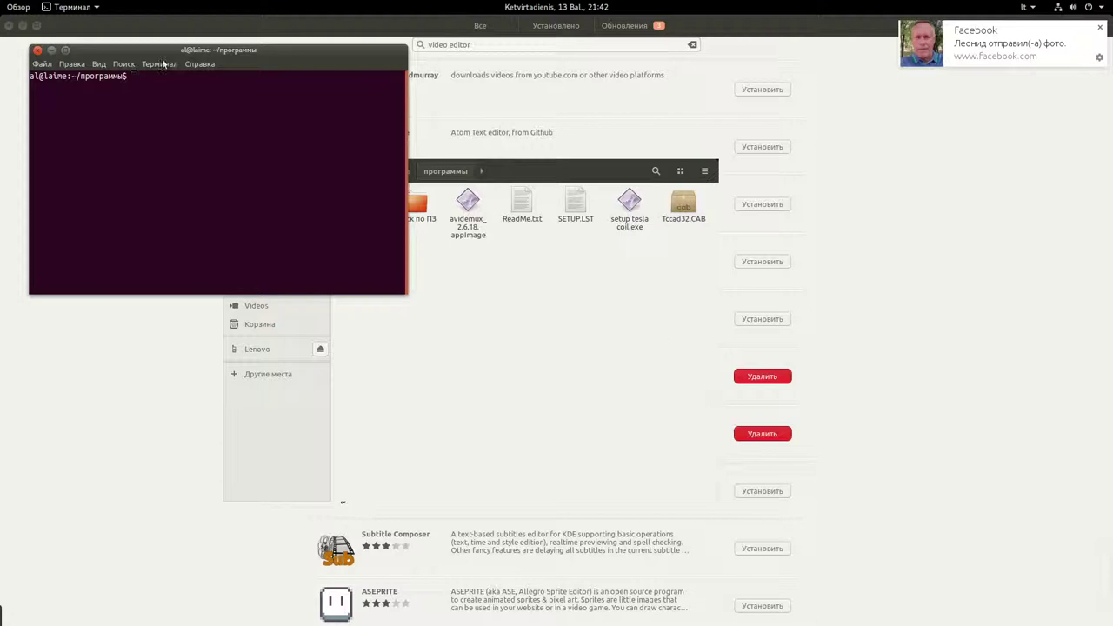
pyautogui.moveTo(159, 50); pyautogui.dragTo(562, 295)
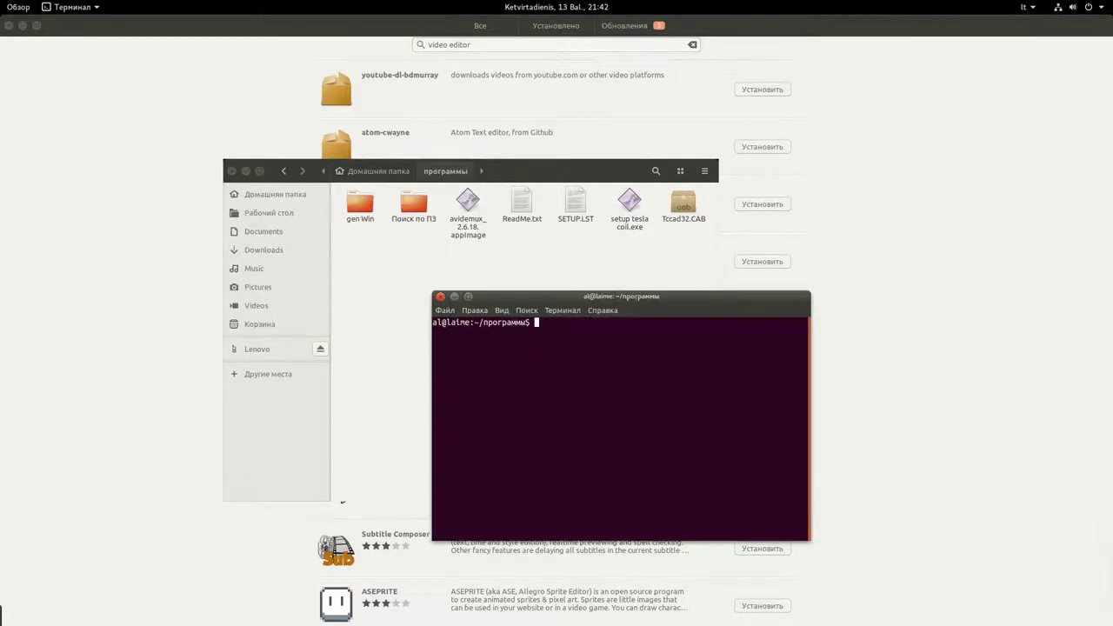
# - Try to run "setup tesla coil.exe" with the wine command in the terminal, then dismiss the installer's error
pyautogui.write('wine')
pyautogui.moveTo(630, 204); pyautogui.dragTo(763, 387)
pyautogui.click(739, 418)
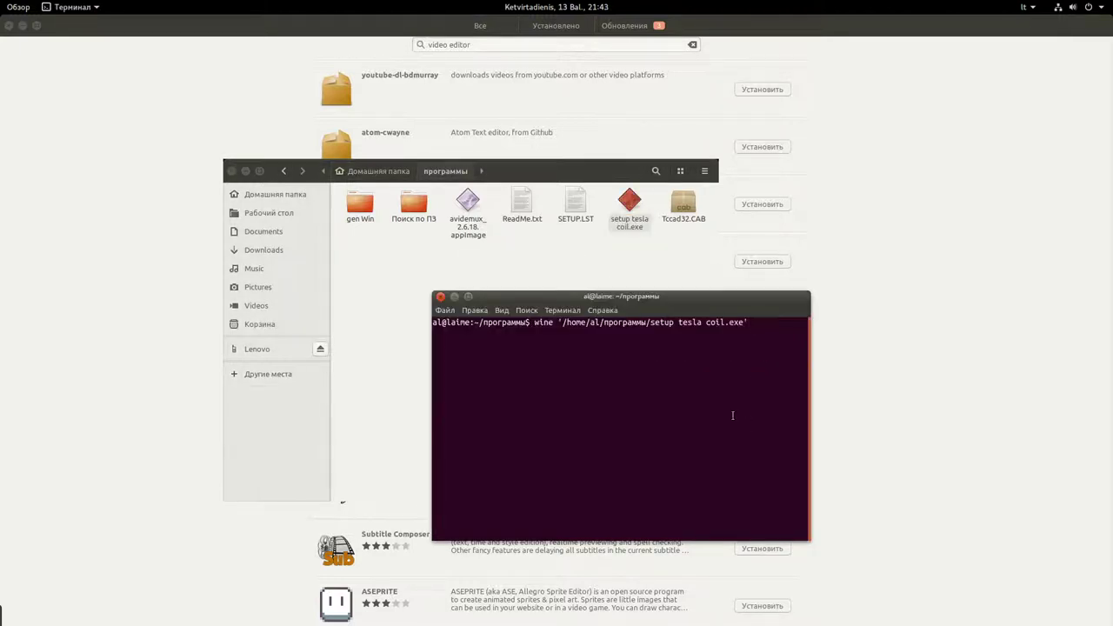
pyautogui.press('Return')
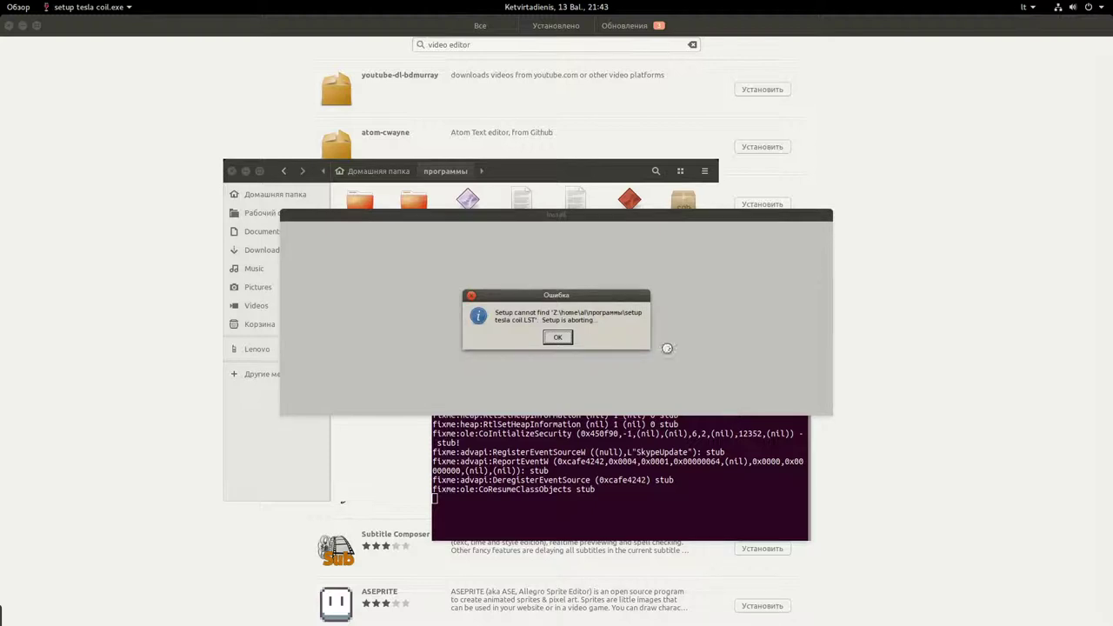
pyautogui.click(557, 338)
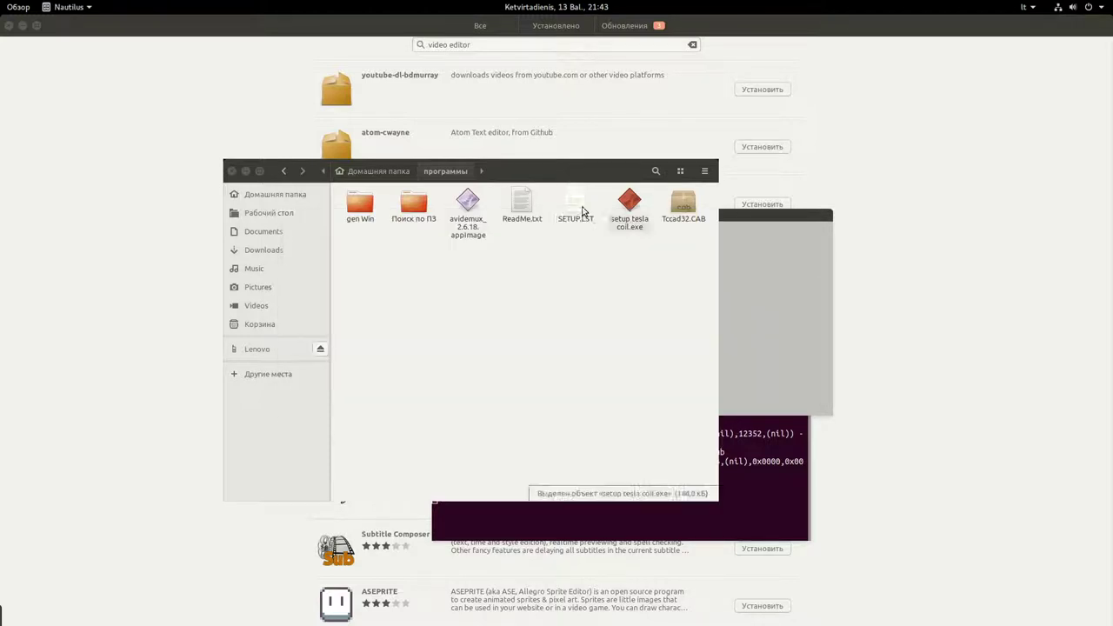
# - Check the SETUP.LST file in the программы folder and the installer's Wine output in the terminal
pyautogui.click(567, 222)
pyautogui.click(741, 488)
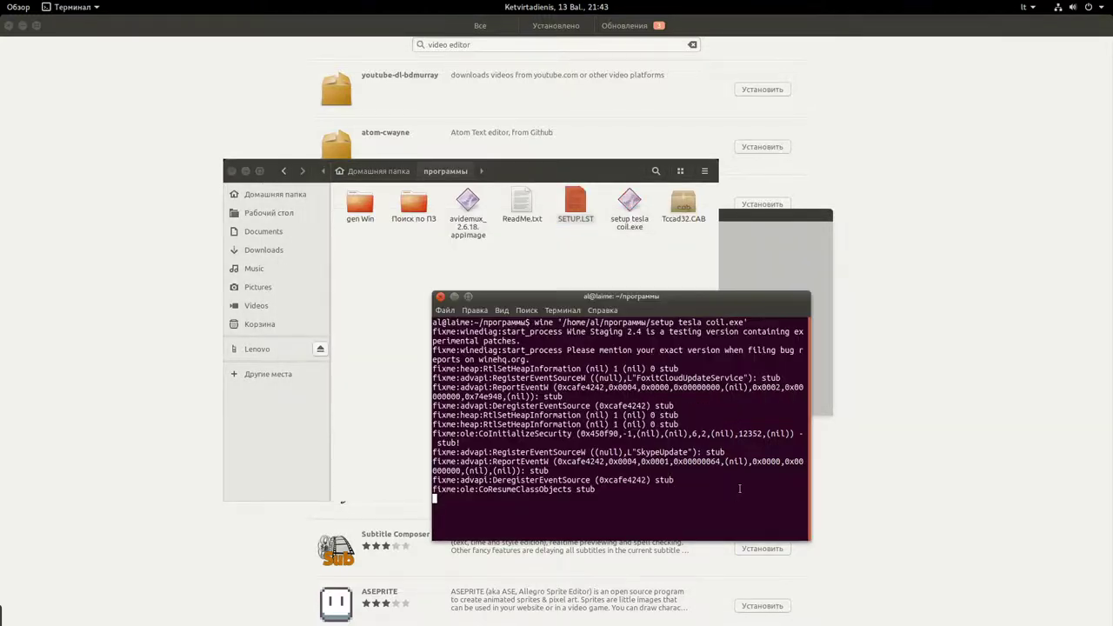
pyautogui.click(532, 253)
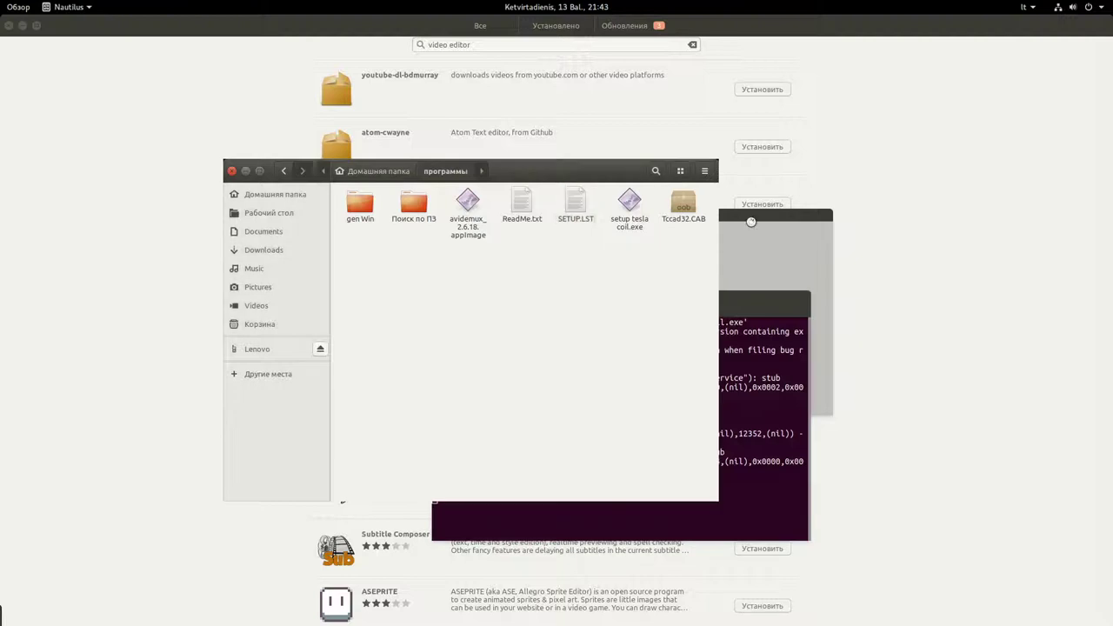
pyautogui.click(625, 522)
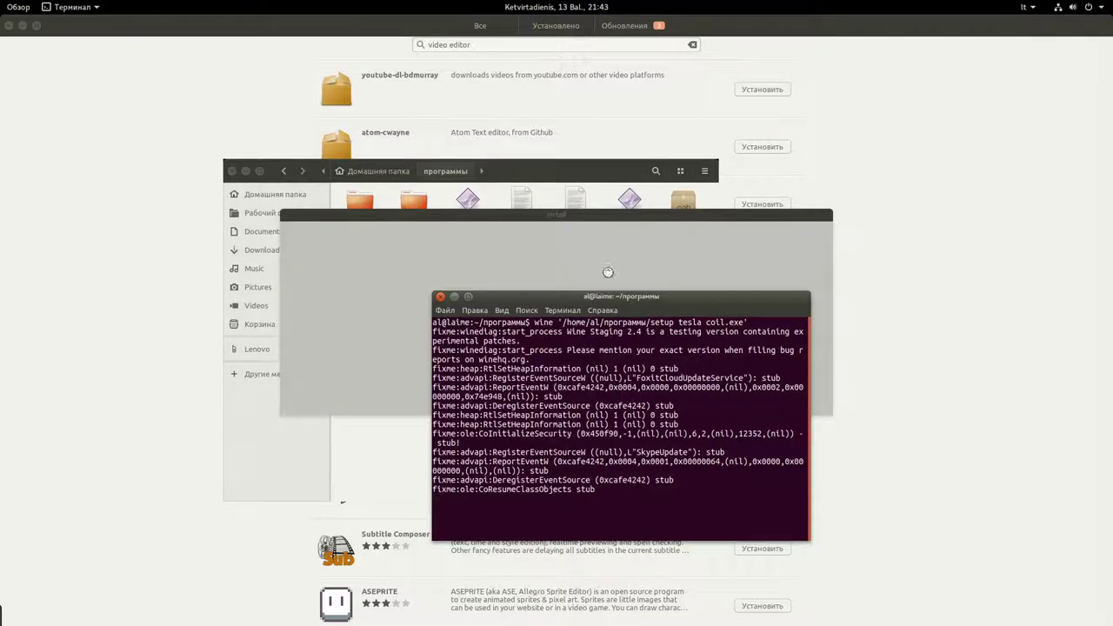
# - Move the installer and terminal windows apart, then close the terminal and force its running process to end
pyautogui.moveTo(564, 215); pyautogui.dragTo(318, 127)
pyautogui.click(619, 297)
pyautogui.moveTo(618, 296); pyautogui.dragTo(721, 314)
pyautogui.click(544, 315)
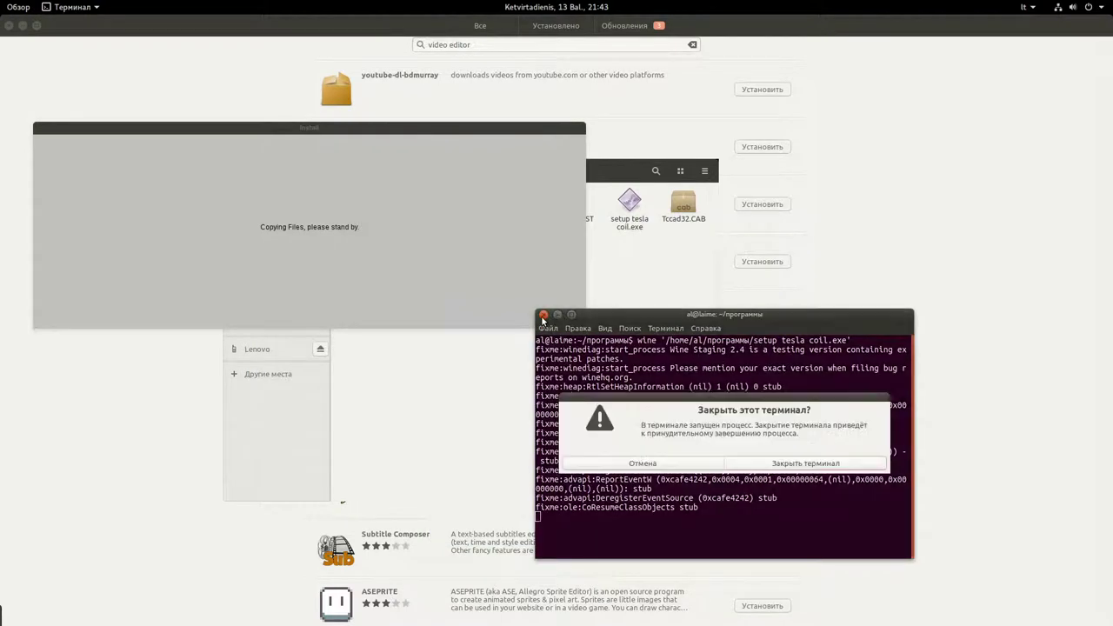
pyautogui.click(826, 467)
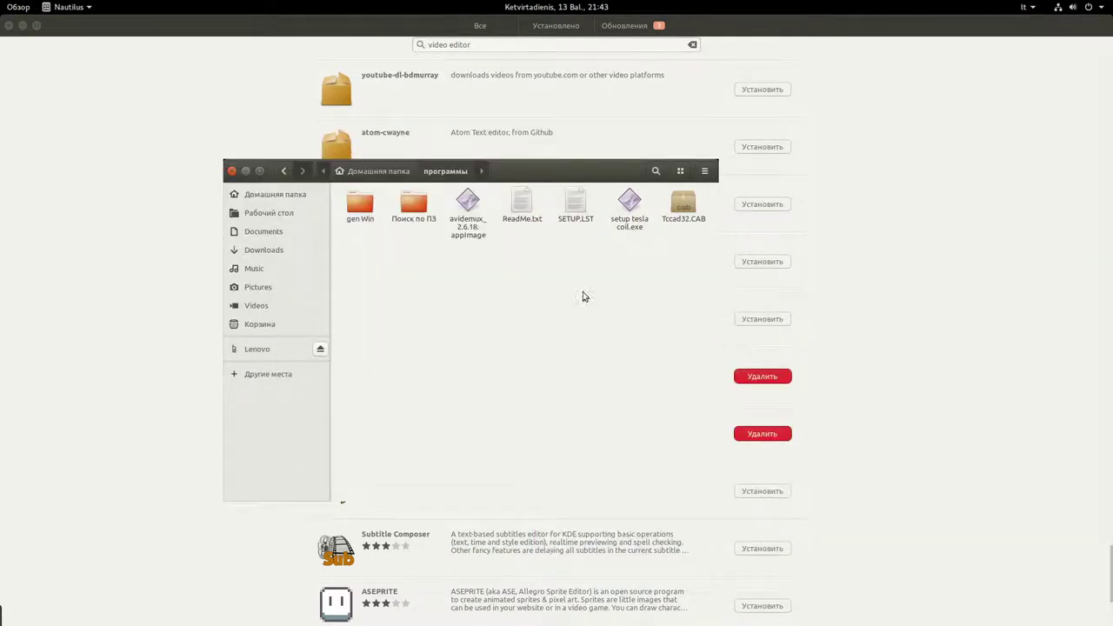
pyautogui.rightClick(644, 368)
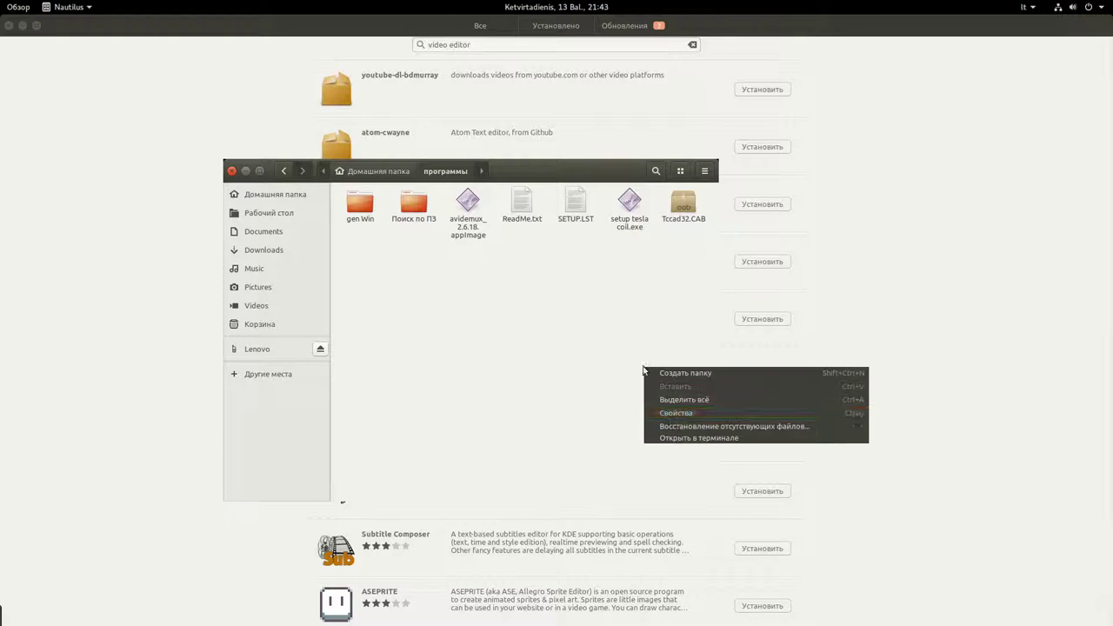
pyautogui.click(680, 440)
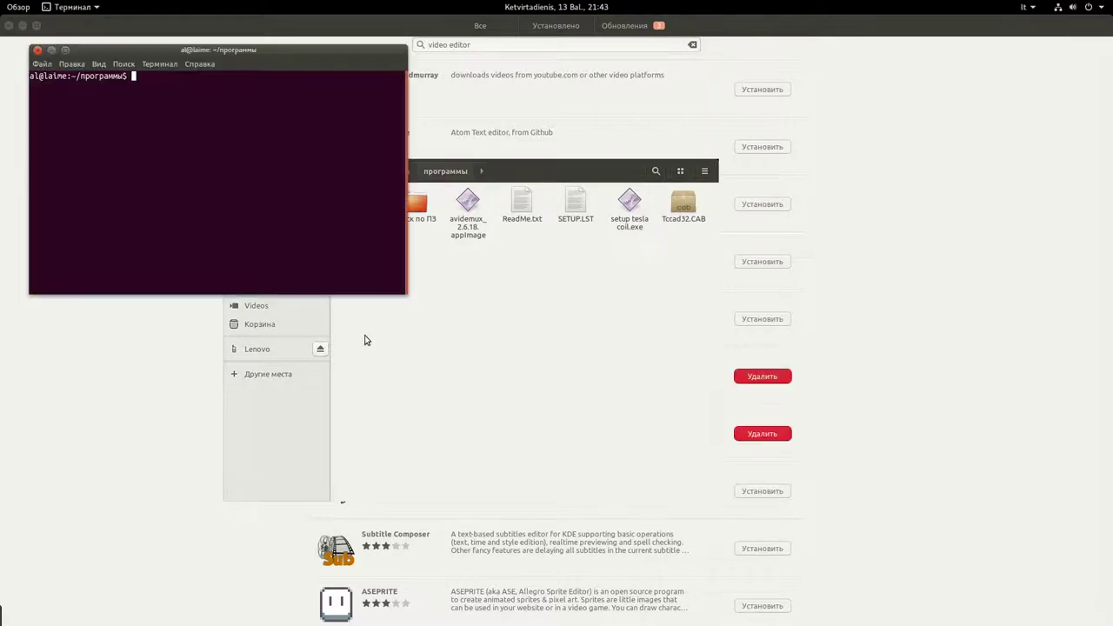
pyautogui.click(38, 50)
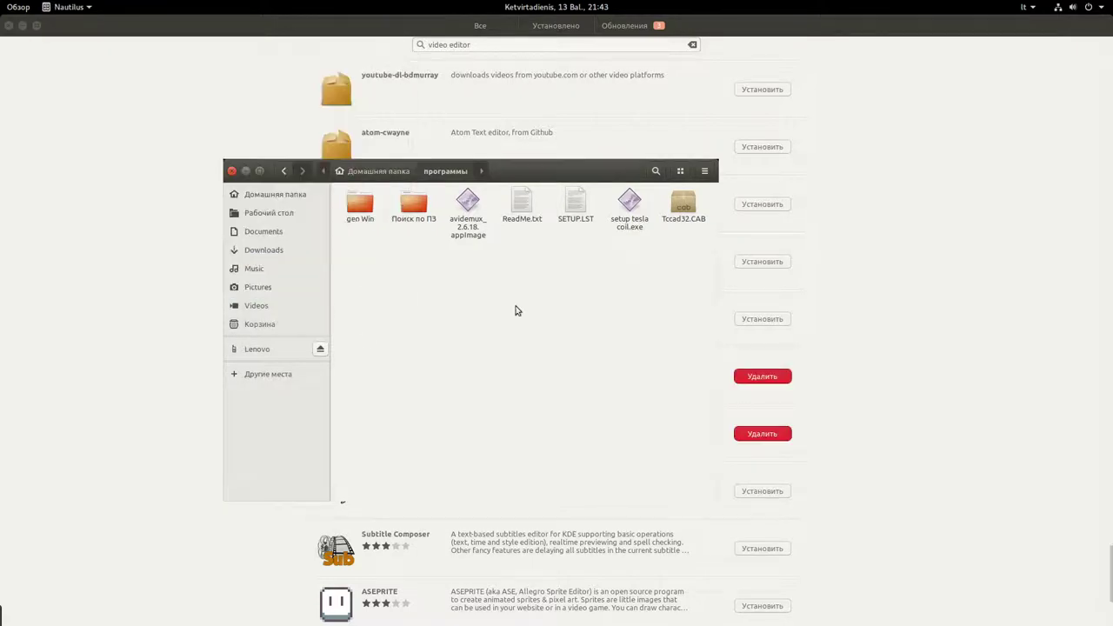
pyautogui.rightClick(520, 312)
pyautogui.press('Escape')
pyautogui.click(18, 7)
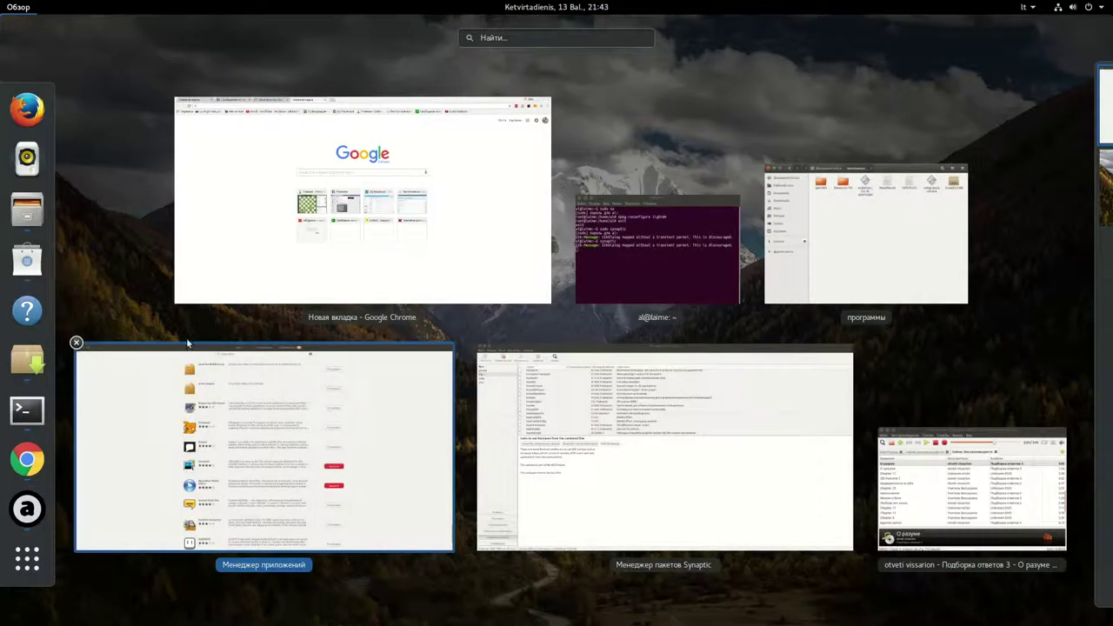
pyautogui.click(843, 261)
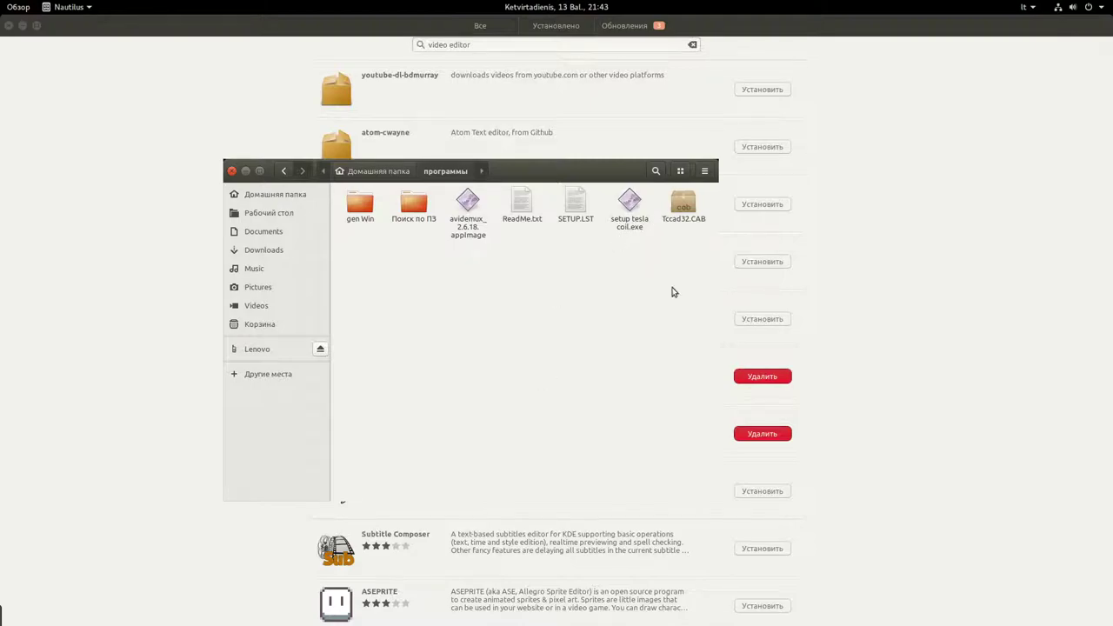
# - Delete ReadMe.txt, SETUP.LST and "setup tesla coil.exe" from the программы folder
pyautogui.moveTo(648, 250); pyautogui.dragTo(584, 196)
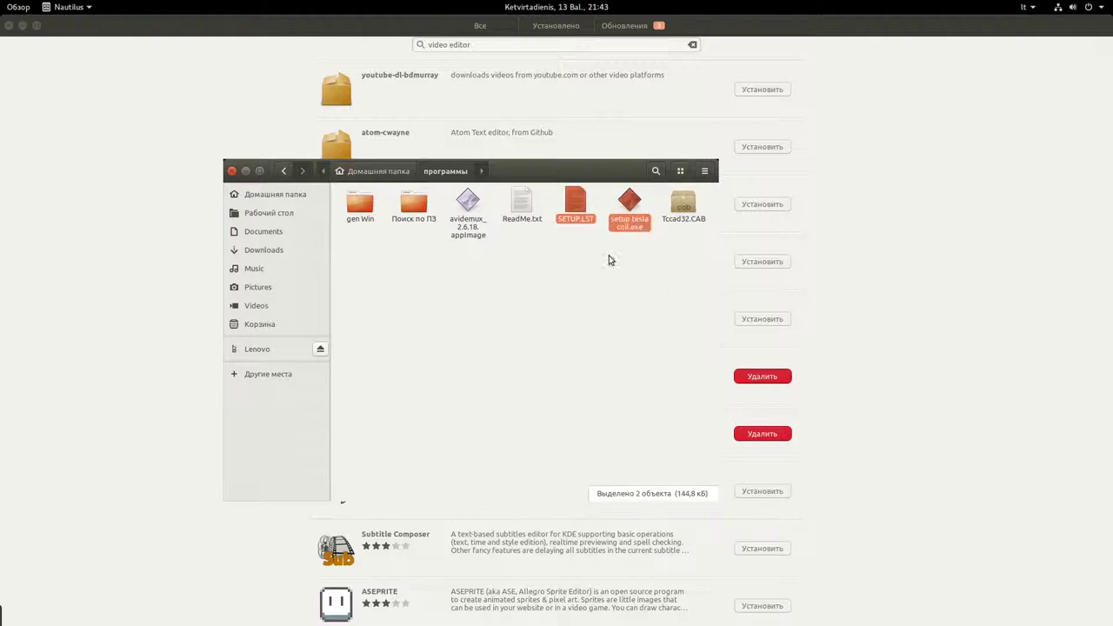
pyautogui.click(609, 255)
pyautogui.moveTo(641, 256); pyautogui.dragTo(526, 196)
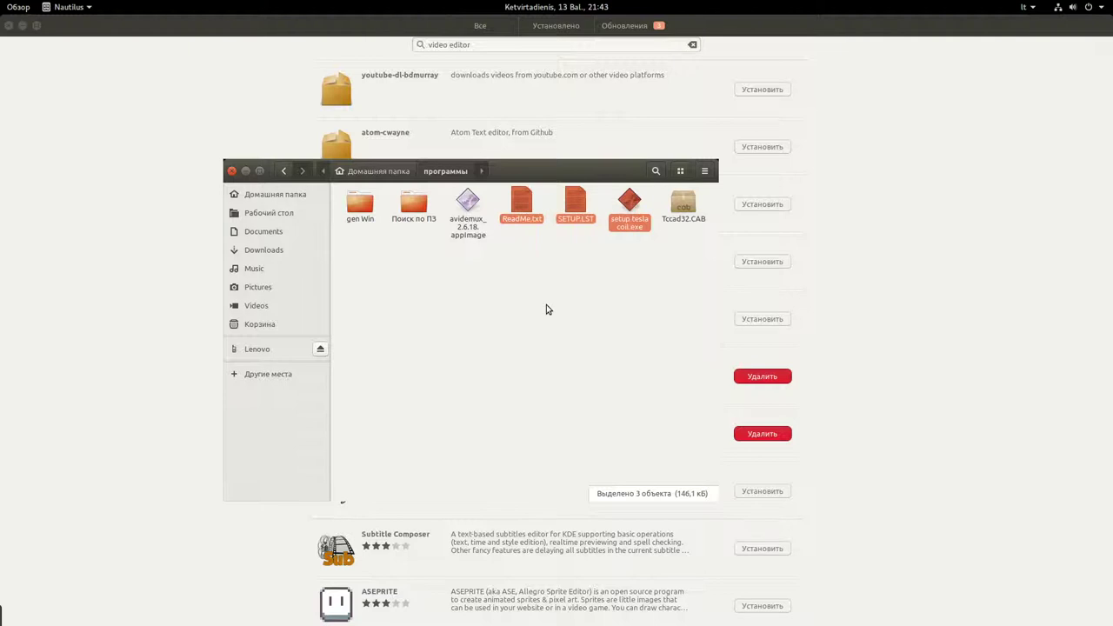
pyautogui.press('Delete')
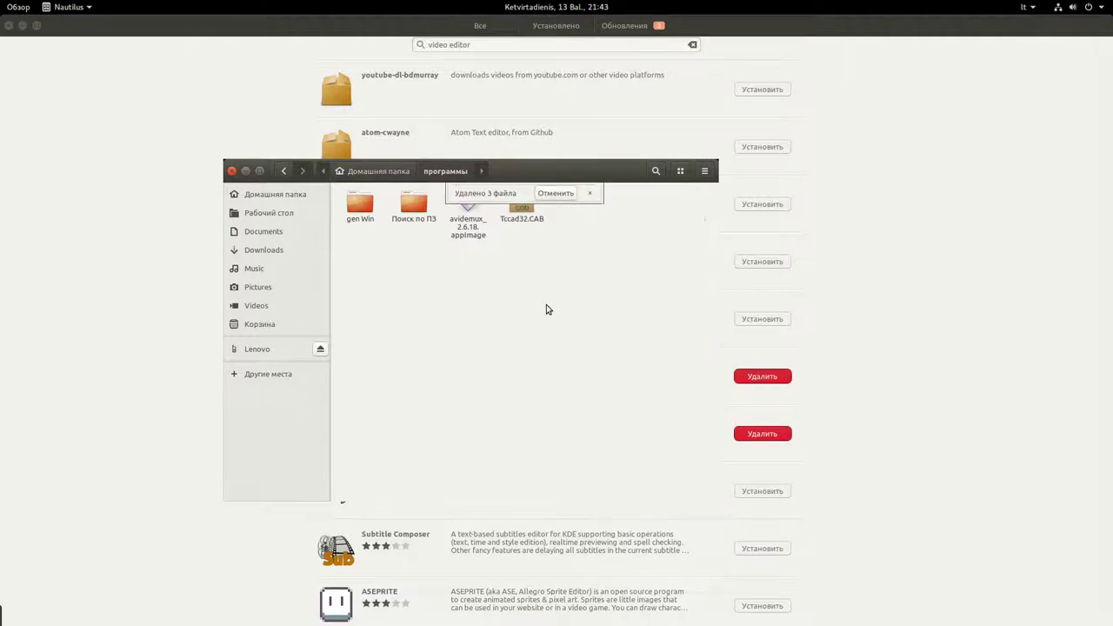
# - Open gen Win/wavegen/audioTester22d/wavegen inside the программы folder and launch wgappV2.exe
pyautogui.doubleClick(360, 204)
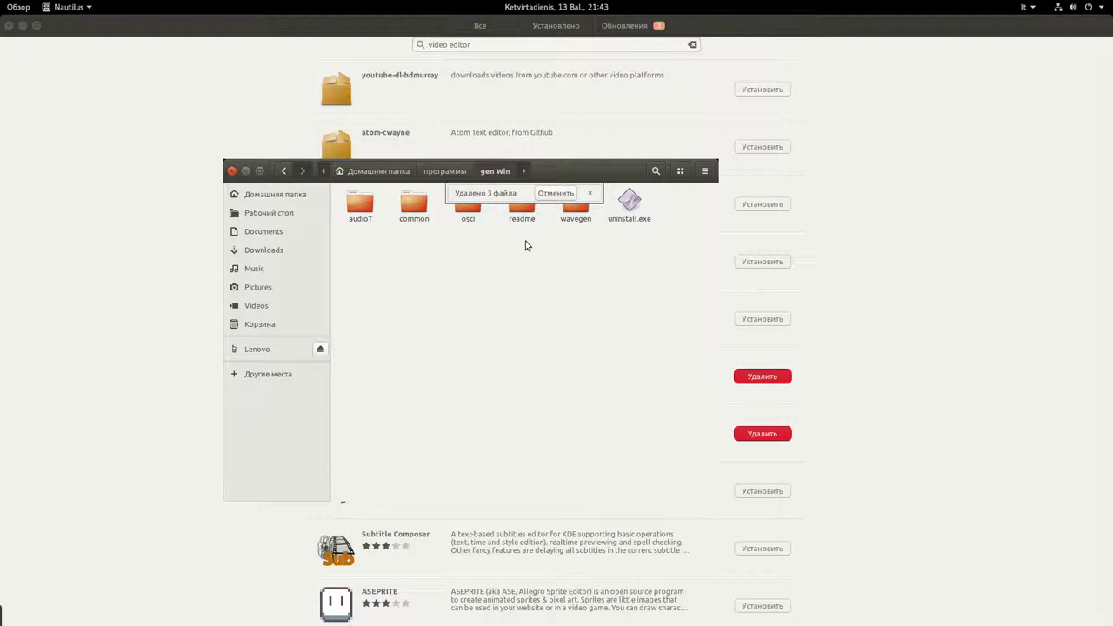
pyautogui.click(414, 204)
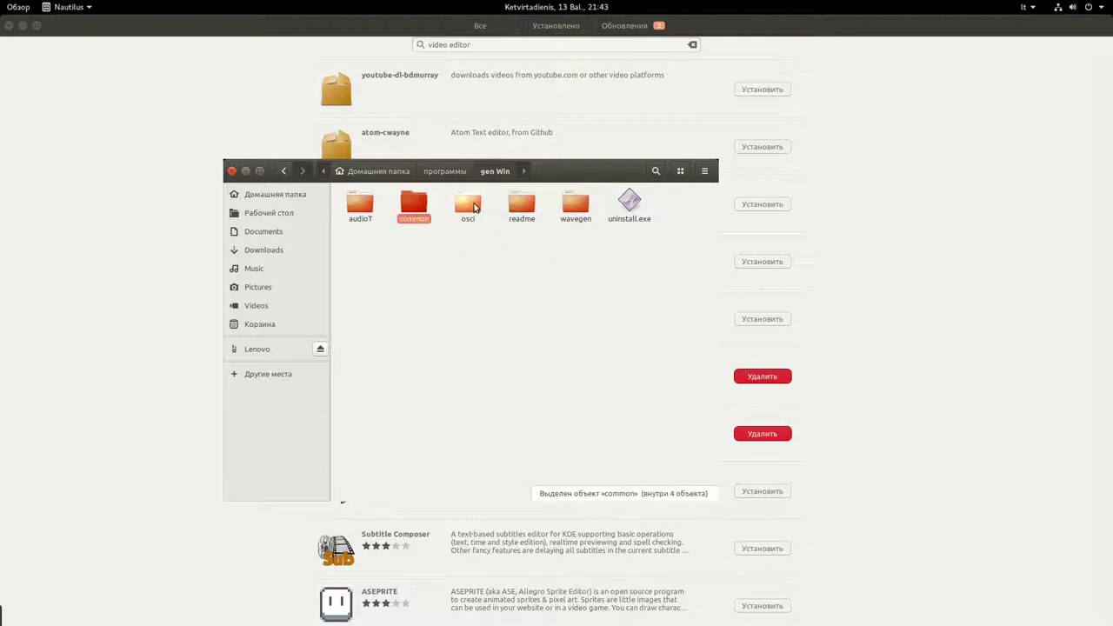
pyautogui.click(468, 204)
pyautogui.doubleClick(565, 206)
pyautogui.doubleClick(362, 206)
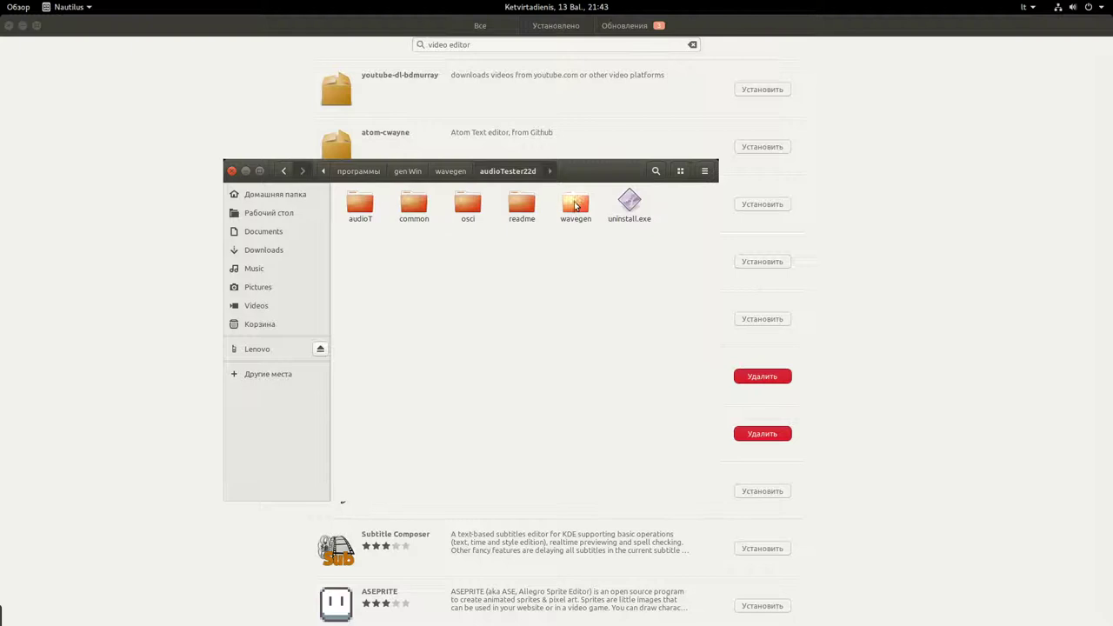
pyautogui.doubleClick(576, 205)
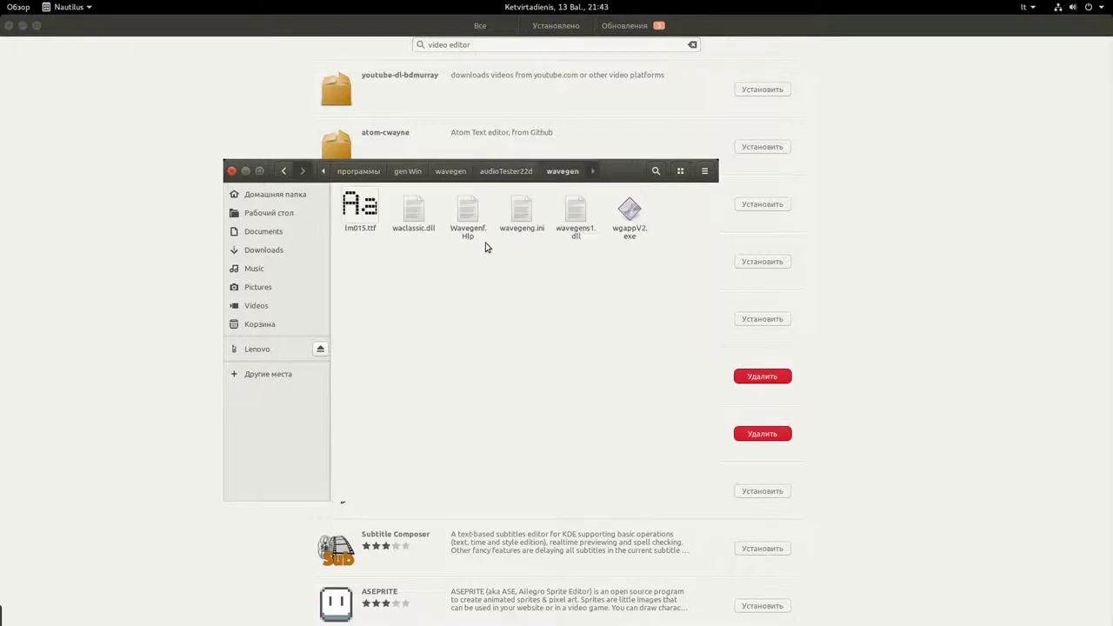
pyautogui.doubleClick(630, 217)
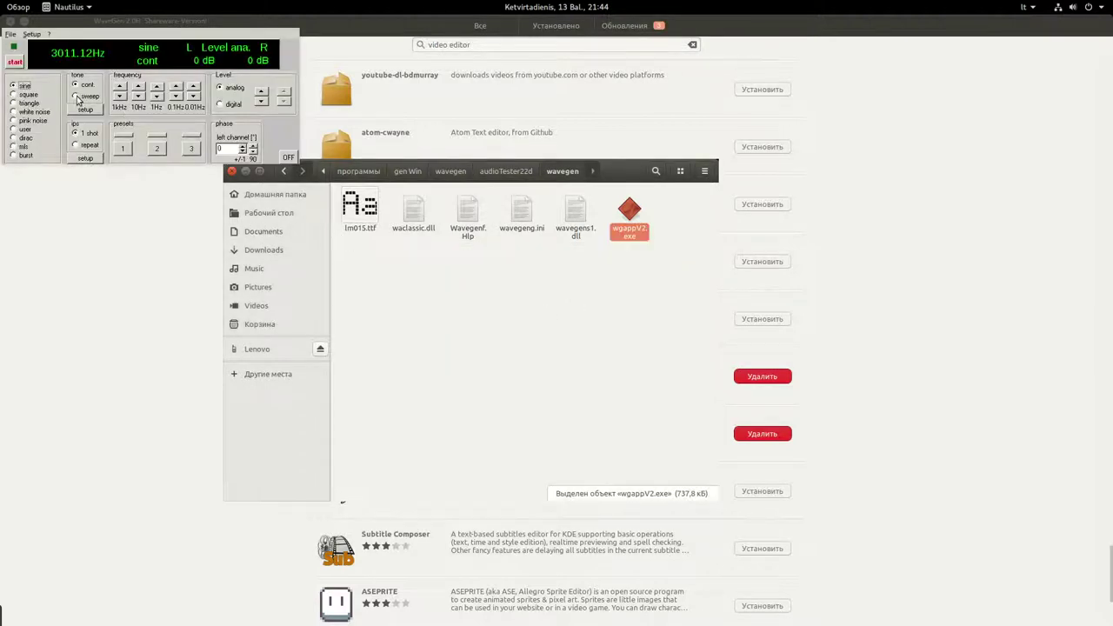
# - Test starting and stopping the sine tone, then raise its frequency in 1 kHz and 10 Hz increments to 8621.12 Hz
pyautogui.click(15, 62)
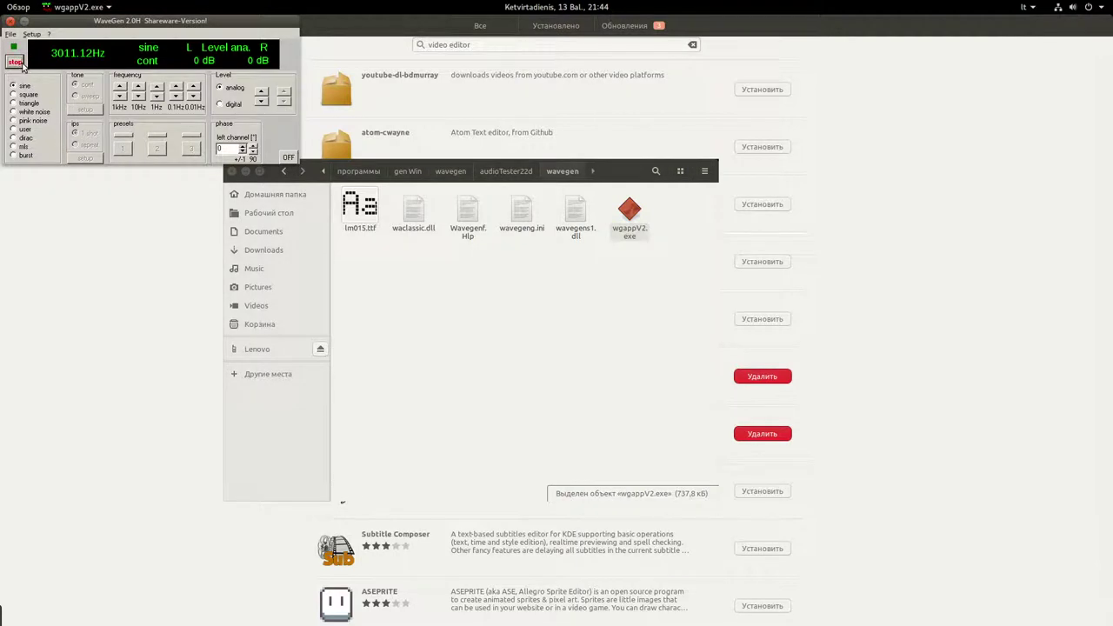
pyautogui.click(19, 65)
pyautogui.click(16, 63)
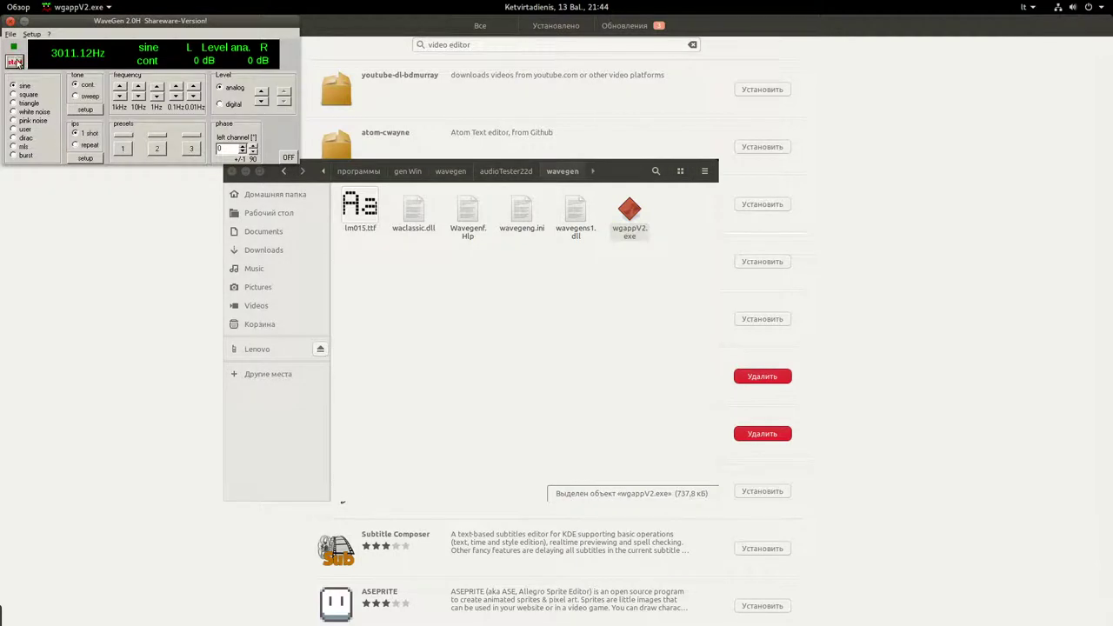
pyautogui.click(120, 86)
pyautogui.click(120, 87)
pyautogui.click(120, 87)
pyautogui.click(140, 87)
pyautogui.click(140, 87)
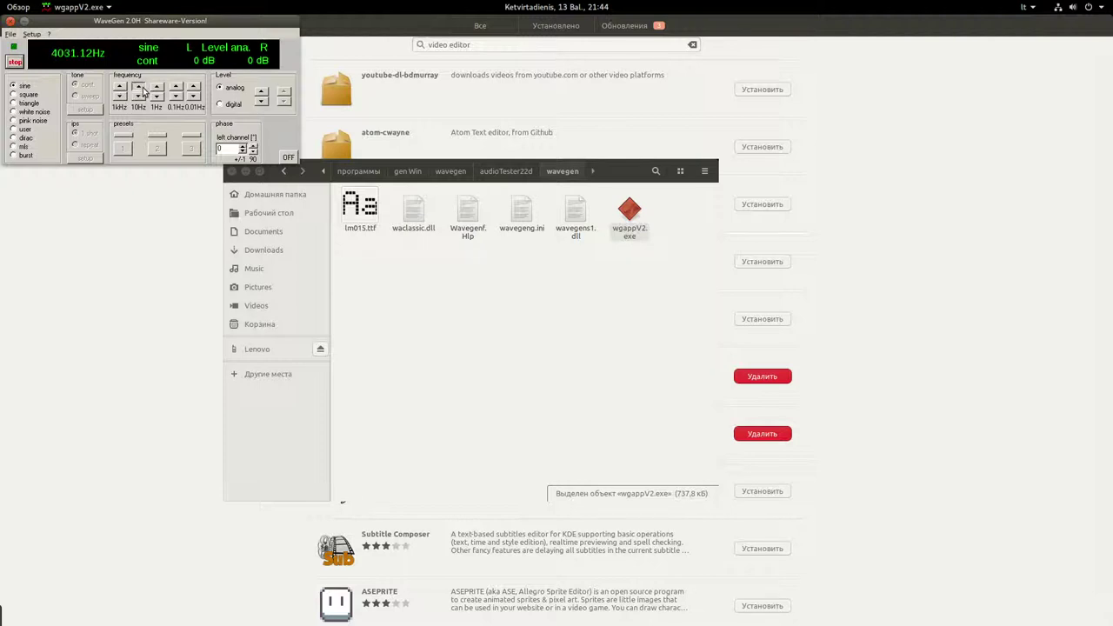
pyautogui.moveTo(143, 90); pyautogui.dragTo(140, 93)
# - Move WaveGen toward the middle of the desktop, vary the tone's frequency in 10 Hz increments, and close the generator
pyautogui.moveTo(136, 21); pyautogui.dragTo(564, 329)
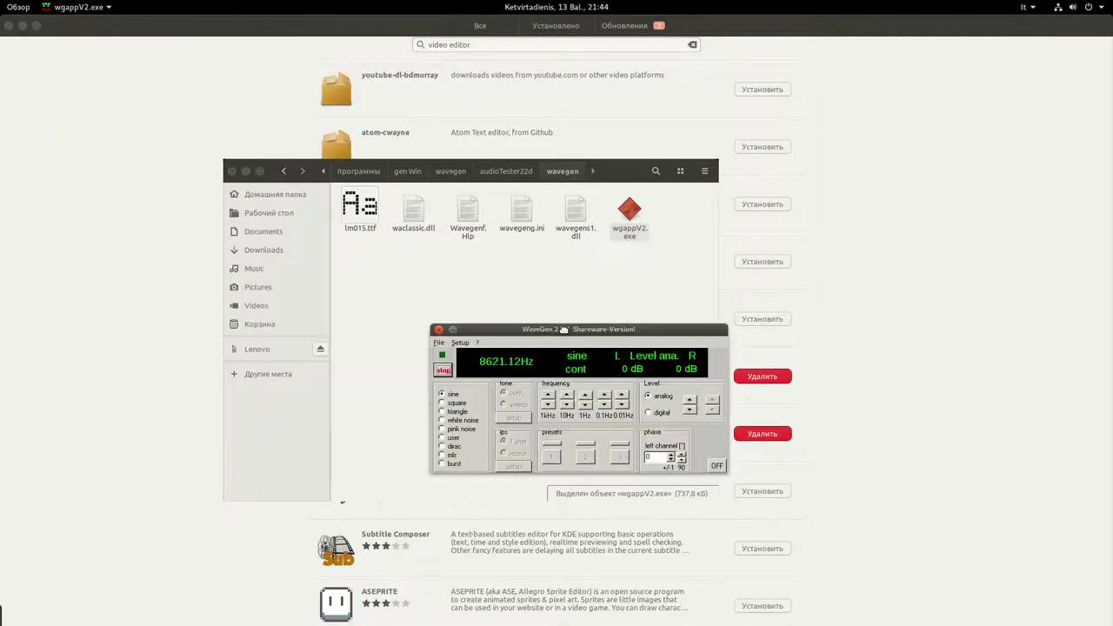
pyautogui.moveTo(568, 408); pyautogui.dragTo(567, 400)
pyautogui.click(567, 398)
pyautogui.click(567, 398)
pyautogui.click(567, 398)
pyautogui.click(567, 398)
pyautogui.click(567, 398)
pyautogui.click(567, 398)
pyautogui.click(567, 398)
pyautogui.click(567, 398)
pyautogui.click(567, 398)
pyautogui.click(567, 398)
pyautogui.click(567, 399)
pyautogui.click(567, 399)
pyautogui.click(567, 399)
pyautogui.click(567, 398)
pyautogui.click(567, 399)
pyautogui.click(568, 399)
pyautogui.moveTo(567, 399); pyautogui.dragTo(567, 398)
pyautogui.click(438, 331)
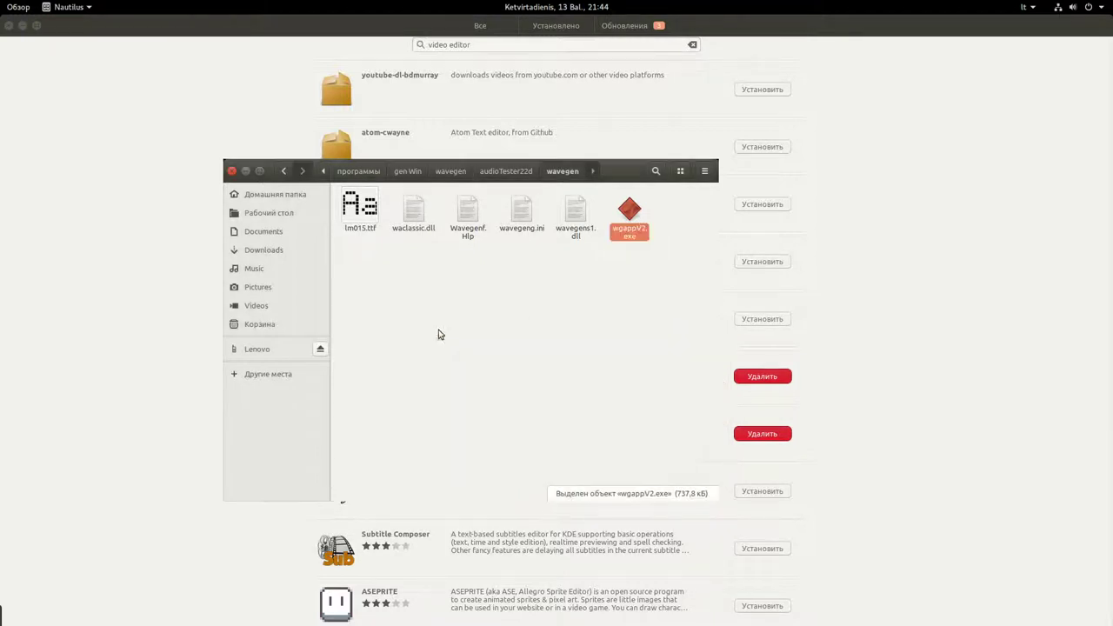
# - Go back from the wavegen program folder up to the gen Win folder
pyautogui.click(283, 171)
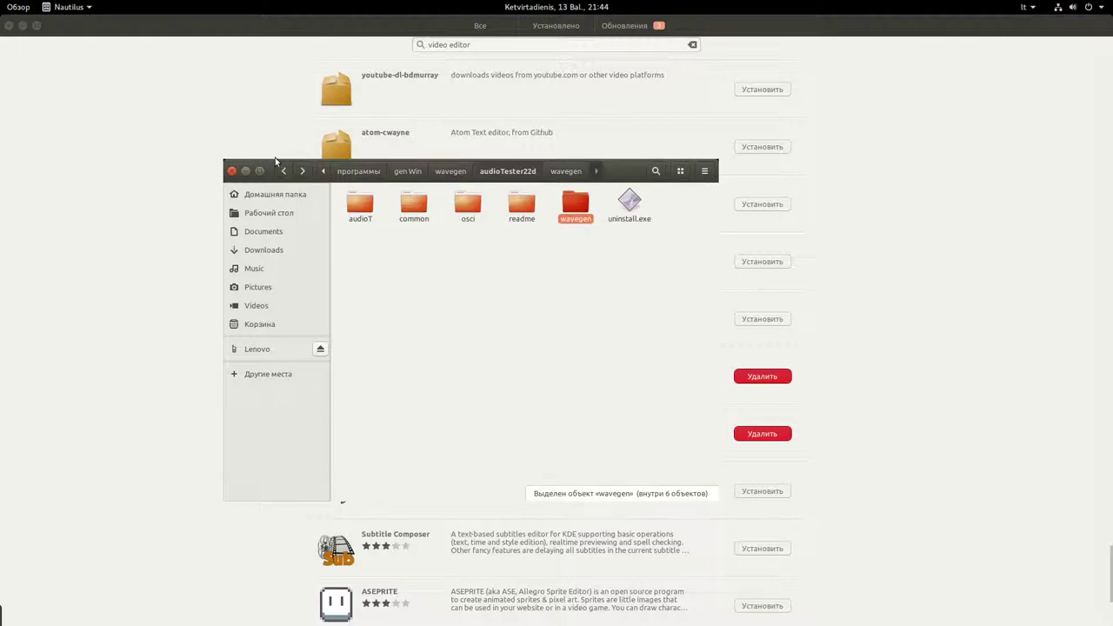
pyautogui.click(284, 172)
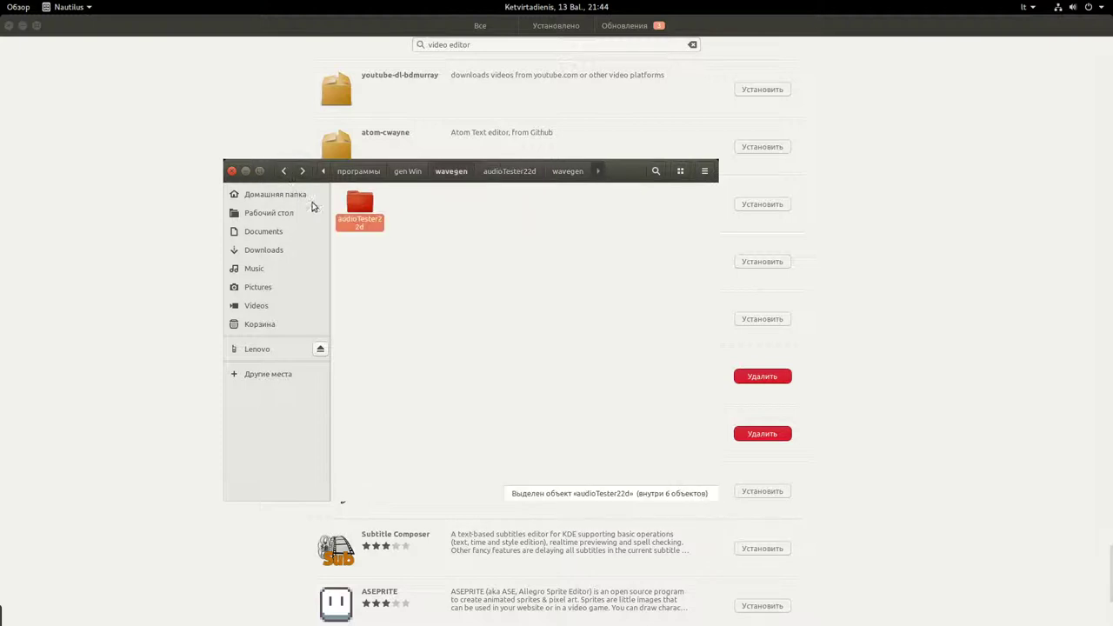
pyautogui.click(285, 172)
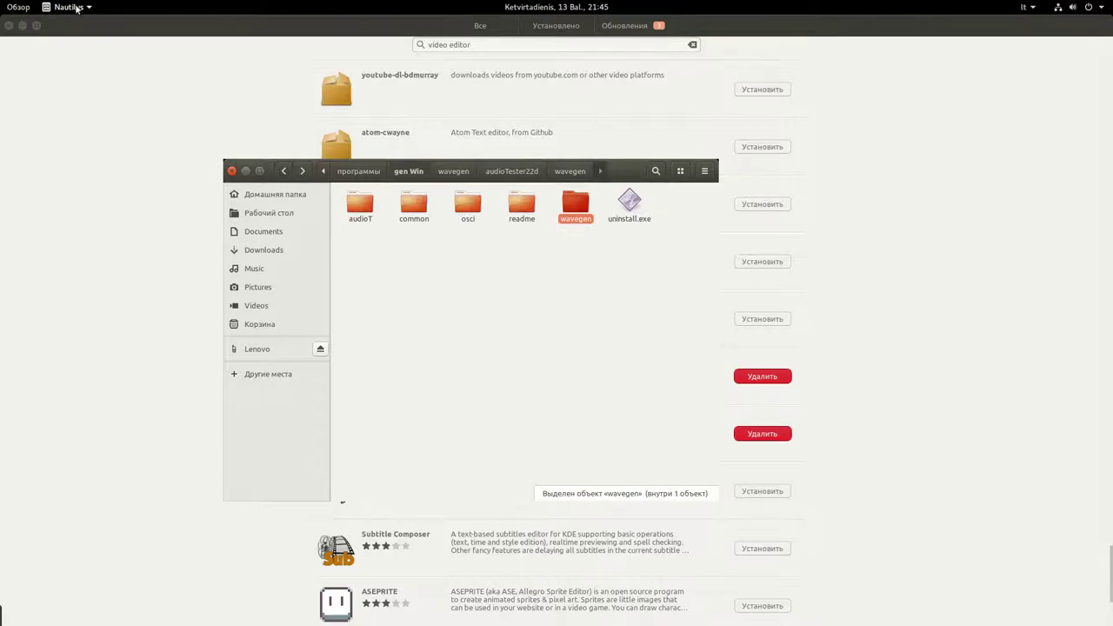
# - Look over the installed applications grid, the keyboard layout choices and the system menu, then return to the file manager
pyautogui.click(4, 7)
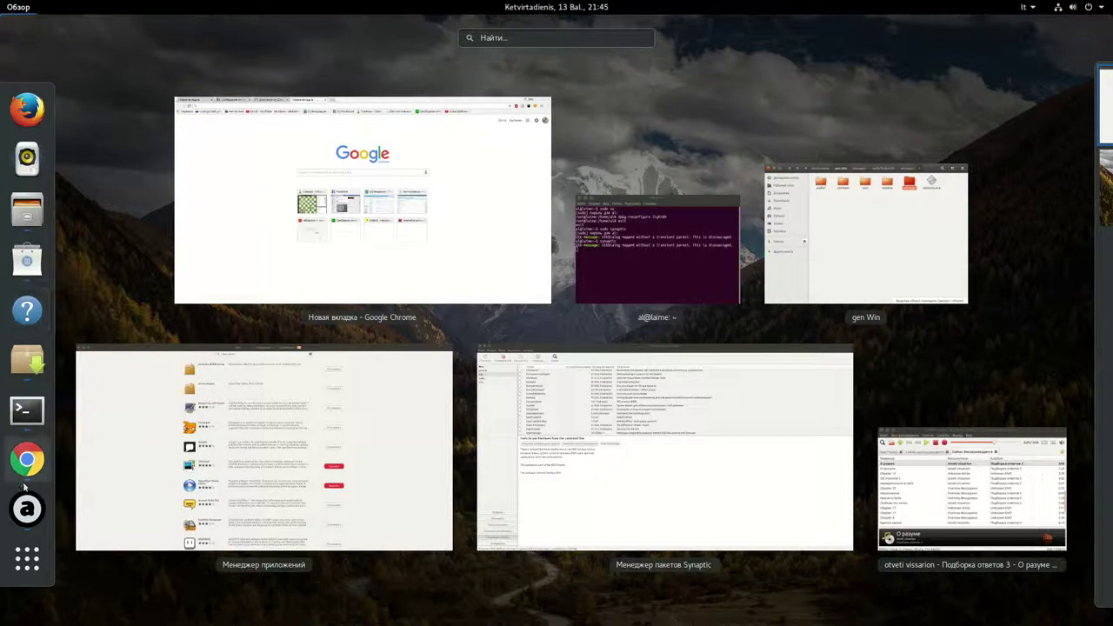
pyautogui.click(27, 561)
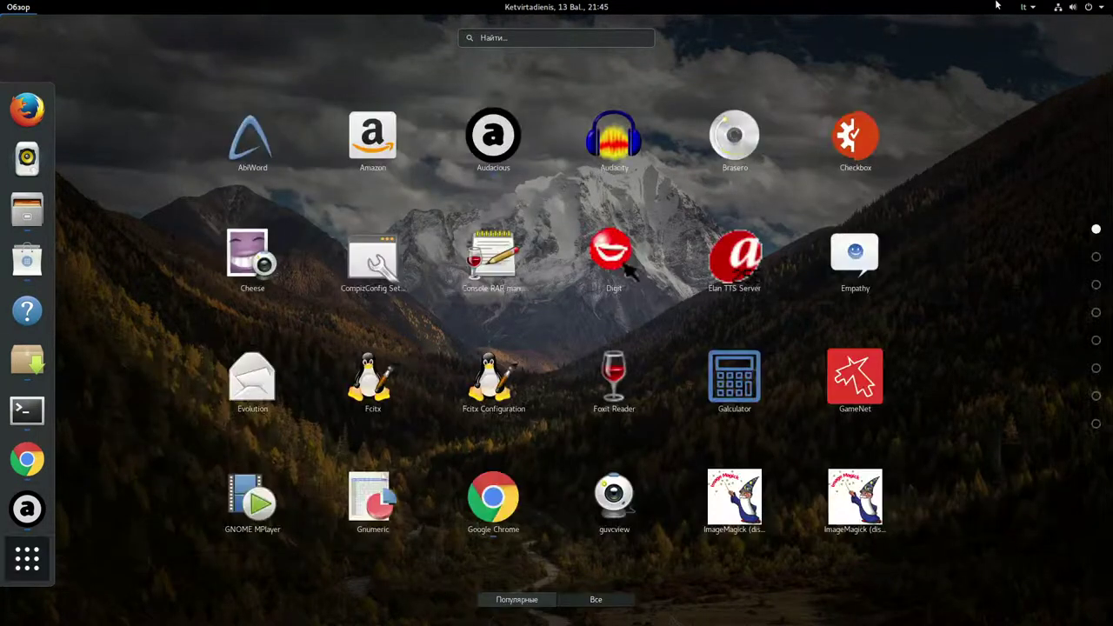
pyautogui.click(1025, 8)
pyautogui.click(1027, 8)
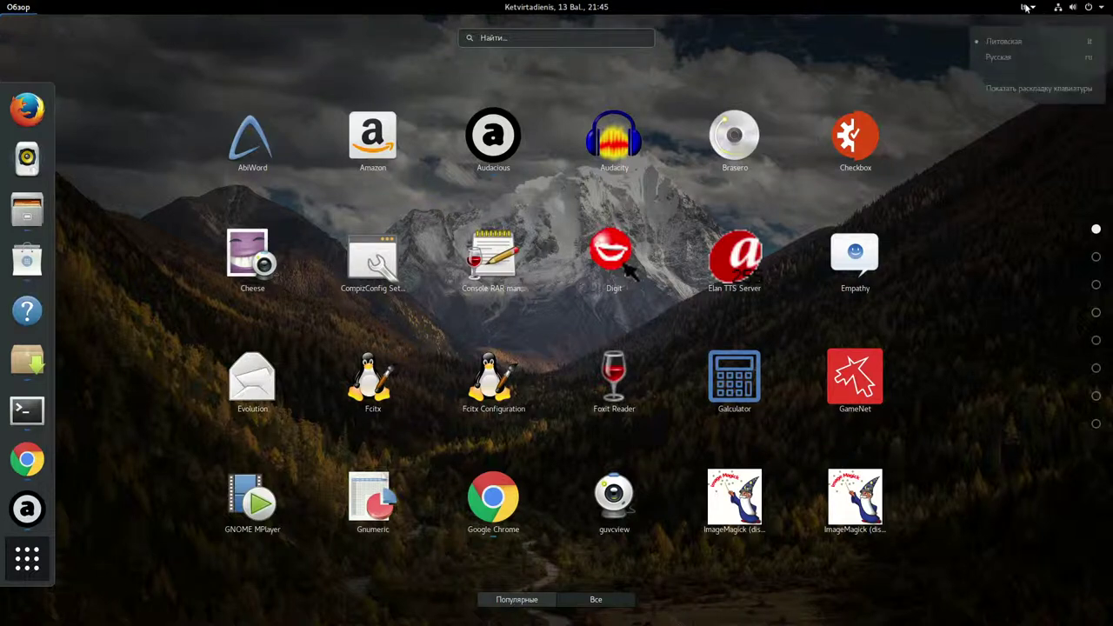
pyautogui.click(1109, 8)
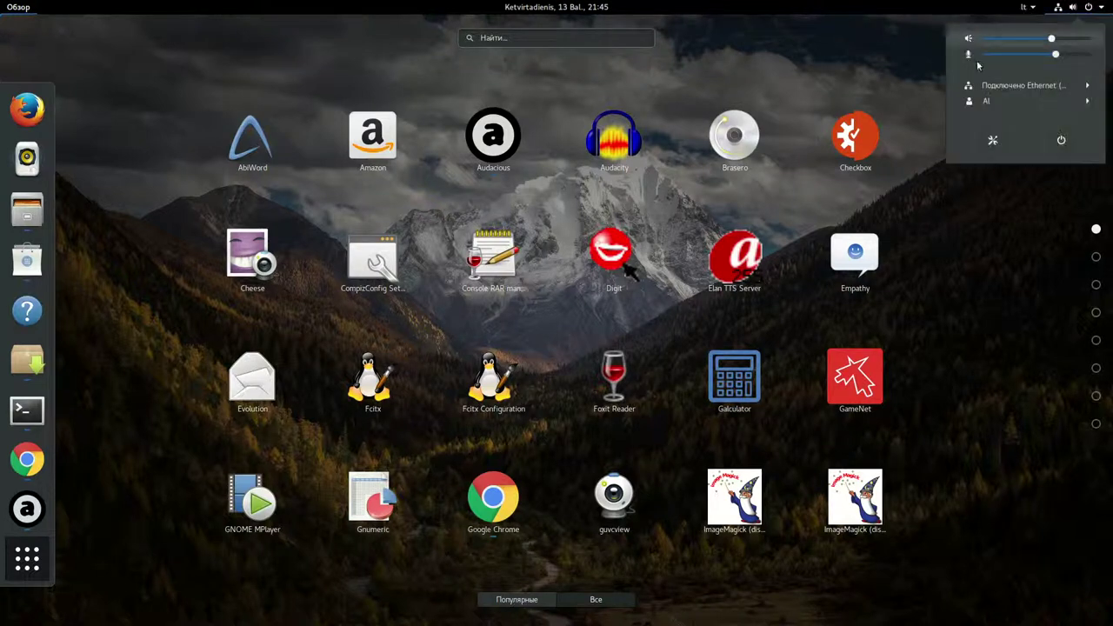
pyautogui.click(69, 5)
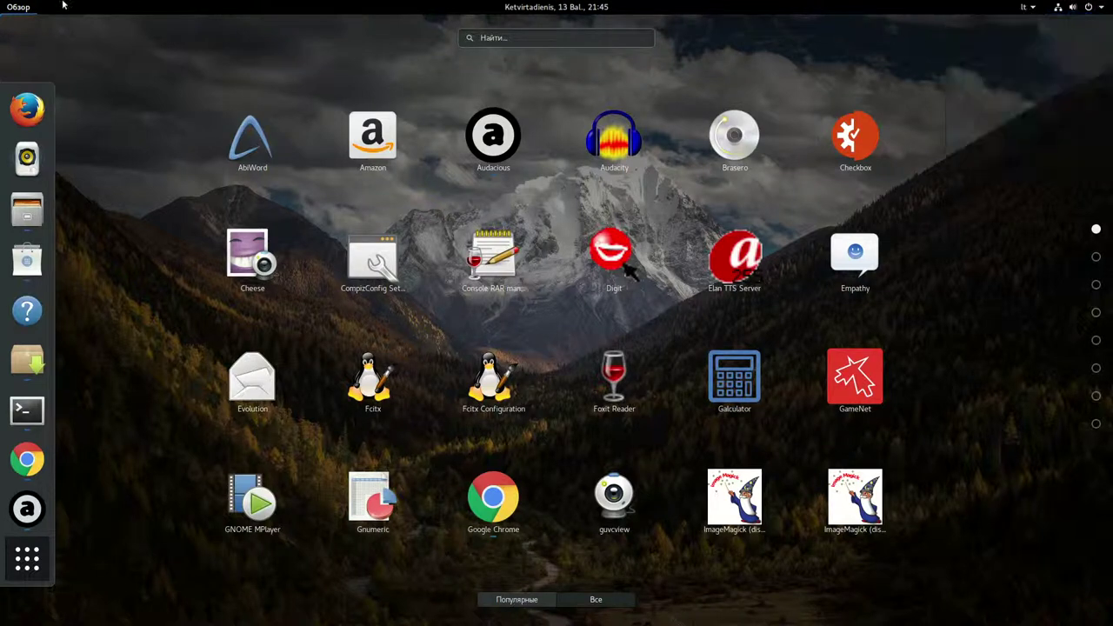
pyautogui.click(3, 6)
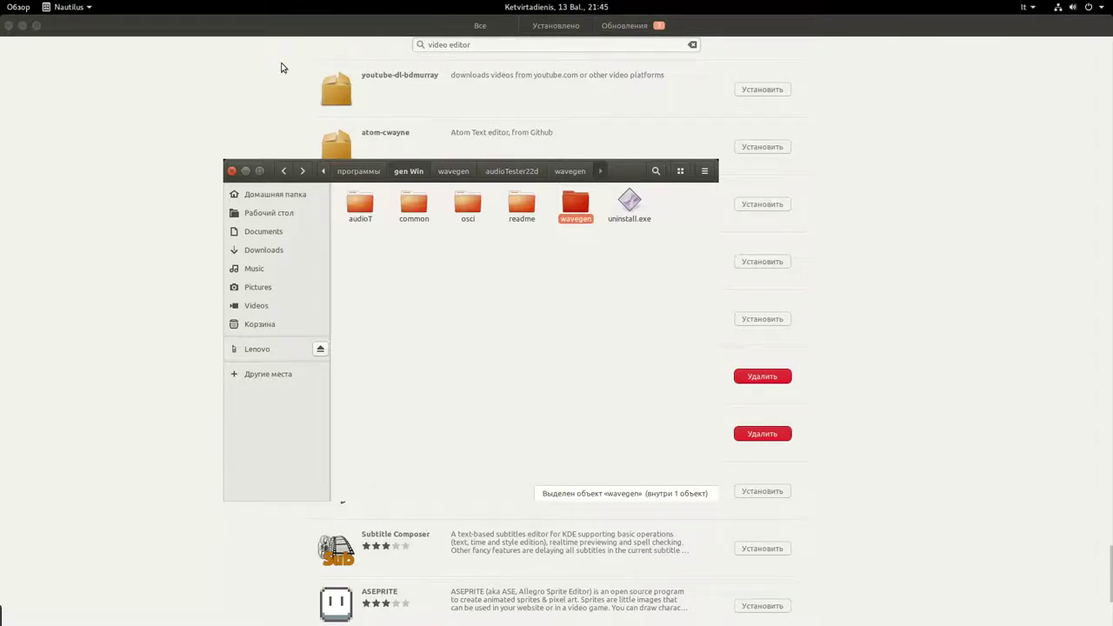
# - Examine the system and keyboard layout menus from the open-windows overview and return to the Nautilus window
pyautogui.click(6, 6)
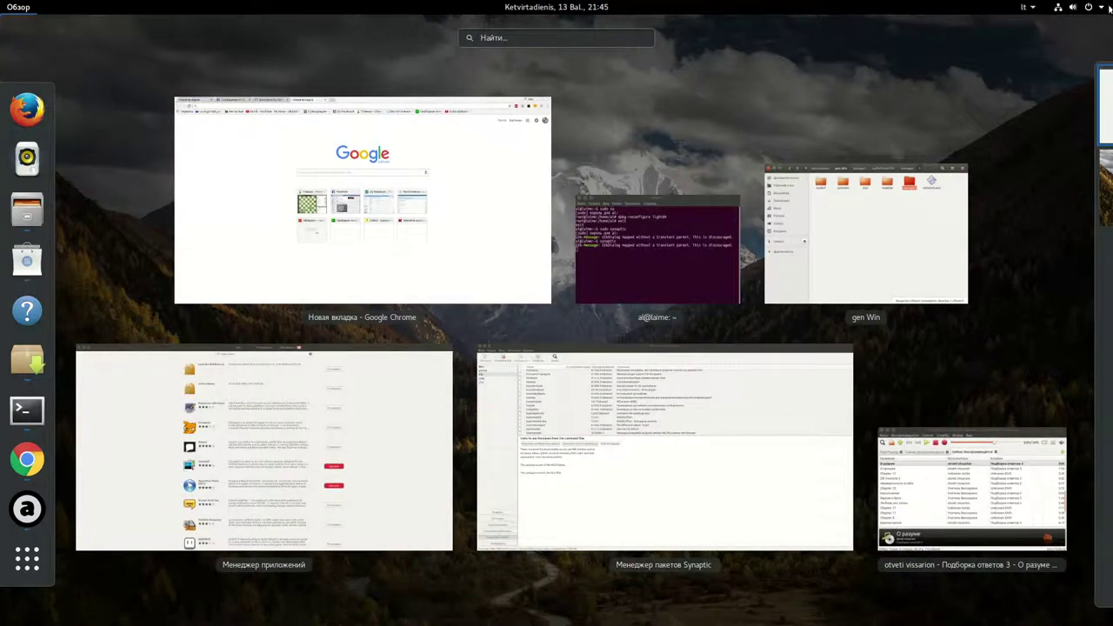
pyautogui.click(1103, 9)
pyautogui.click(1109, 8)
pyautogui.moveTo(1053, 70)
pyautogui.click(1030, 7)
pyautogui.click(1032, 8)
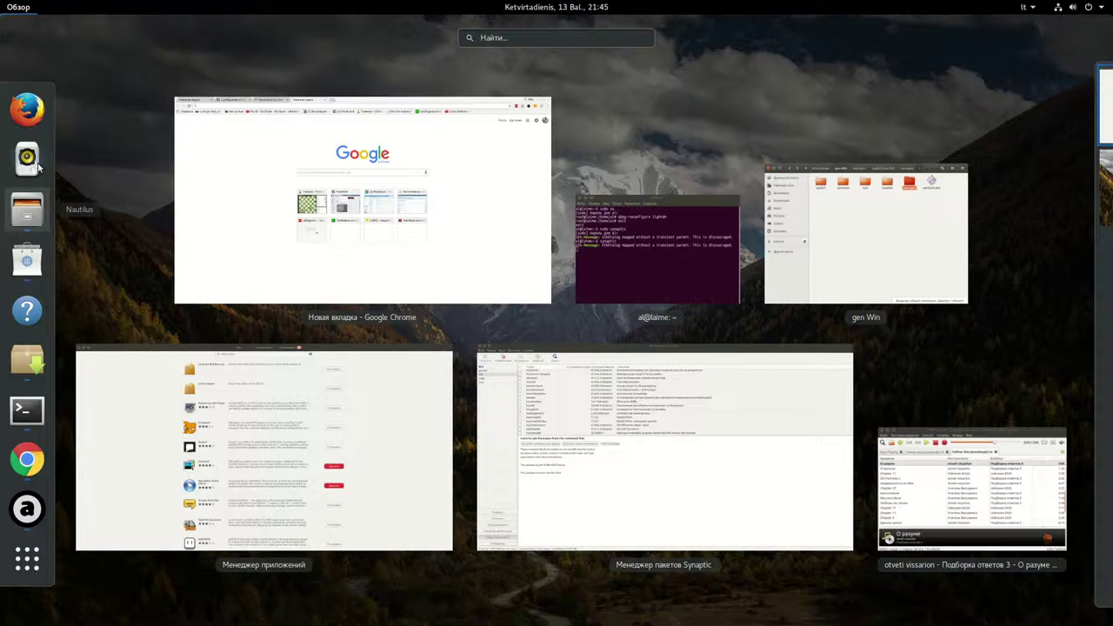
pyautogui.click(27, 210)
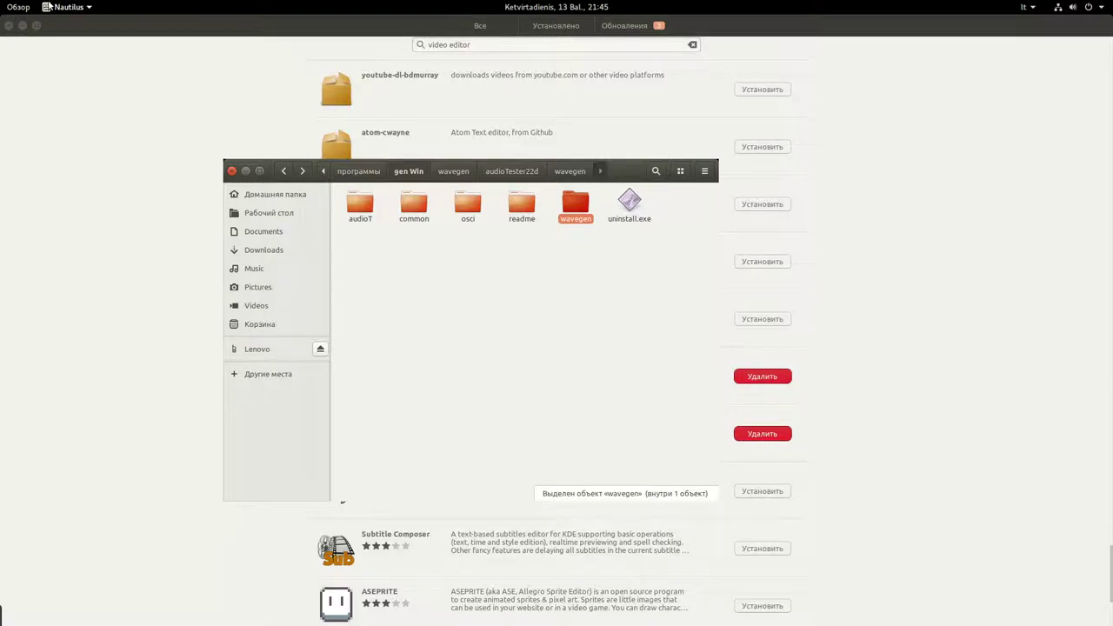
# - Show the applications grid once more, return to the file manager and check the keyboard layout menu
pyautogui.click(17, 7)
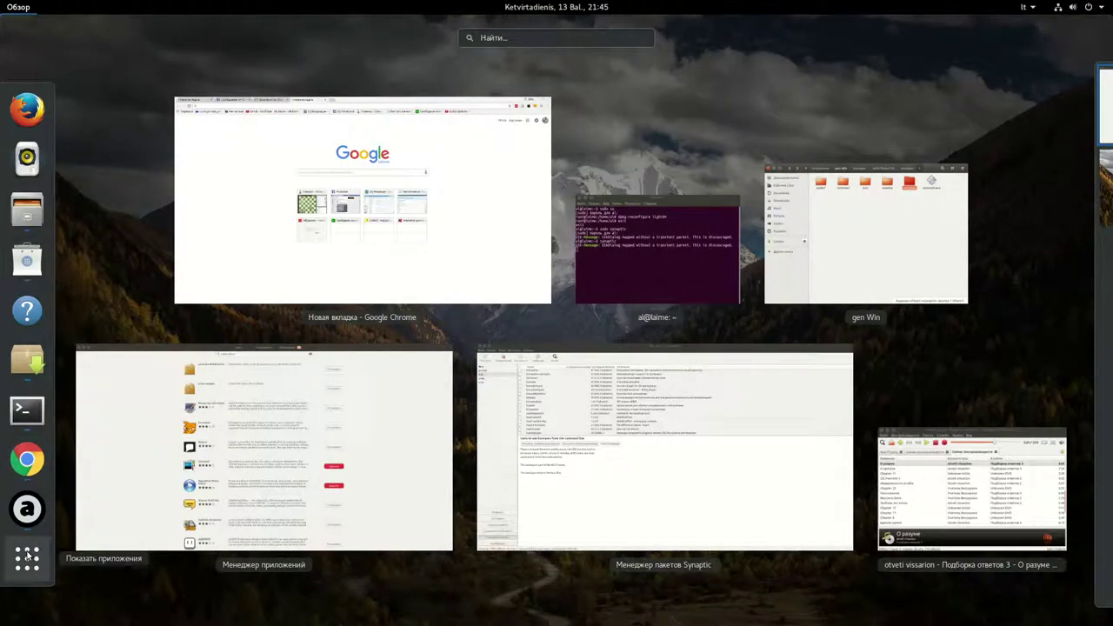
pyautogui.click(27, 556)
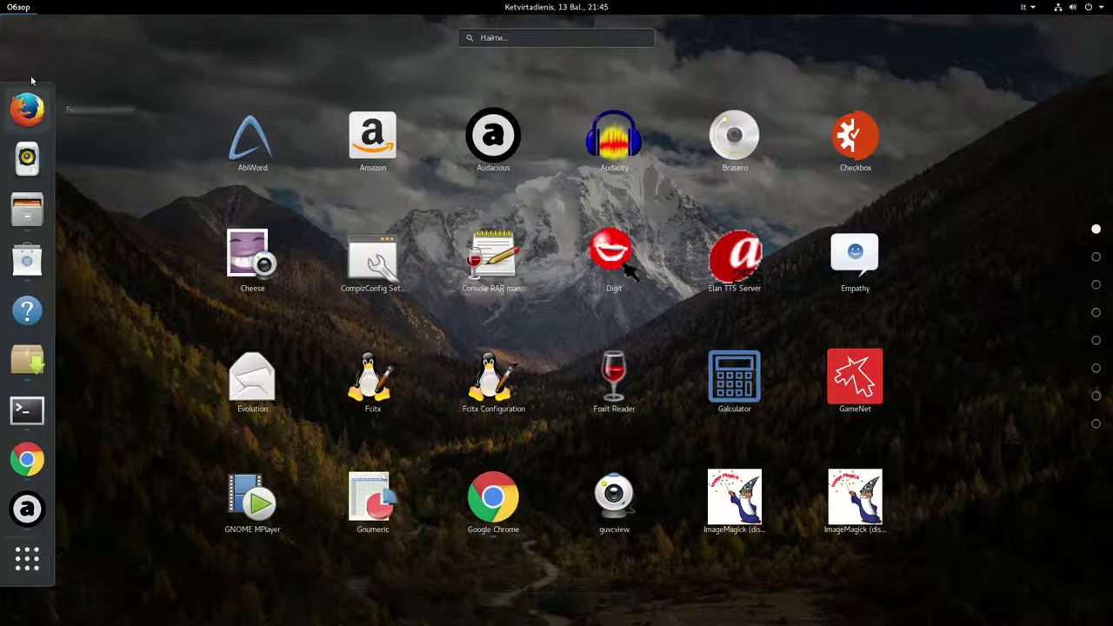
pyautogui.click(18, 7)
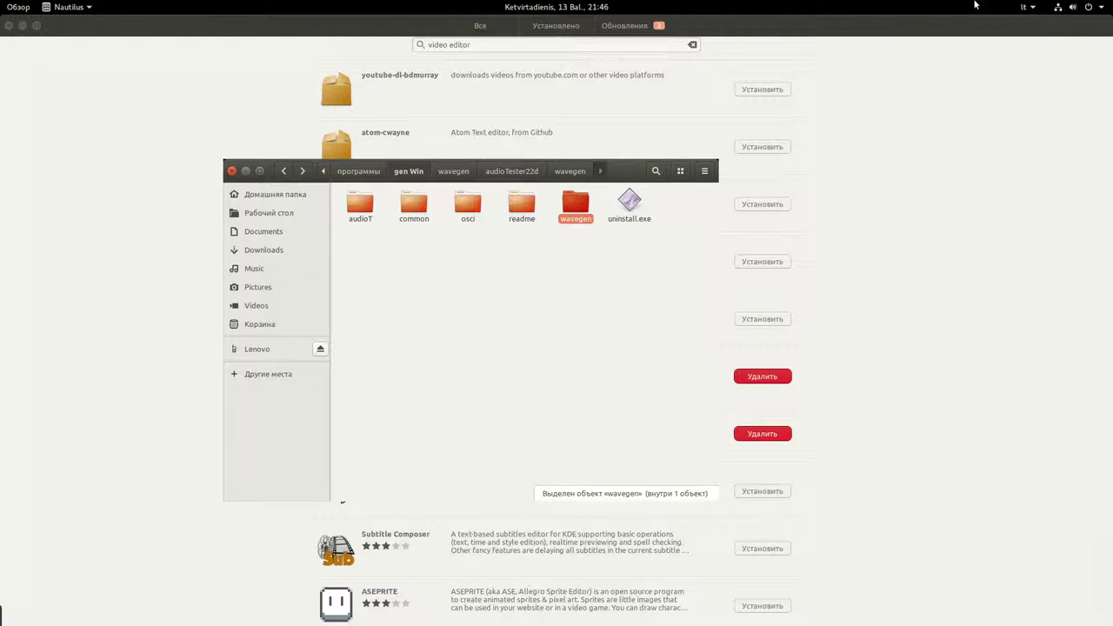
pyautogui.click(1026, 6)
pyautogui.click(1032, 7)
# - View the contents of the Videos folder and the trash (Корзина)
pyautogui.click(261, 327)
pyautogui.click(260, 309)
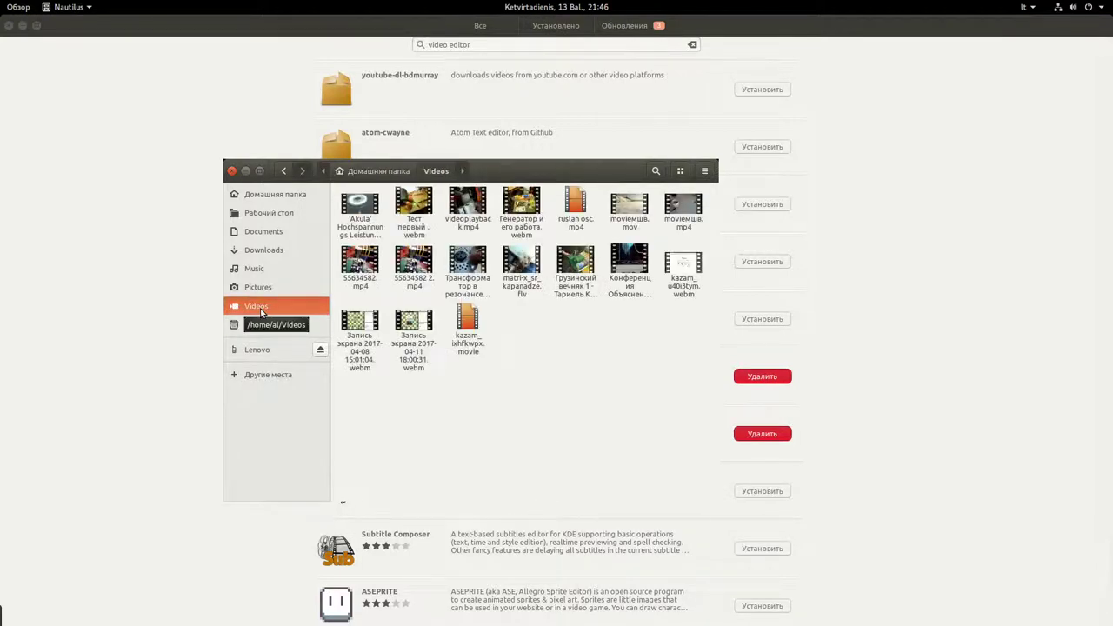
pyautogui.click(257, 324)
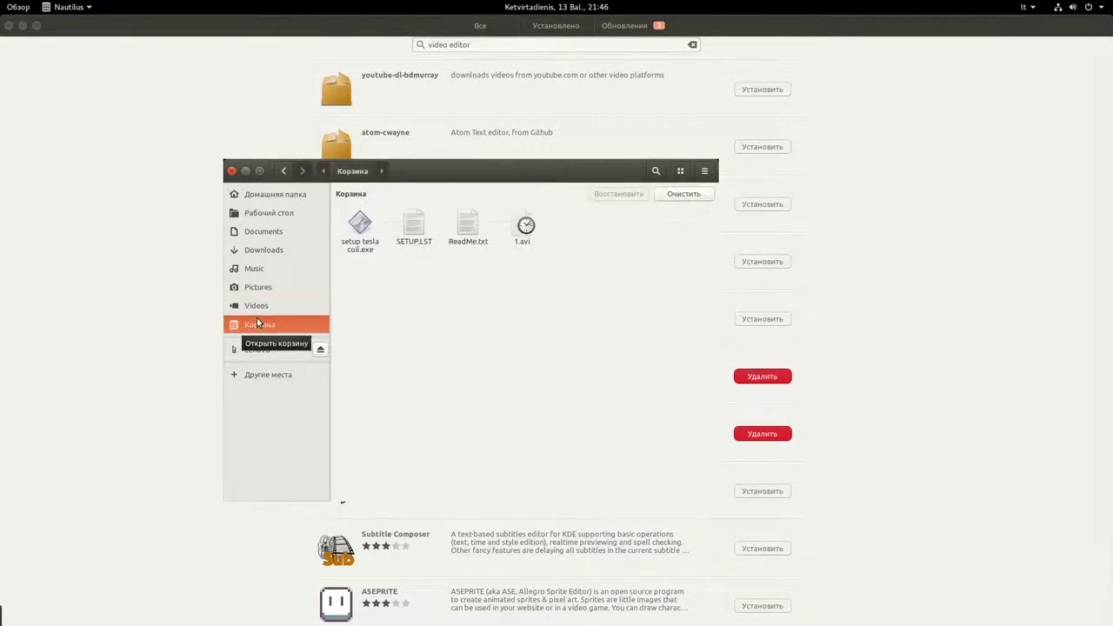
# - Open the Videos folder from the home folder and select kazam_ixhfkwpx.movie
pyautogui.click(277, 196)
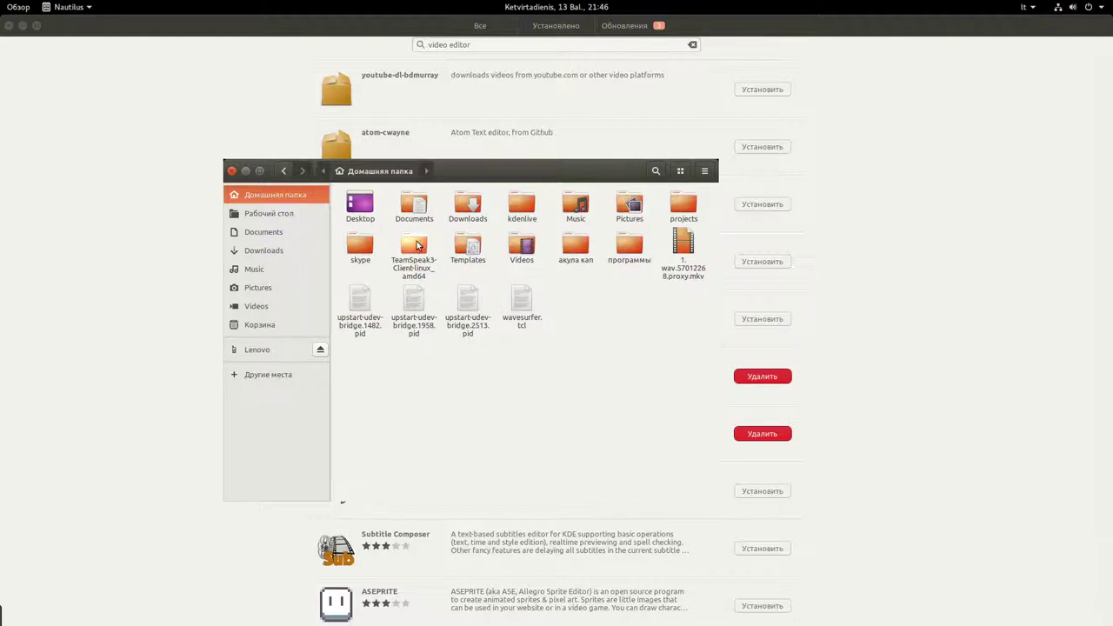
pyautogui.doubleClick(522, 249)
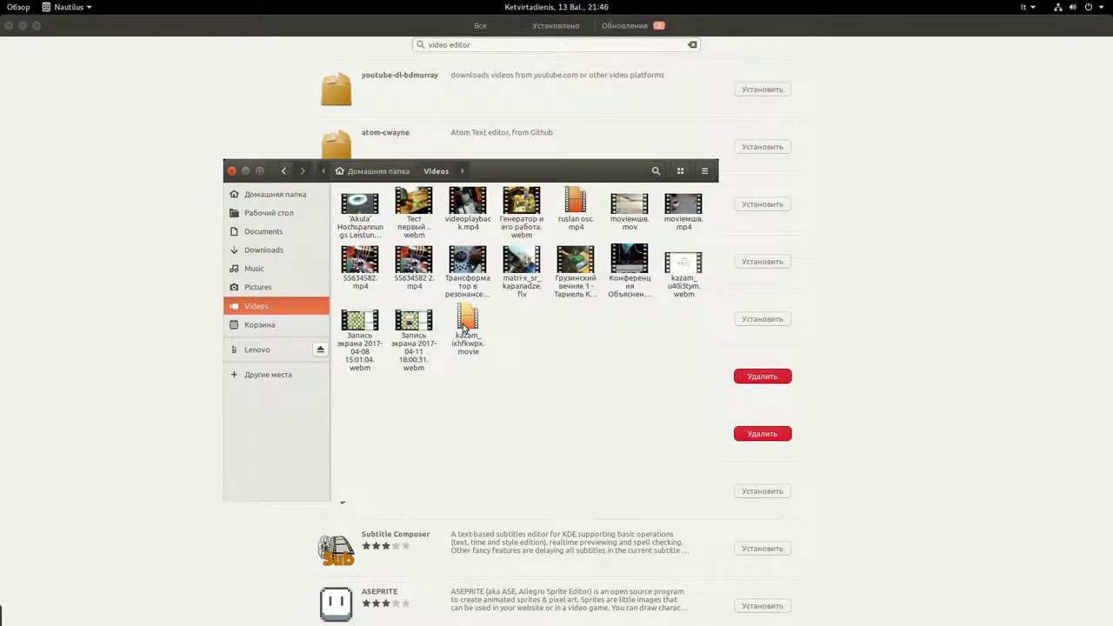
pyautogui.click(469, 331)
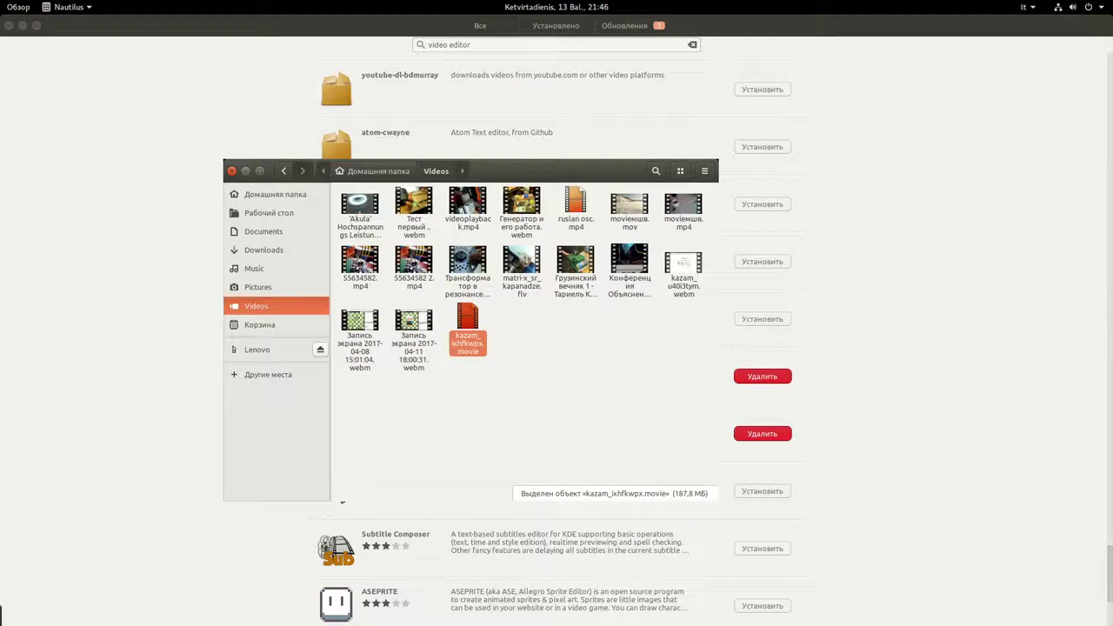
# - Switch to Google Chrome and search Google for "gnome try"
pyautogui.moveTo(1110, 569)
pyautogui.mouseDown()
pyautogui.moveTo(1110, 323)
pyautogui.moveTo(1111, 570)
pyautogui.mouseUp()
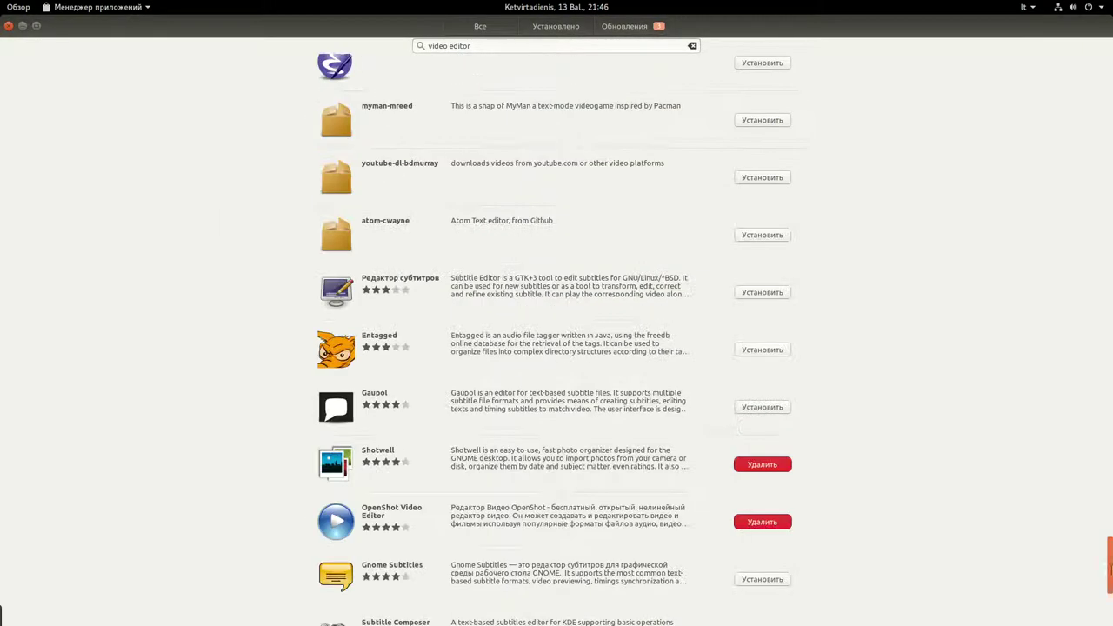
pyautogui.click(17, 7)
pyautogui.click(18, 7)
pyautogui.click(17, 6)
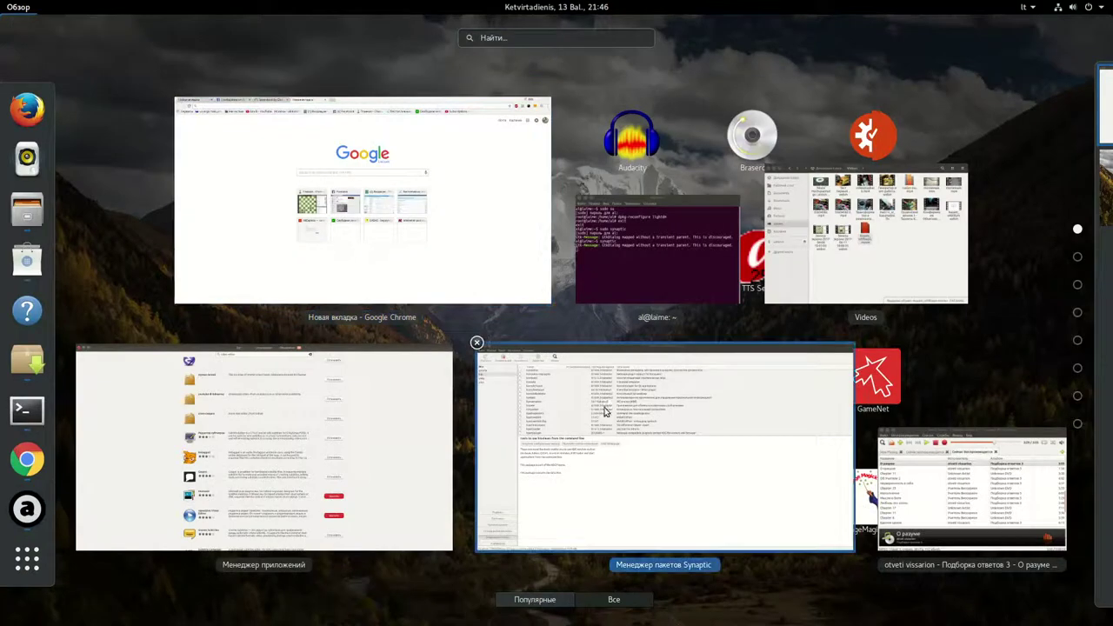
pyautogui.click(433, 270)
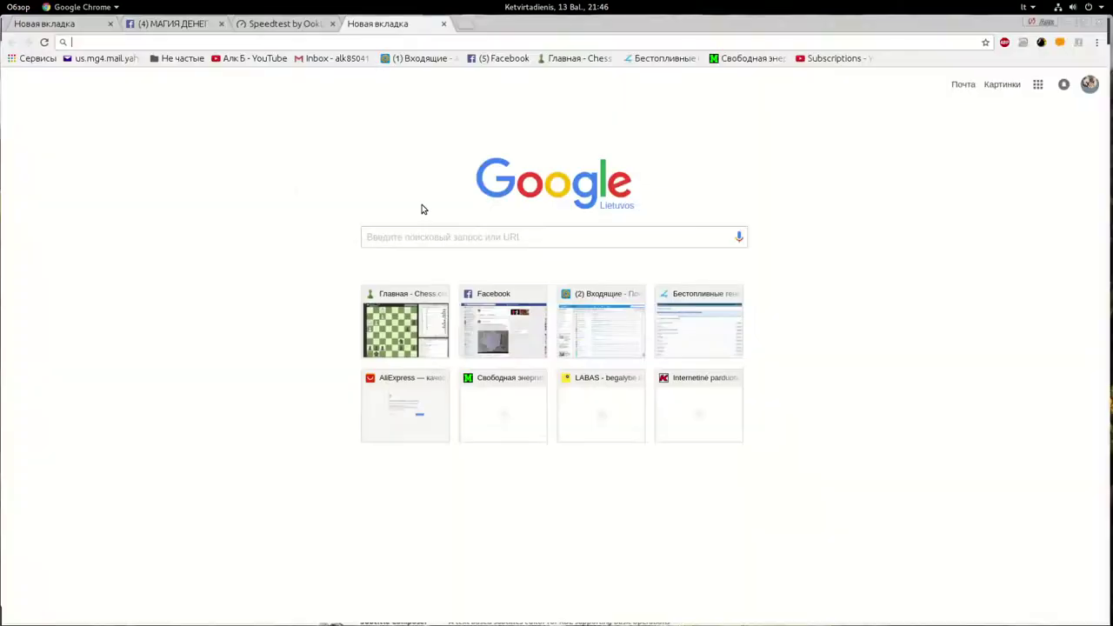
pyautogui.click(455, 40)
pyautogui.write('gnom')
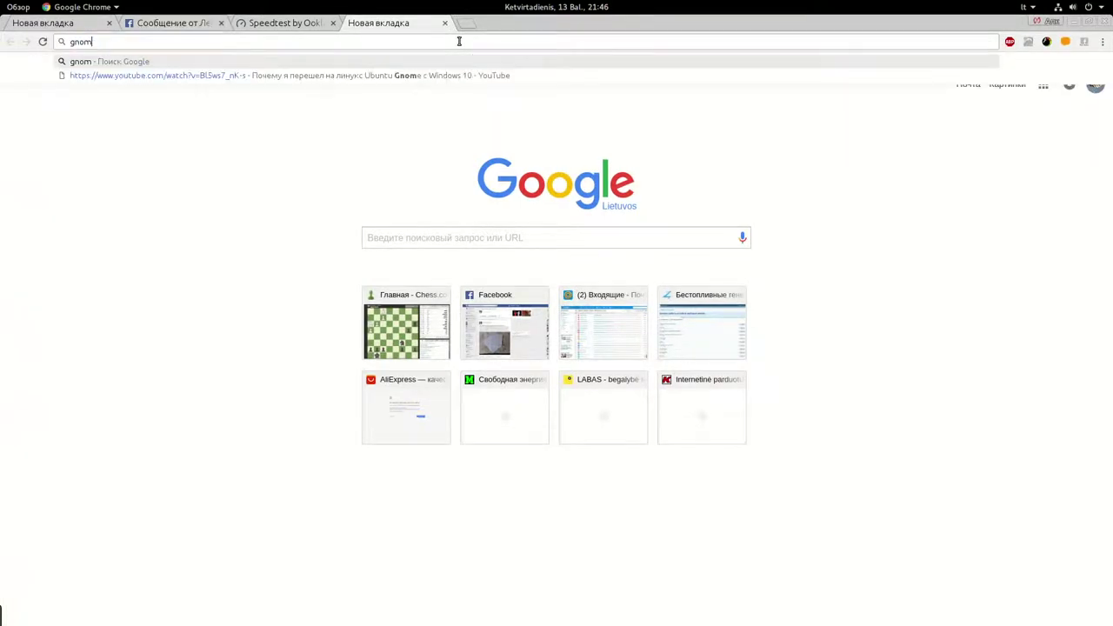
pyautogui.write('e try')
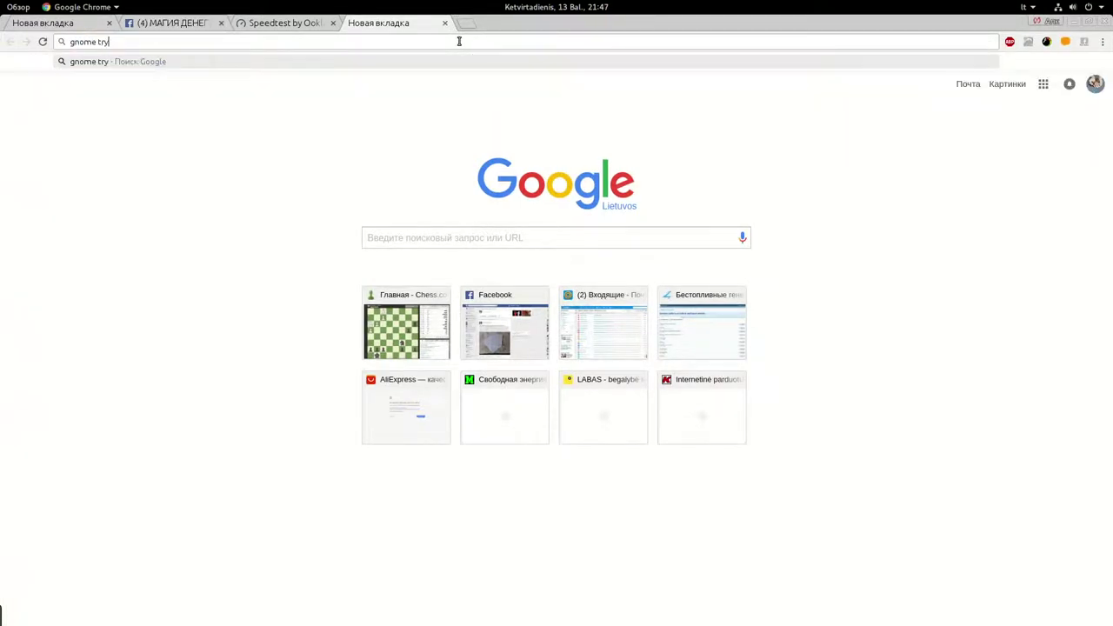
pyautogui.press('Return')
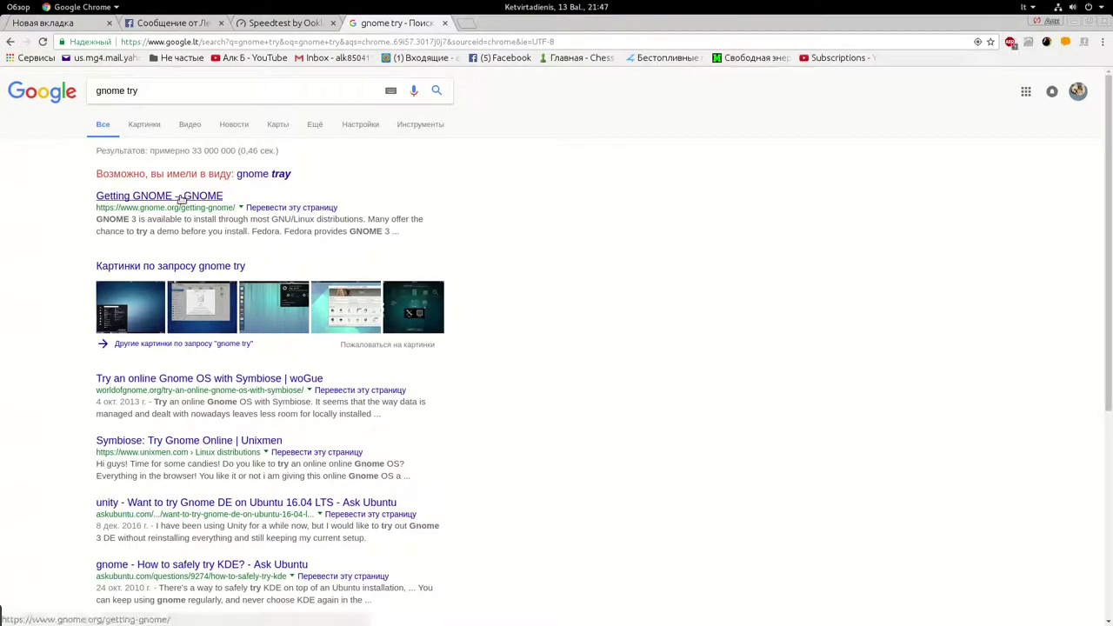
# - Change the Google query to "gnome systry" and accept the suggested correction "gnome systray"
pyautogui.click(129, 93)
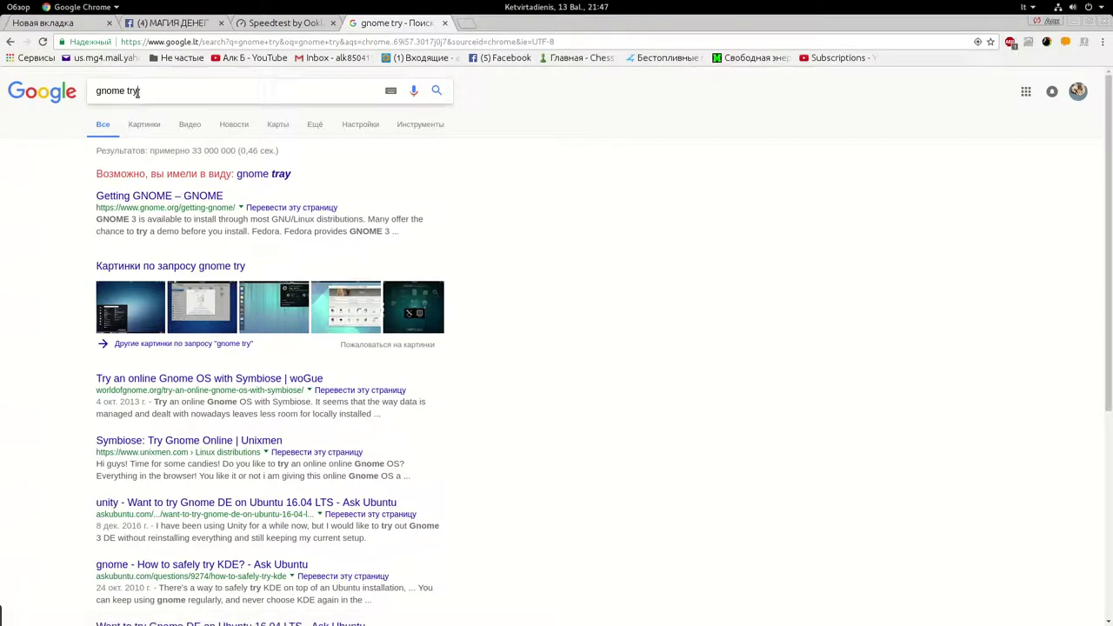
pyautogui.write('sys')
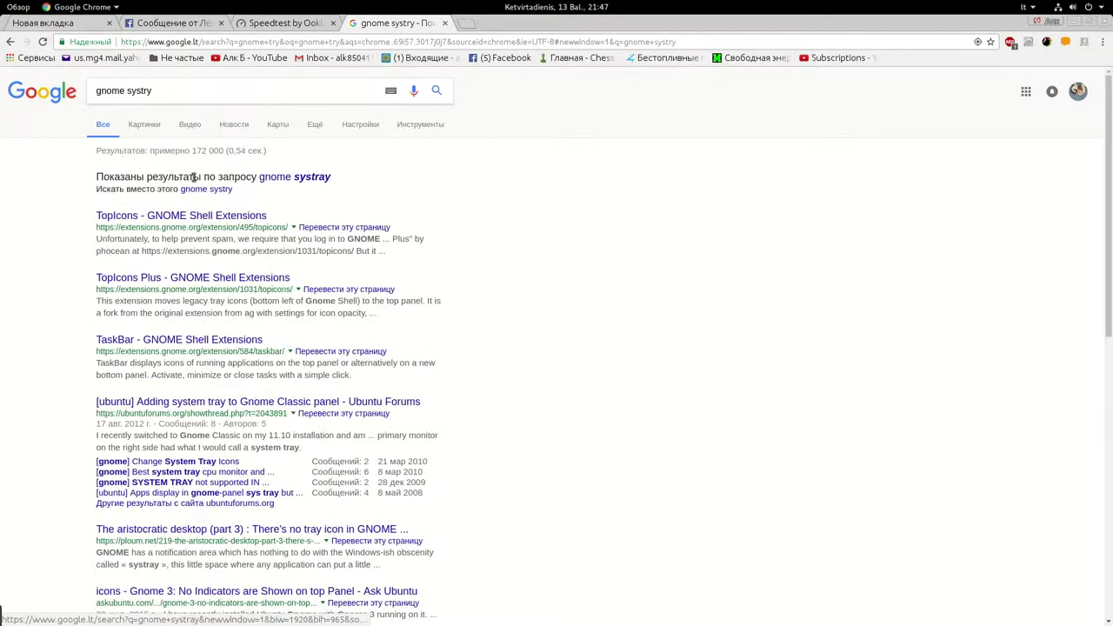
pyautogui.click(314, 178)
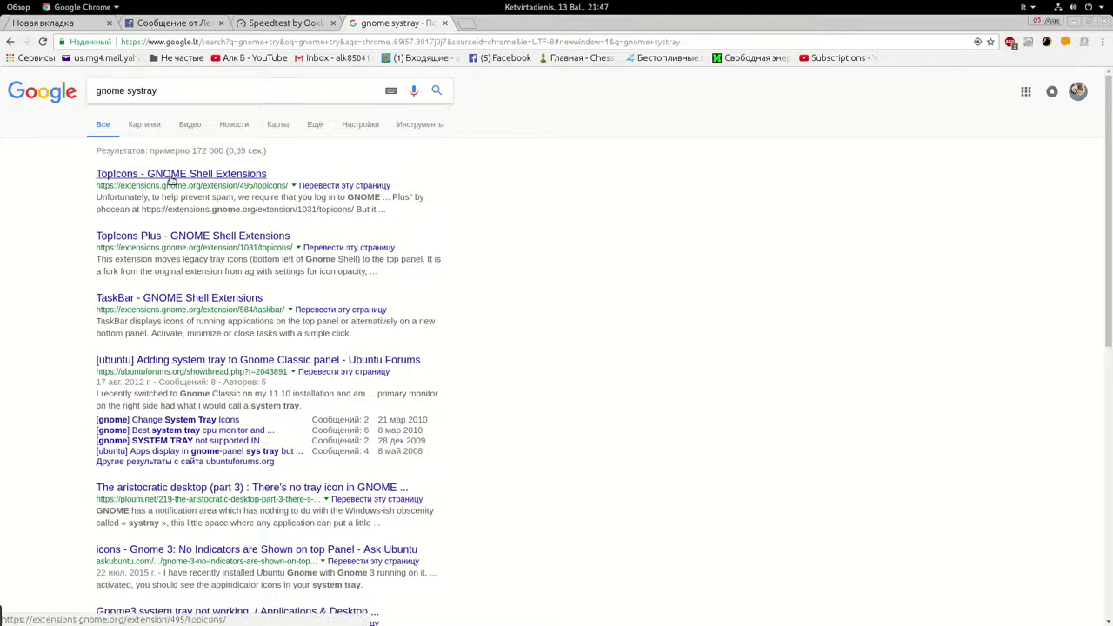
# - Open the TopIcons GNOME Shell Extensions page, skim its reviews, enlarge the tray icon screenshot and return to the open-windows overview
pyautogui.click(171, 179)
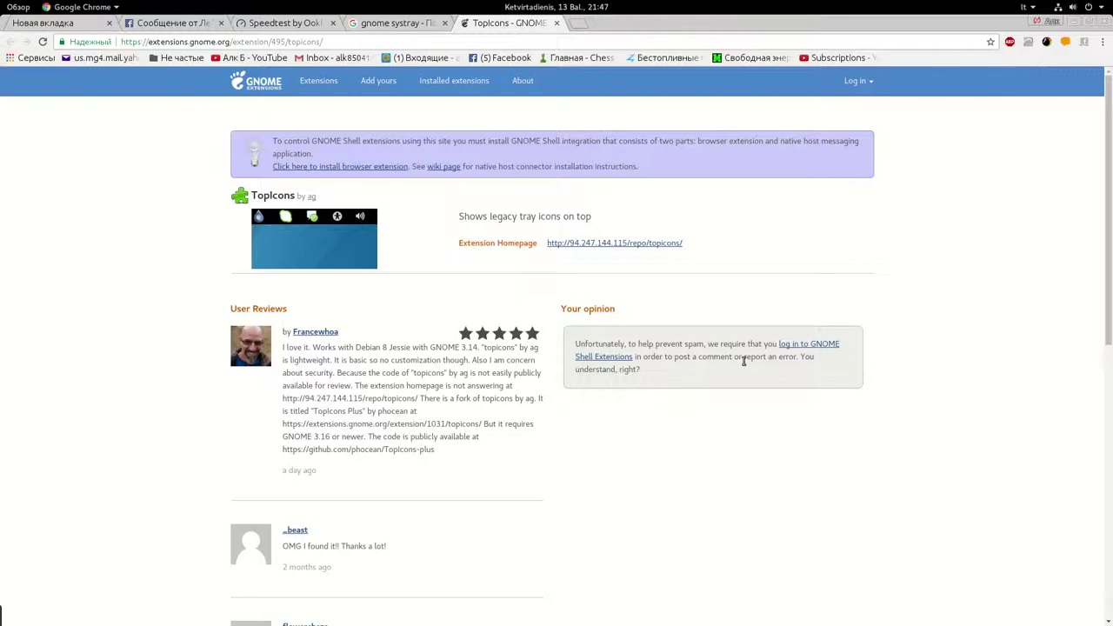
pyautogui.scroll(-2, 611, 369)
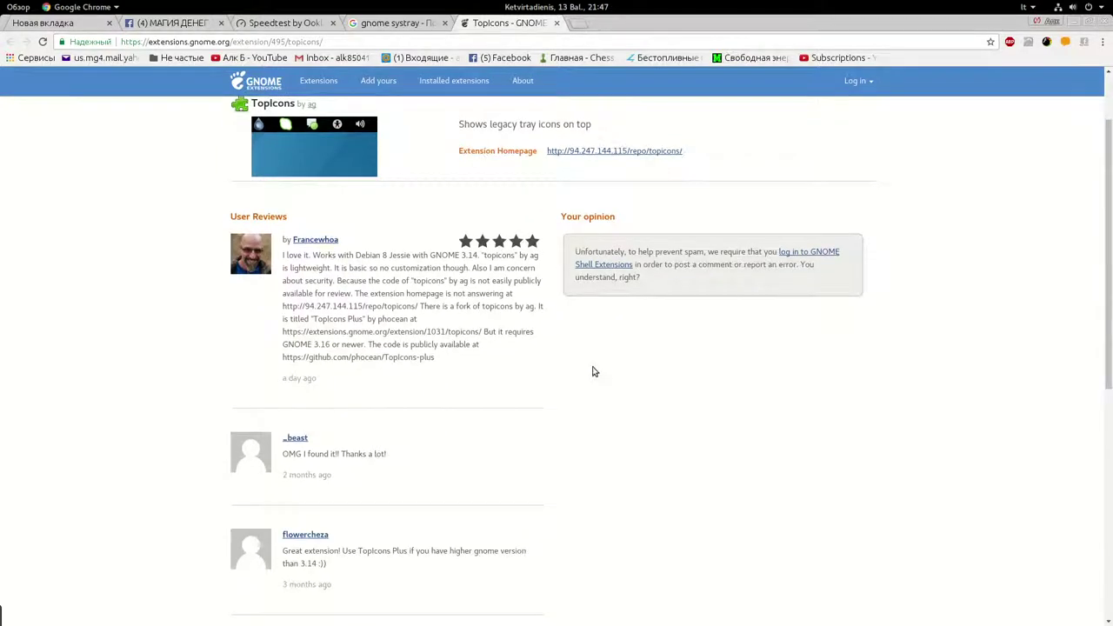
pyautogui.scroll(-1, 494, 372)
pyautogui.scroll(3, 491, 372)
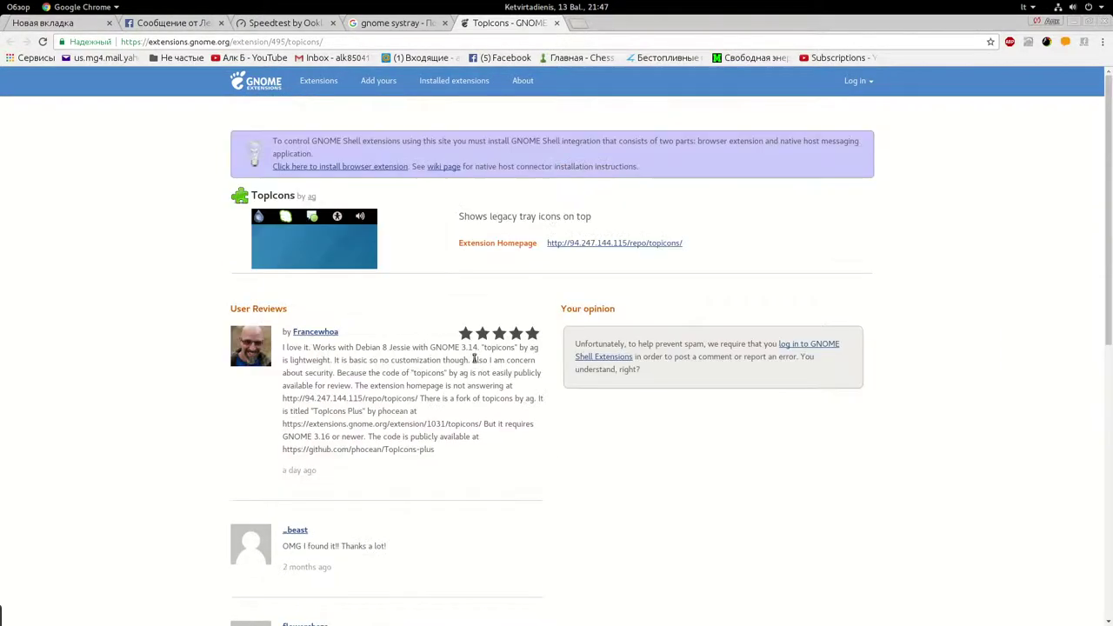
pyautogui.click(317, 230)
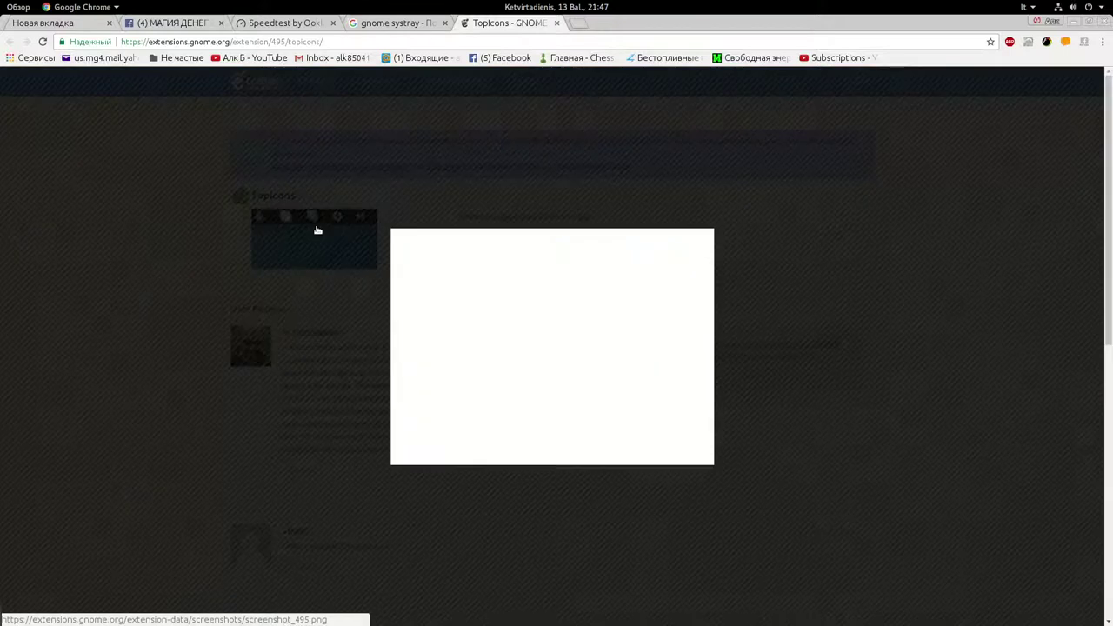
pyautogui.click(608, 379)
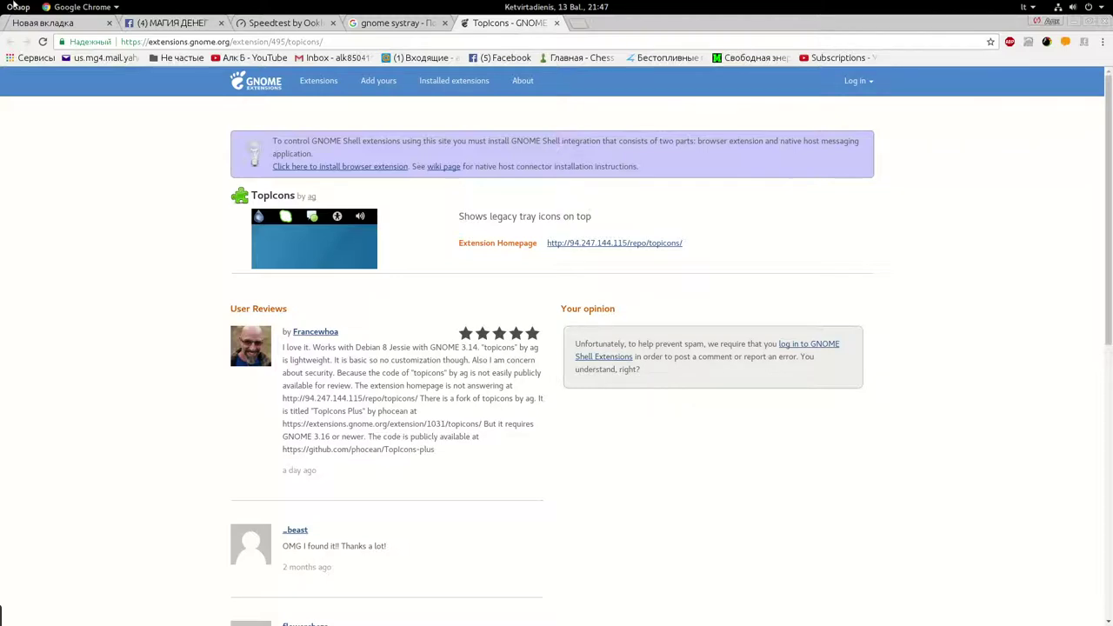
pyautogui.moveTo(12, 7)
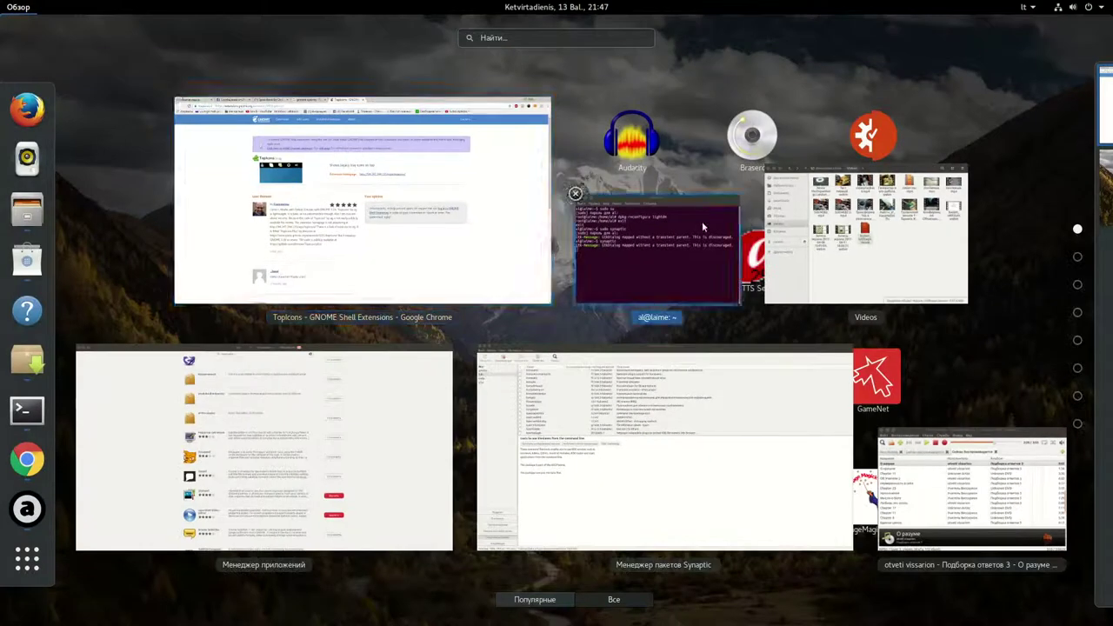
# - Check the terminal window, then close the Synaptic package manager and discard its marked changes
pyautogui.click(661, 247)
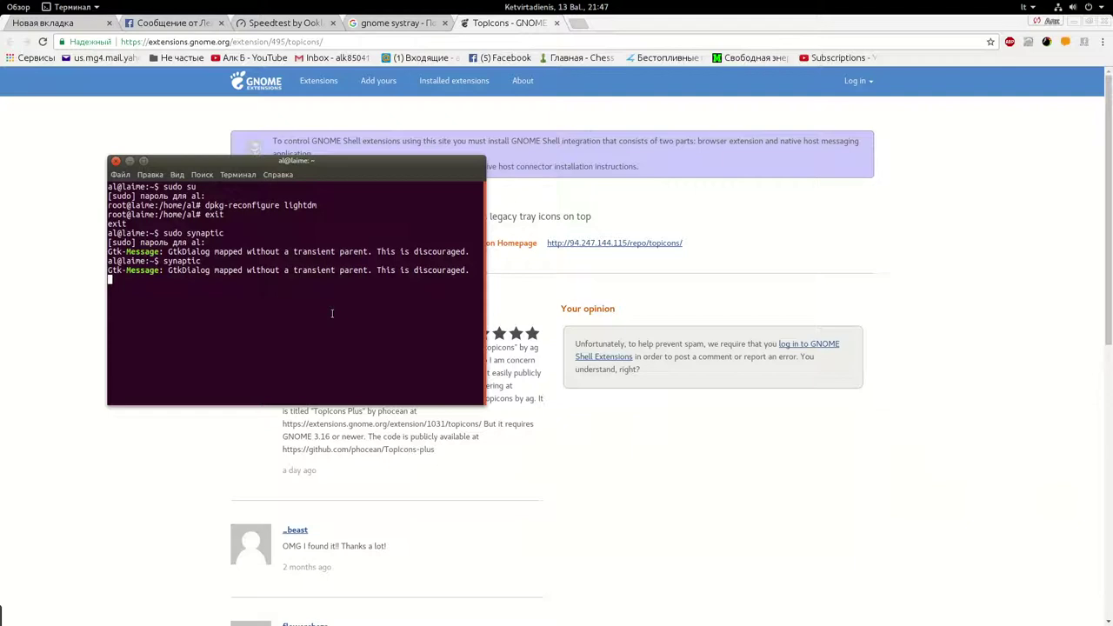
pyautogui.press('Return')
pyautogui.press('Return')
pyautogui.press('Return')
pyautogui.click(18, 7)
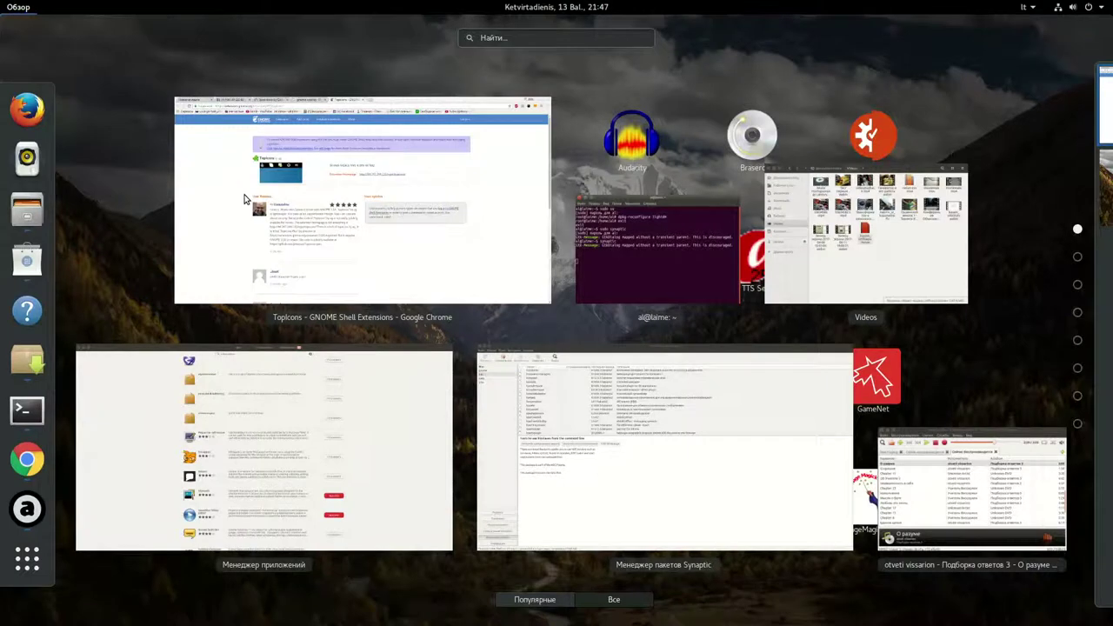
pyautogui.click(619, 408)
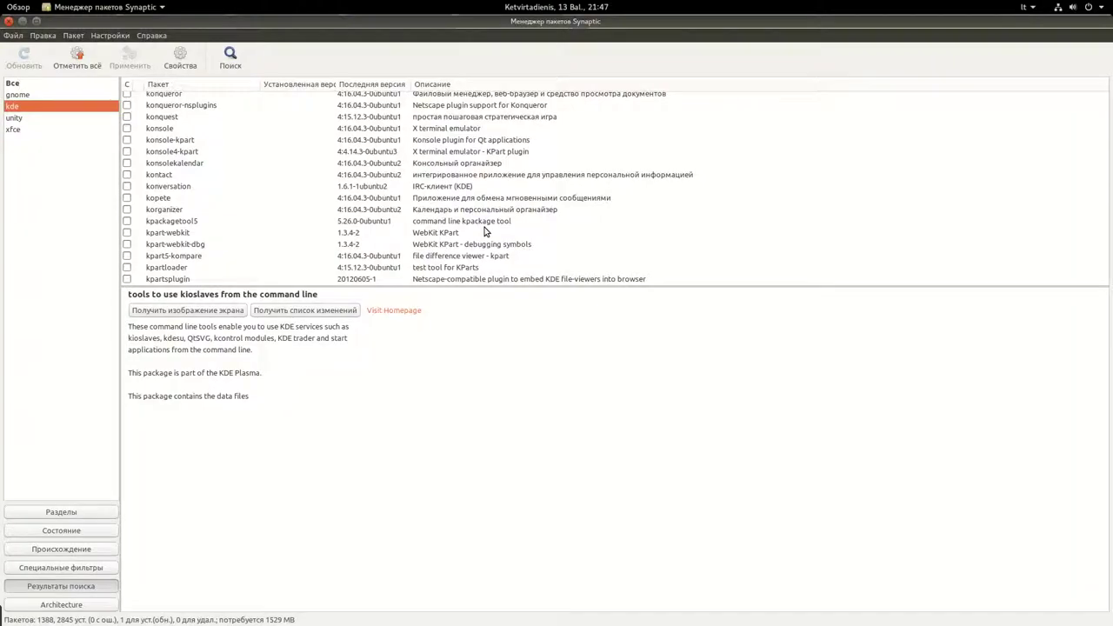
pyautogui.click(12, 21)
pyautogui.click(728, 358)
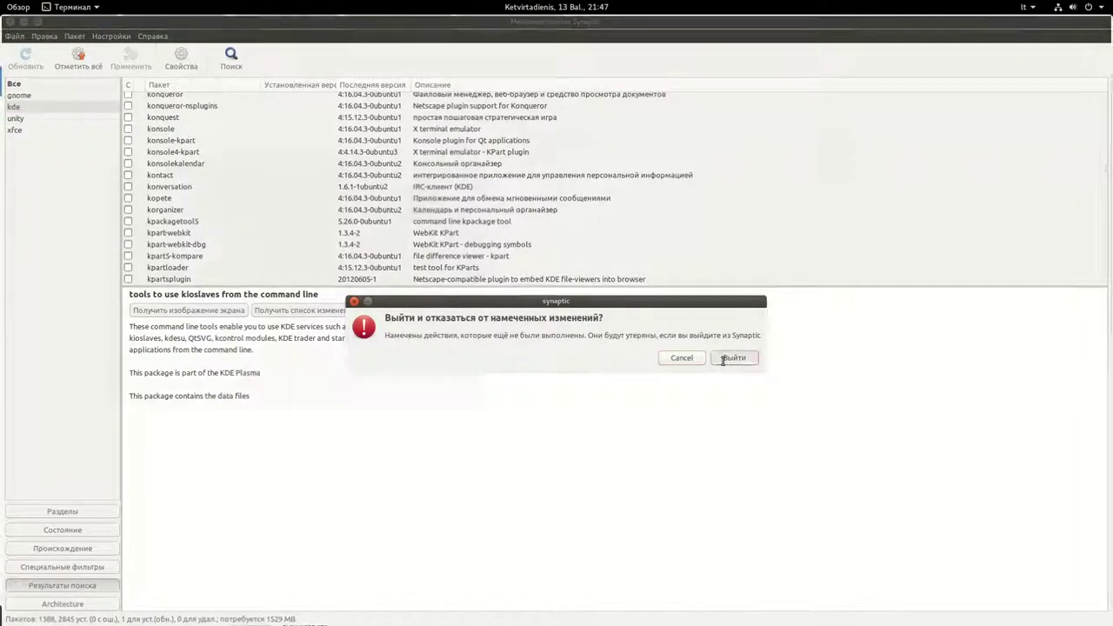
# - Relaunch Synaptic from the terminal with sudo synaptic and authenticate with the account password
pyautogui.press('Up')
pyautogui.press('Up')
pyautogui.press('Return')
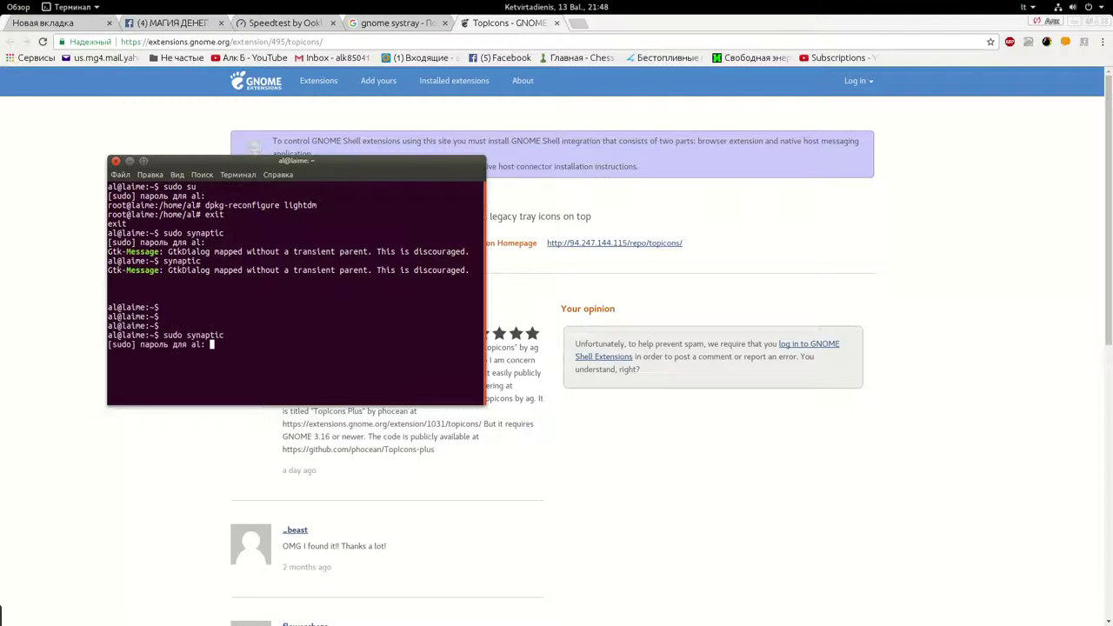
pyautogui.press('Return')
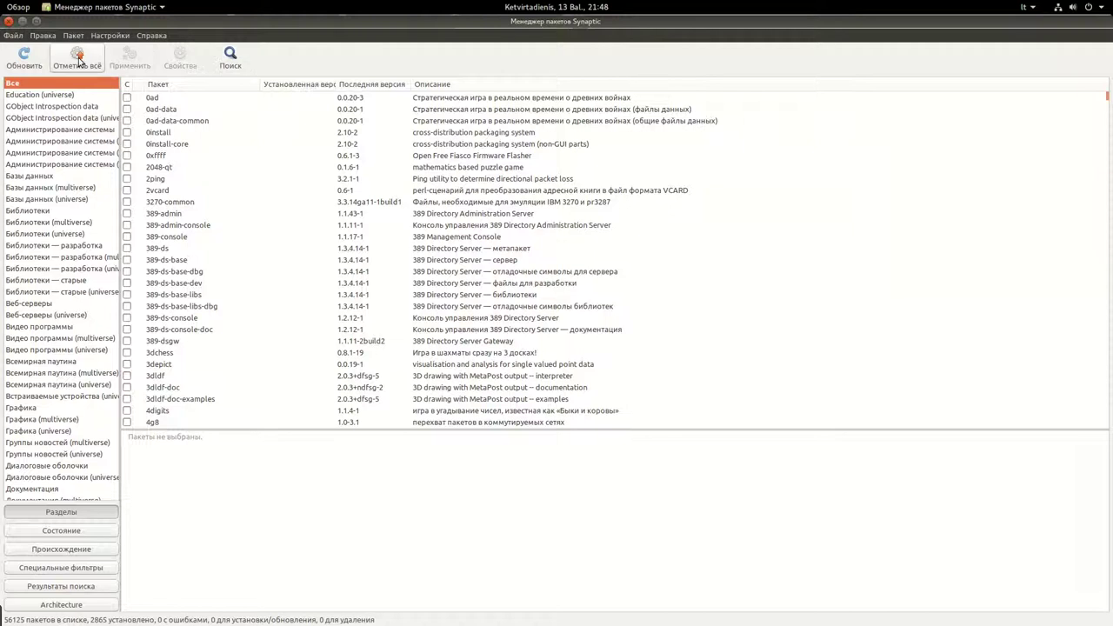
# - Check the extension's name on the TopIcons page in Chrome and search Synaptic's package descriptions and names for "topicons"
pyautogui.click(230, 59)
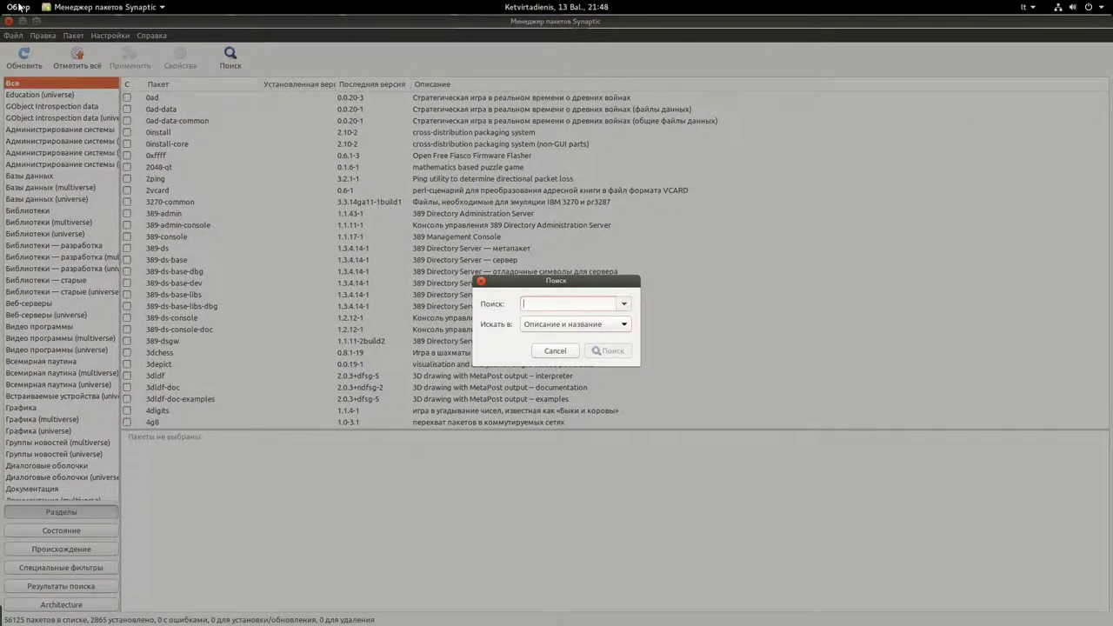
pyautogui.press('super')
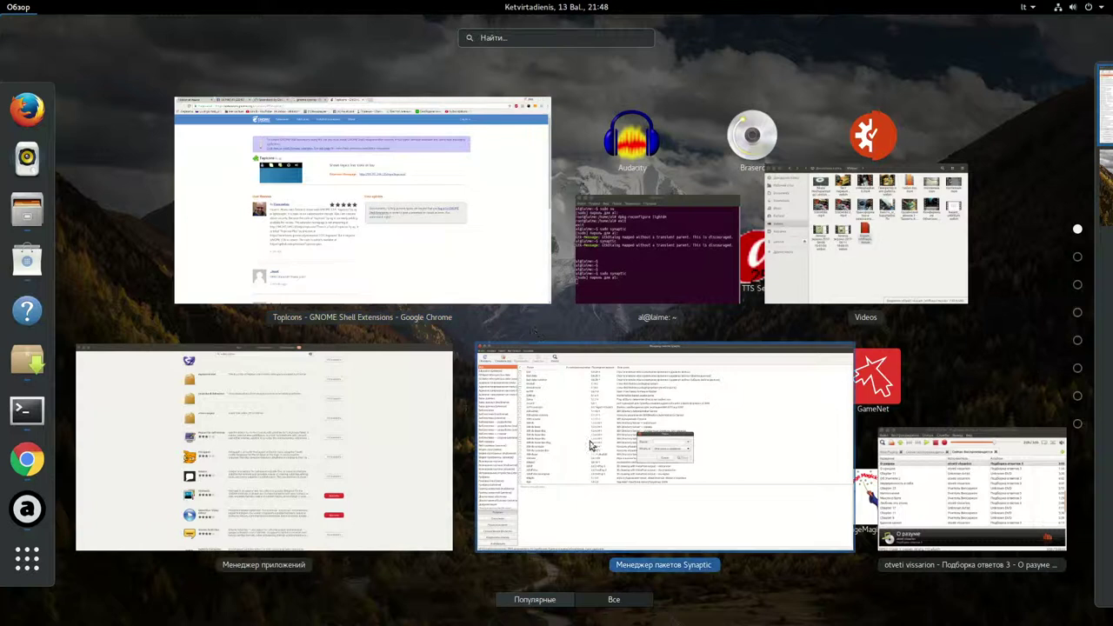
pyautogui.click(413, 268)
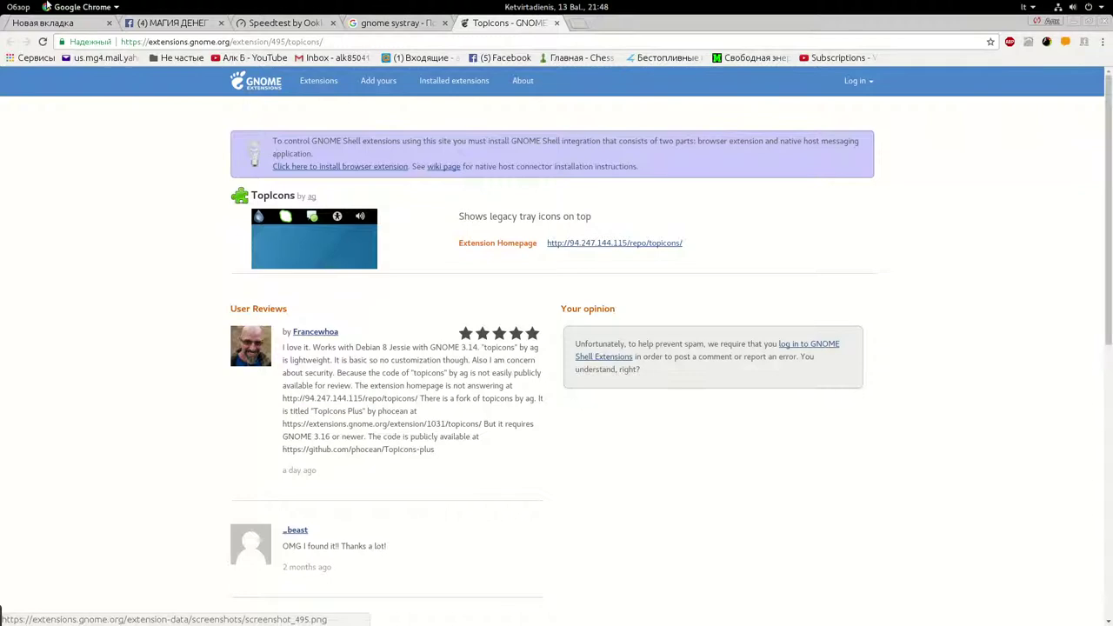
pyautogui.press('super')
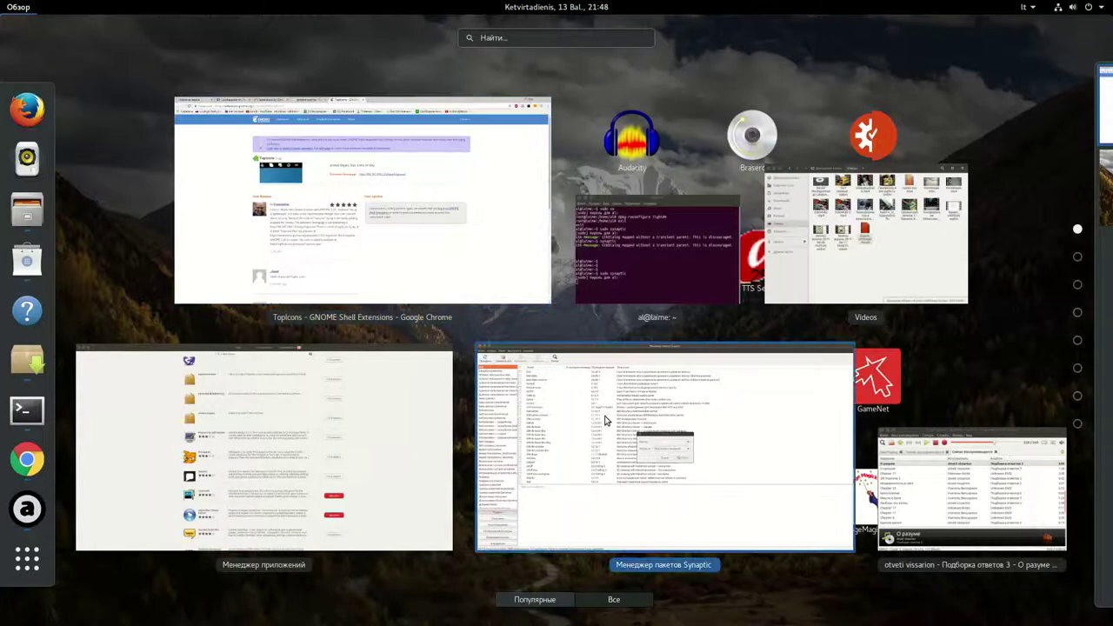
pyautogui.click(606, 420)
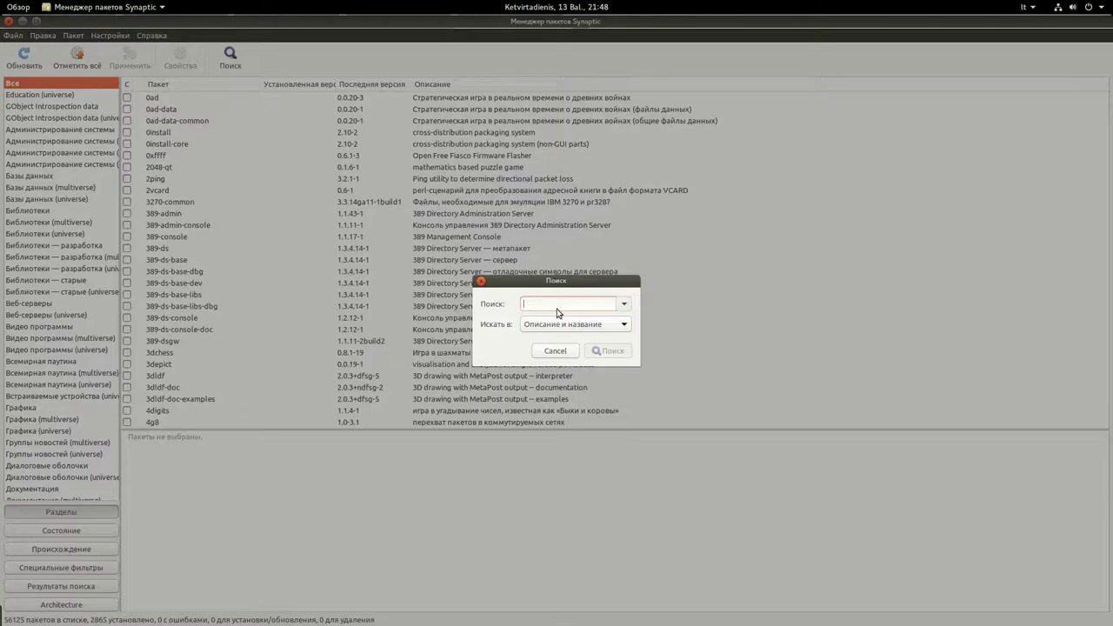
pyautogui.write('tol')
pyautogui.write('ico')
pyautogui.write('ns')
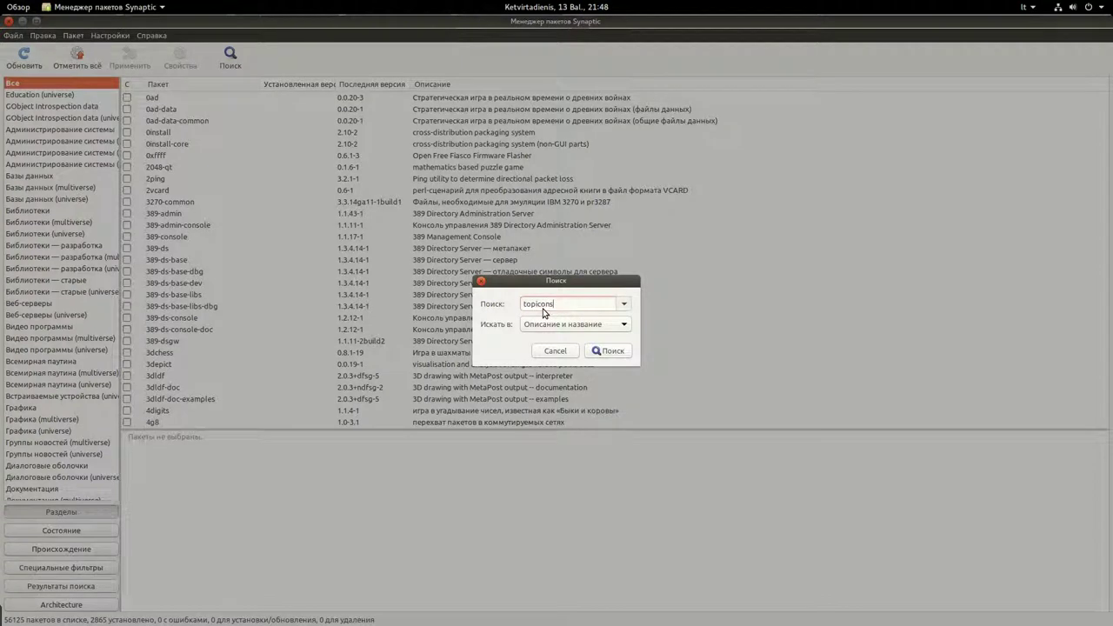
pyautogui.press('Return')
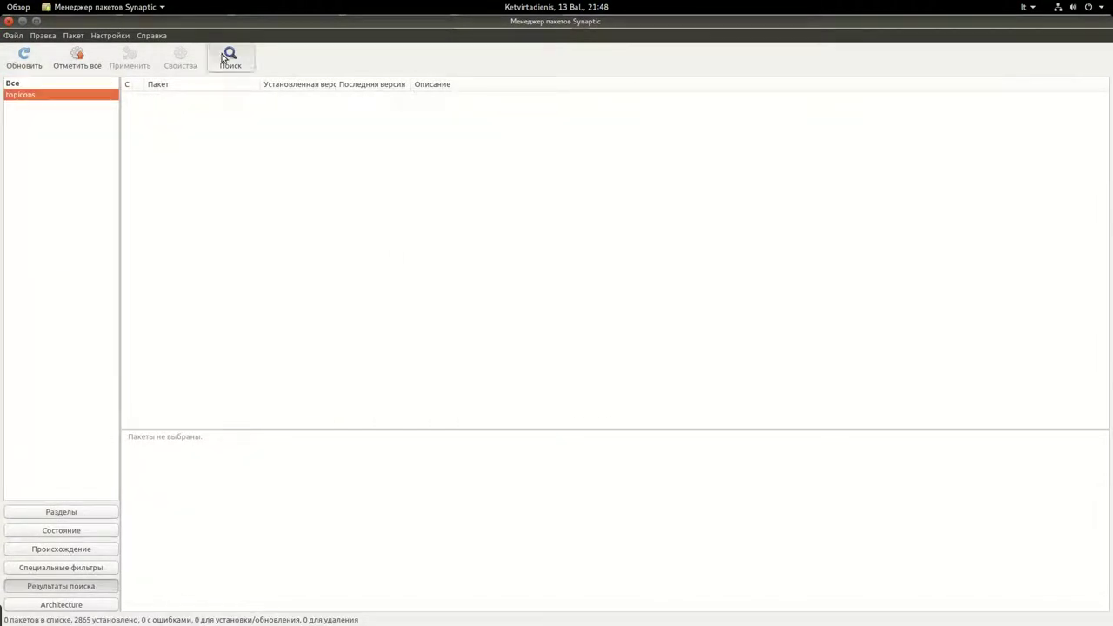
pyautogui.click(230, 57)
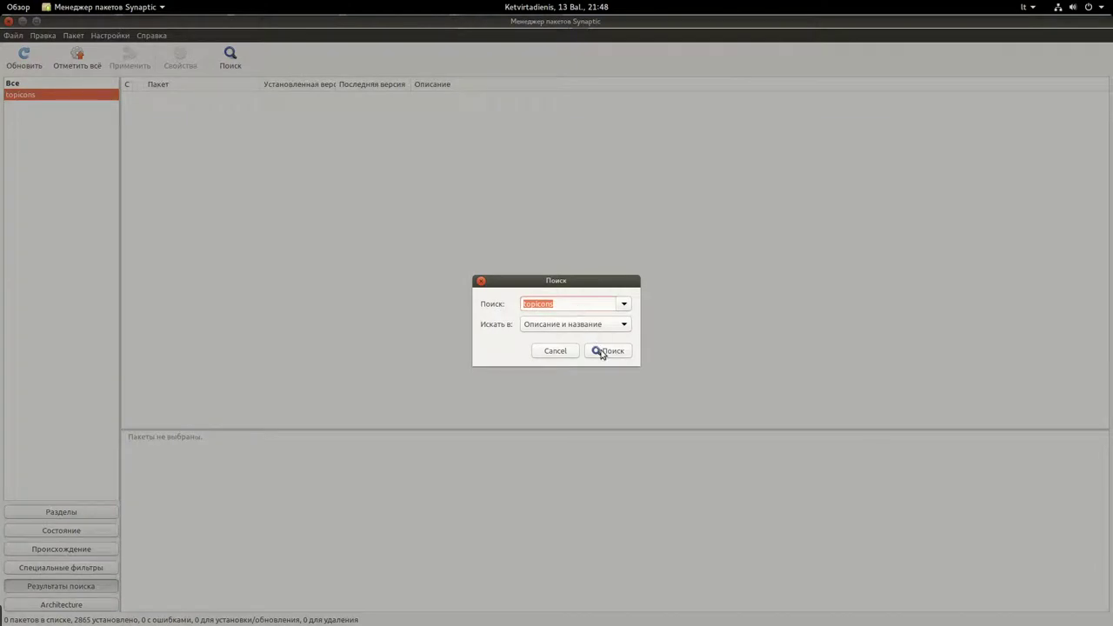
pyautogui.click(603, 351)
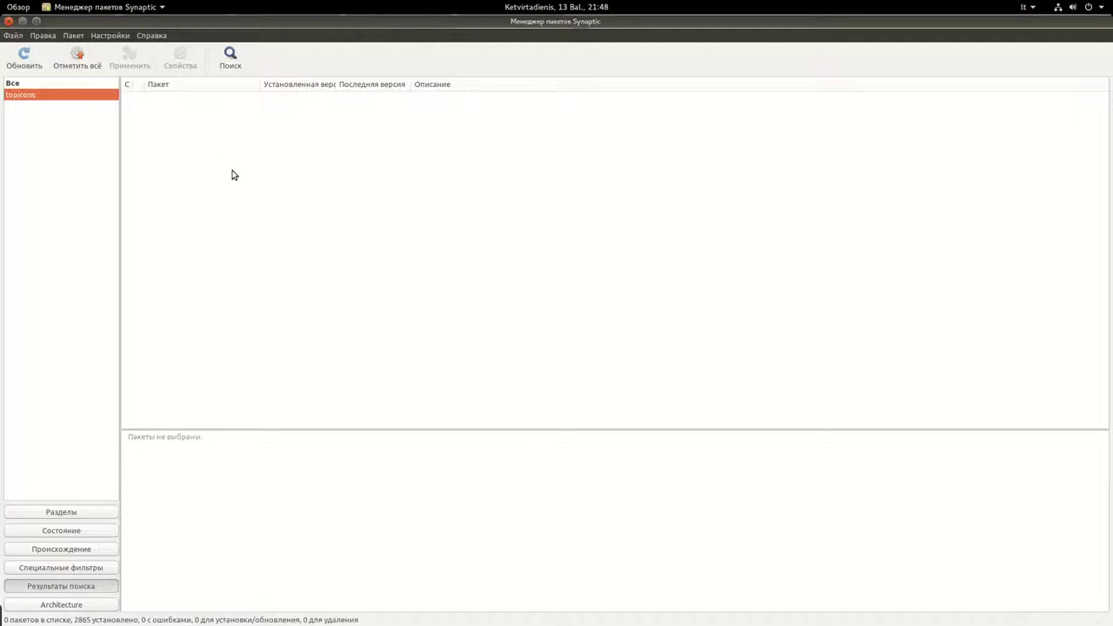
# - Look at the TopIcons page in Chrome again and search Synaptic for "gnome extensions"
pyautogui.click(11, 9)
pyautogui.click(267, 244)
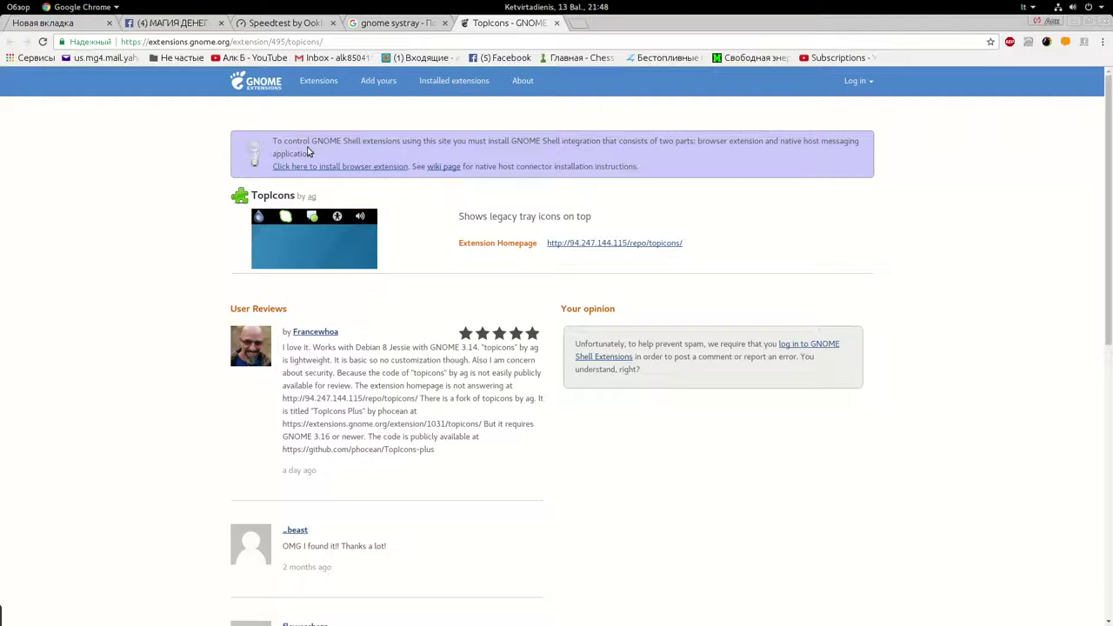
pyautogui.click(17, 8)
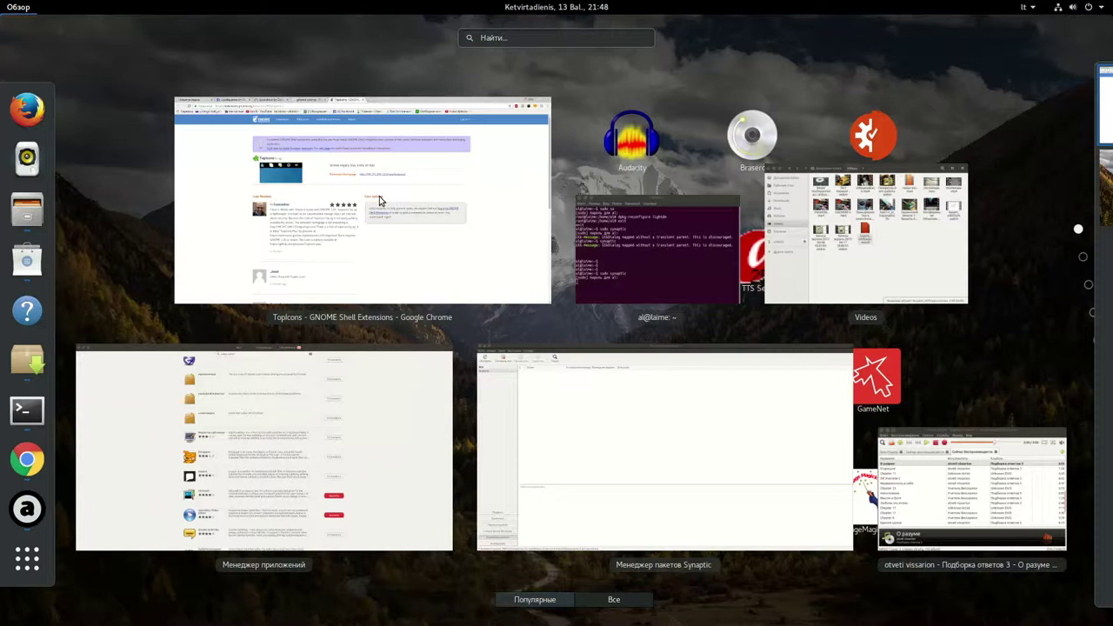
pyautogui.click(541, 402)
pyautogui.click(231, 56)
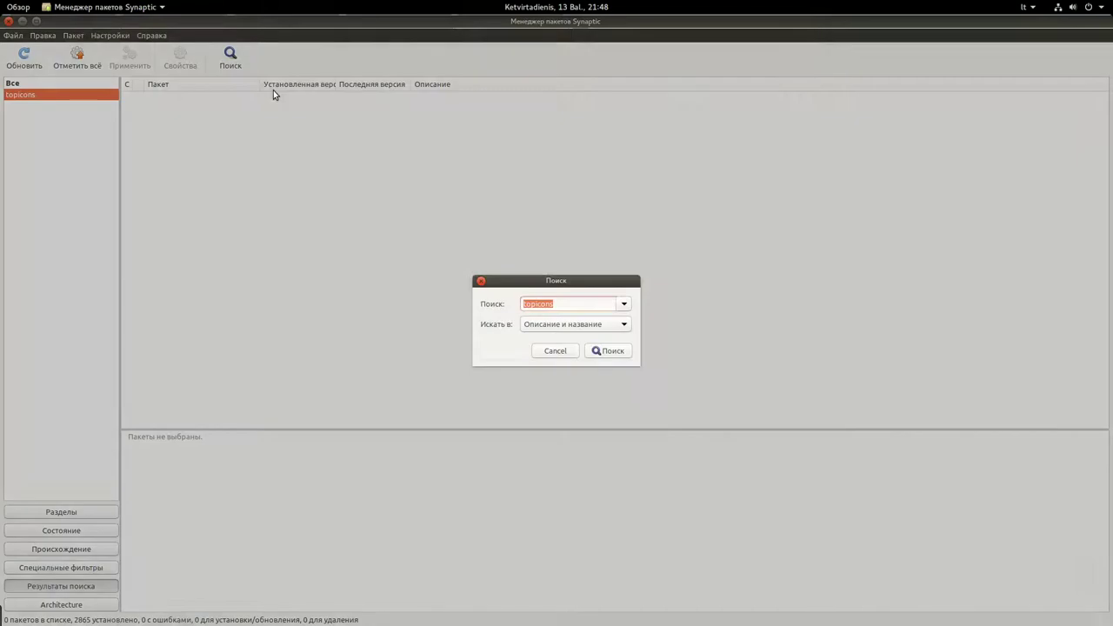
pyautogui.write('gnome ')
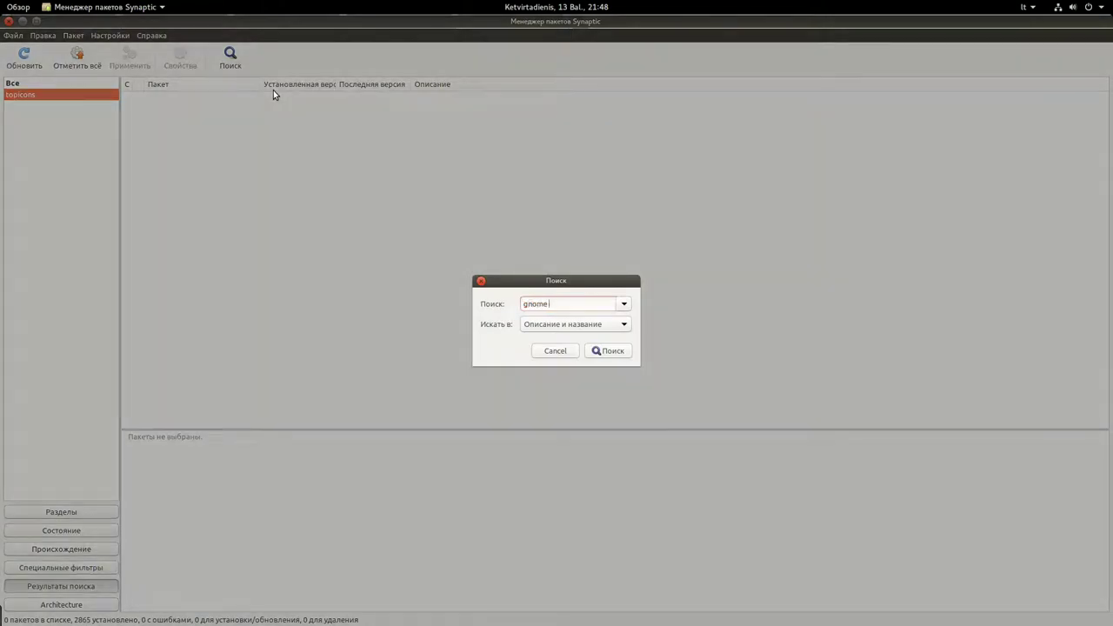
pyautogui.write('extensions')
pyautogui.press('Return')
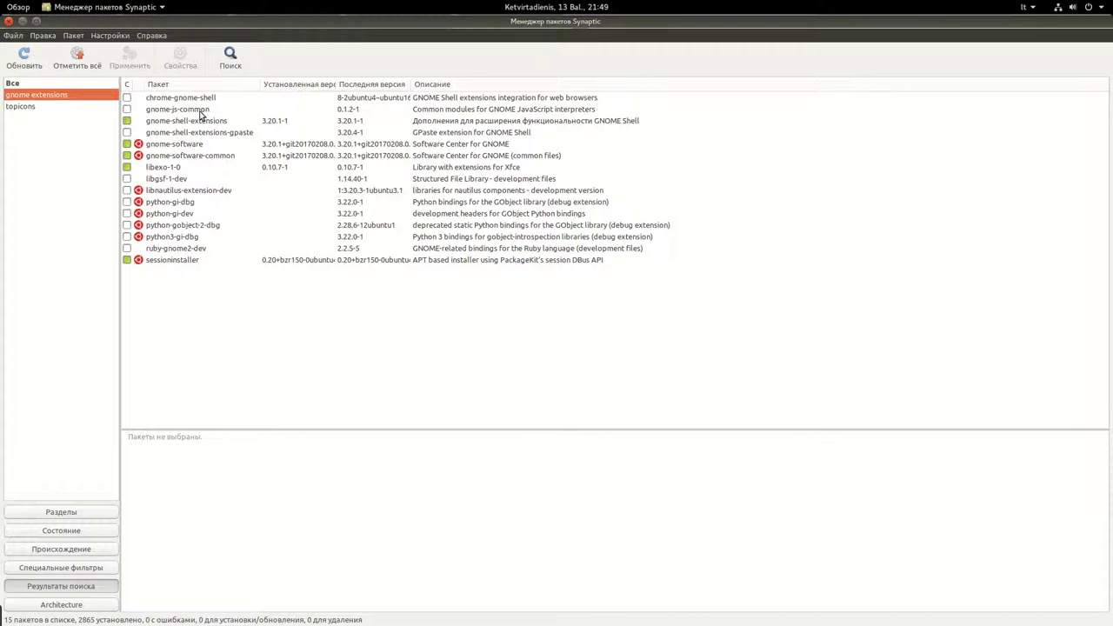
# - Read the descriptions of the gnome-js-common, gnome-shell-extensions and gnome-shell-extensions-gpaste packages
pyautogui.click(203, 111)
pyautogui.click(217, 121)
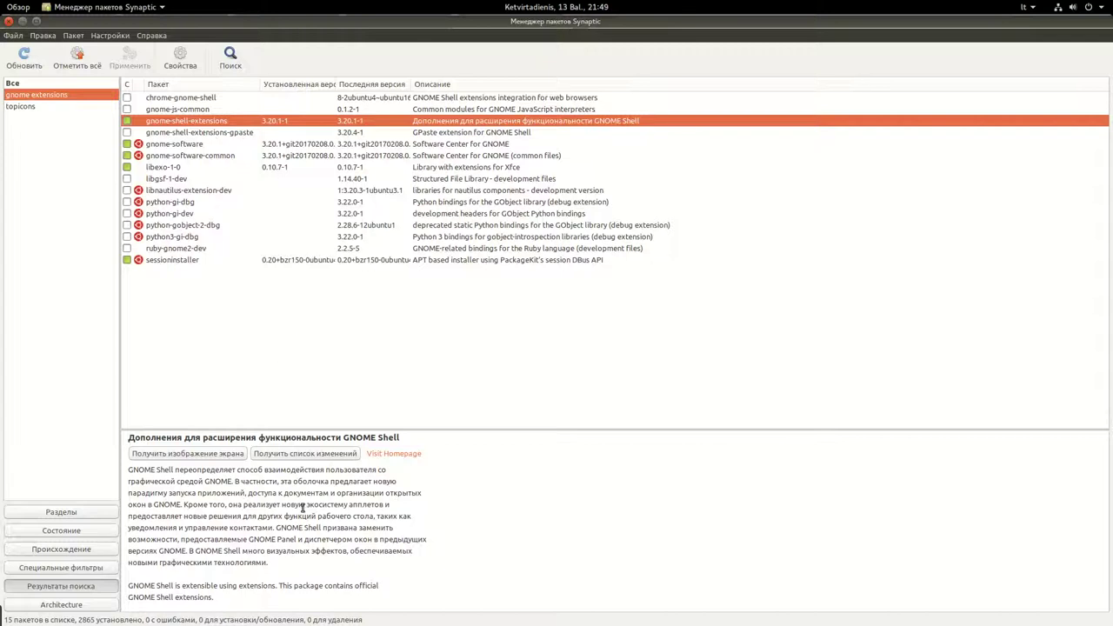
pyautogui.click(261, 133)
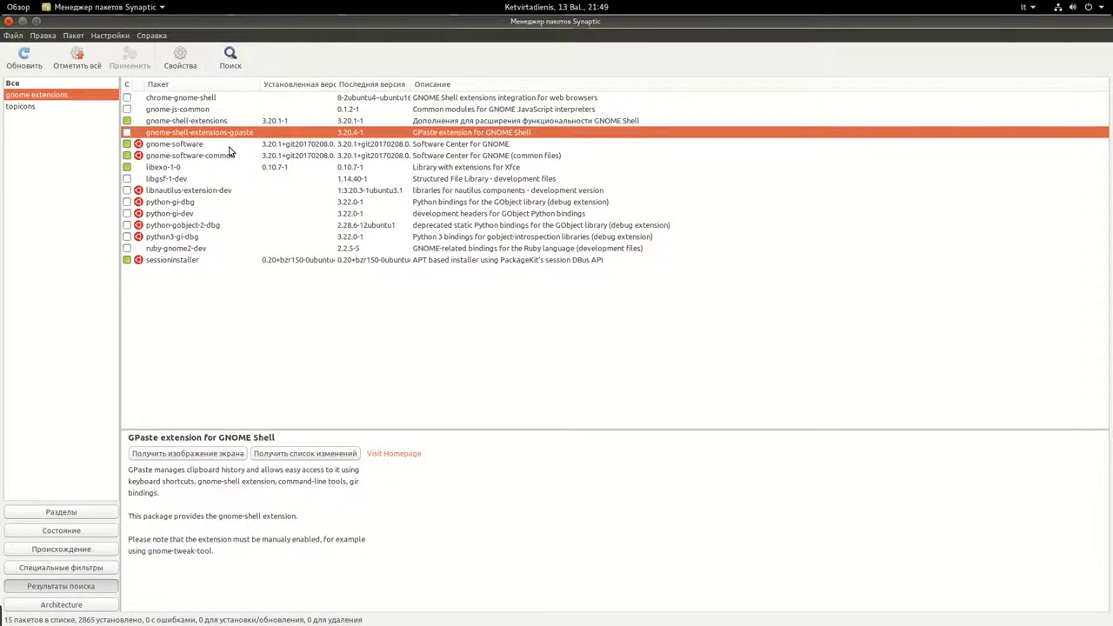
# - Switch to the TopIcons page in Google Chrome, skim its user reviews and follow the extension homepage link
pyautogui.click(17, 7)
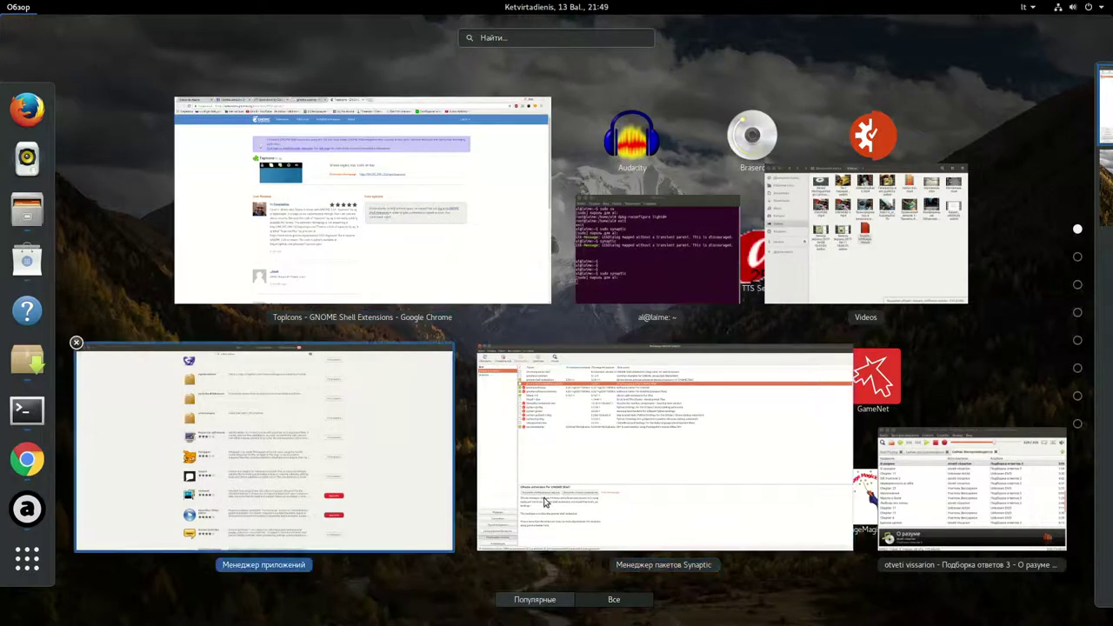
pyautogui.press('super+a')
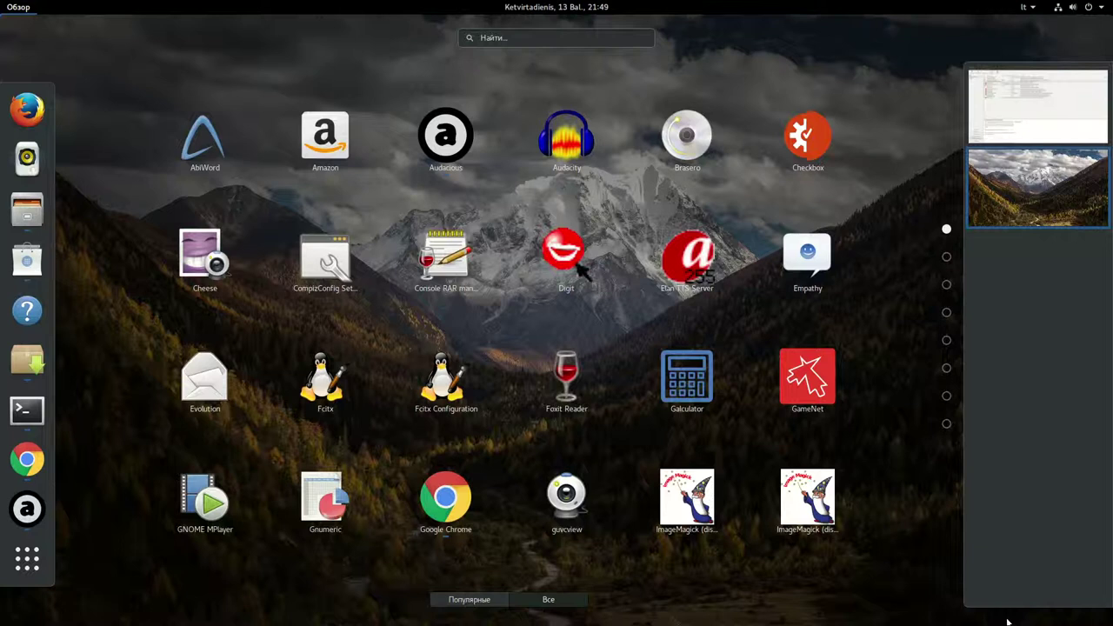
pyautogui.press('super+a')
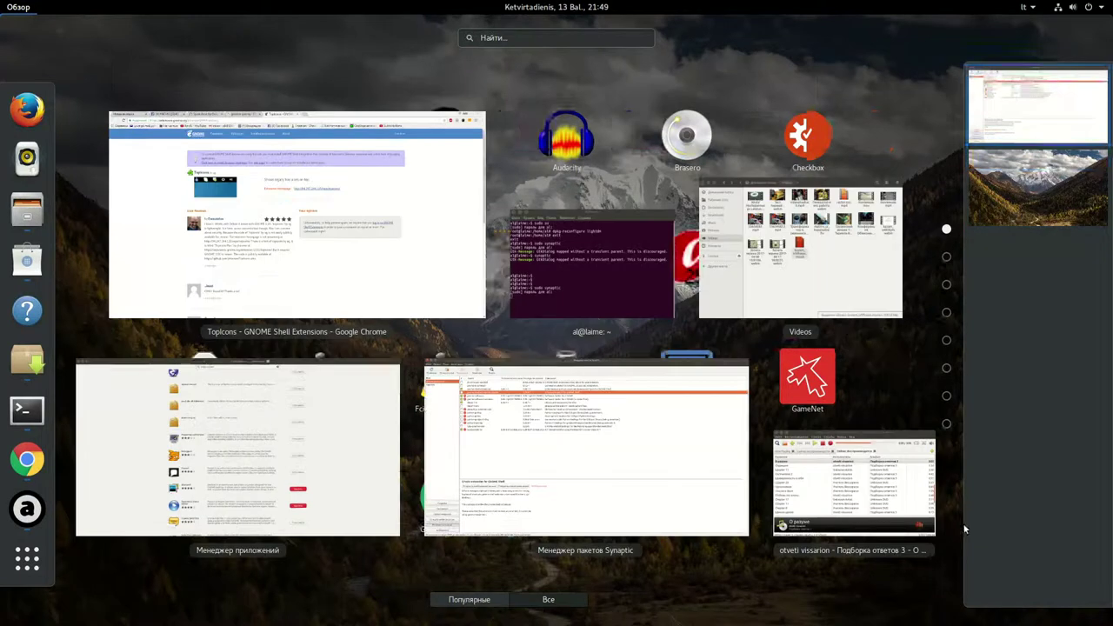
pyautogui.scroll(-3, 993, 210)
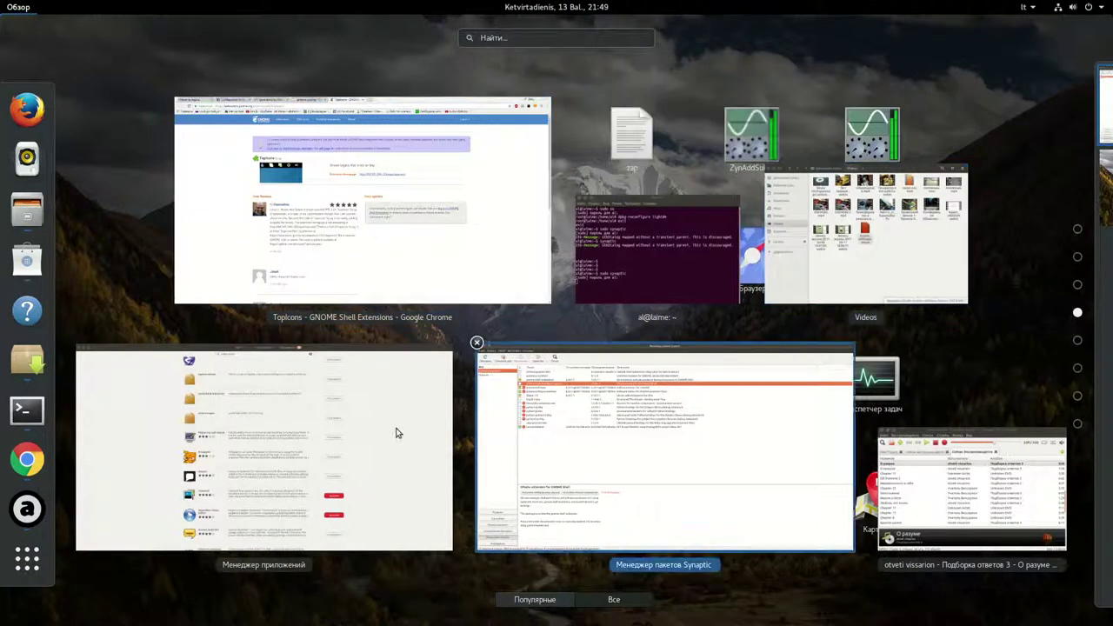
pyautogui.click(324, 246)
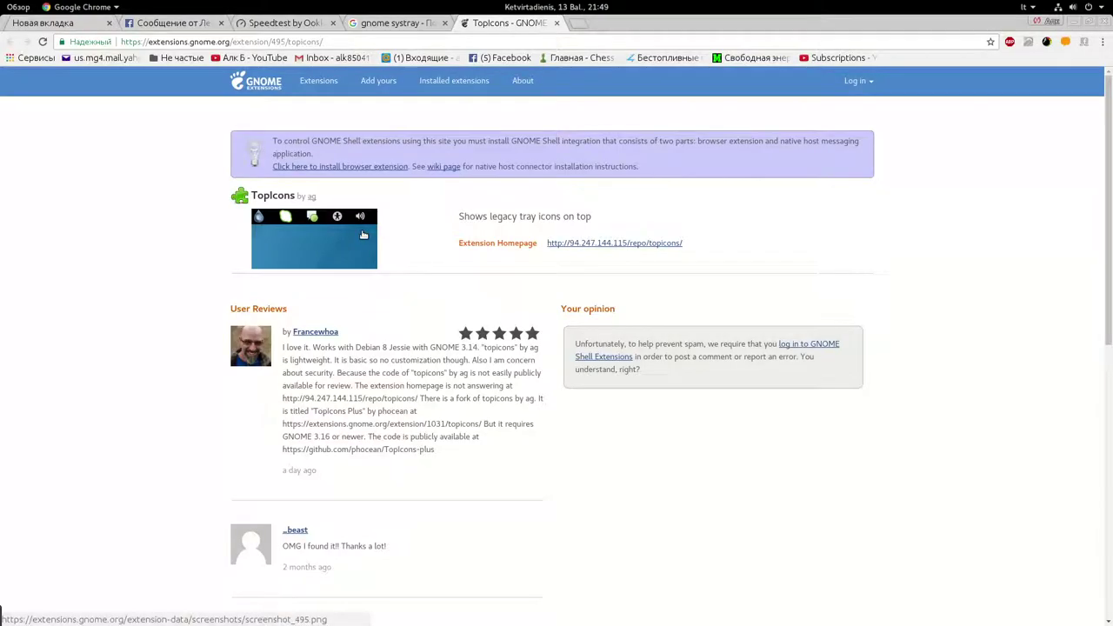
pyautogui.scroll(-3, 418, 313)
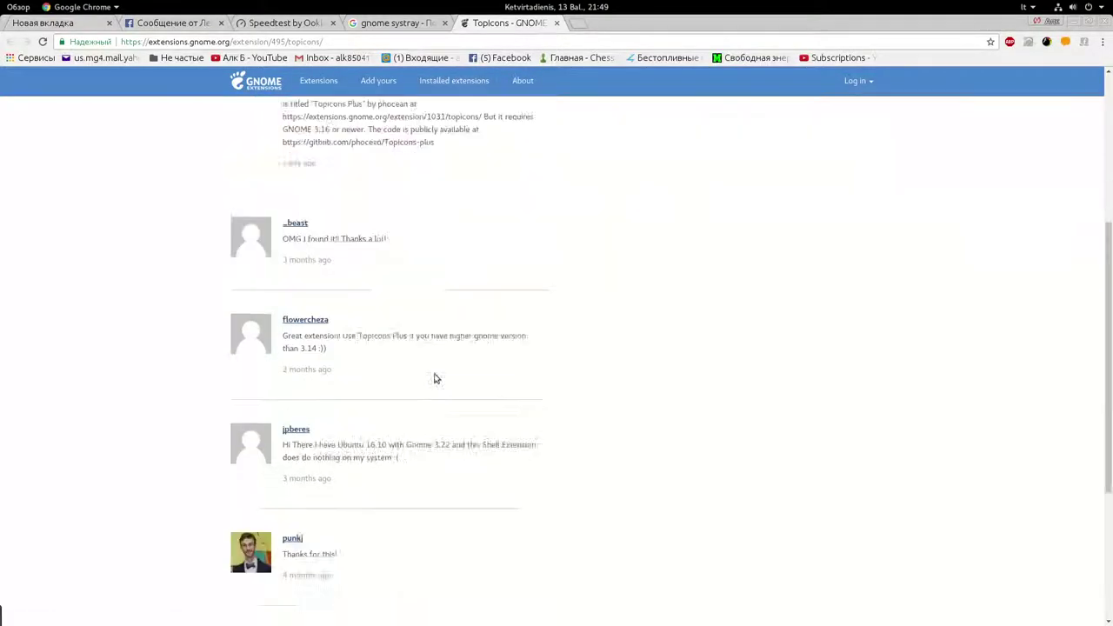
pyautogui.scroll(-5, 434, 452)
pyautogui.scroll(5, 433, 464)
pyautogui.scroll(7, 430, 464)
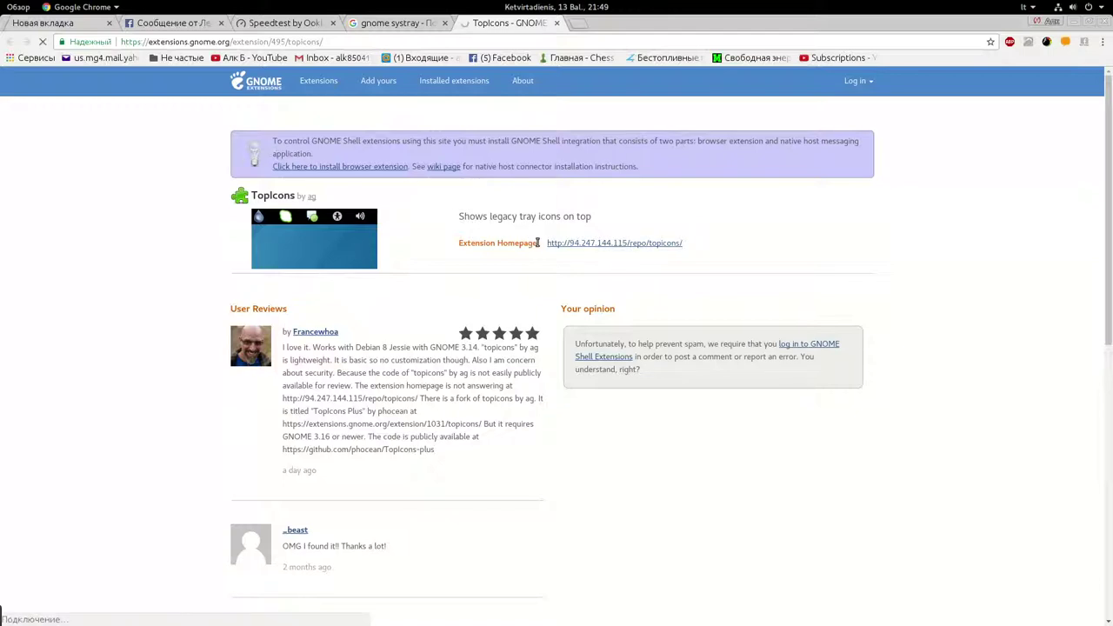
pyautogui.click(574, 244)
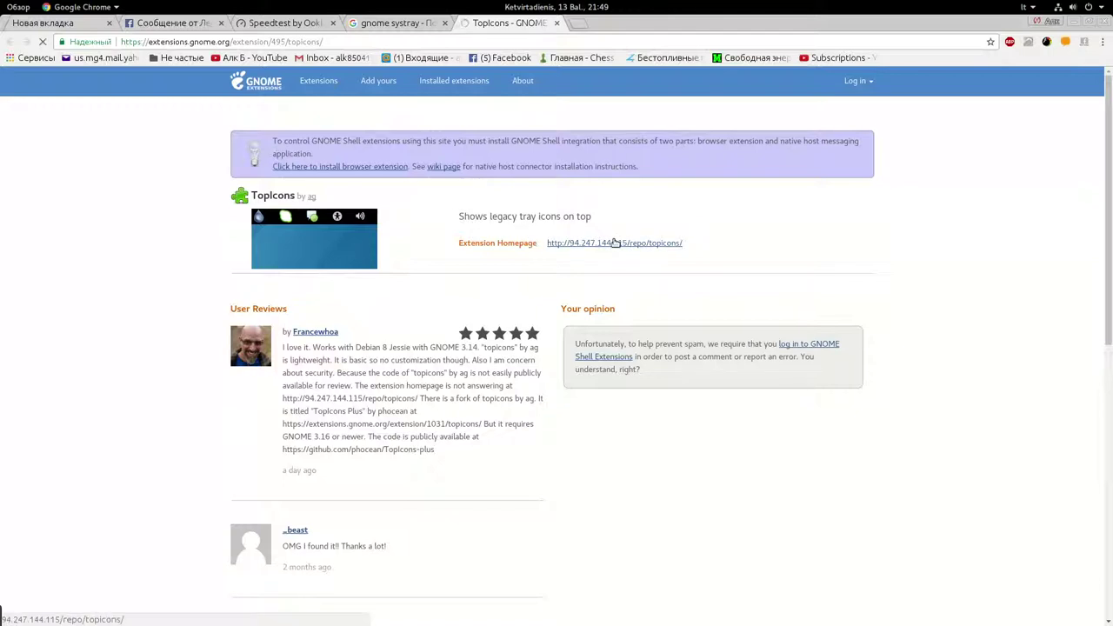
# - Open the TaskBar GNOME Shell Extensions result from the "gnome systray" search, skim its page and check back on the TopIcons tab
pyautogui.click(417, 24)
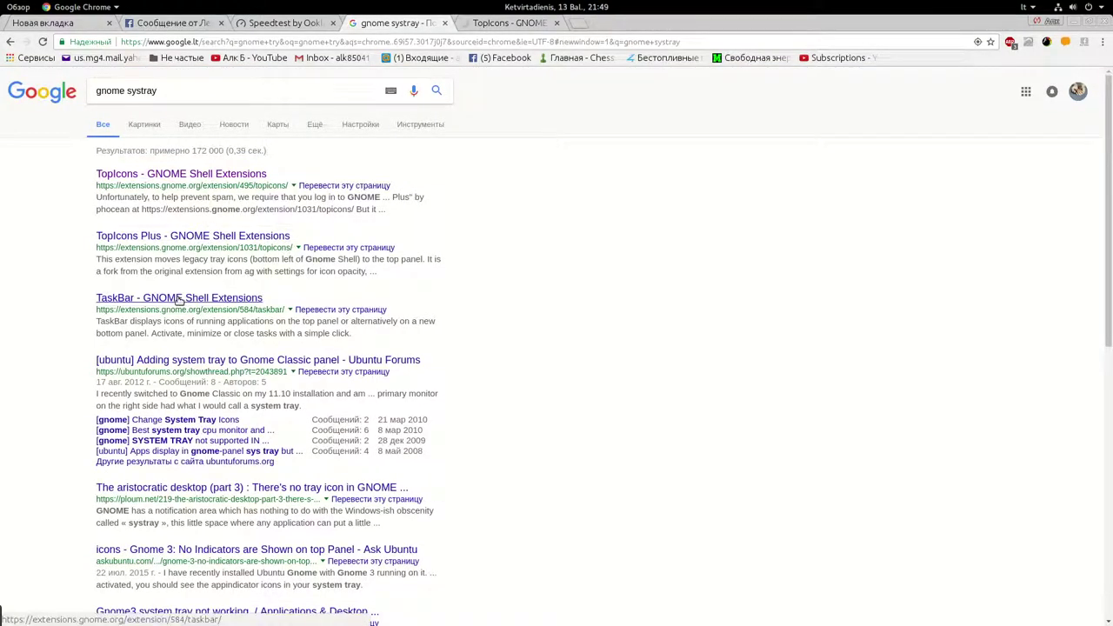
pyautogui.click(180, 299)
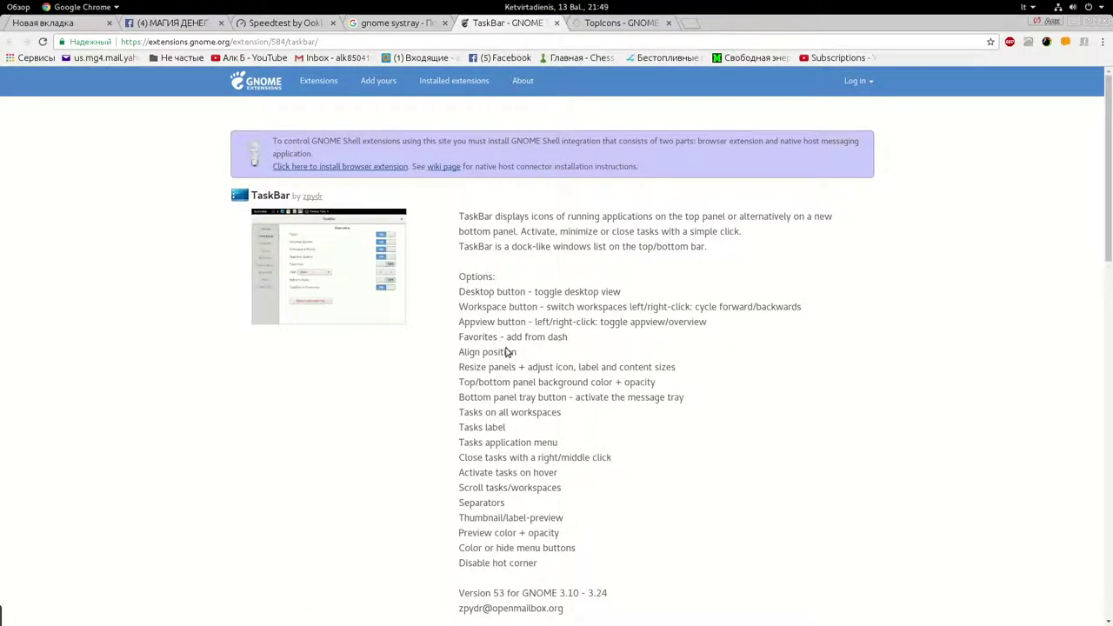
pyautogui.scroll(-12, 508, 351)
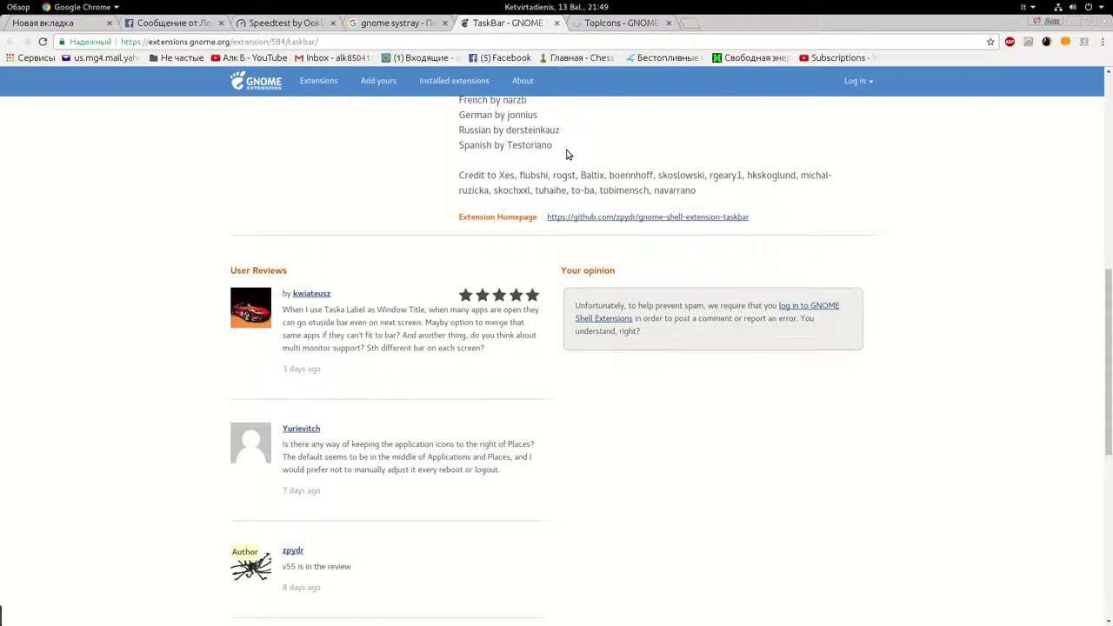
pyautogui.click(600, 7)
pyautogui.click(601, 22)
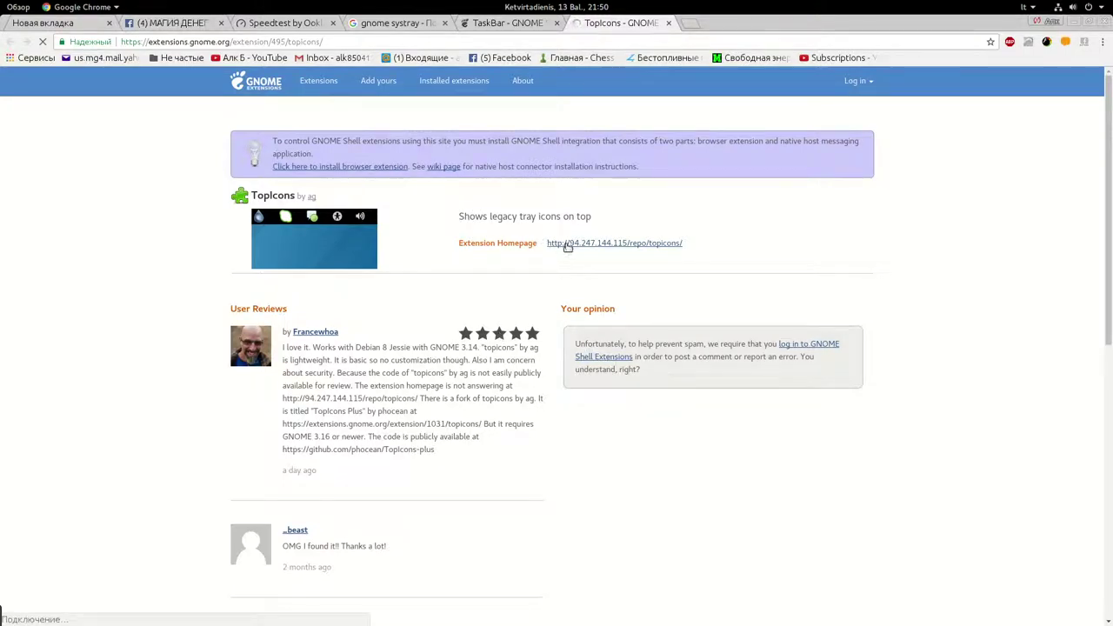
pyautogui.click(509, 22)
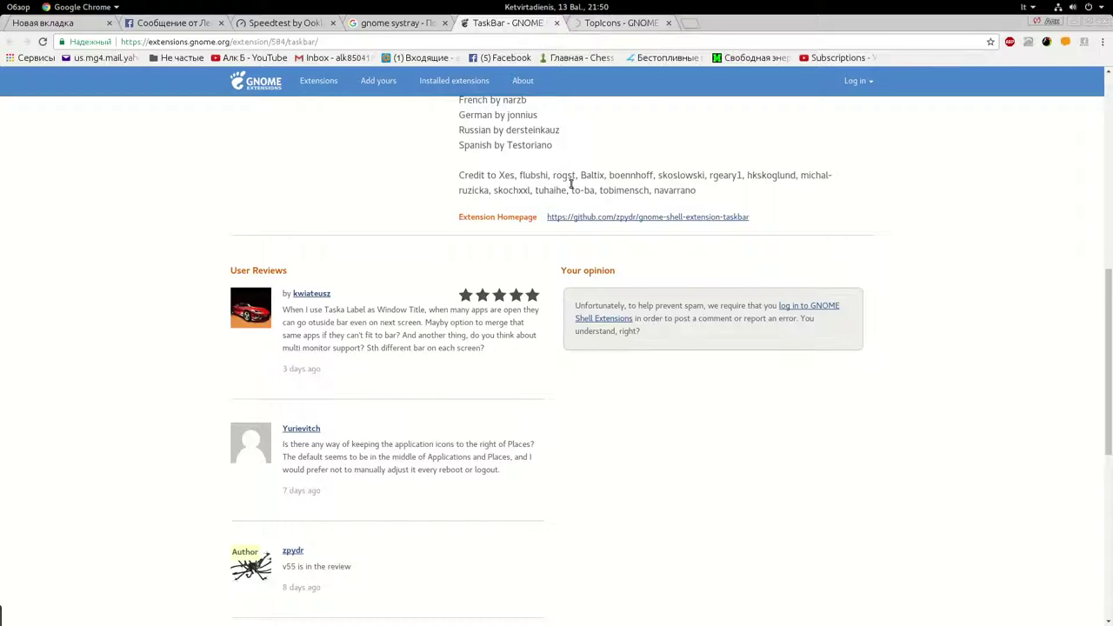
# - Return to the TopIcons page and look at the top bar's keyboard layout list and the system menu
pyautogui.scroll(10, 570, 184)
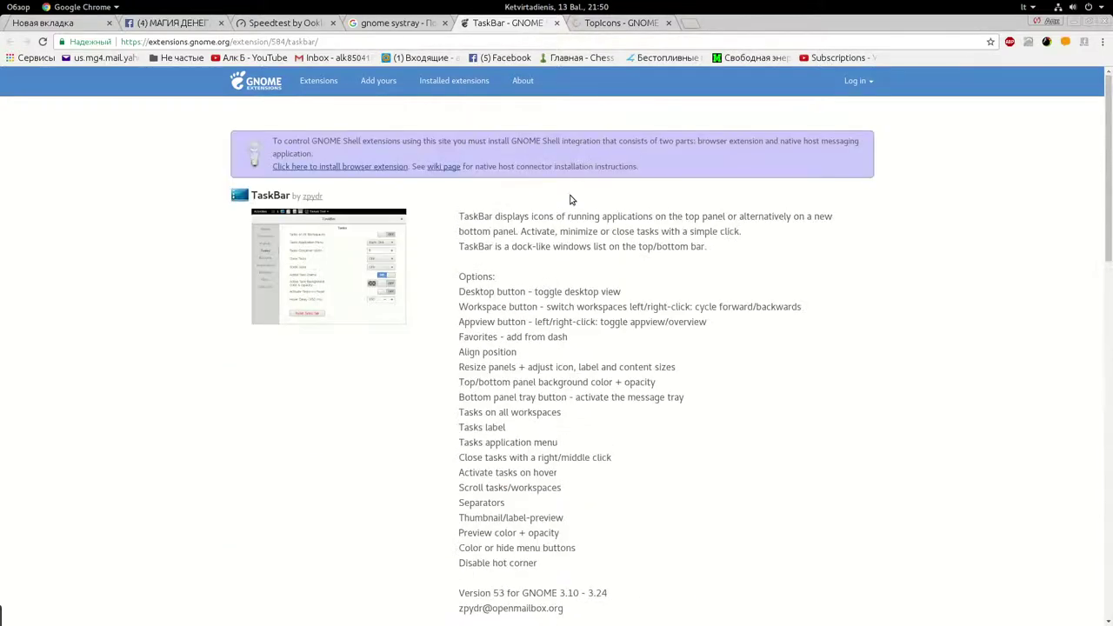
pyautogui.click(595, 24)
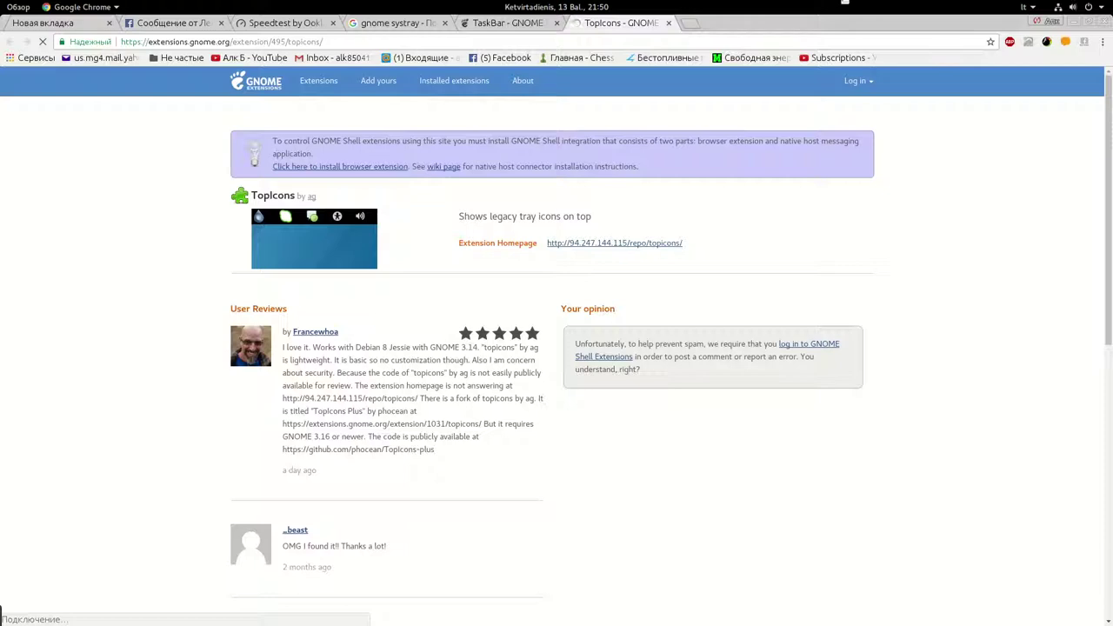
pyautogui.click(1034, 7)
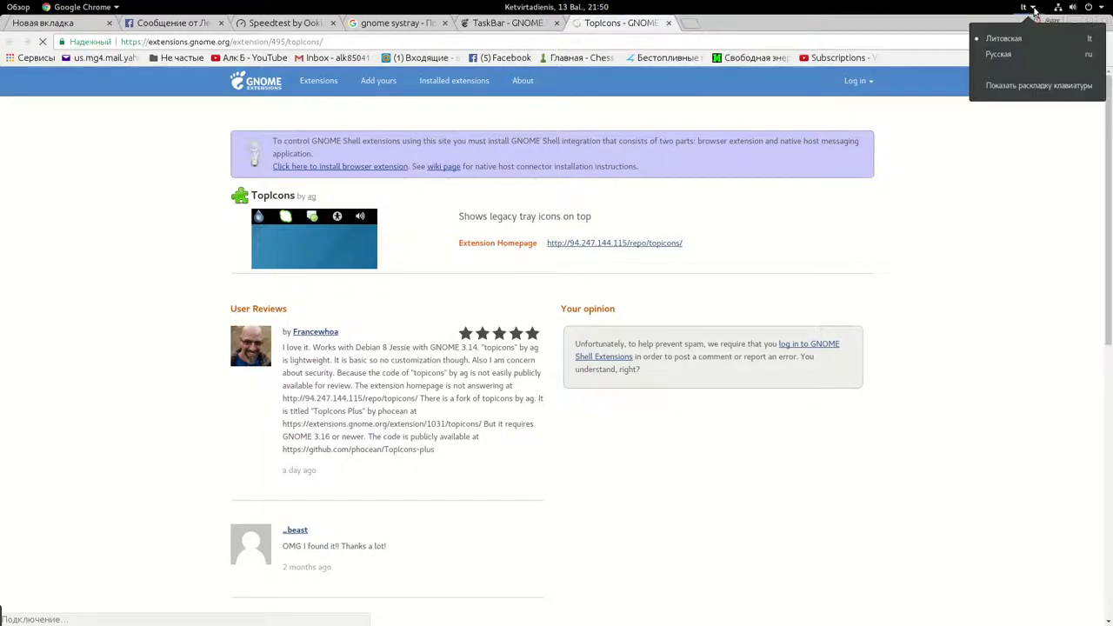
pyautogui.click(1037, 8)
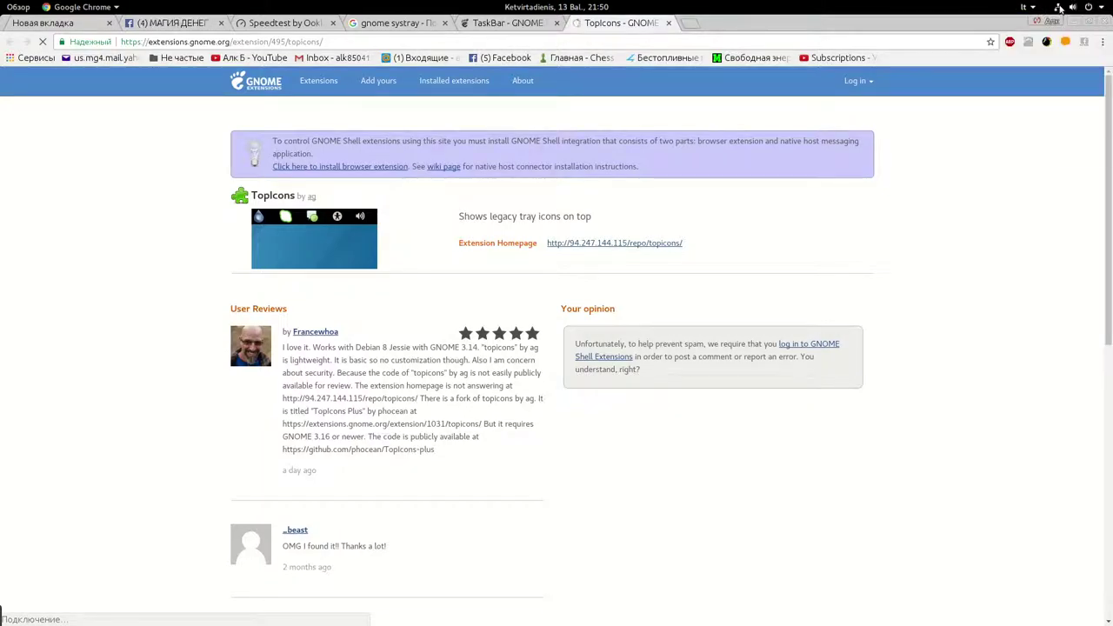
pyautogui.click(1059, 8)
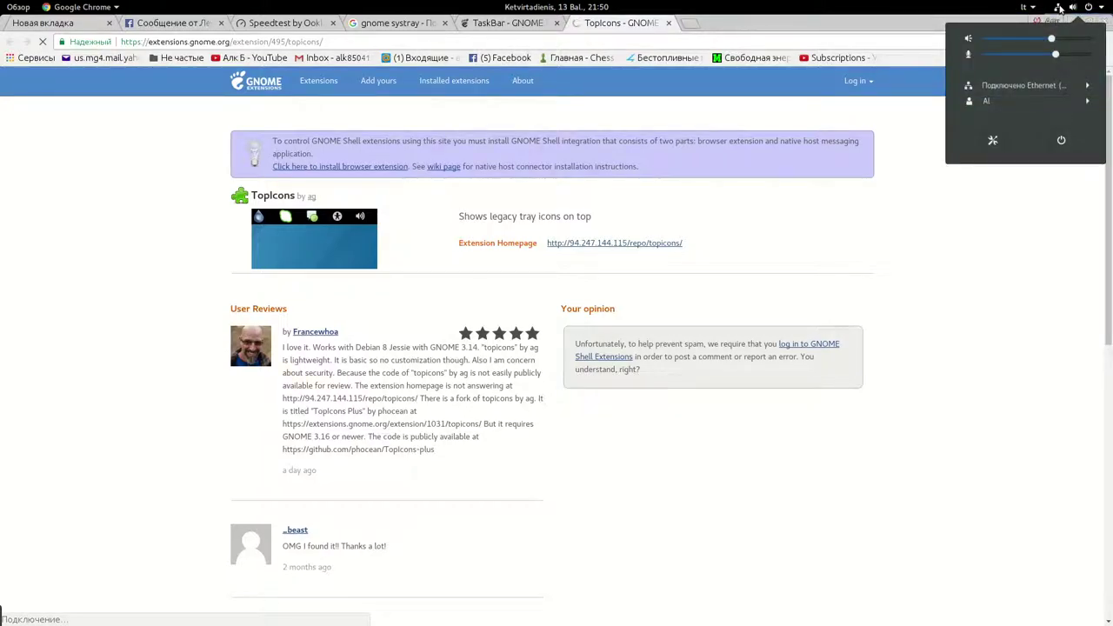
pyautogui.click(1059, 8)
pyautogui.click(1061, 7)
pyautogui.click(1074, 9)
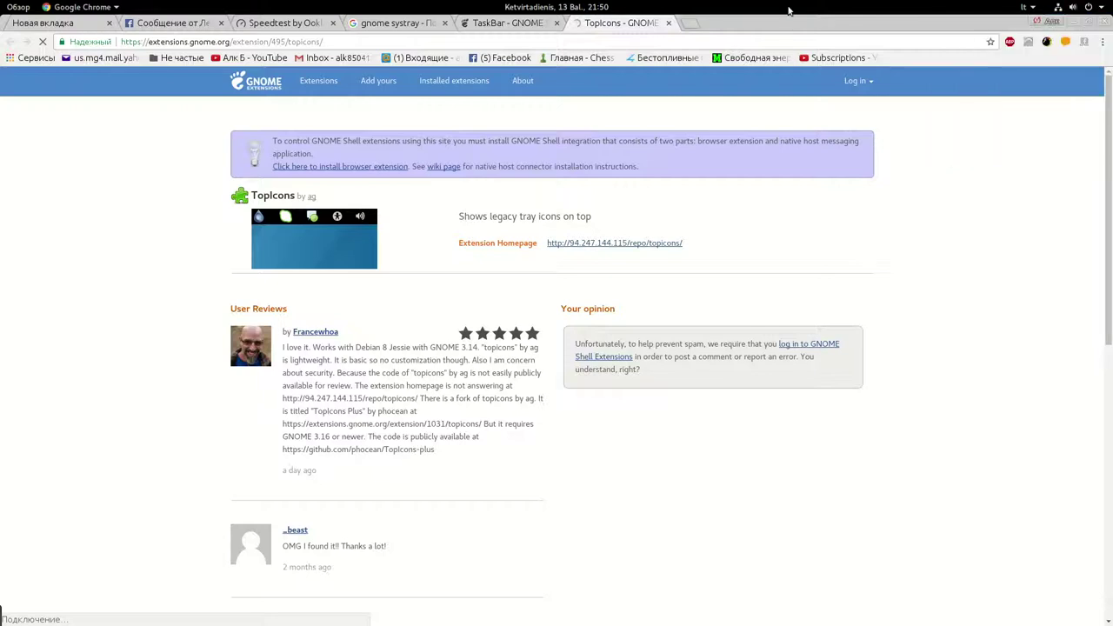
# - Search the GNOME applications overview for "skype" and launch Skype for Linux Beta
pyautogui.click(4, 6)
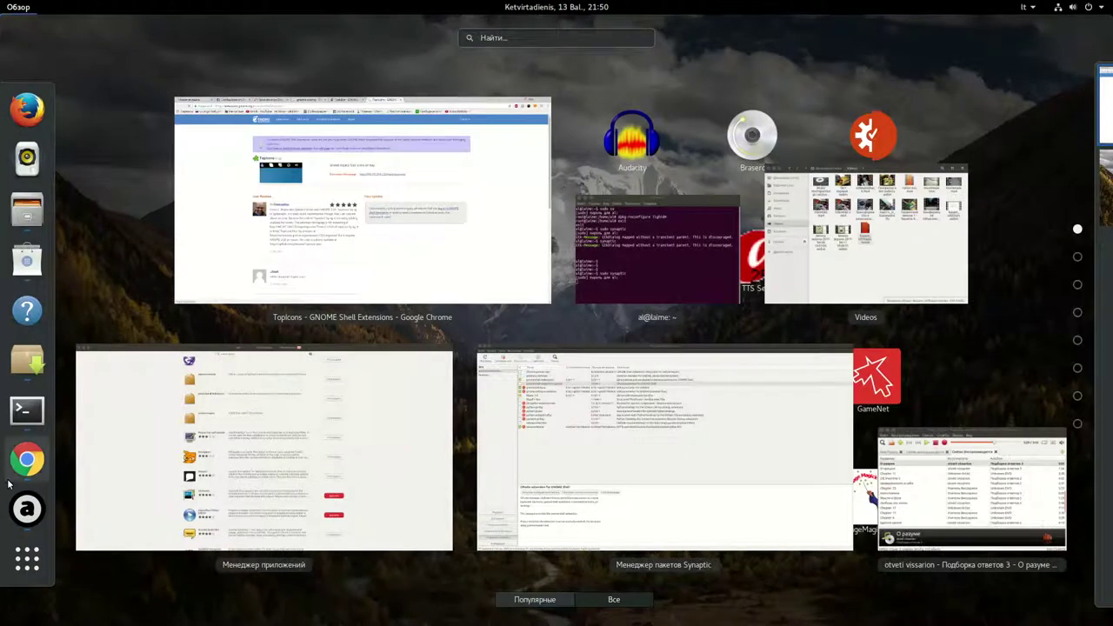
pyautogui.click(27, 558)
pyautogui.click(518, 41)
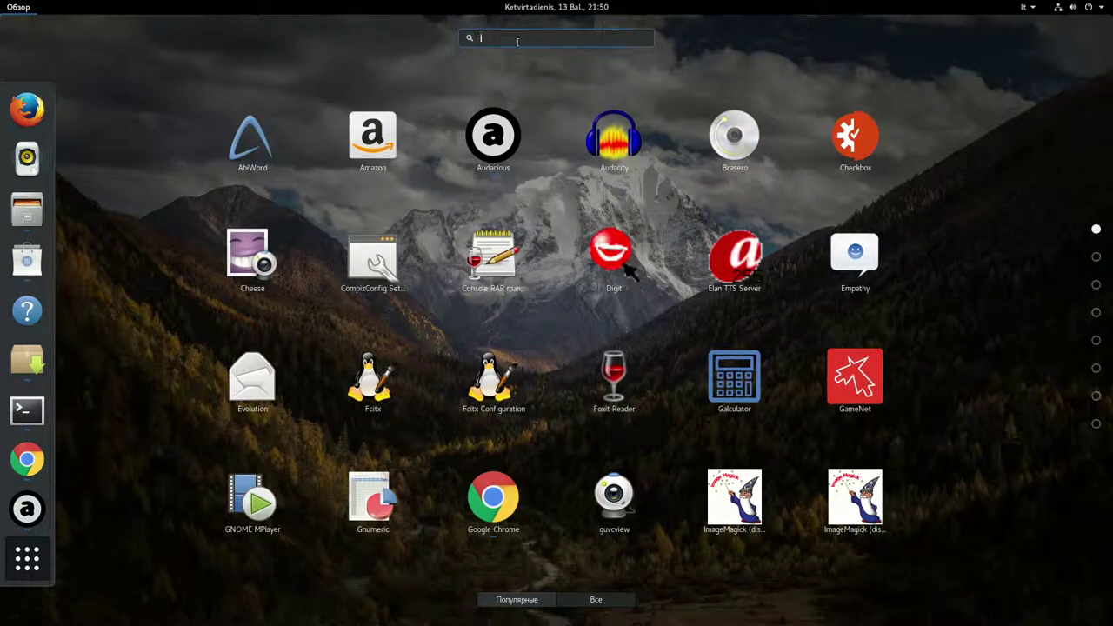
pyautogui.write('skype')
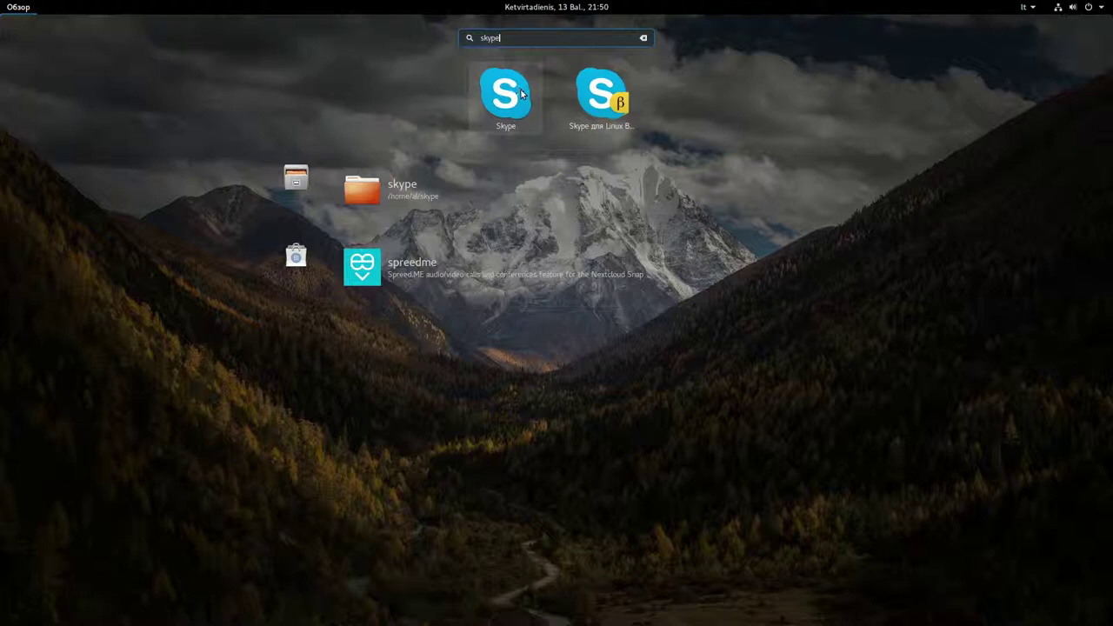
pyautogui.click(608, 103)
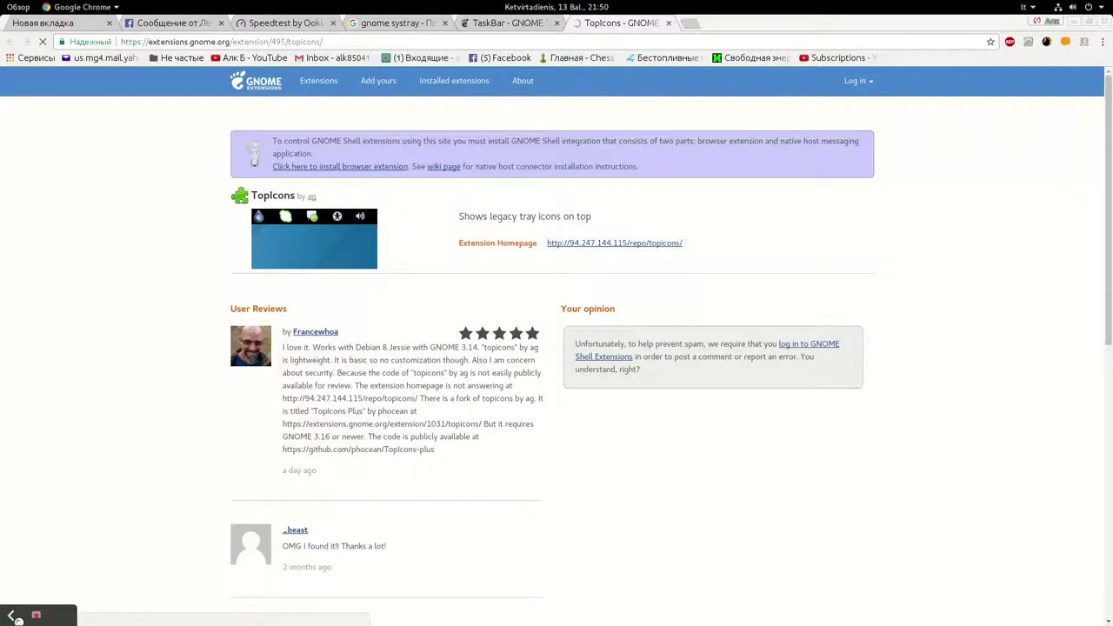
# - Look at the legacy tray icons and the screen recorder icon's options, leaving the recording running
pyautogui.click(10, 615)
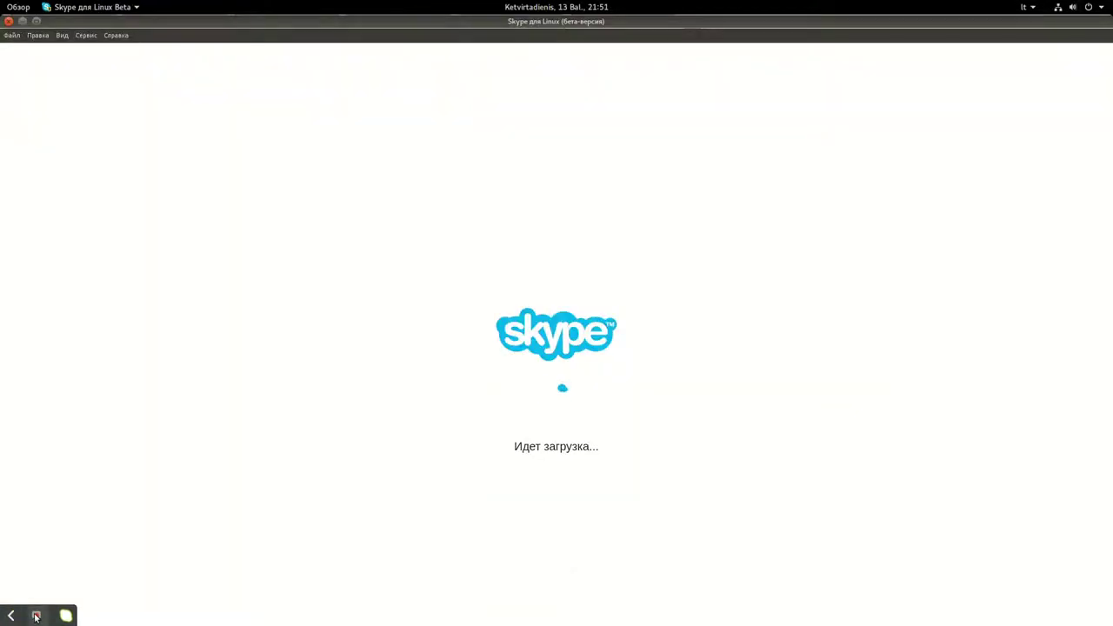
pyautogui.click(36, 616)
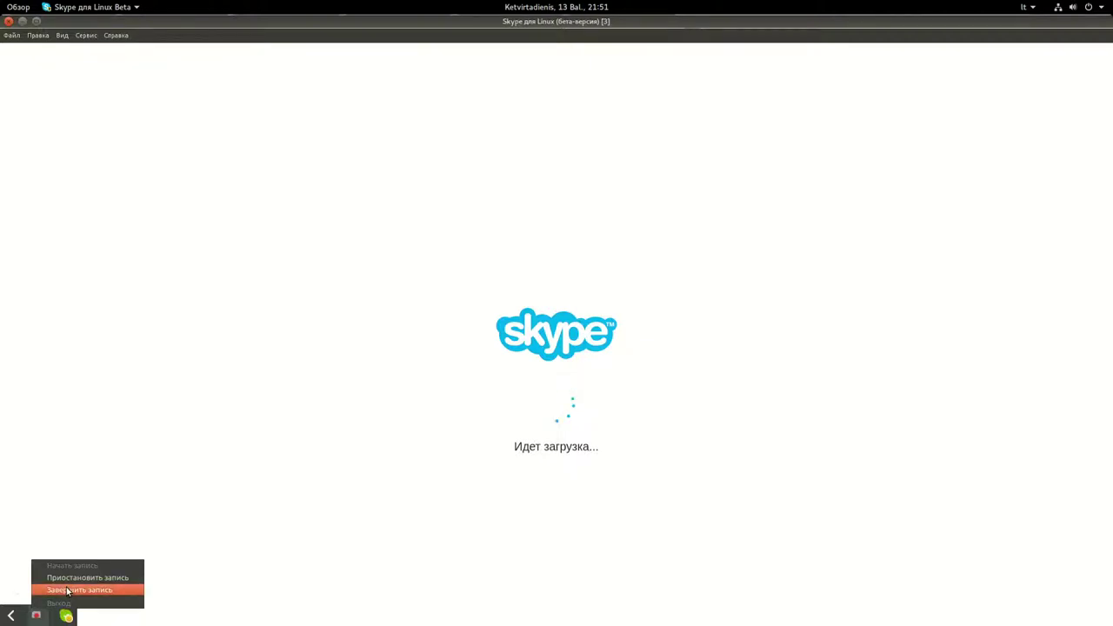
pyautogui.click(310, 457)
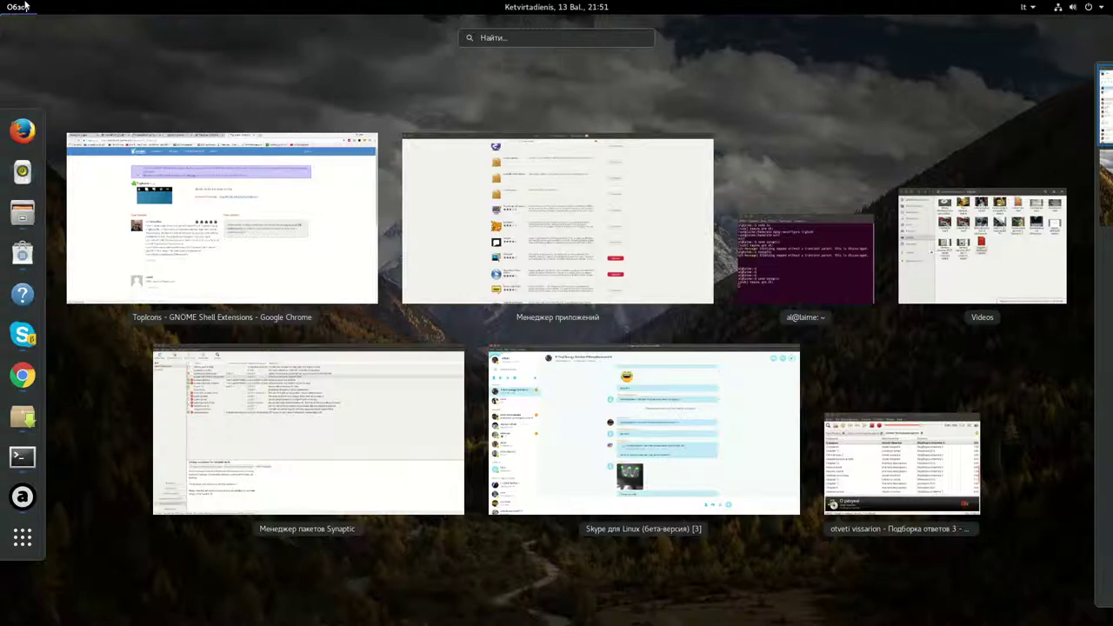
# - View the open windows in the Activities overview and bring the Videos folder window to the front
pyautogui.click(19, 6)
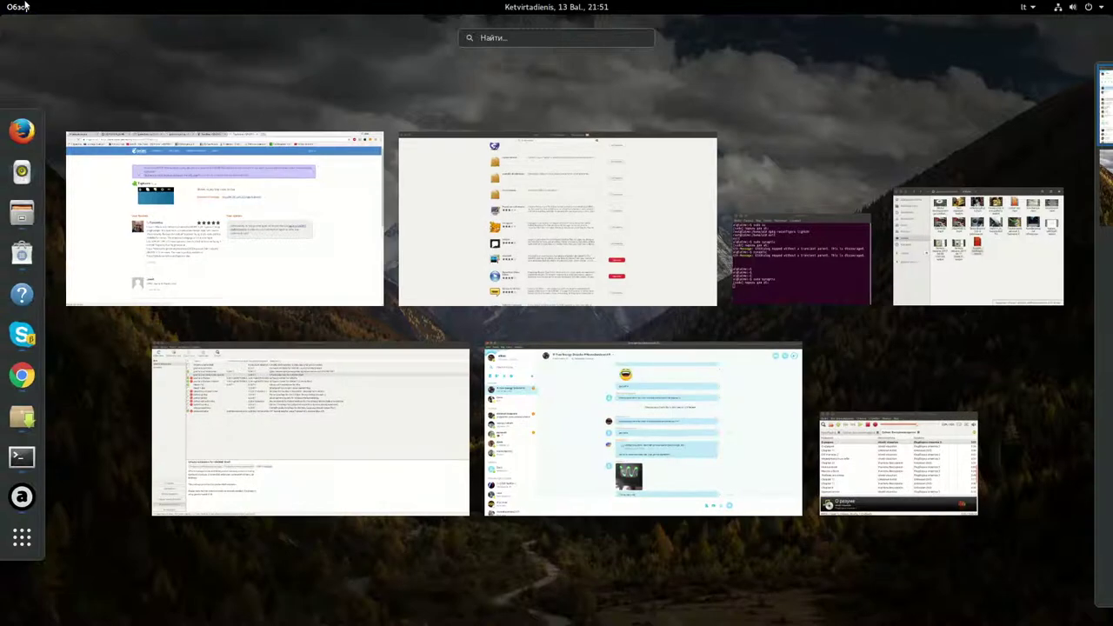
pyautogui.click(19, 6)
pyautogui.click(19, 6)
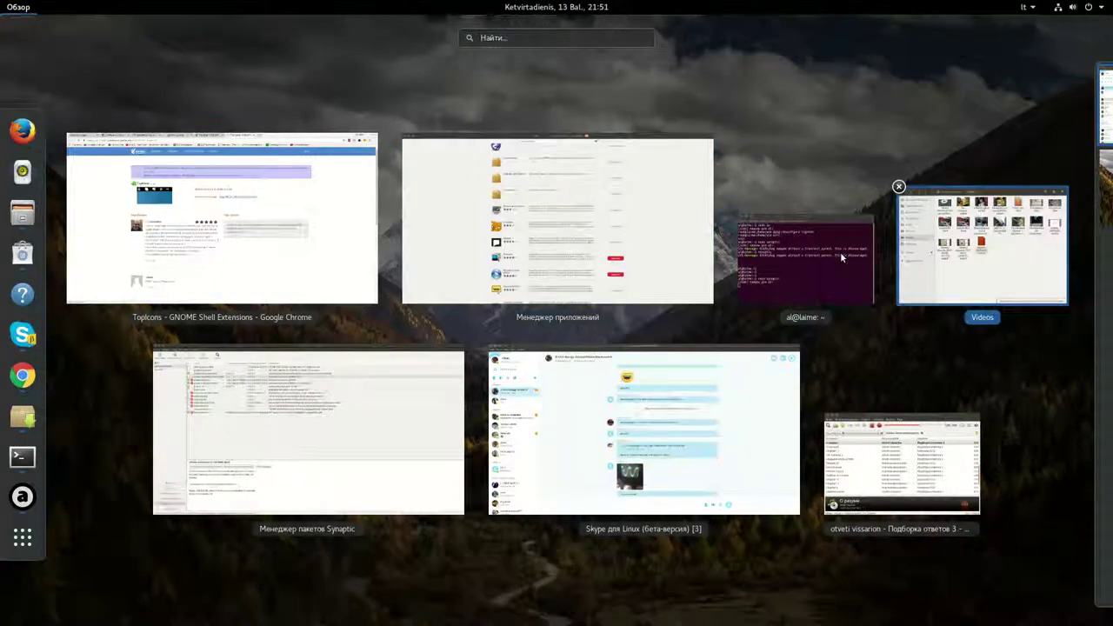
pyautogui.click(915, 218)
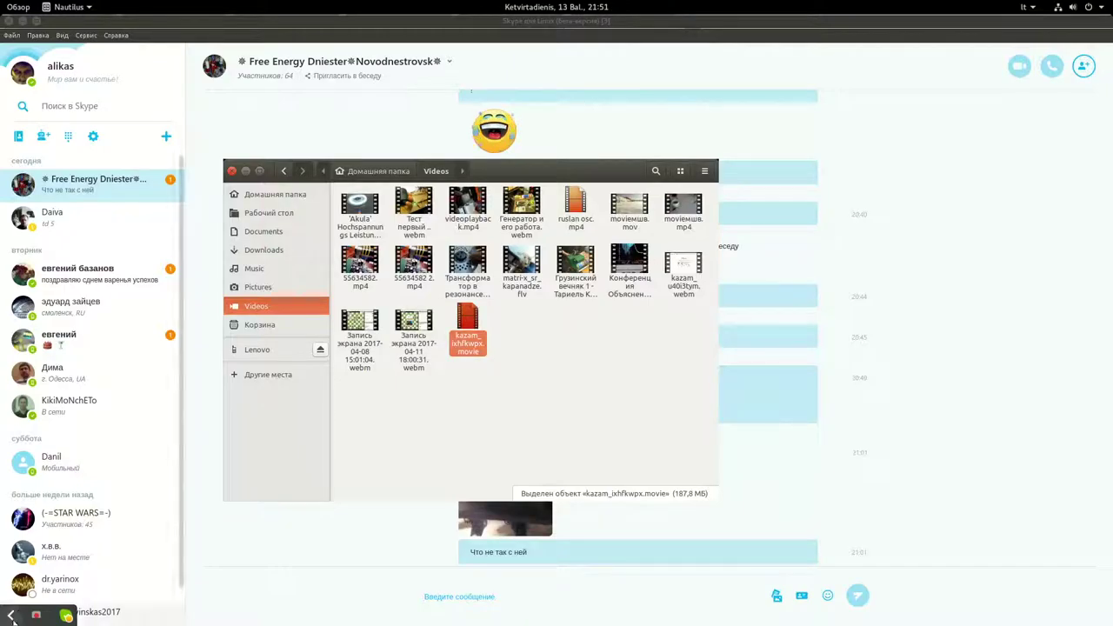
# - Switch to Google Chrome and close the TopIcons and TaskBar extension pages
pyautogui.click(17, 6)
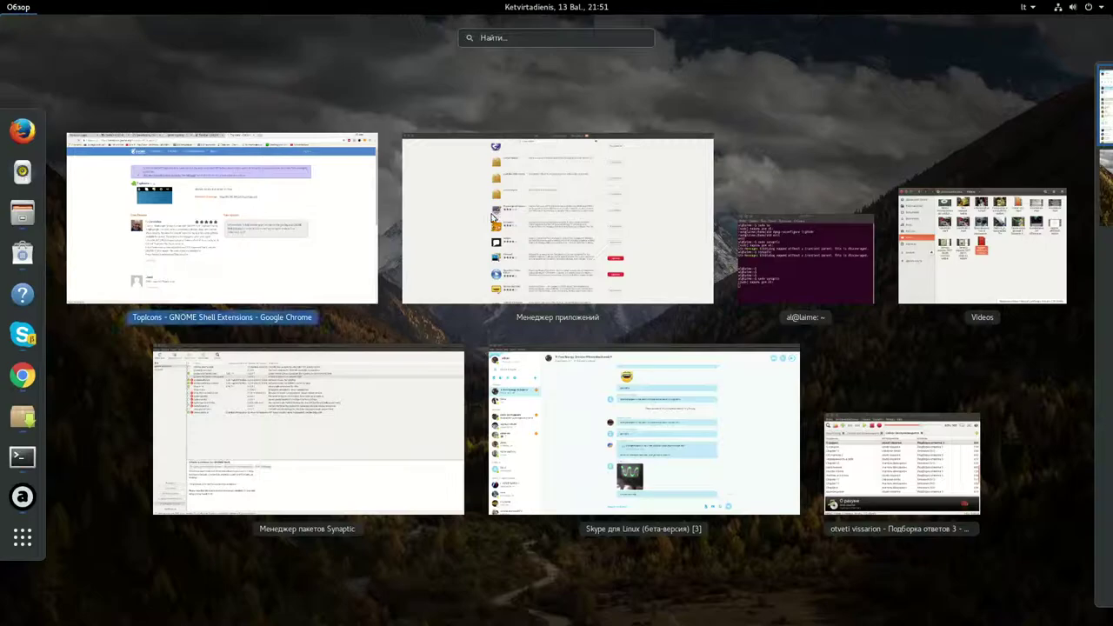
pyautogui.click(228, 207)
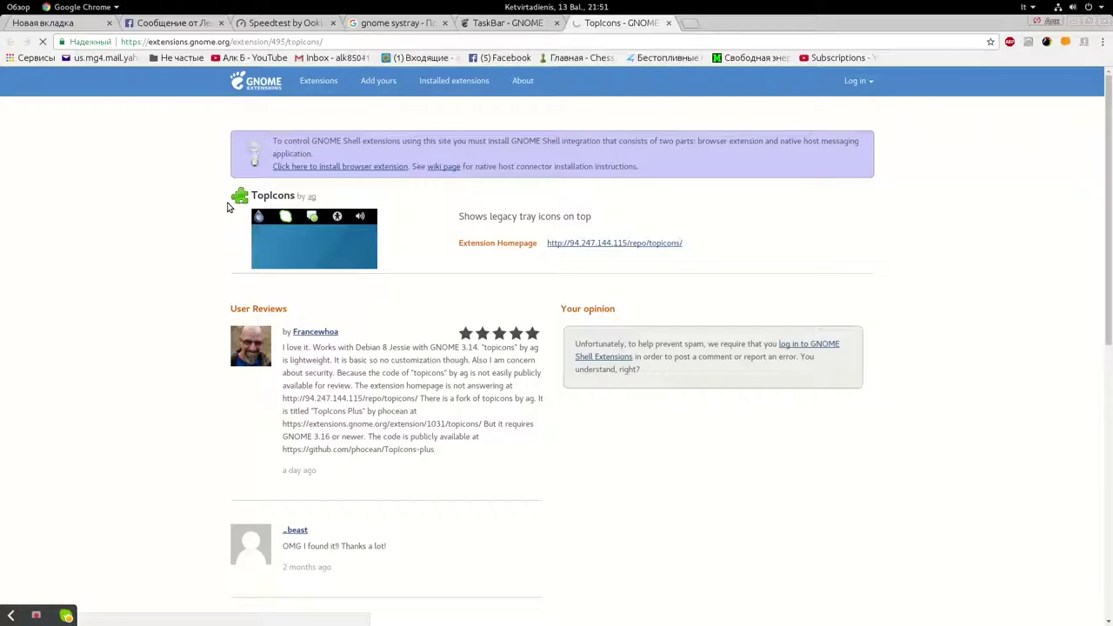
pyautogui.click(669, 23)
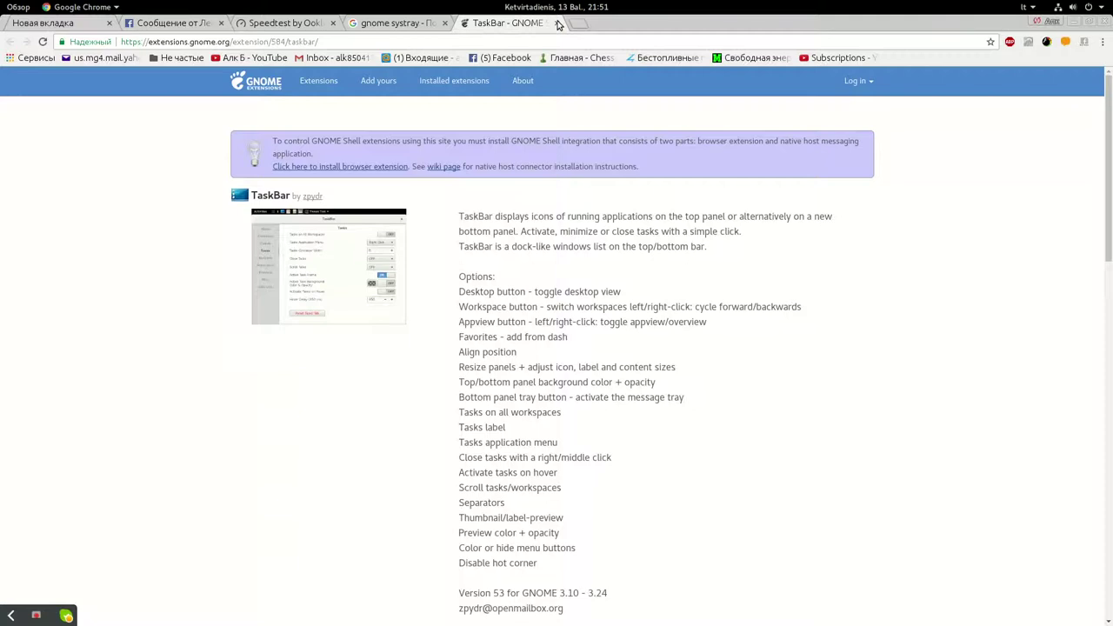
pyautogui.click(559, 24)
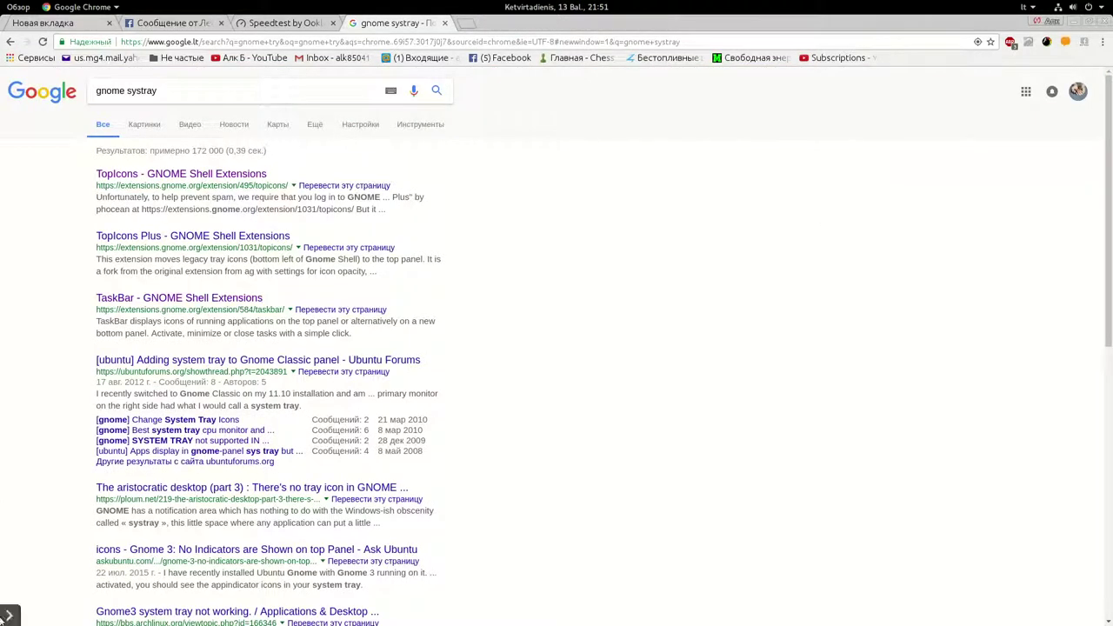
# - Switch to the application manager showing the "video editor" search and close its window
pyautogui.moveTo(7, 617)
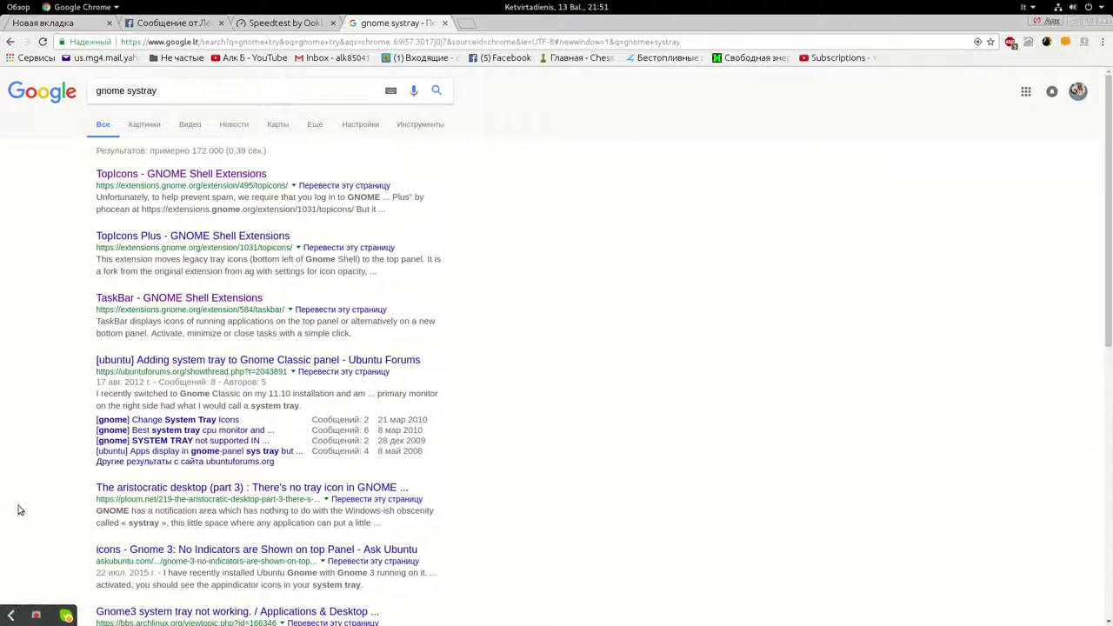
pyautogui.click(26, 6)
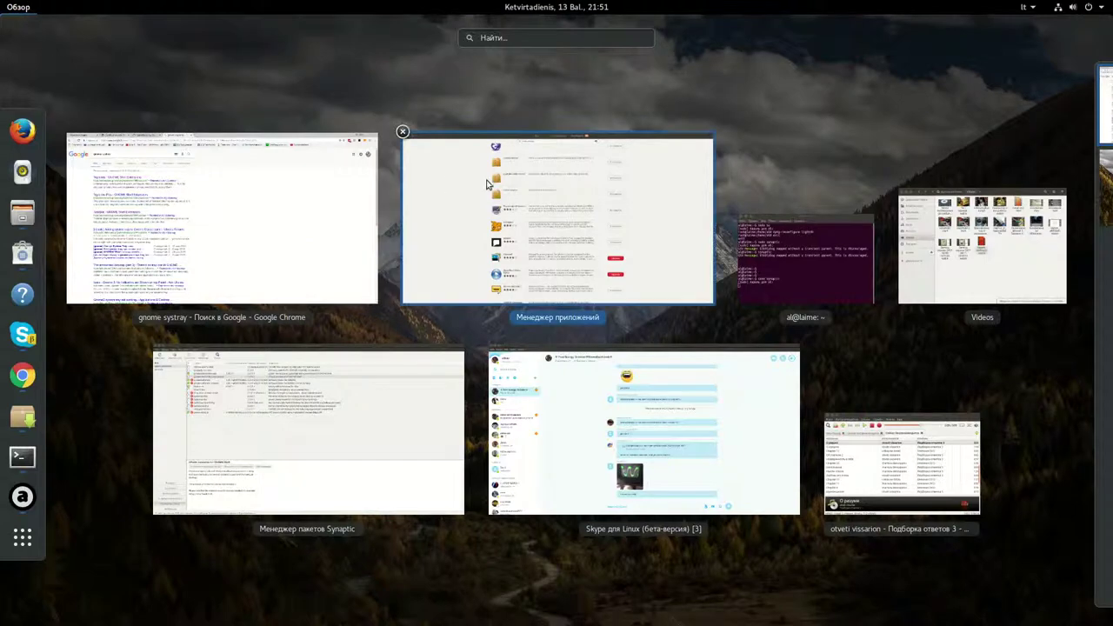
pyautogui.click(456, 185)
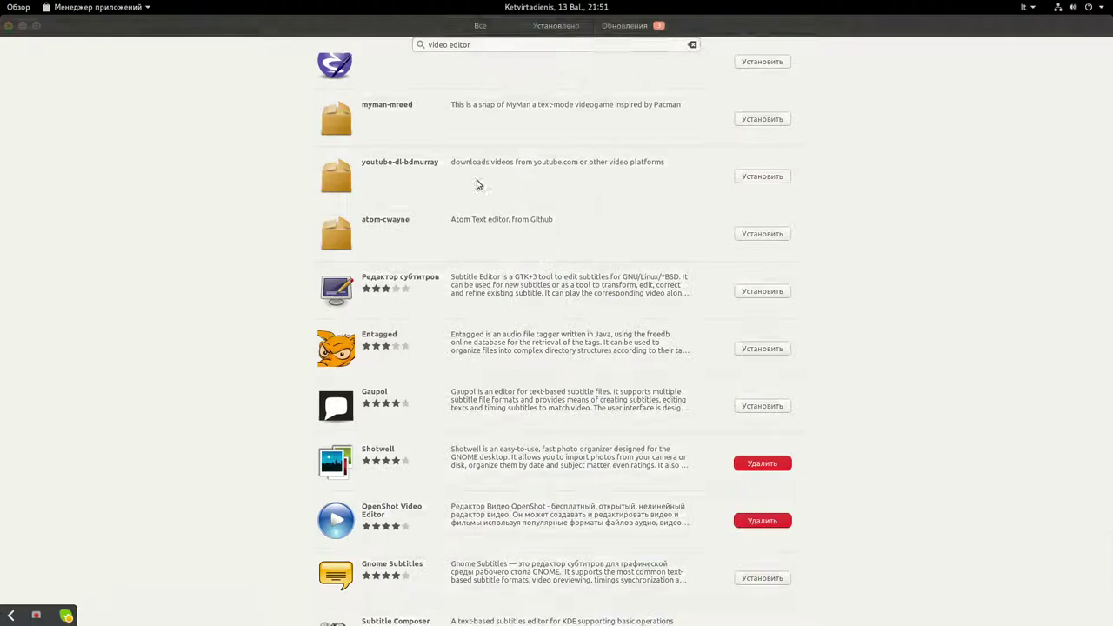
pyautogui.click(10, 29)
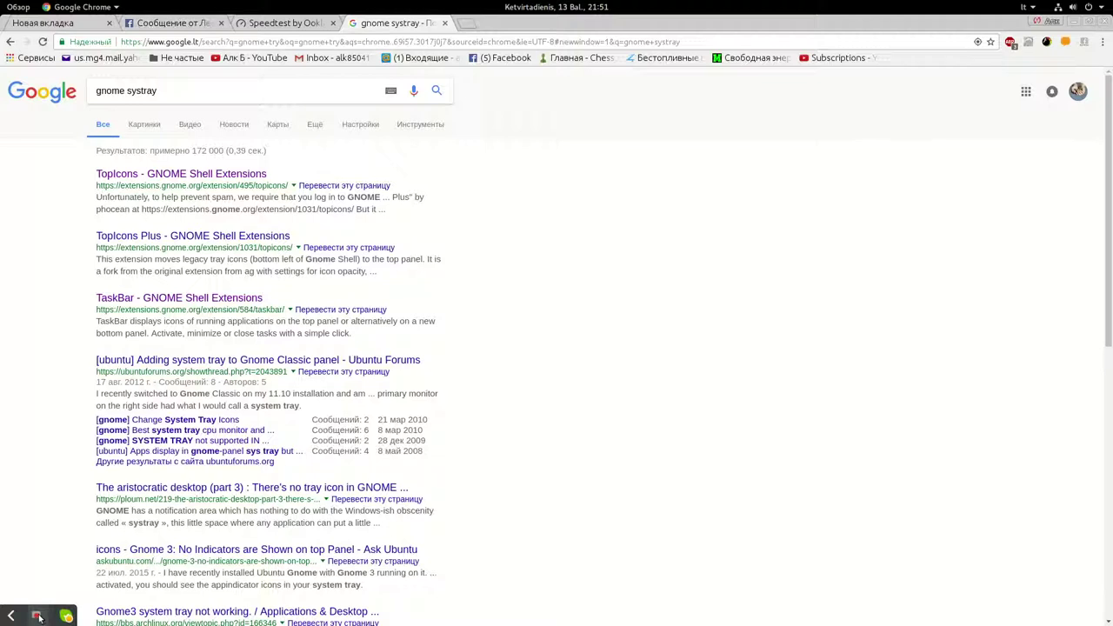
# - Check the screen recorder's tray options again and skim the "gnome systray" Google results
pyautogui.click(40, 618)
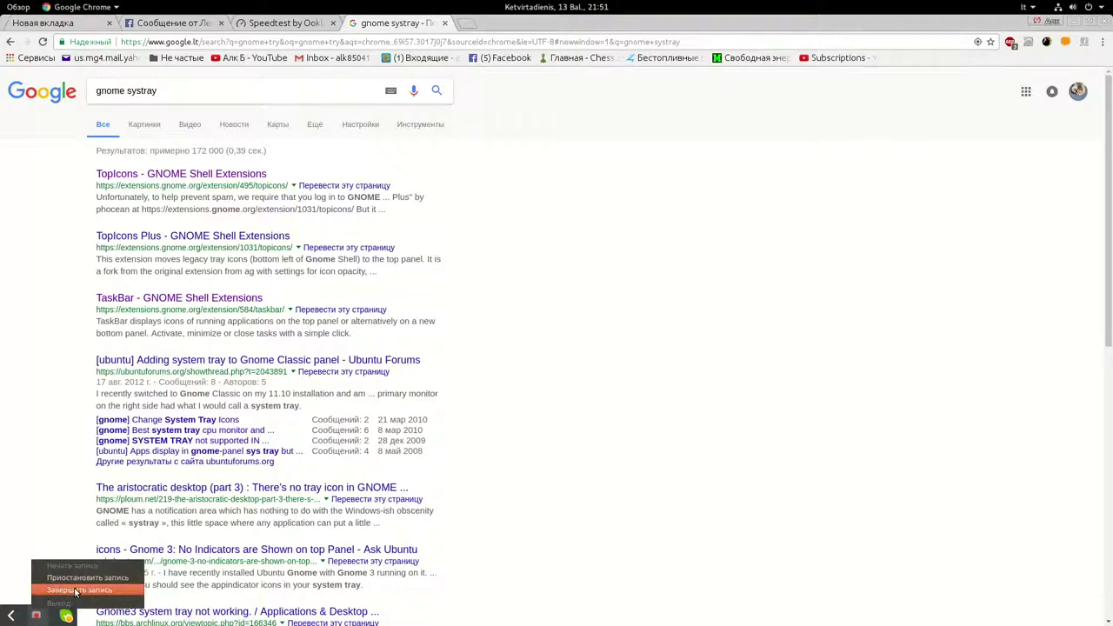
pyautogui.click(305, 348)
pyautogui.scroll(-5, 445, 330)
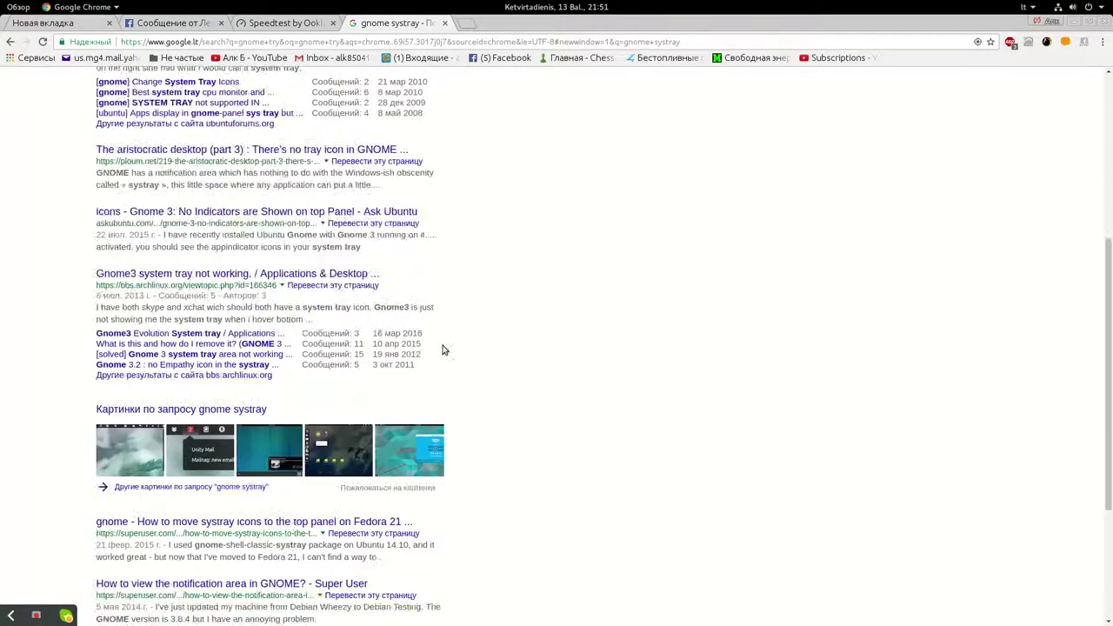
pyautogui.scroll(-2, 409, 435)
pyautogui.scroll(6, 410, 435)
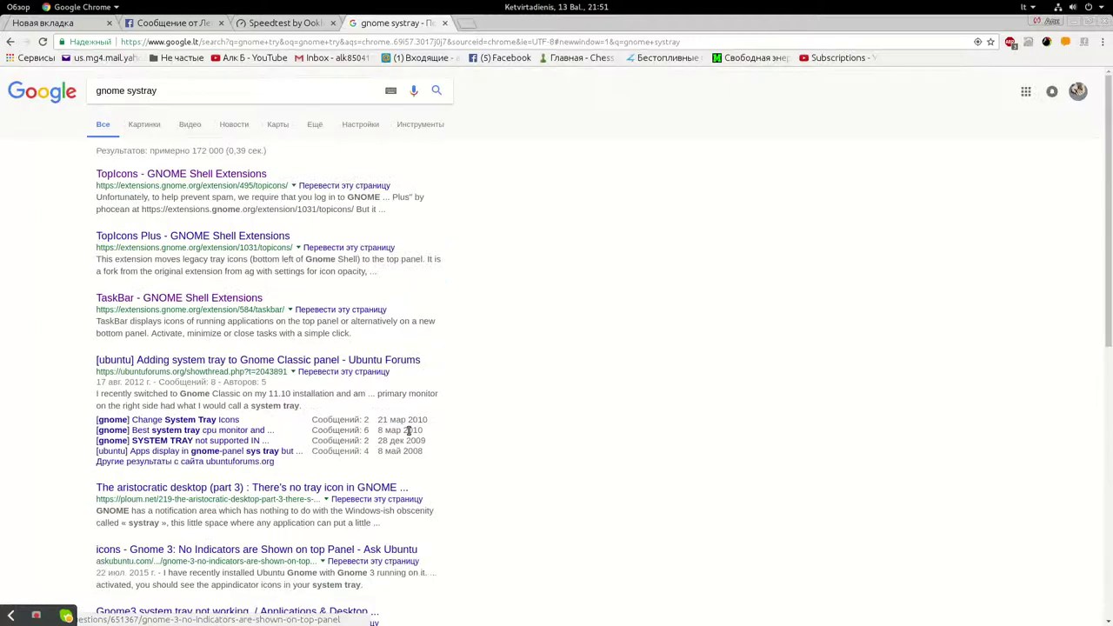
pyautogui.scroll(-6, 408, 429)
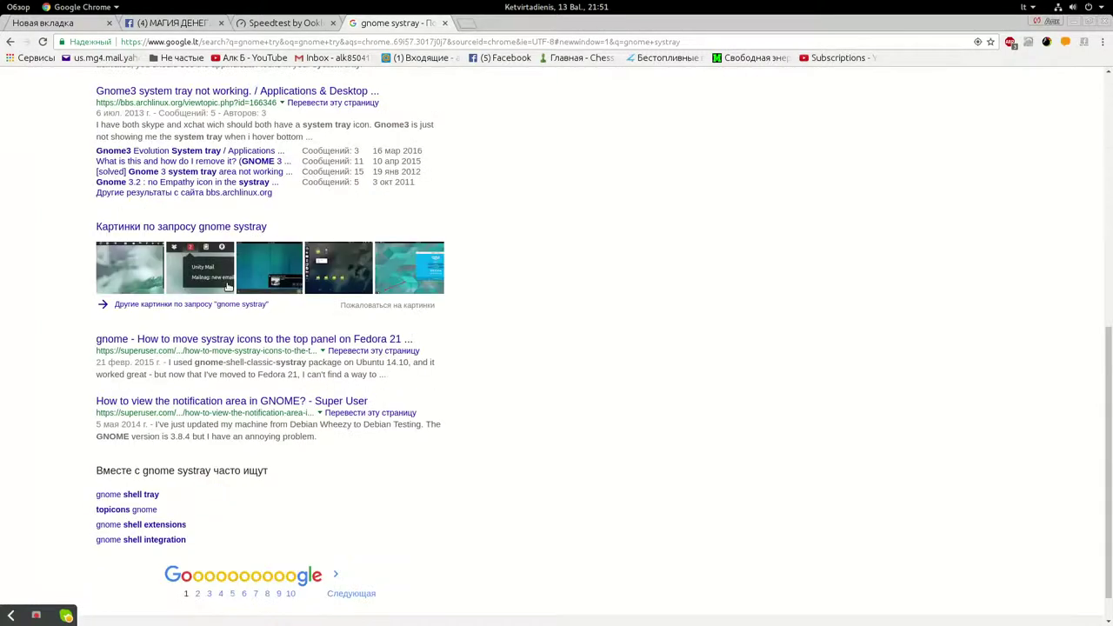
pyautogui.scroll(-1, 225, 252)
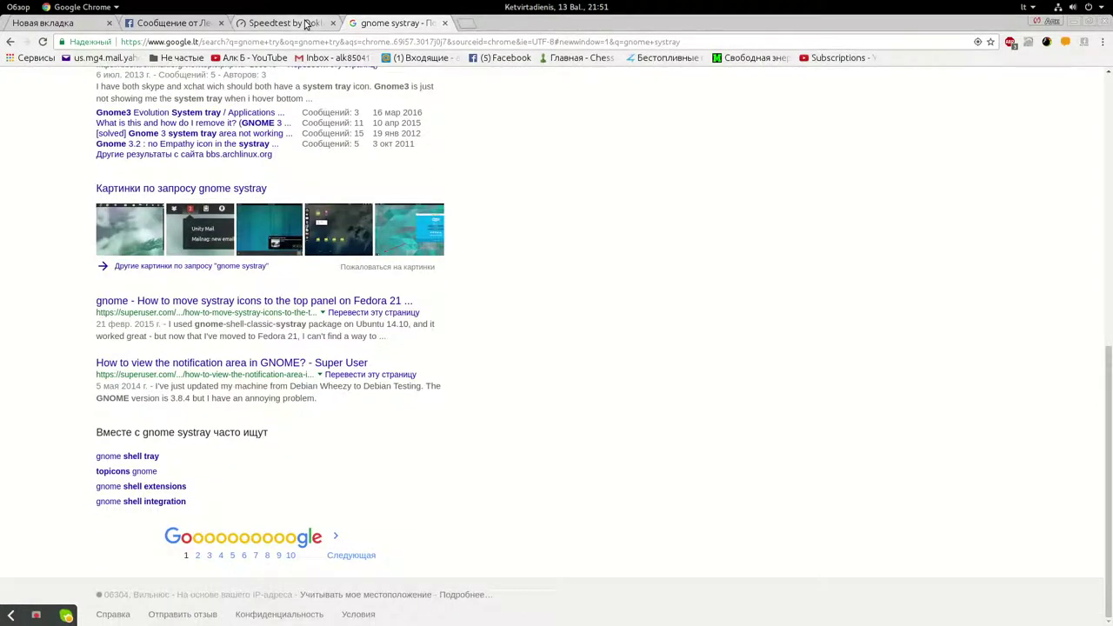
# - Close the Speedtest page in Chrome
pyautogui.click(307, 24)
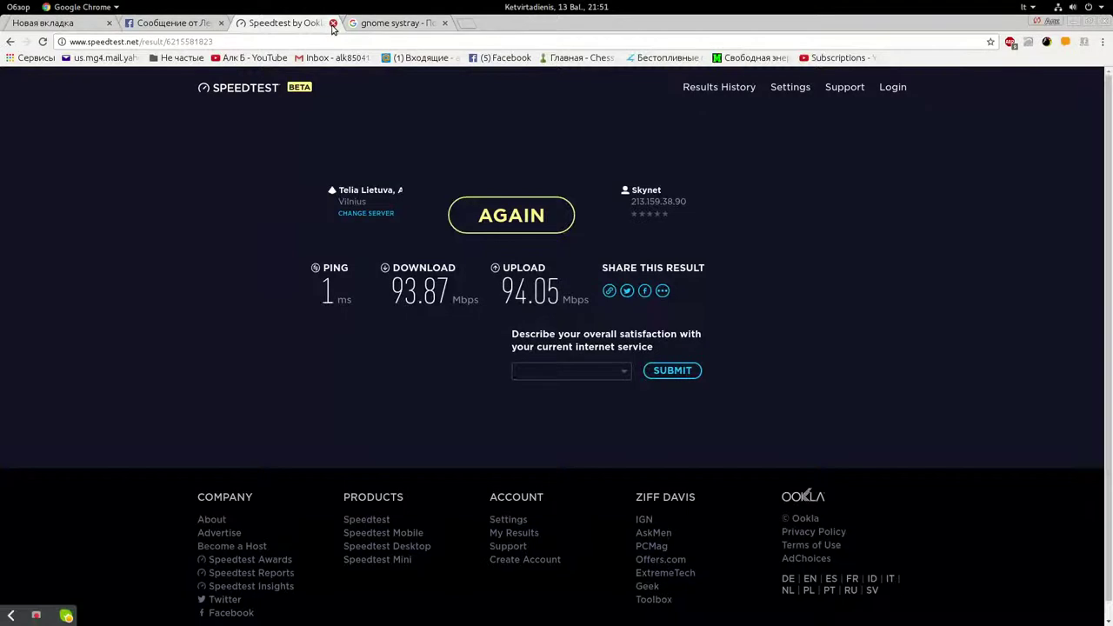
pyautogui.click(332, 23)
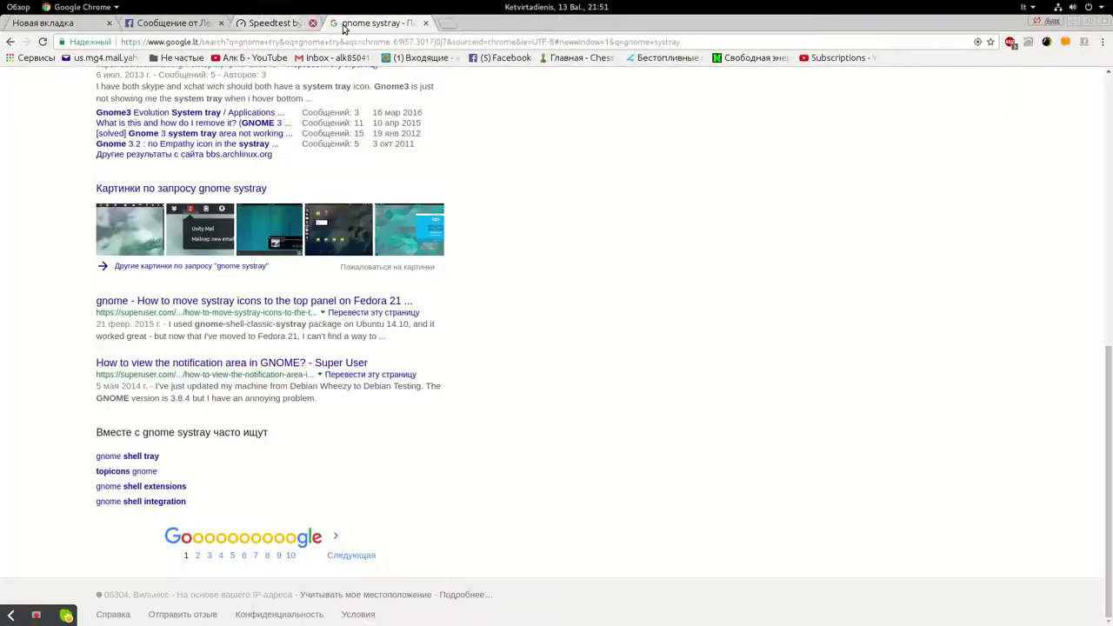
# - Bring up the terminal window from the overview, return to Chrome and go back to the first "gnome systray" results
pyautogui.click(19, 7)
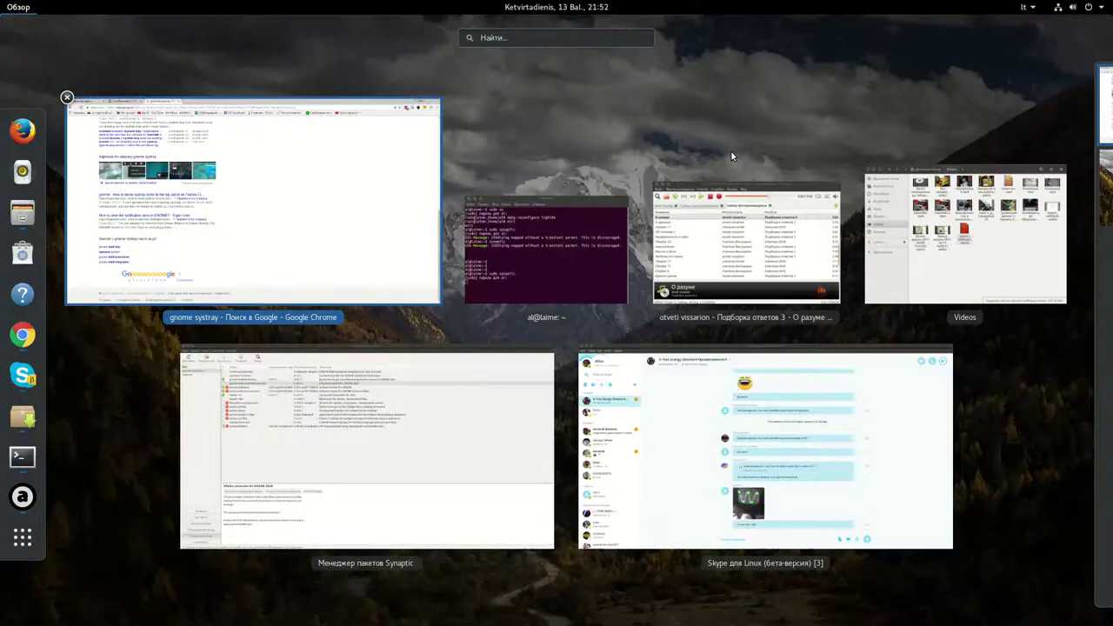
pyautogui.click(440, 304)
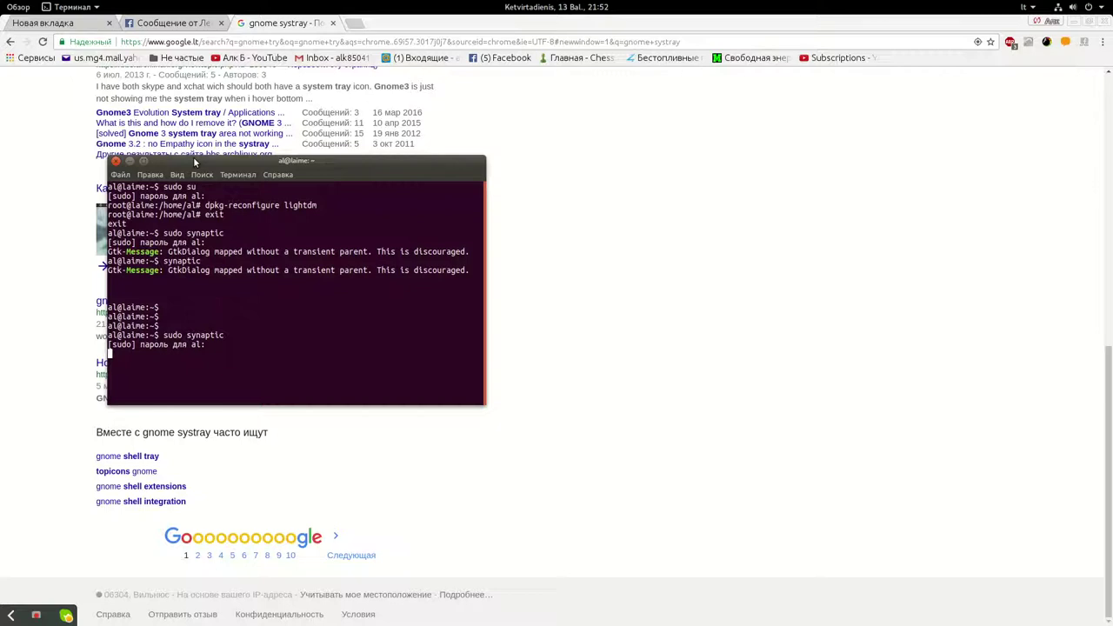
pyautogui.click(795, 253)
pyautogui.scroll(3, 793, 309)
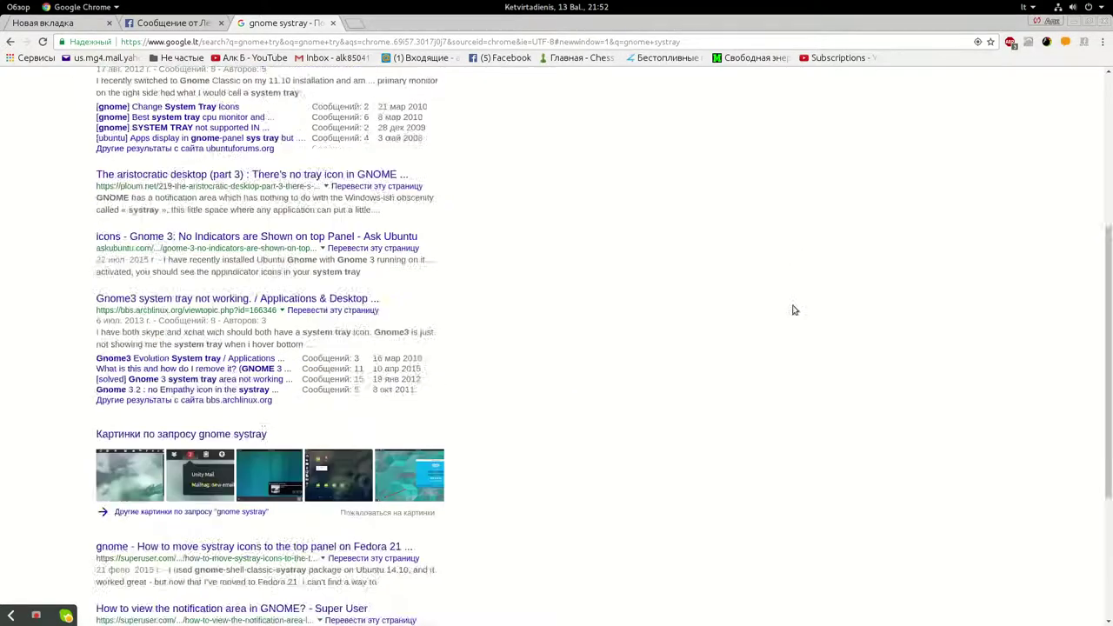
pyautogui.scroll(4, 793, 310)
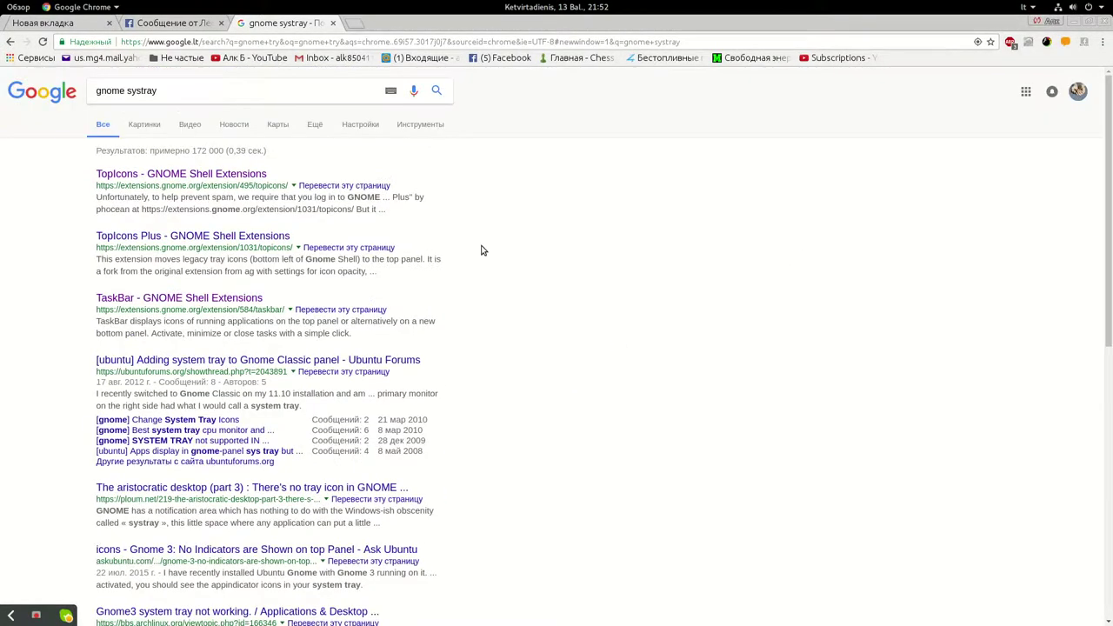
# - Skim the rest of the "gnome systray" results, bring up the Synaptic package manager from the overview and close its window
pyautogui.scroll(-5, 481, 247)
pyautogui.scroll(-2, 479, 243)
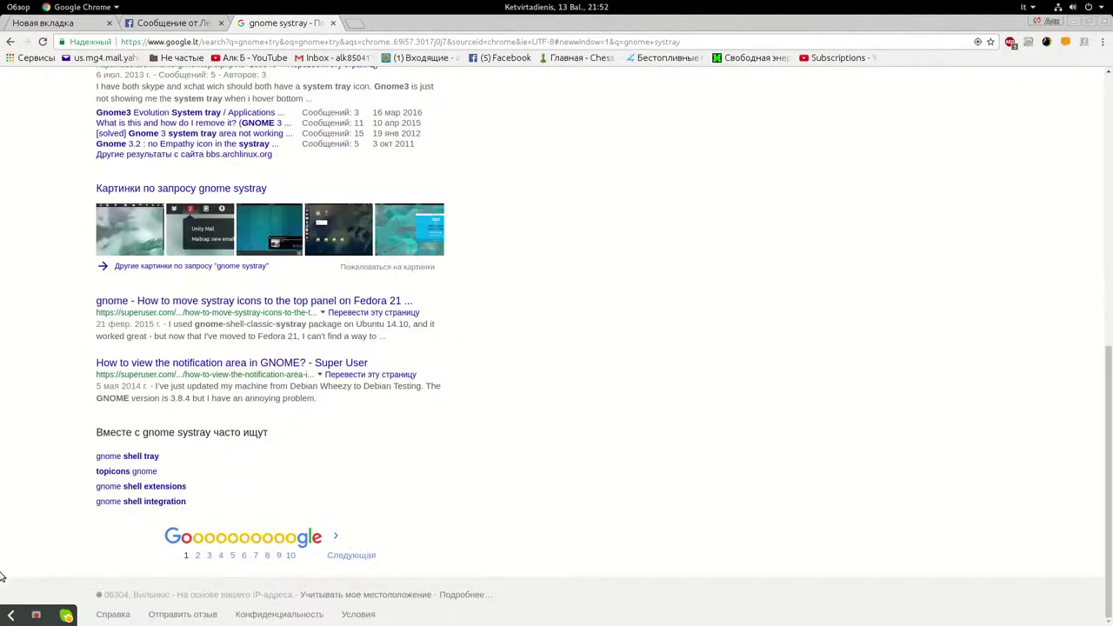
pyautogui.moveTo(5, 11)
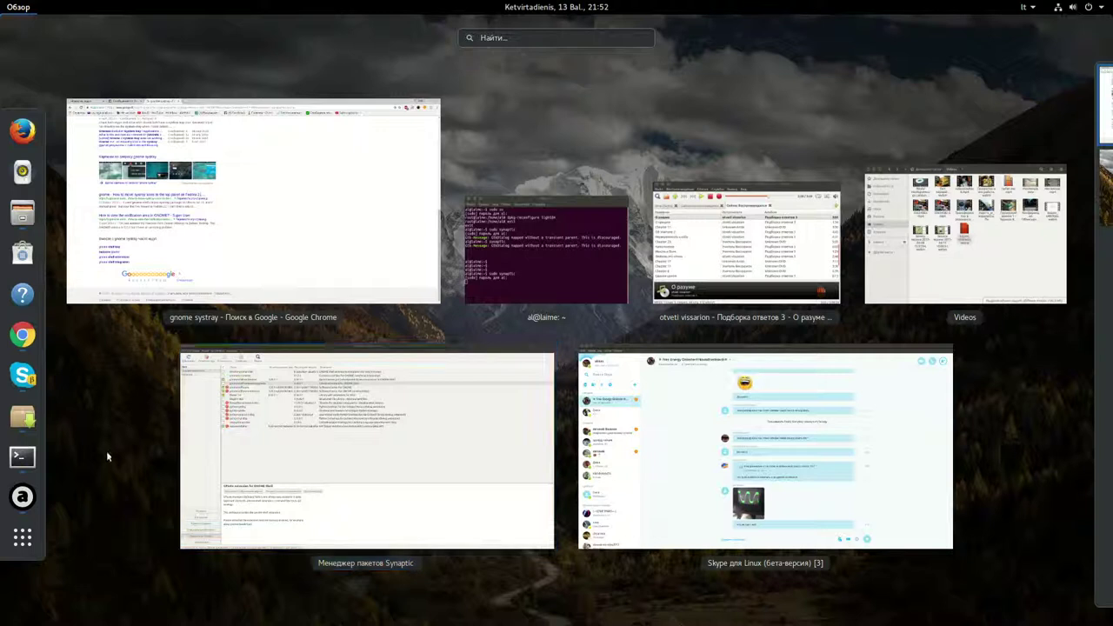
pyautogui.click(352, 425)
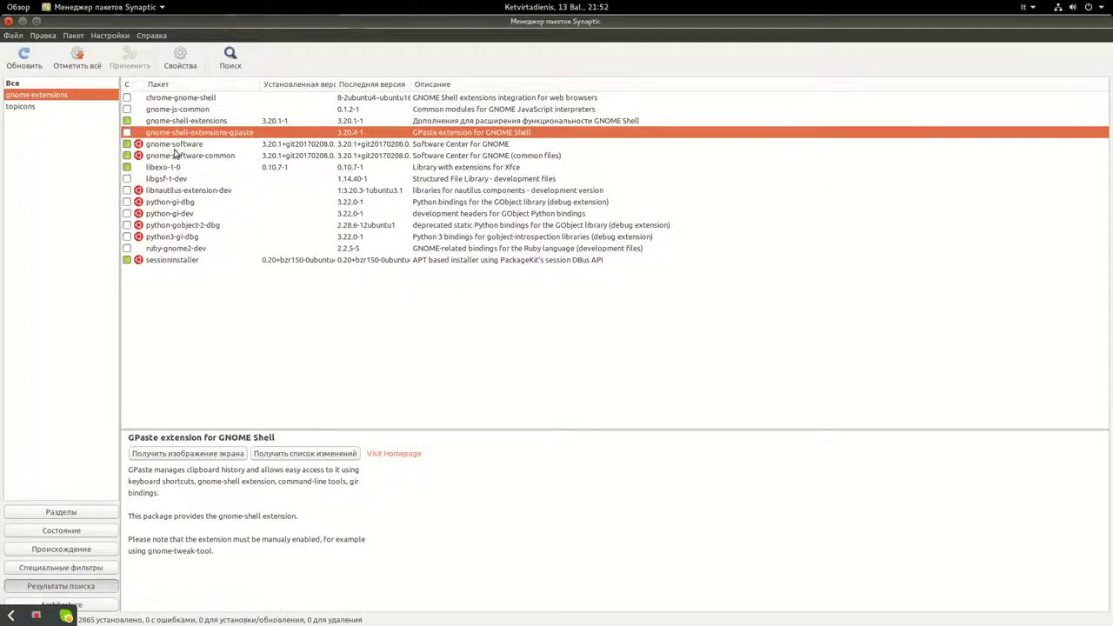
pyautogui.click(14, 58)
pyautogui.hotkey('alt', 'Tab')
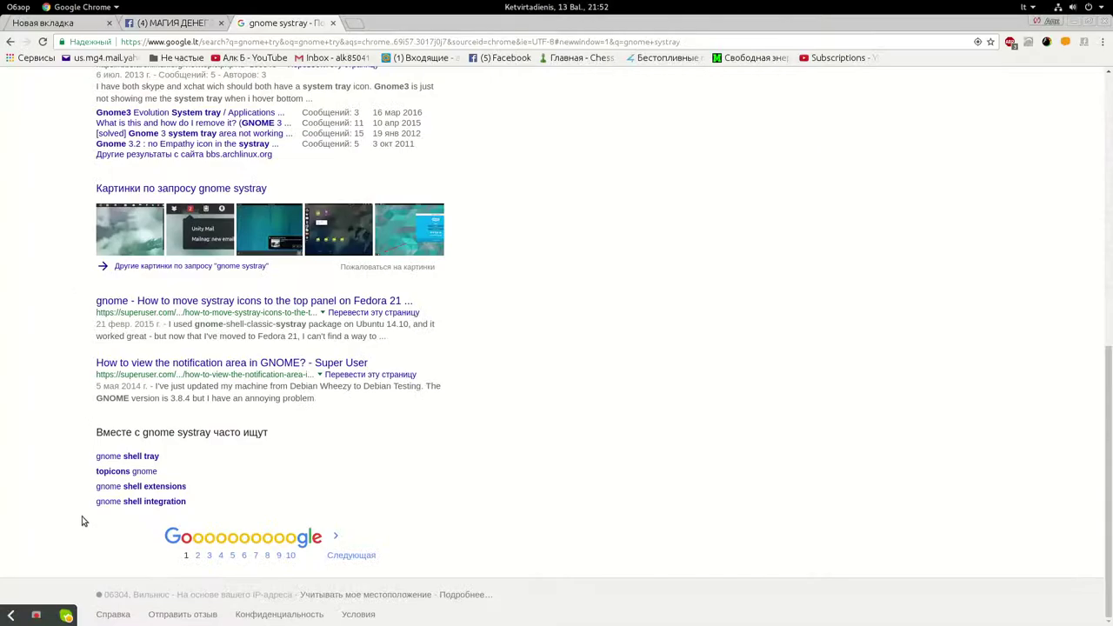
# - Look back through the "gnome systray" results to the first entry and replace that page with a new blank tab
pyautogui.scroll(5, 309, 364)
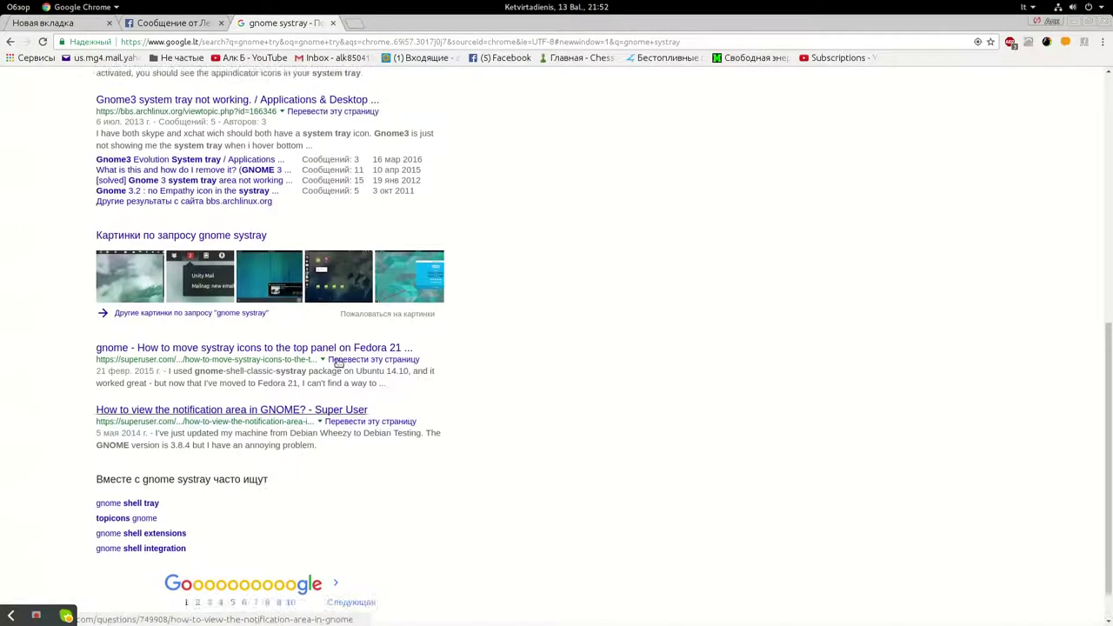
pyautogui.click(83, 24)
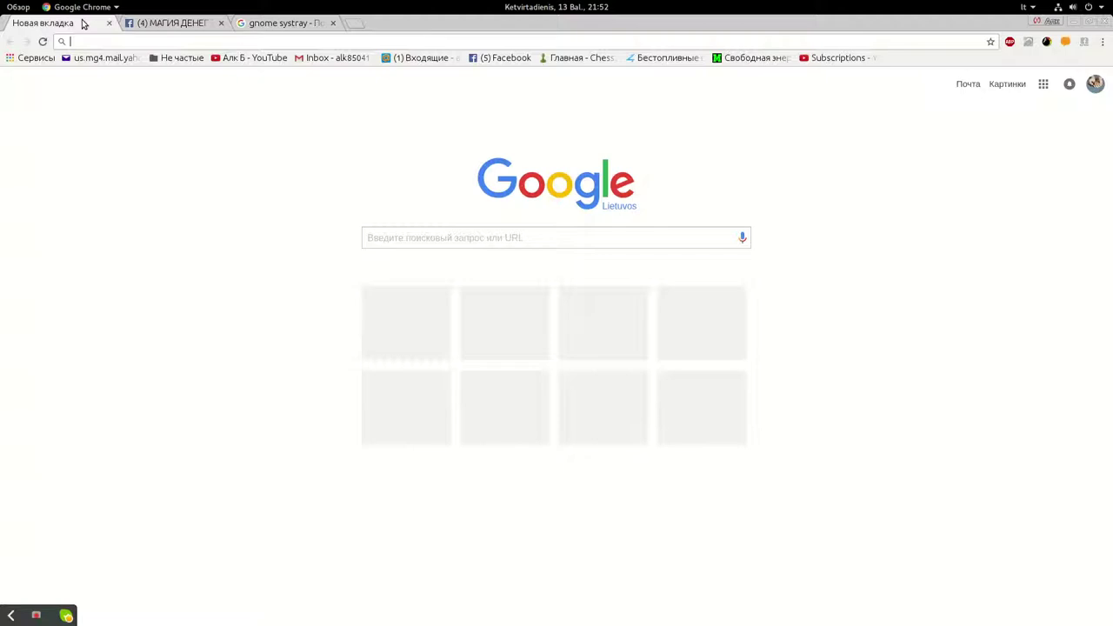
pyautogui.click(273, 23)
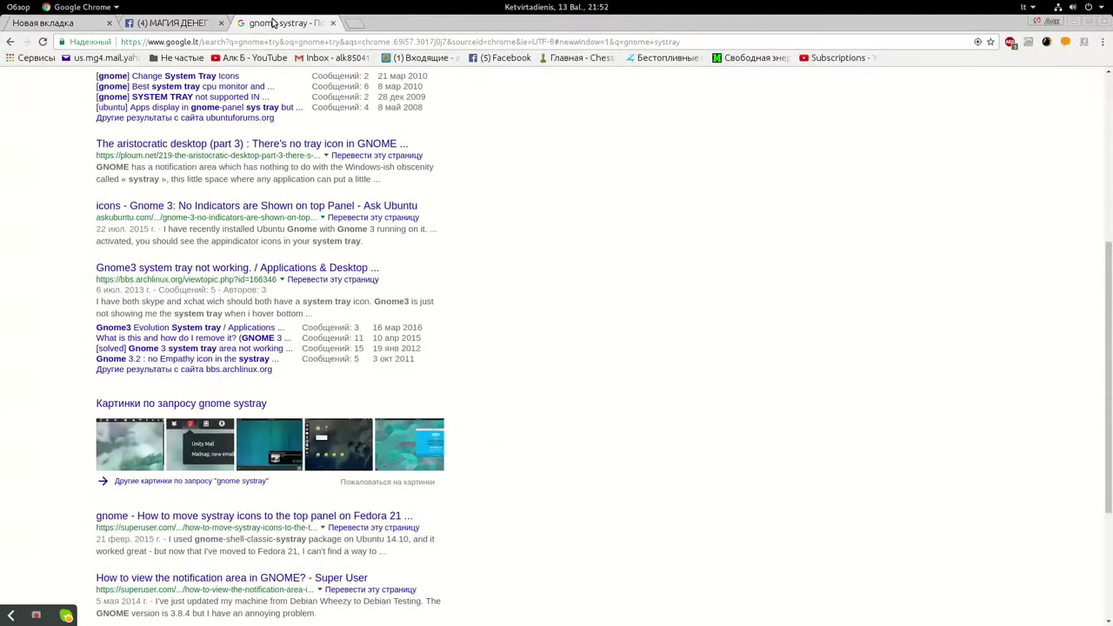
pyautogui.scroll(4, 311, 307)
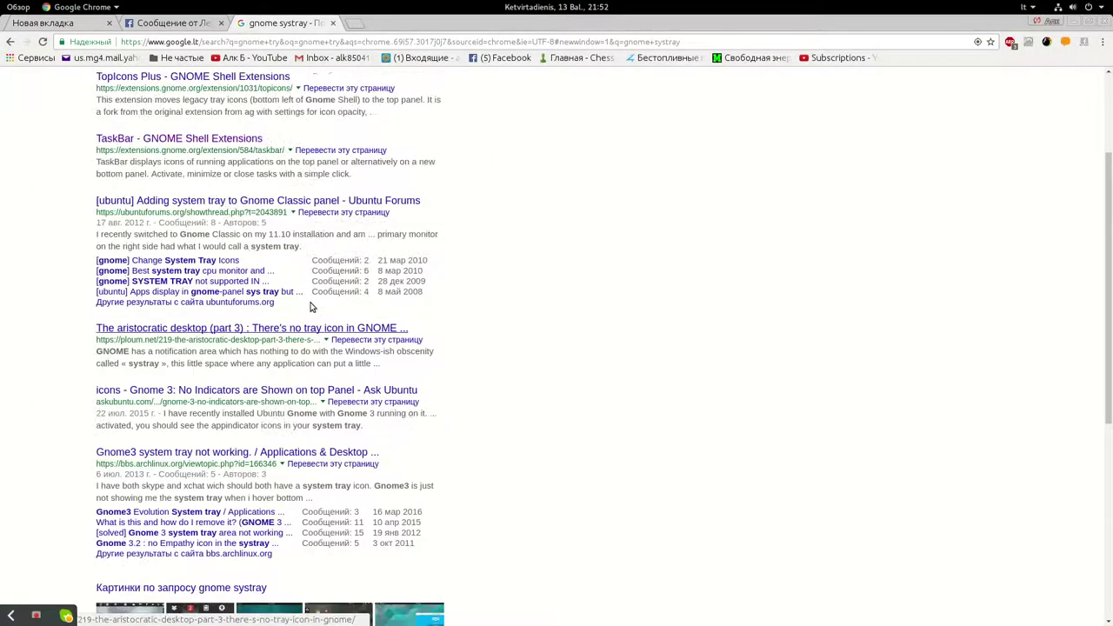
pyautogui.scroll(4, 312, 307)
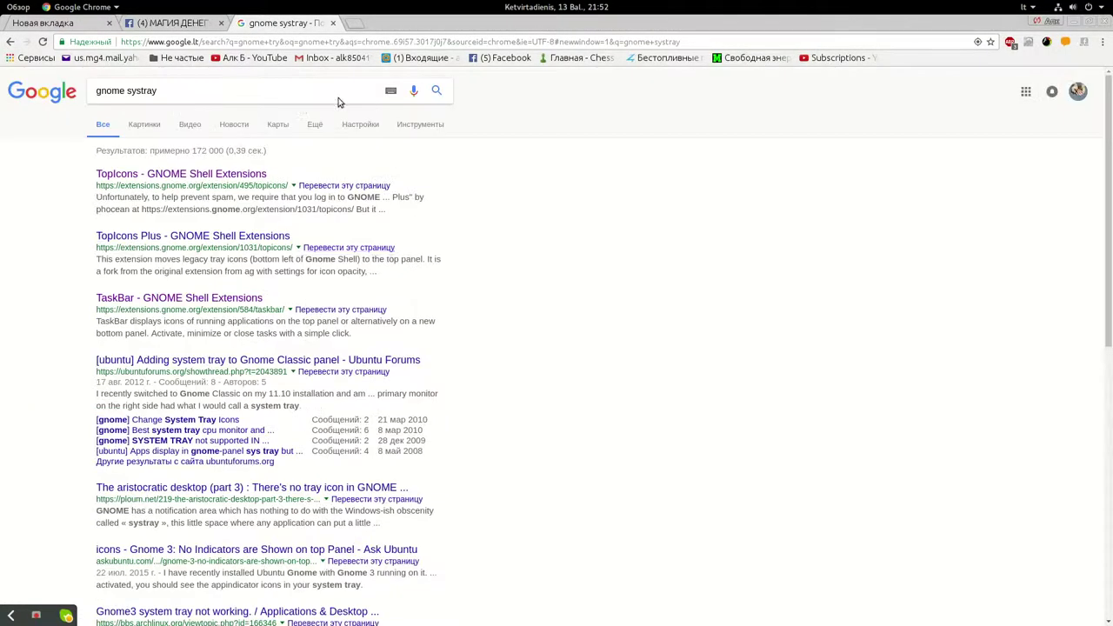
pyautogui.click(352, 23)
pyautogui.click(333, 22)
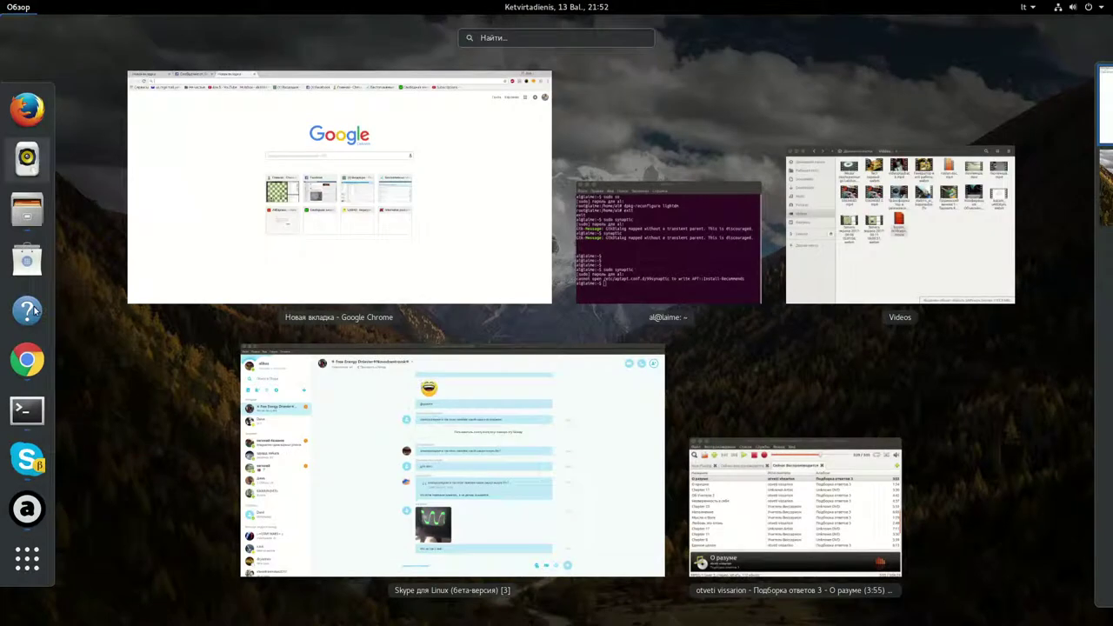
# - Show all installed applications, browse the pages of the application grid and launch WinRAR
pyautogui.click(35, 561)
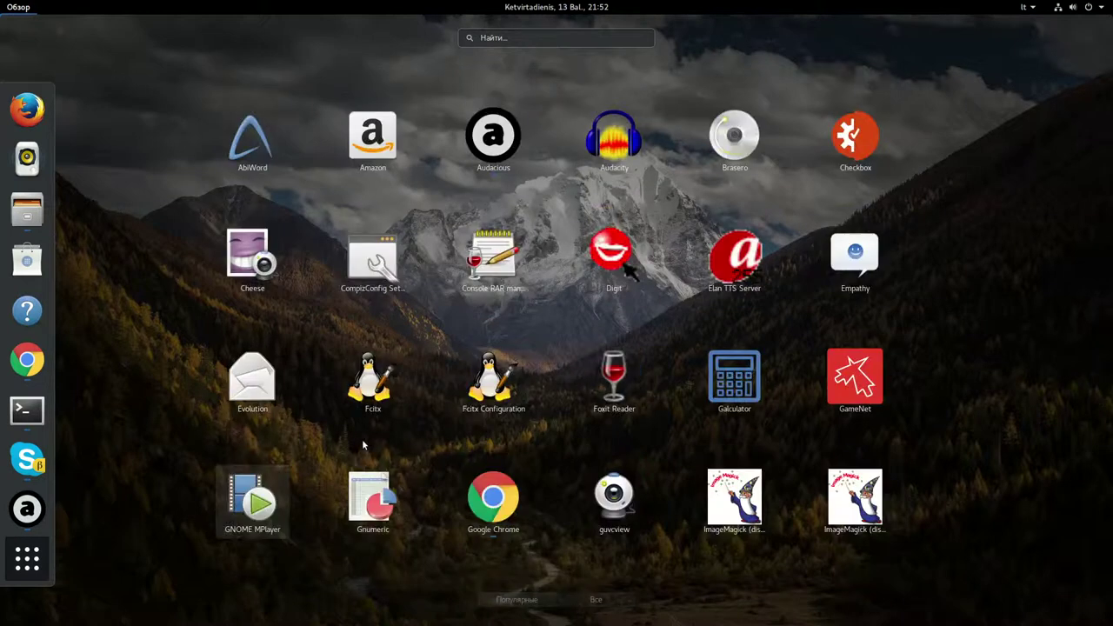
pyautogui.scroll(-5, 497, 399)
pyautogui.scroll(-1, 496, 399)
pyautogui.scroll(5, 492, 387)
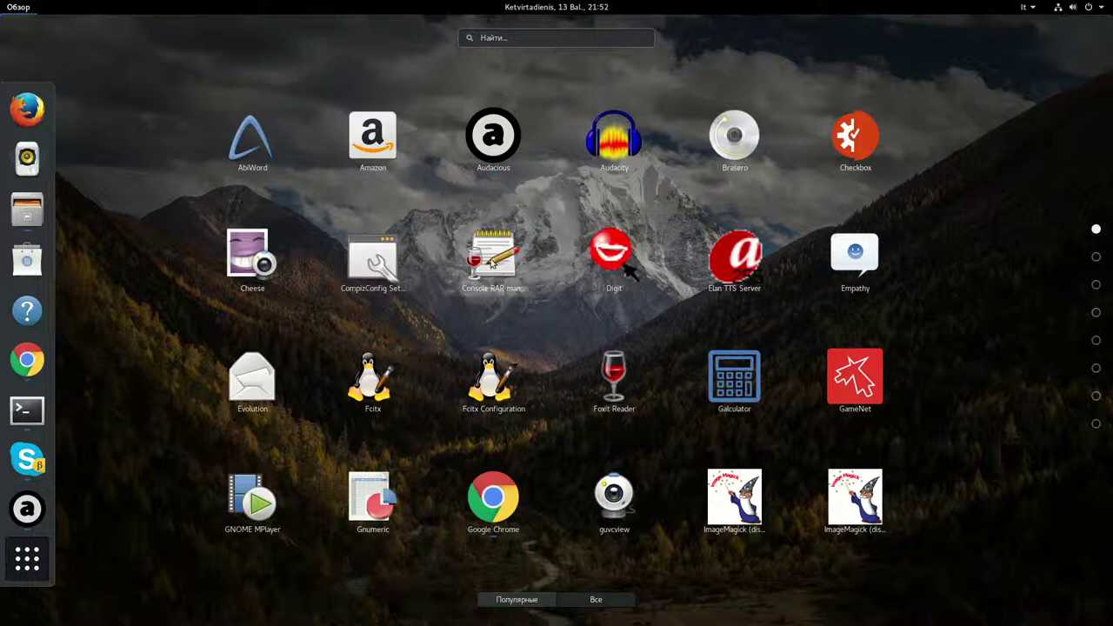
pyautogui.scroll(-2, 334, 289)
pyautogui.scroll(1, 340, 307)
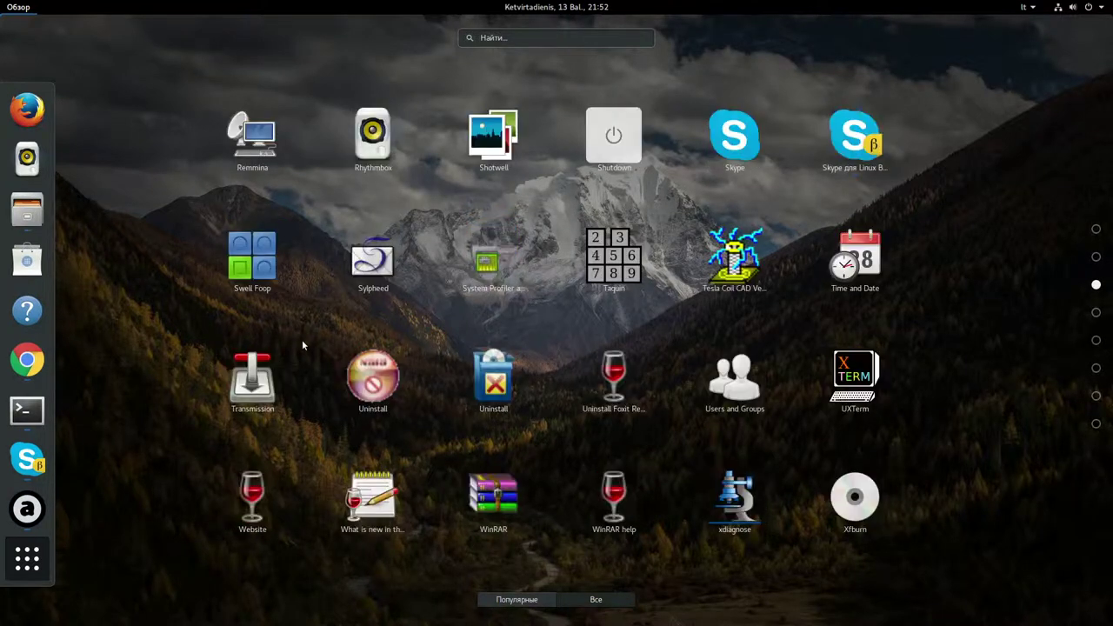
pyautogui.scroll(-1, 303, 344)
pyautogui.scroll(1, 302, 344)
pyautogui.click(493, 497)
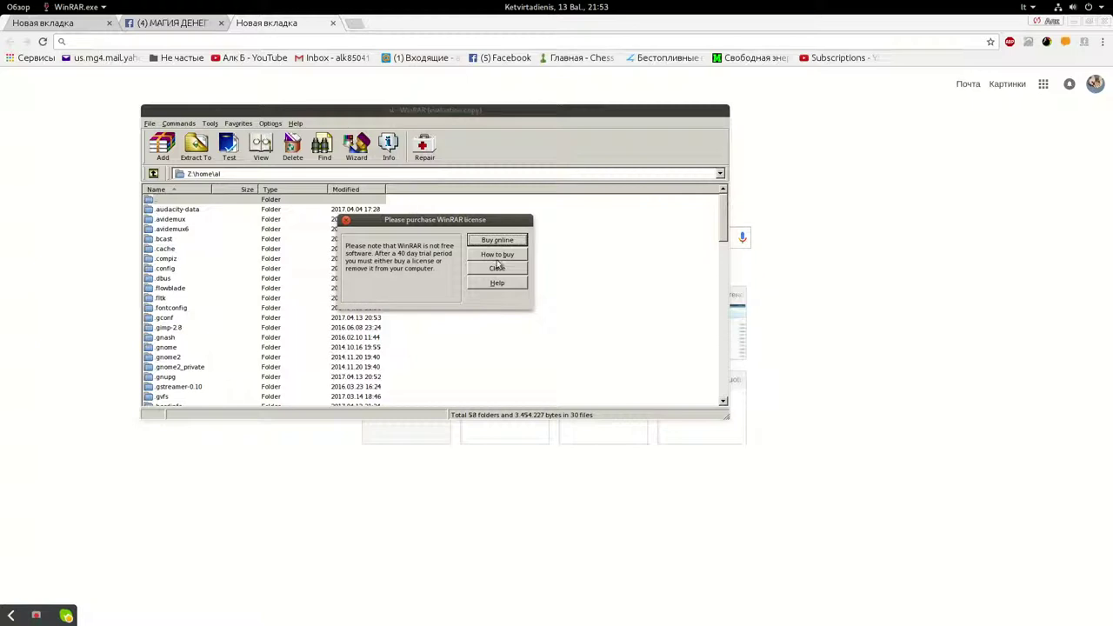
# - Dismiss WinRAR's licence purchase notice, rearrange its window on the desktop and close the program
pyautogui.click(498, 268)
pyautogui.moveTo(258, 111); pyautogui.dragTo(222, 154)
pyautogui.moveTo(144, 157); pyautogui.dragTo(196, 157)
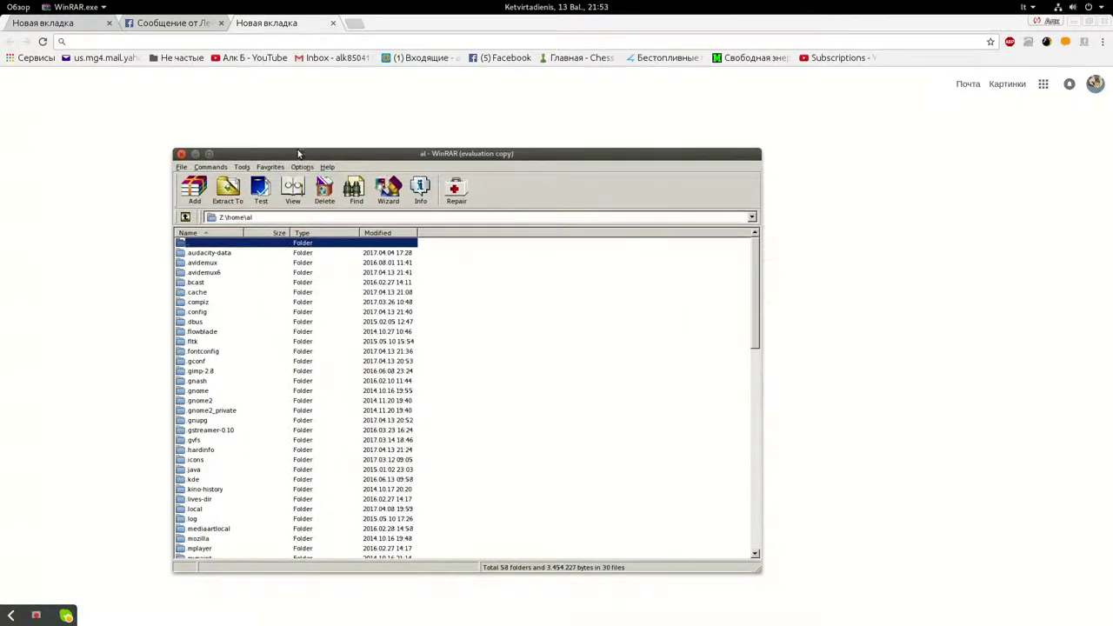
pyautogui.click(181, 154)
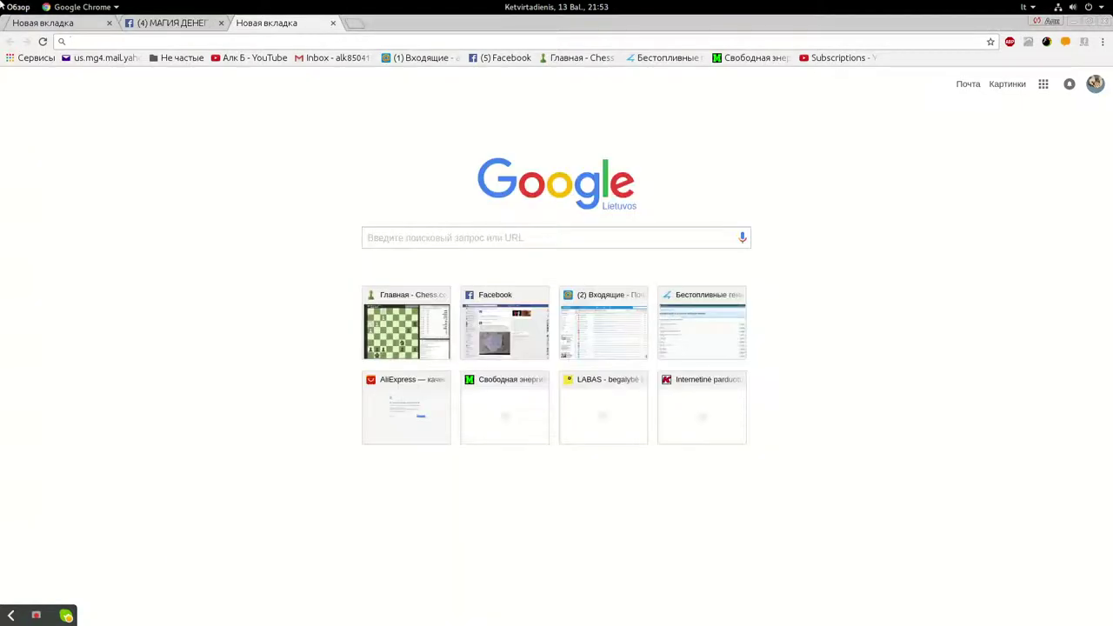
# - Bring up the file manager window with the Videos folder from the overview
pyautogui.moveTo(3, 4)
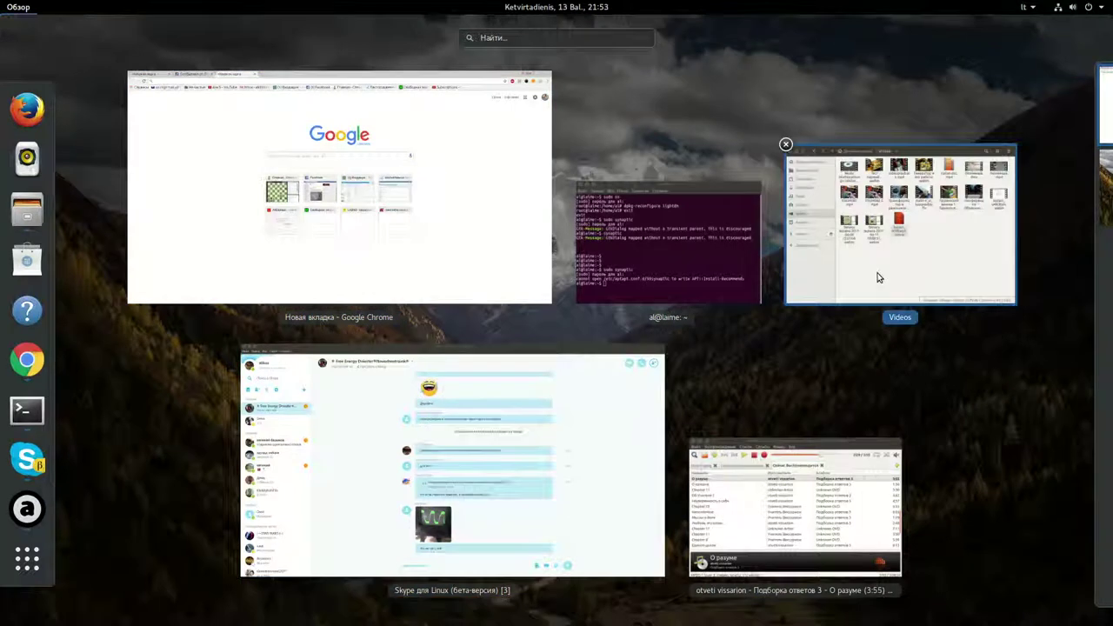
pyautogui.click(800, 287)
pyautogui.moveTo(529, 385); pyautogui.dragTo(425, 348)
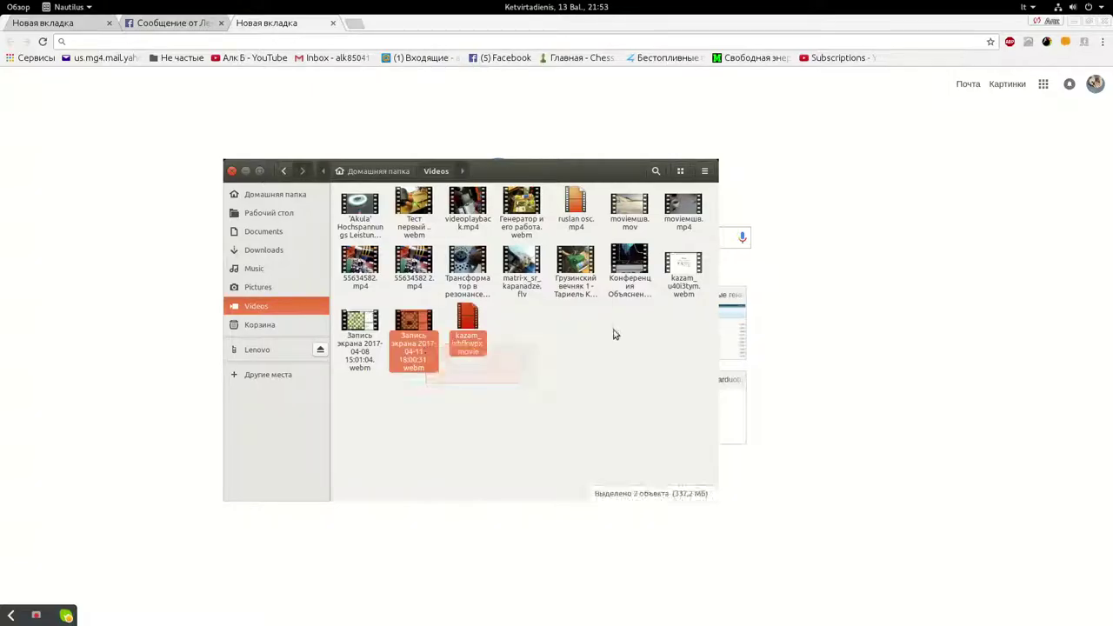
pyautogui.click(635, 347)
# - Try to compress the two neighbouring videos in the second row of the Videos folder into Videos.zip
pyautogui.moveTo(635, 347); pyautogui.dragTo(574, 276)
pyautogui.rightClick(574, 275)
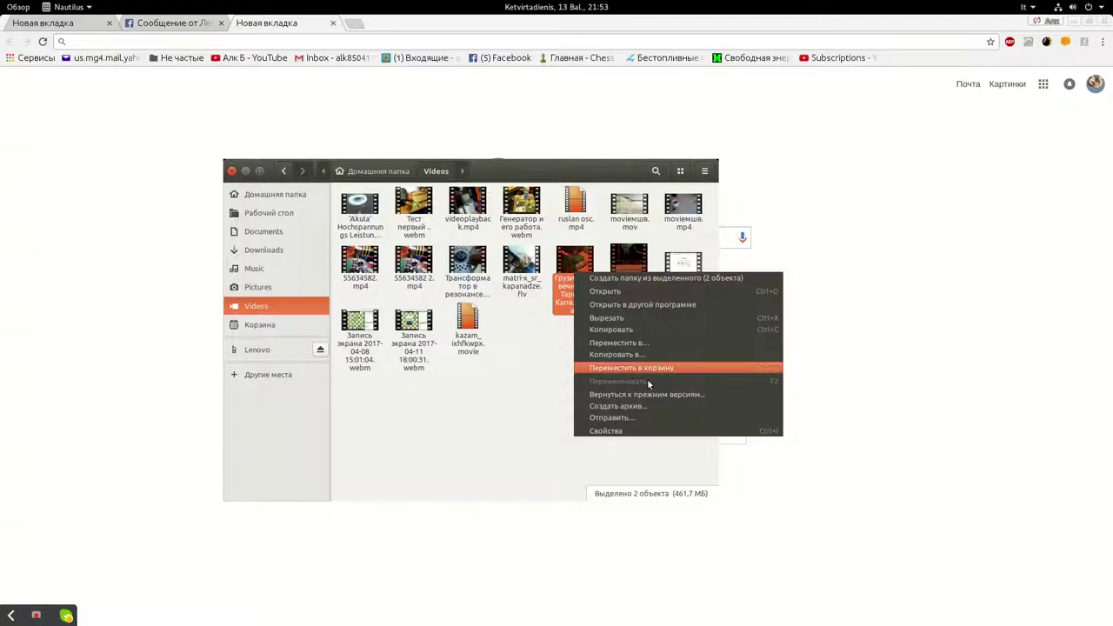
pyautogui.click(647, 406)
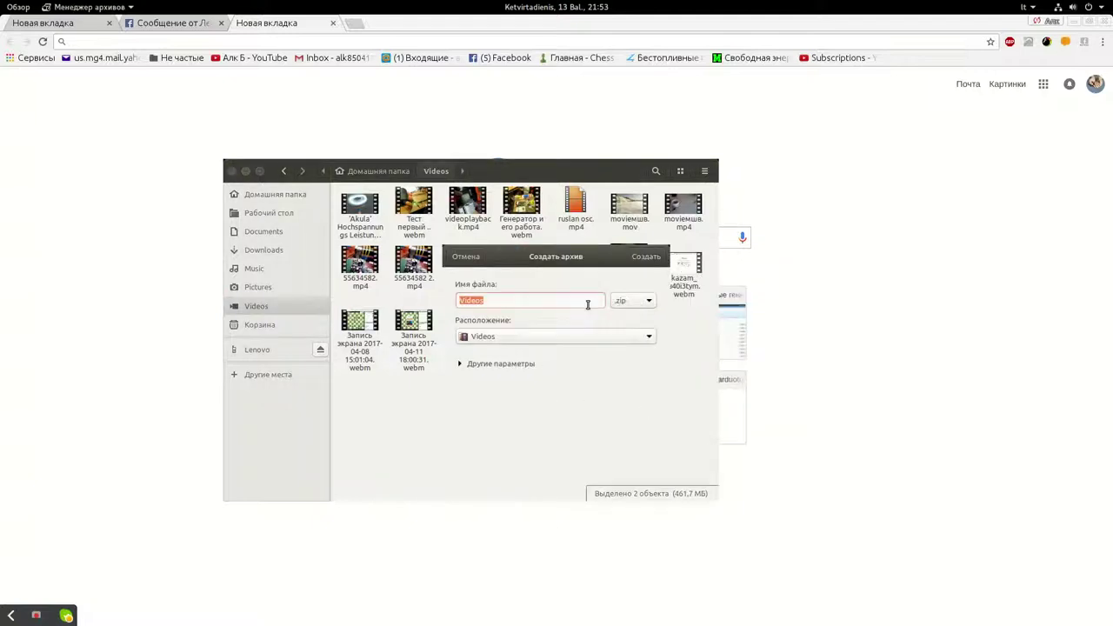
pyautogui.moveTo(520, 266); pyautogui.dragTo(528, 308)
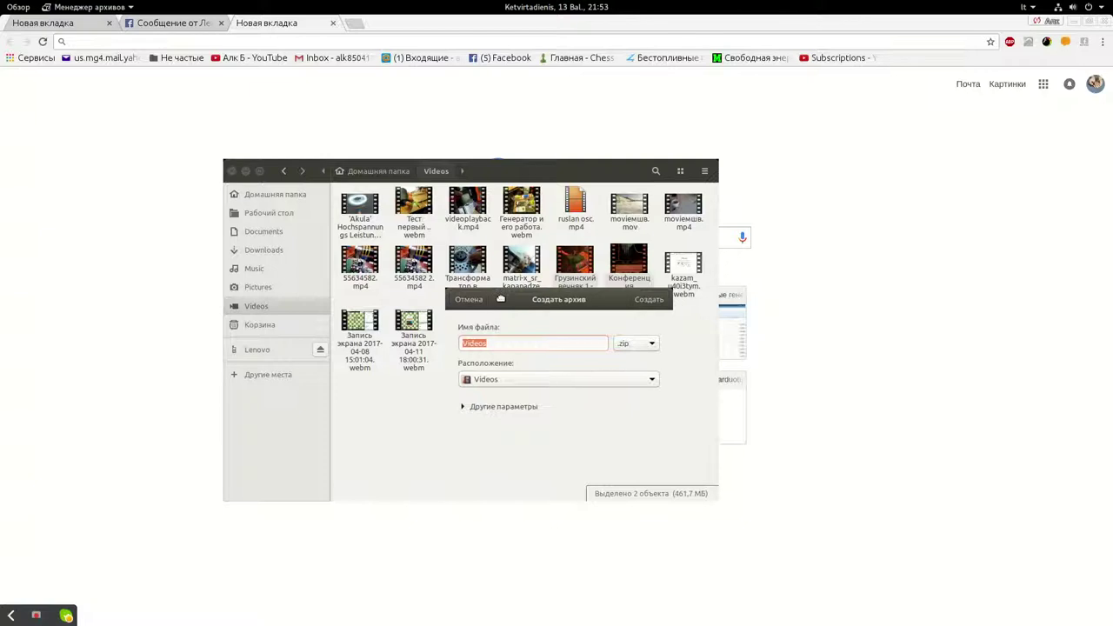
pyautogui.moveTo(502, 296); pyautogui.dragTo(296, 364)
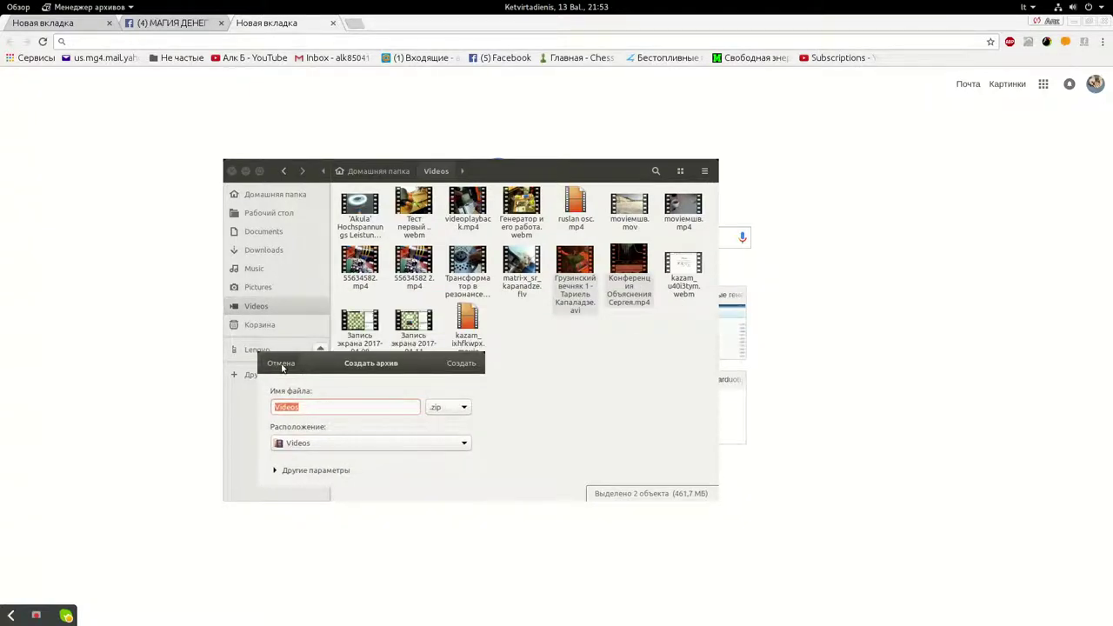
pyautogui.moveTo(282, 368); pyautogui.dragTo(453, 367)
pyautogui.click(628, 365)
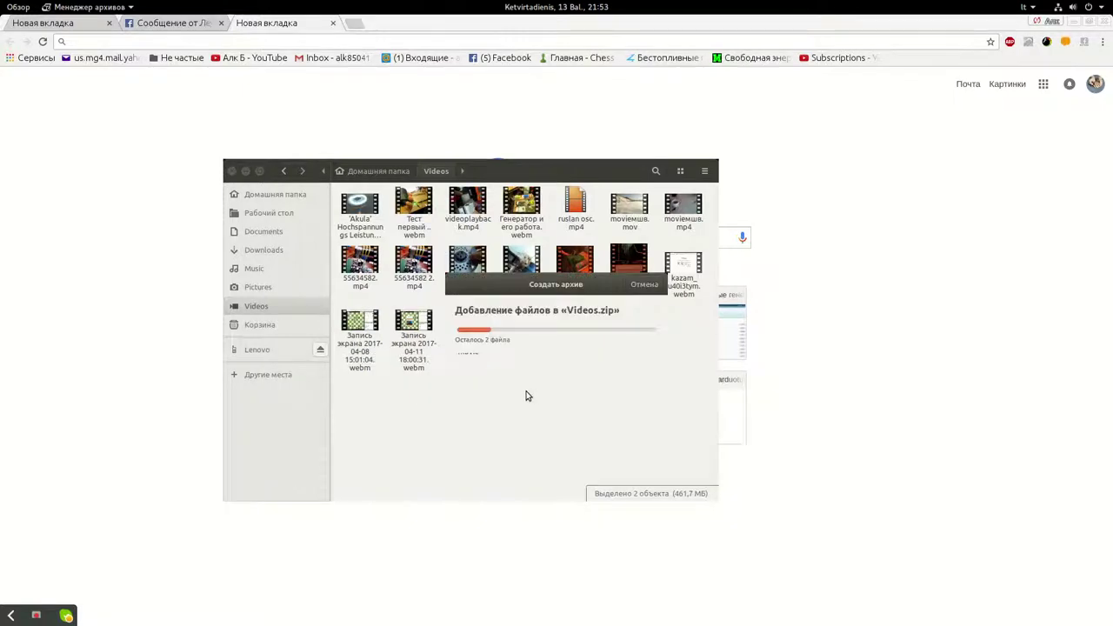
pyautogui.moveTo(552, 284); pyautogui.dragTo(560, 346)
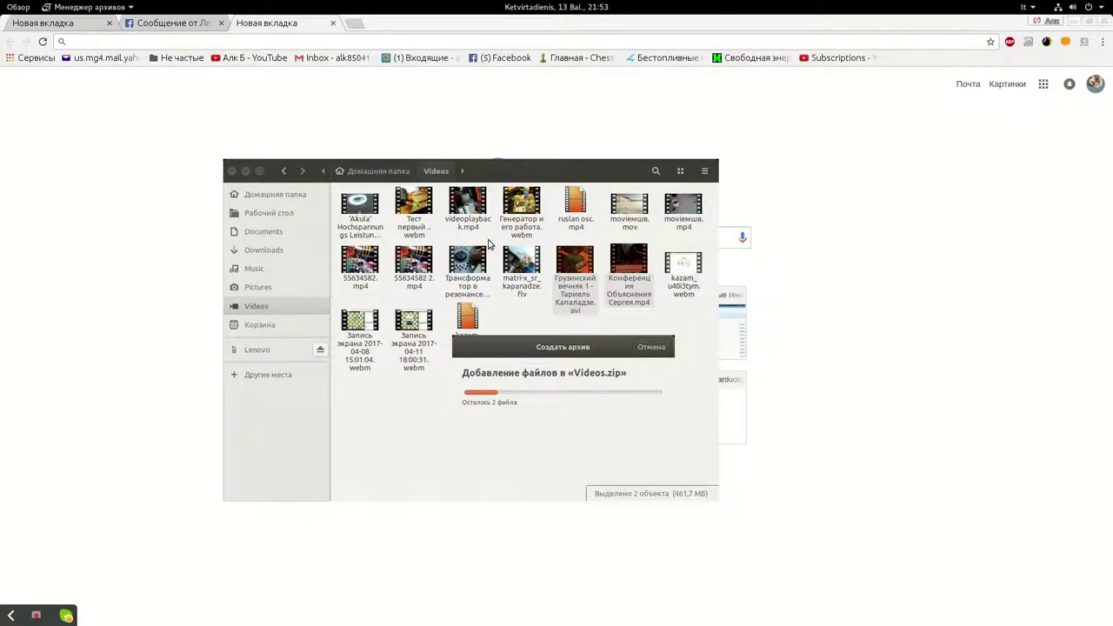
pyautogui.moveTo(555, 347); pyautogui.dragTo(362, 145)
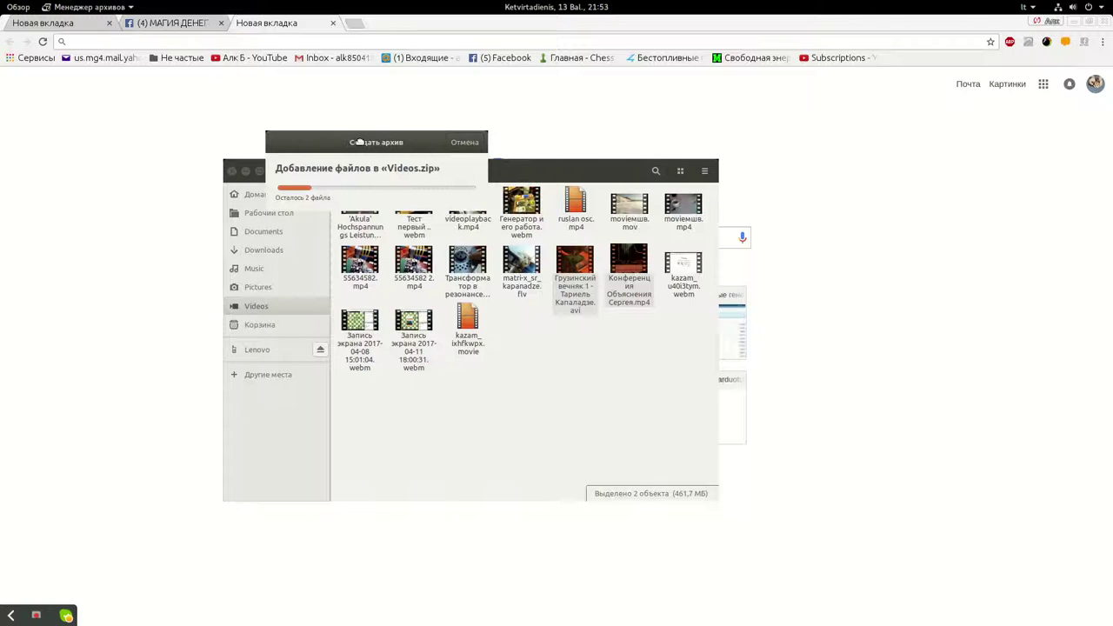
pyautogui.click(462, 143)
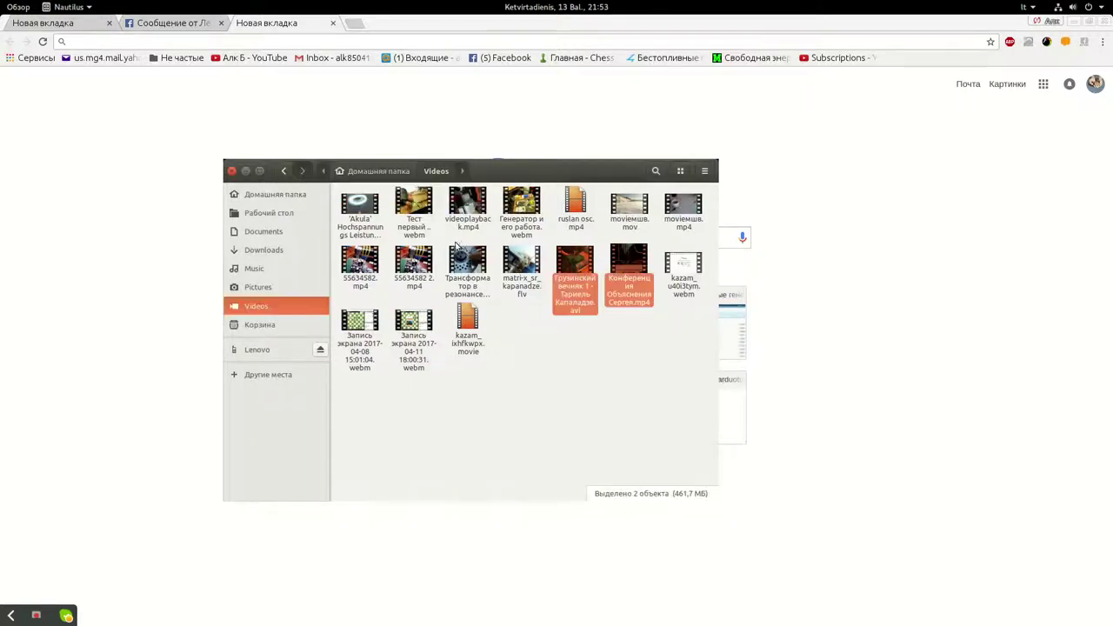
# - Go to the home folder and compress wavesurfer.tcl into a zip archive there under the same name
pyautogui.click(284, 171)
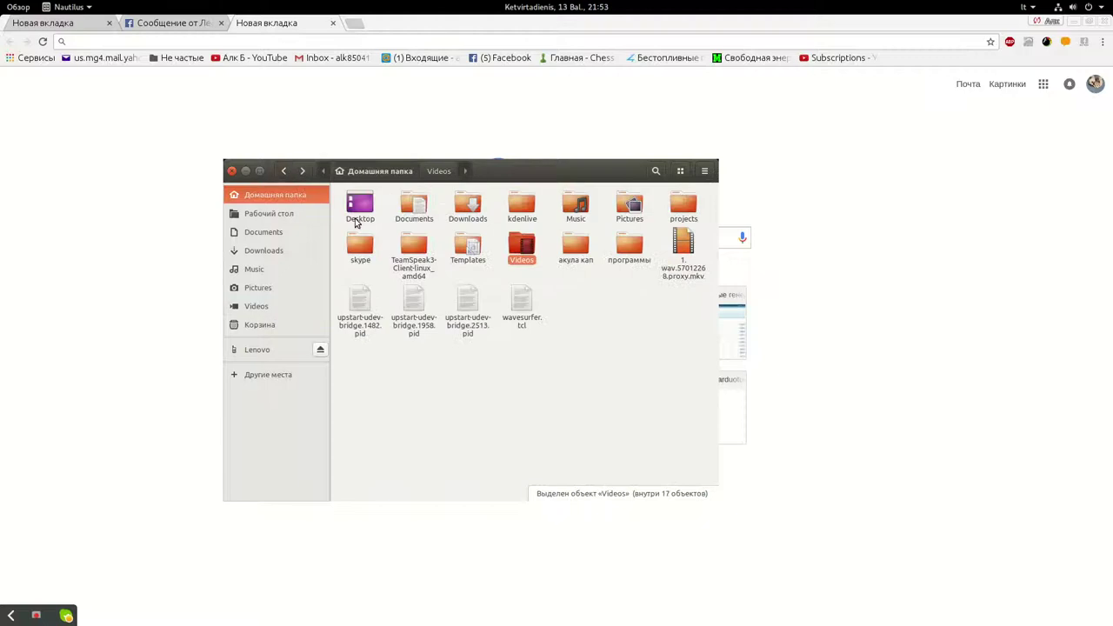
pyautogui.rightClick(522, 303)
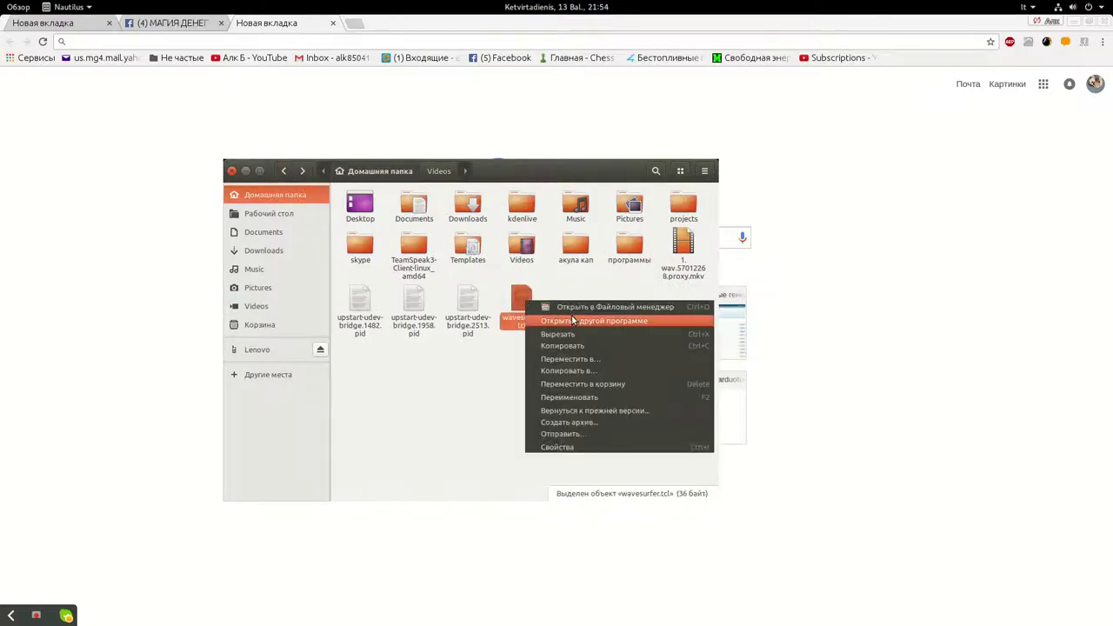
pyautogui.click(591, 422)
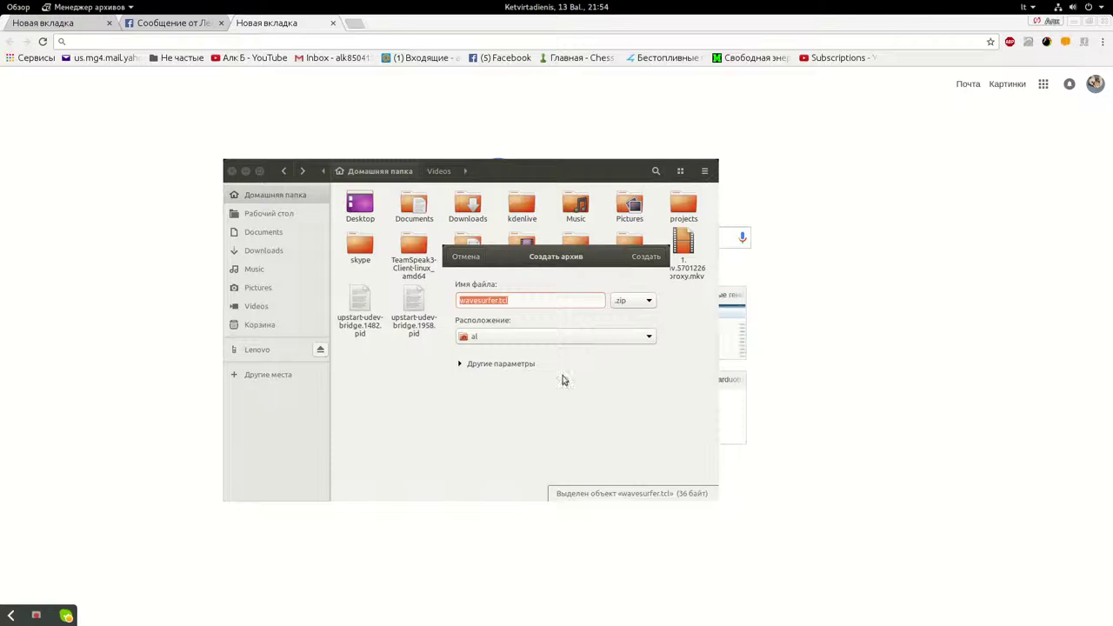
pyautogui.click(647, 257)
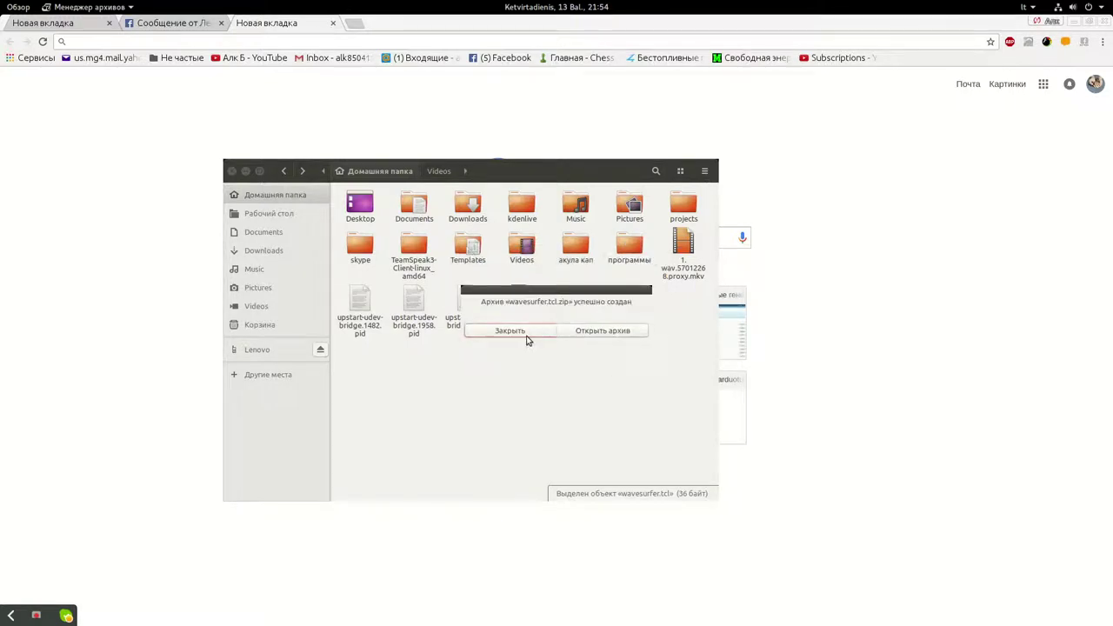
# - Inspect the new wavesurfer.tcl.zip in the archive manager, close it and open the archive again from the home folder
pyautogui.click(617, 331)
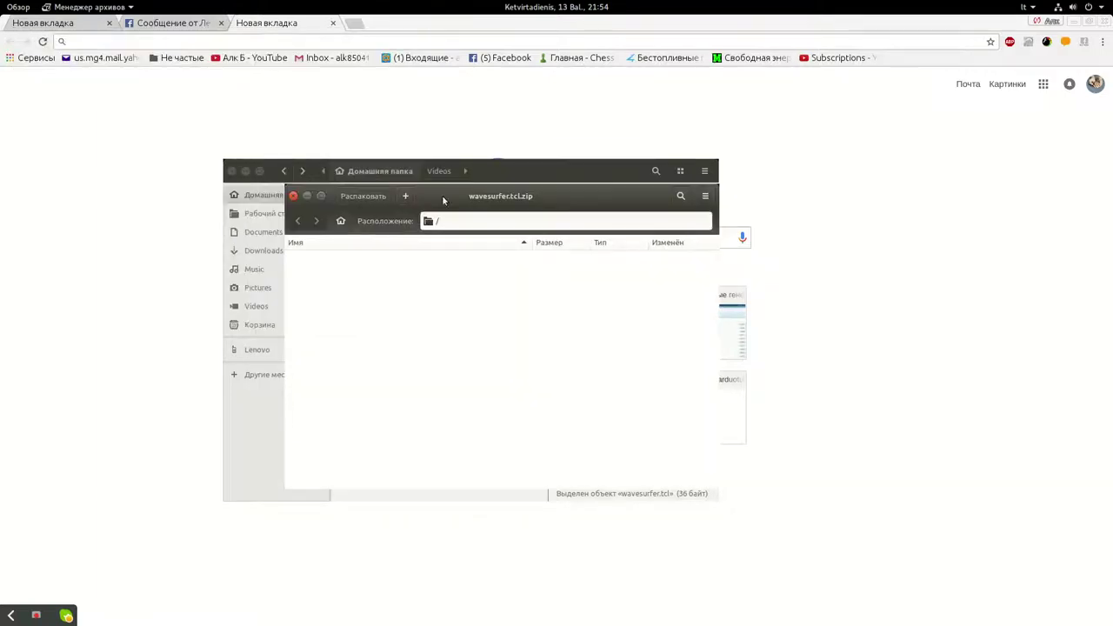
pyautogui.moveTo(478, 199); pyautogui.dragTo(508, 235)
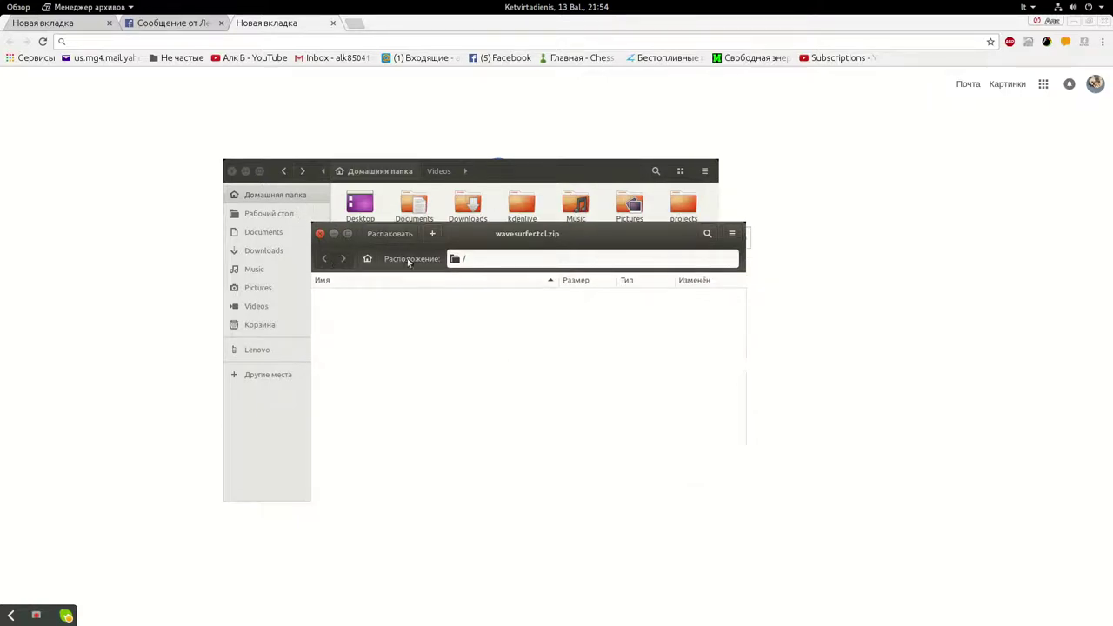
pyautogui.click(462, 280)
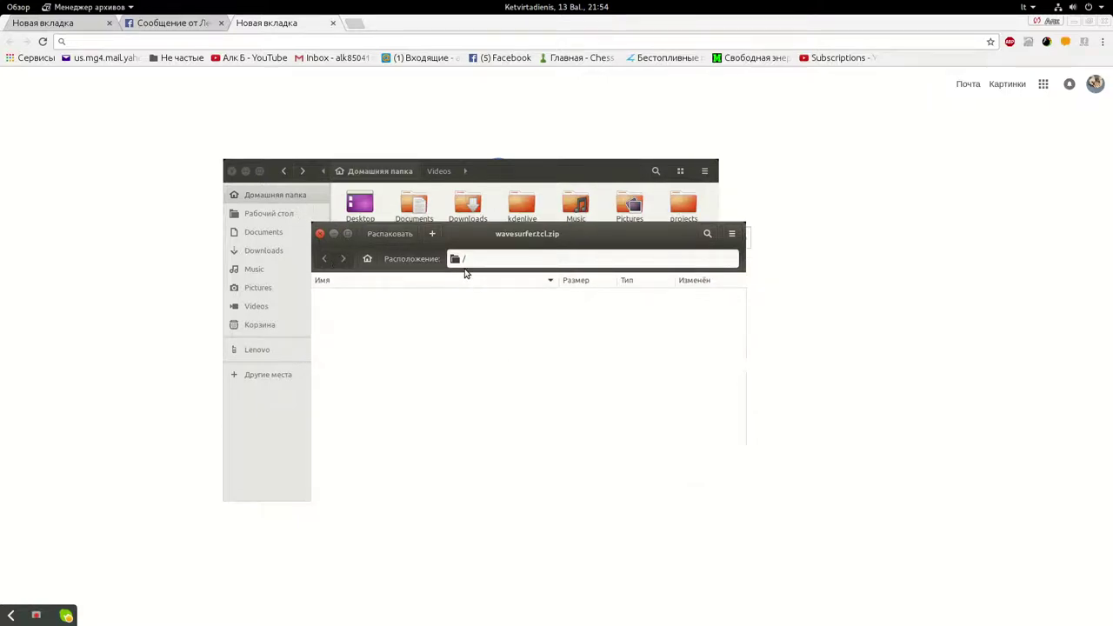
pyautogui.click(368, 259)
pyautogui.hotkey('ctrl', 'w')
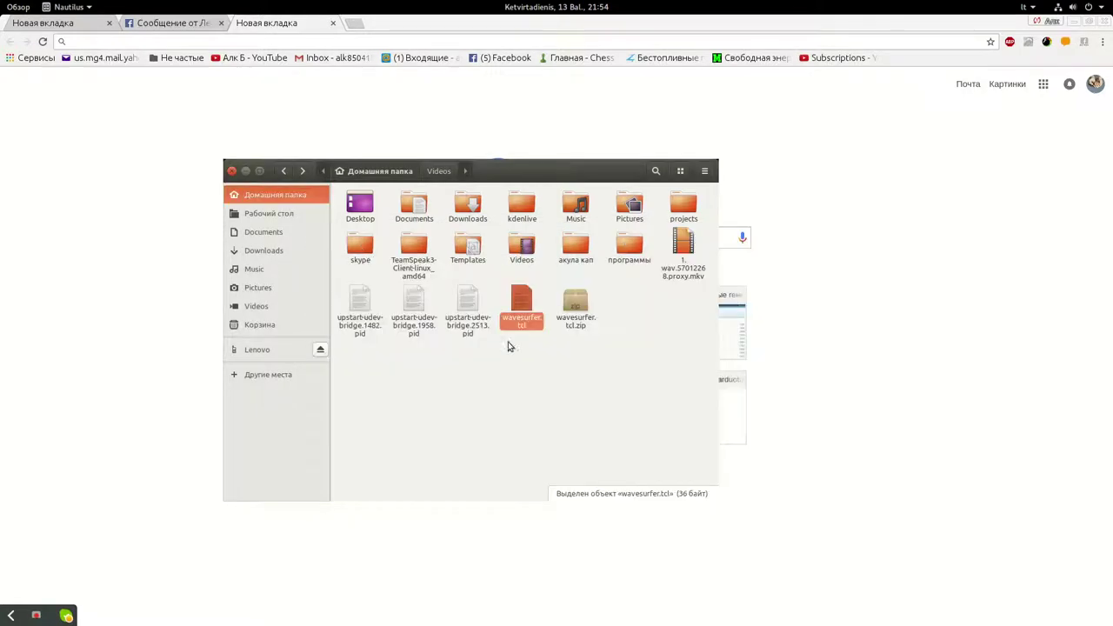
pyautogui.doubleClick(566, 301)
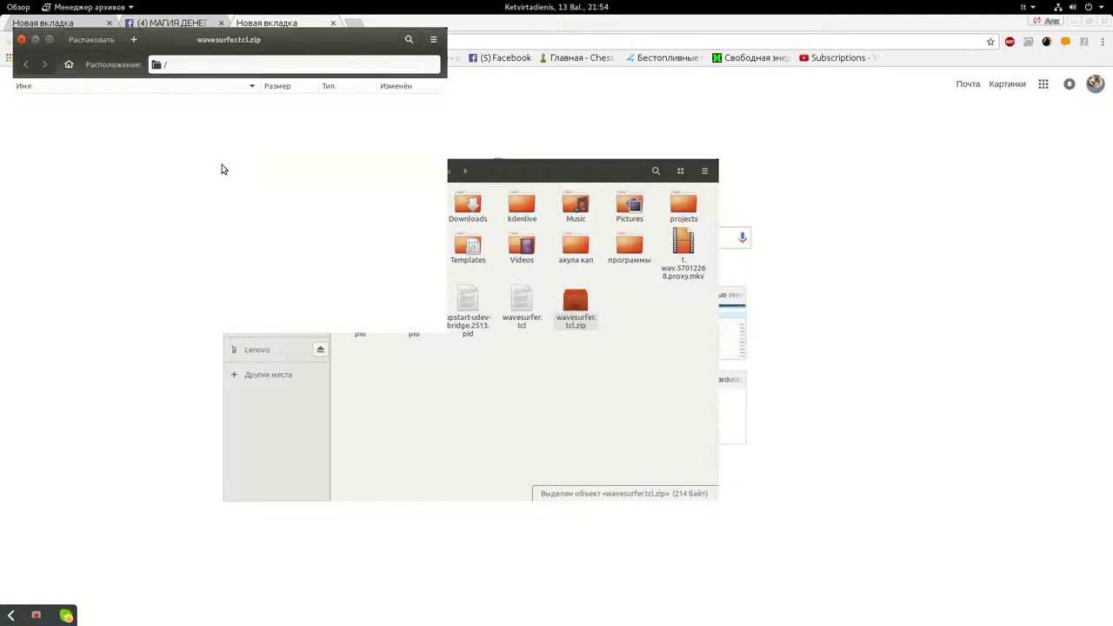
# - Close the archive window and move wavesurfer.tcl.zip from the home folder to the trash
pyautogui.click(21, 41)
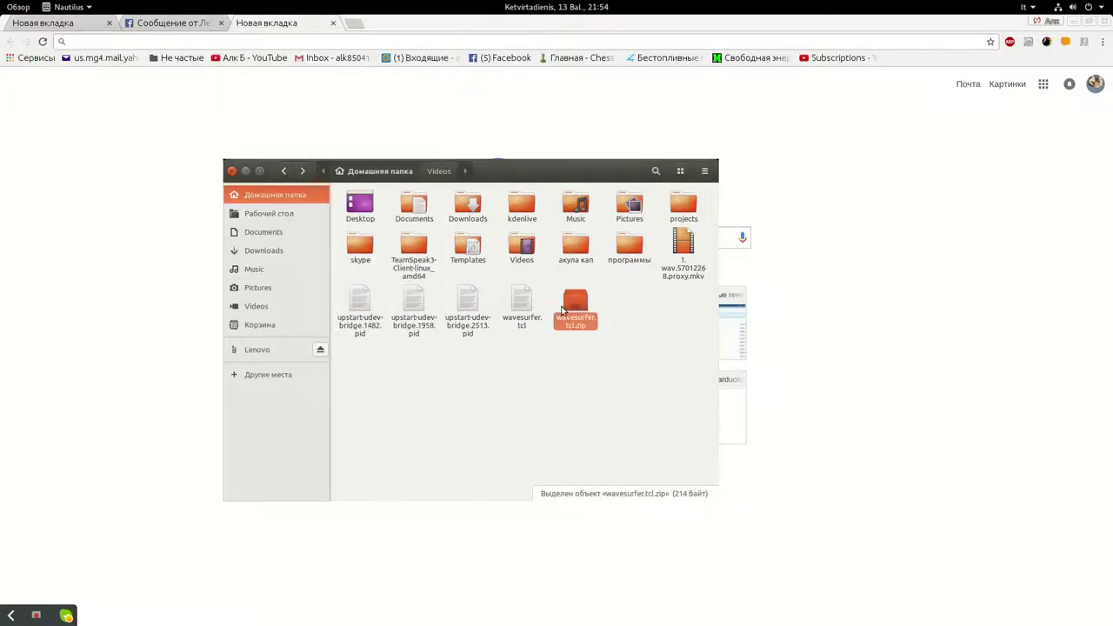
pyautogui.rightClick(562, 310)
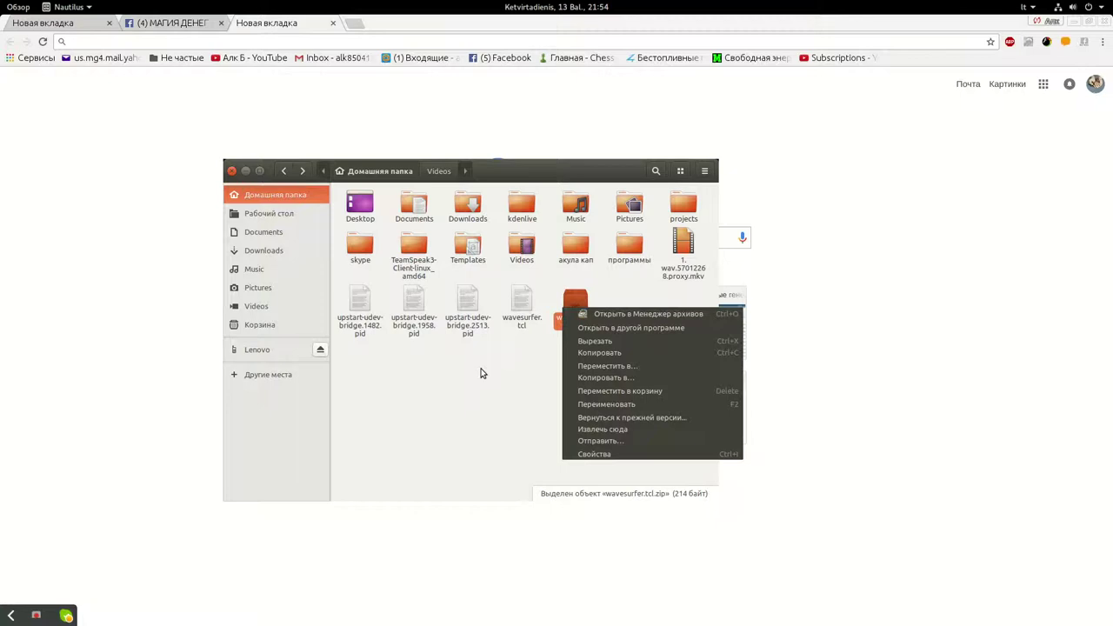
pyautogui.click(544, 308)
pyautogui.click(577, 315)
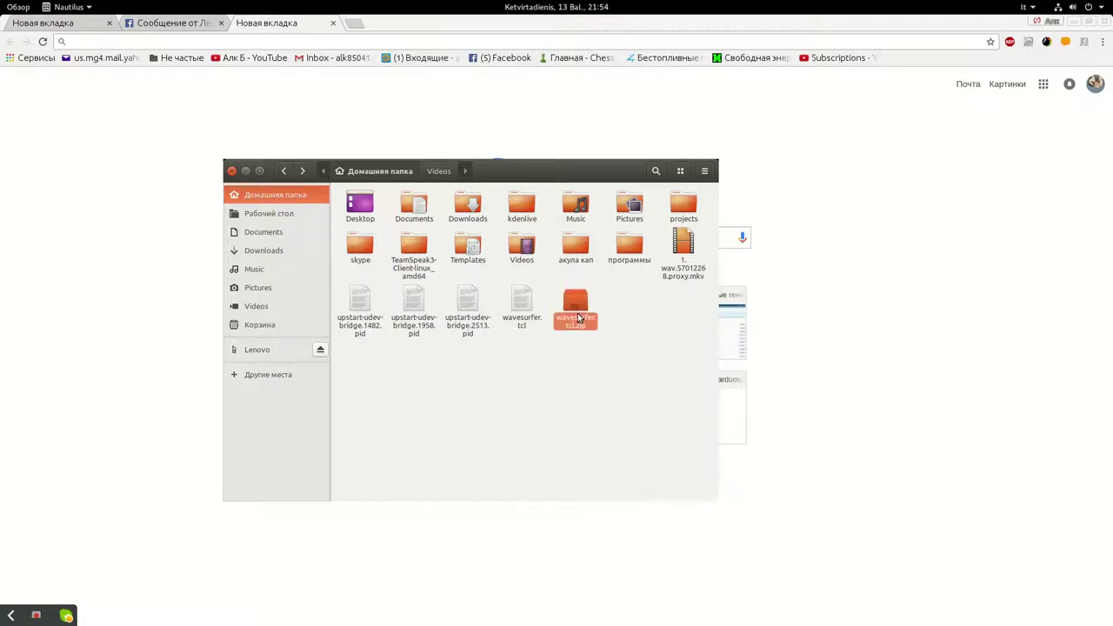
pyautogui.press('Delete')
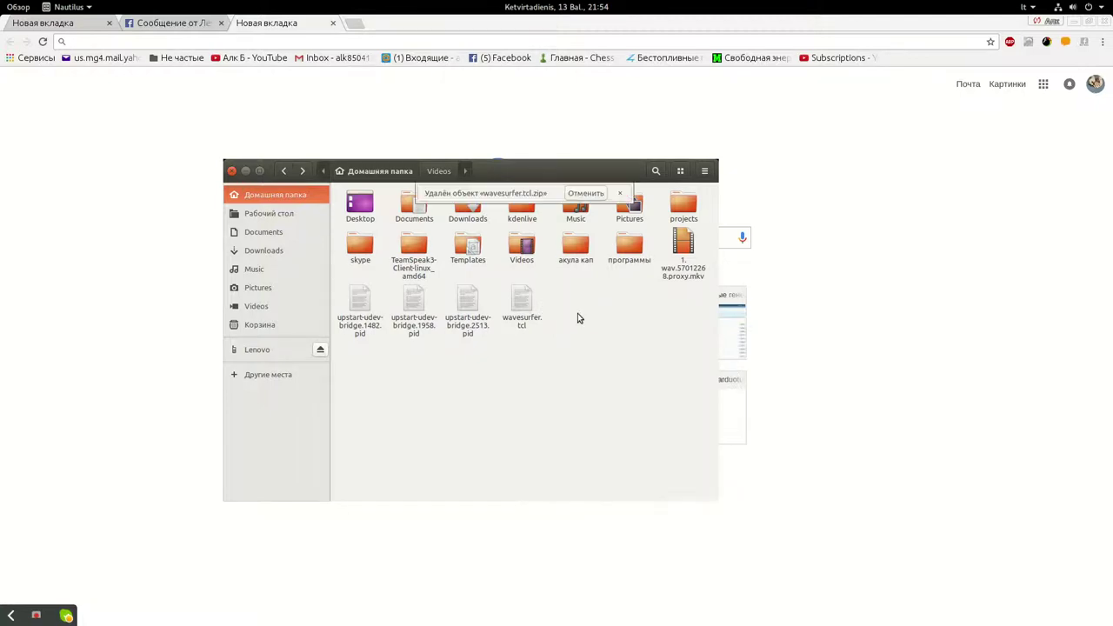
# - Compress the three upstart-udev-bridge .pid files and wavesurfer.tcl together into al.zip in the home folder, with the additional archive options expanded
pyautogui.moveTo(570, 351); pyautogui.dragTo(352, 308)
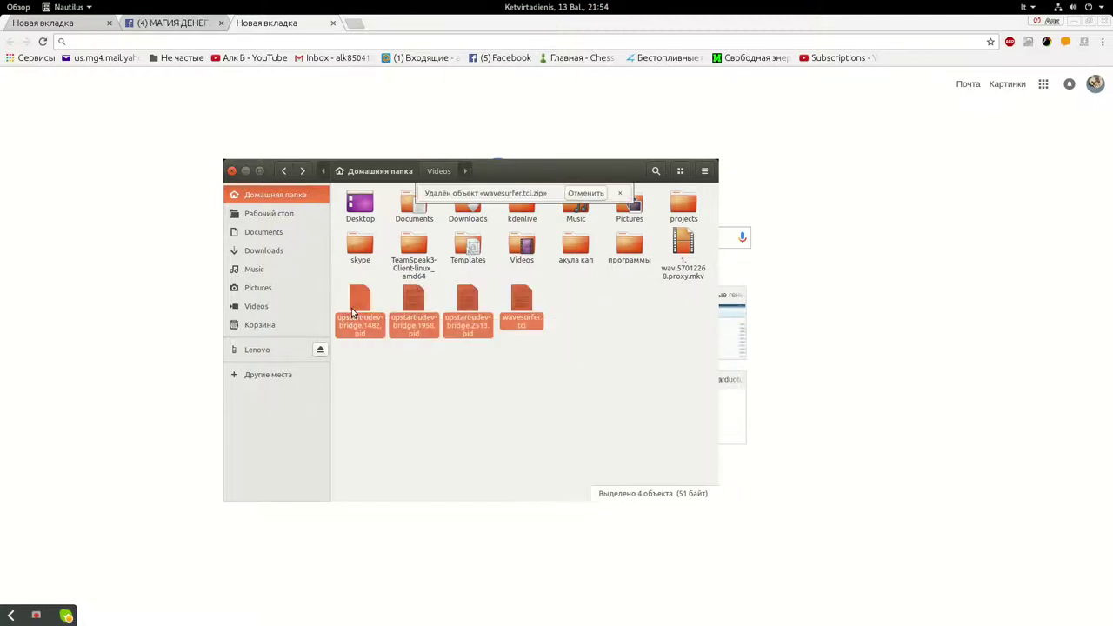
pyautogui.rightClick(351, 307)
pyautogui.click(434, 443)
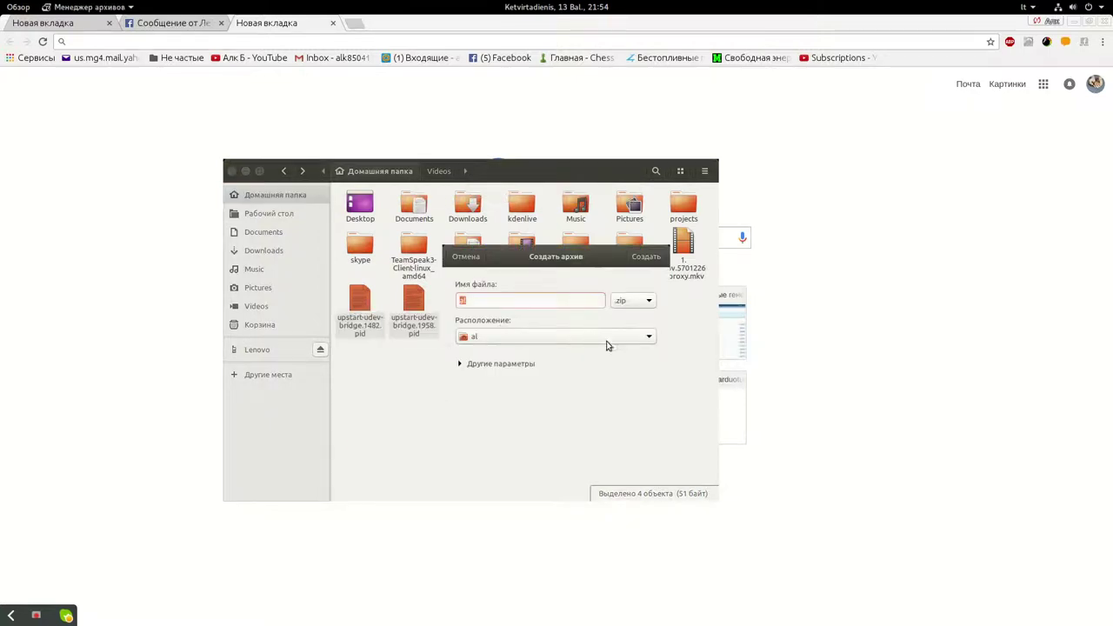
pyautogui.click(500, 365)
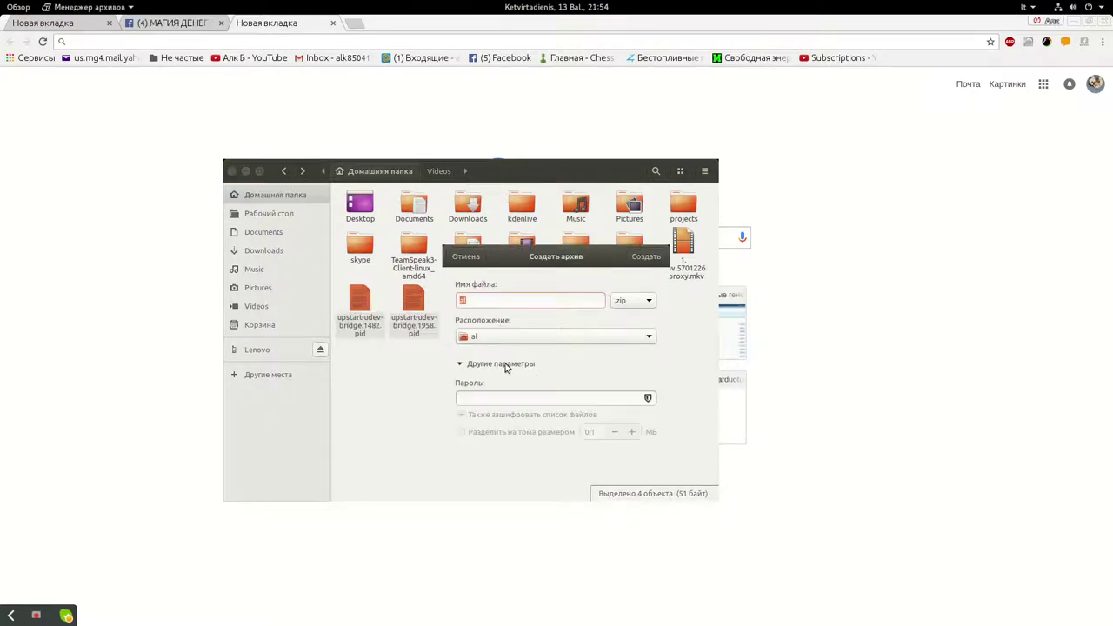
pyautogui.click(648, 258)
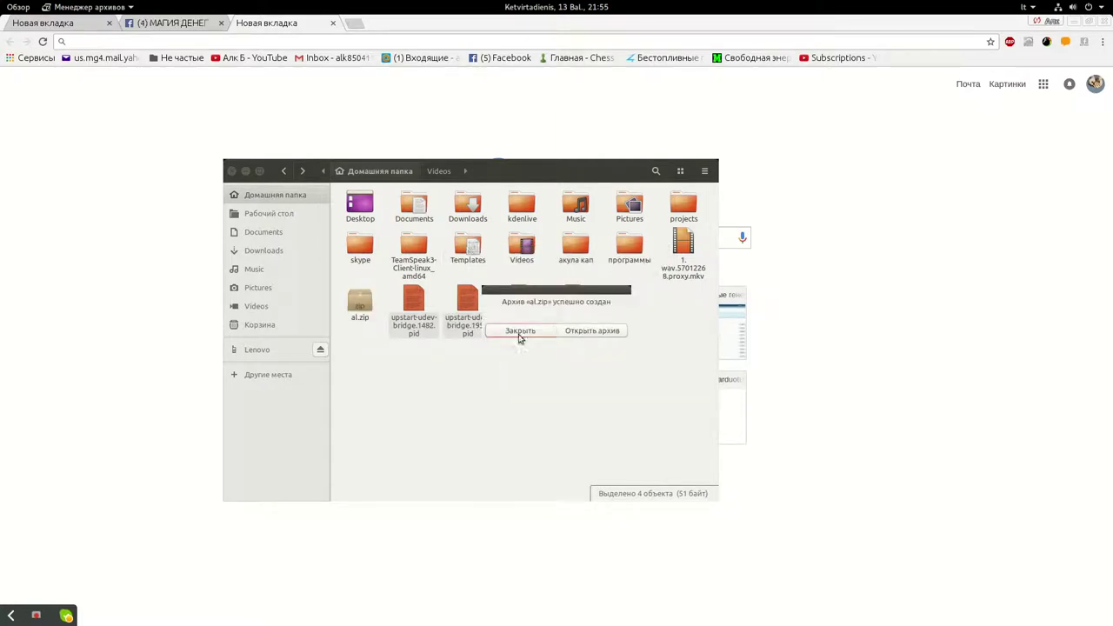
pyautogui.click(519, 333)
# - Open al.zip, examine its listed files beside the home folder's contents, and close the archive
pyautogui.doubleClick(360, 320)
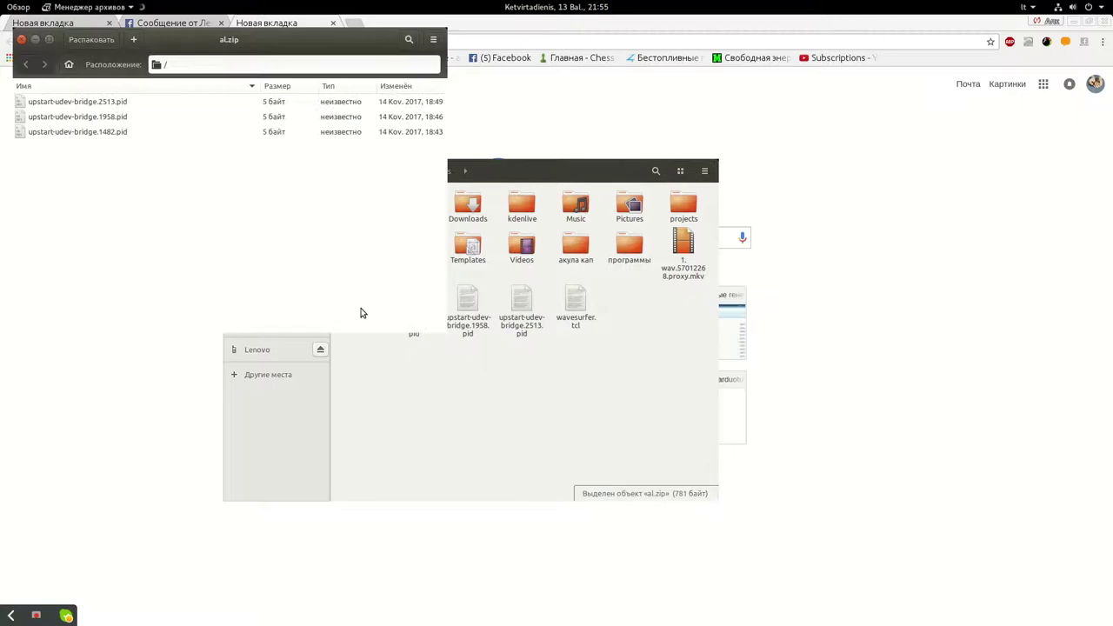
pyautogui.click(17, 102)
pyautogui.click(16, 118)
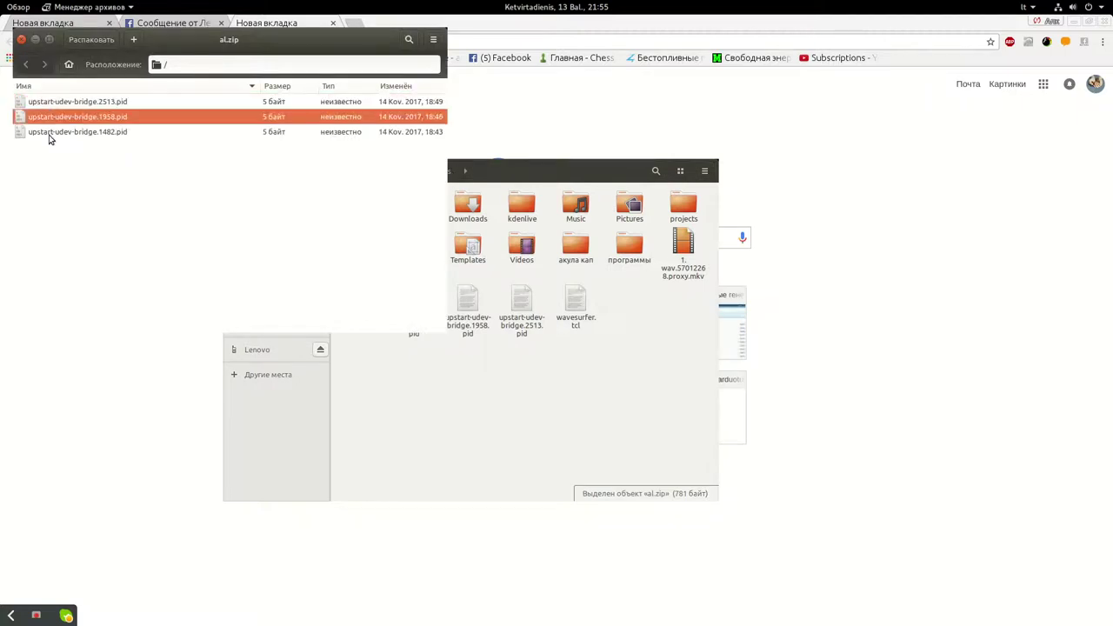
pyautogui.click(49, 135)
pyautogui.moveTo(116, 41); pyautogui.dragTo(452, 369)
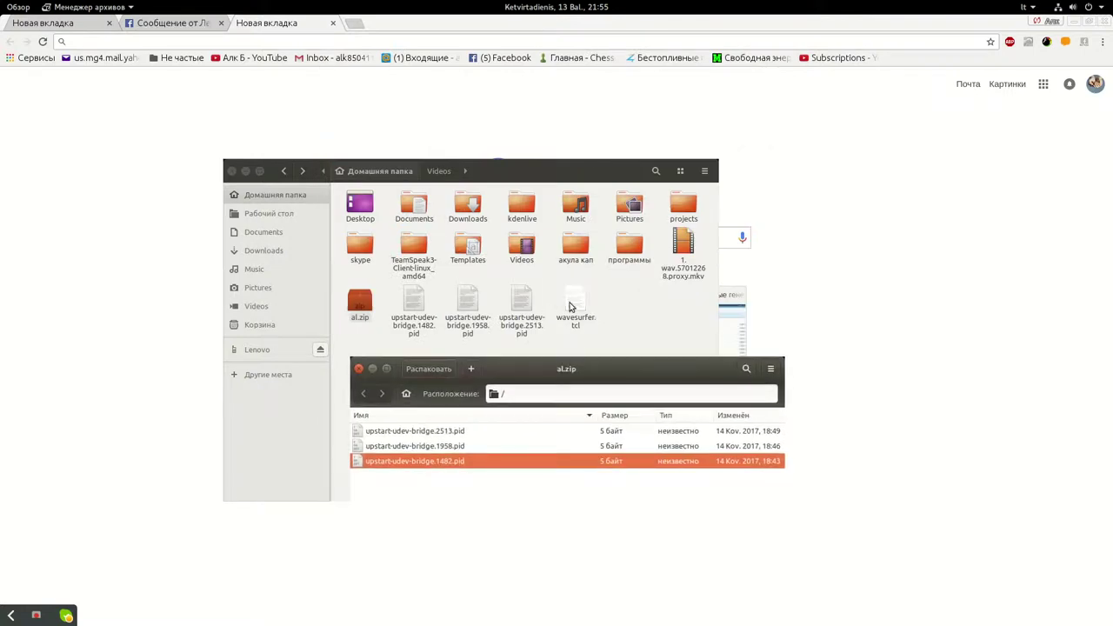
pyautogui.click(483, 444)
pyautogui.click(441, 434)
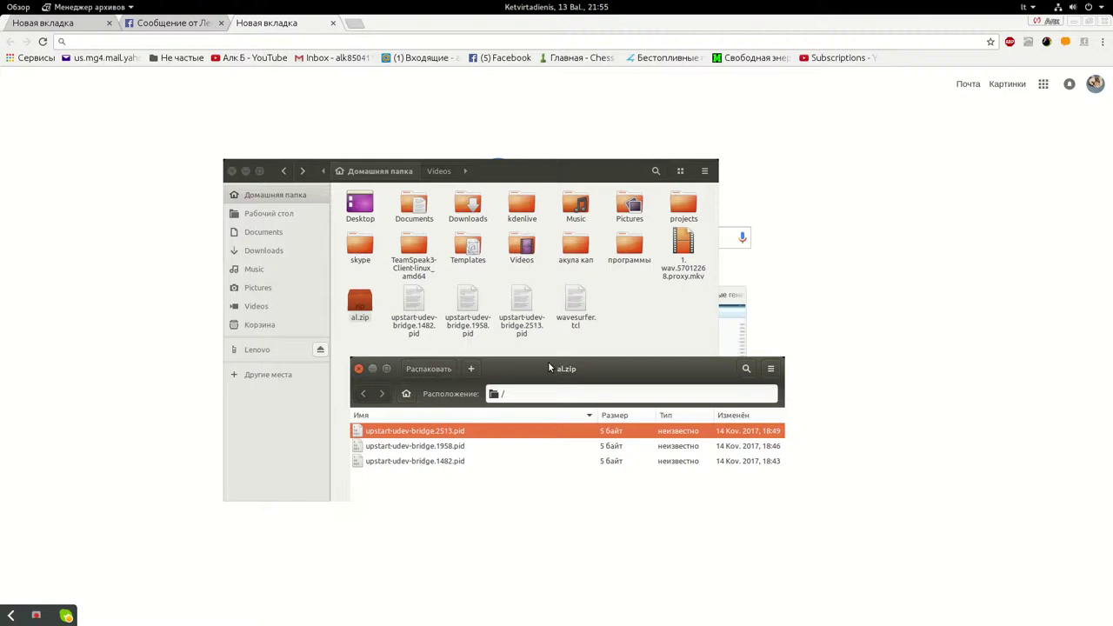
pyautogui.hotkey('ctrl', 'w')
# - Try to open wavesurfer.tcl in the home folder and move the broken link to the trash
pyautogui.click(572, 306)
pyautogui.doubleClick(572, 309)
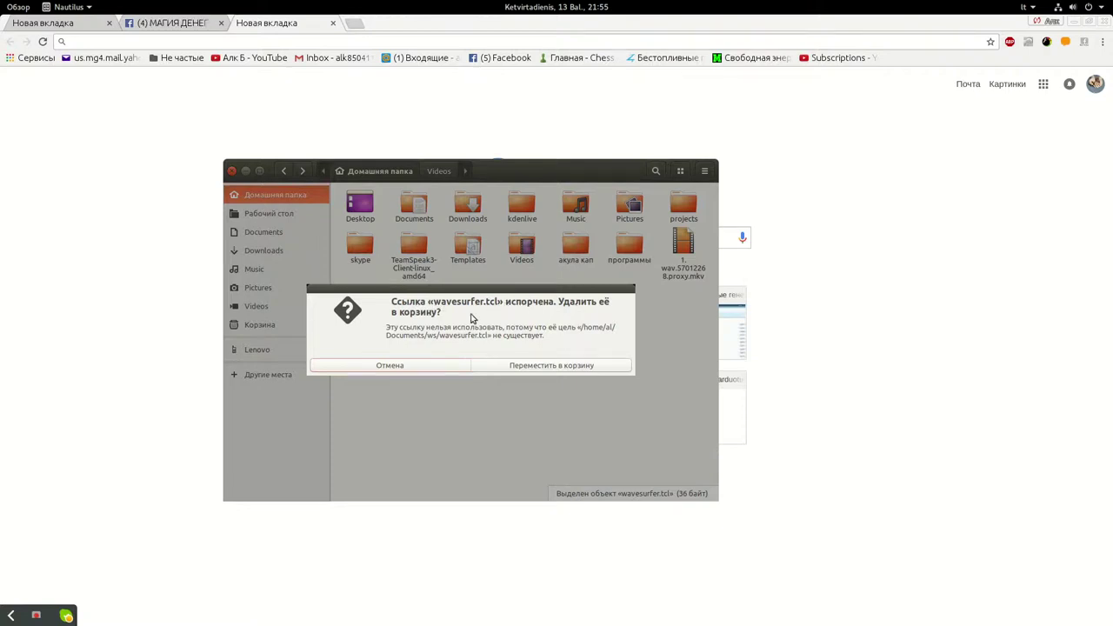
pyautogui.moveTo(446, 296); pyautogui.dragTo(385, 263)
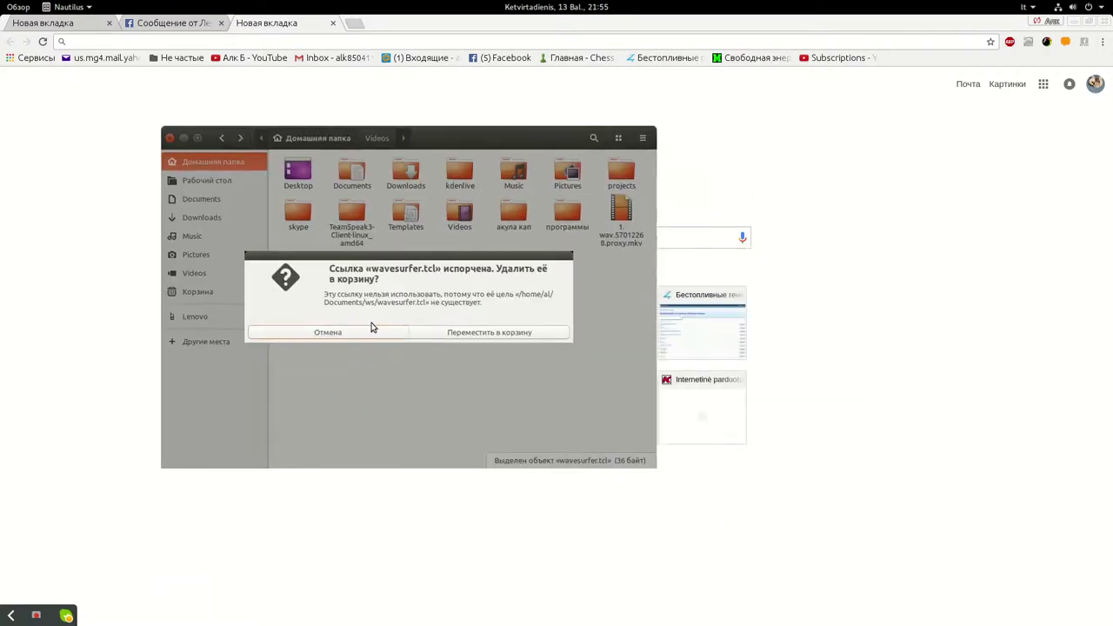
pyautogui.click(489, 333)
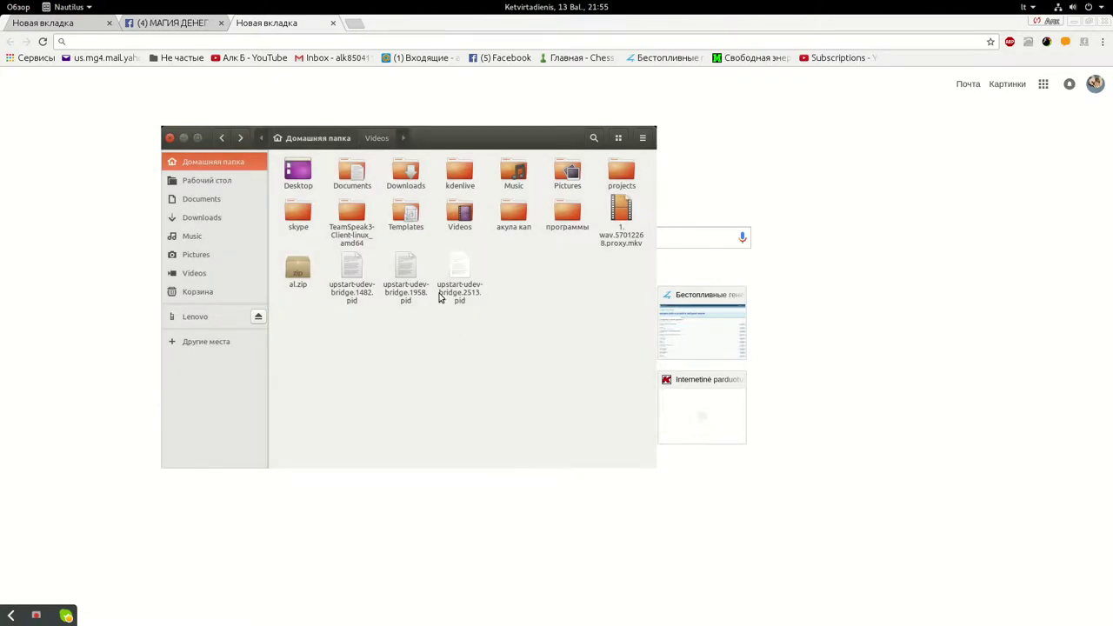
pyautogui.click(482, 300)
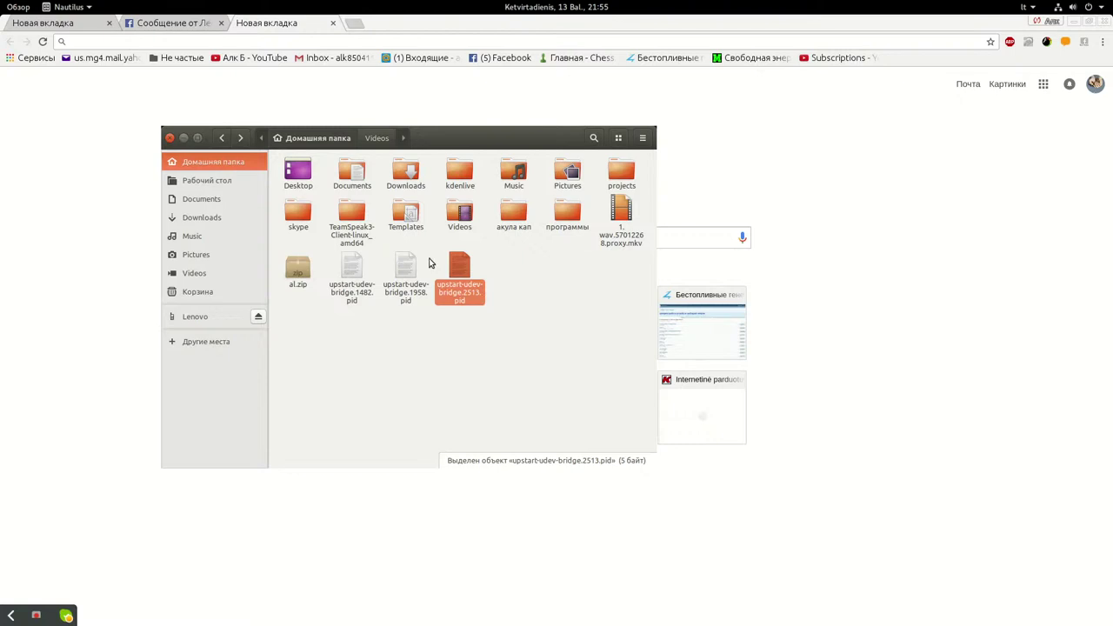
pyautogui.click(536, 239)
pyautogui.click(560, 242)
pyautogui.click(572, 258)
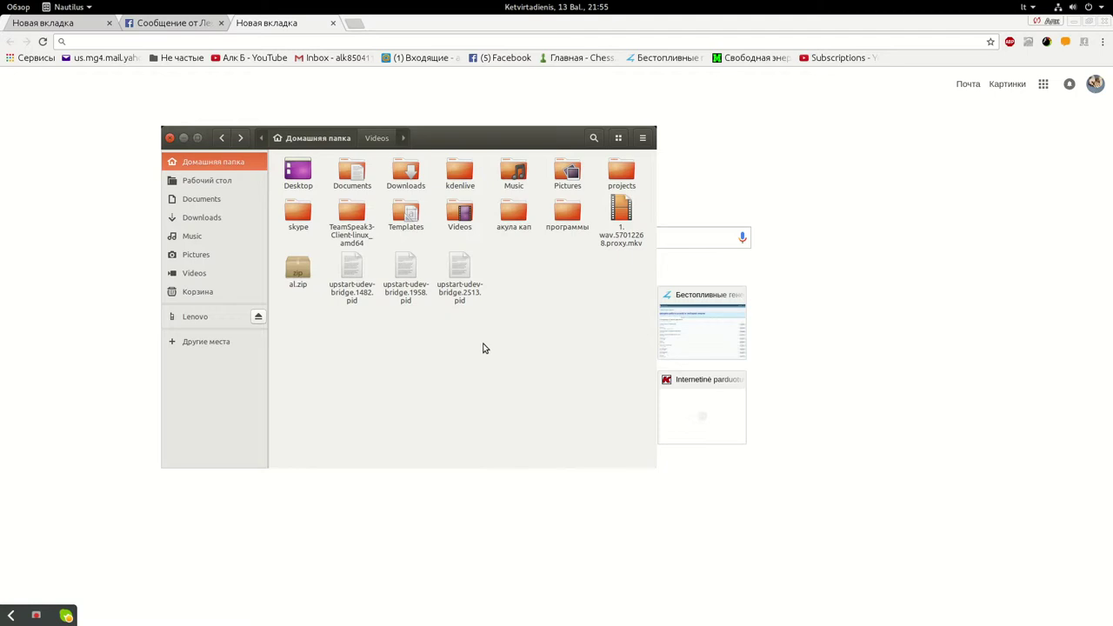
# - Delete al.zip from the home folder and permanently empty the trash
pyautogui.click(300, 279)
pyautogui.press('Delete')
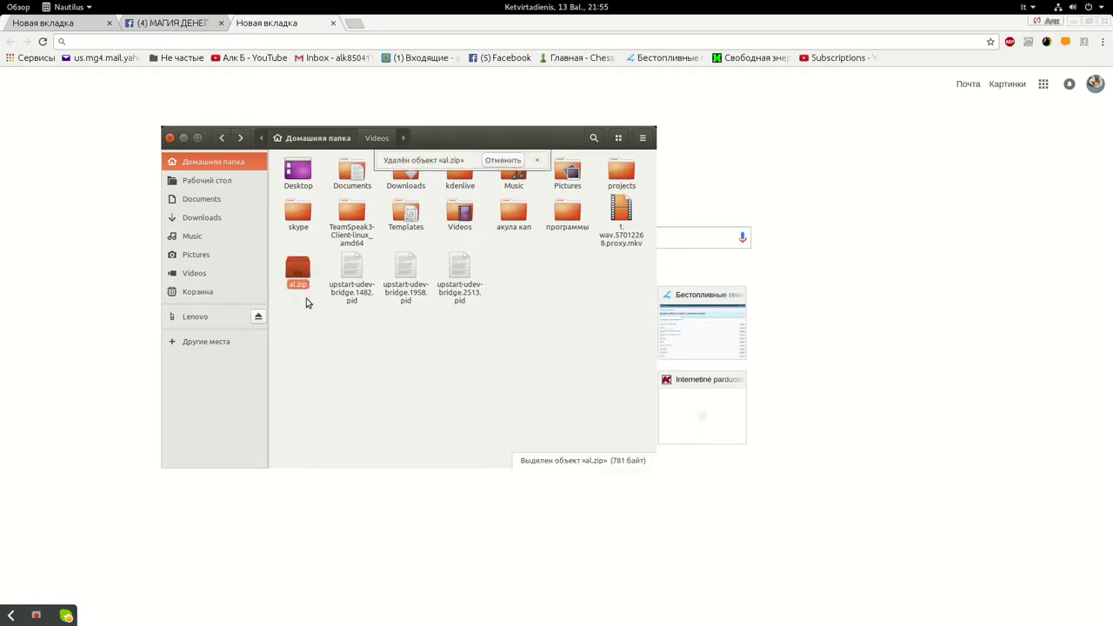
pyautogui.rightClick(199, 294)
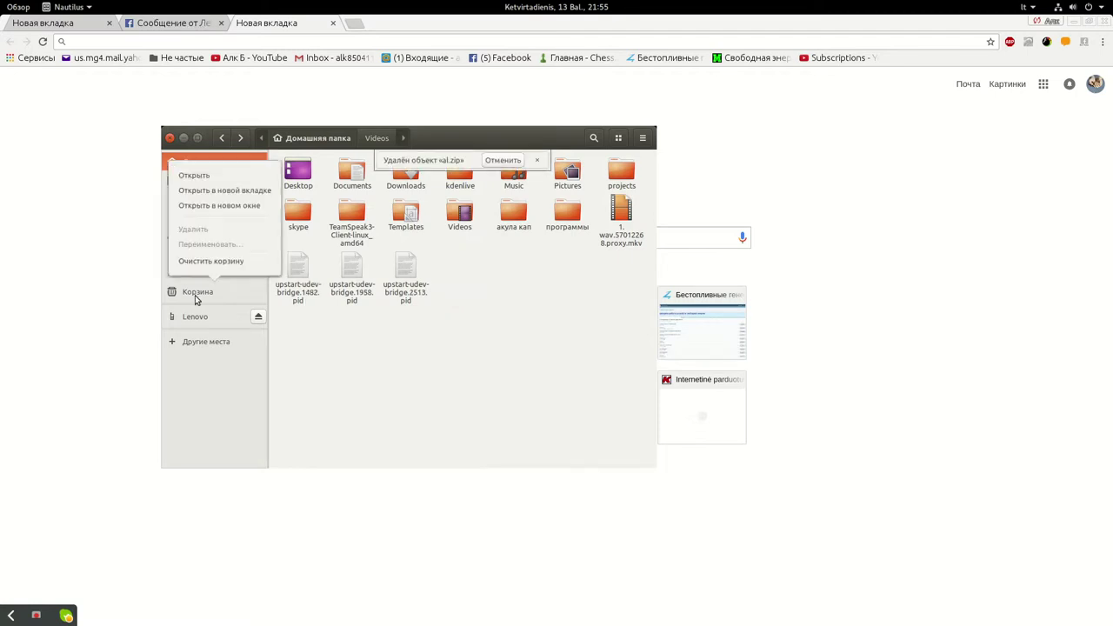
pyautogui.click(209, 261)
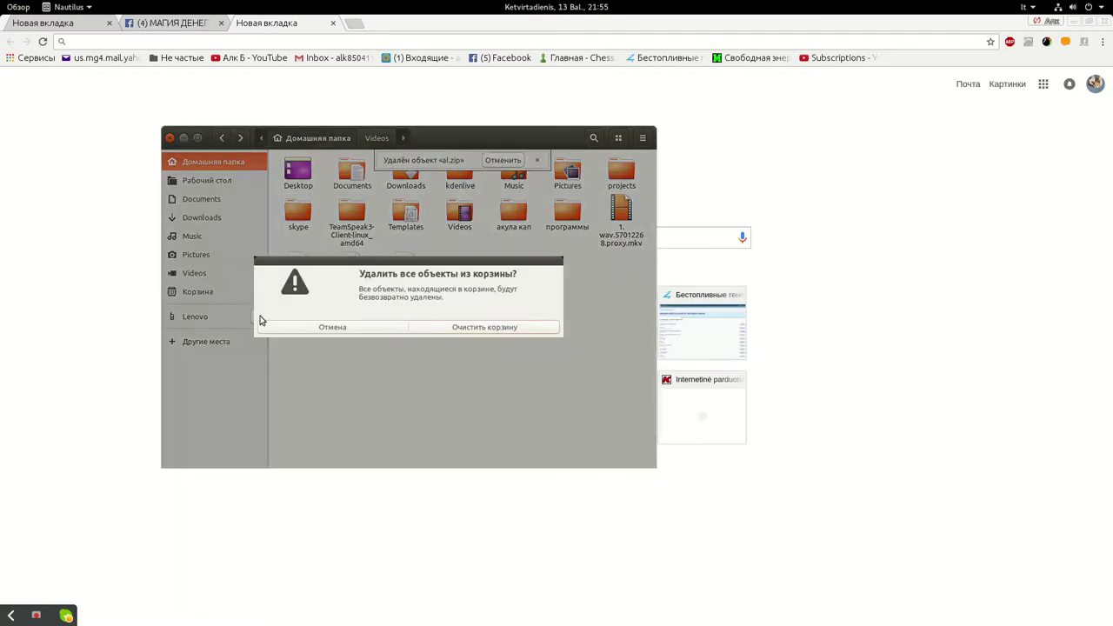
pyautogui.click(475, 329)
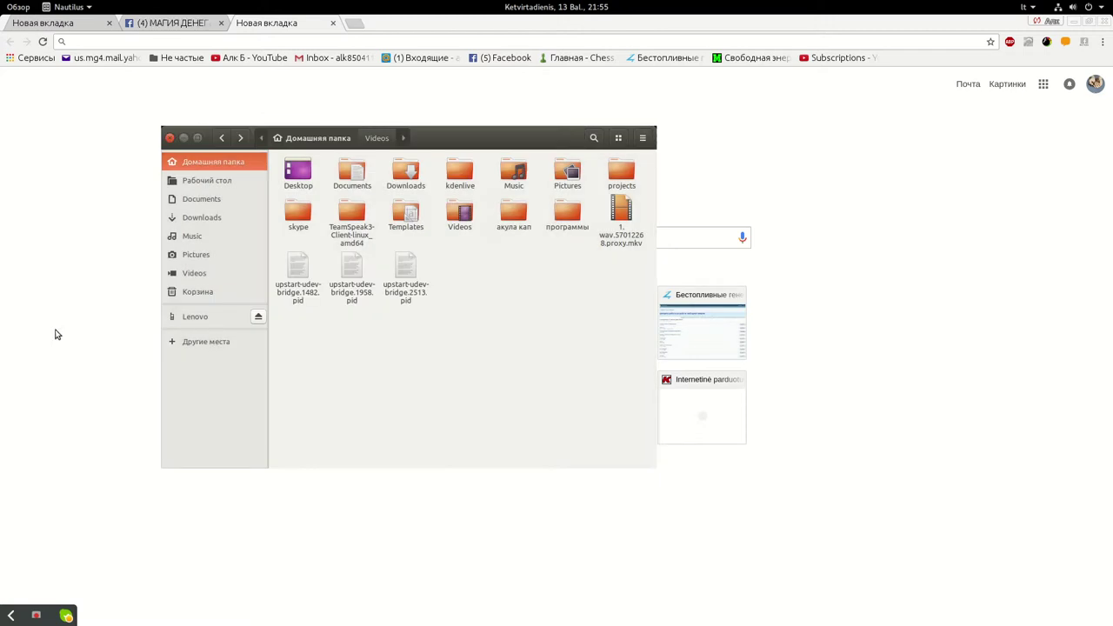
# - End the running screen recording through the recorder's tray controls
pyautogui.click(35, 618)
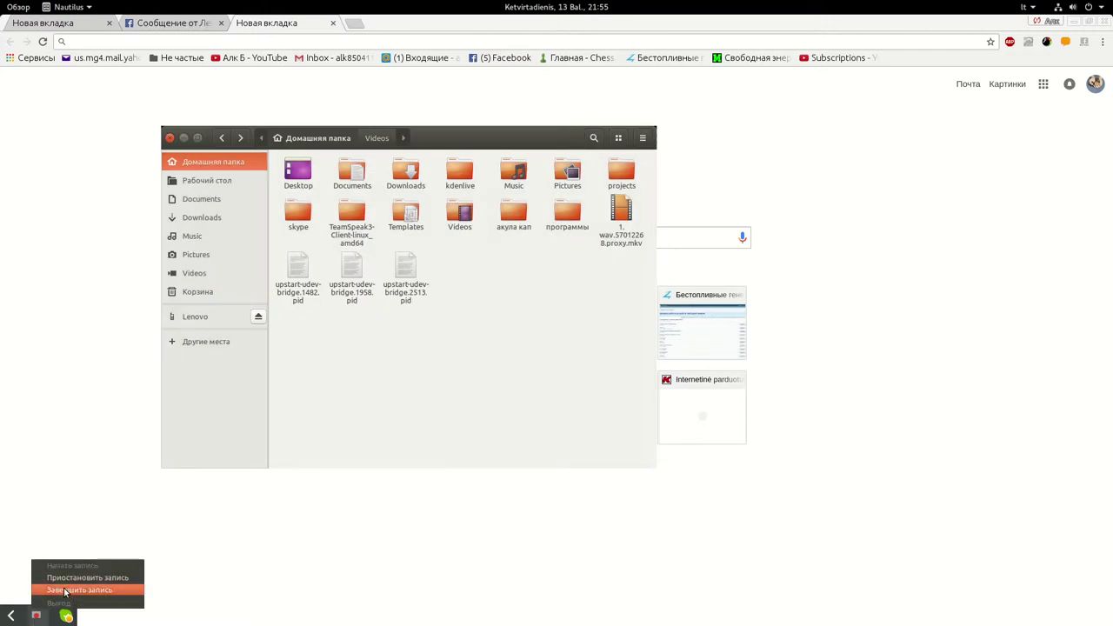